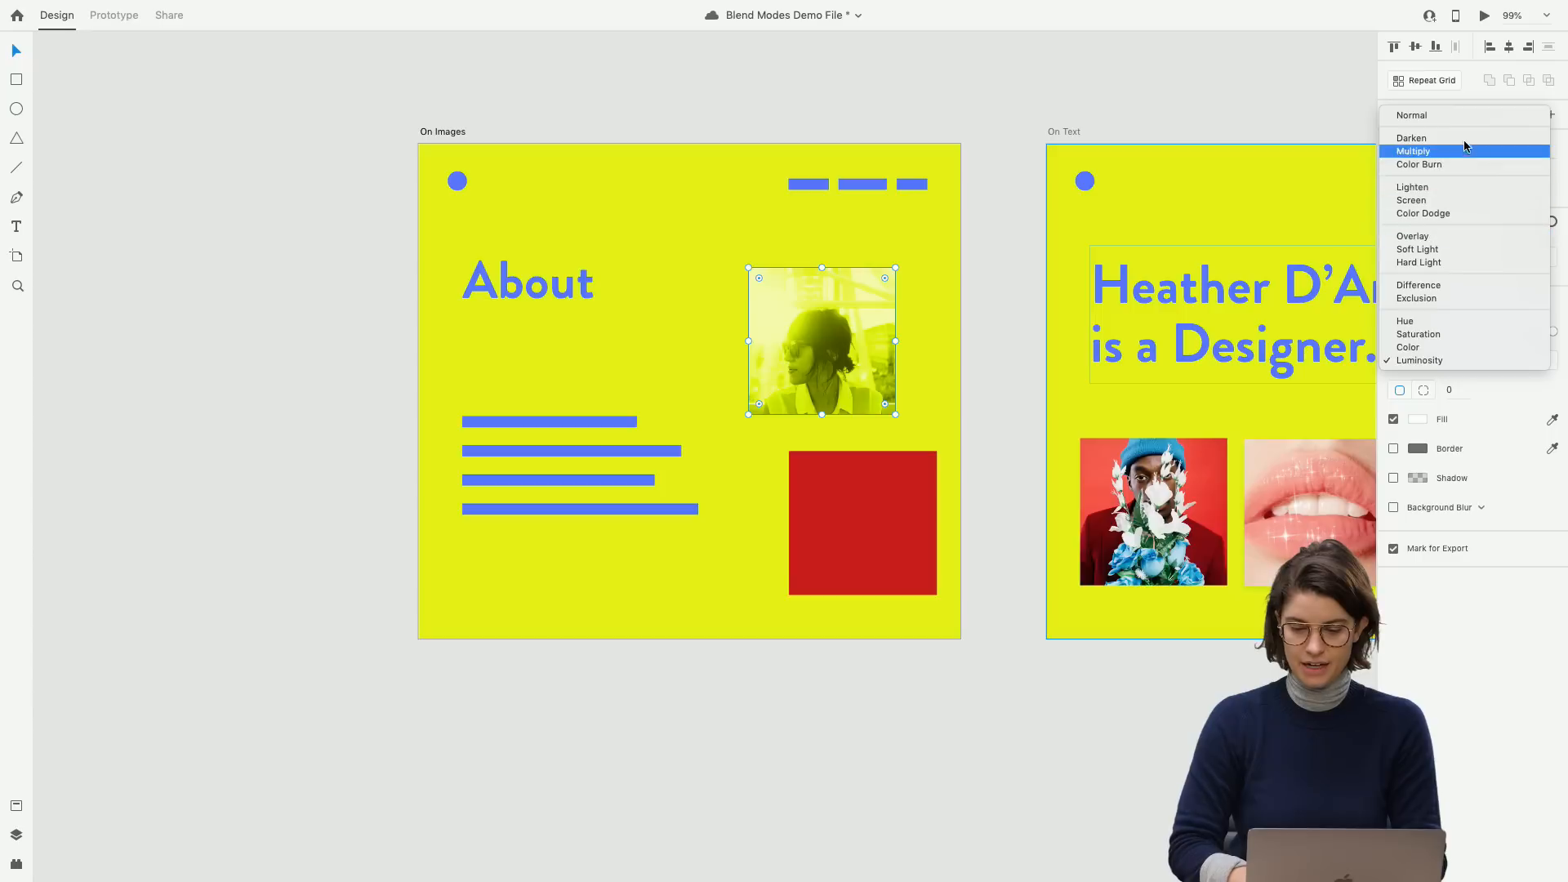
Reset the blend mode of the portrait photo on the On Images artboard to Normal.
left_click(1411, 116)
key("Escape")
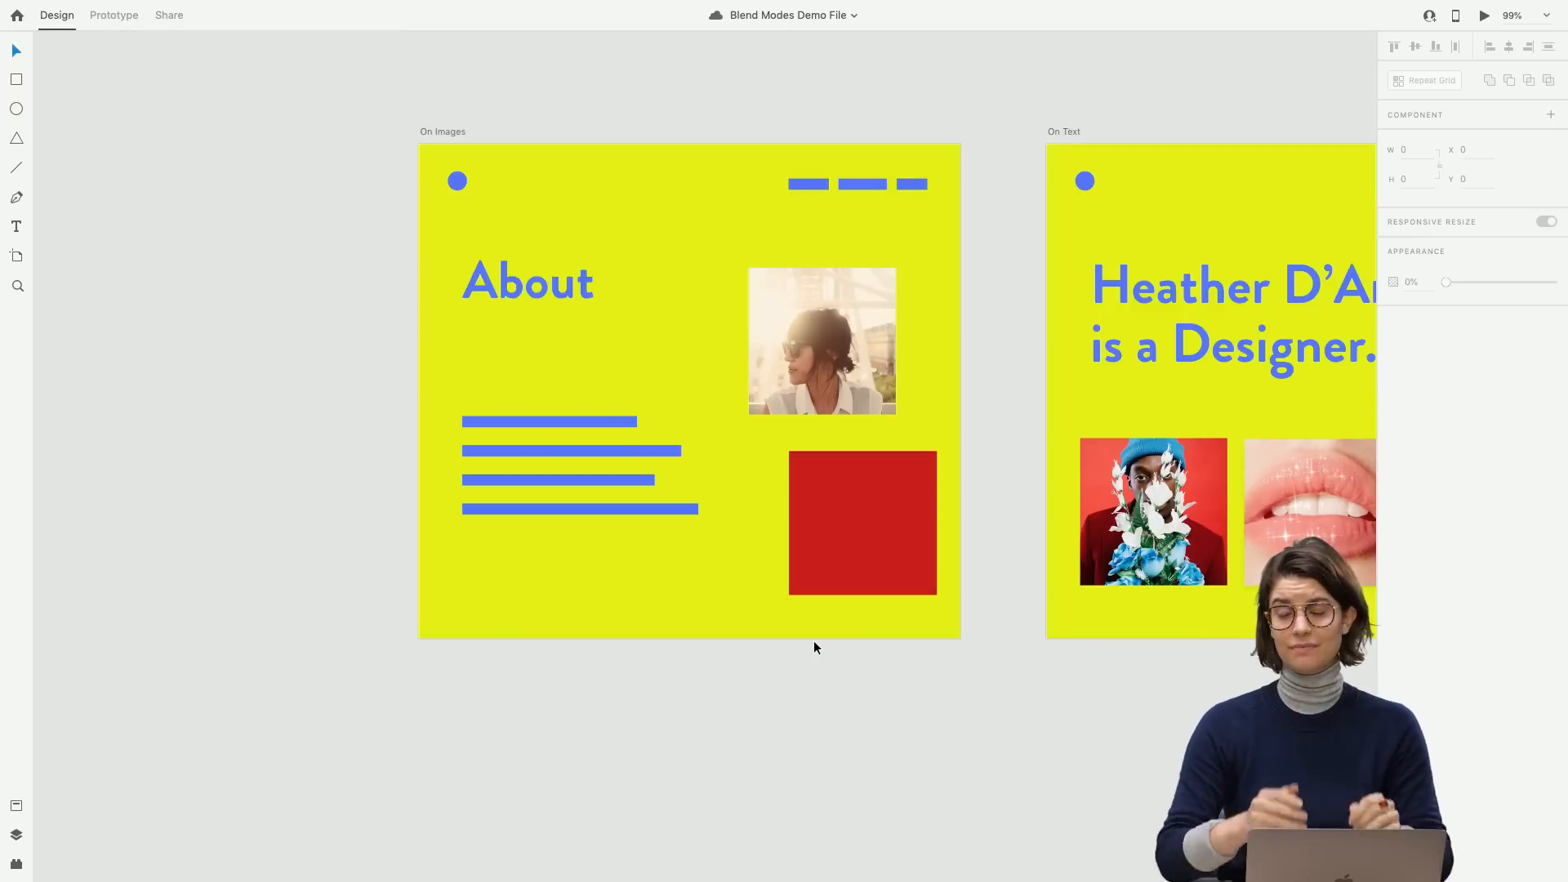
left_click(876, 349)
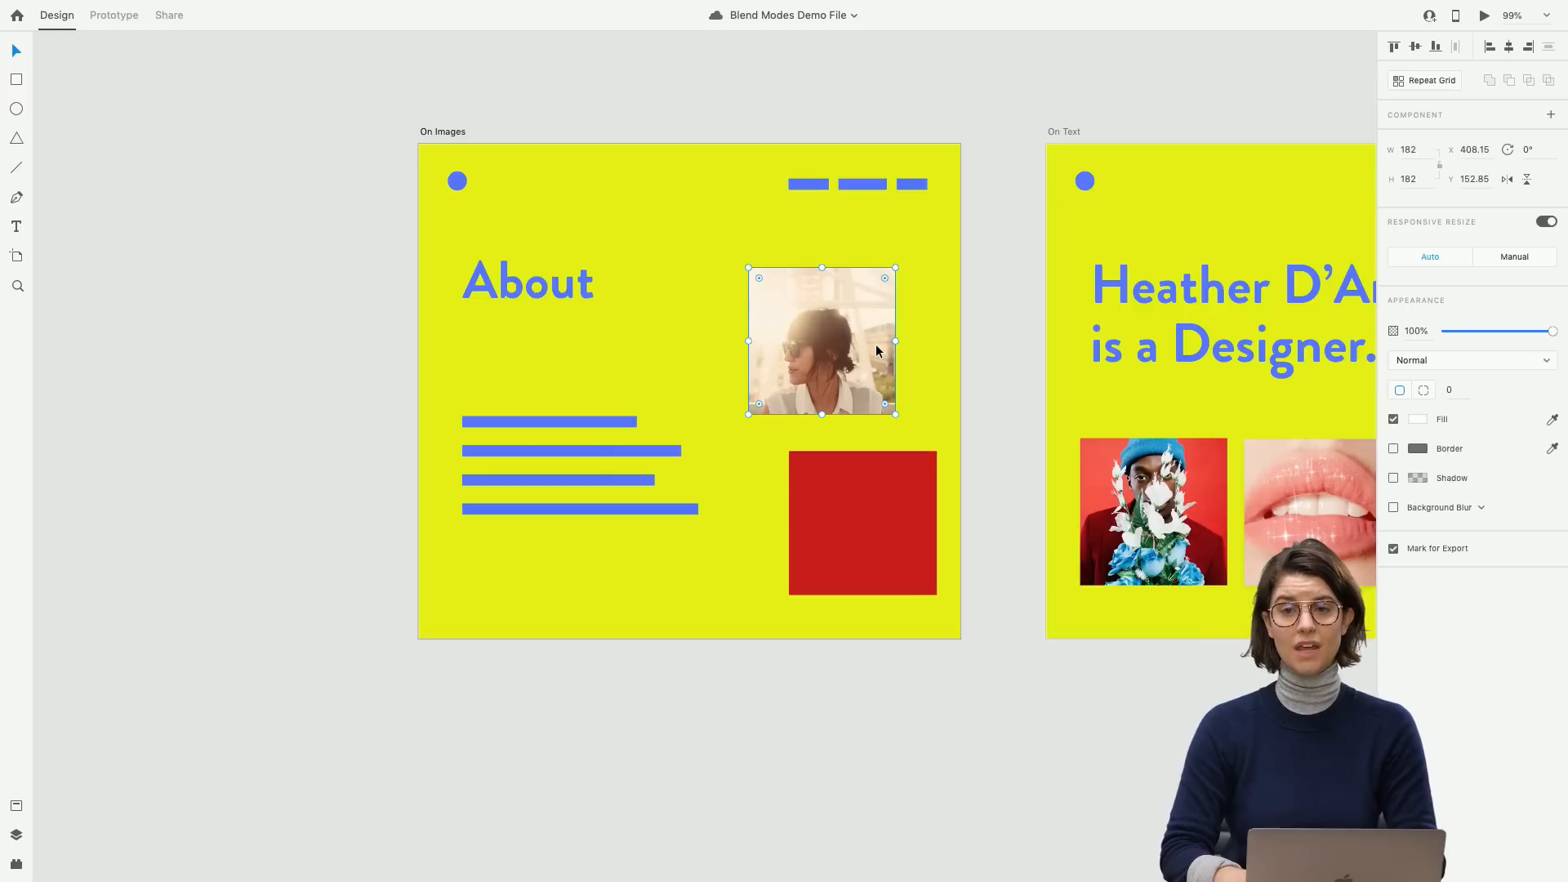
left_click(938, 321)
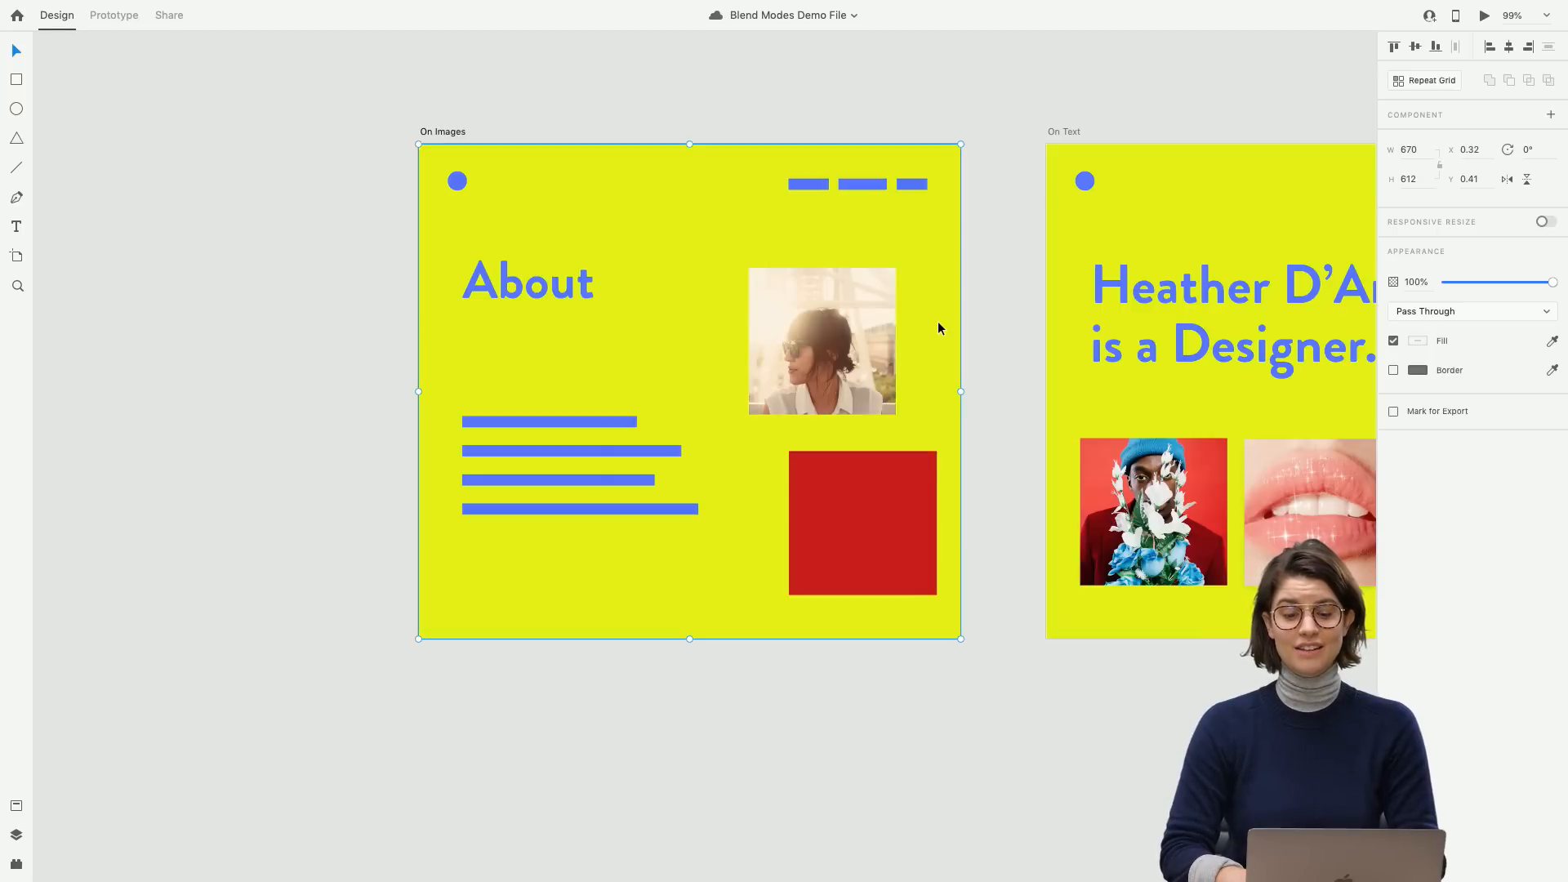
Set the blend mode of the portrait photo on the On Images artboard to Luminosity.
left_click(871, 346)
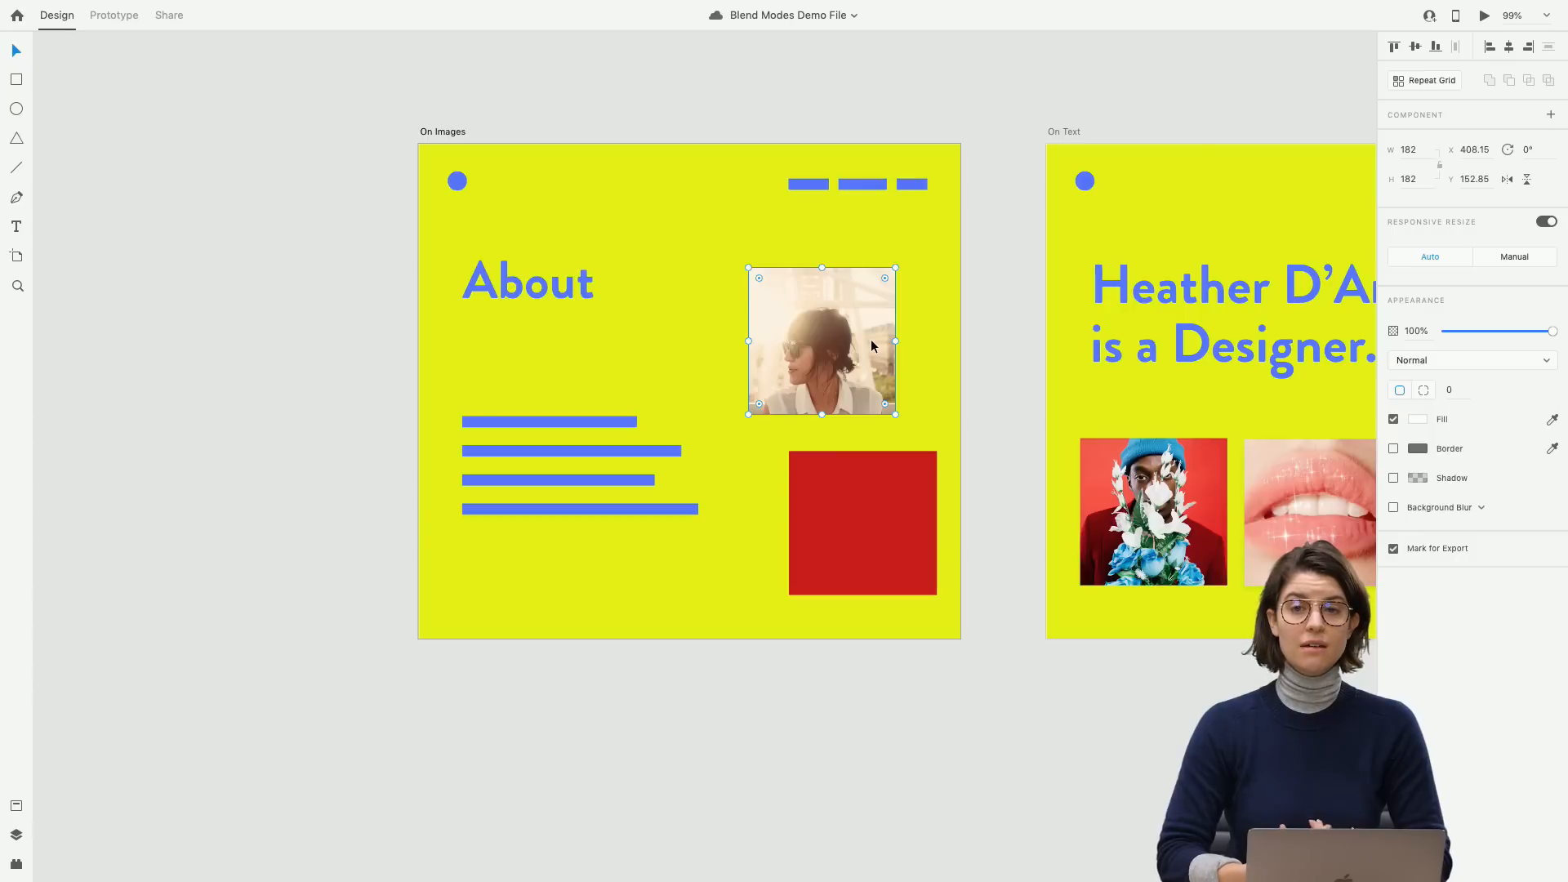
left_click(1478, 371)
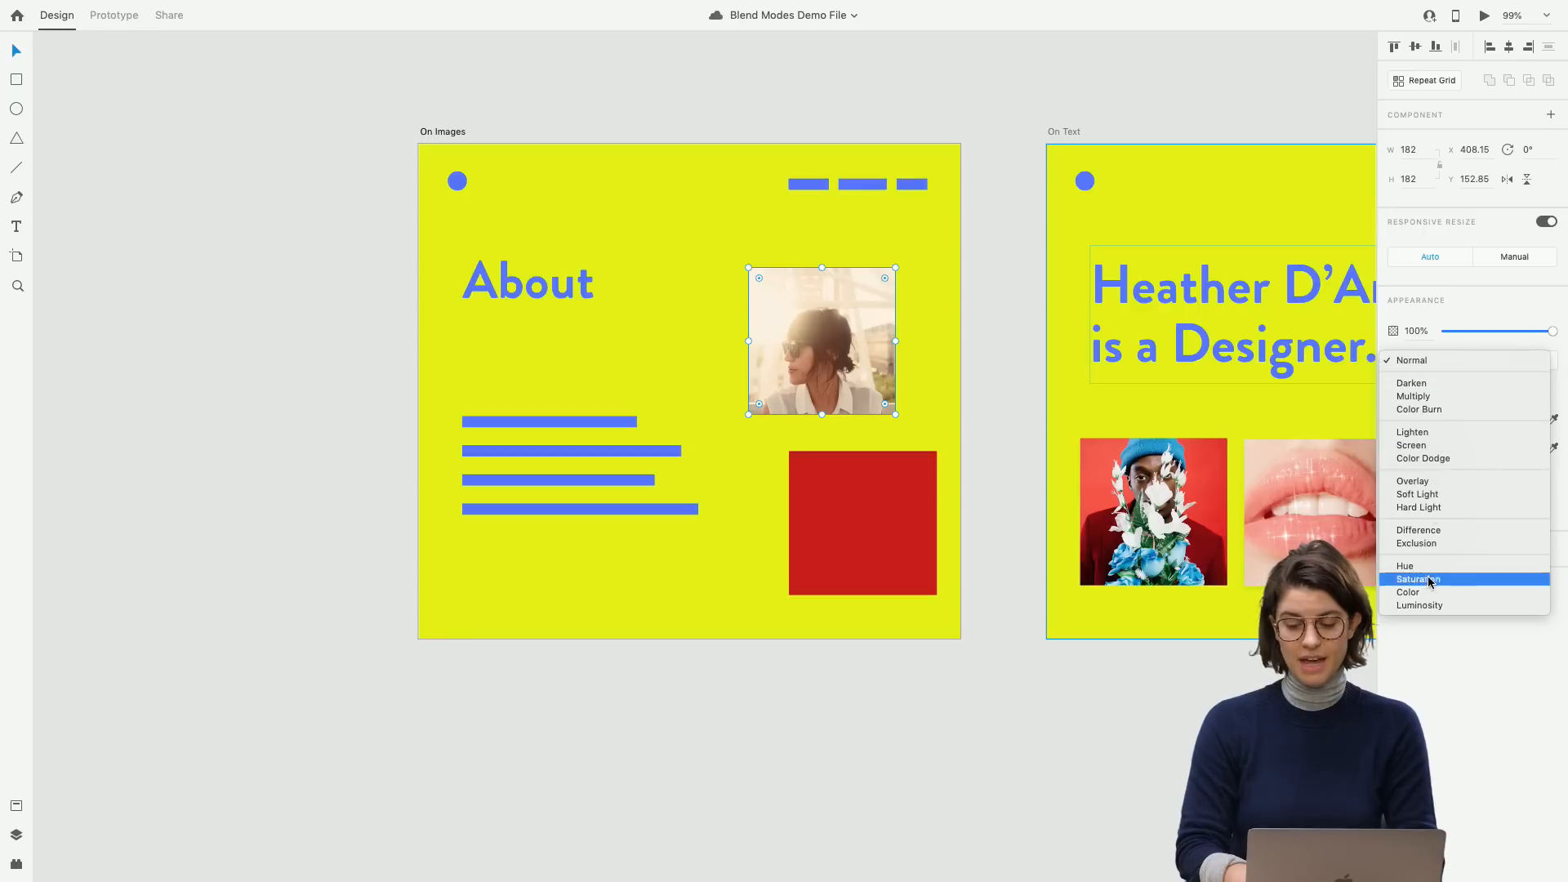
left_click(1421, 605)
left_click(1127, 684)
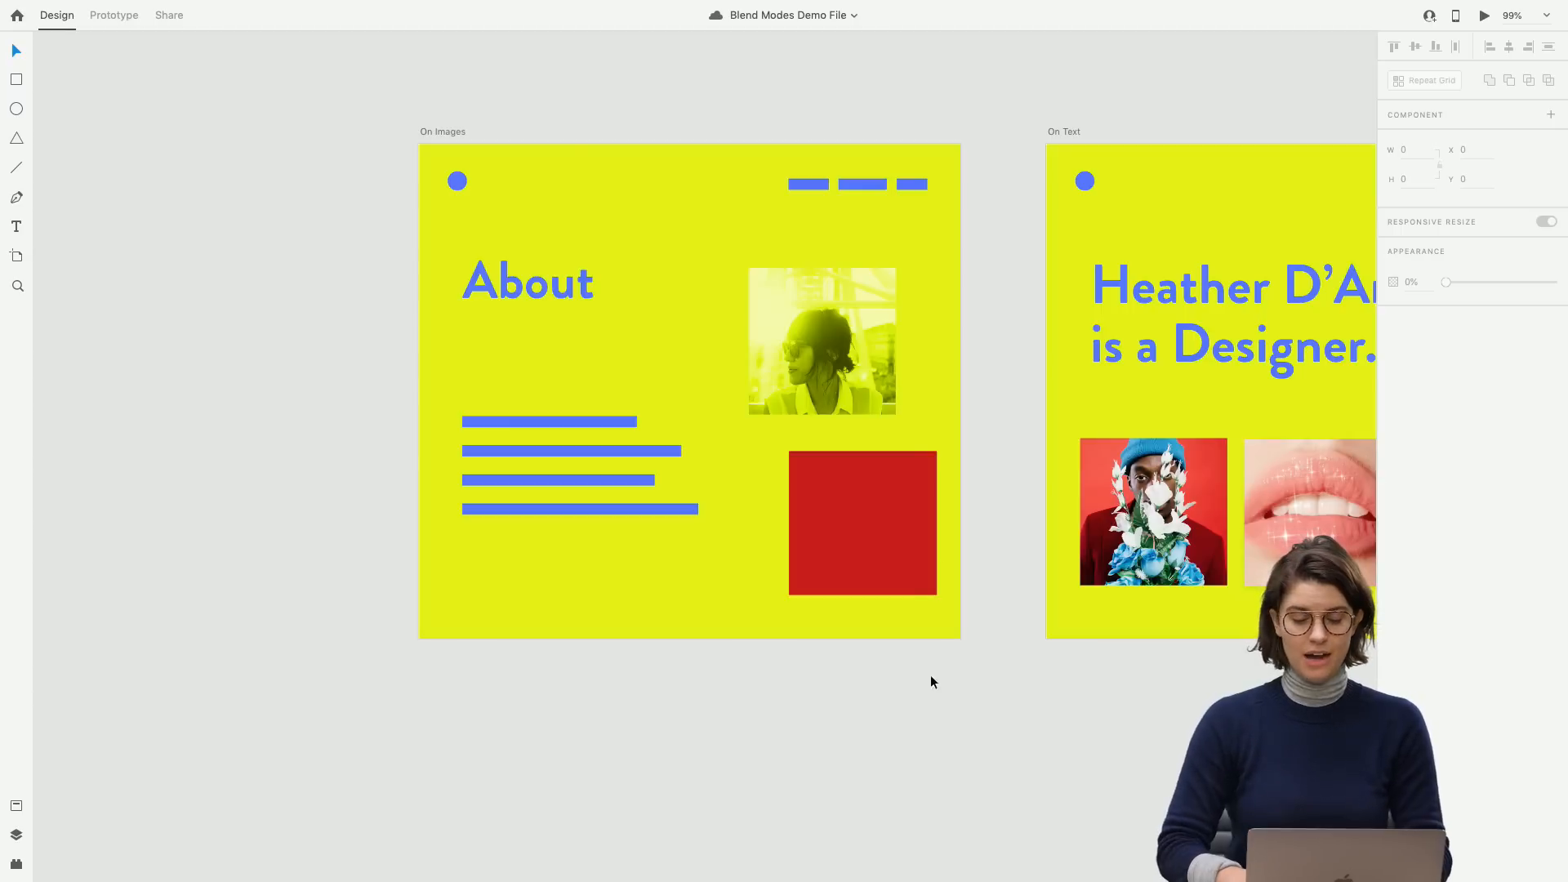
Move the red rectangle over the portrait photo to about X 433, Y 177 and set its blend mode to Multiply.
left_click_drag(923, 544, 903, 380)
left_click(1416, 360)
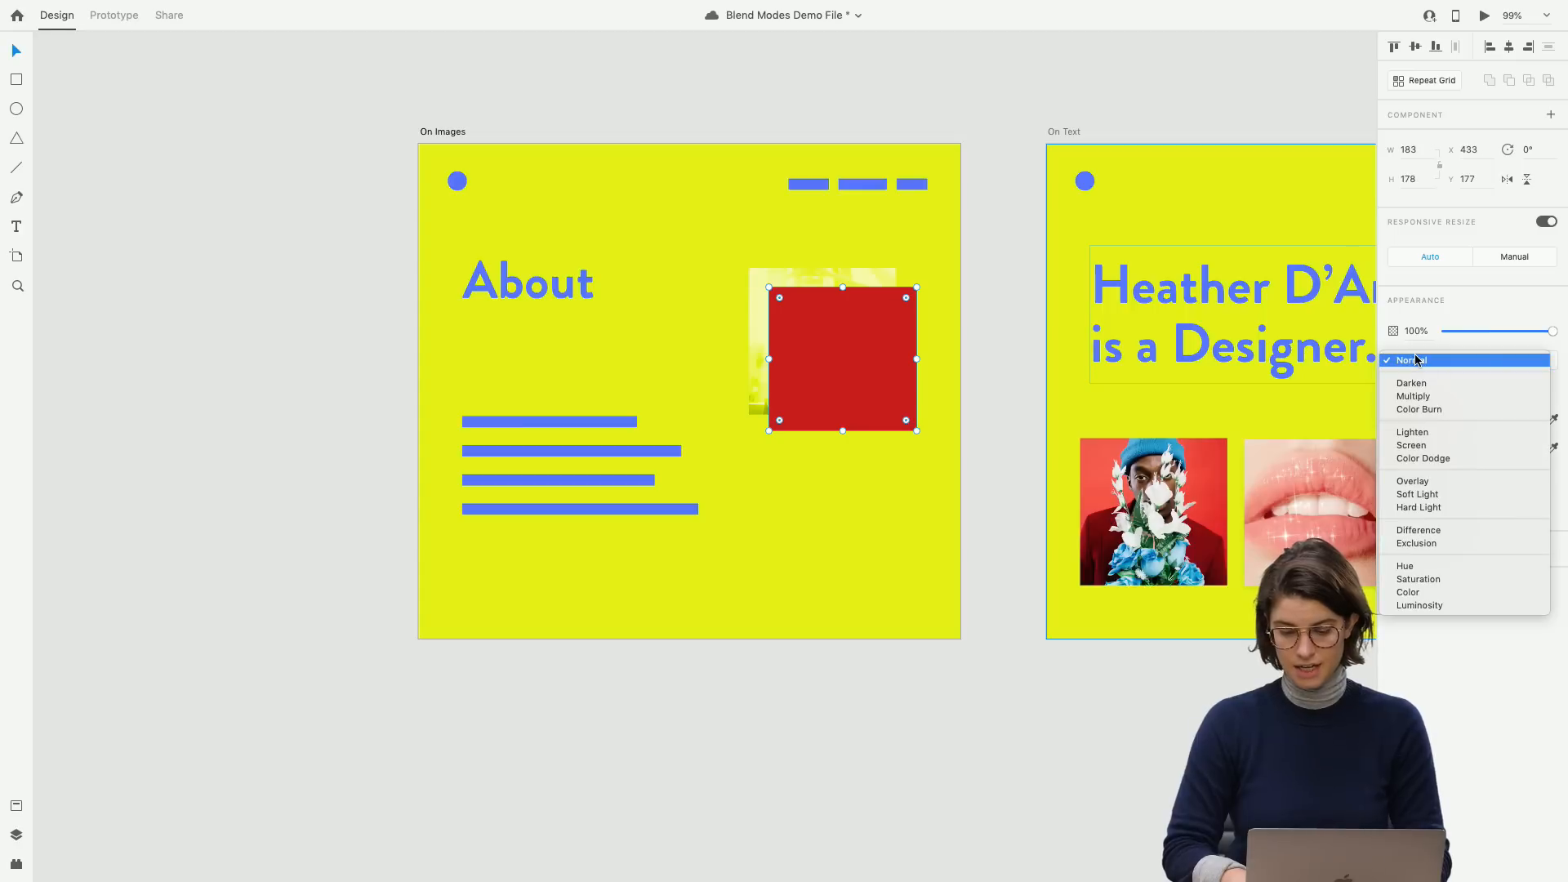
left_click(1417, 398)
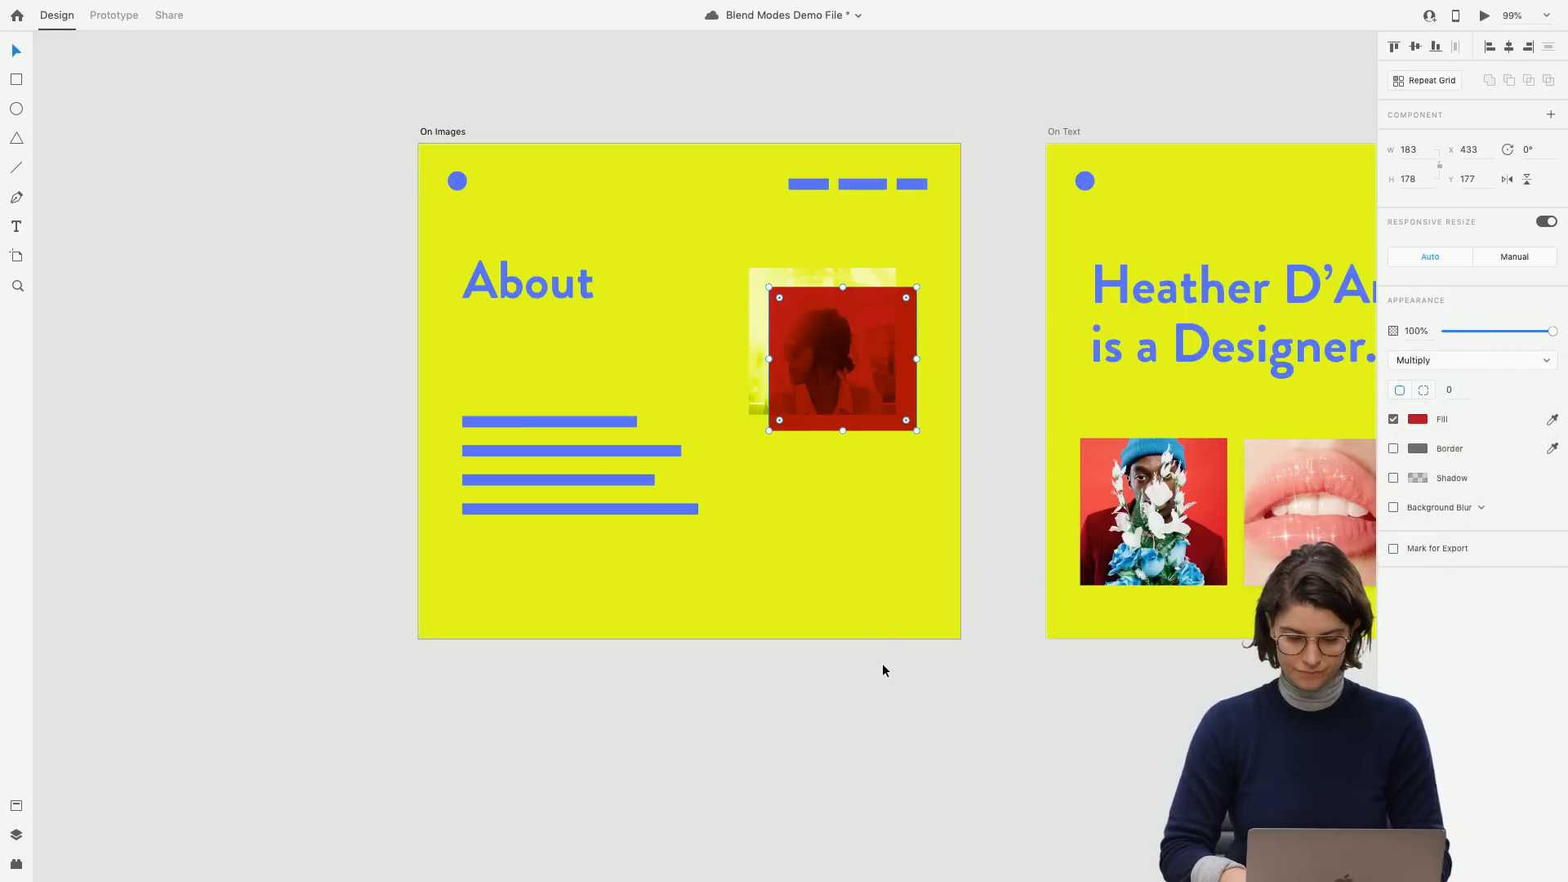
left_click(870, 728)
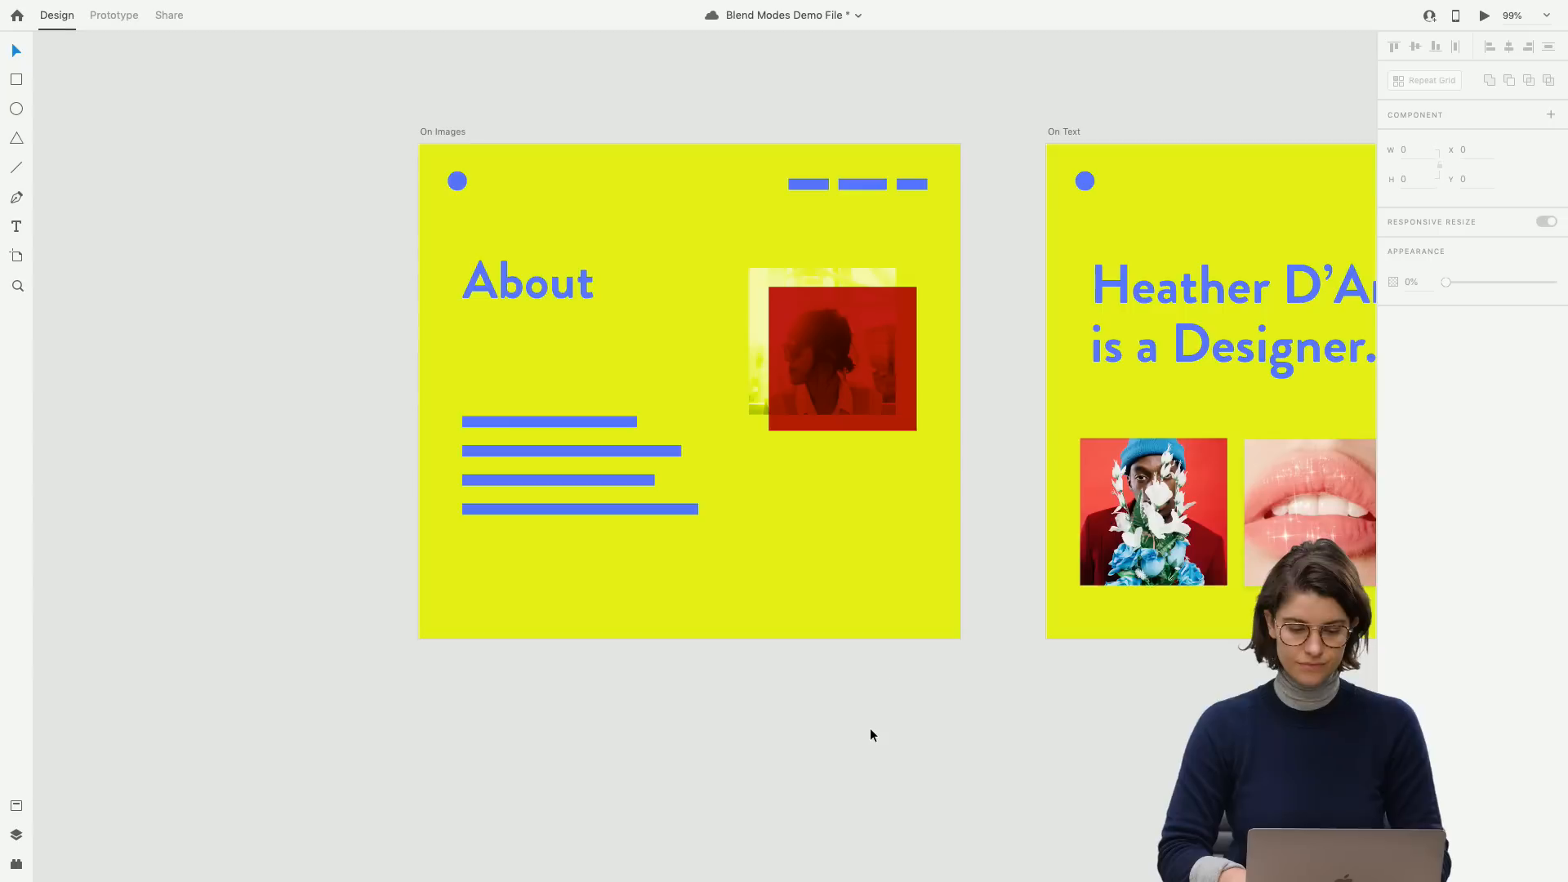
Undo the red rectangle's blend mode change and reapply Multiply to it.
left_click(867, 402)
key("ctrl+z")
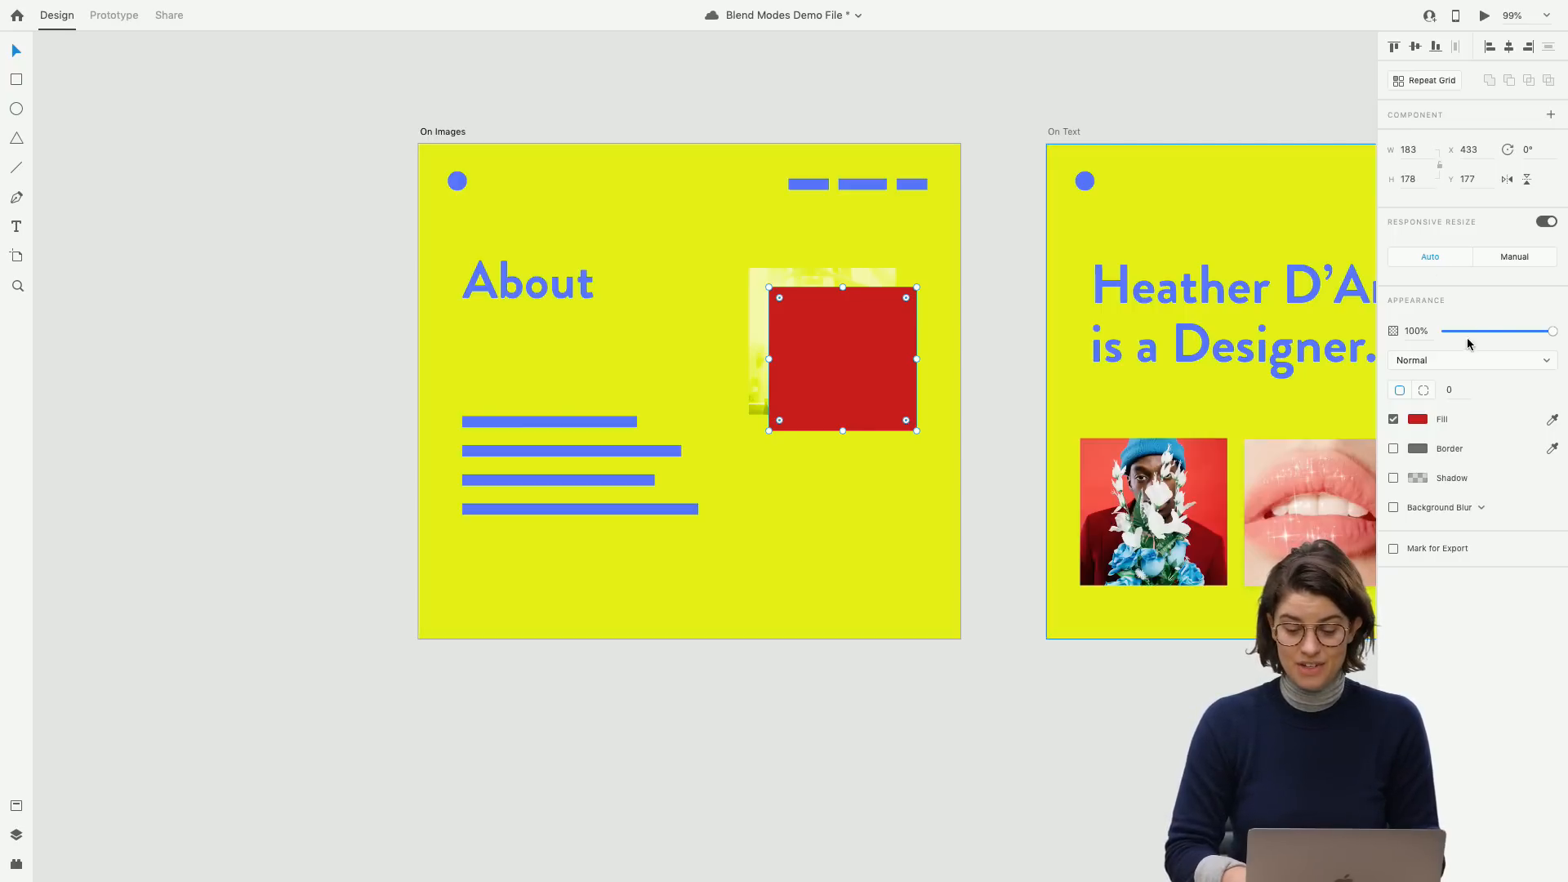
left_click(1456, 360)
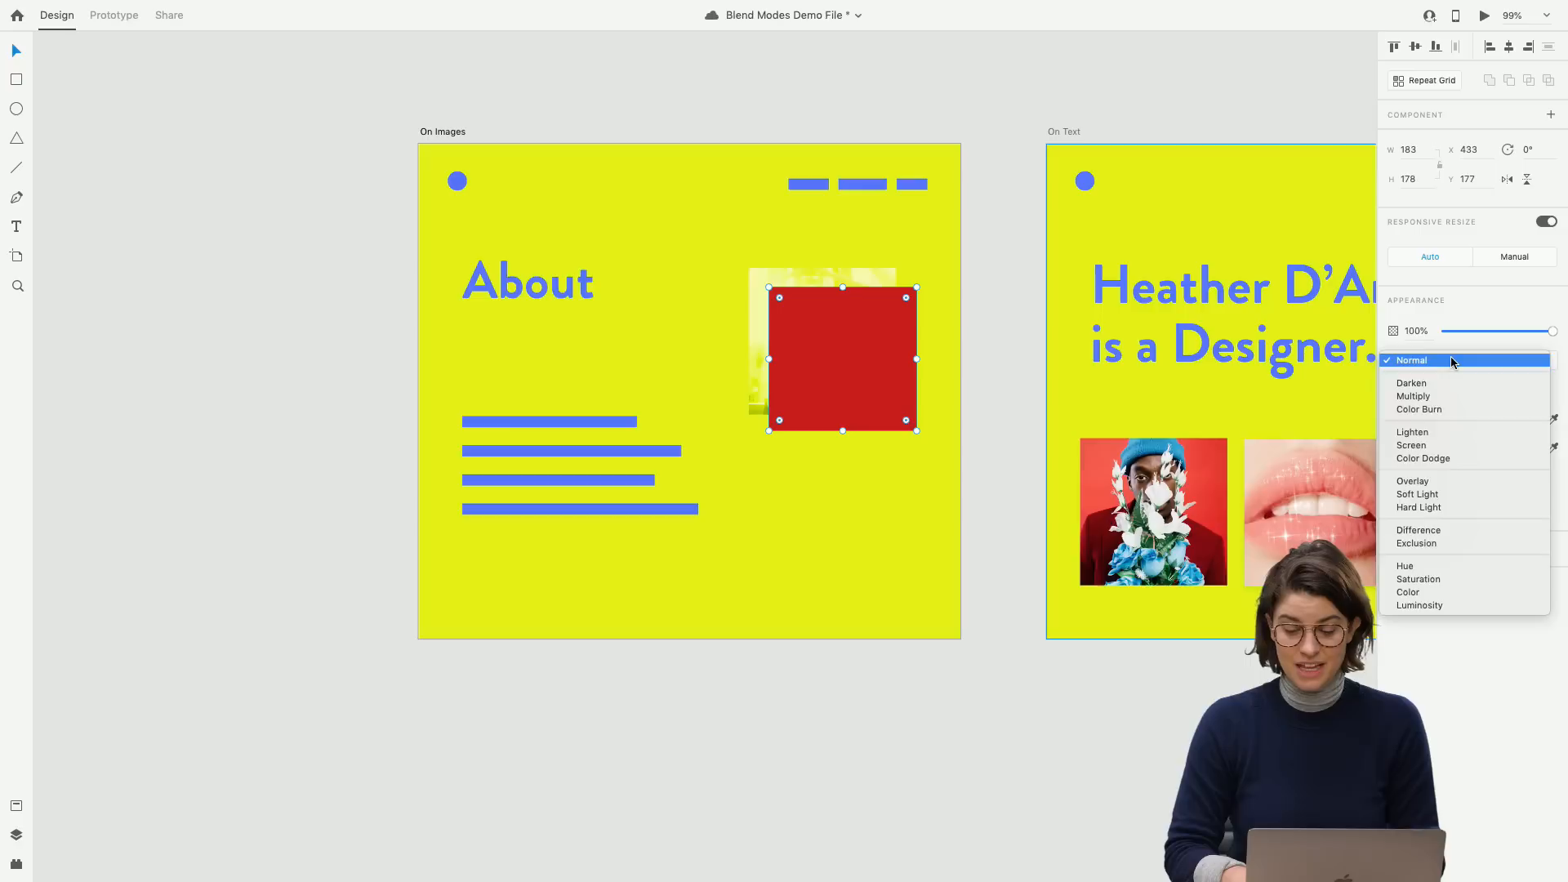
left_click(1432, 398)
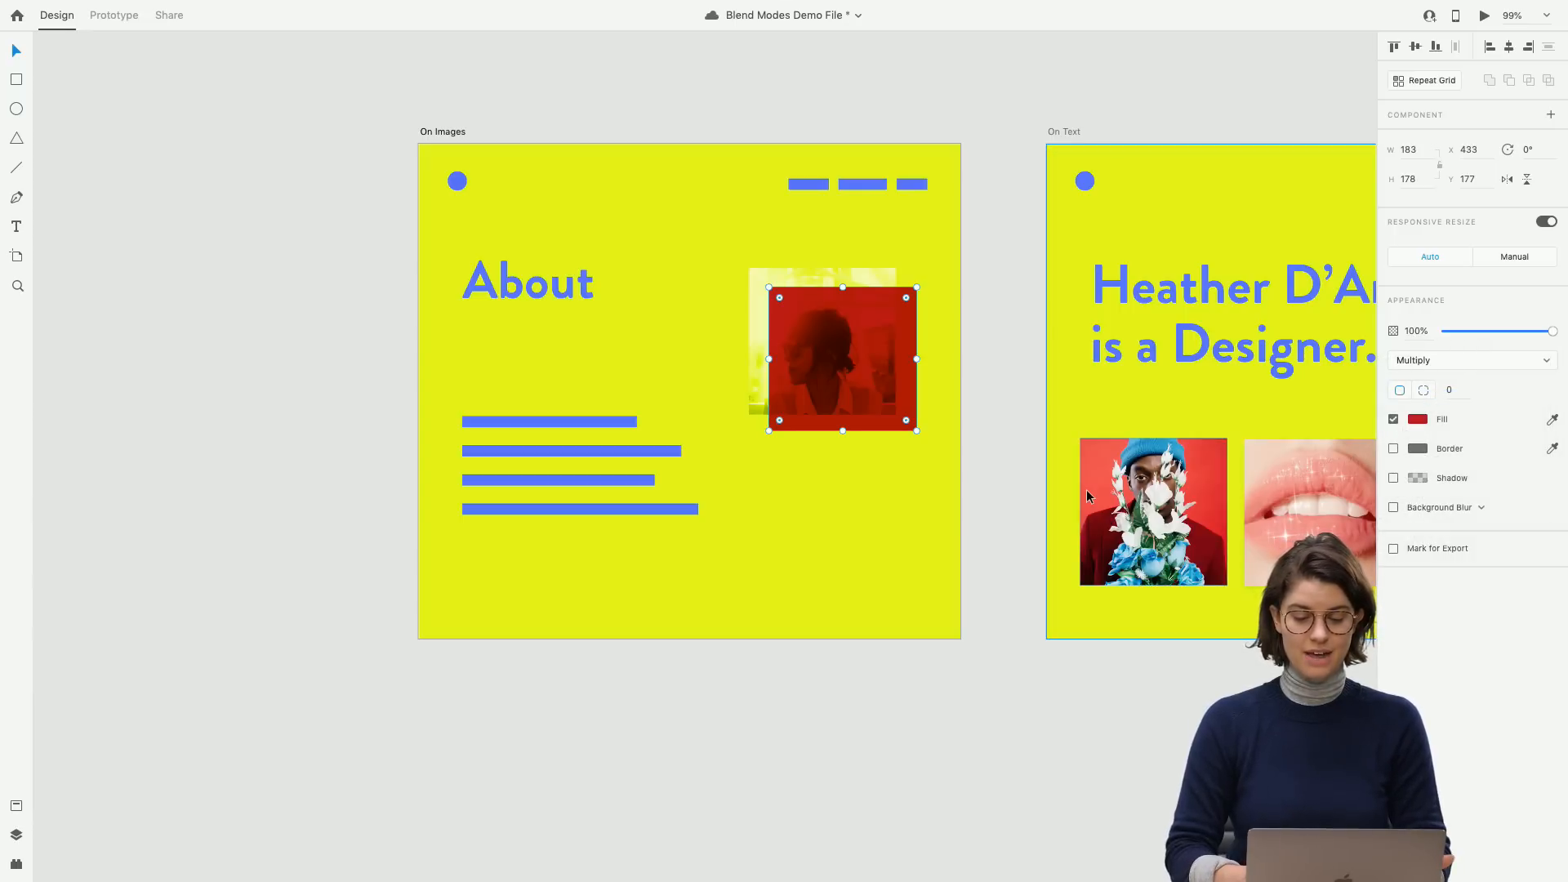
left_click(825, 519)
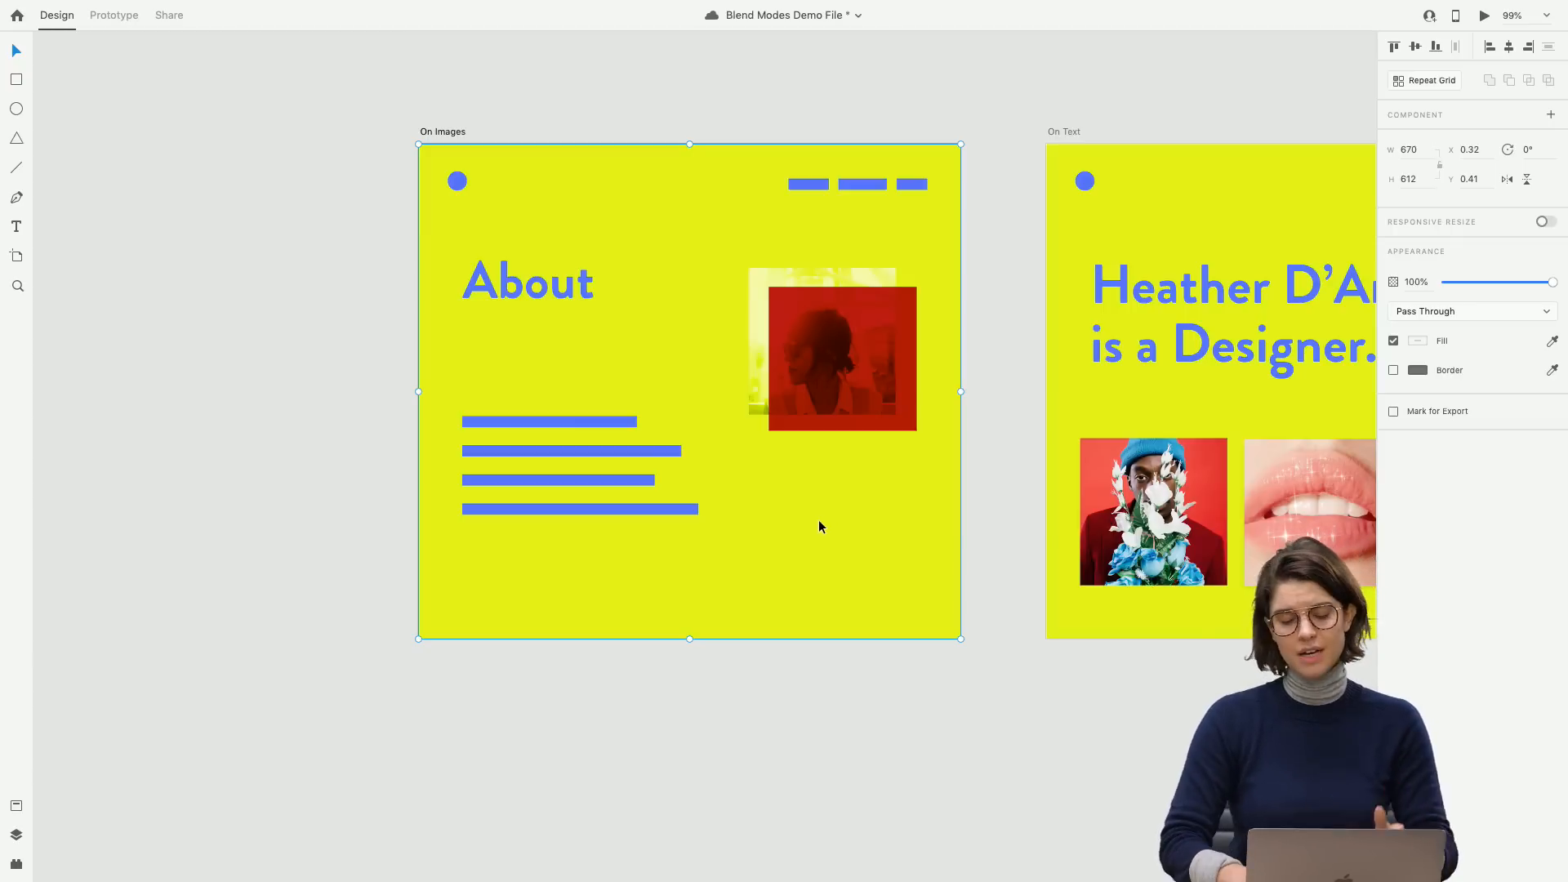
left_click(758, 333)
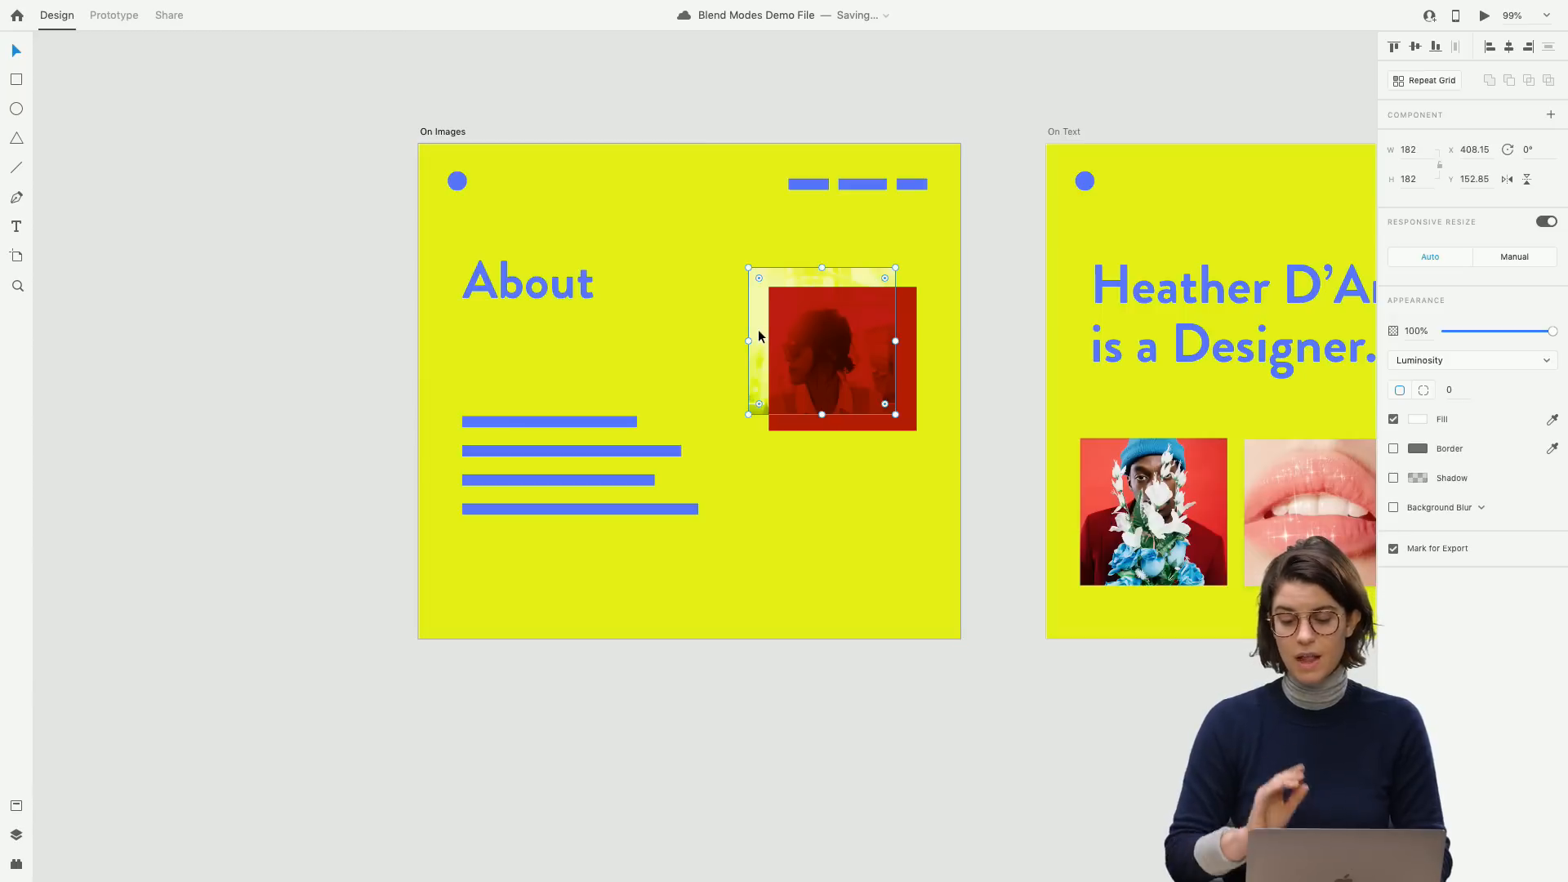
left_click(746, 437)
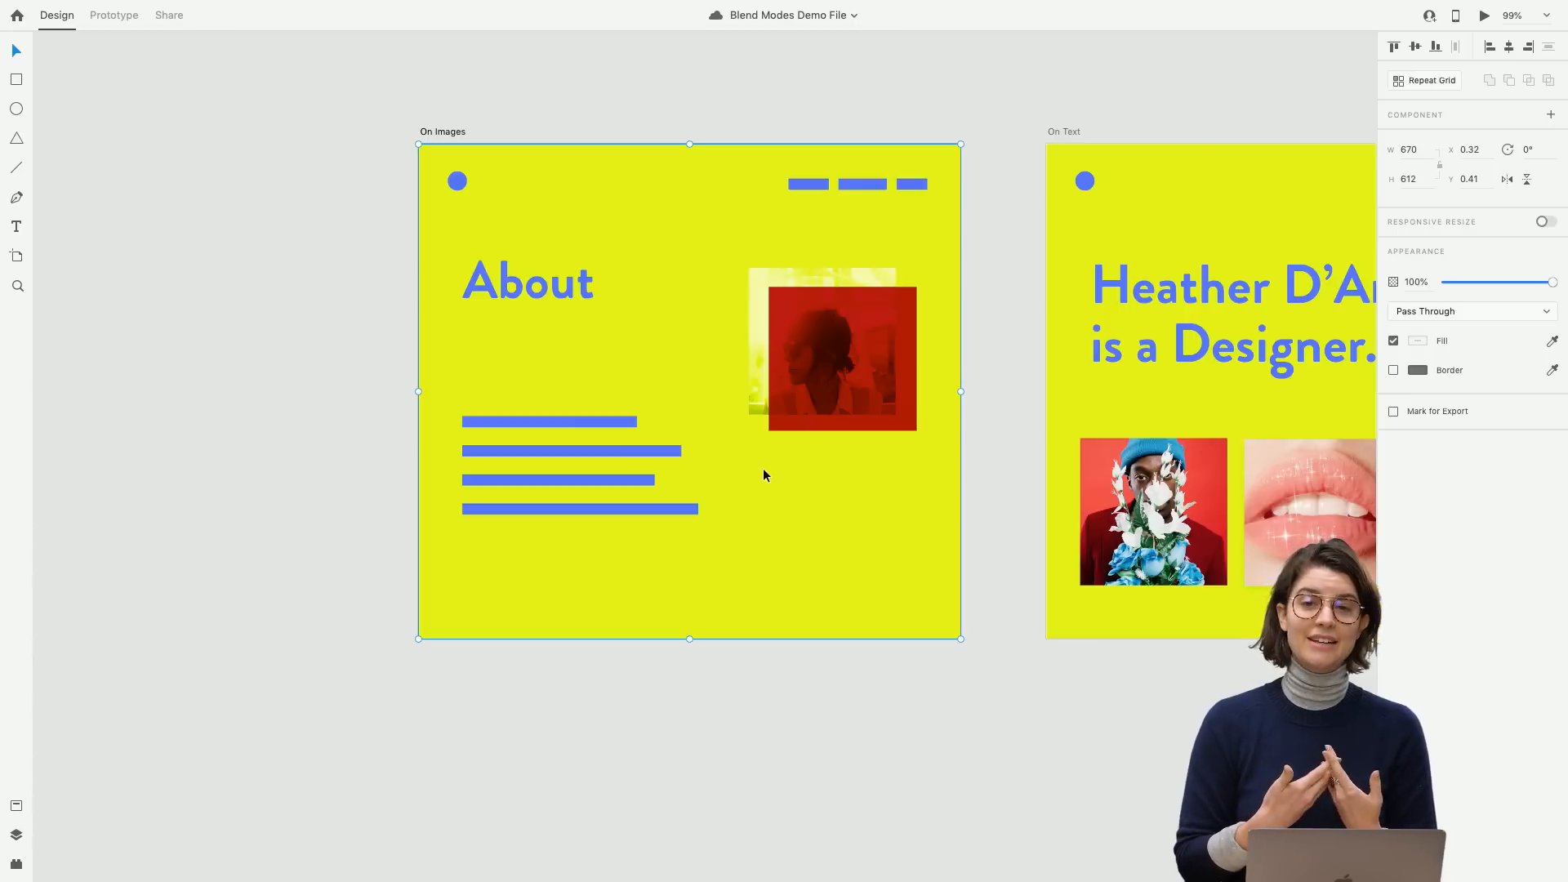
Try the Darken and Color Burn blend modes on the large heading of the On Text artboard.
scroll(762, 475, "right", 3)
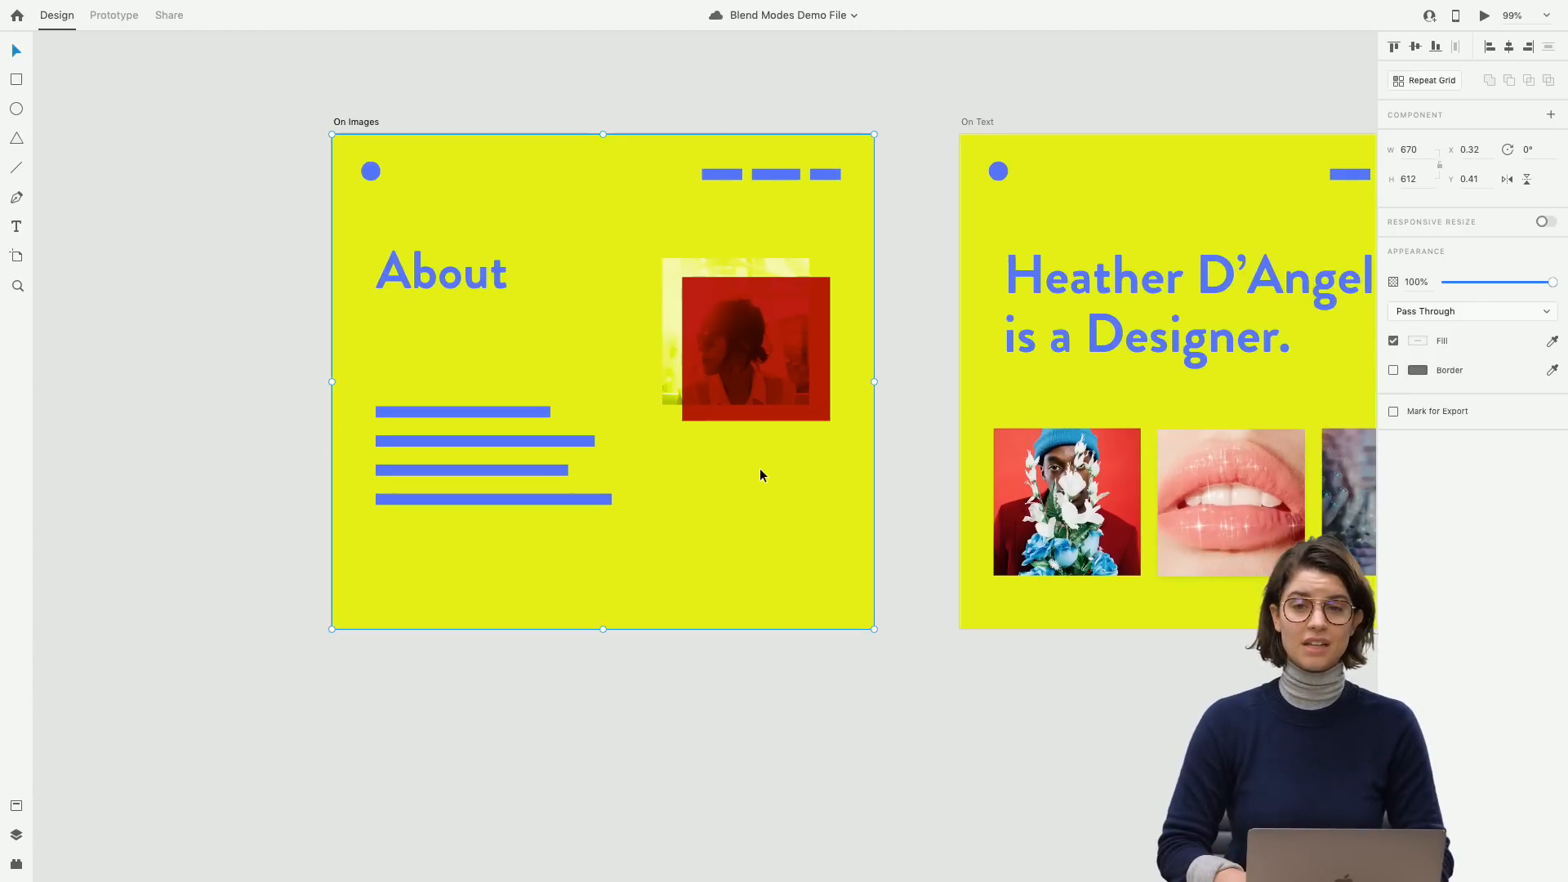
scroll(759, 475, "right", 10)
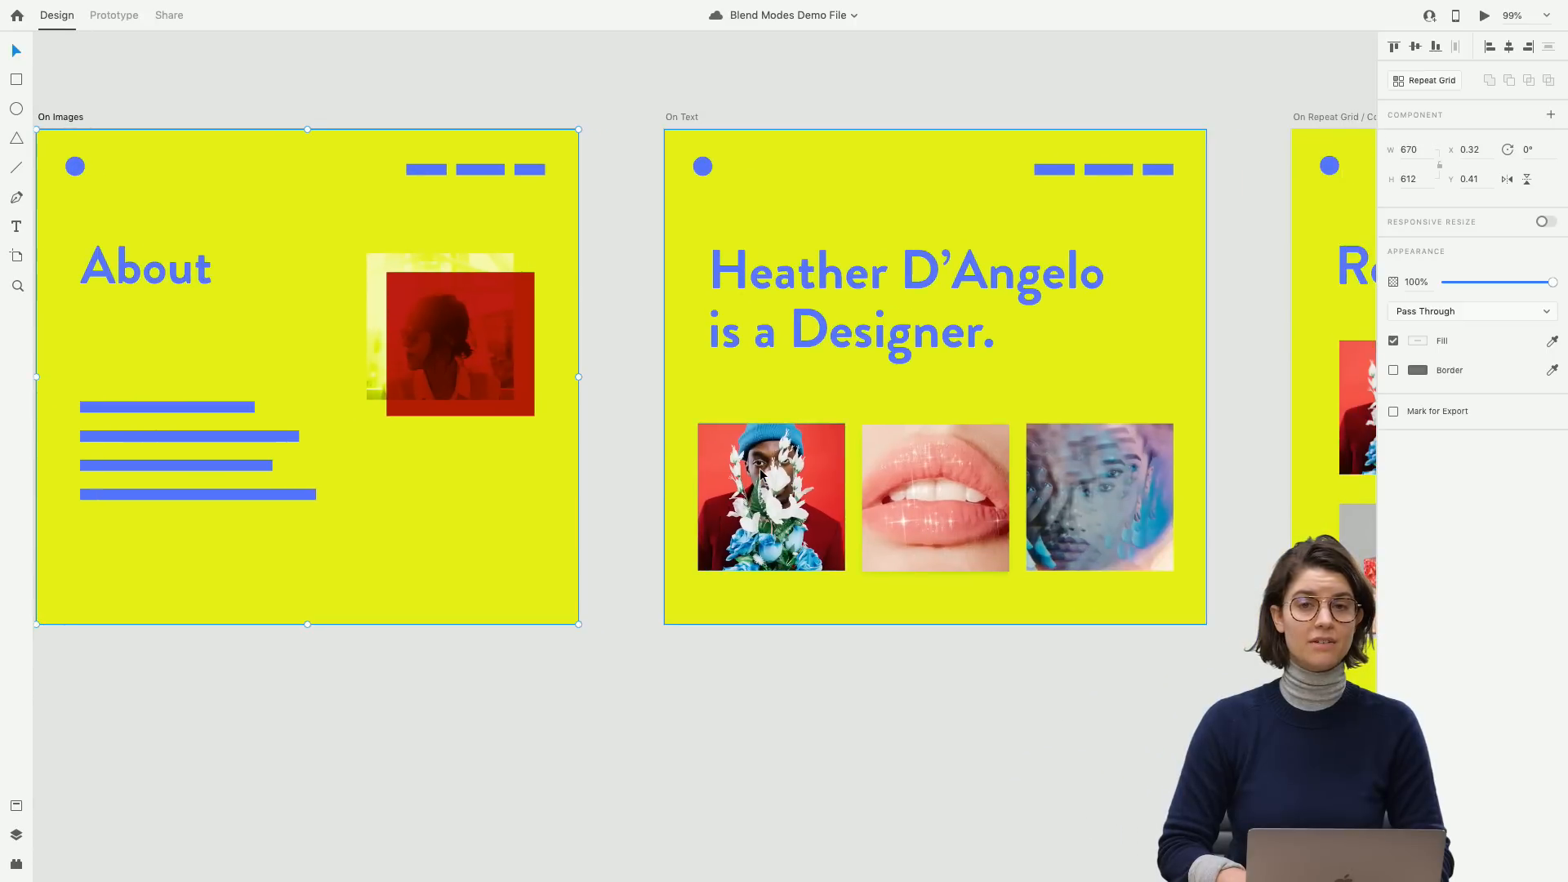
scroll(761, 474, "right", 4)
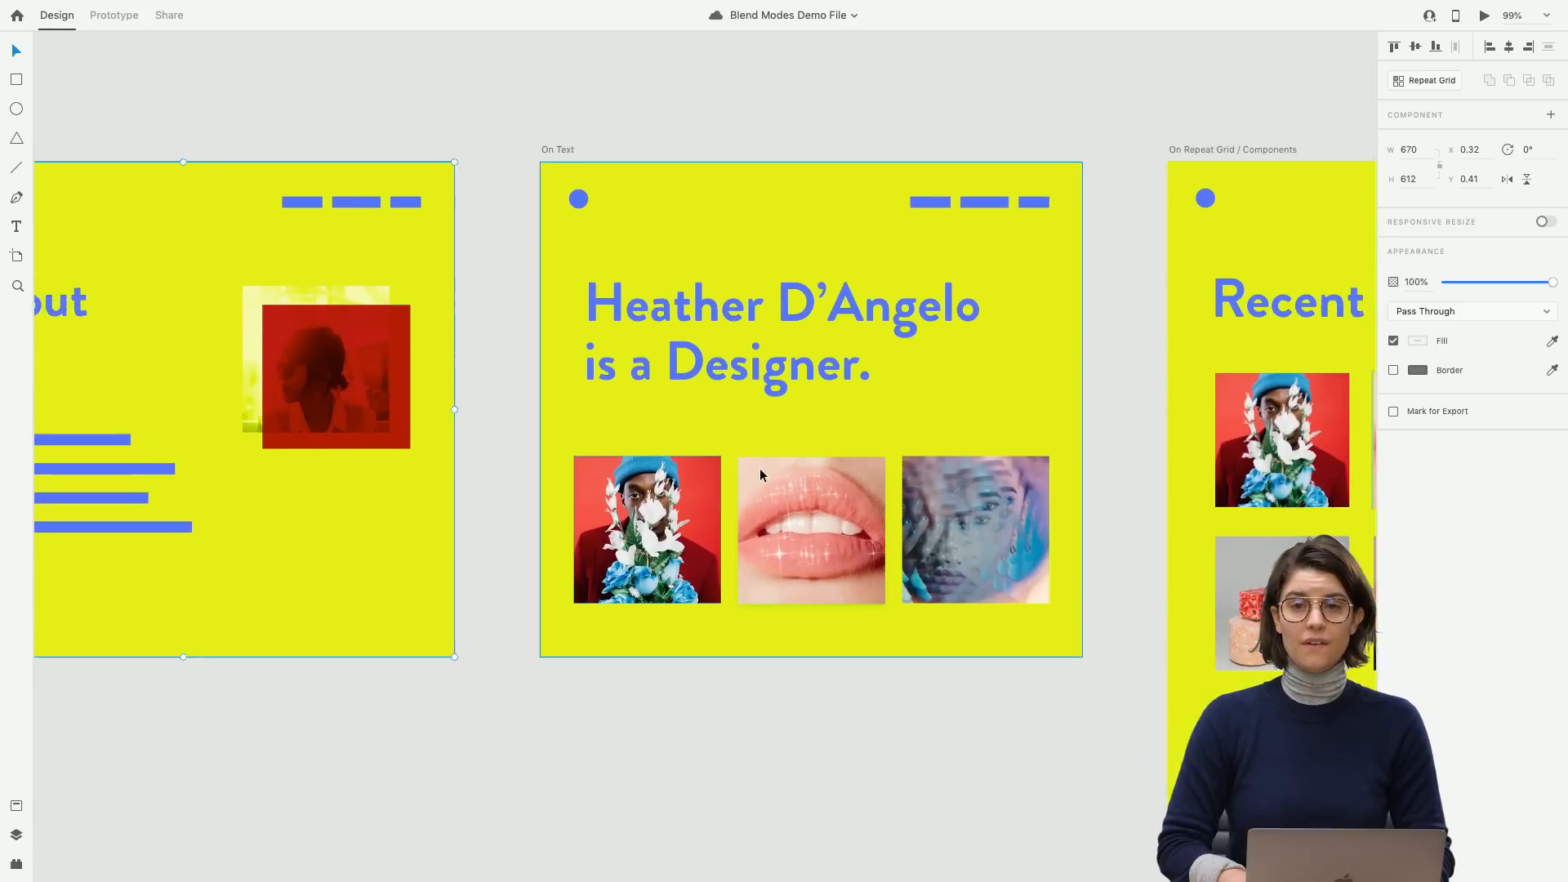
scroll(759, 468, "right", 2)
scroll(750, 423, "up", 3)
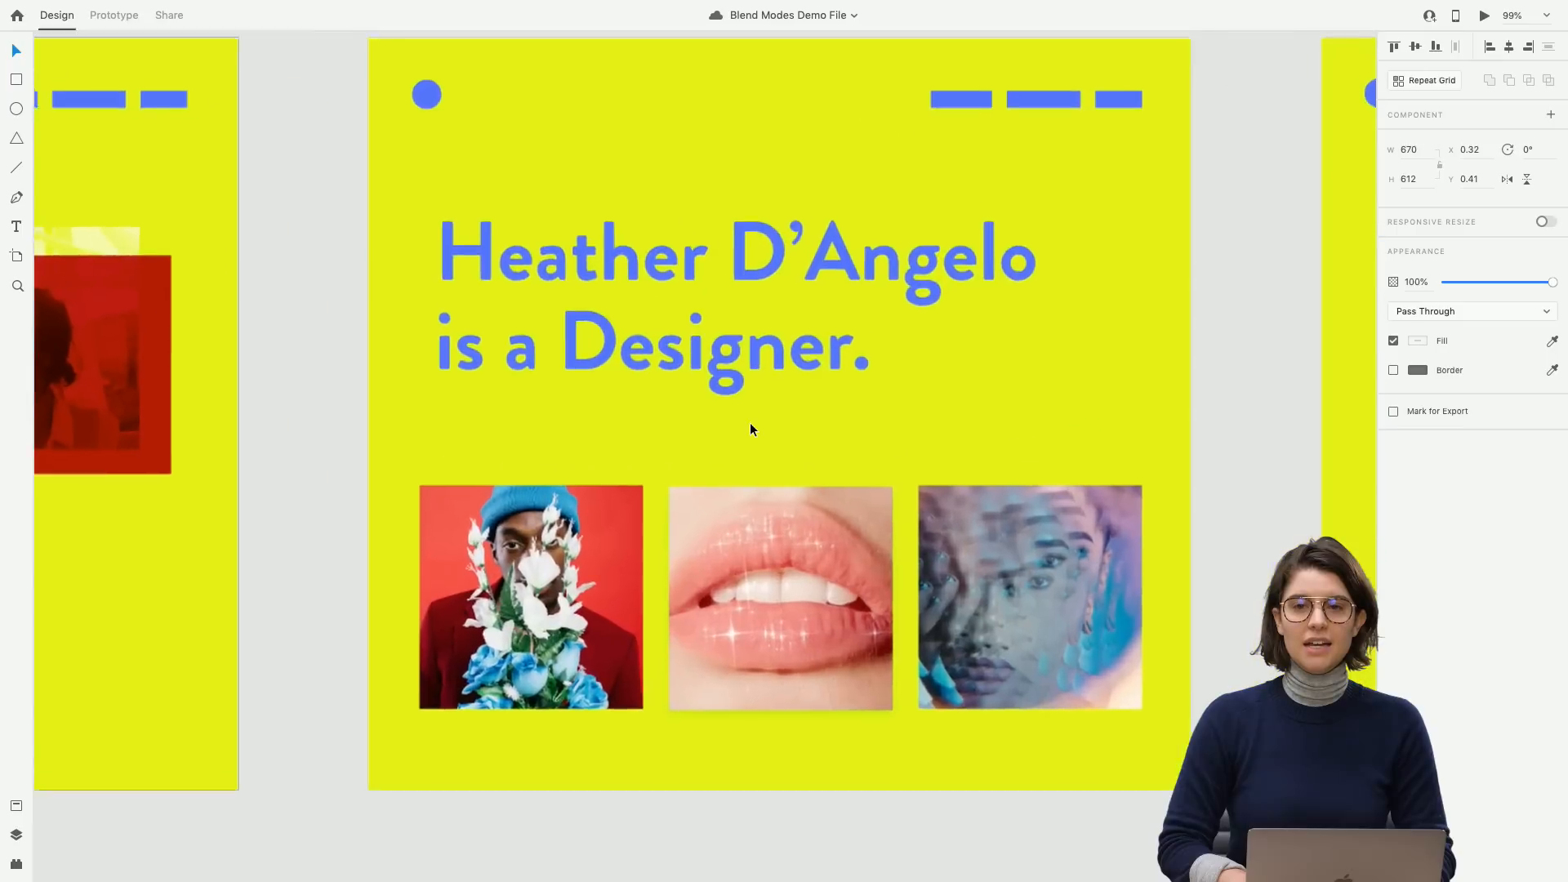
left_click(750, 423)
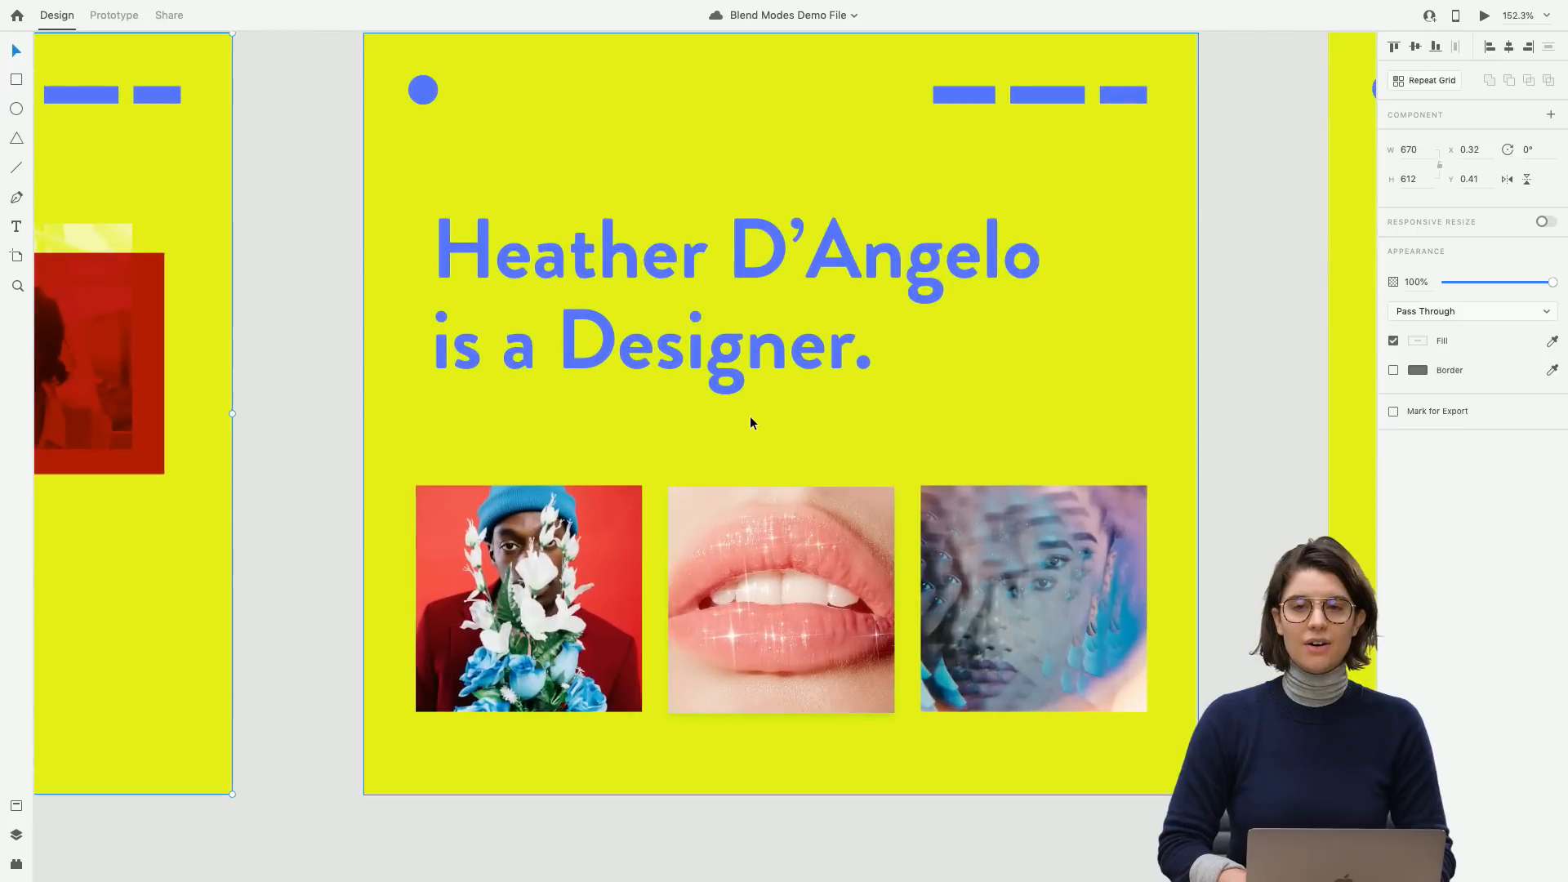
double_click(722, 370)
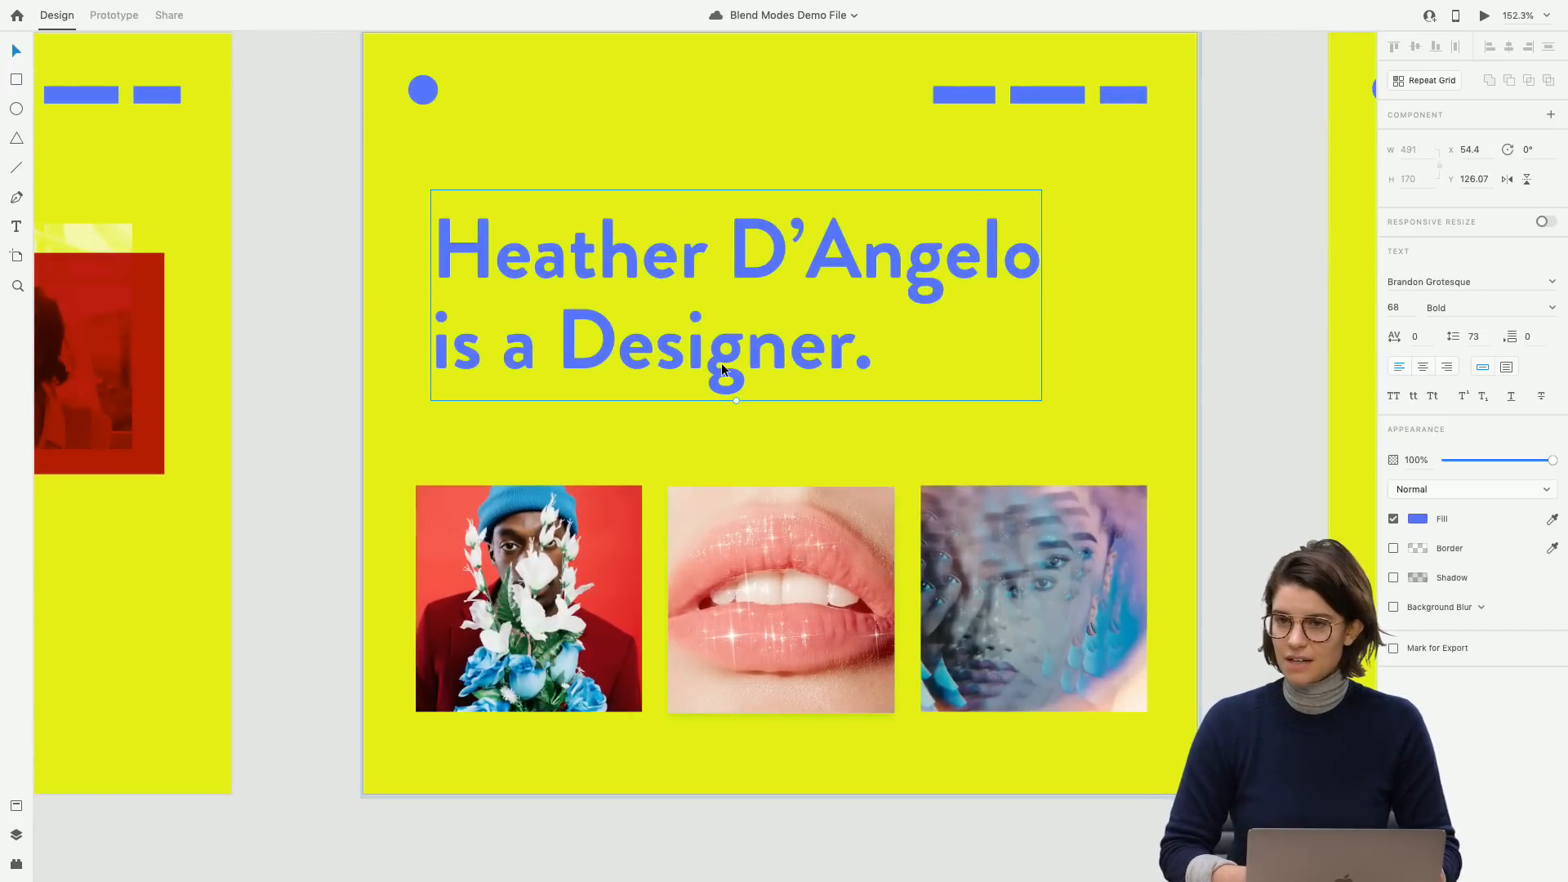
left_click(1473, 489)
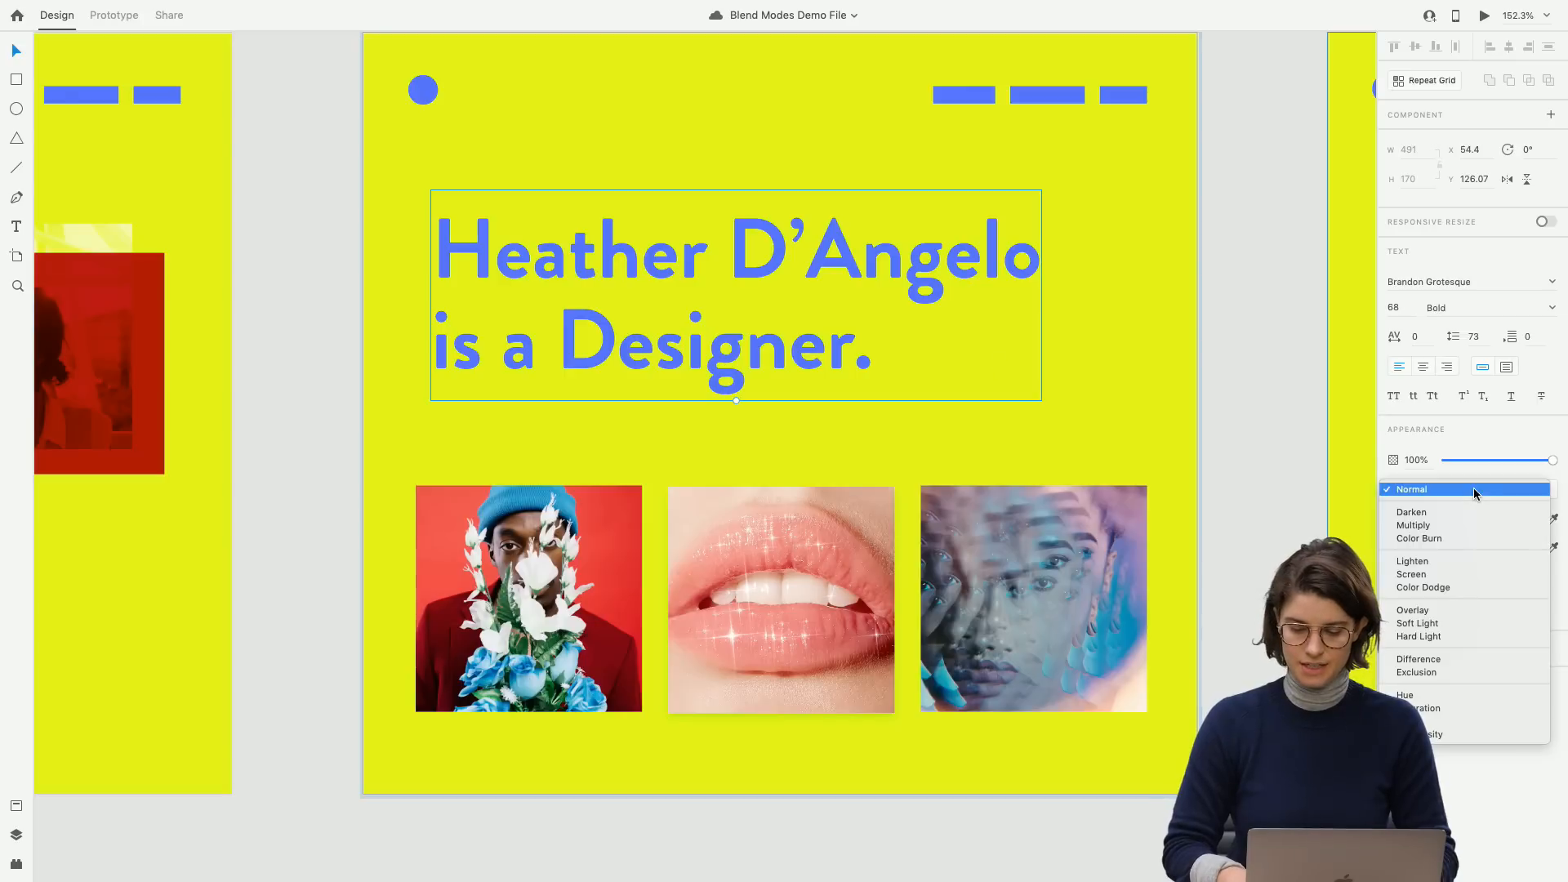
left_click(1435, 512)
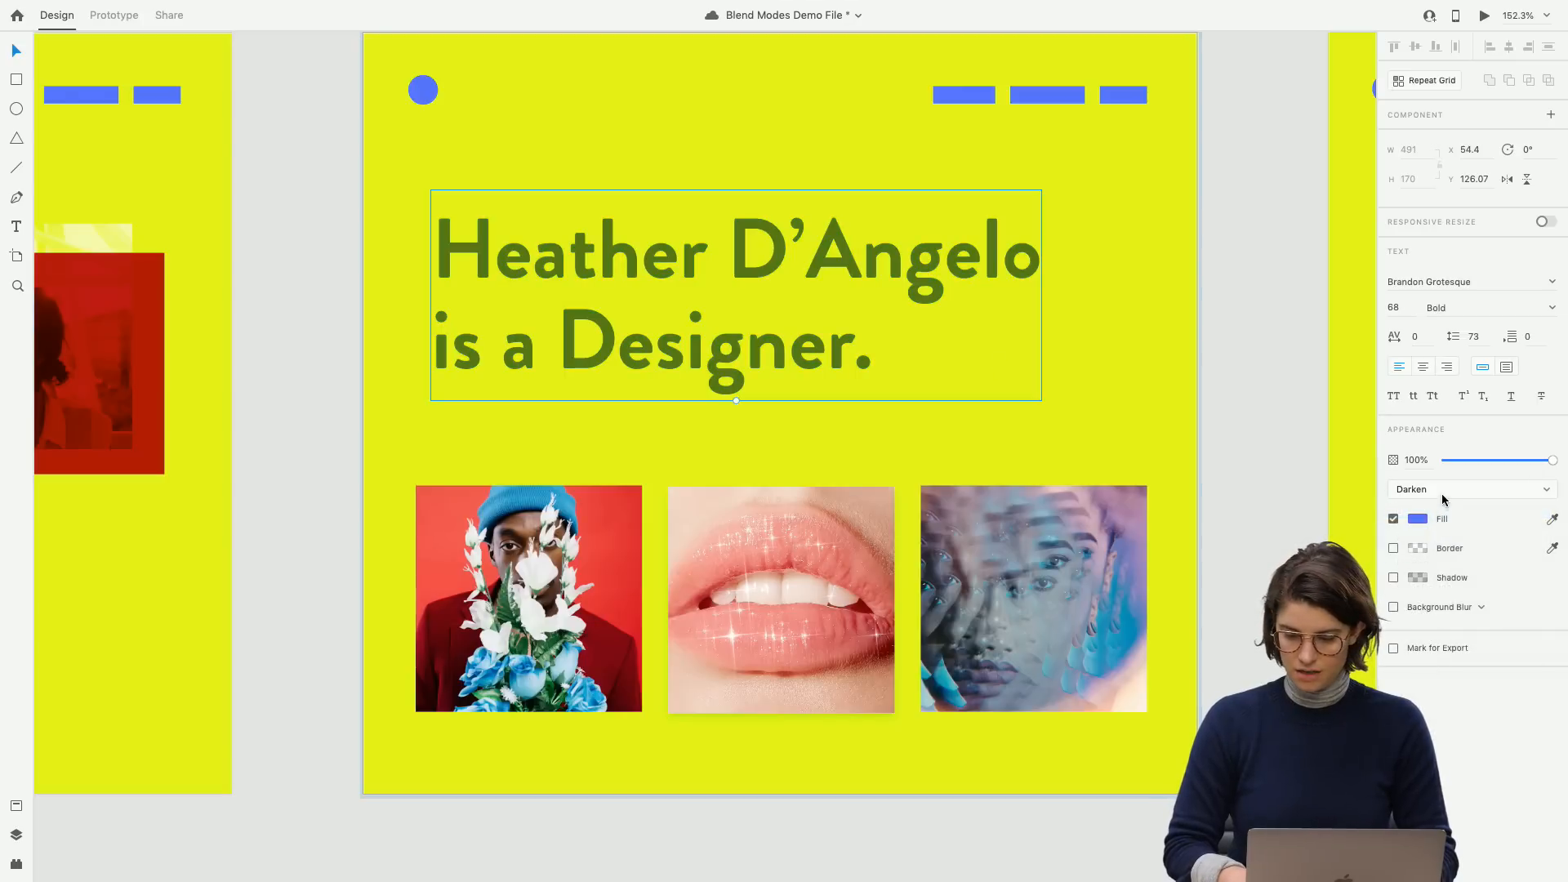
left_click(1442, 493)
left_click(1433, 512)
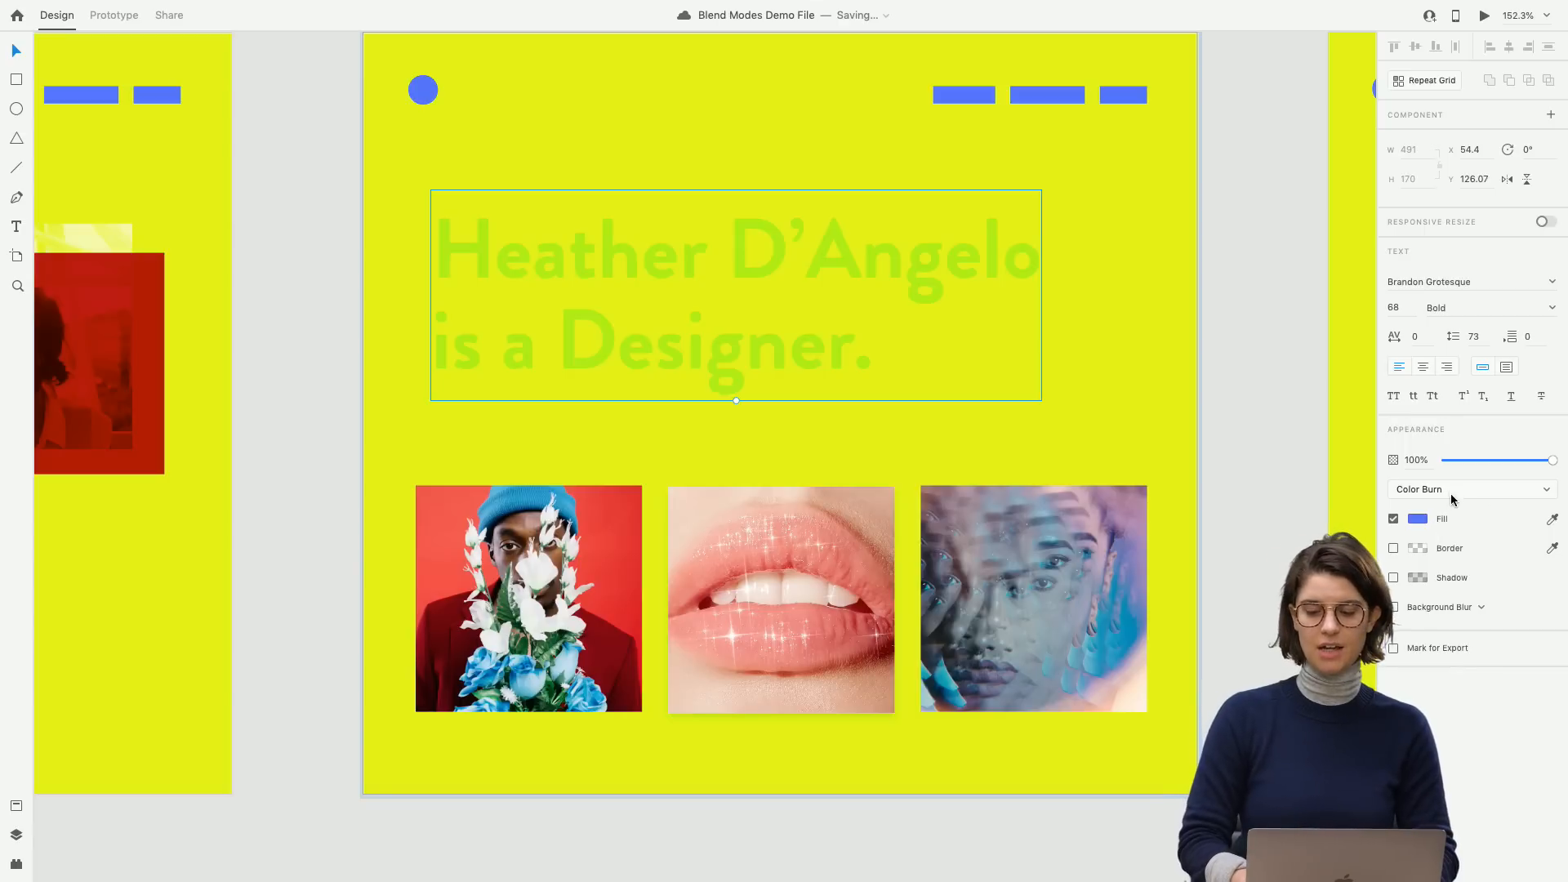
Try the Lighten, Color Dodge and Overlay blend modes on the On Text heading.
left_click(1452, 491)
left_click(1434, 517)
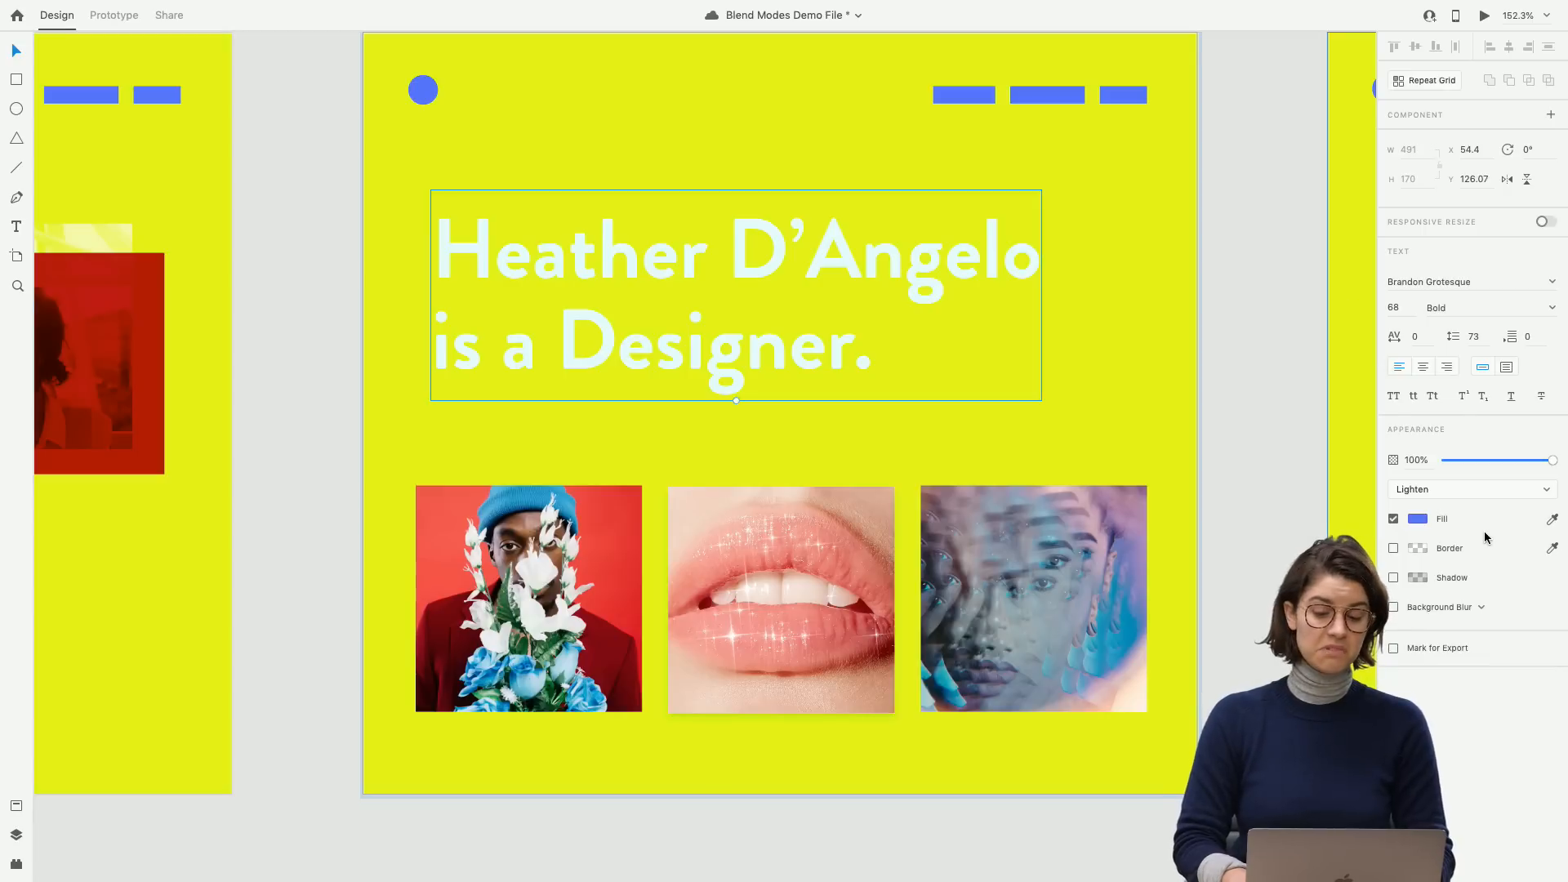
left_click(1470, 491)
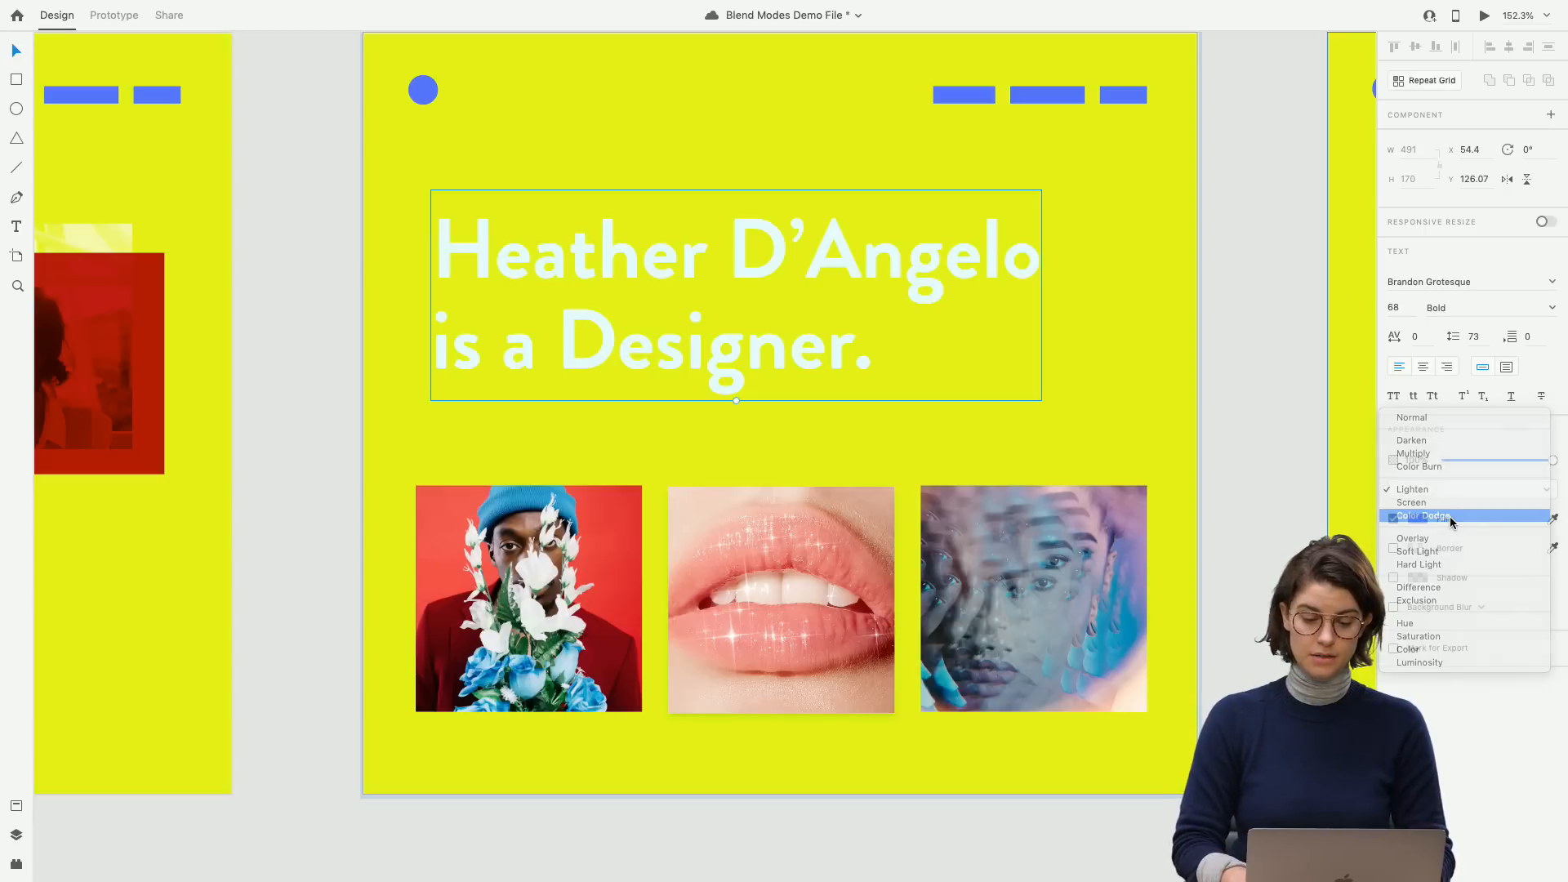
left_click(1452, 517)
left_click(1436, 490)
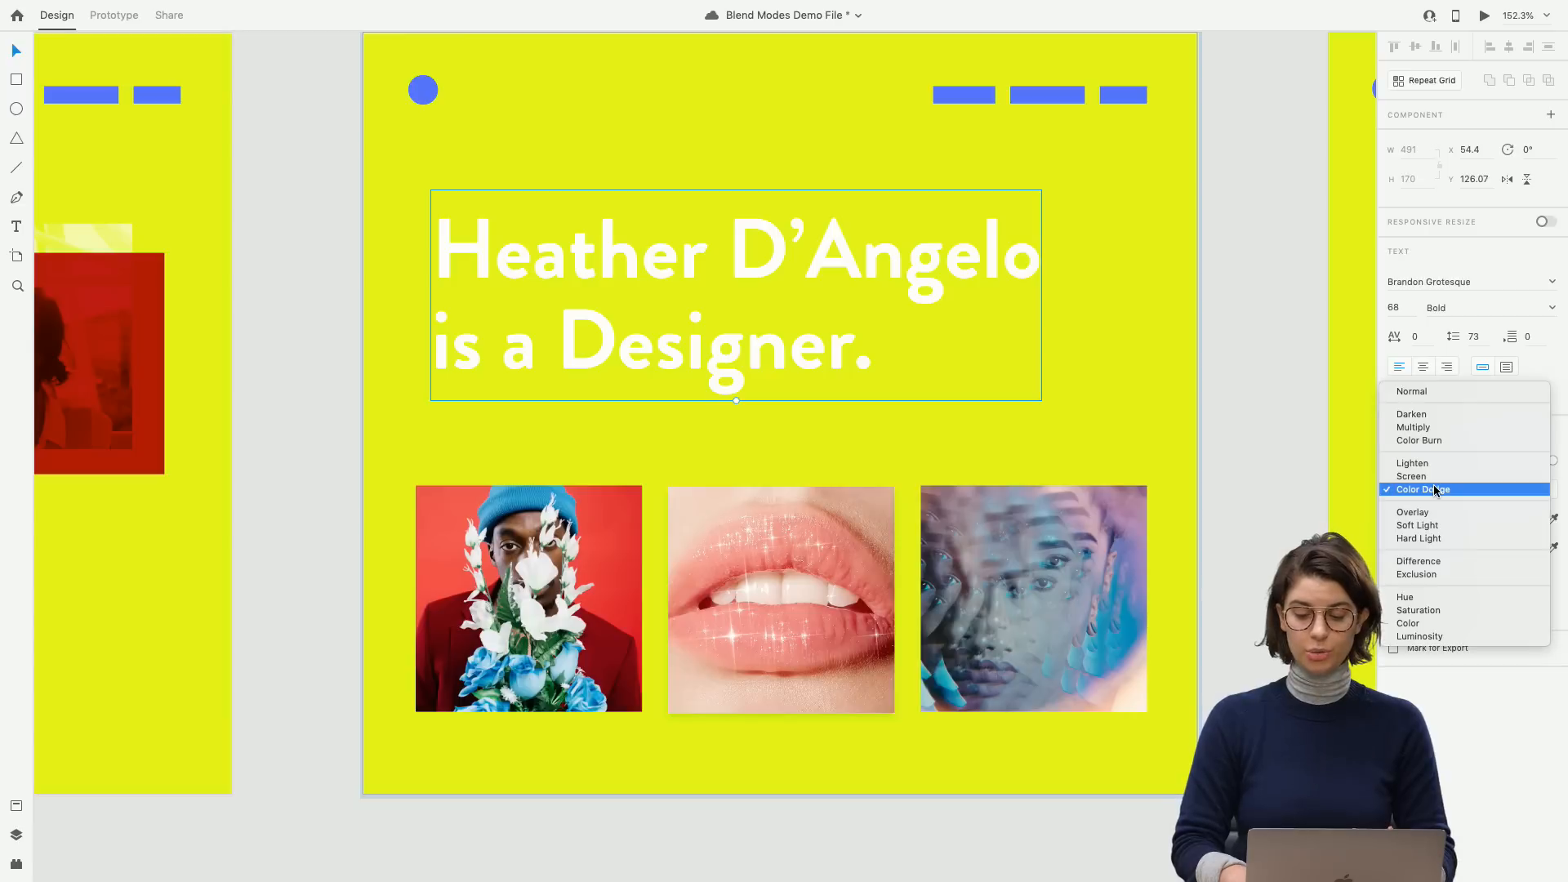
left_click(1421, 512)
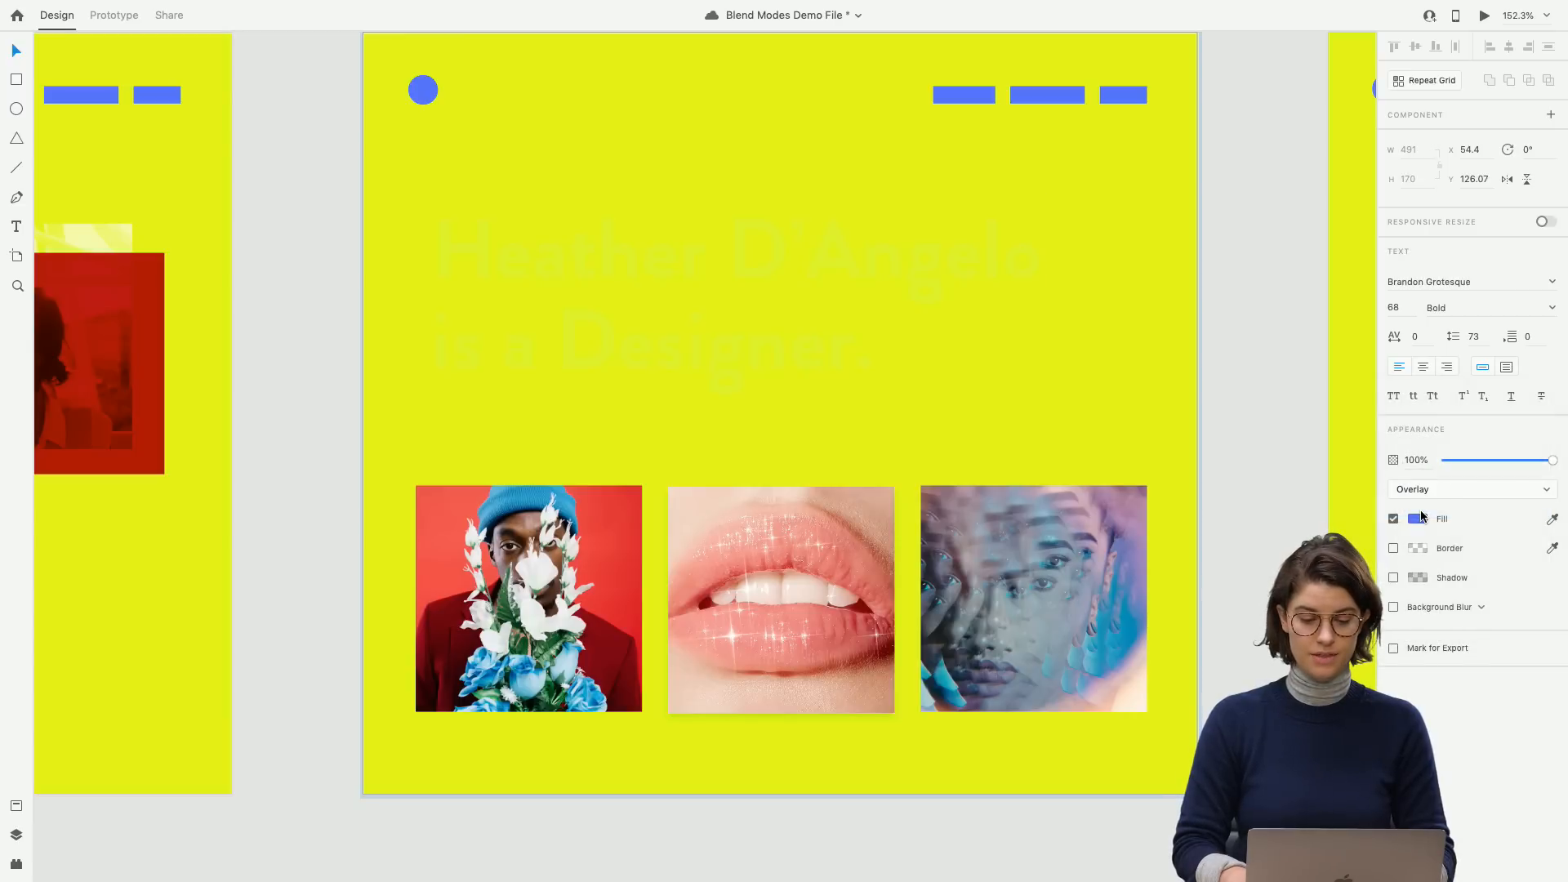
Set the On Text heading's blend mode to Hard Light and deselect it.
left_click(1459, 489)
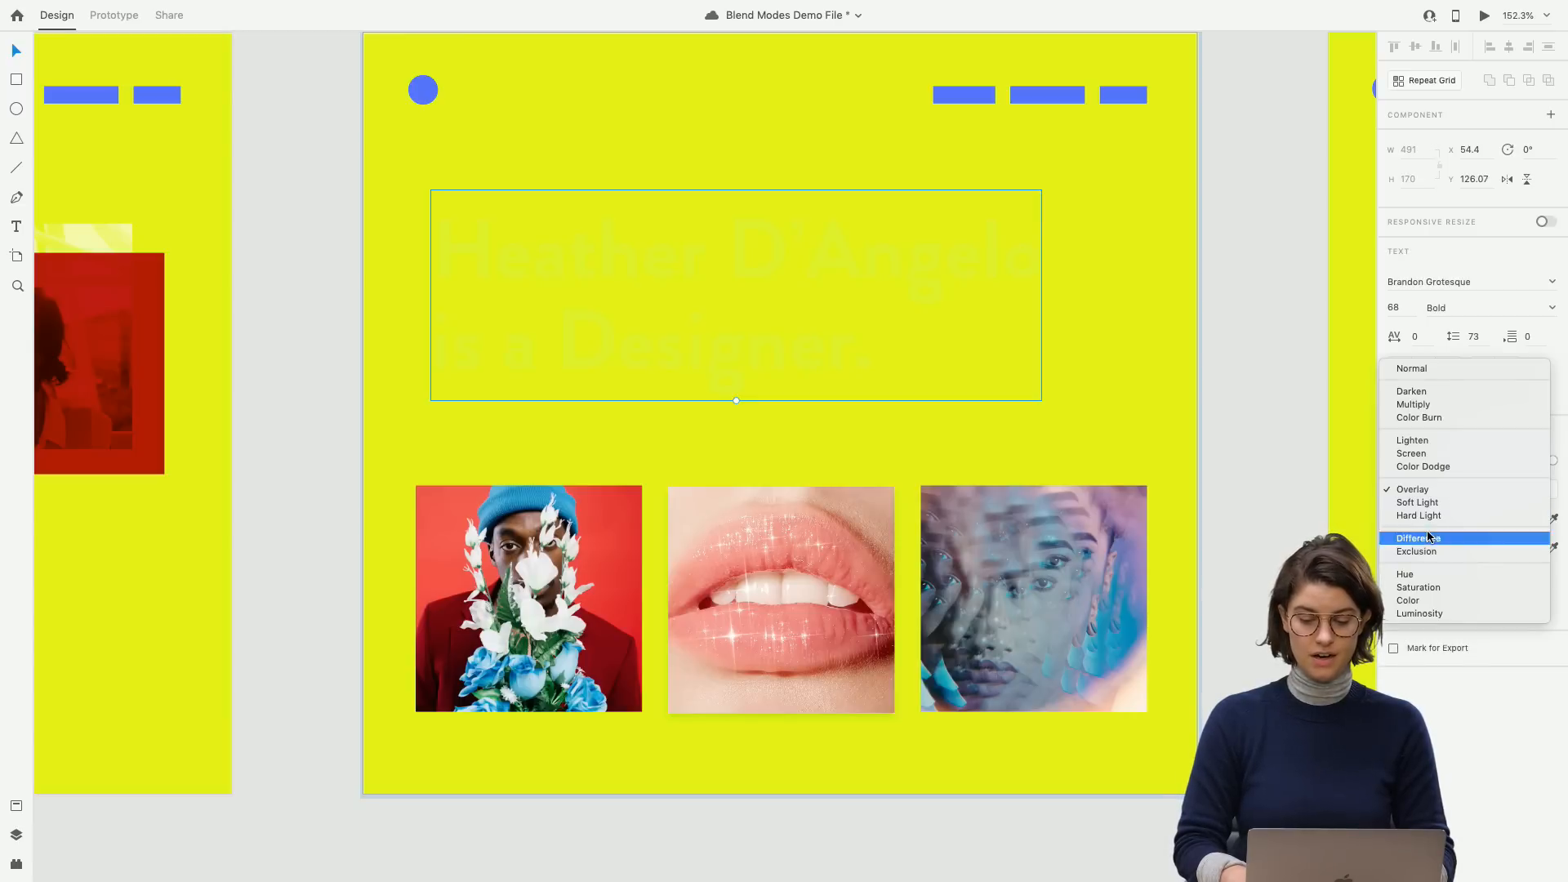
left_click(1429, 516)
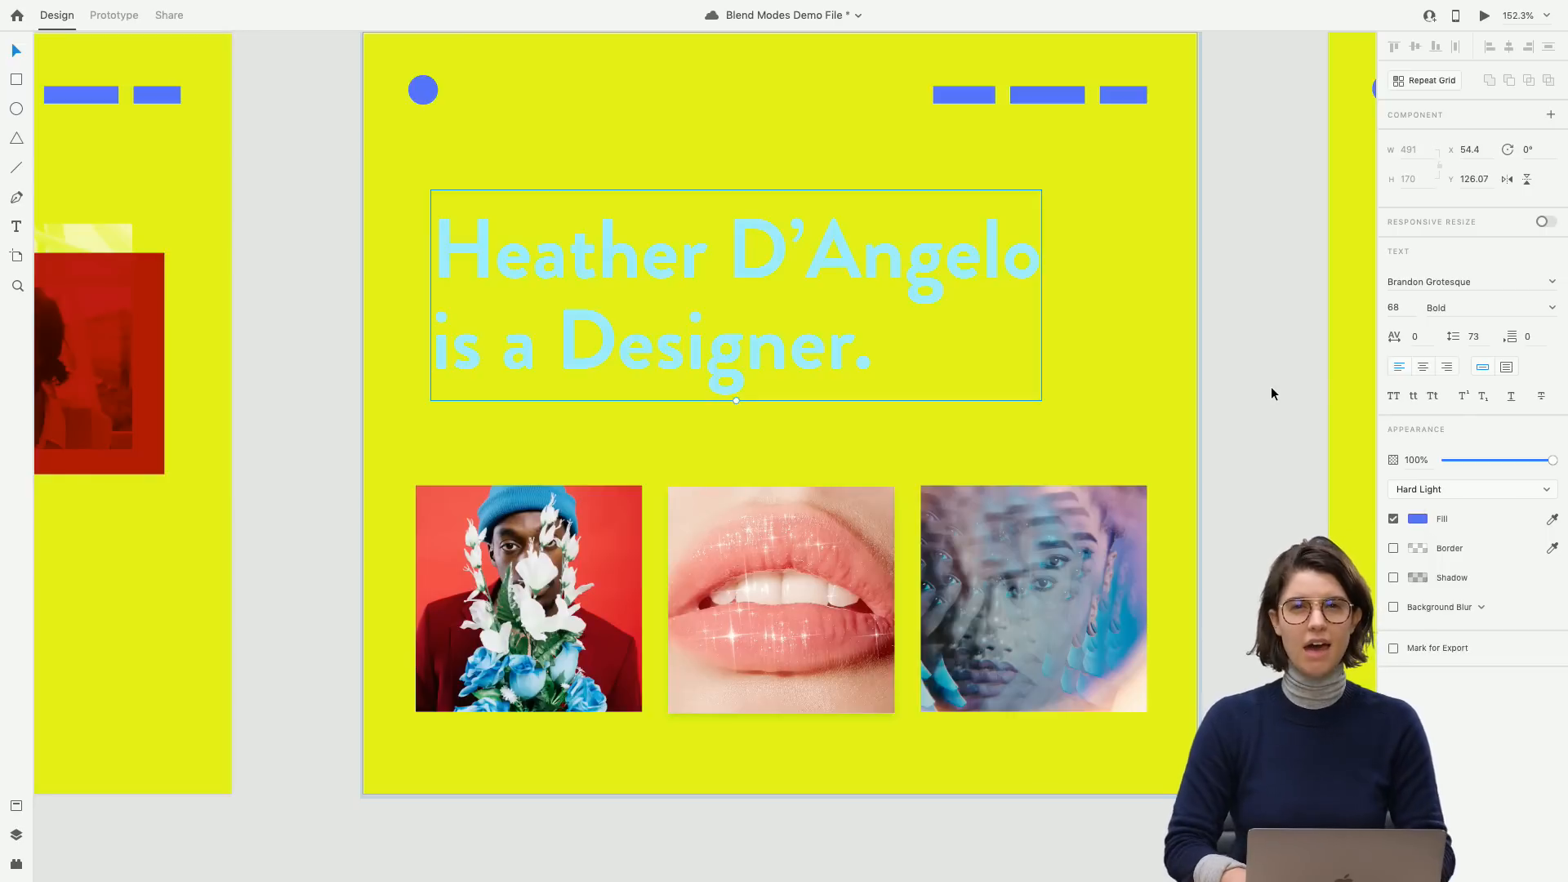
left_click(1227, 349)
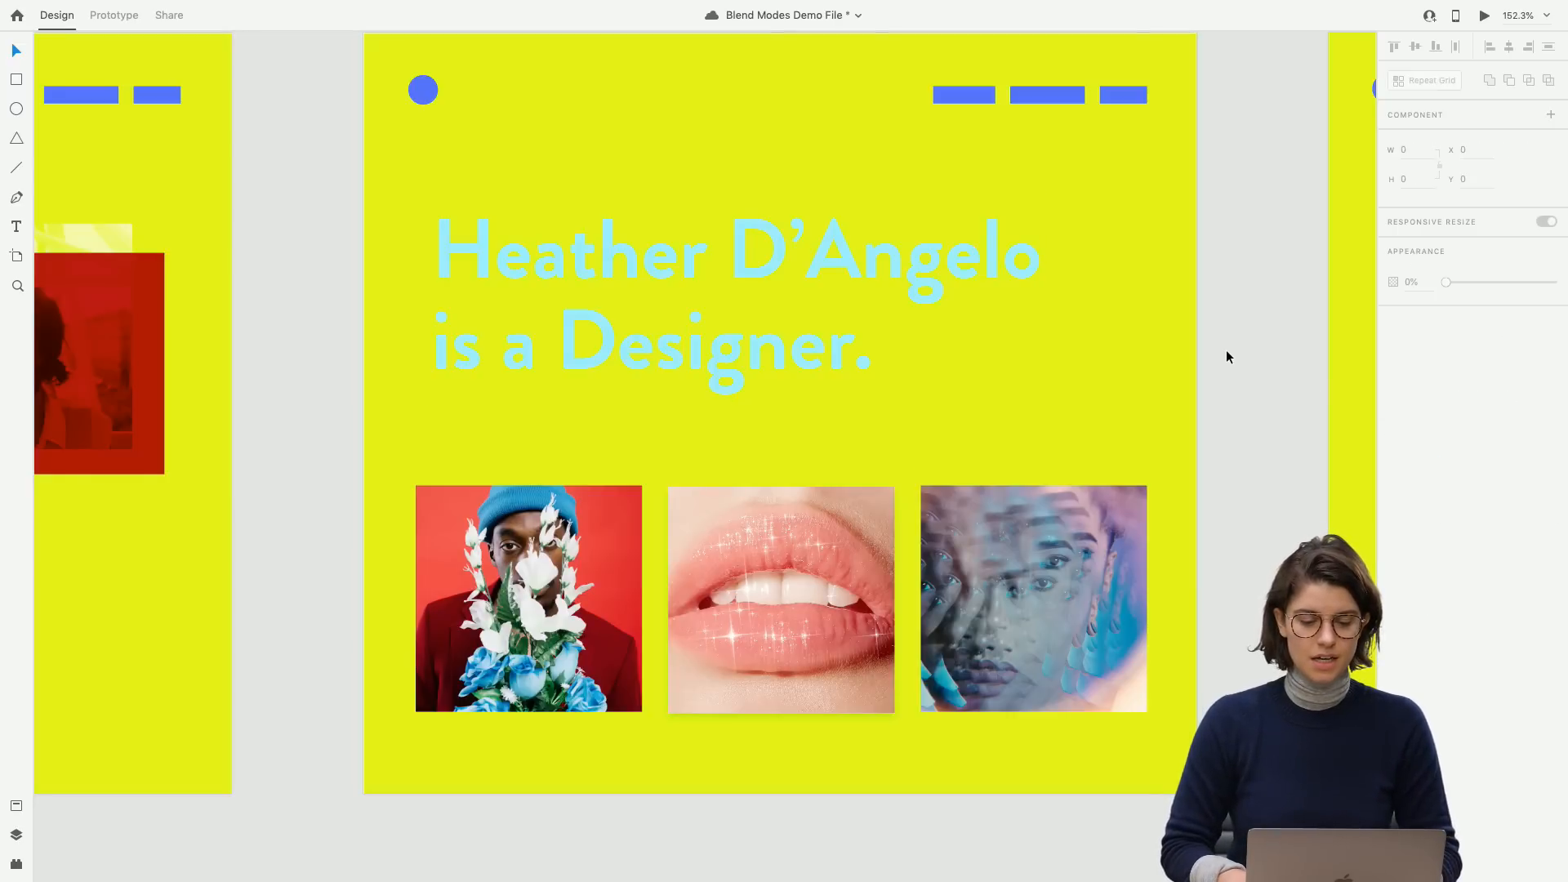
scroll(1227, 350, "up", 2)
left_click(898, 322)
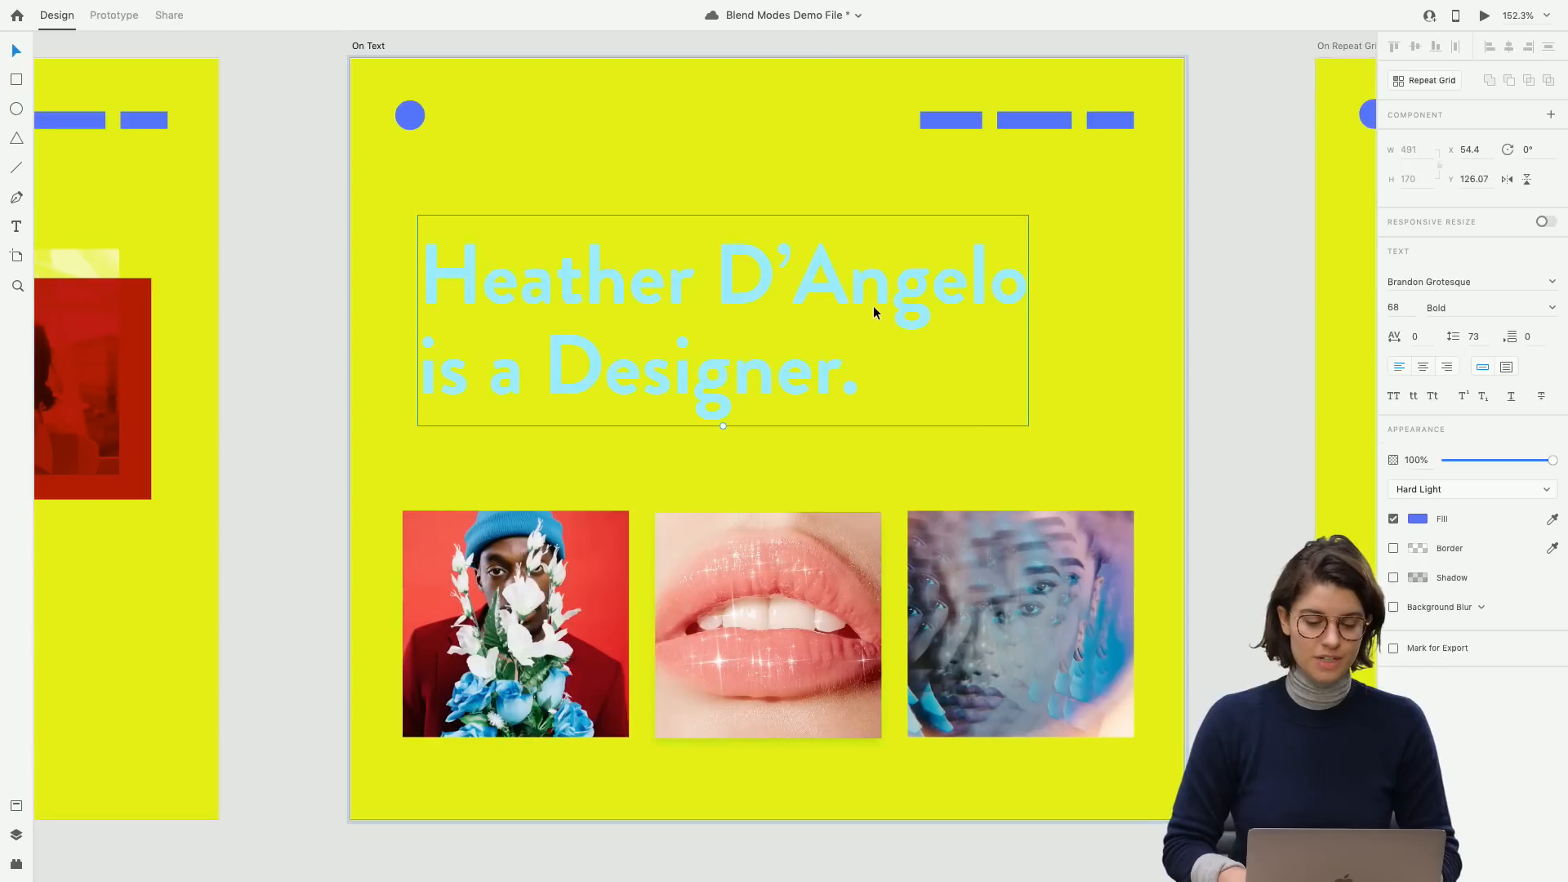
scroll(874, 305, "right", 2)
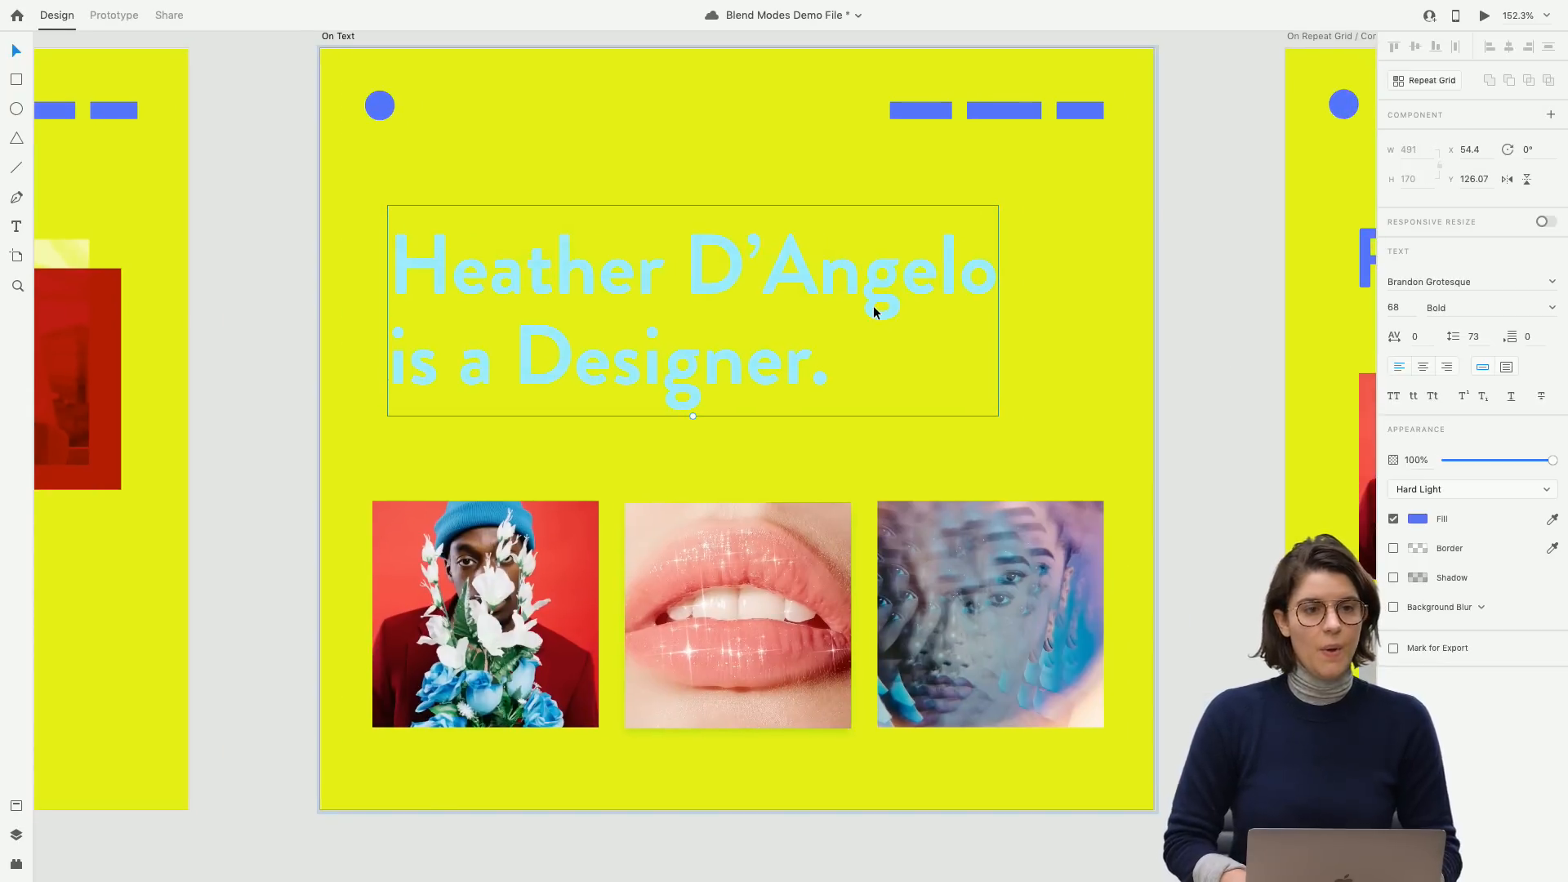
scroll(873, 312, "up", 2)
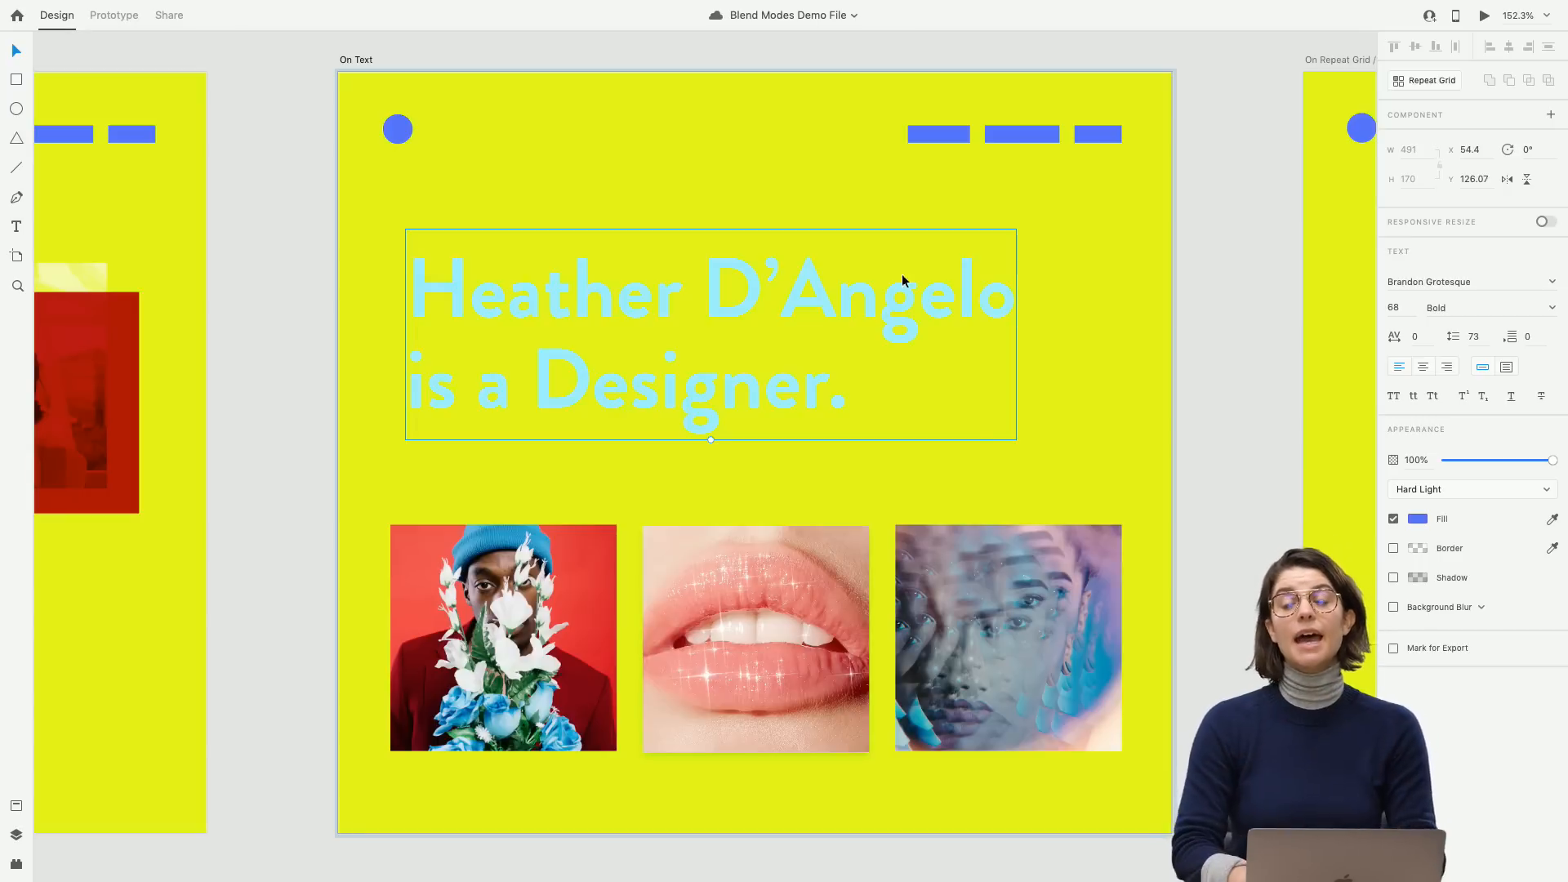
left_click(1207, 295)
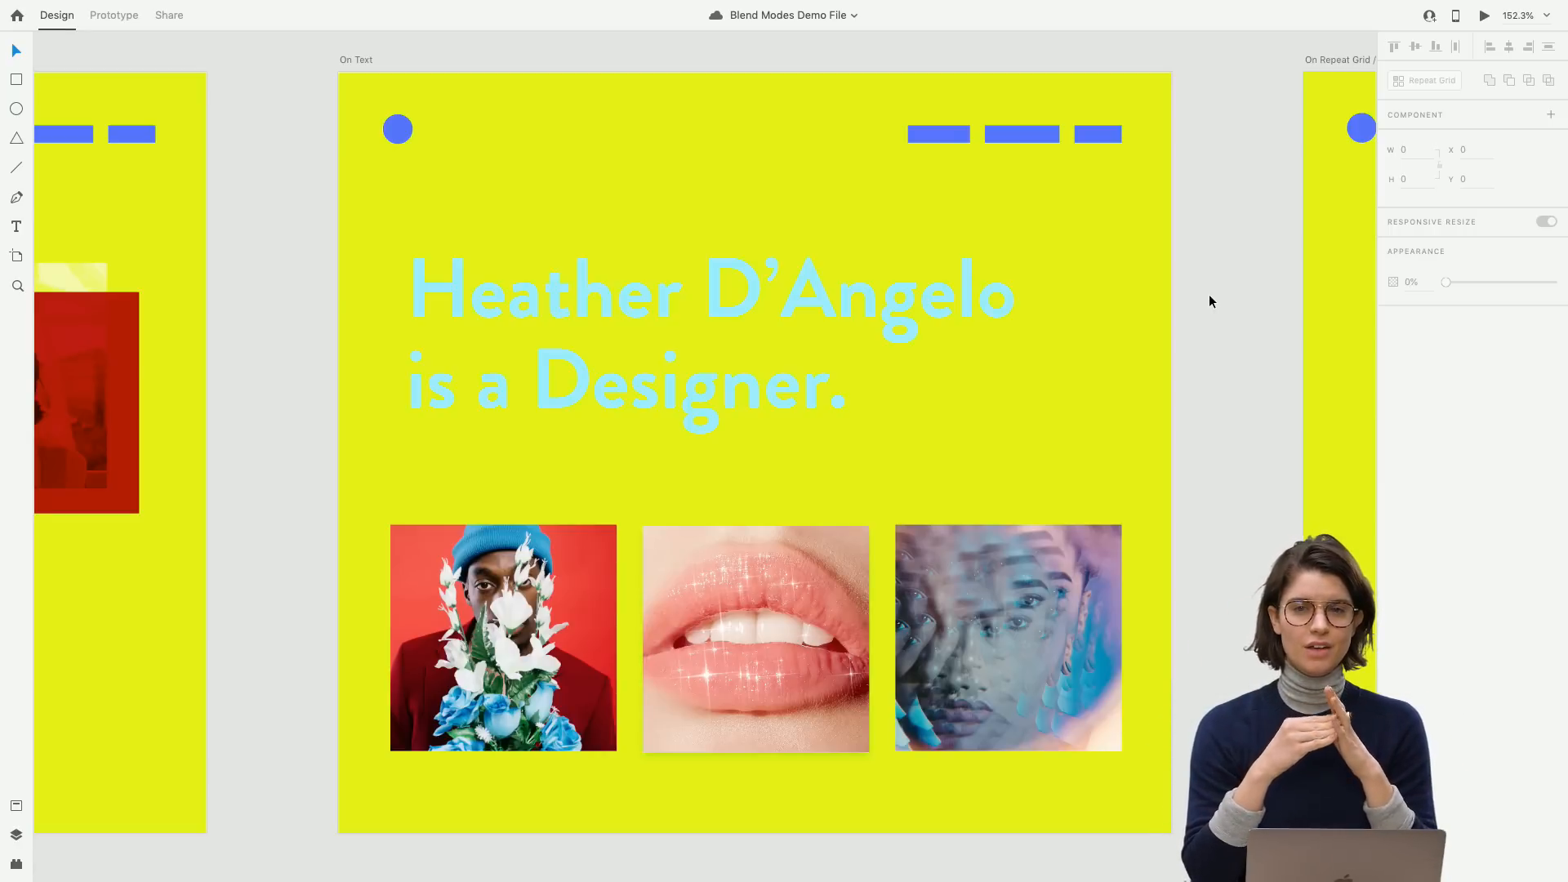
Examine the first image in the repeat grid on the On Repeat Grid / Components artboard and deselect it.
scroll(1210, 300, "right", 5)
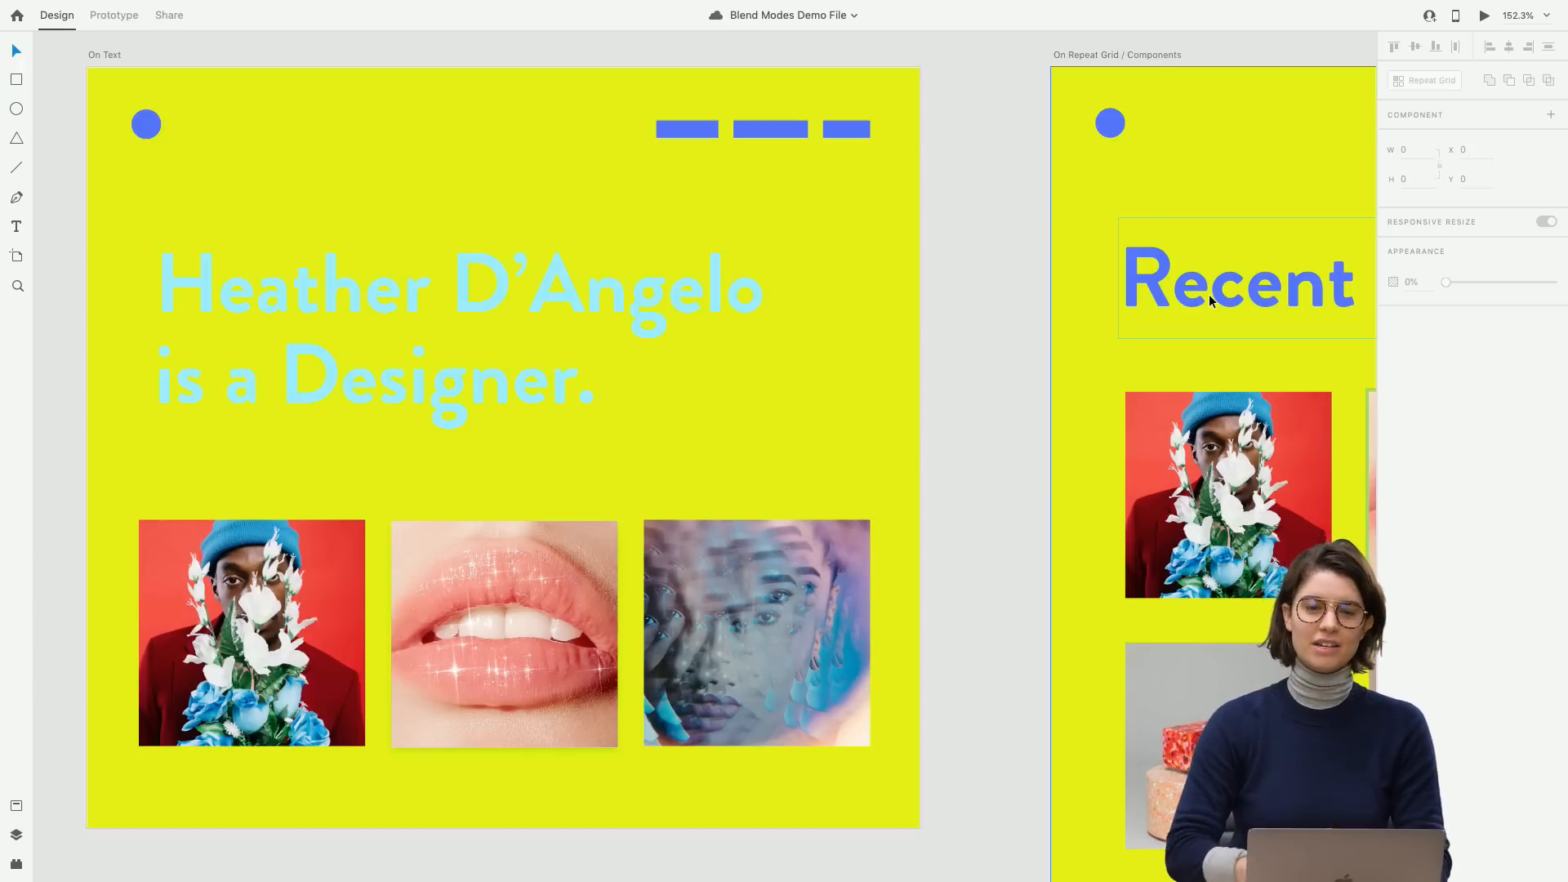
scroll(1210, 299, "right", 3)
scroll(943, 307, "right", 10)
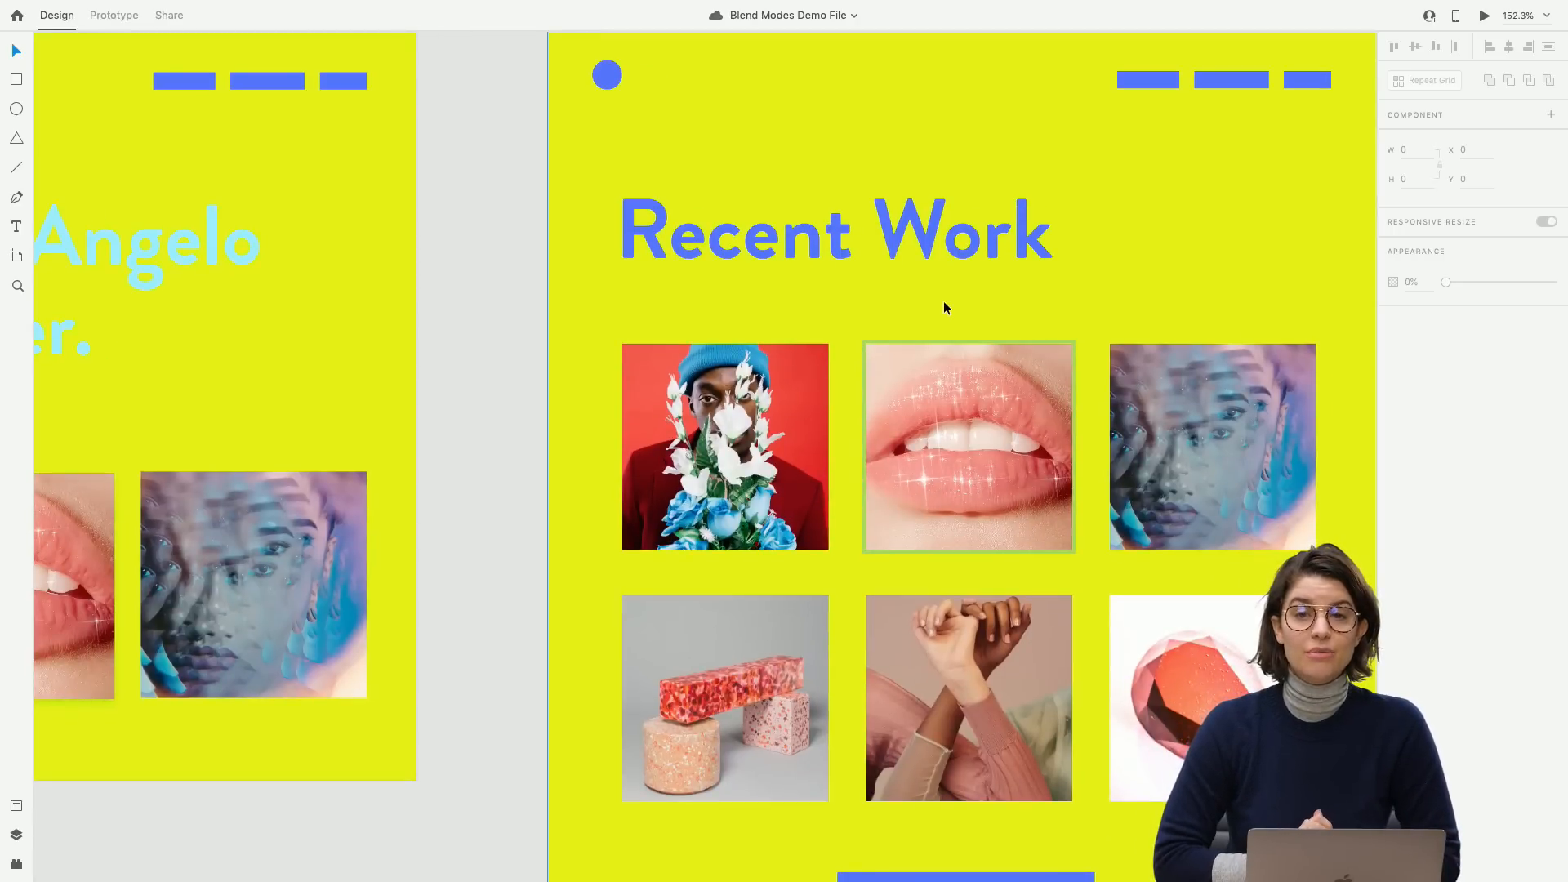
scroll(943, 307, "right", 2)
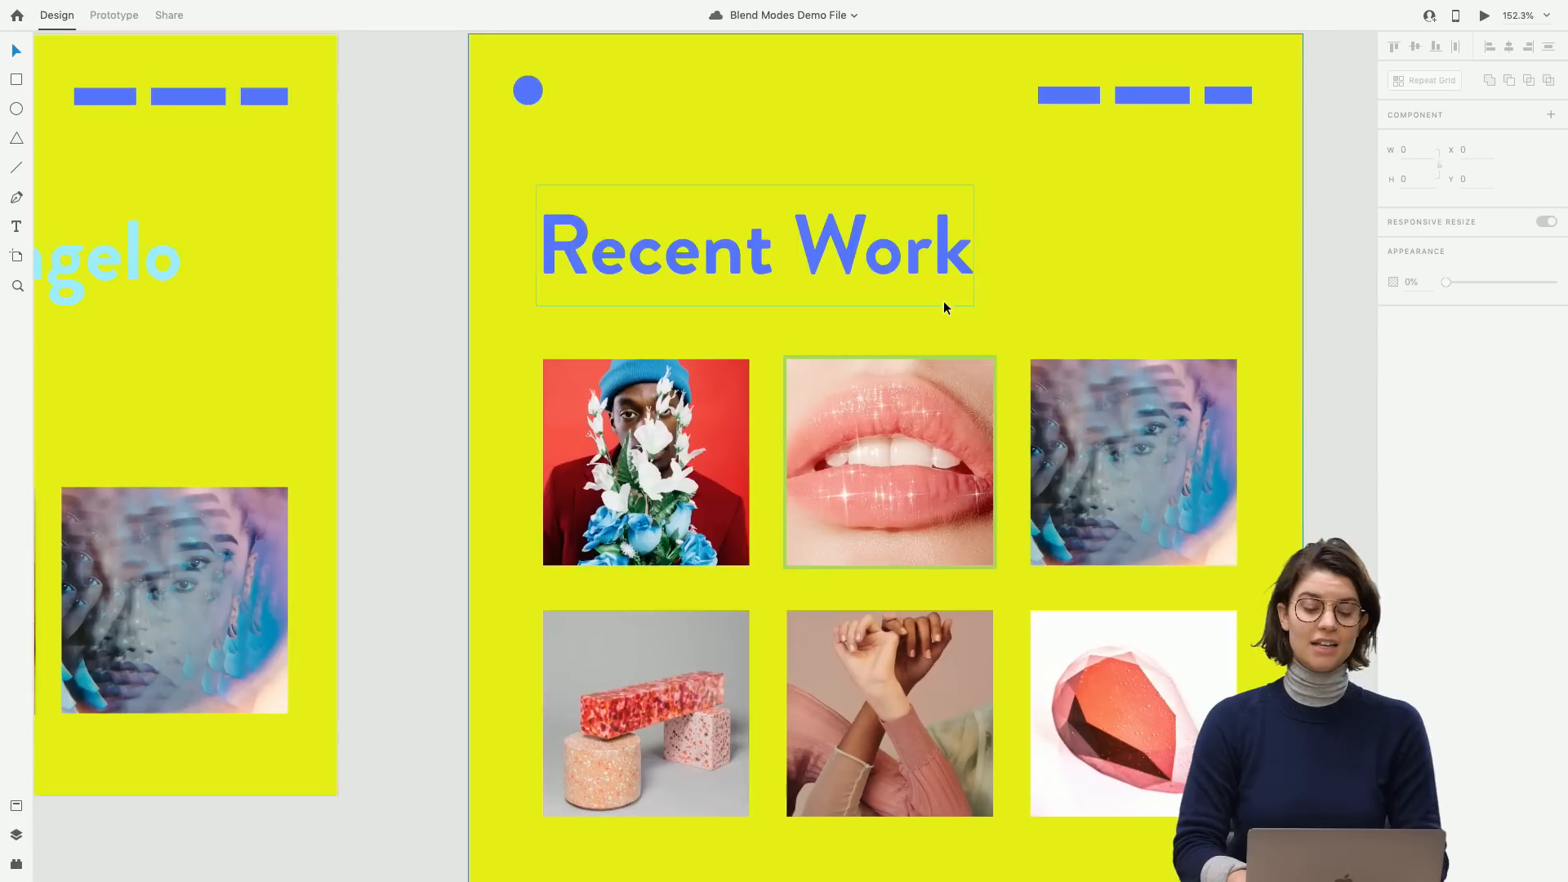
double_click(608, 431)
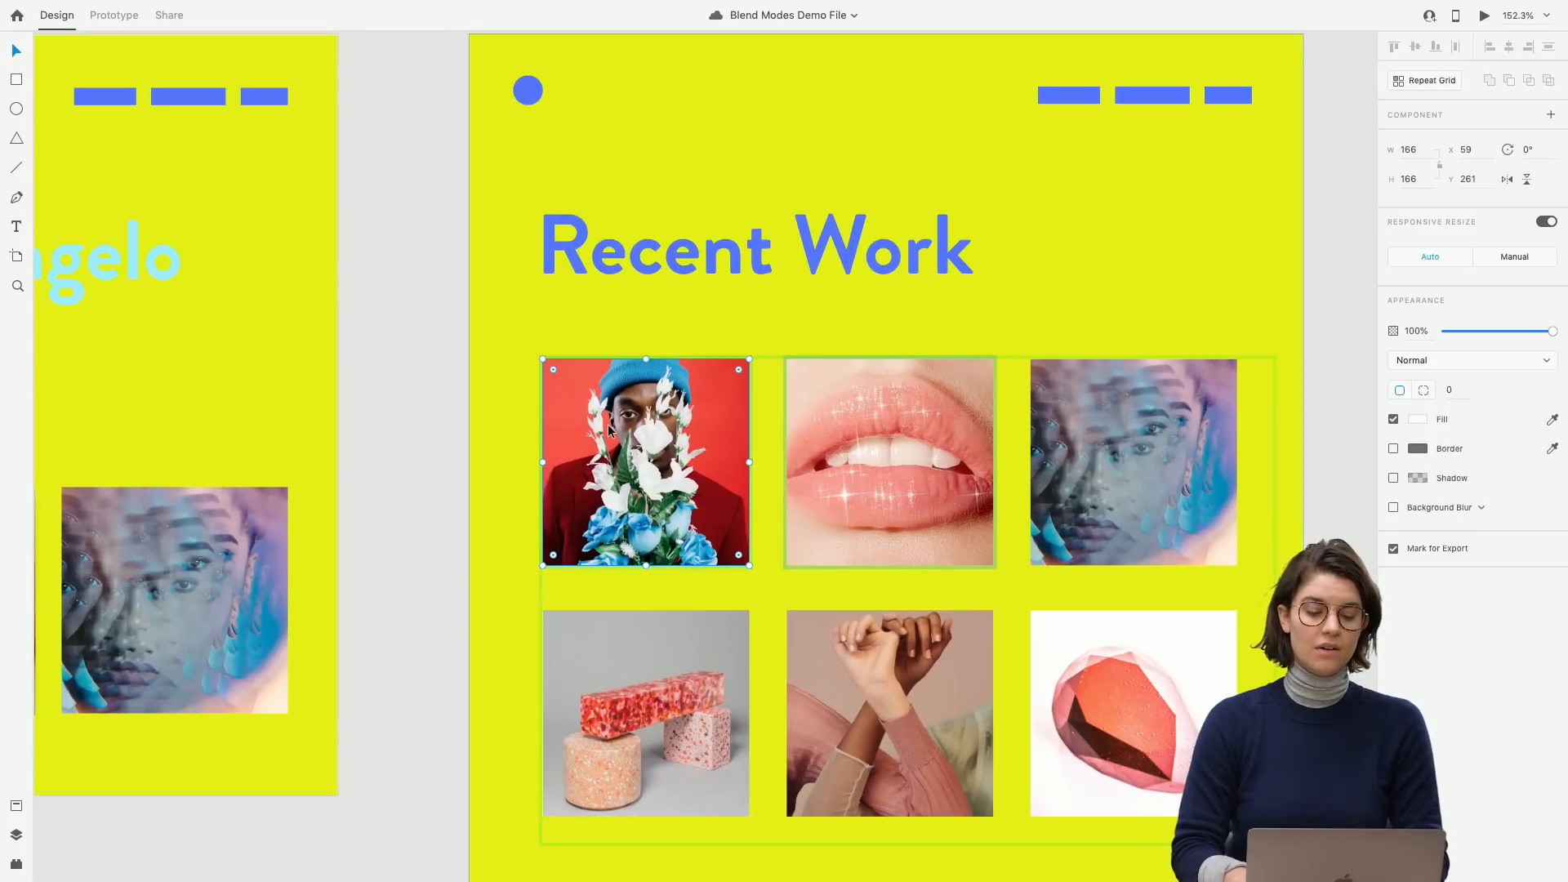
left_click(414, 456)
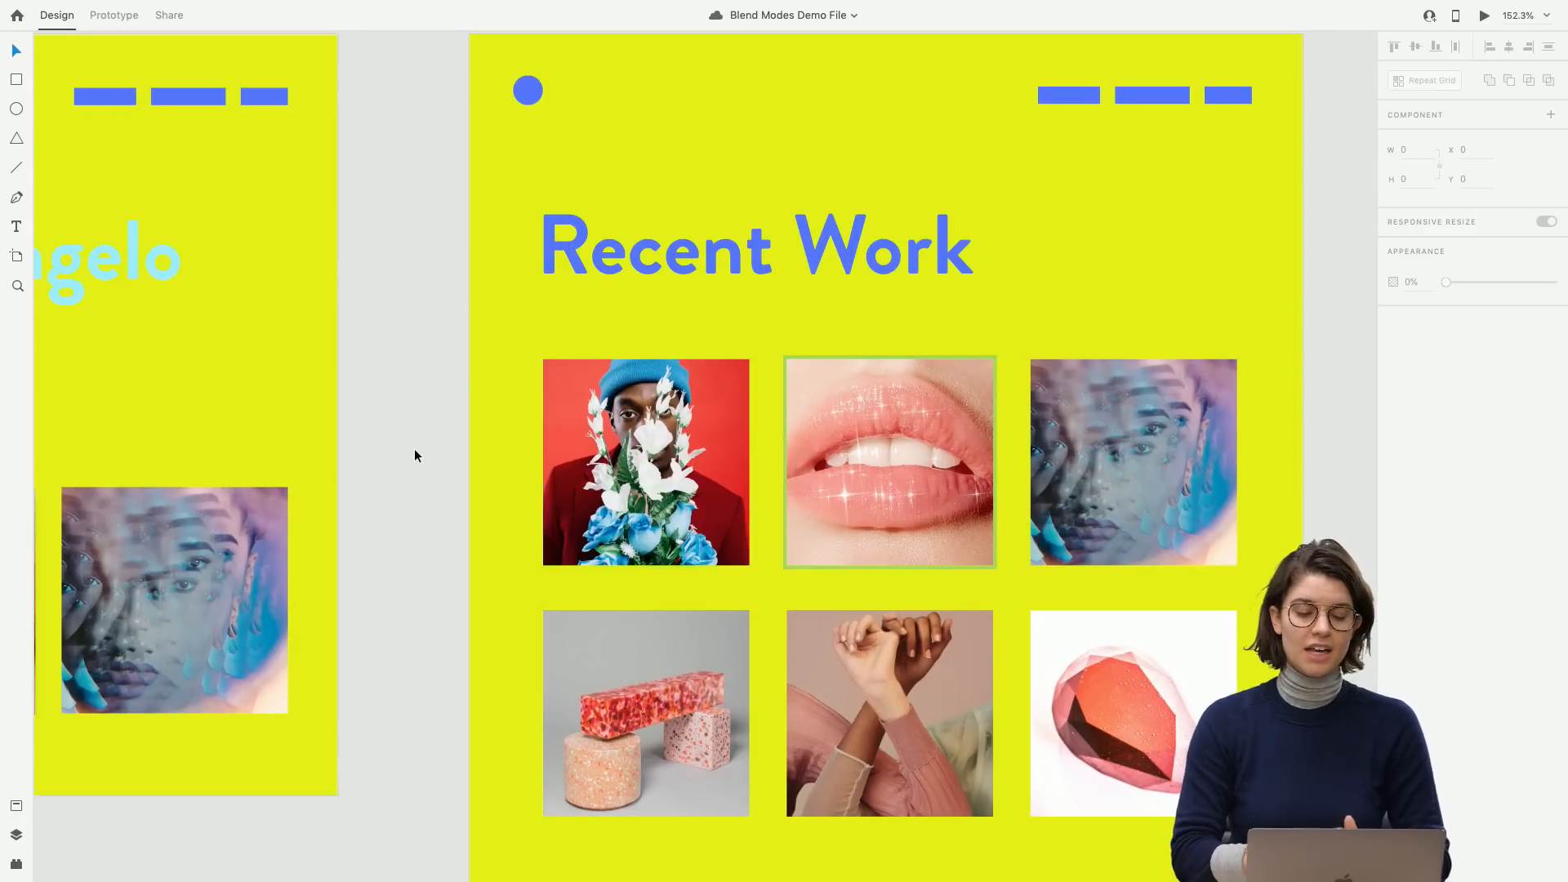
Try deleting the lips image in the Recent Work repeat grid and undo the deletion.
scroll(624, 464, "right", 1)
scroll(624, 464, "up", 1)
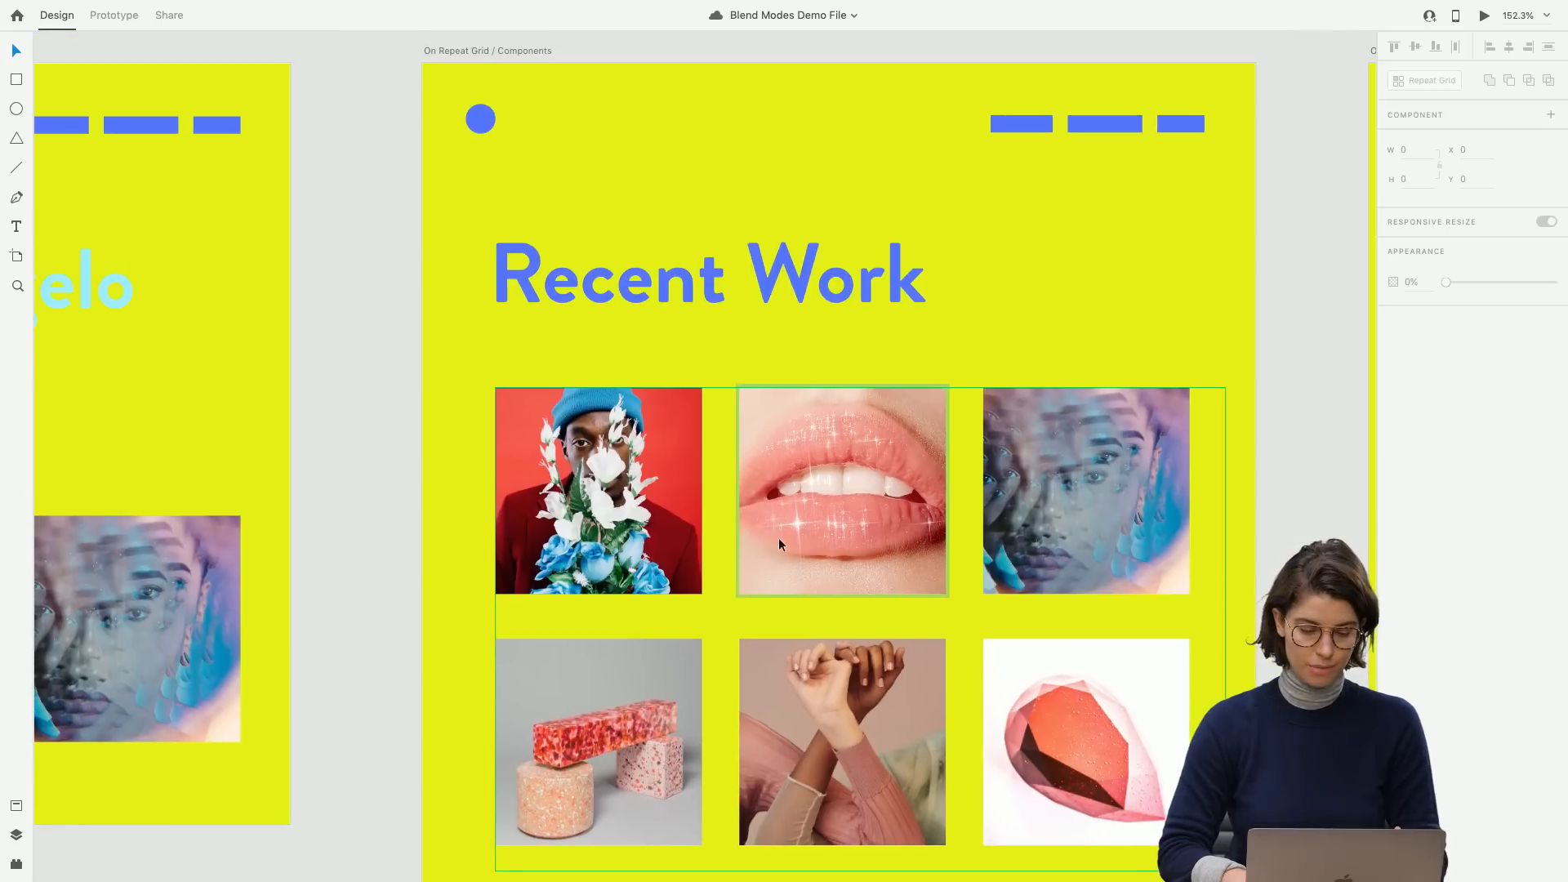
left_click(808, 593)
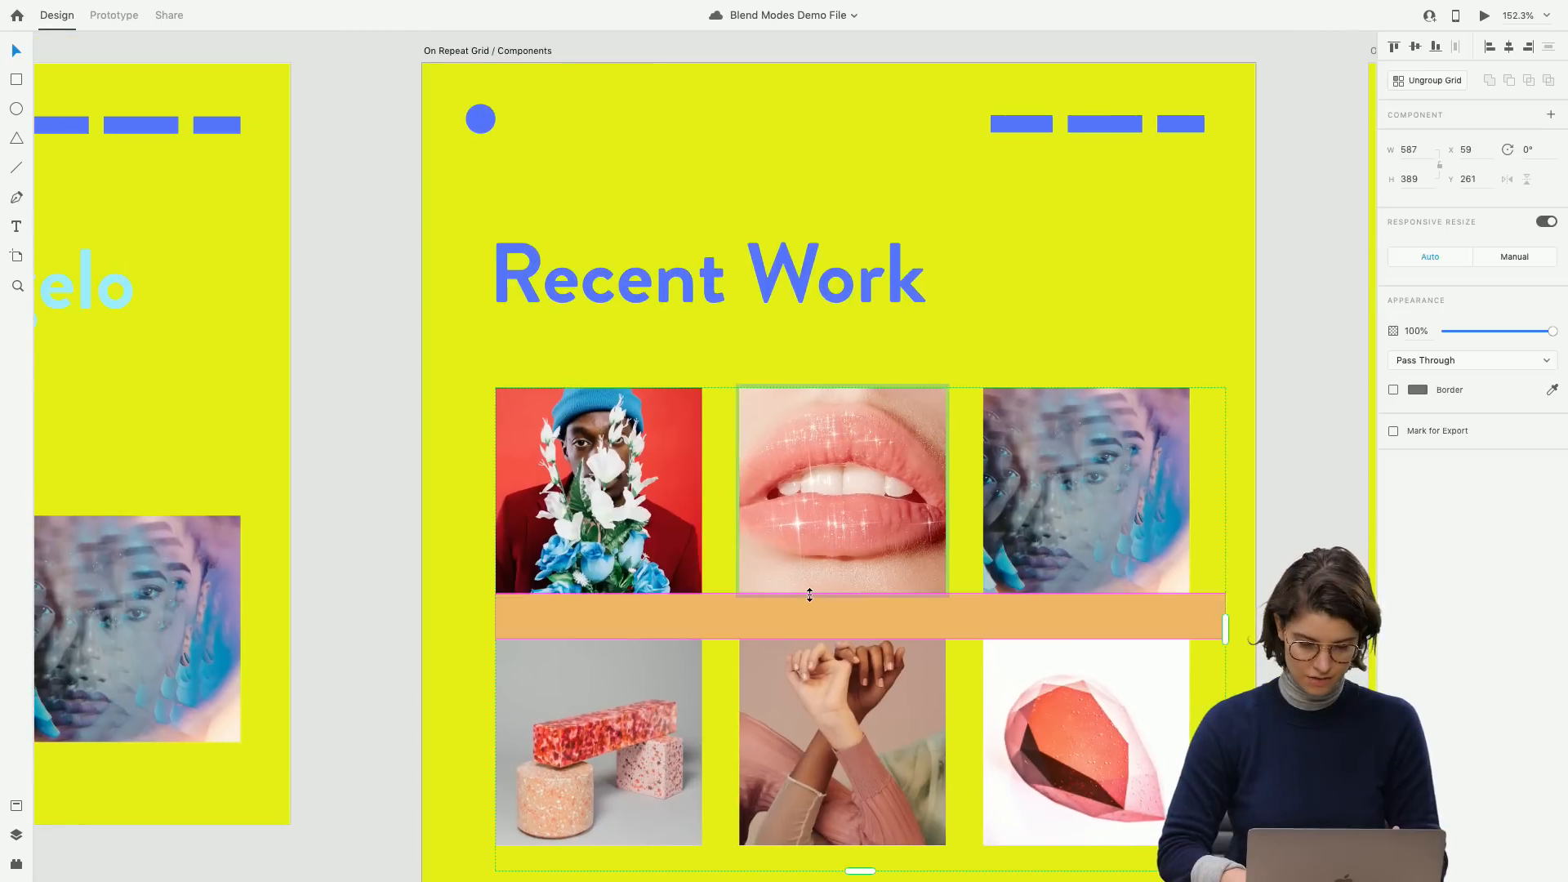
double_click(737, 560)
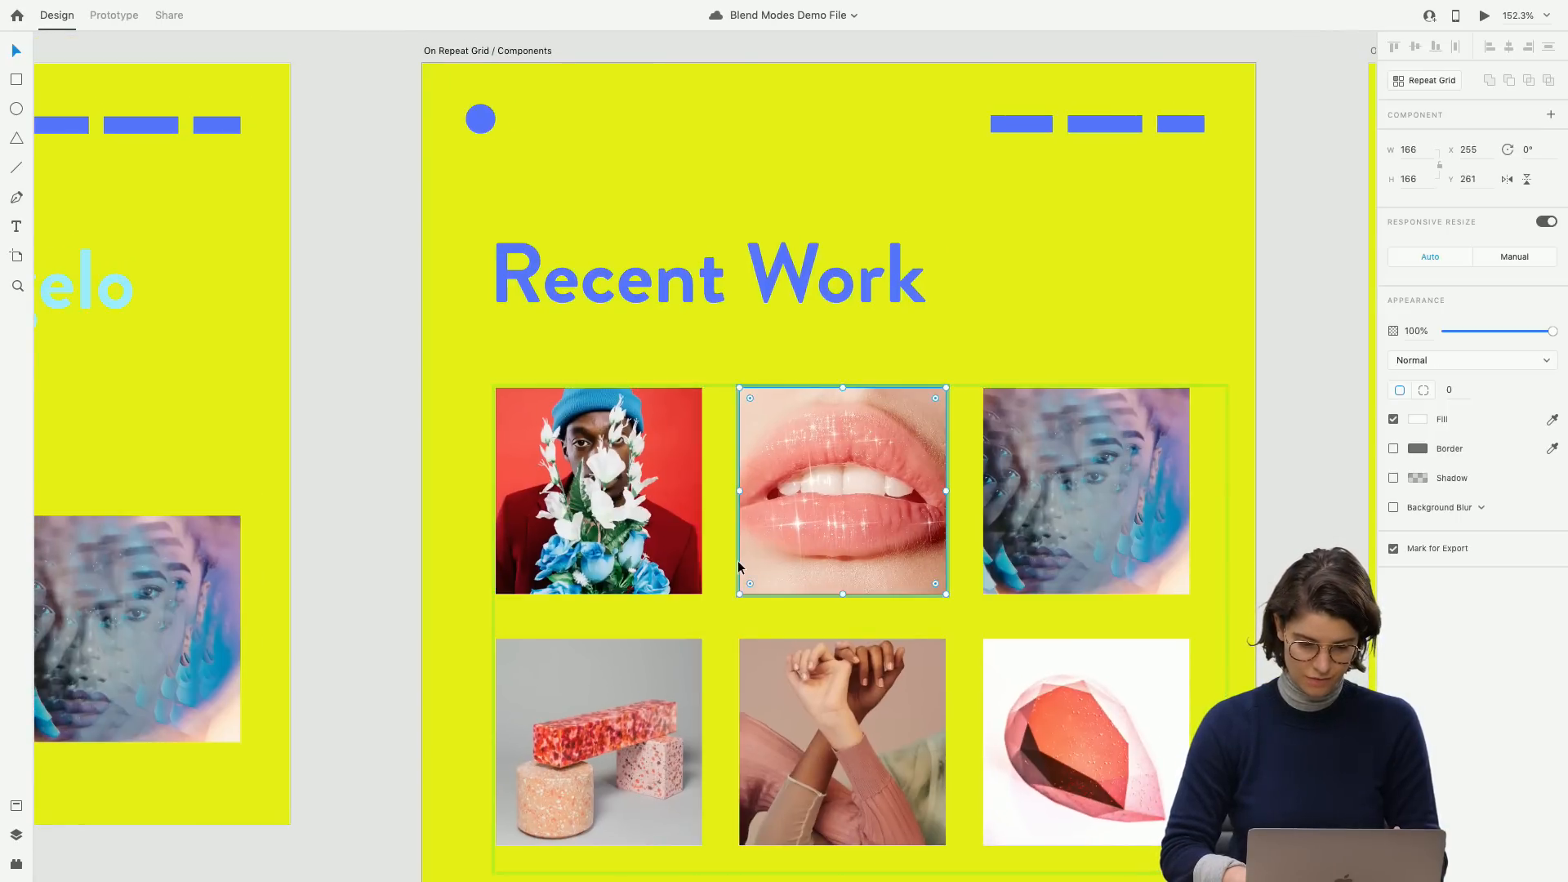
key("Delete")
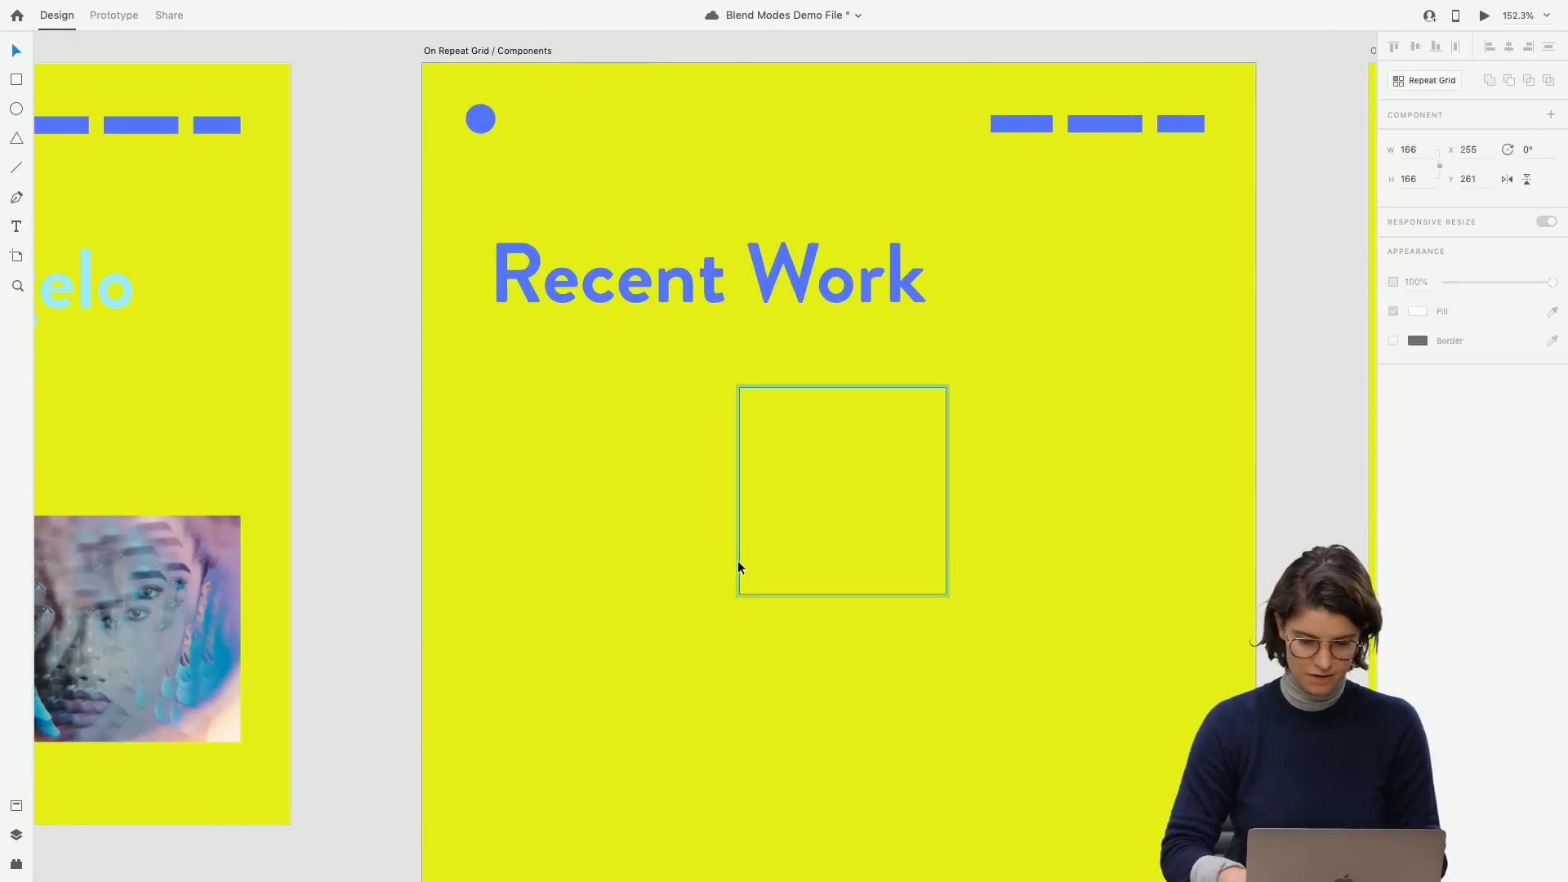
key("super+z")
left_click(405, 539)
Try the Darken, Multiply and Color Burn blend modes on the first image of the Recent Work repeat grid.
double_click(588, 506)
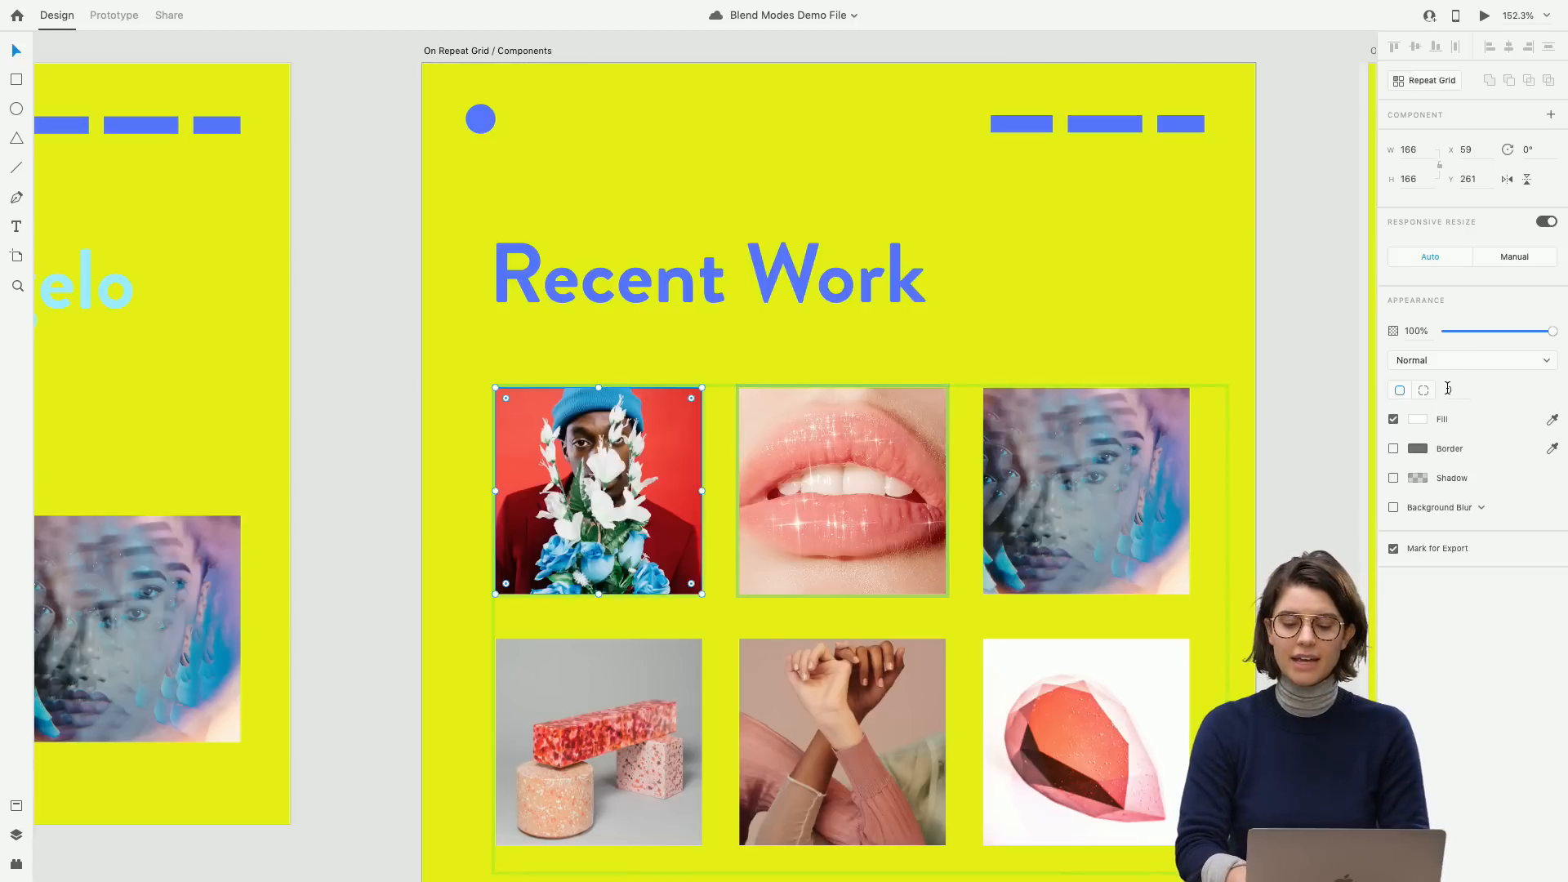
left_click(1460, 365)
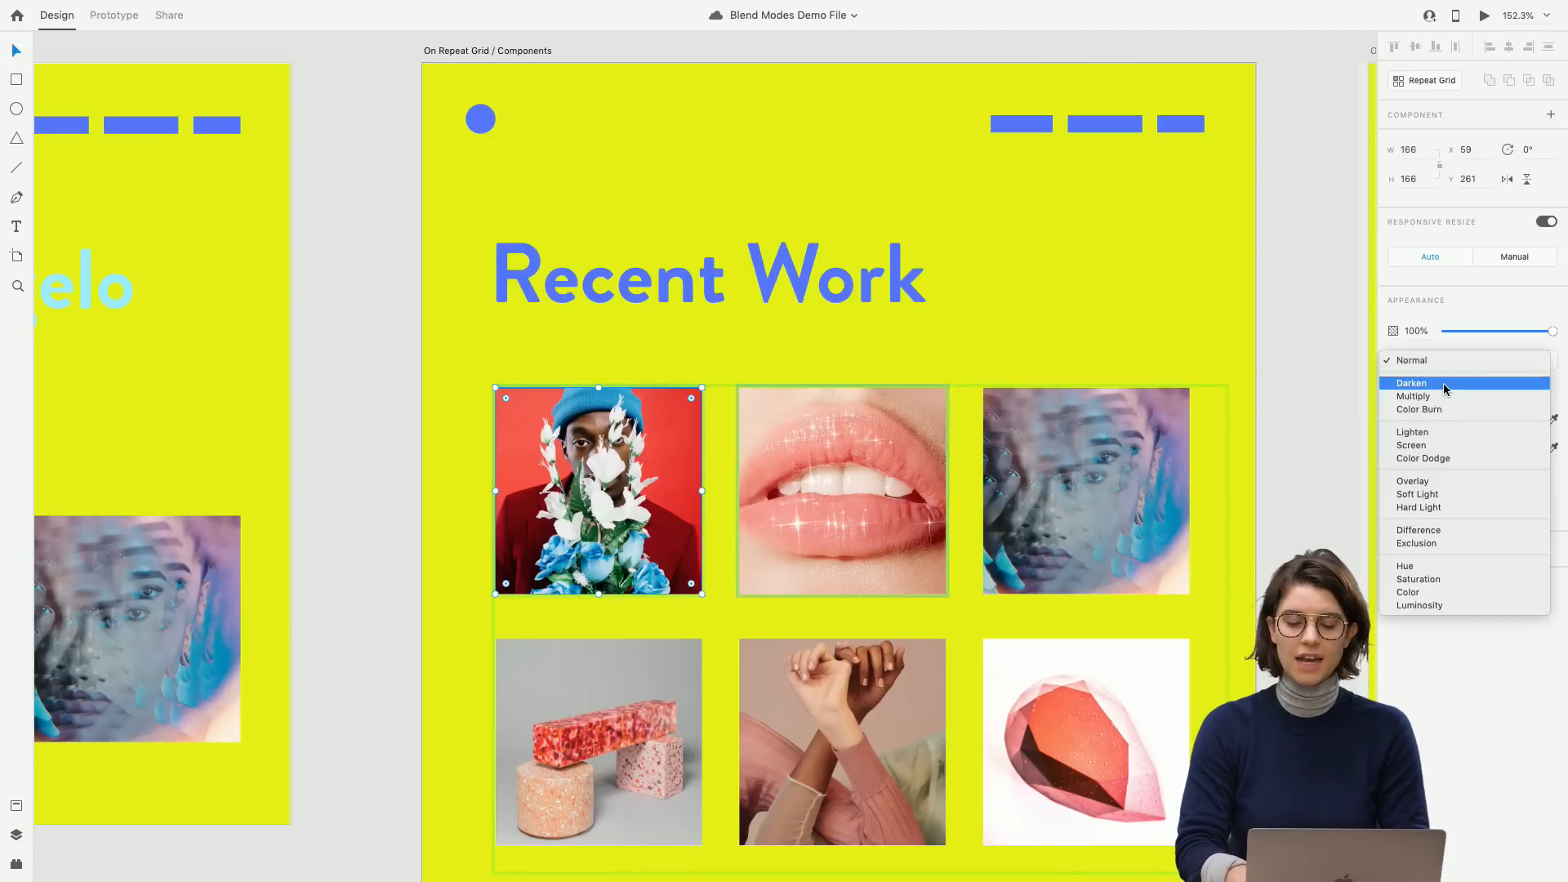
left_click(1445, 390)
left_click(1450, 360)
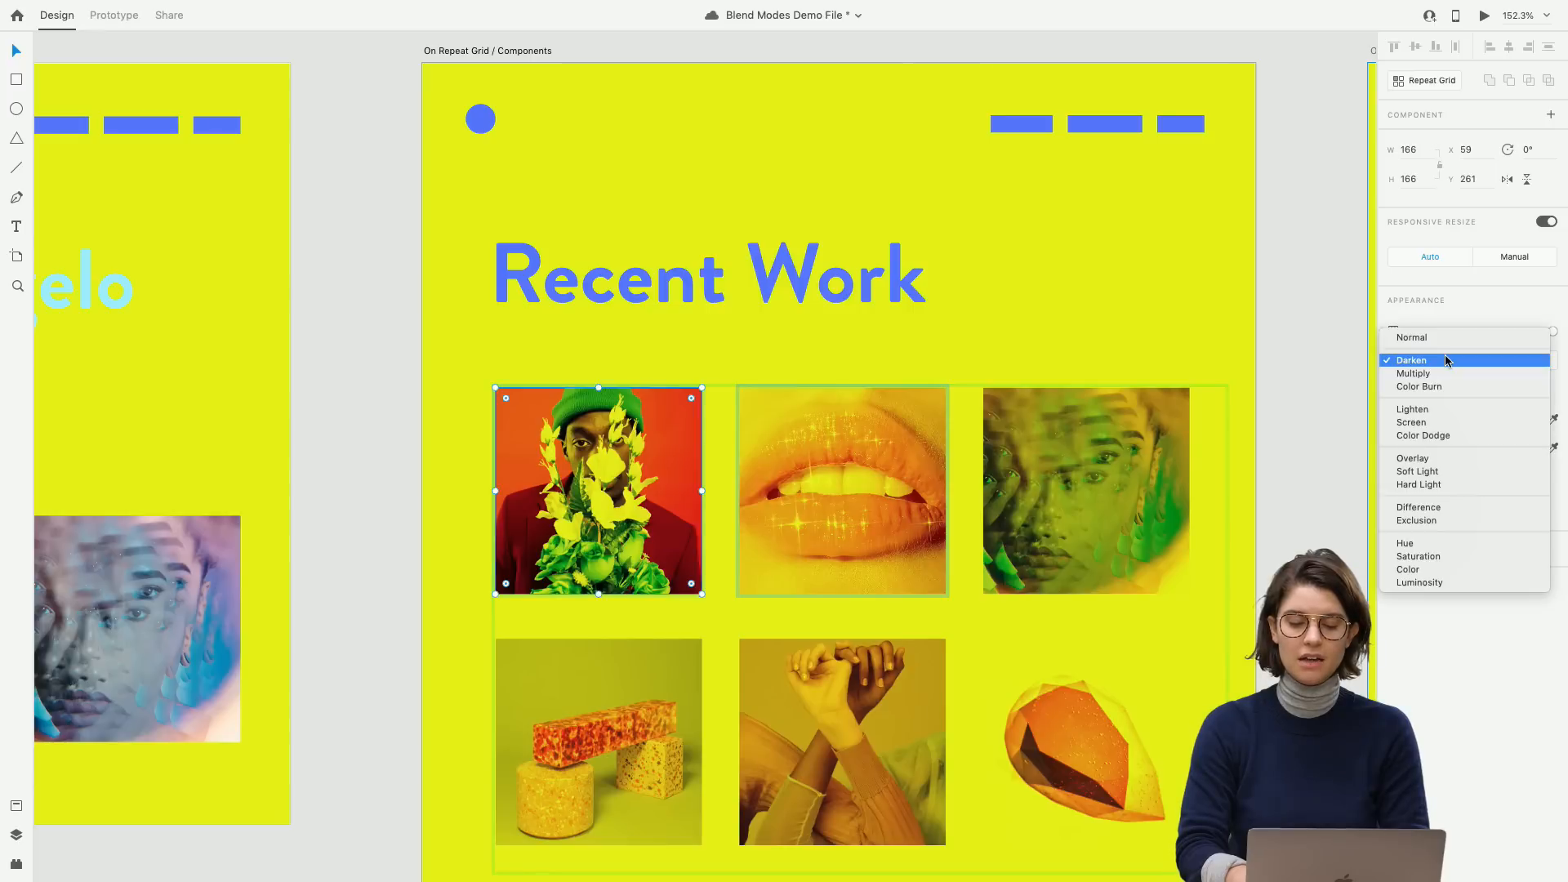
left_click(1442, 374)
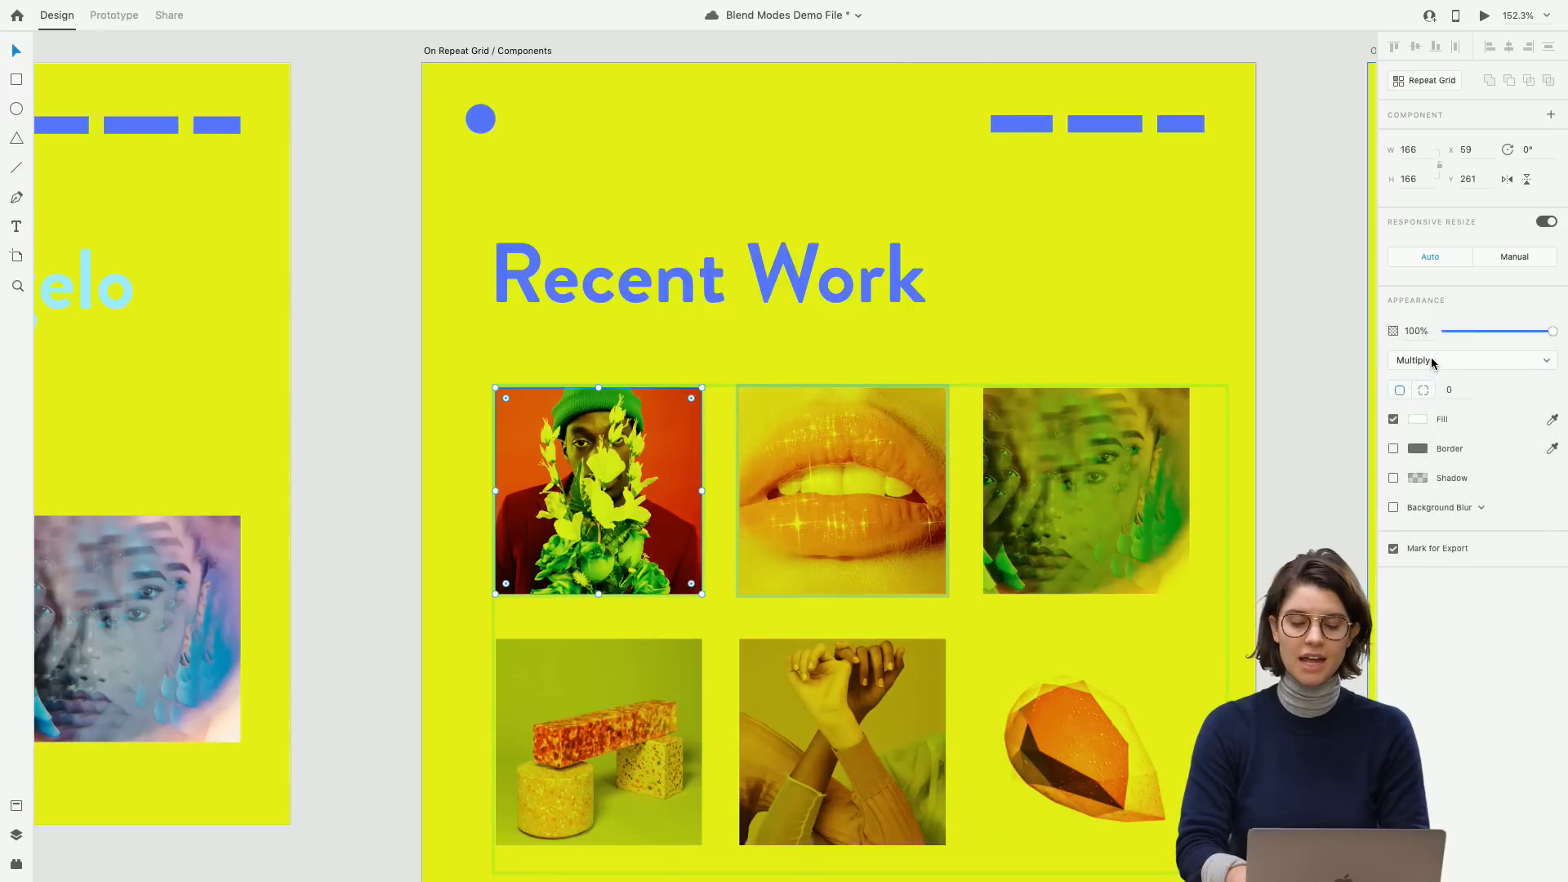
left_click(1431, 360)
left_click(1431, 374)
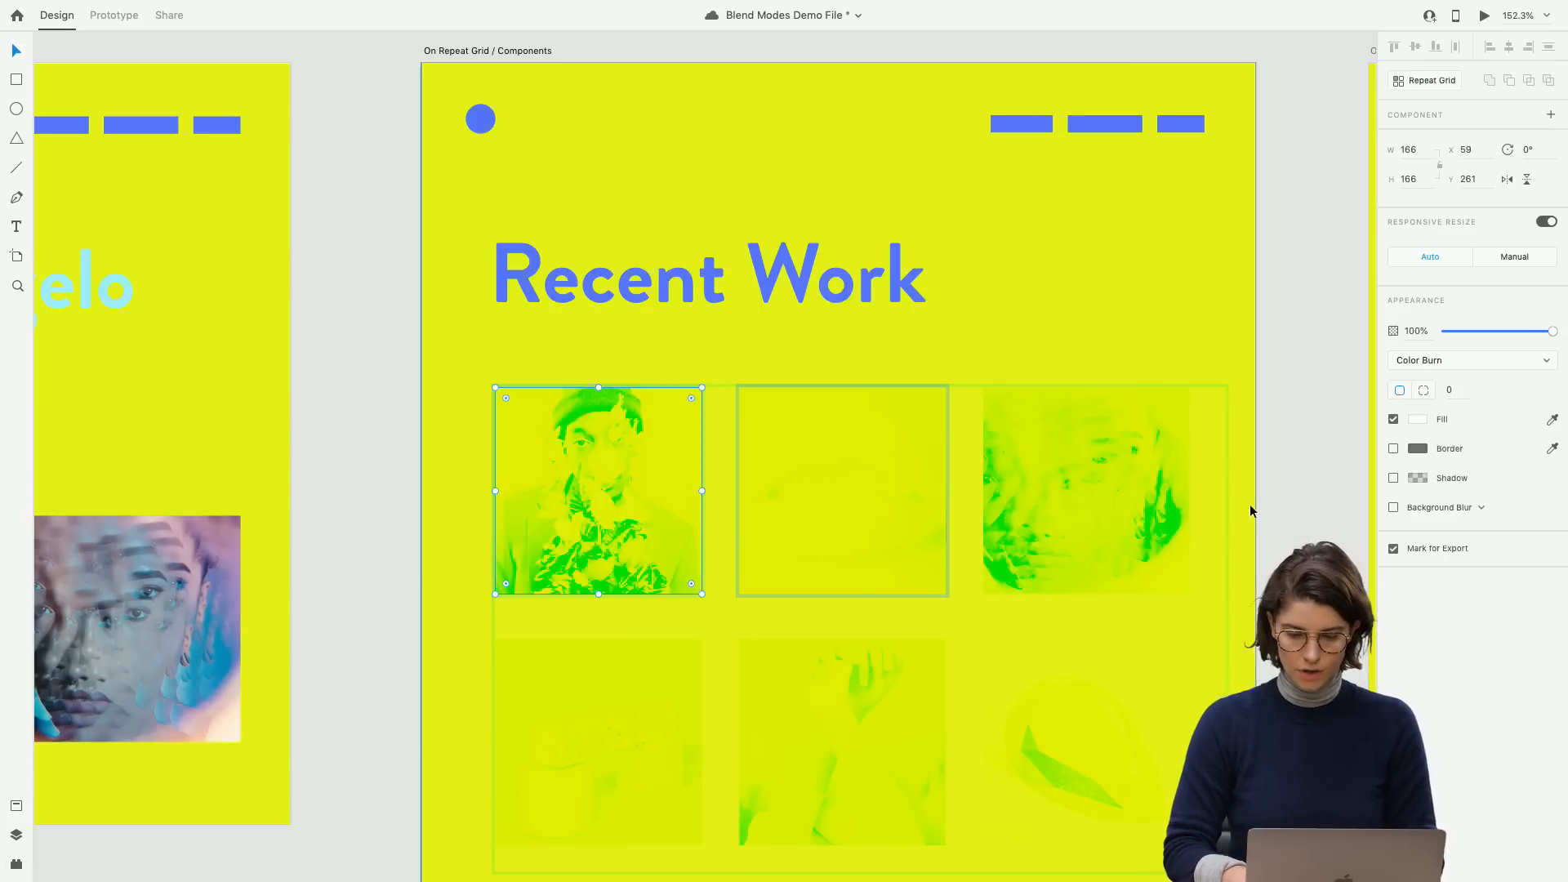
Try the Lighten and Screen blend modes on the first repeat grid image.
left_click(1451, 363)
left_click(1437, 383)
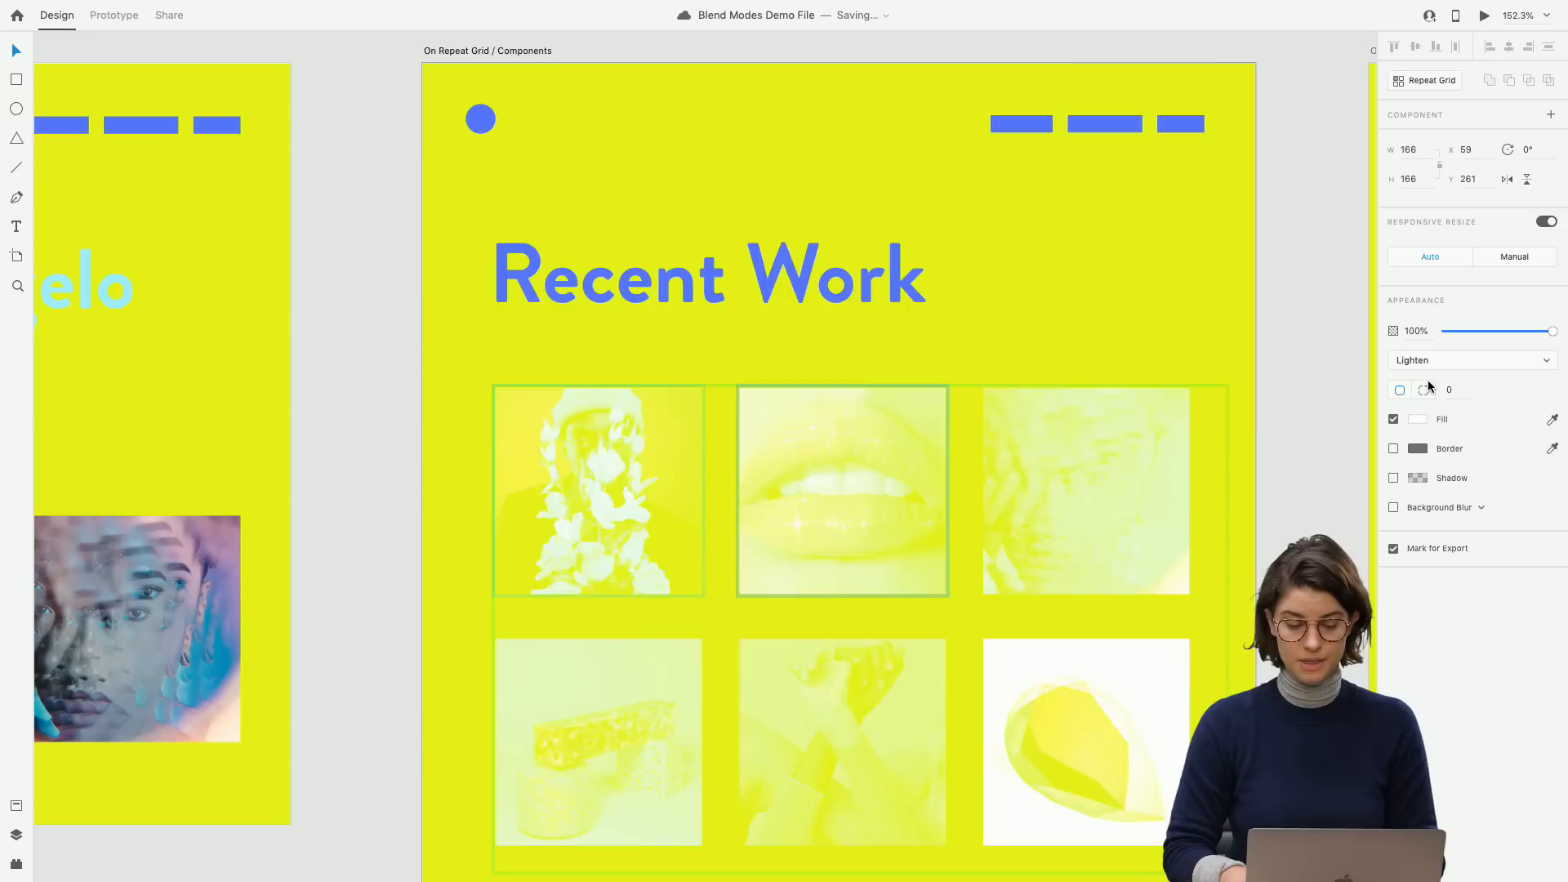
left_click(1458, 361)
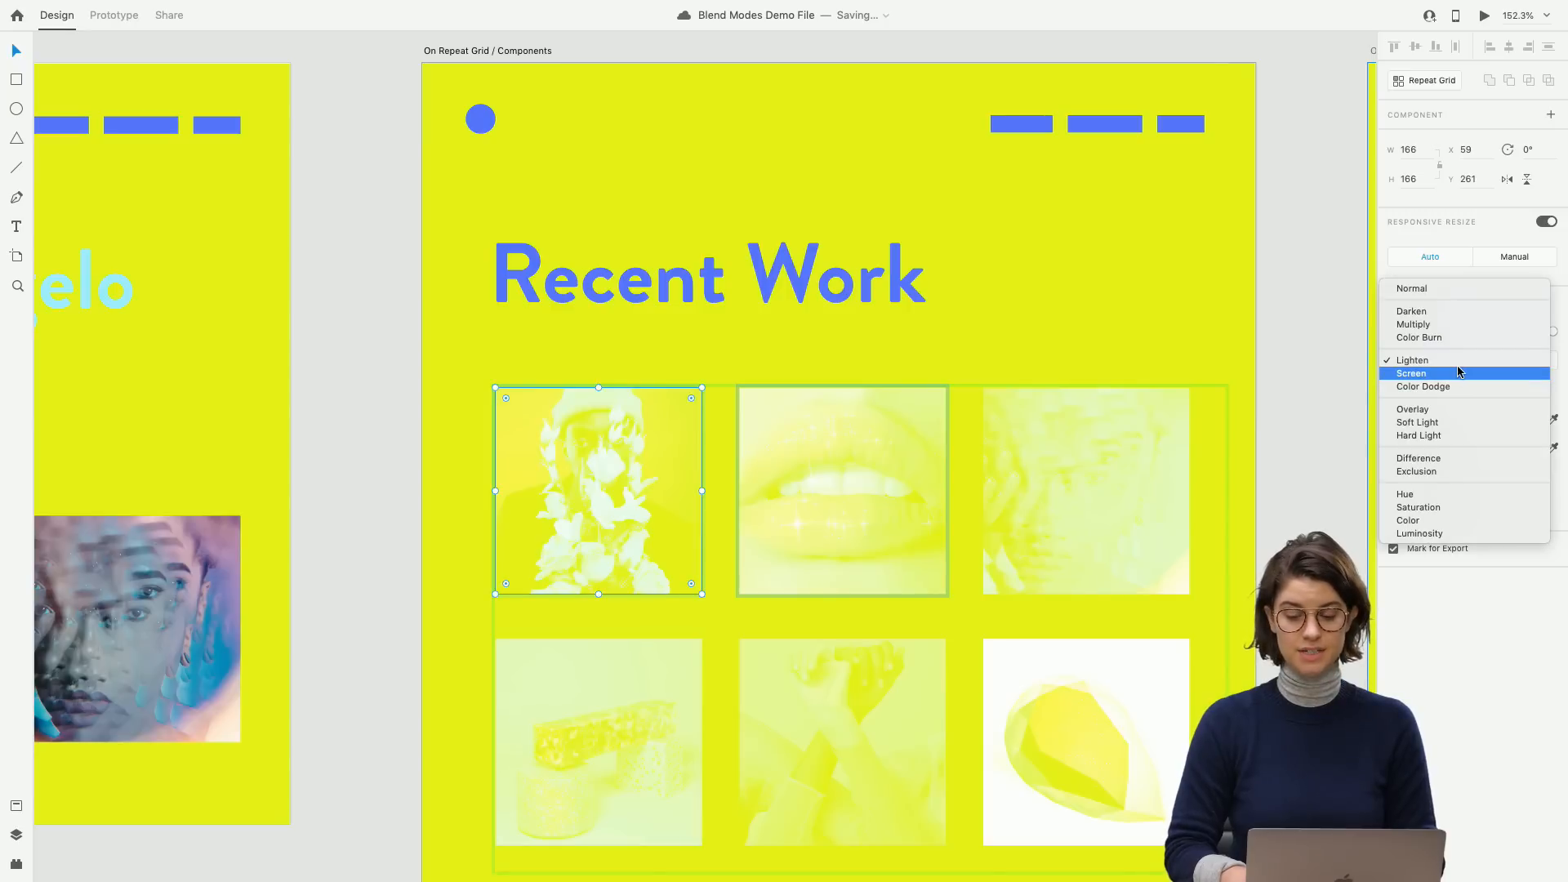
left_click(1459, 374)
Set the first repeat grid image's blend mode to Hue and save the file.
left_click(1451, 360)
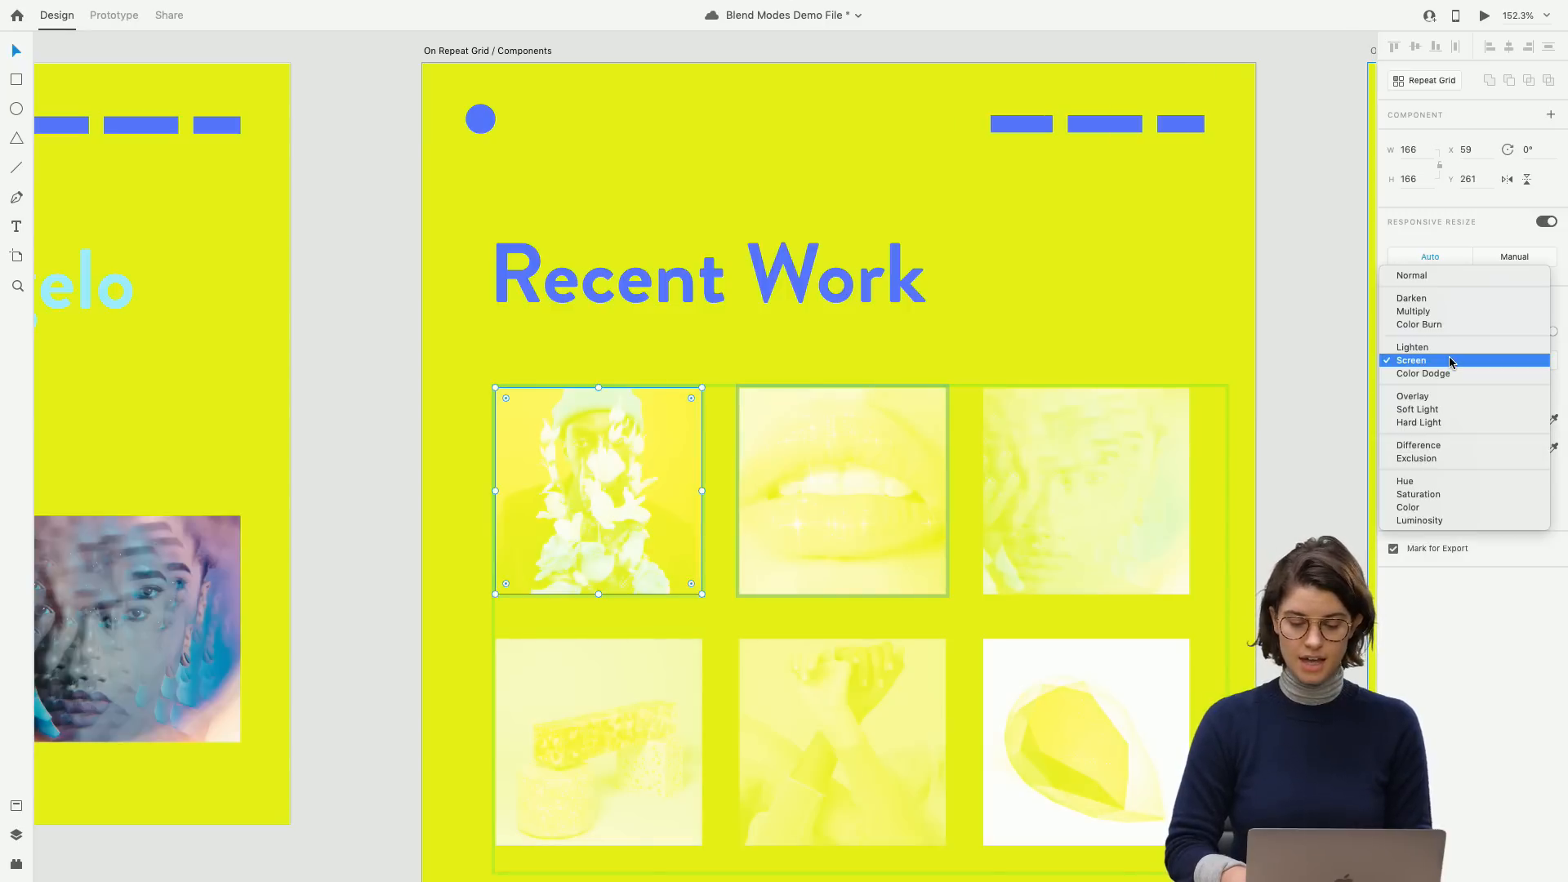
left_click(1419, 482)
key("Escape")
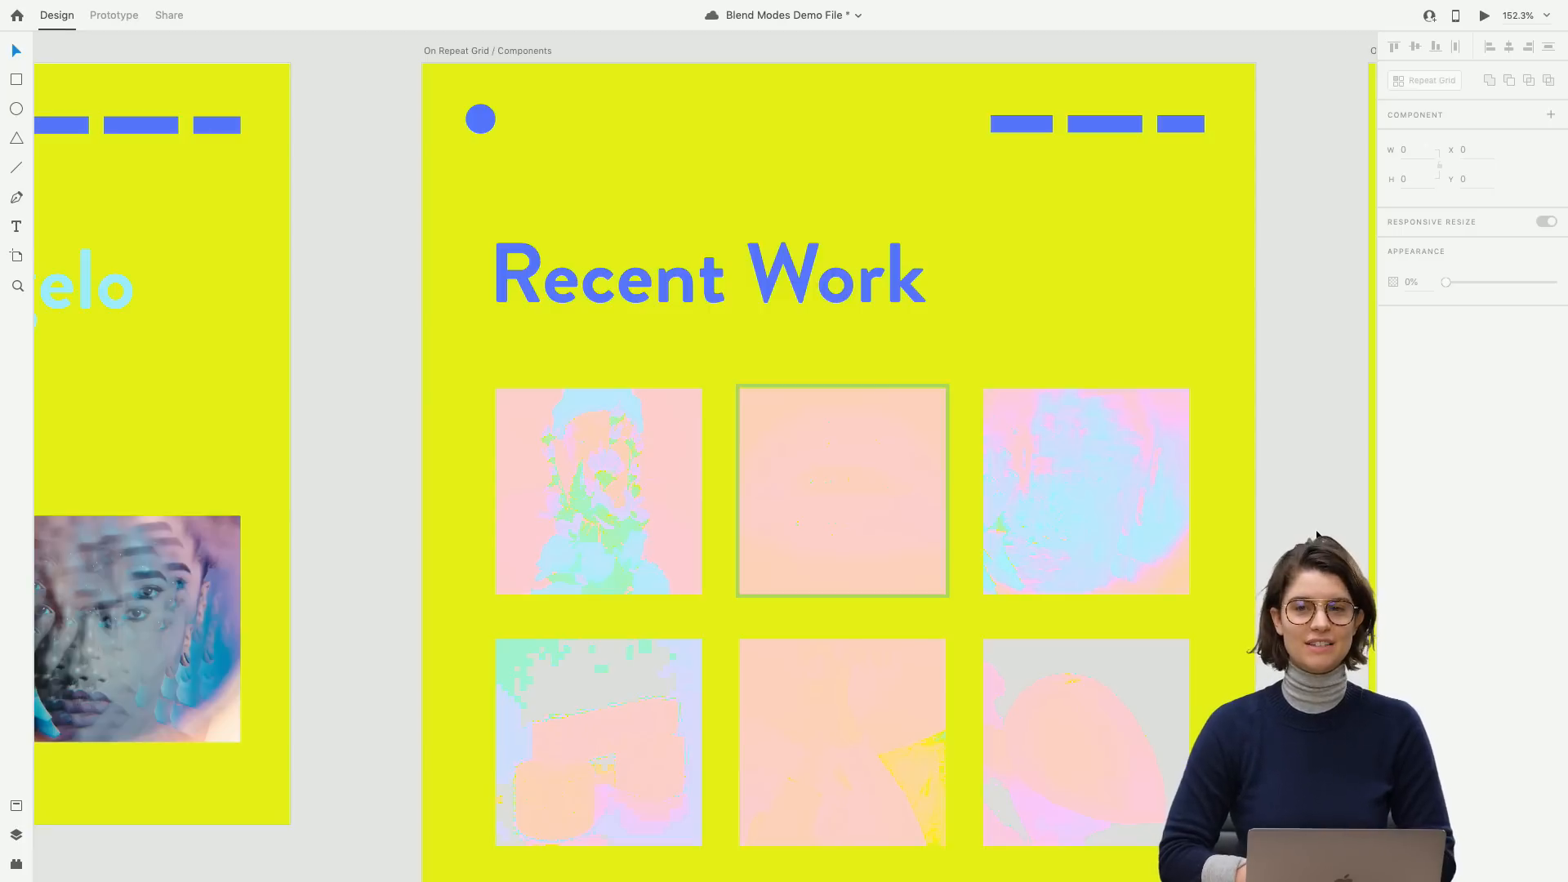
key("super+s")
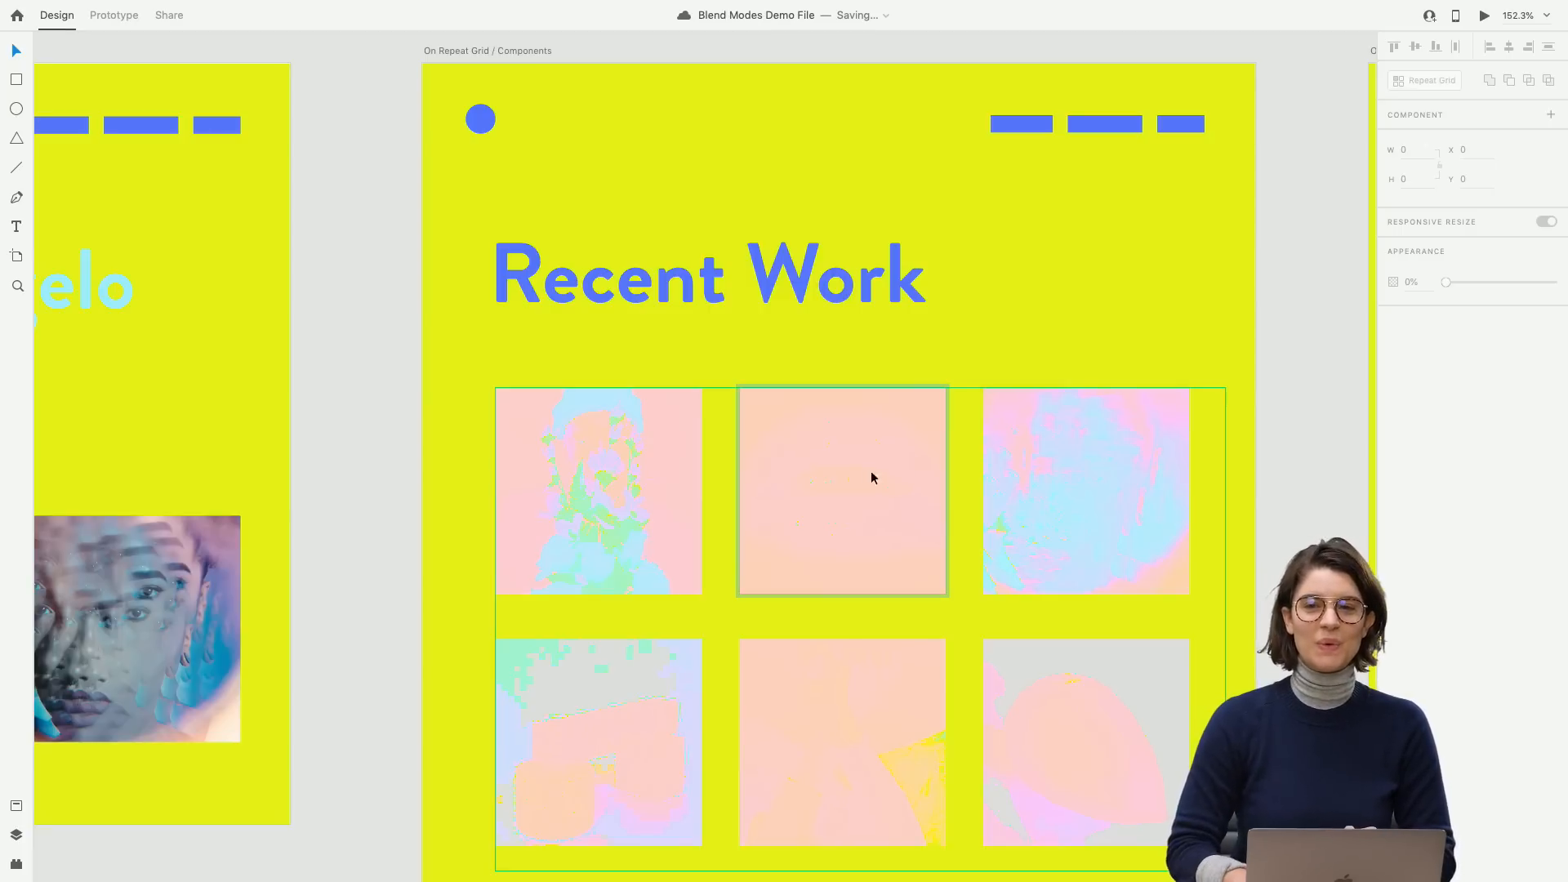
Reselect the first image of the repeat grid and try the Saturation and Soft Light blend modes on it.
left_click(821, 475)
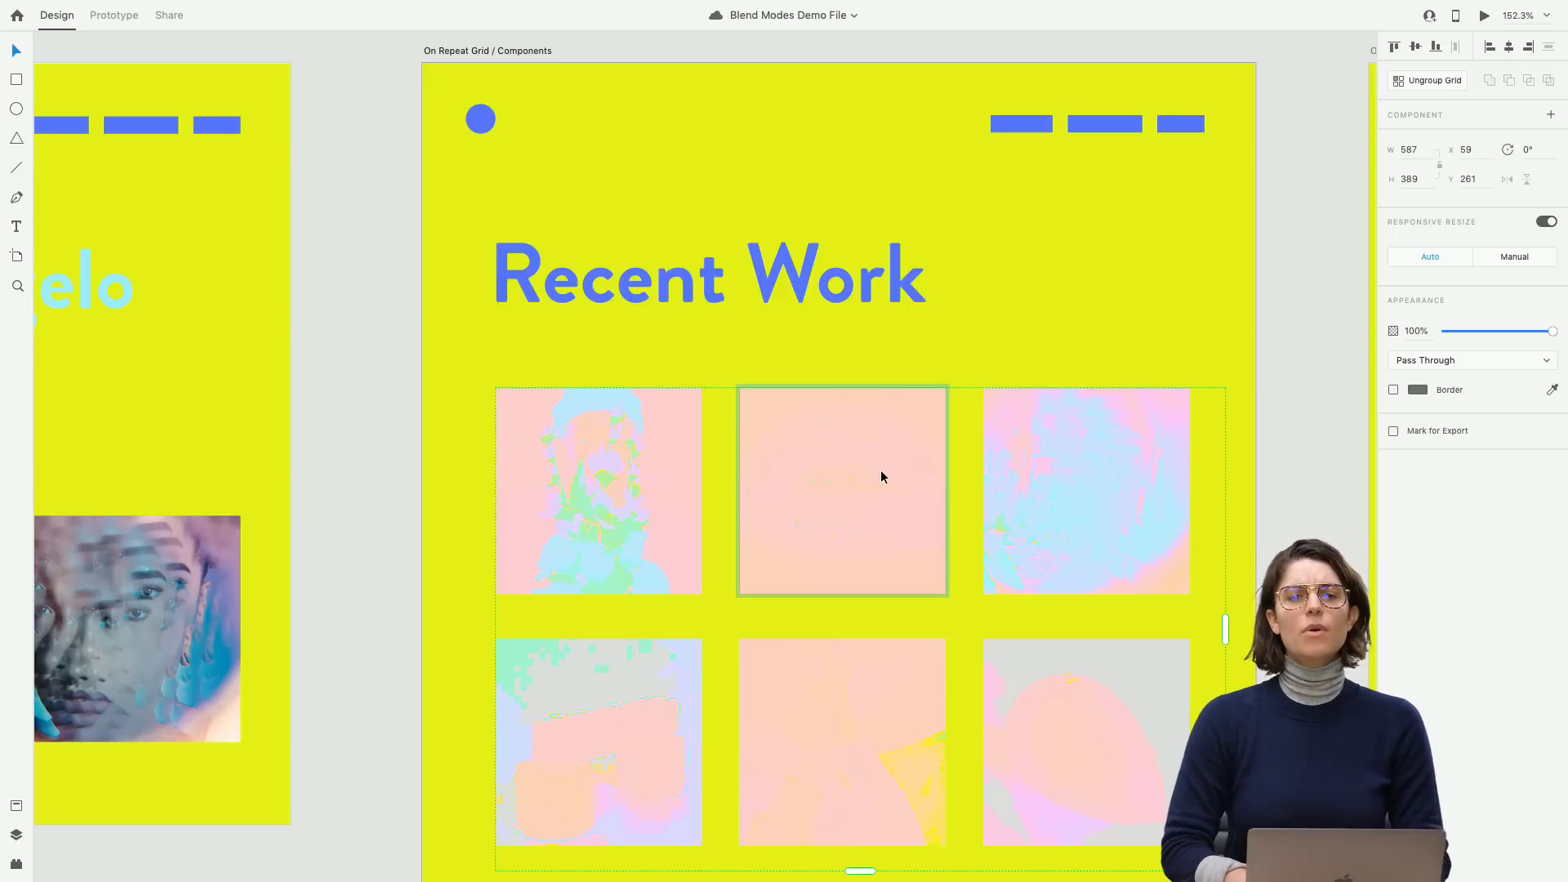
left_click(403, 536)
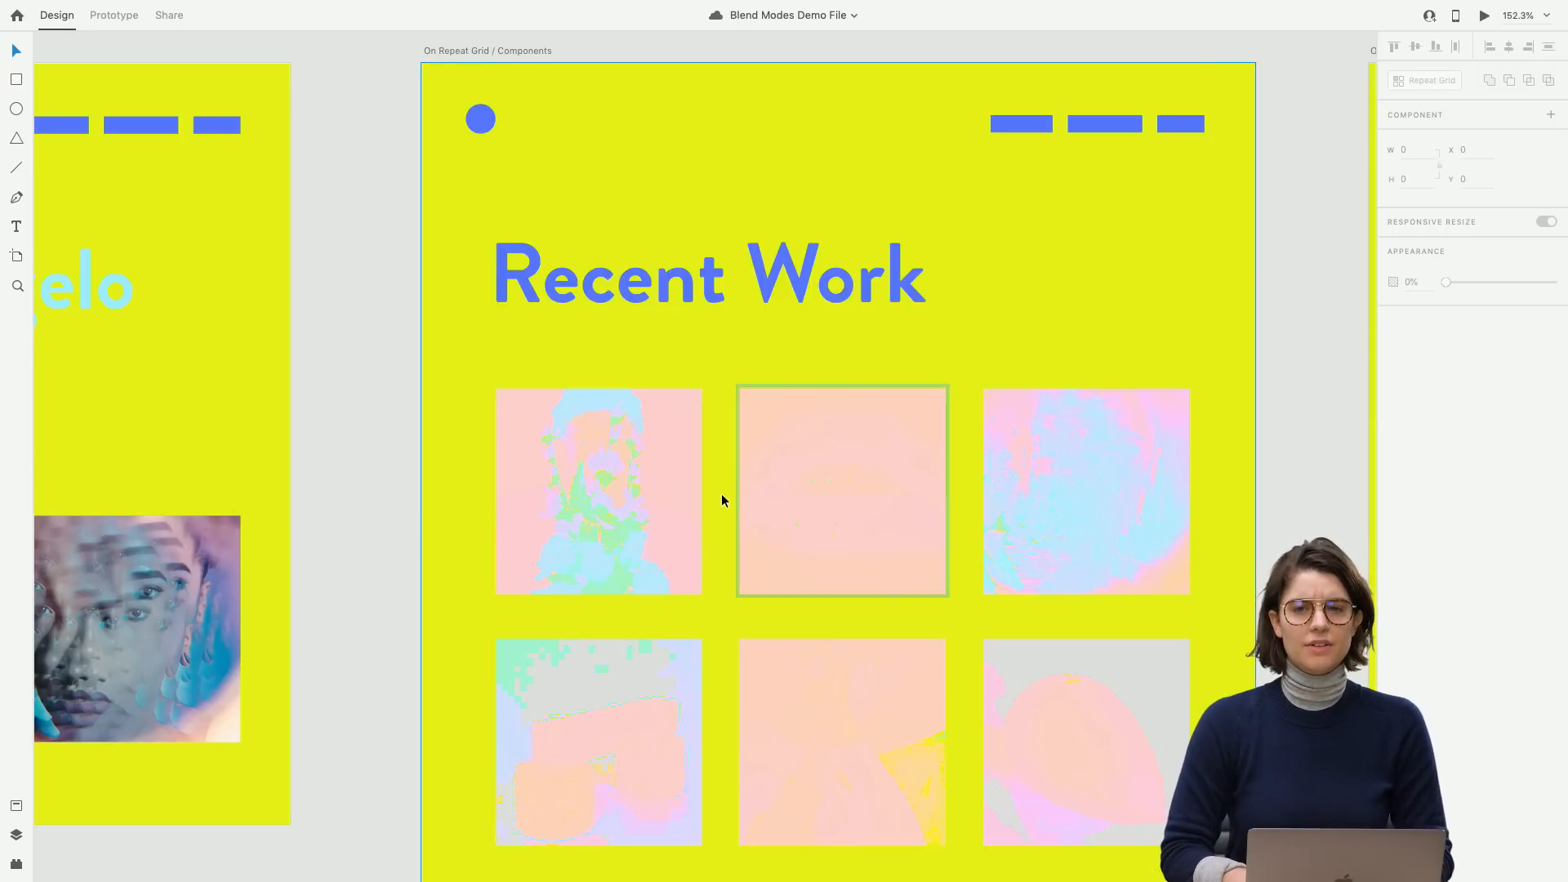
scroll(757, 505, "right", 2)
scroll(758, 504, "down", 1)
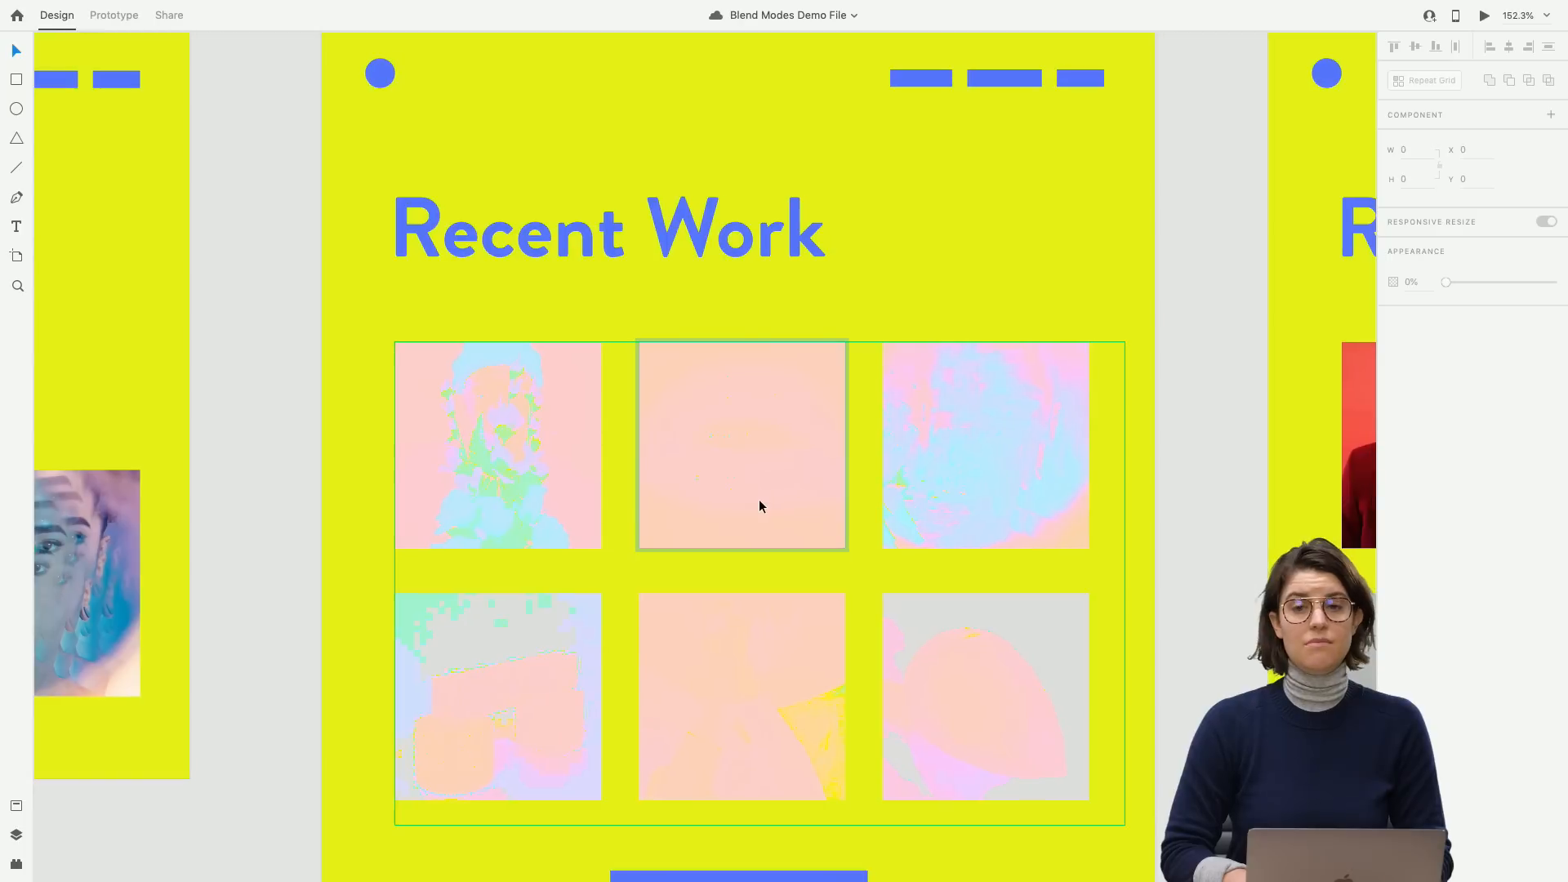
left_click(639, 473)
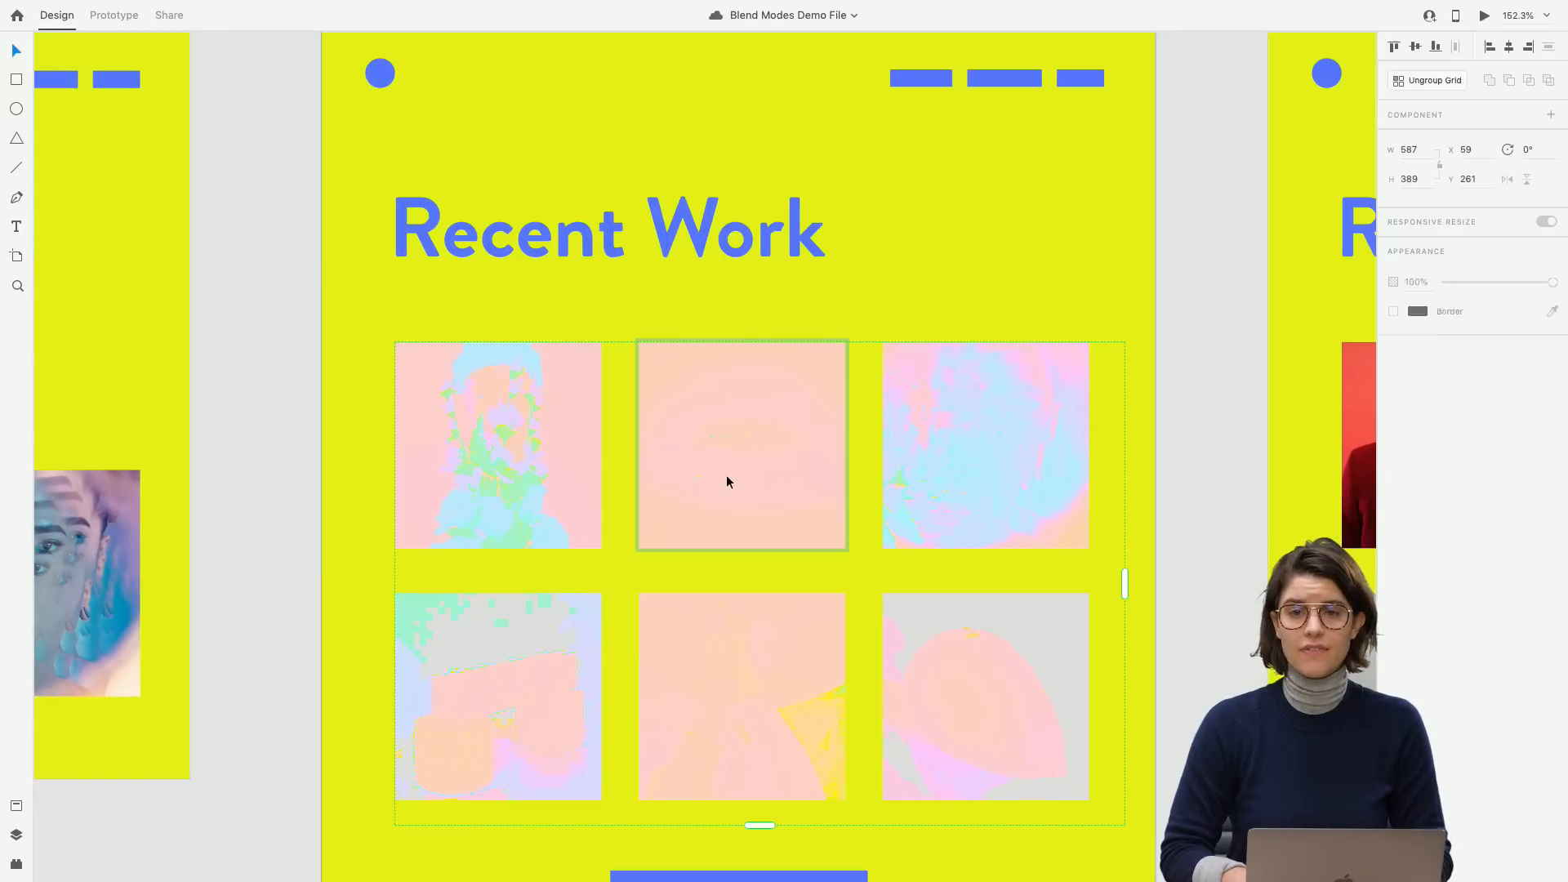
double_click(561, 472)
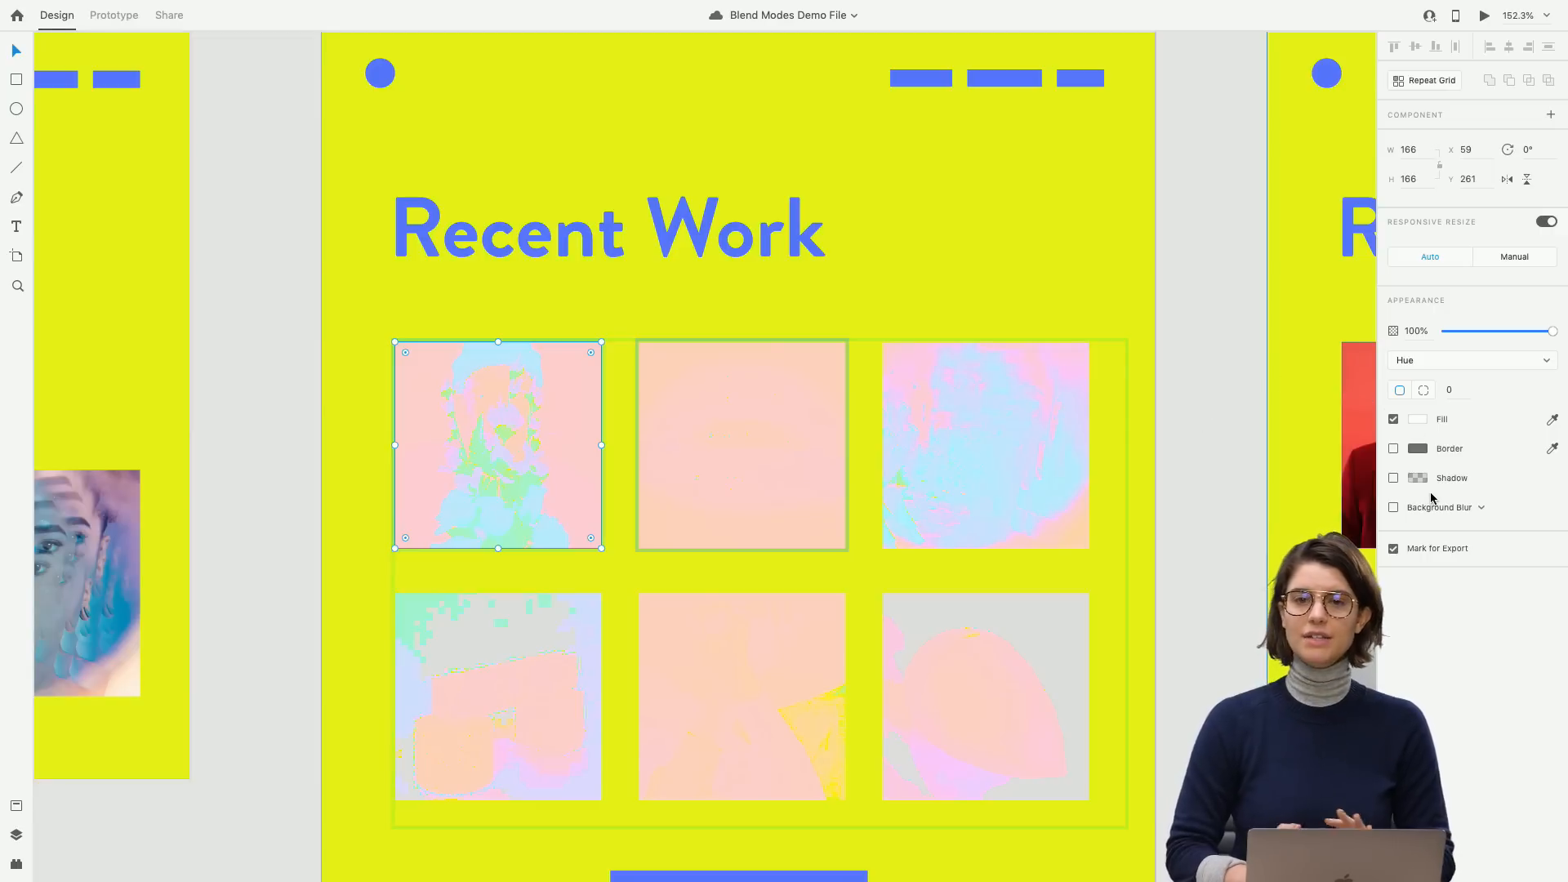
left_click(1441, 356)
left_click(1425, 373)
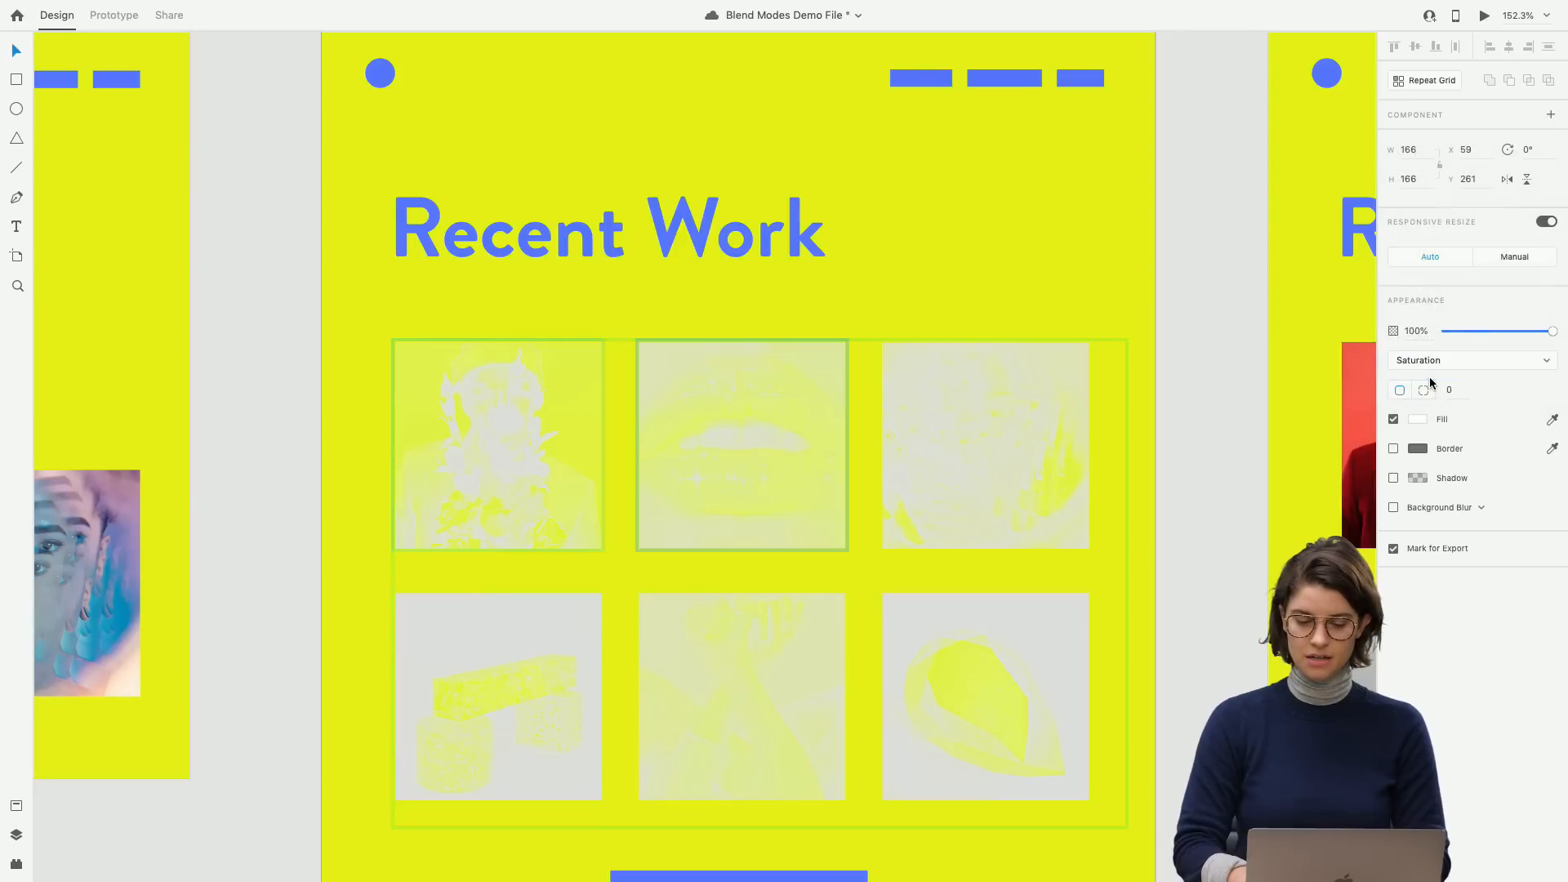
left_click(1434, 362)
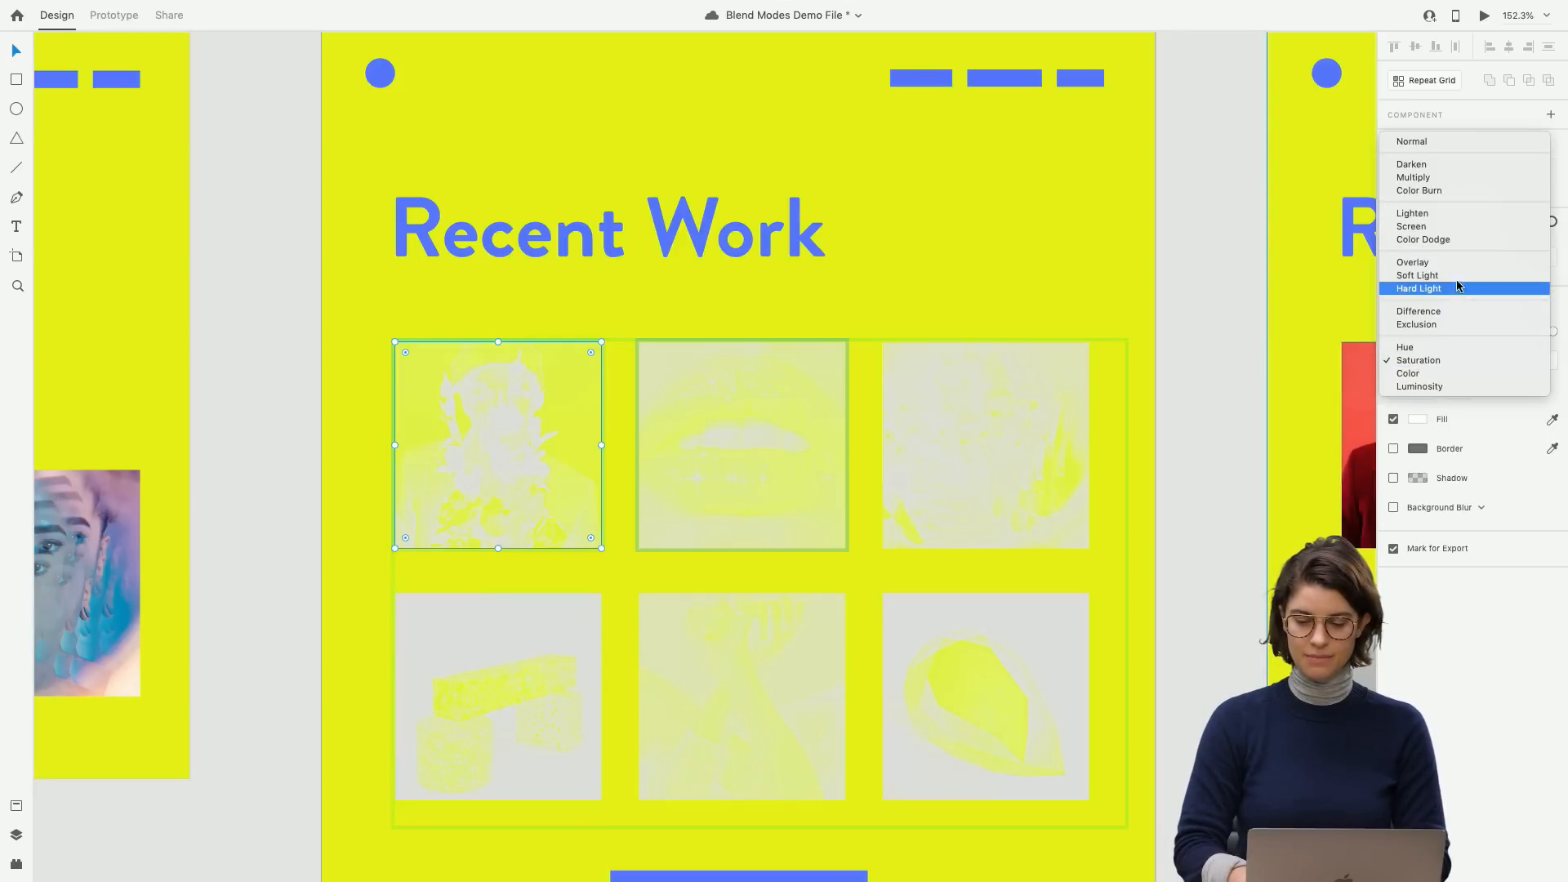
Set the first repeat grid image's blend mode to Multiply and deselect it.
left_click(1429, 359)
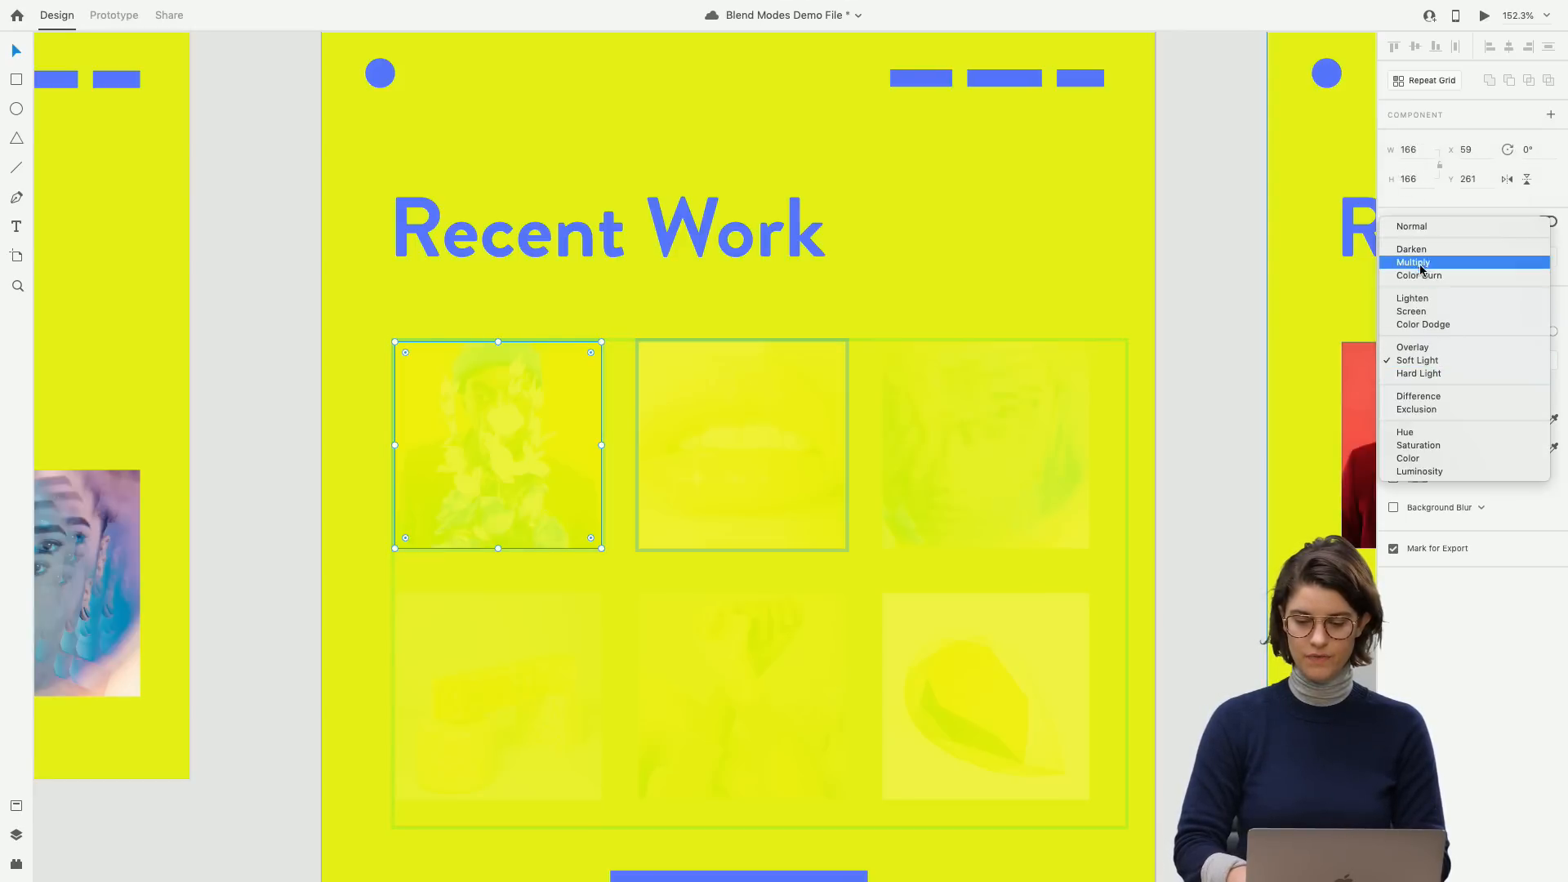
left_click(1423, 263)
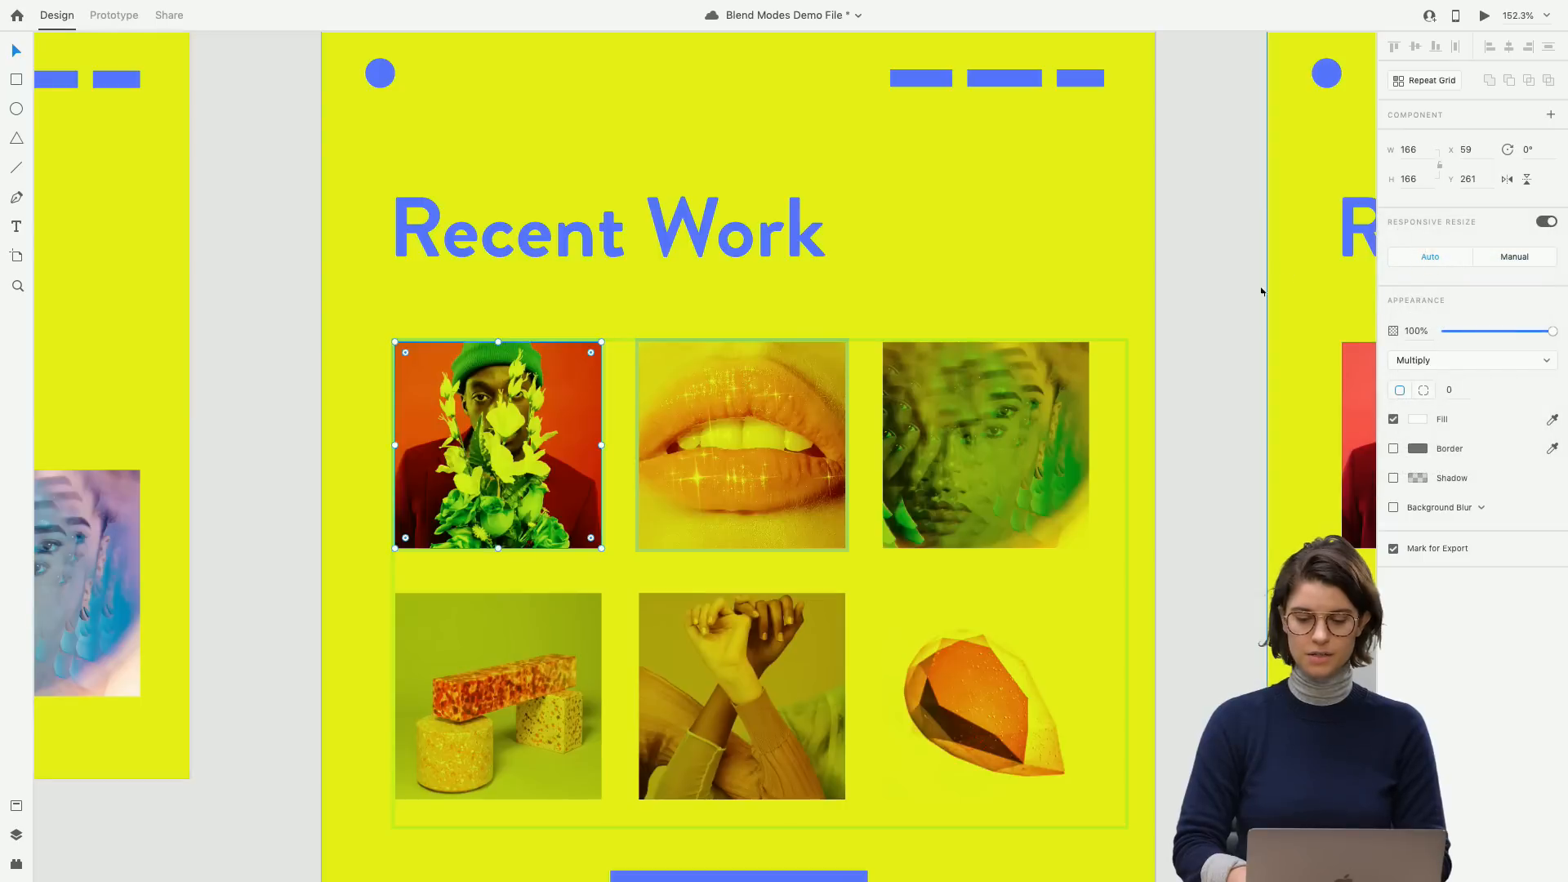
left_click(1223, 302)
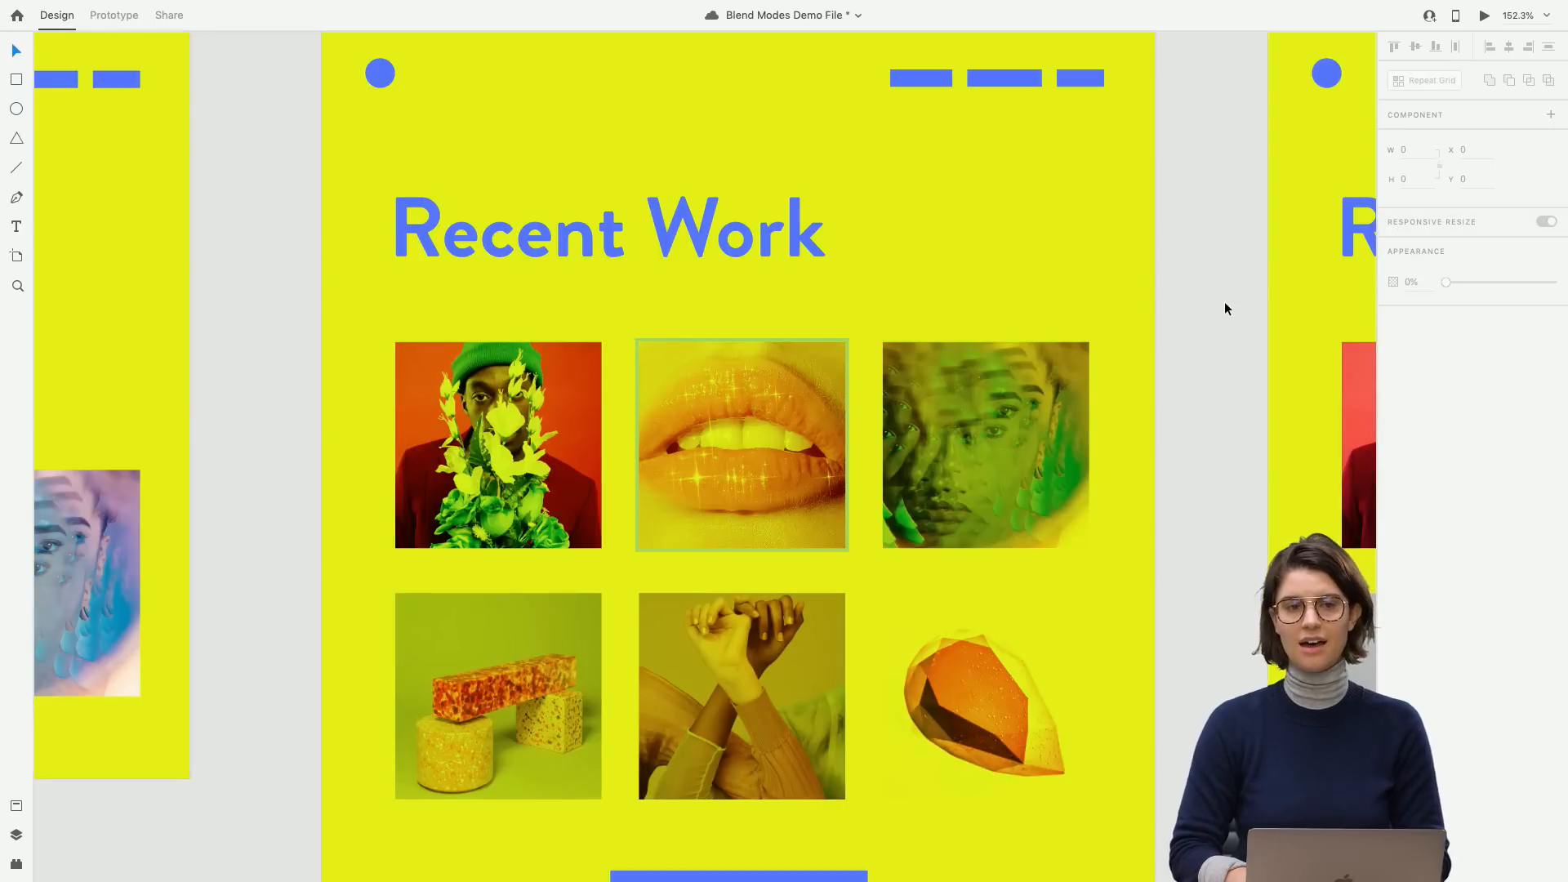
Select the Email Me! button on the On Repeat Grid / Components – 1 artboard and survey the surrounding artboards.
scroll(1223, 302, "right", 8)
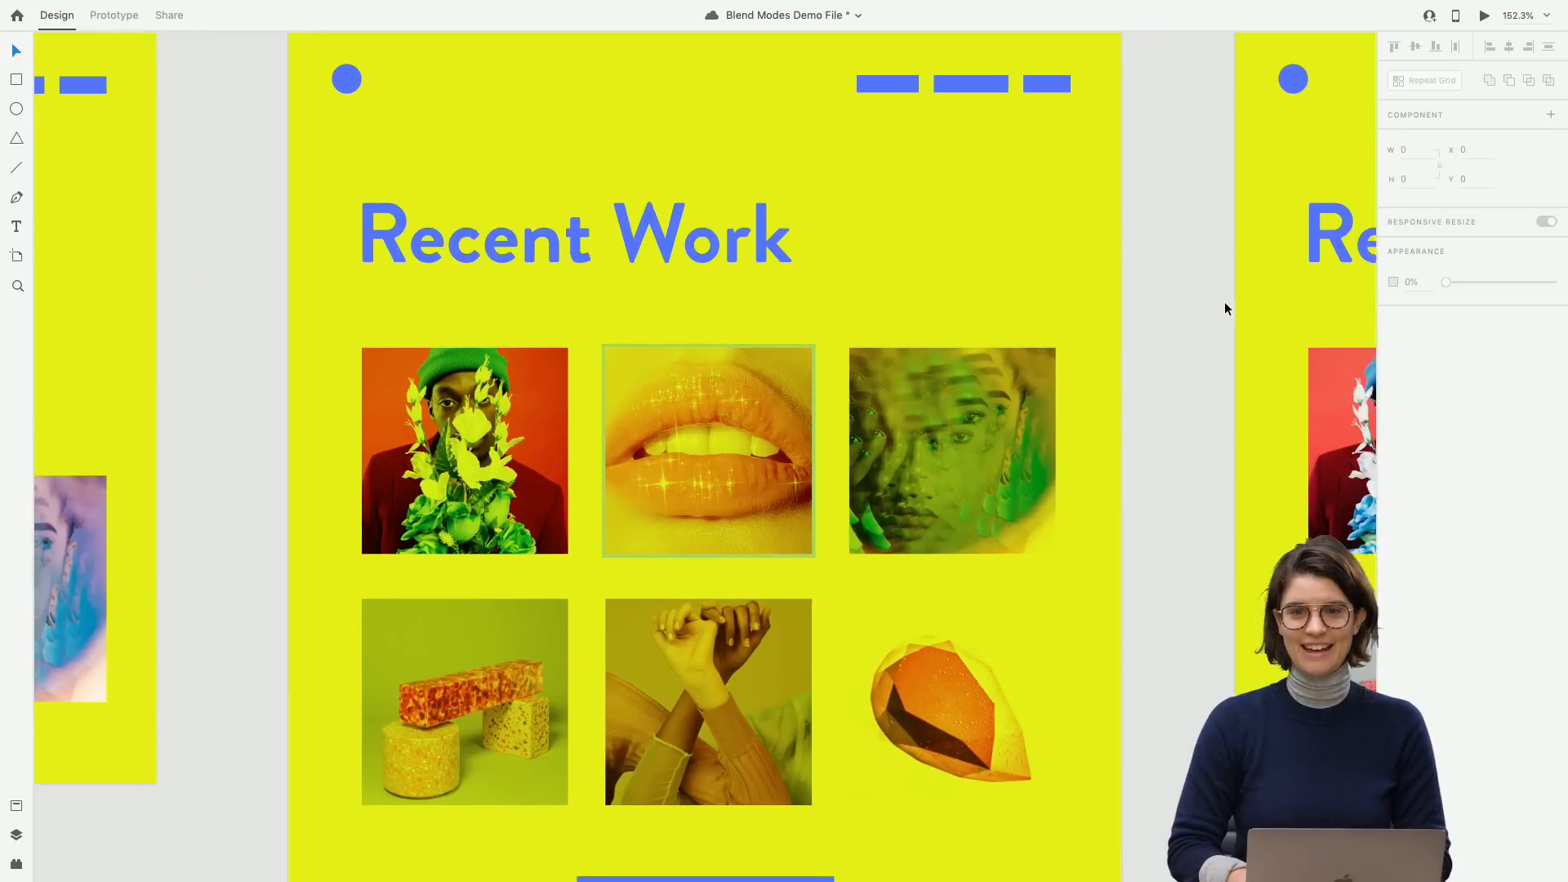
scroll(1224, 301, "right", 5)
scroll(1224, 302, "up", 2)
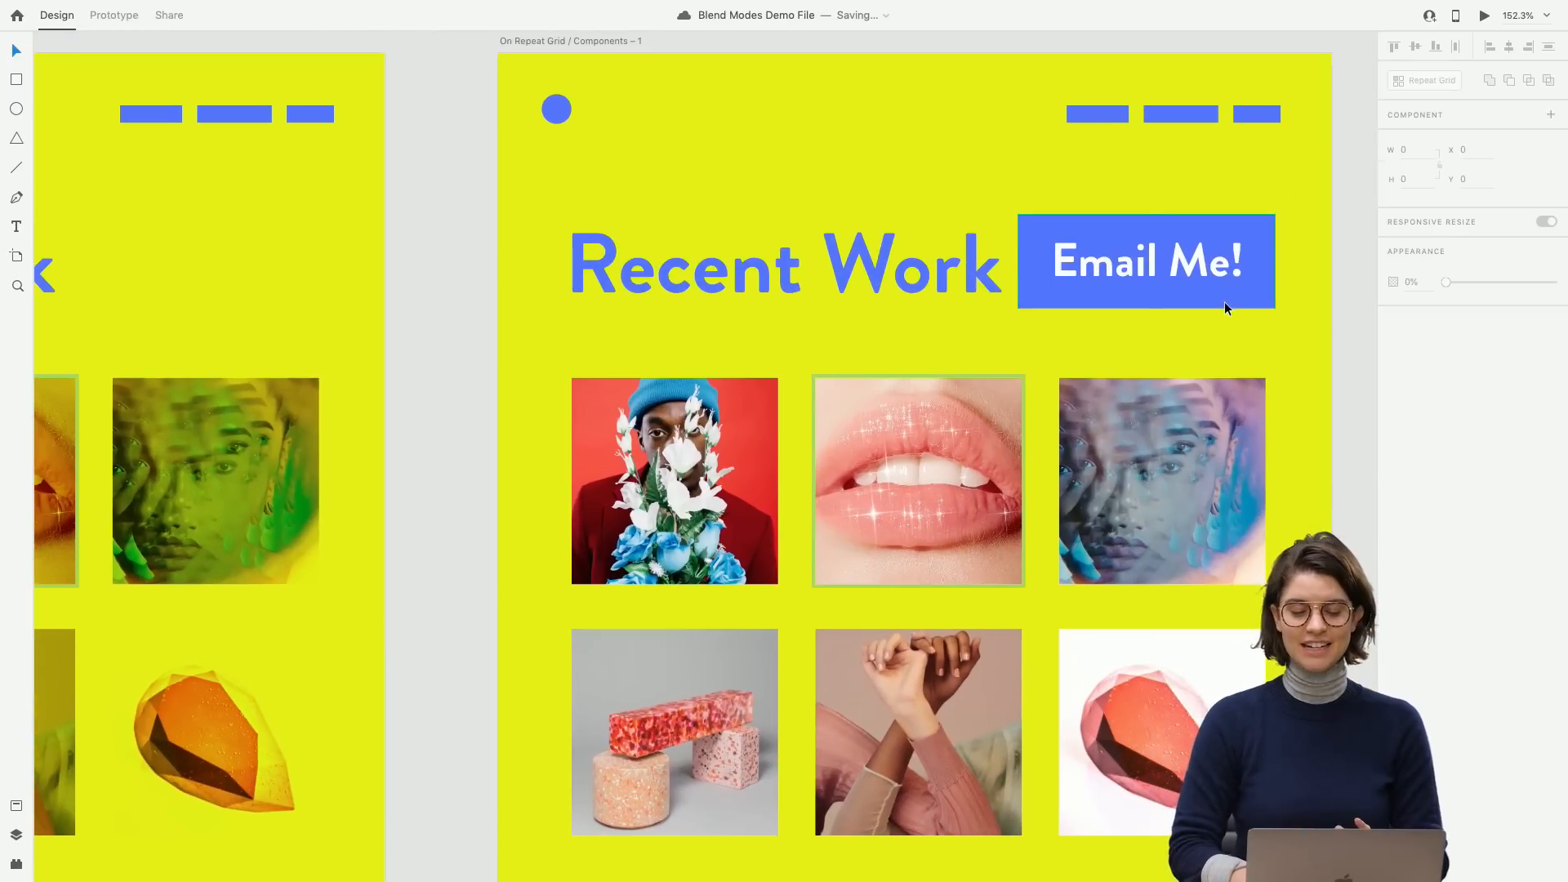
left_click(1224, 303)
scroll(1224, 303, "down", 5)
scroll(1223, 301, "down", 2)
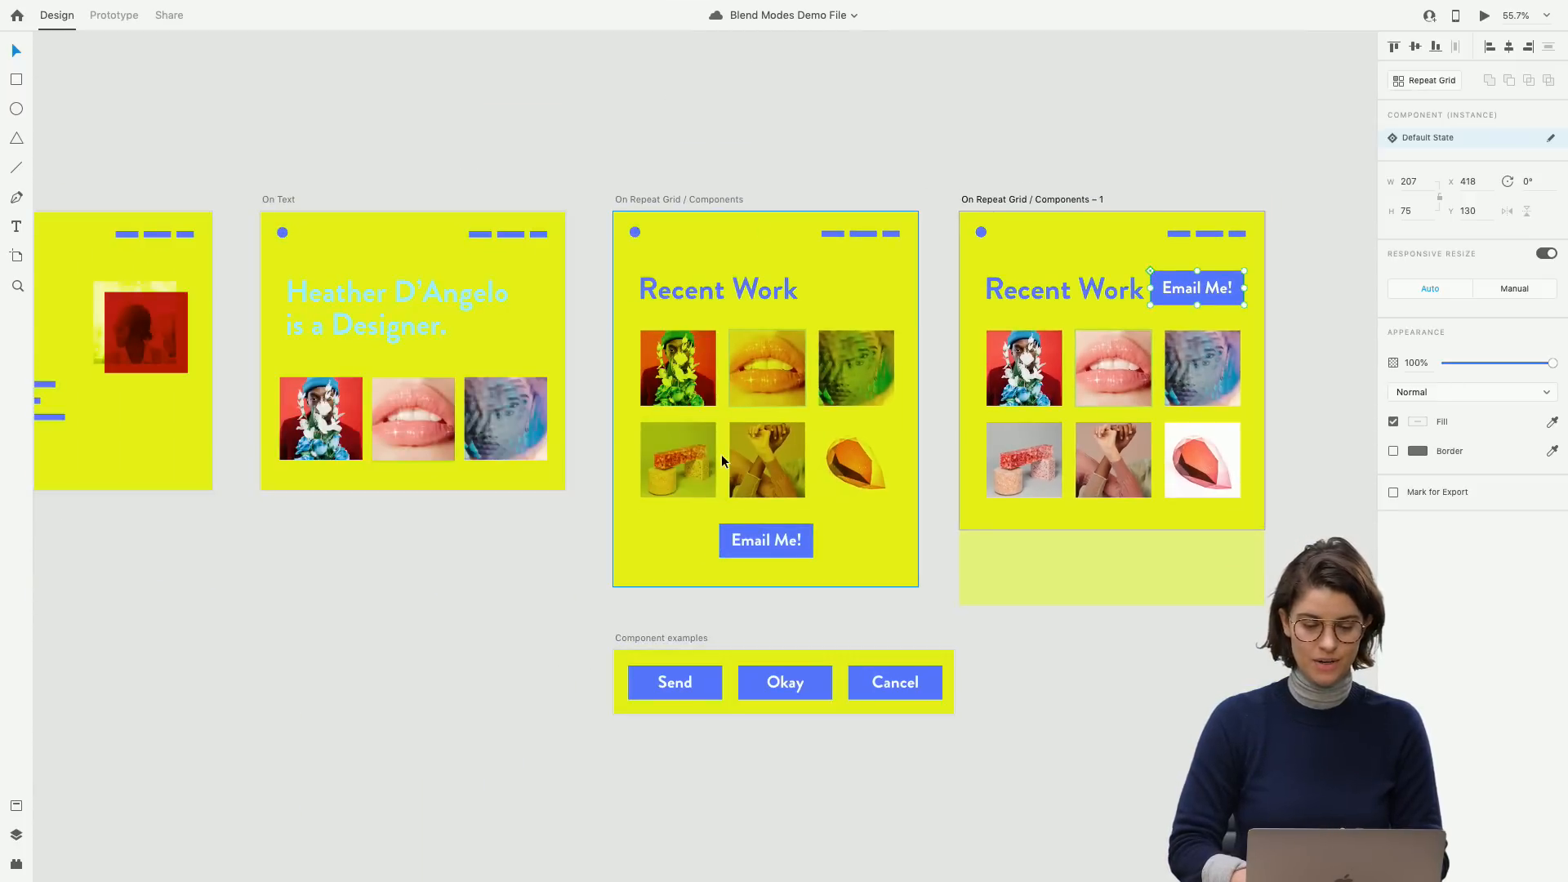
Examine the Email Me! button below the image grid on the On Repeat Grid / Components artboard and clear the selection.
scroll(722, 454, "up", 5)
scroll(722, 454, "up", 3)
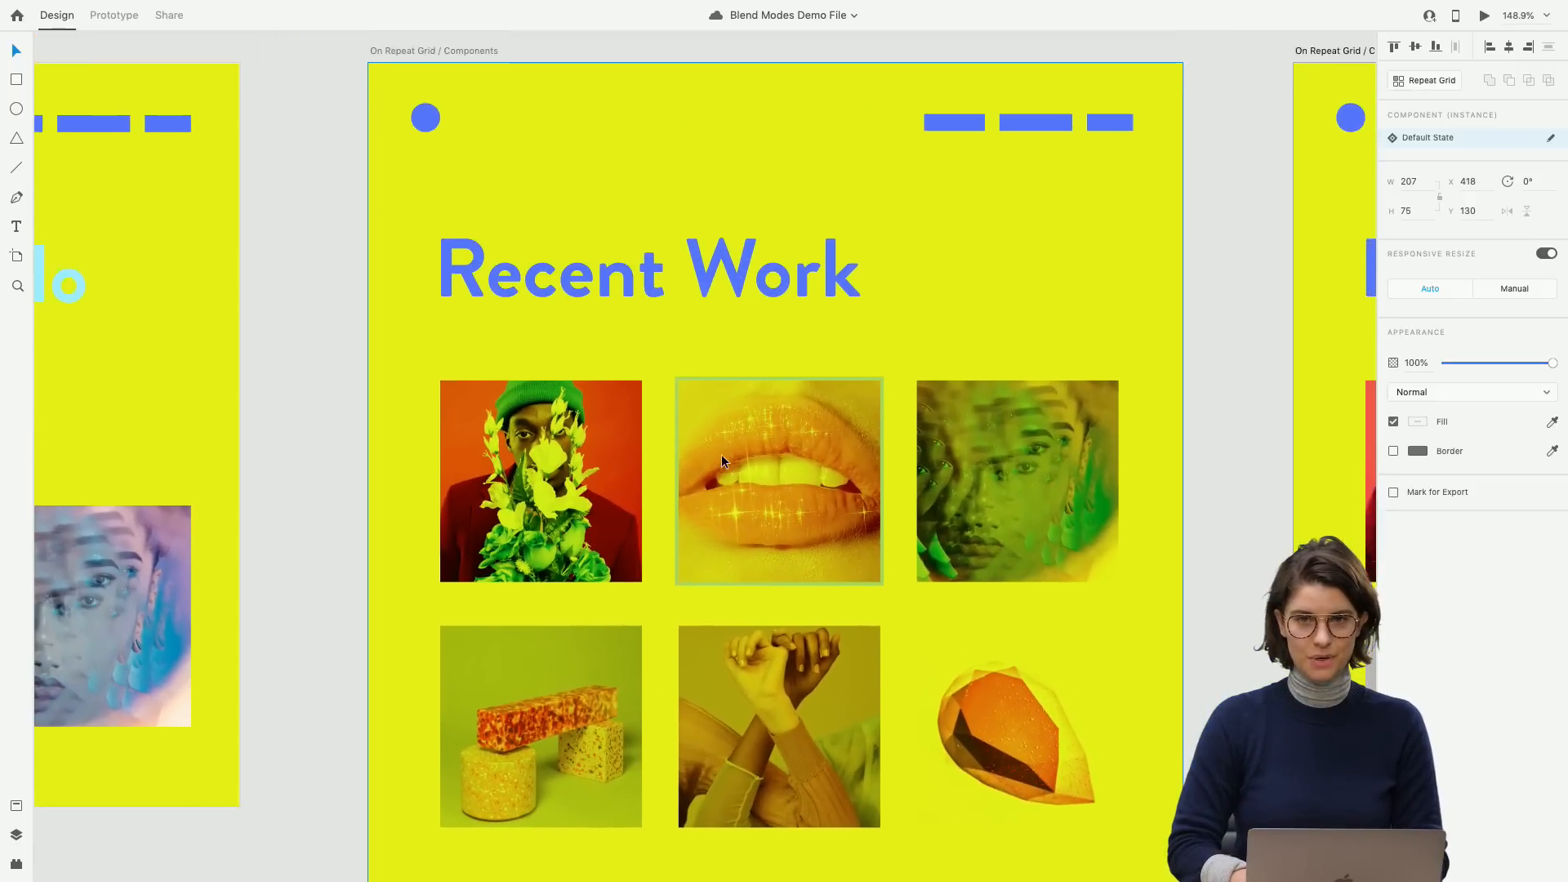
scroll(722, 454, "down", 3)
scroll(722, 454, "down", 5)
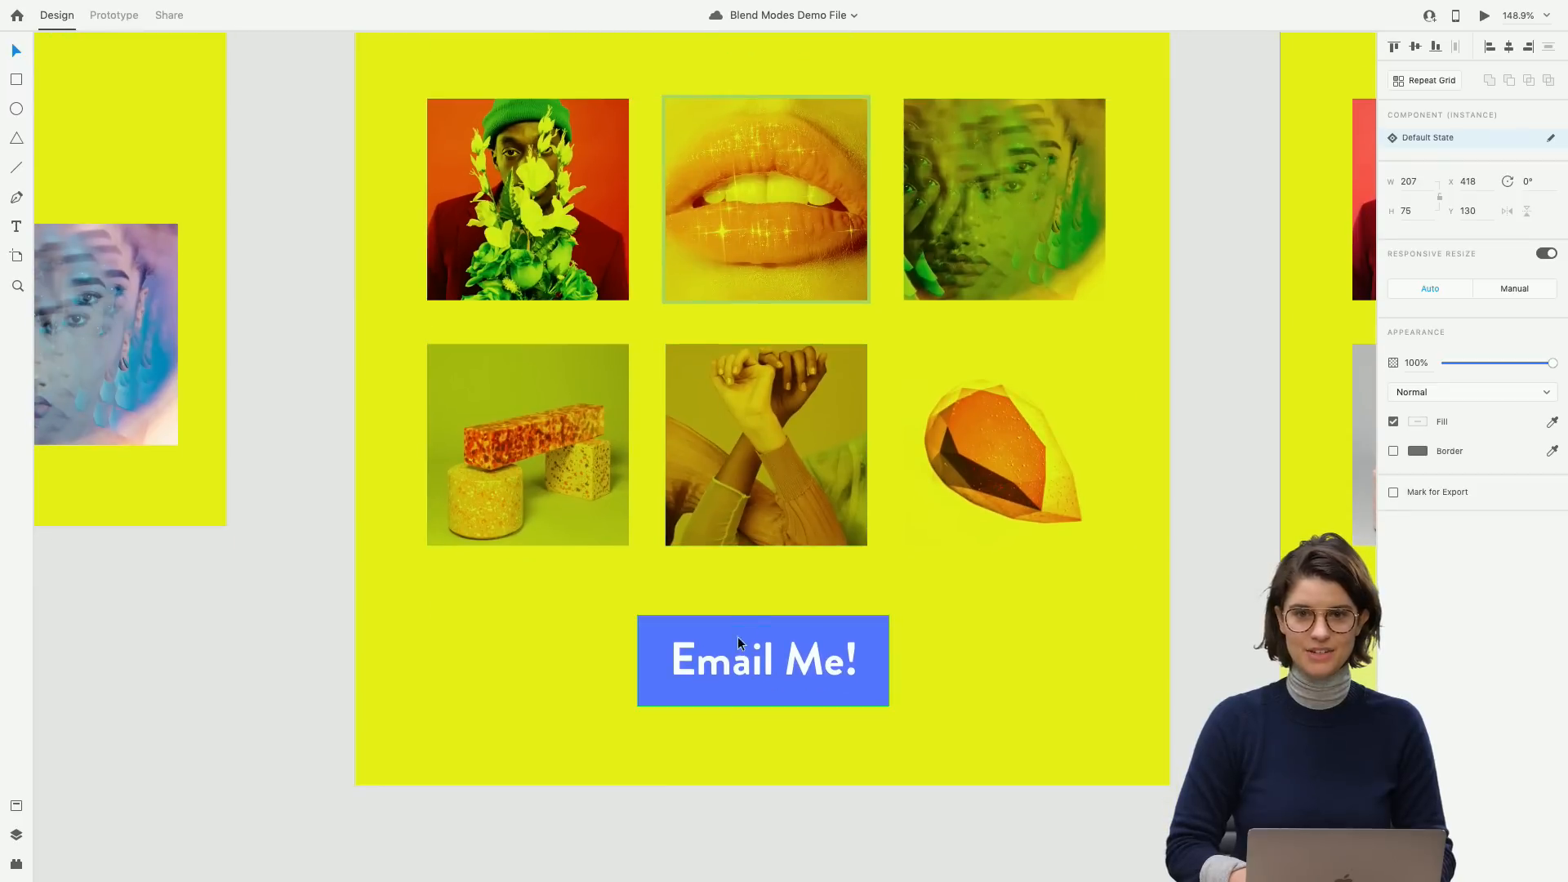
left_click(709, 806)
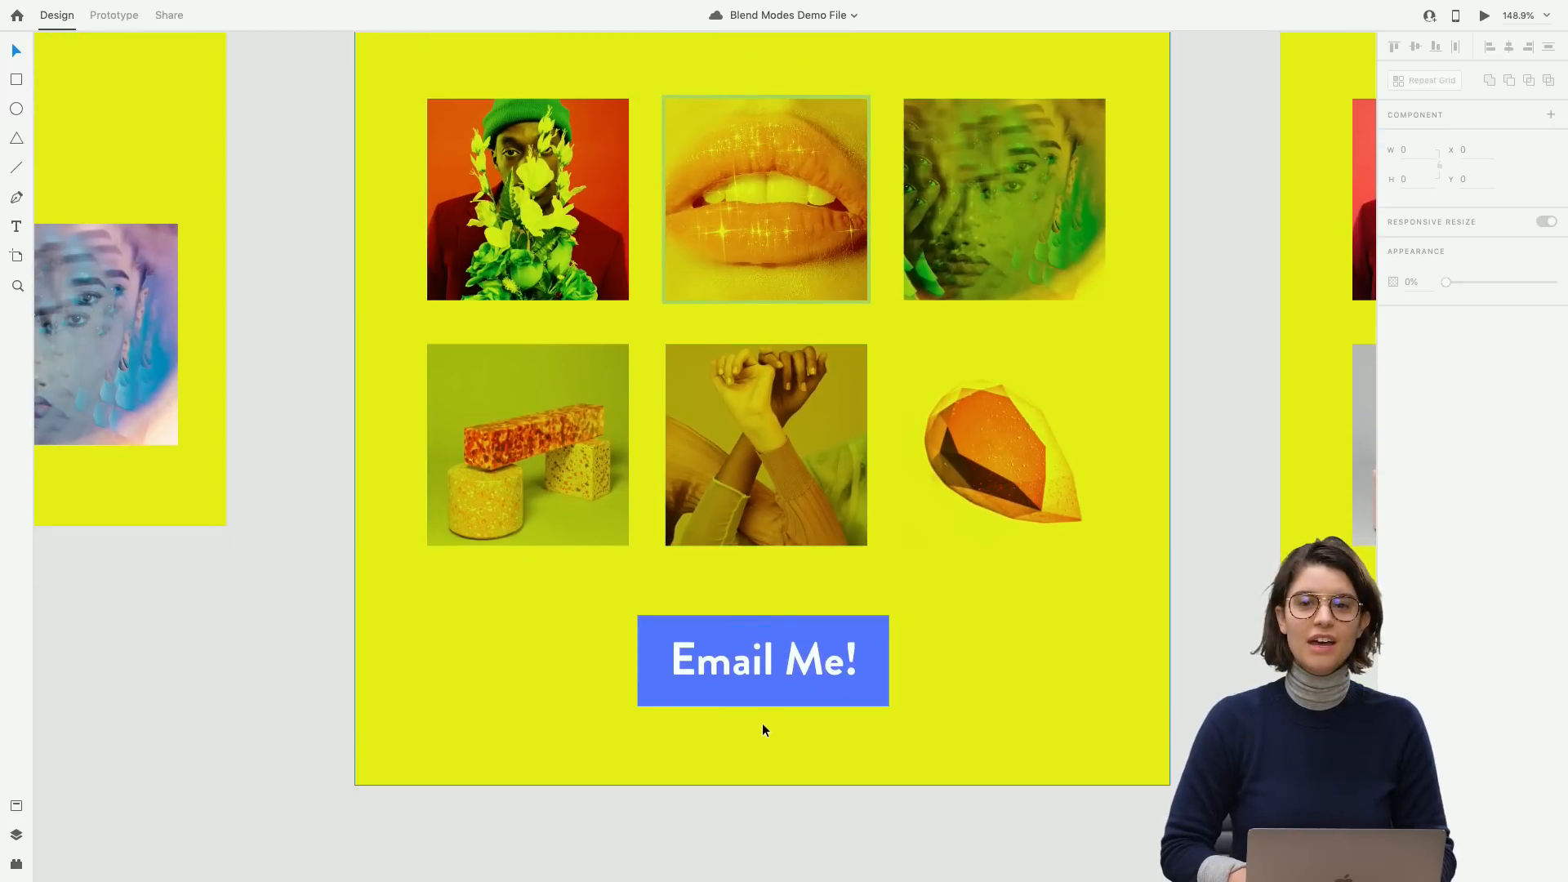
Try the Multiply blend mode on the background rectangle inside the Email Me! master component.
left_click(769, 700)
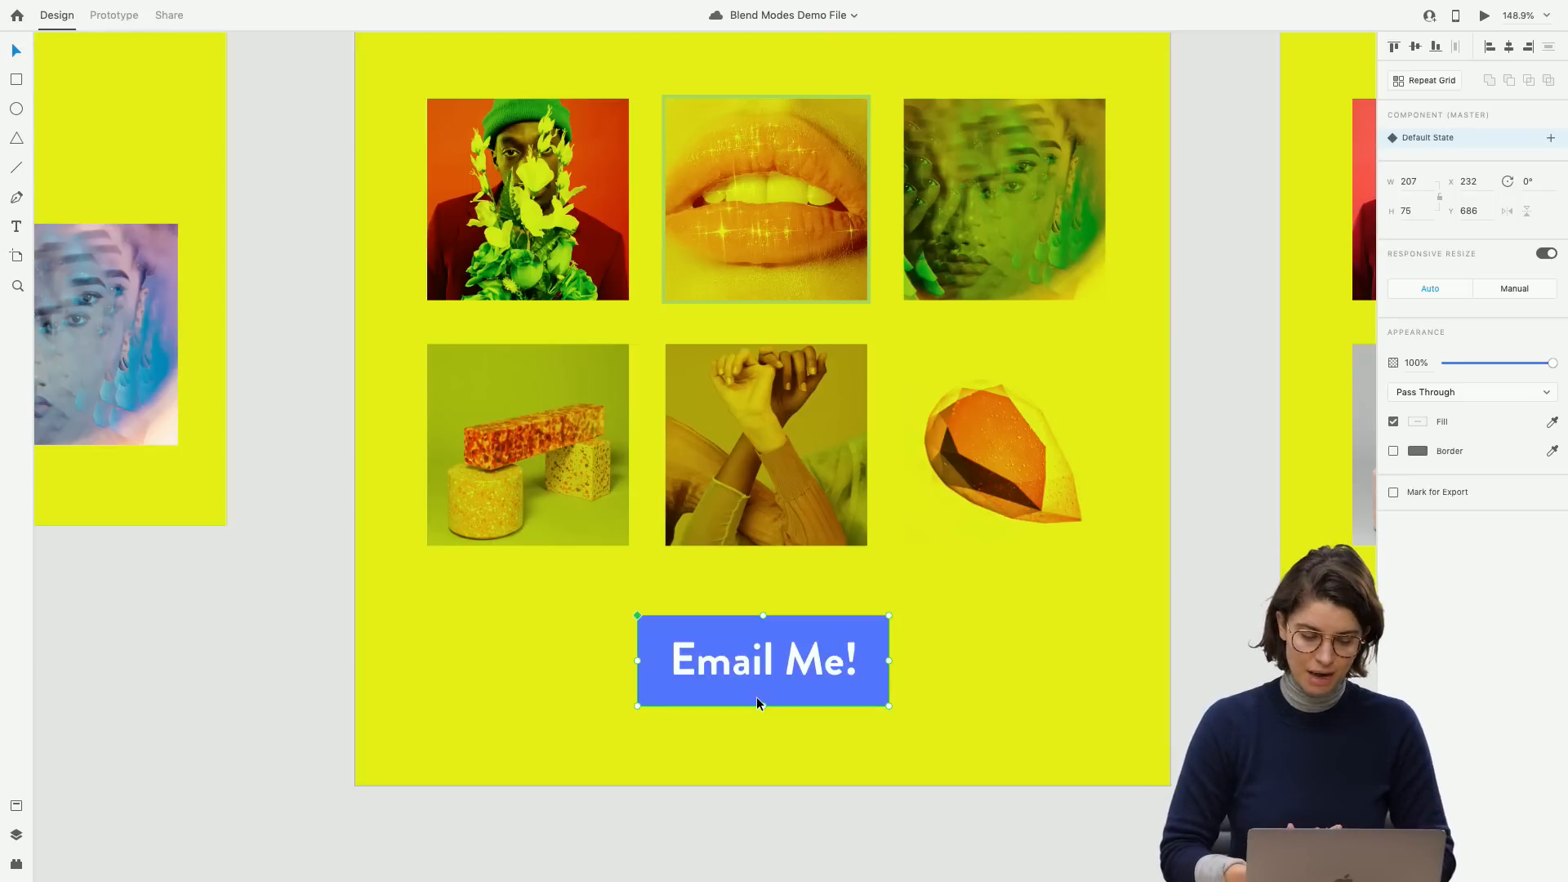
scroll(757, 703, "down", 4)
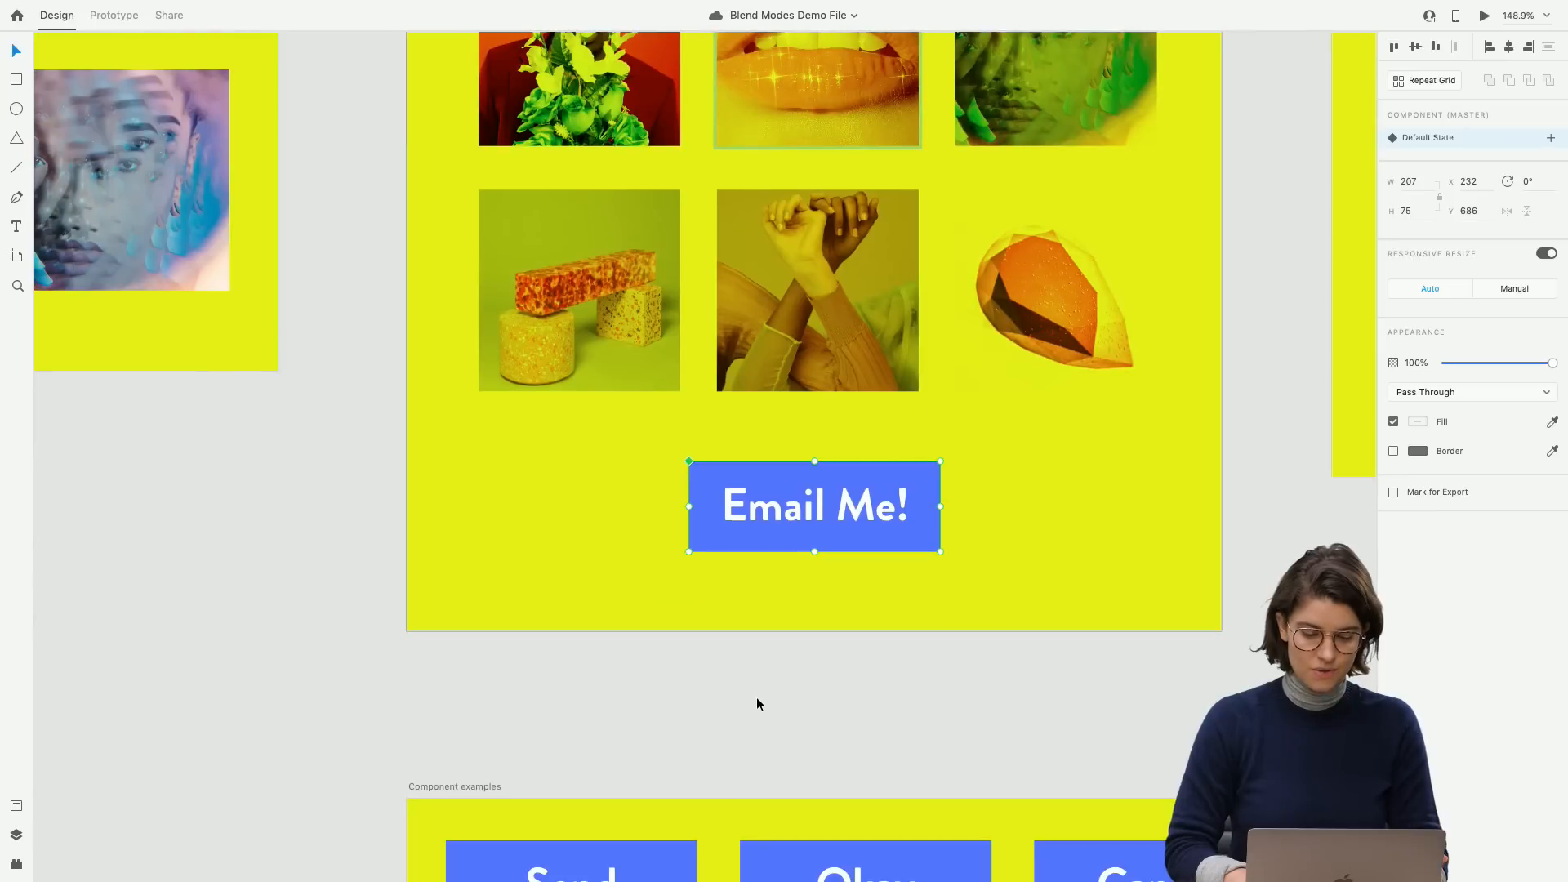
scroll(756, 698, "up", 6)
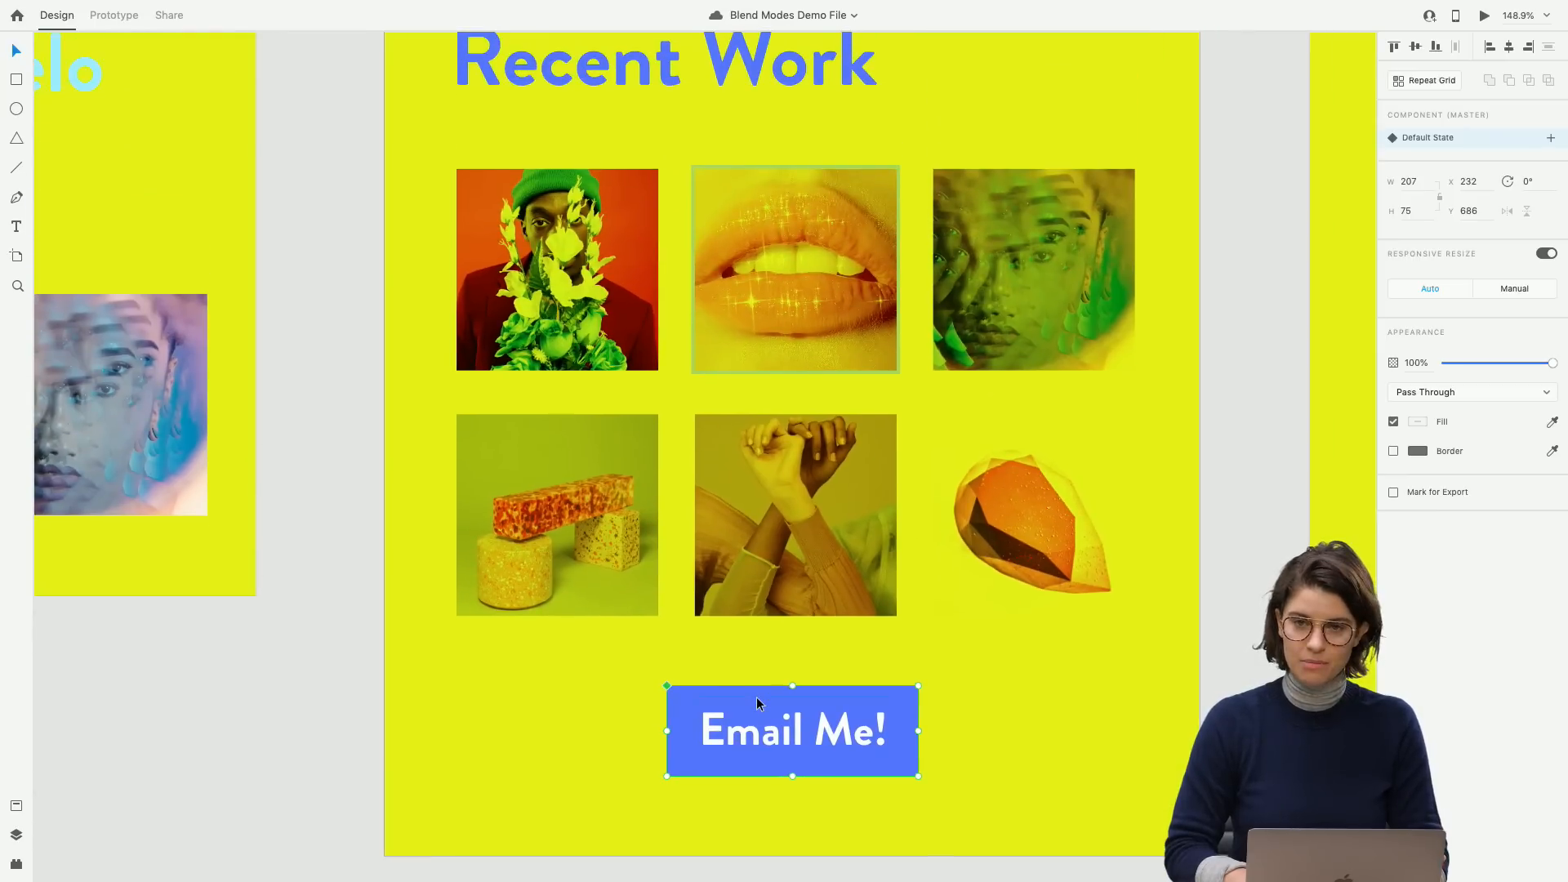
scroll(756, 699, "down", 8)
scroll(795, 444, "right", 3)
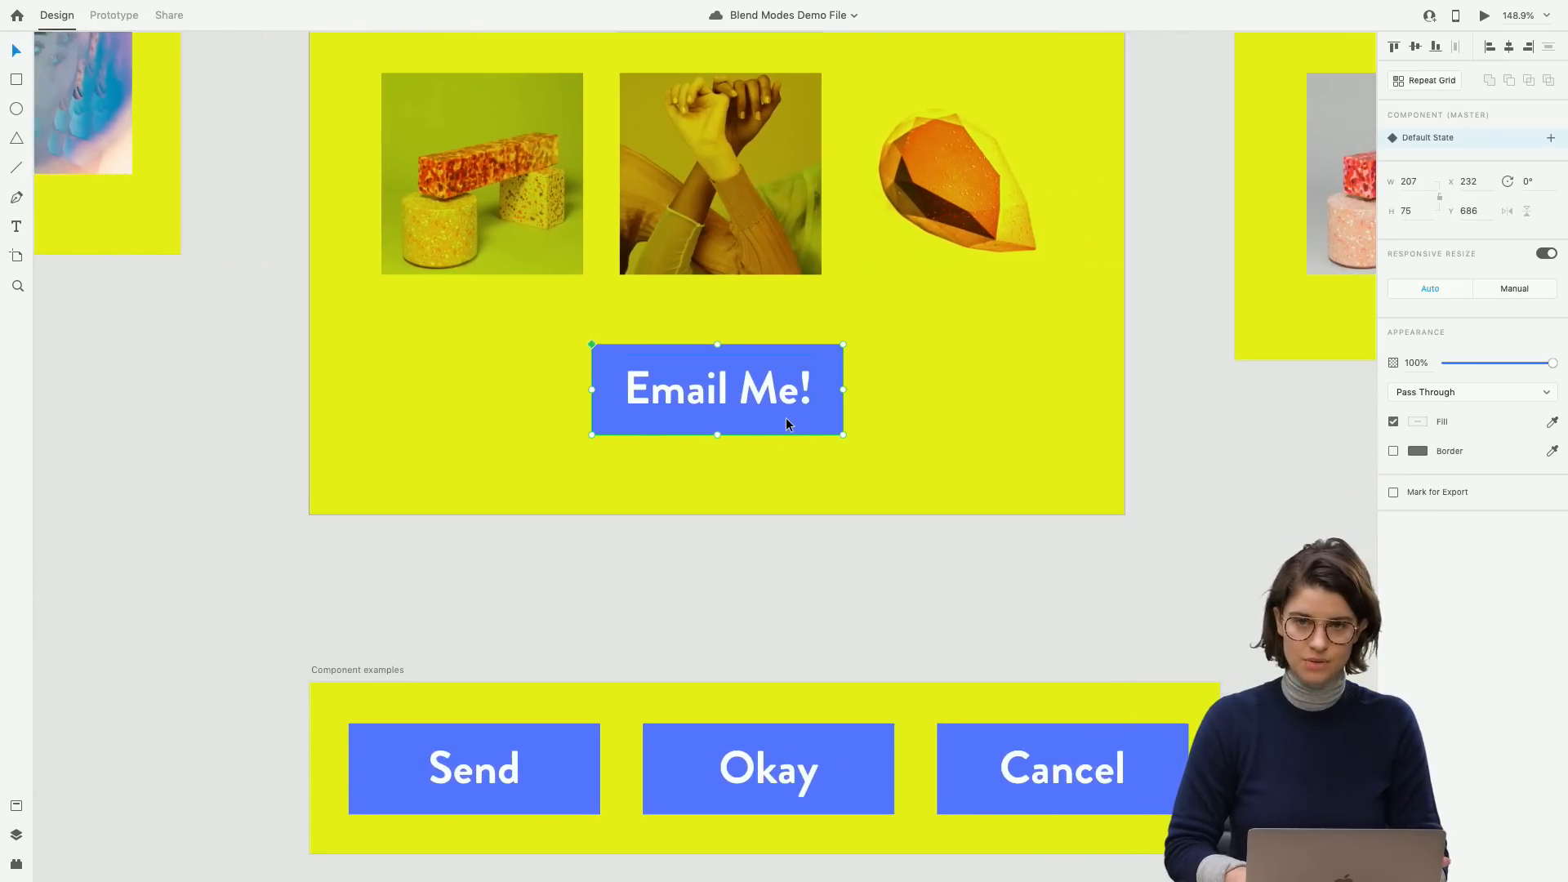
double_click(785, 417)
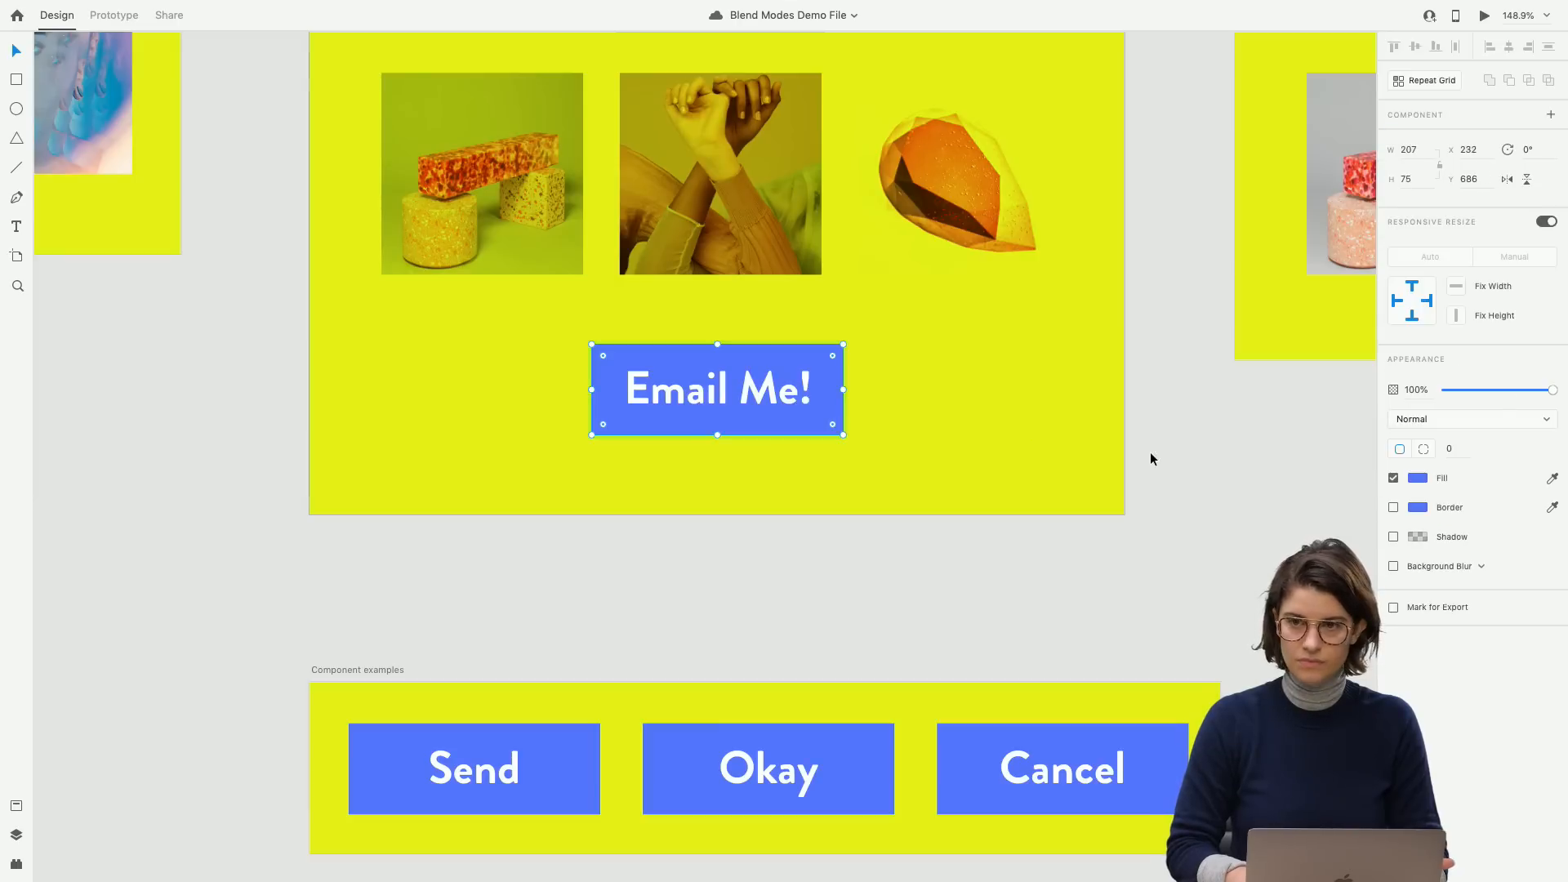
left_click(1453, 421)
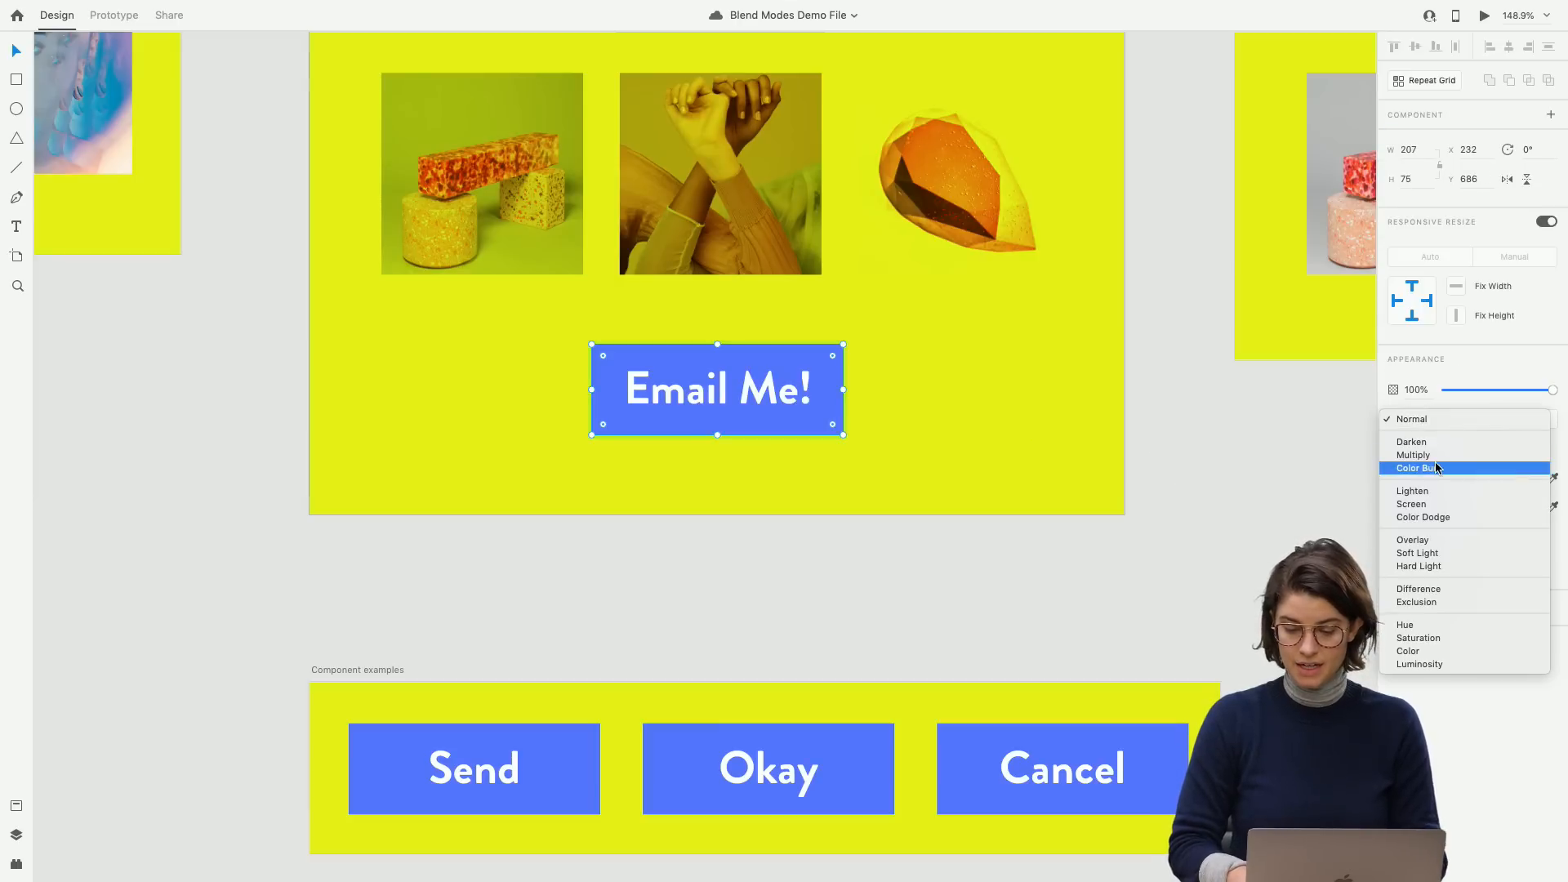
left_click(1437, 454)
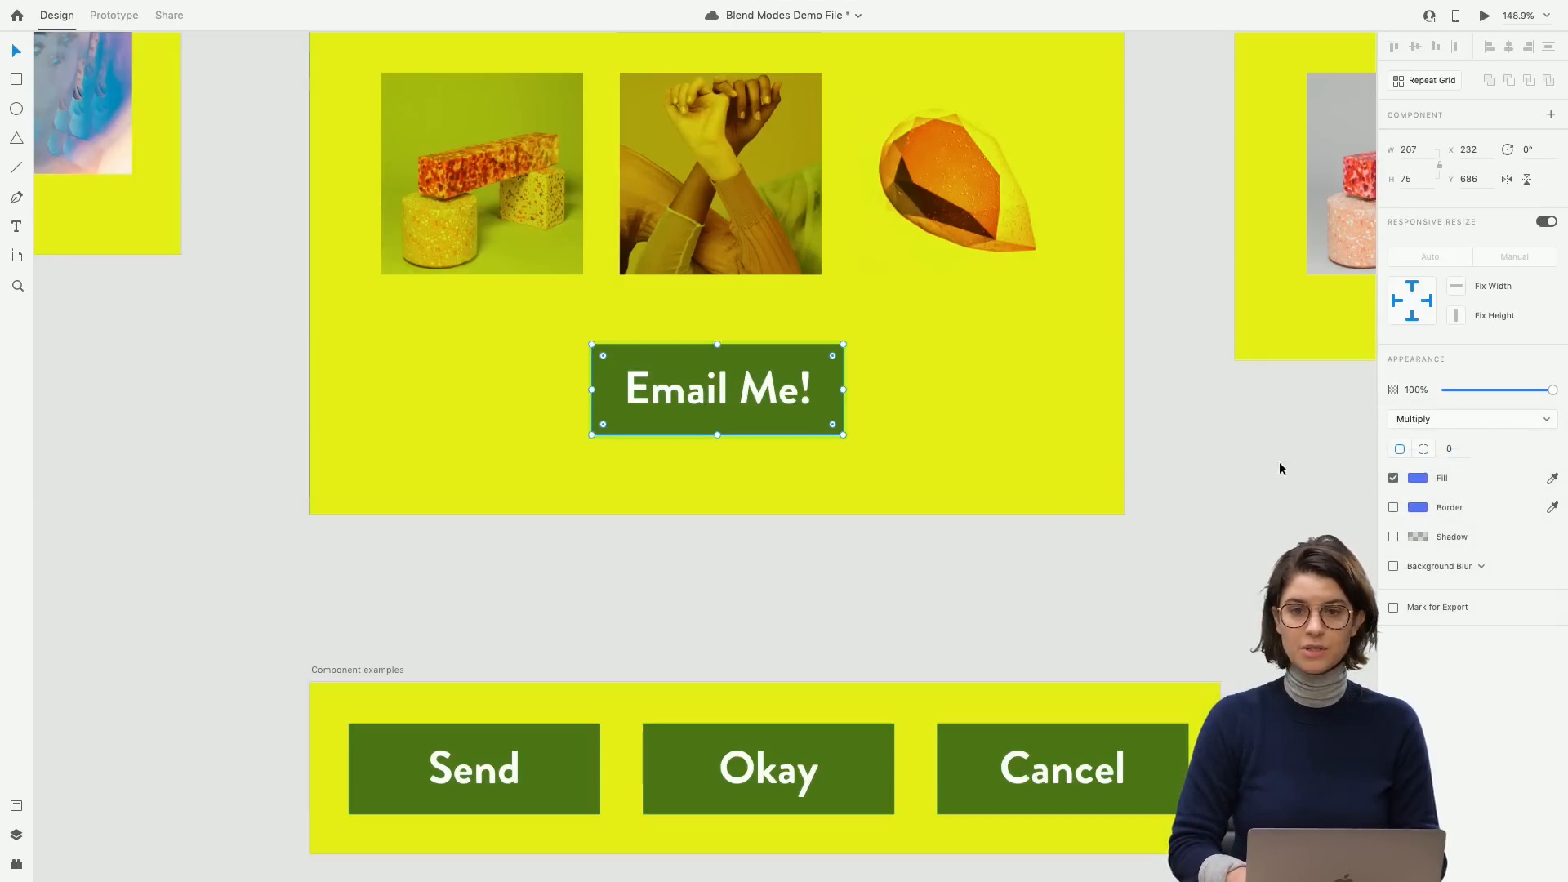
Check the buttons on the Component examples artboard, undo the Multiply blend mode and clear the selection.
left_click(1058, 545)
scroll(1058, 545, "down", 2)
scroll(1058, 545, "right", 2)
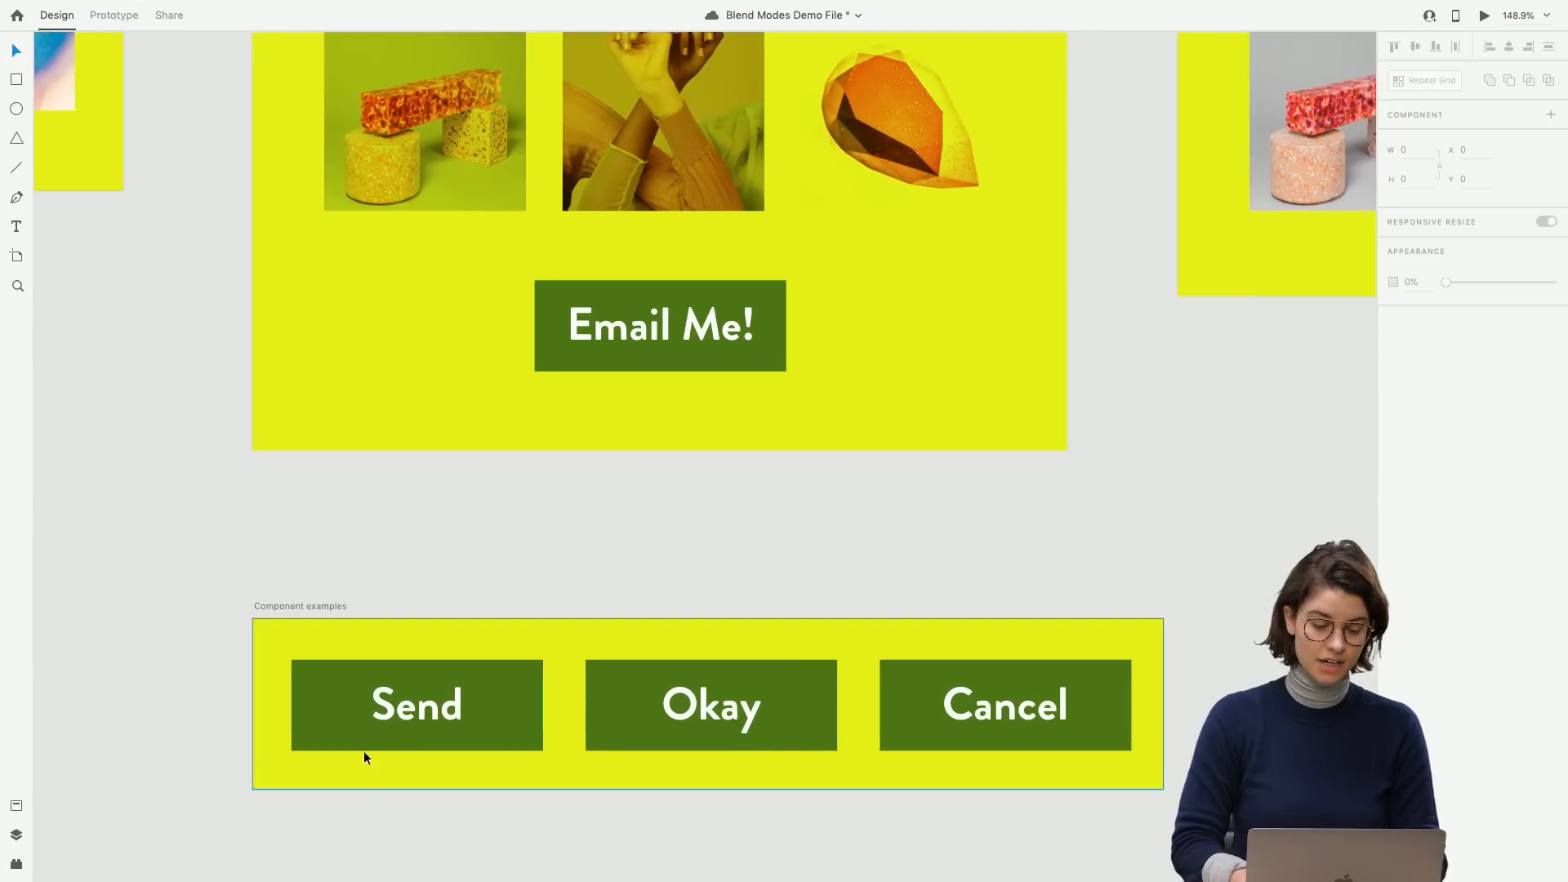
key("ctrl+z")
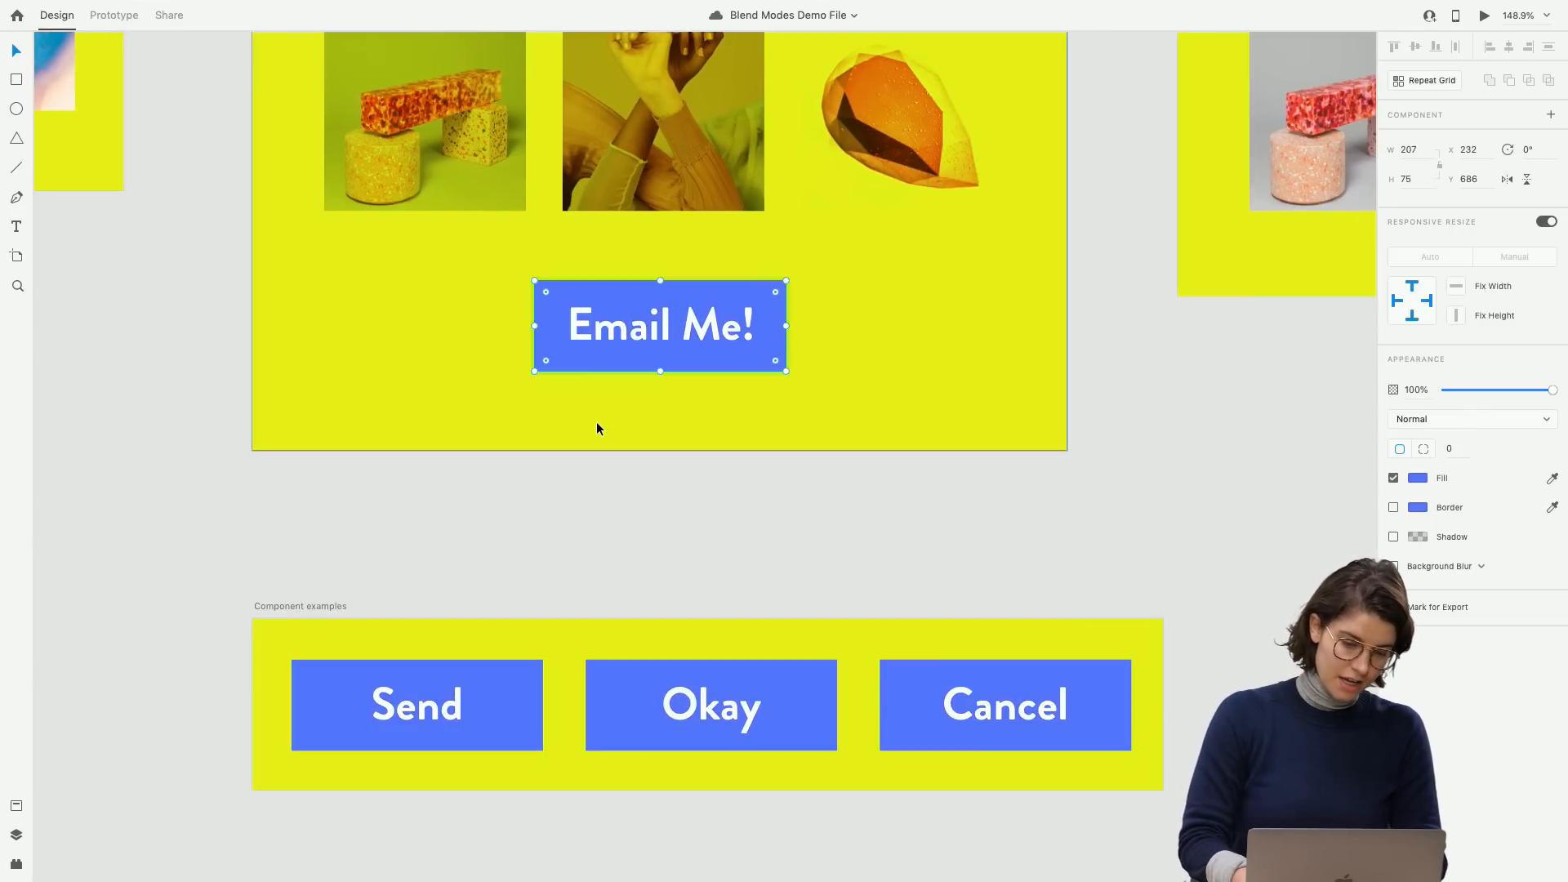
left_click(574, 413)
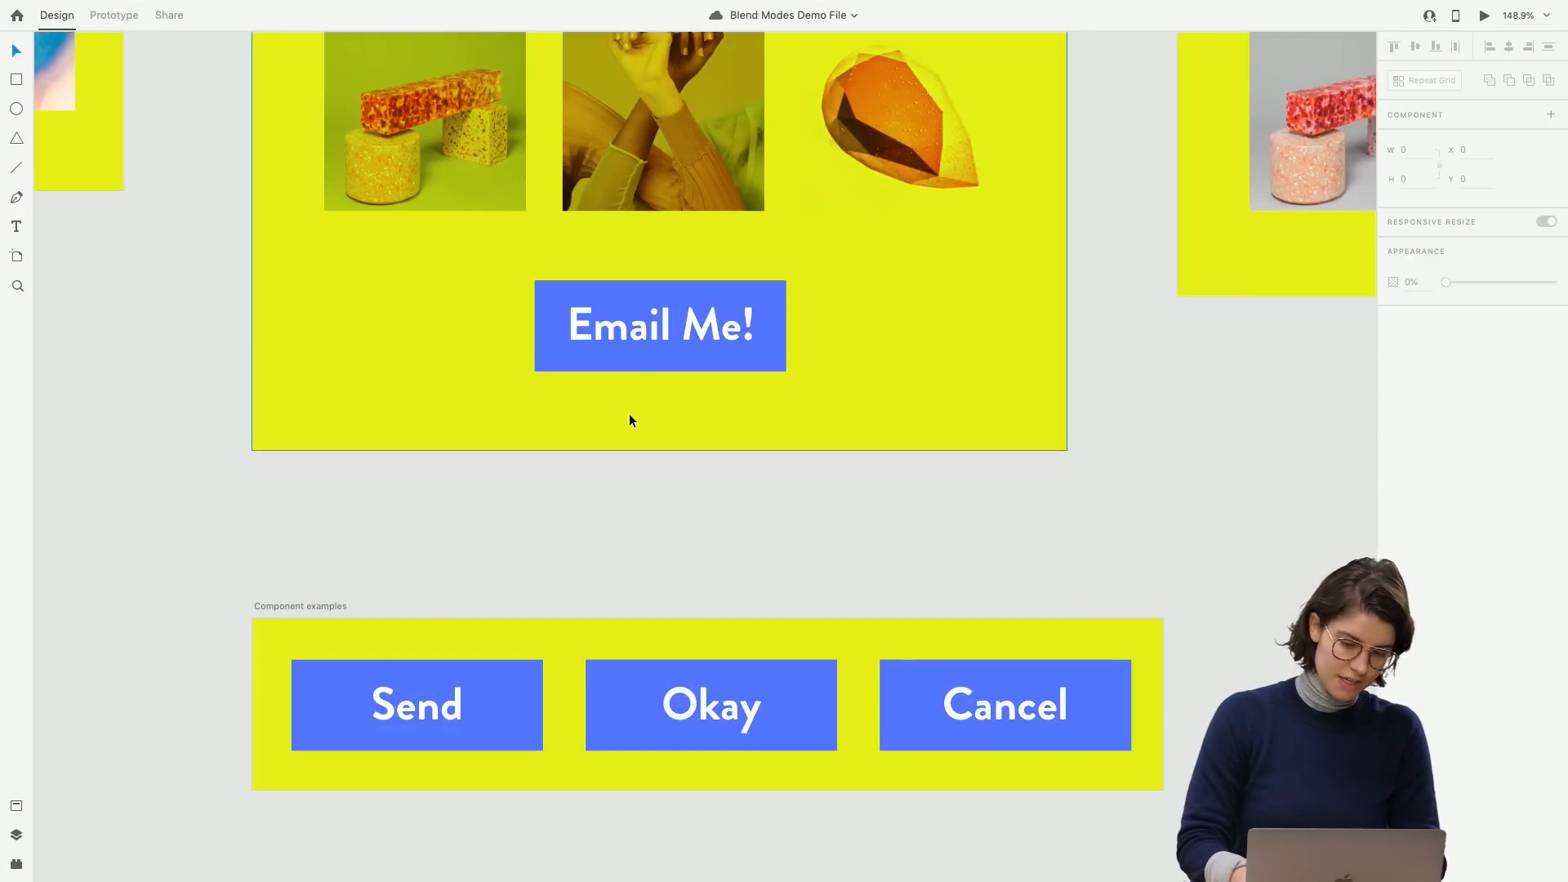
Select the Email Me! master component and the Send instance, and examine the component marker at the instance's corner.
left_click(634, 349)
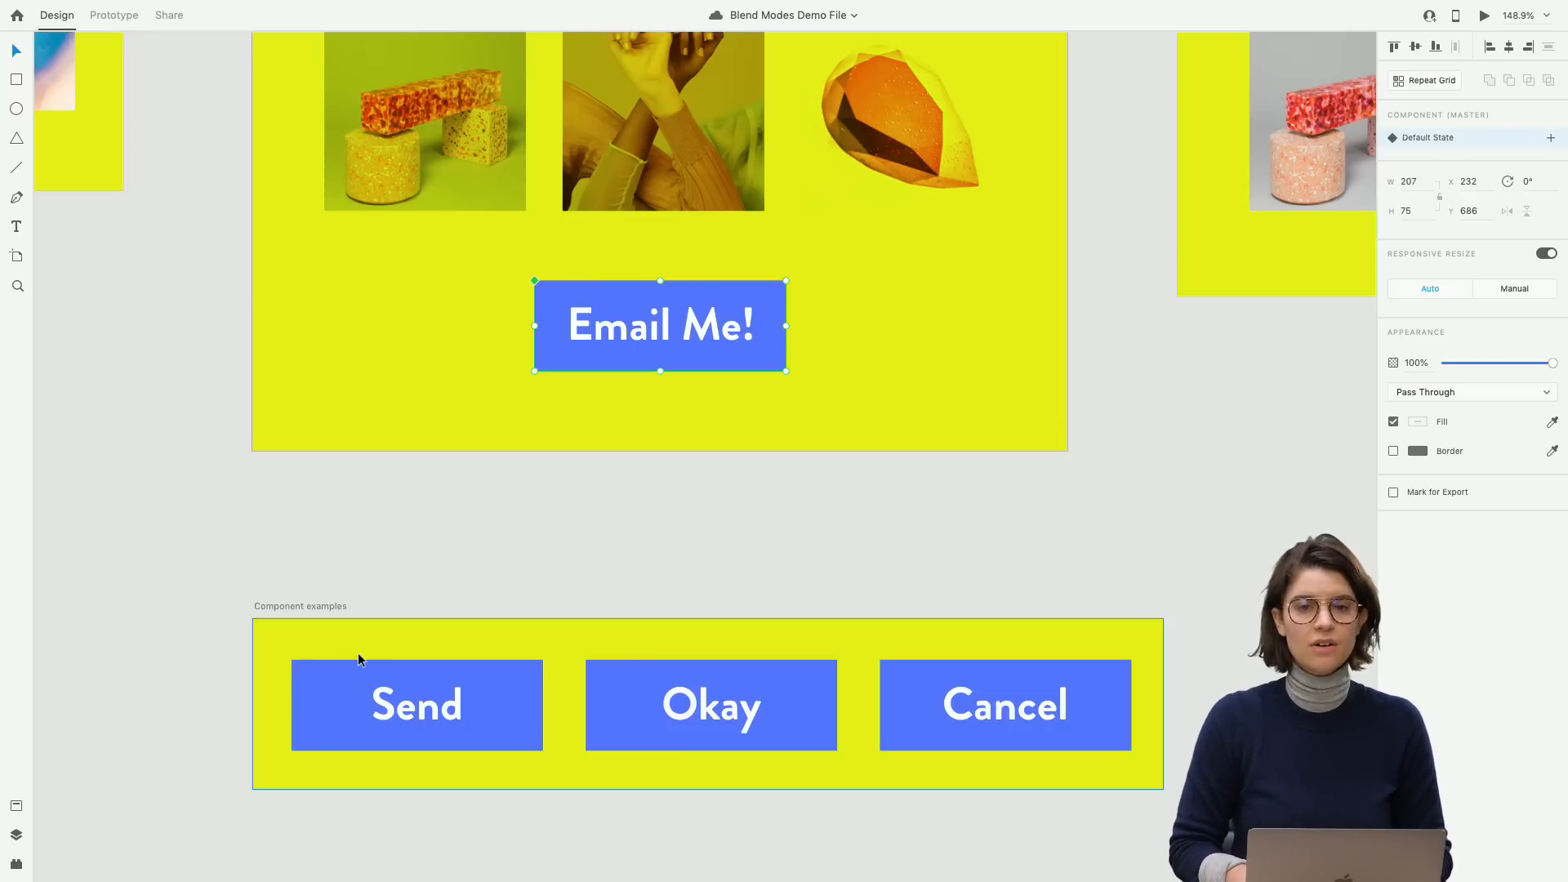
left_click(339, 691)
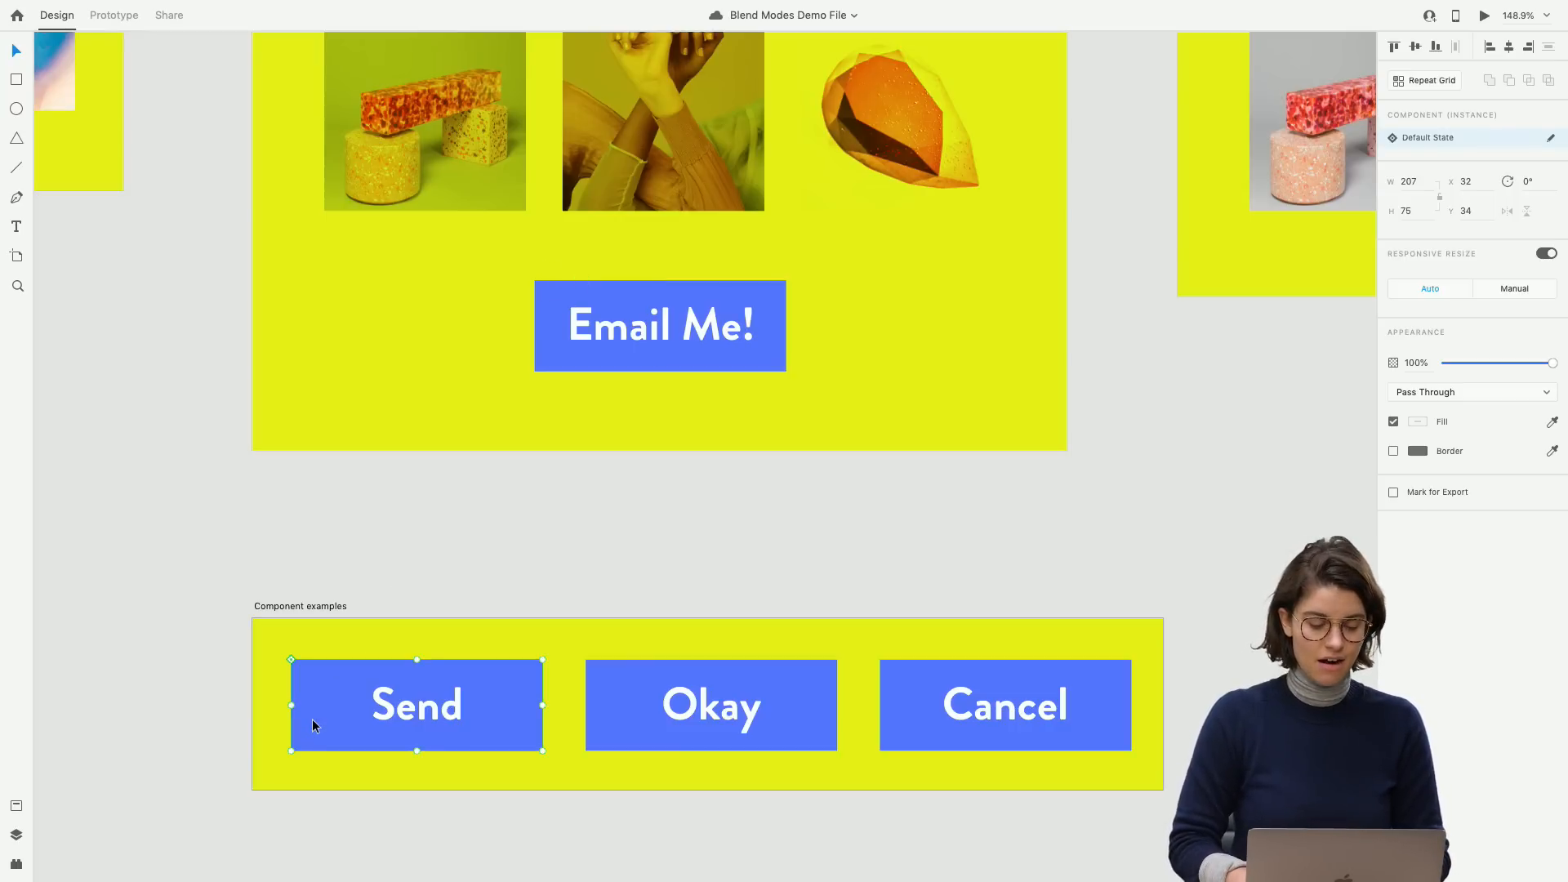
scroll(317, 709, "up", 5)
scroll(317, 709, "down", 2)
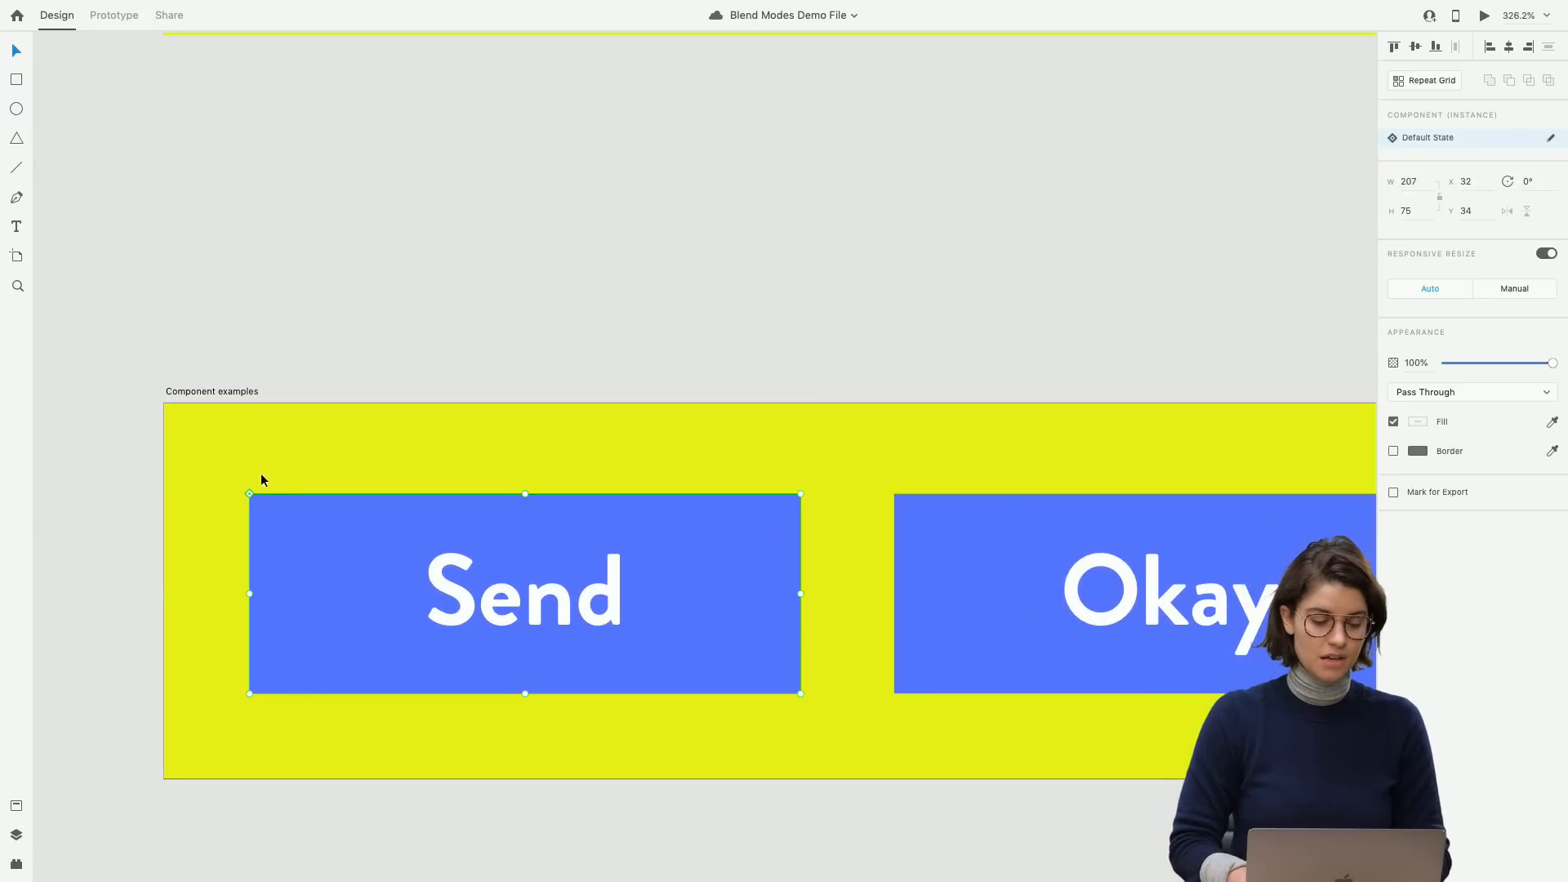
left_click(371, 385)
left_click(269, 532)
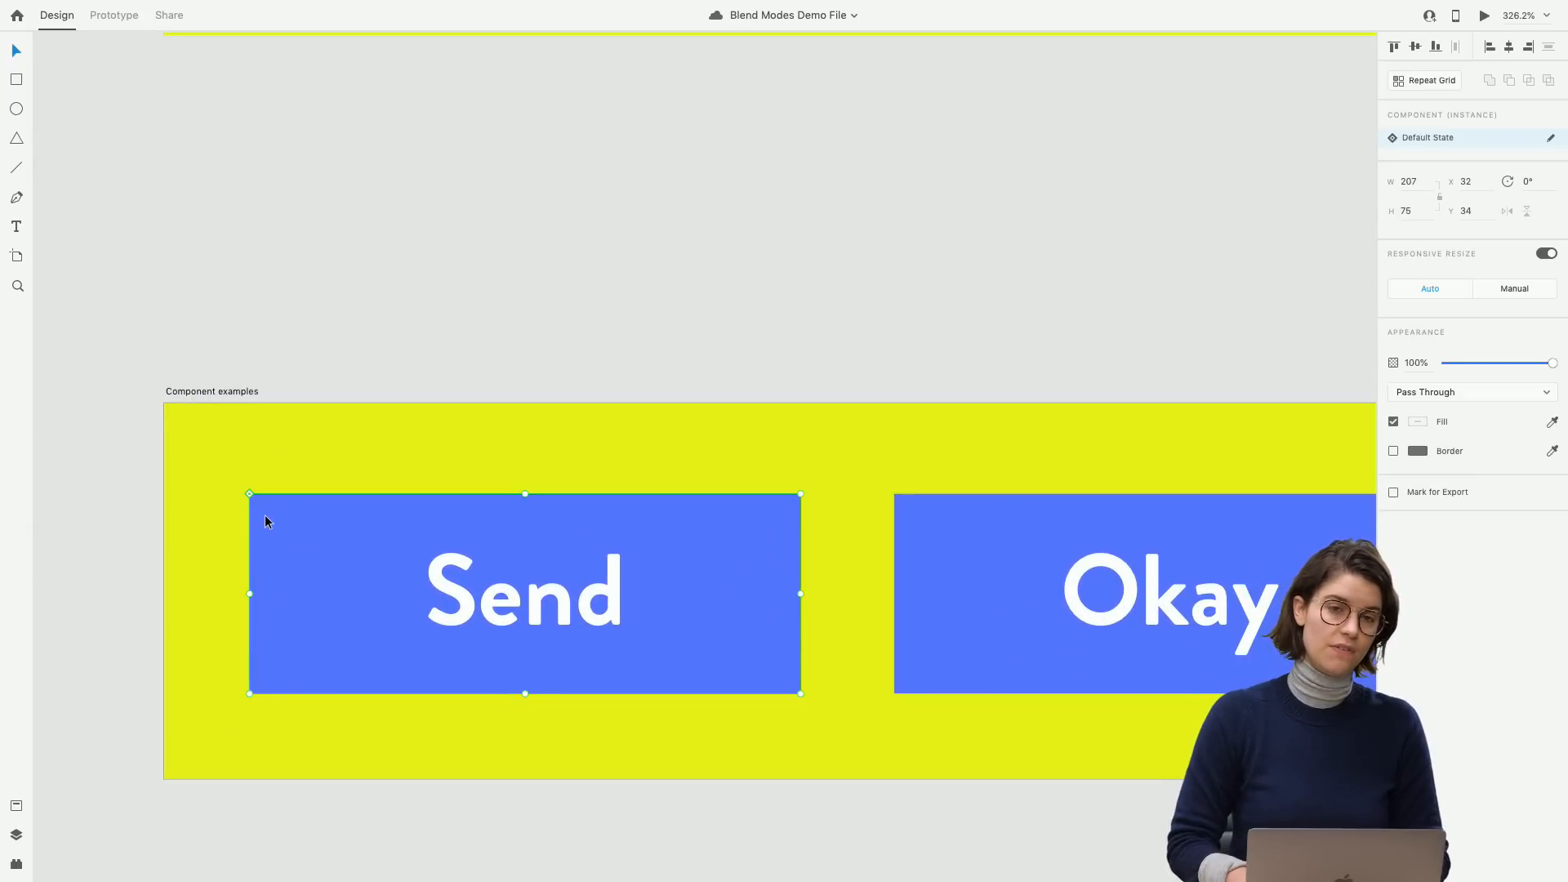
scroll(266, 521, "up", 10)
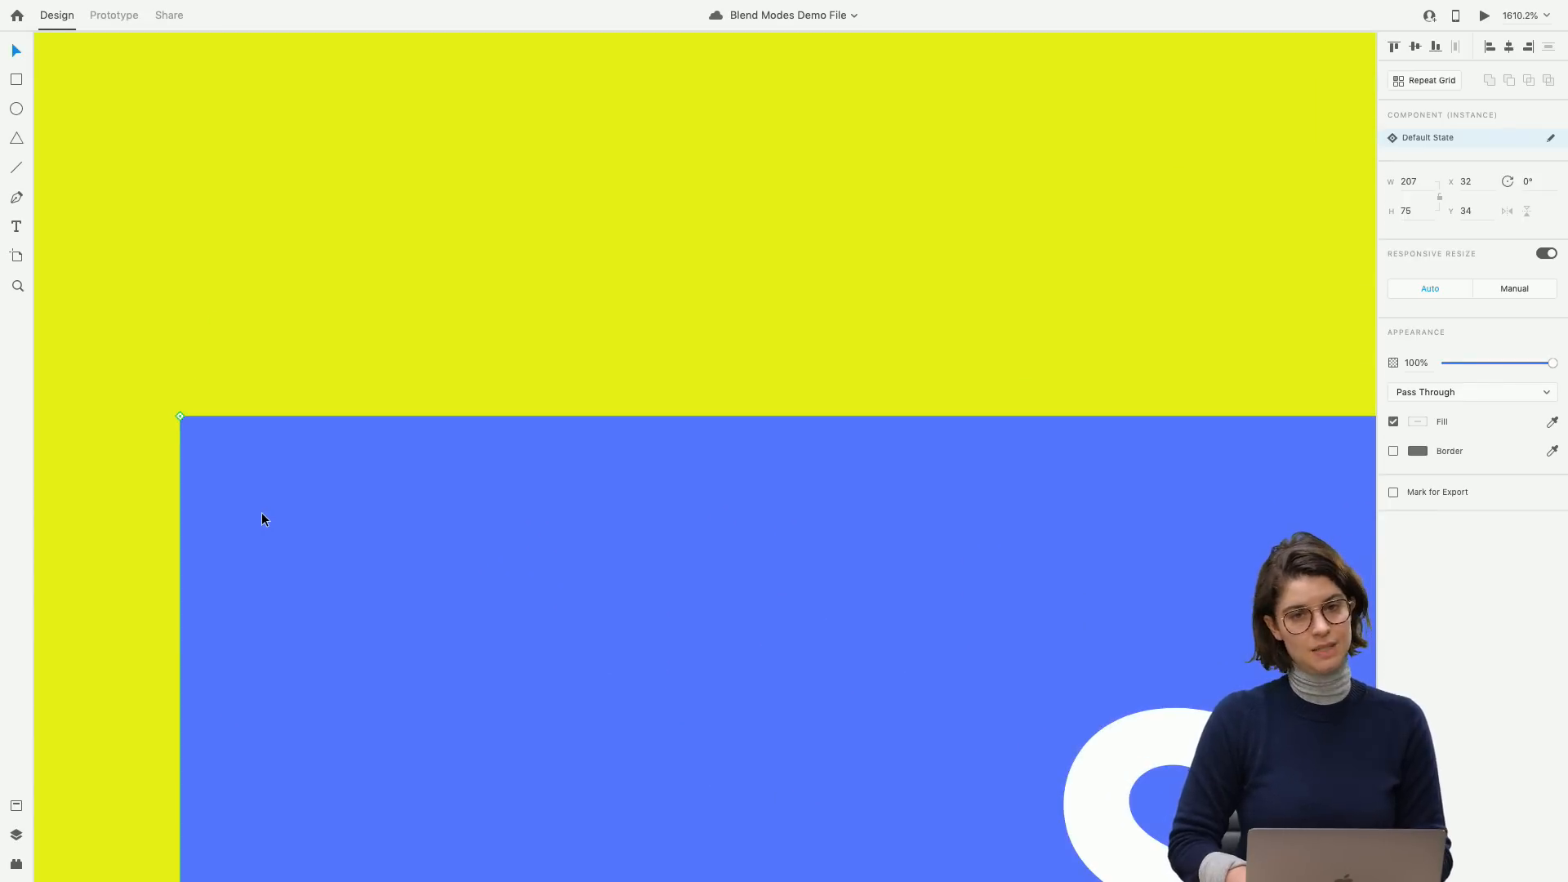
scroll(261, 519, "down", 8)
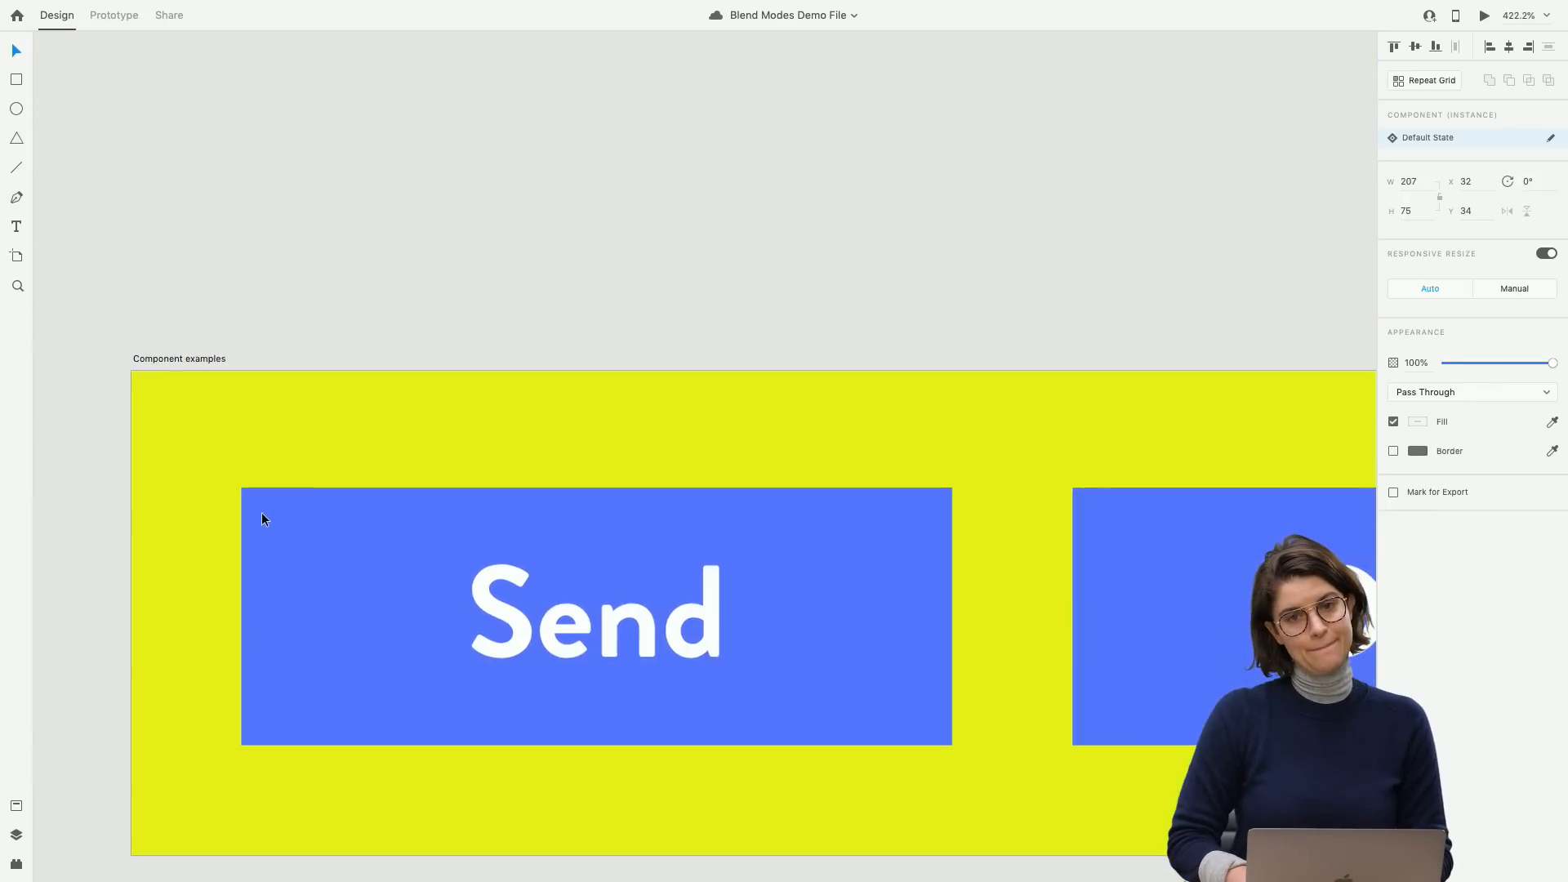
scroll(263, 517, "down", 1)
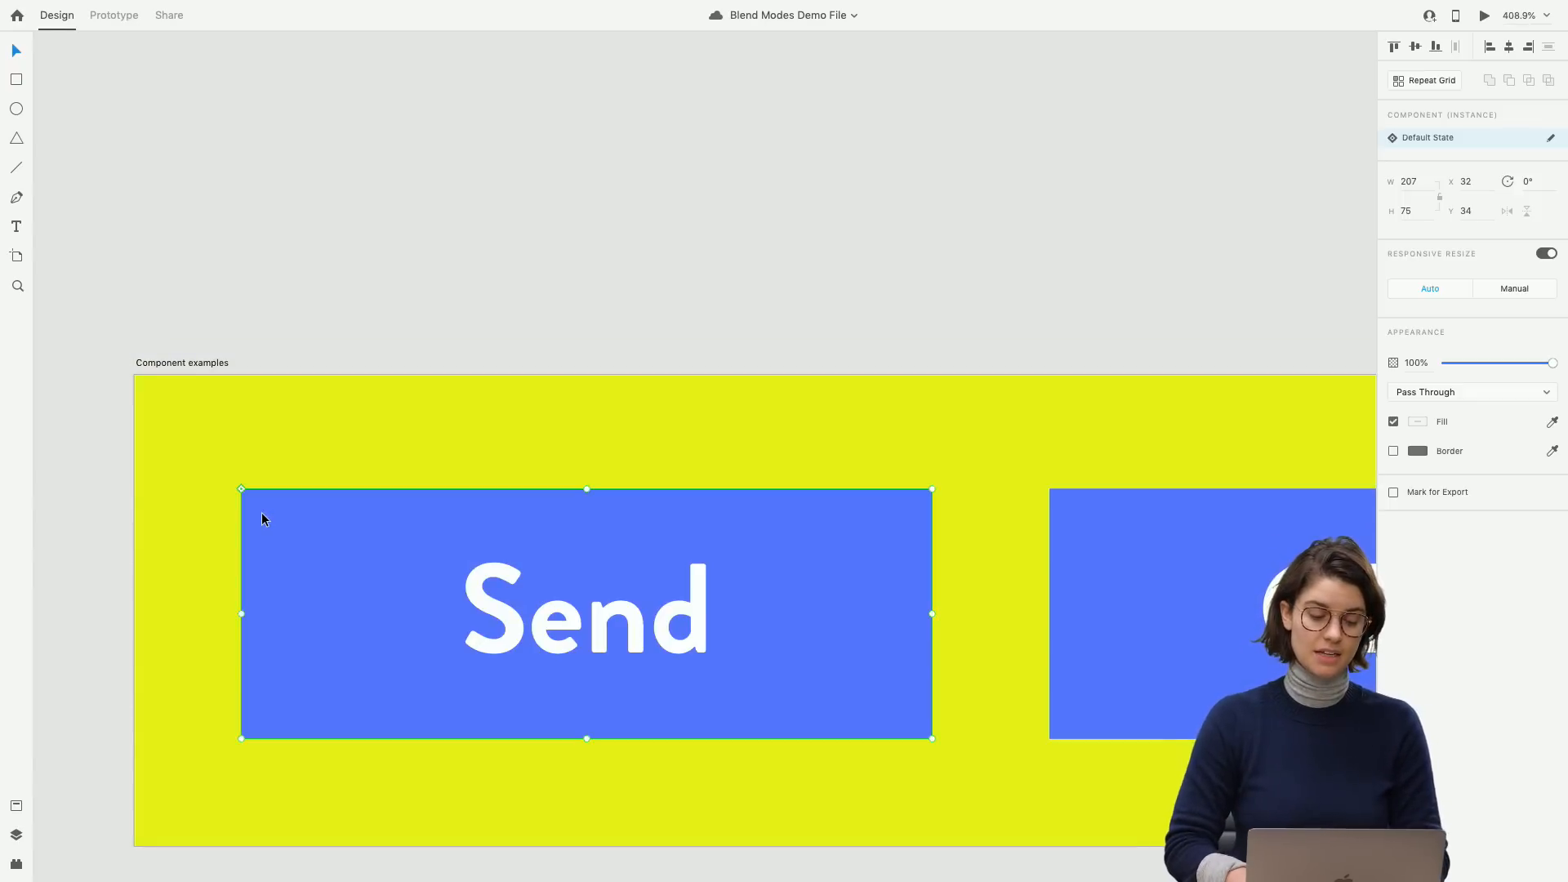
Select the background rectangle inside the Email Me! master component and try the Multiply and Color Burn blend modes on it.
scroll(263, 519, "down", 3)
left_click(601, 183)
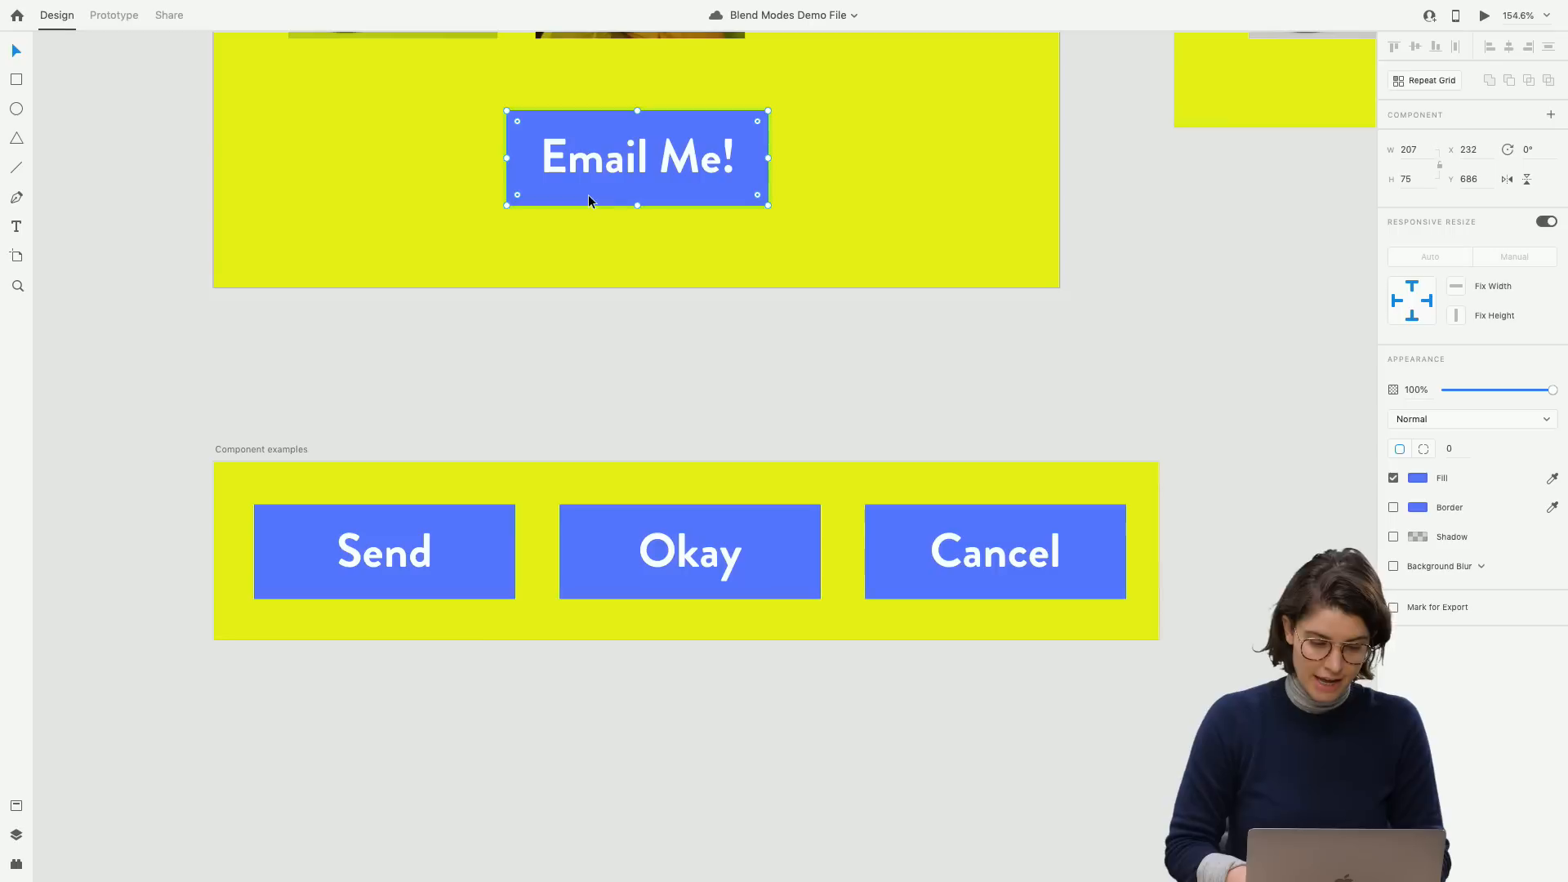
left_click(1427, 419)
left_click(1413, 455)
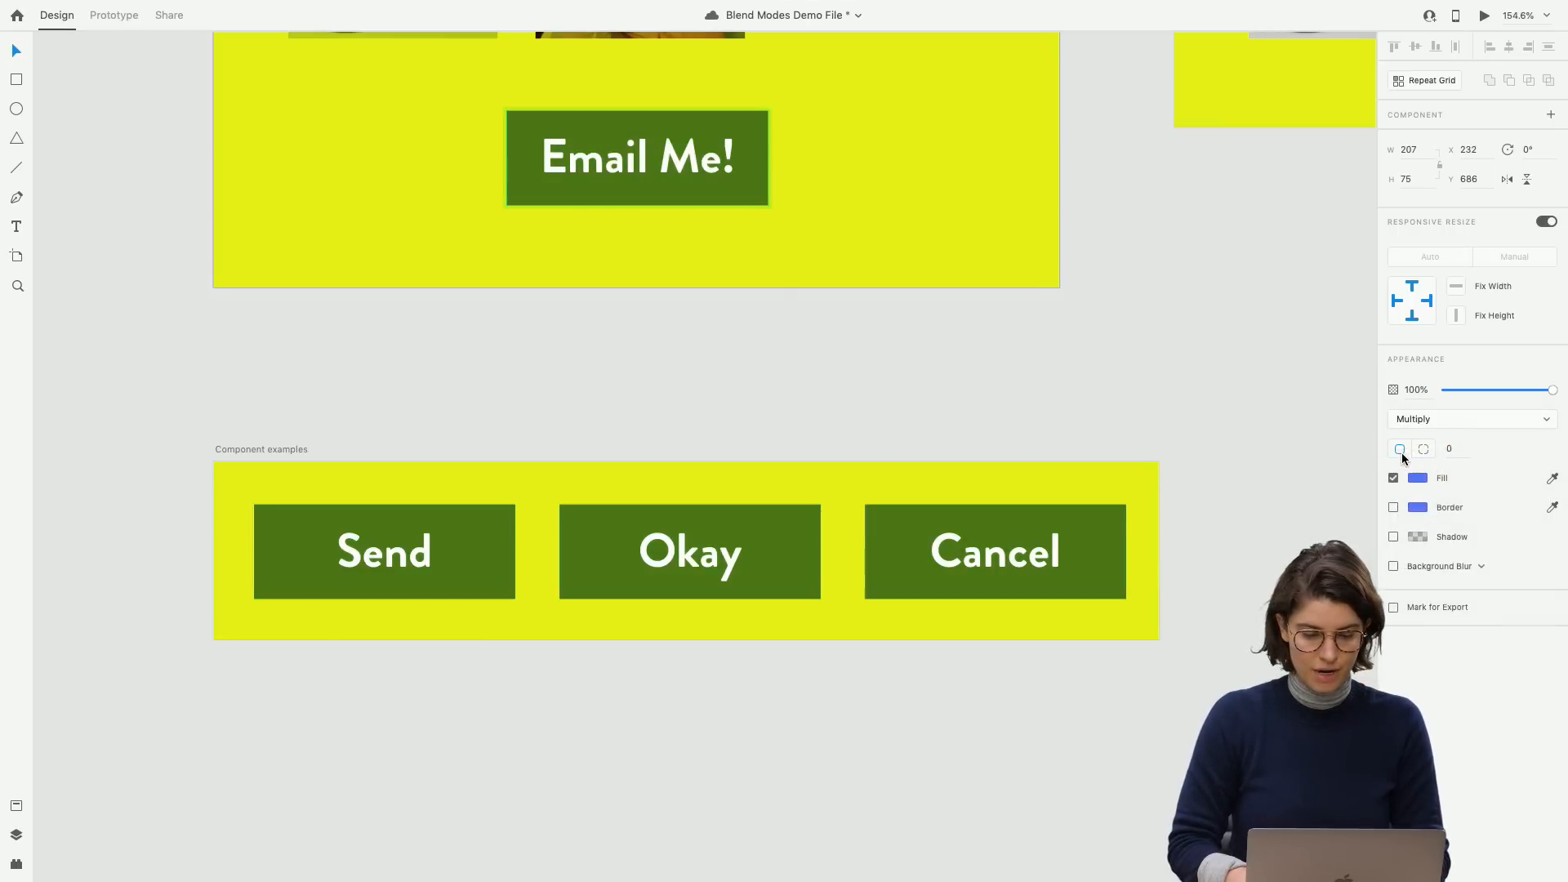
left_click(1453, 423)
left_click(1438, 429)
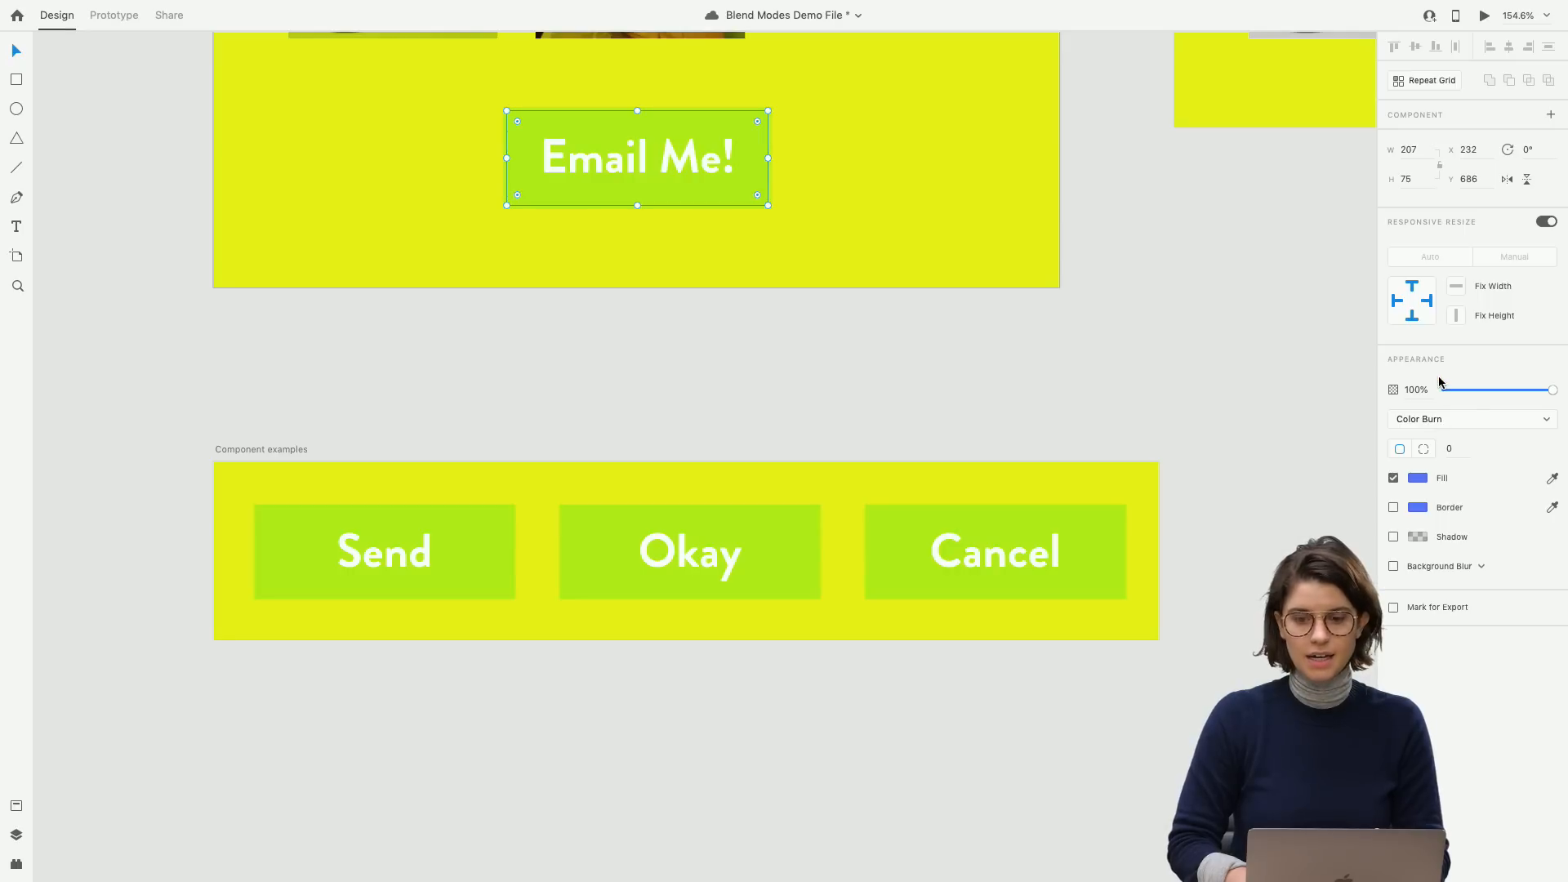
Try the Lighten, Screen and Overlay blend modes on the Email Me! component's background rectangle.
left_click(1429, 418)
left_click(1403, 441)
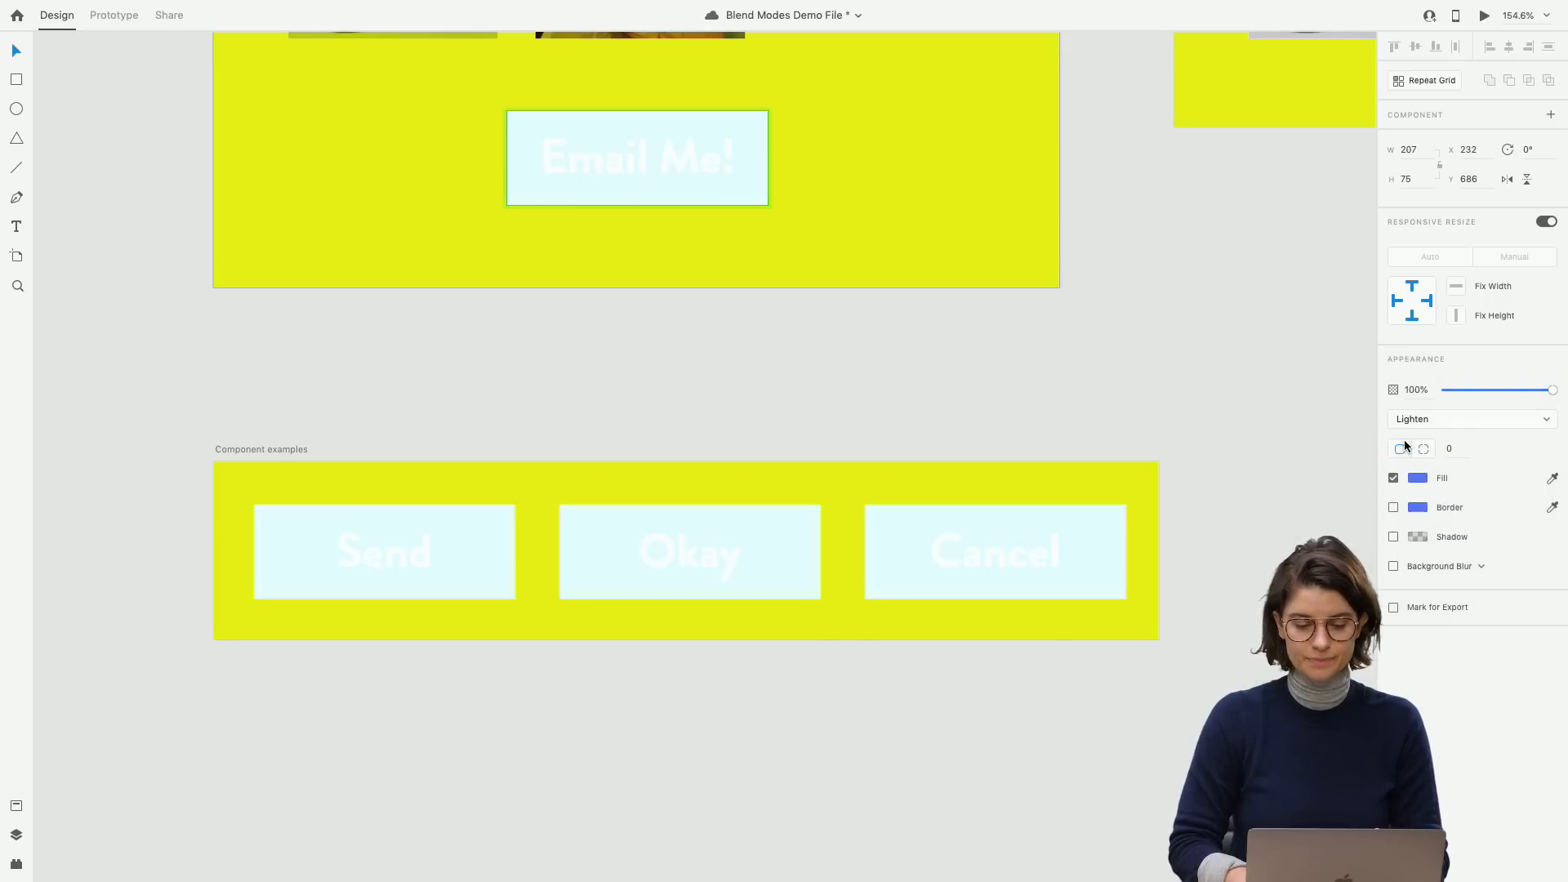
left_click(1428, 410)
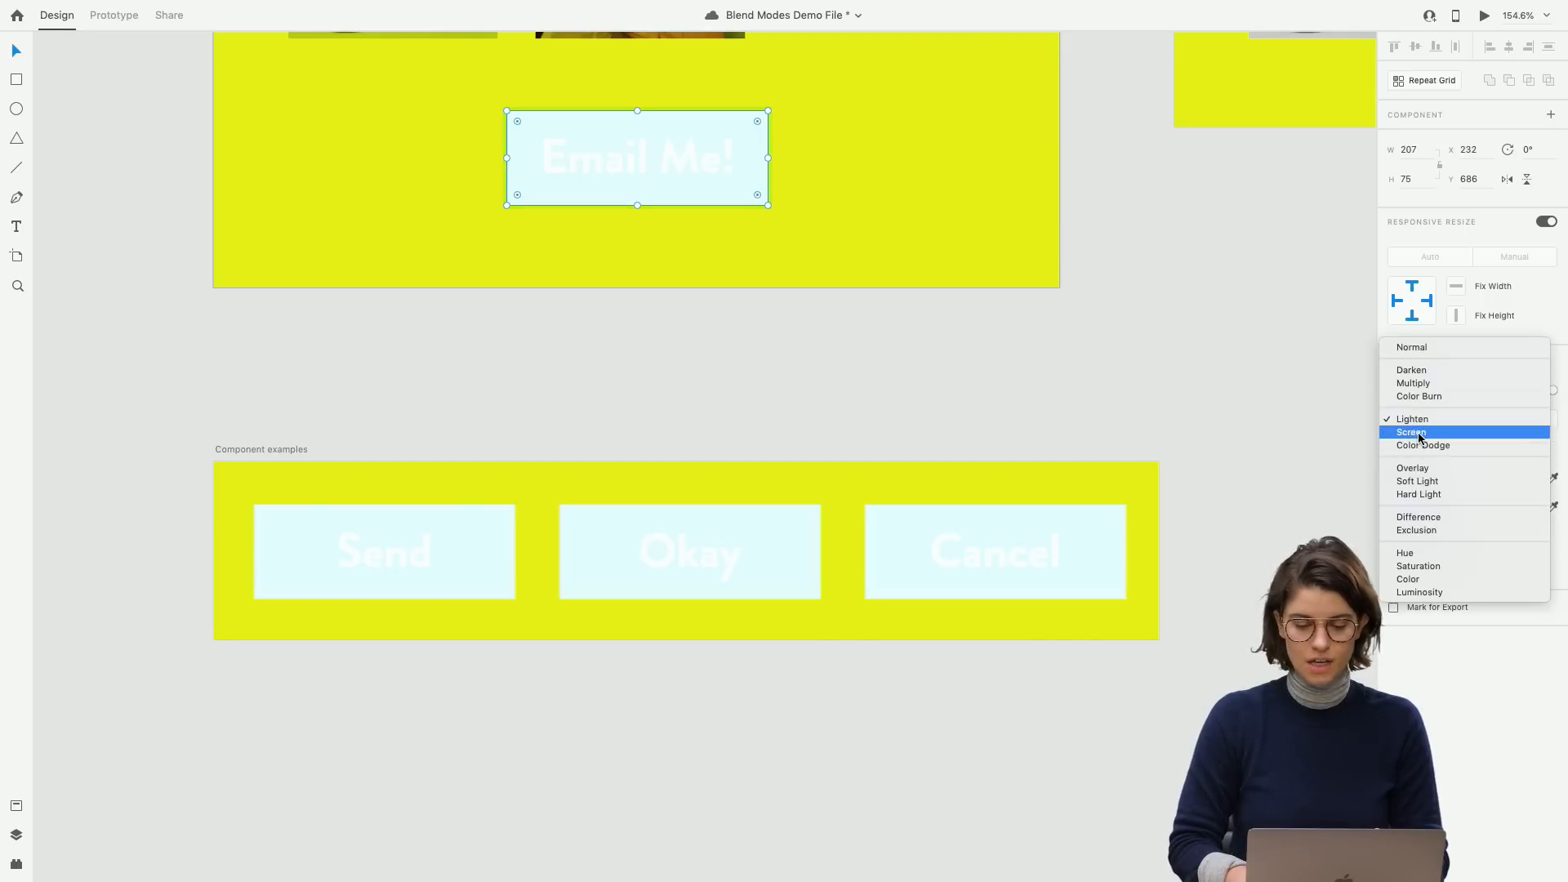
left_click(1418, 431)
left_click(1439, 420)
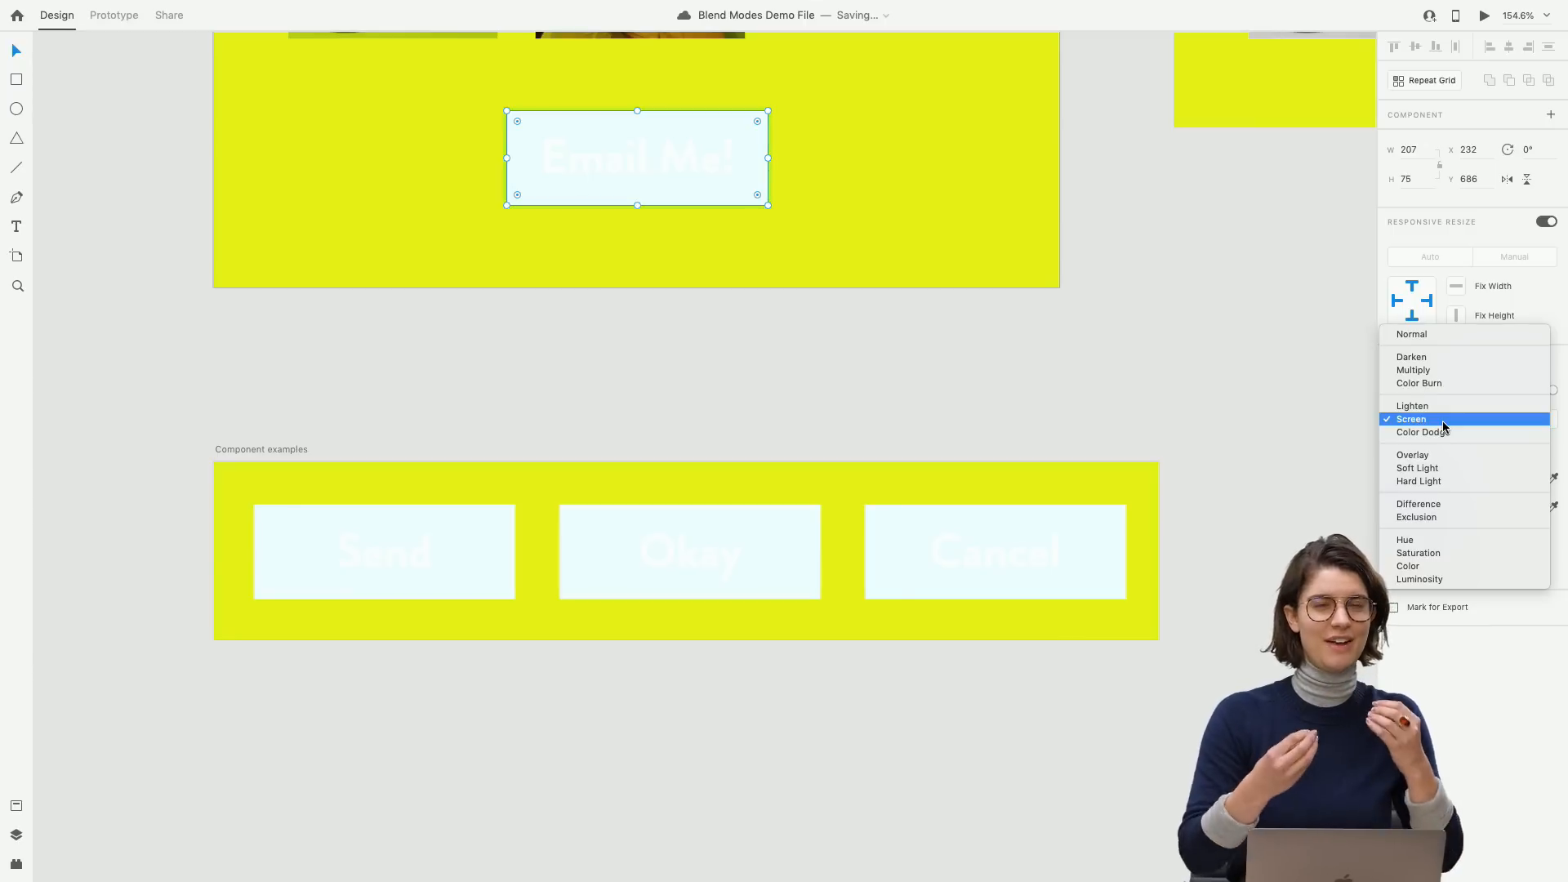
left_click(1434, 454)
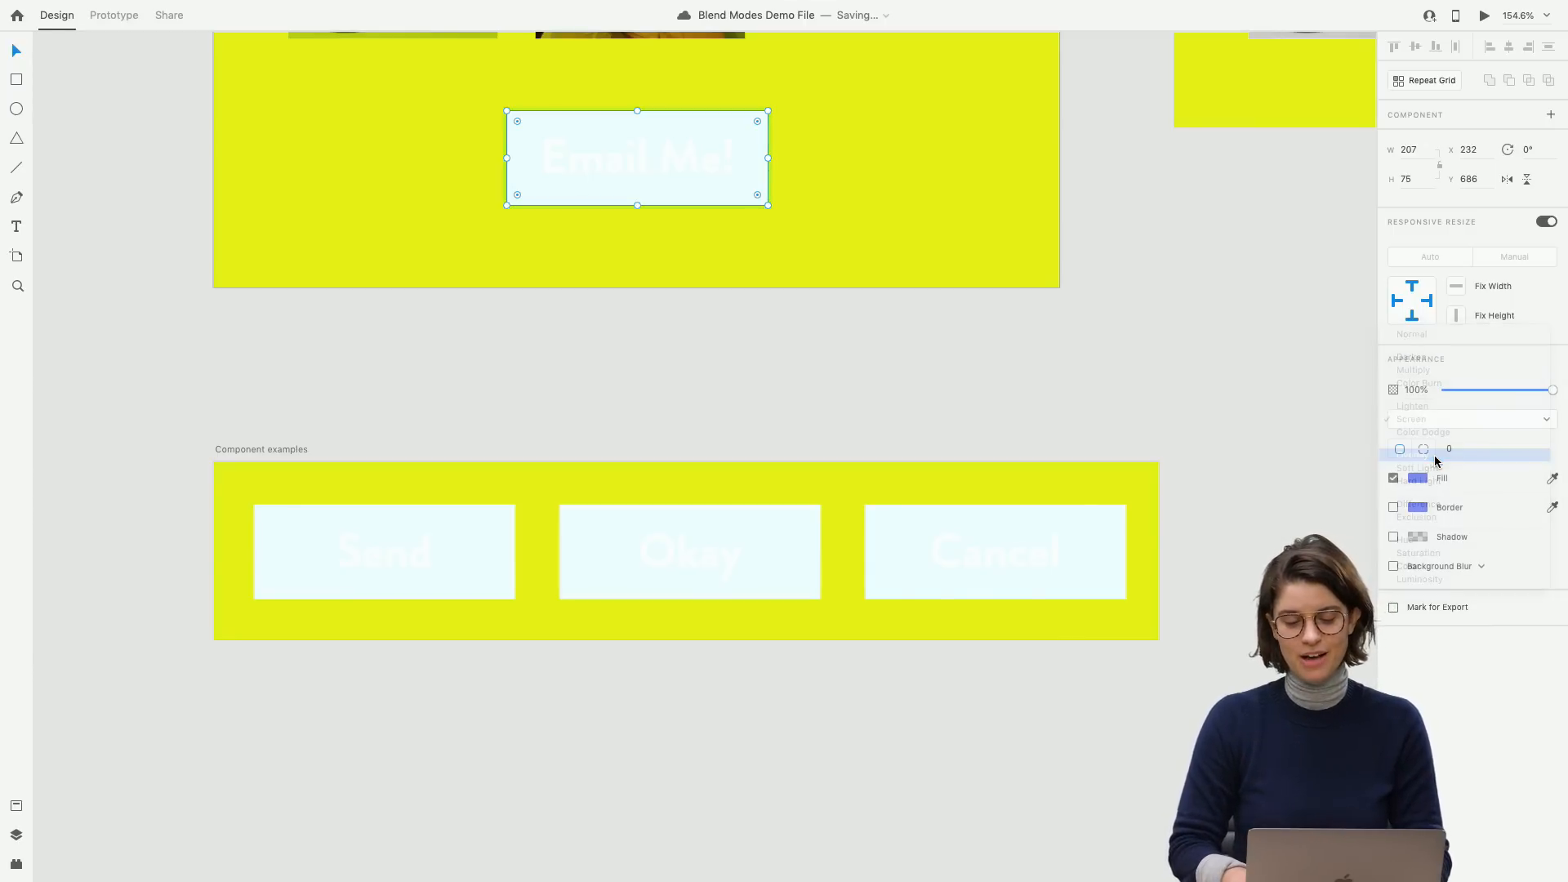
Set the blend mode of the Email Me! component's background rectangle to Difference and deselect it.
left_click(1419, 419)
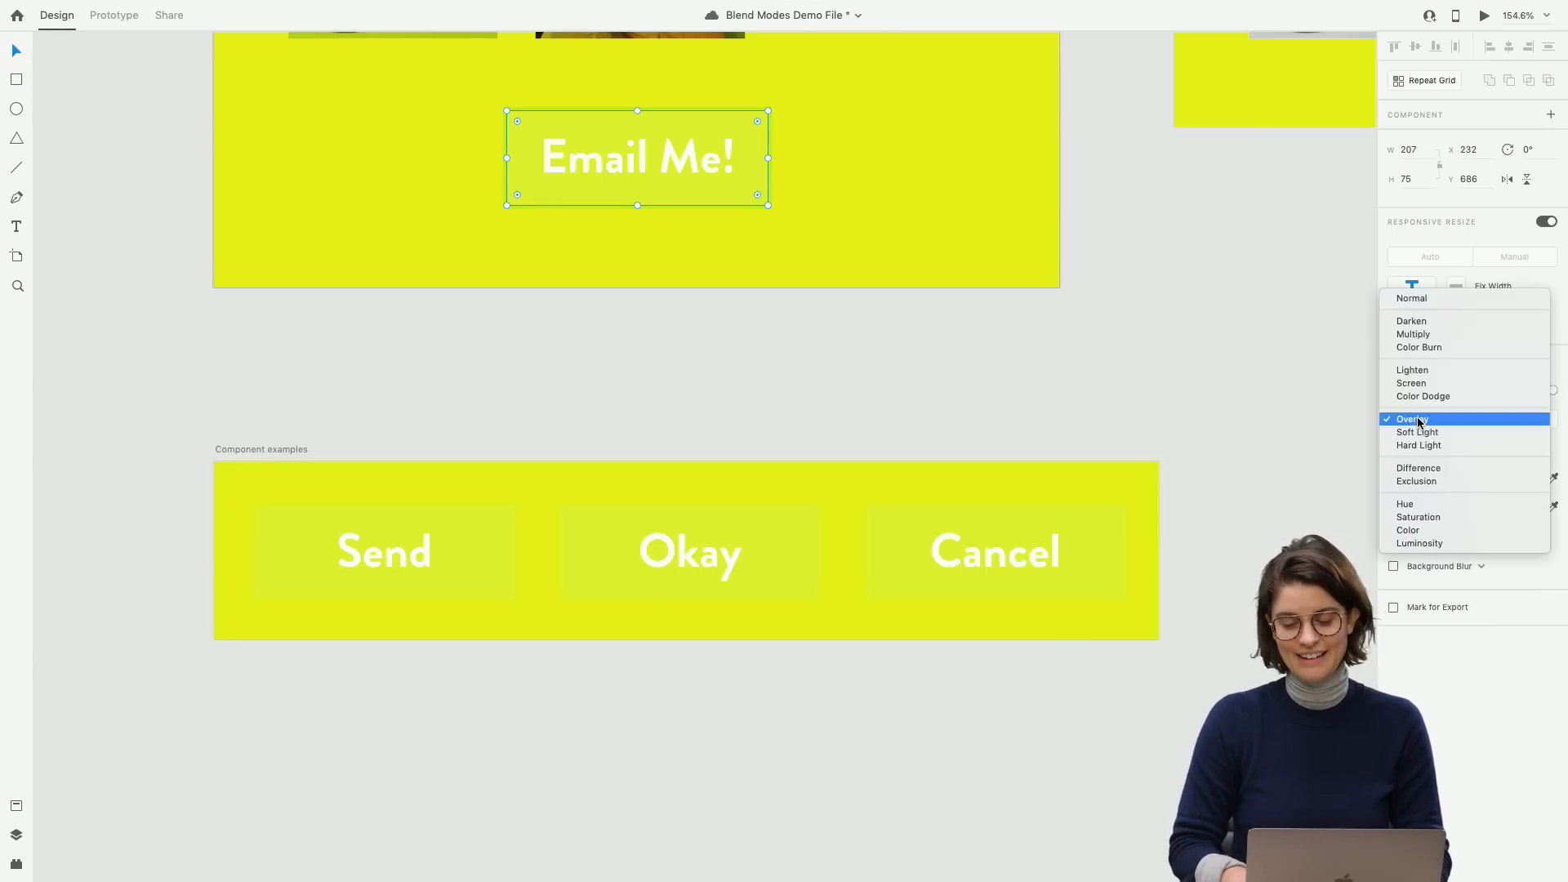
left_click(1406, 468)
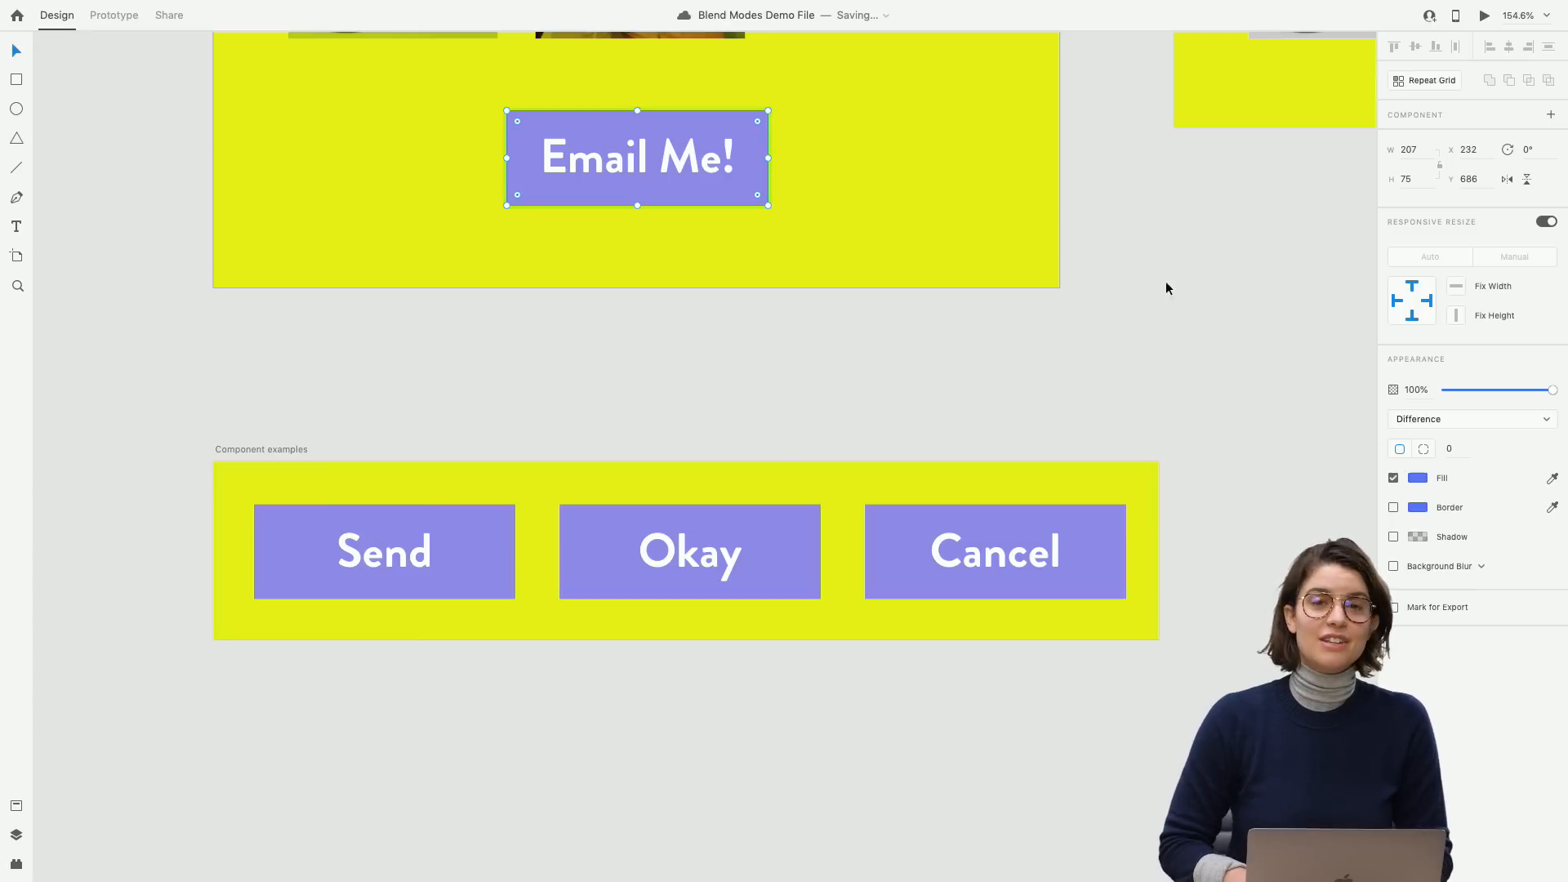
left_click(1109, 291)
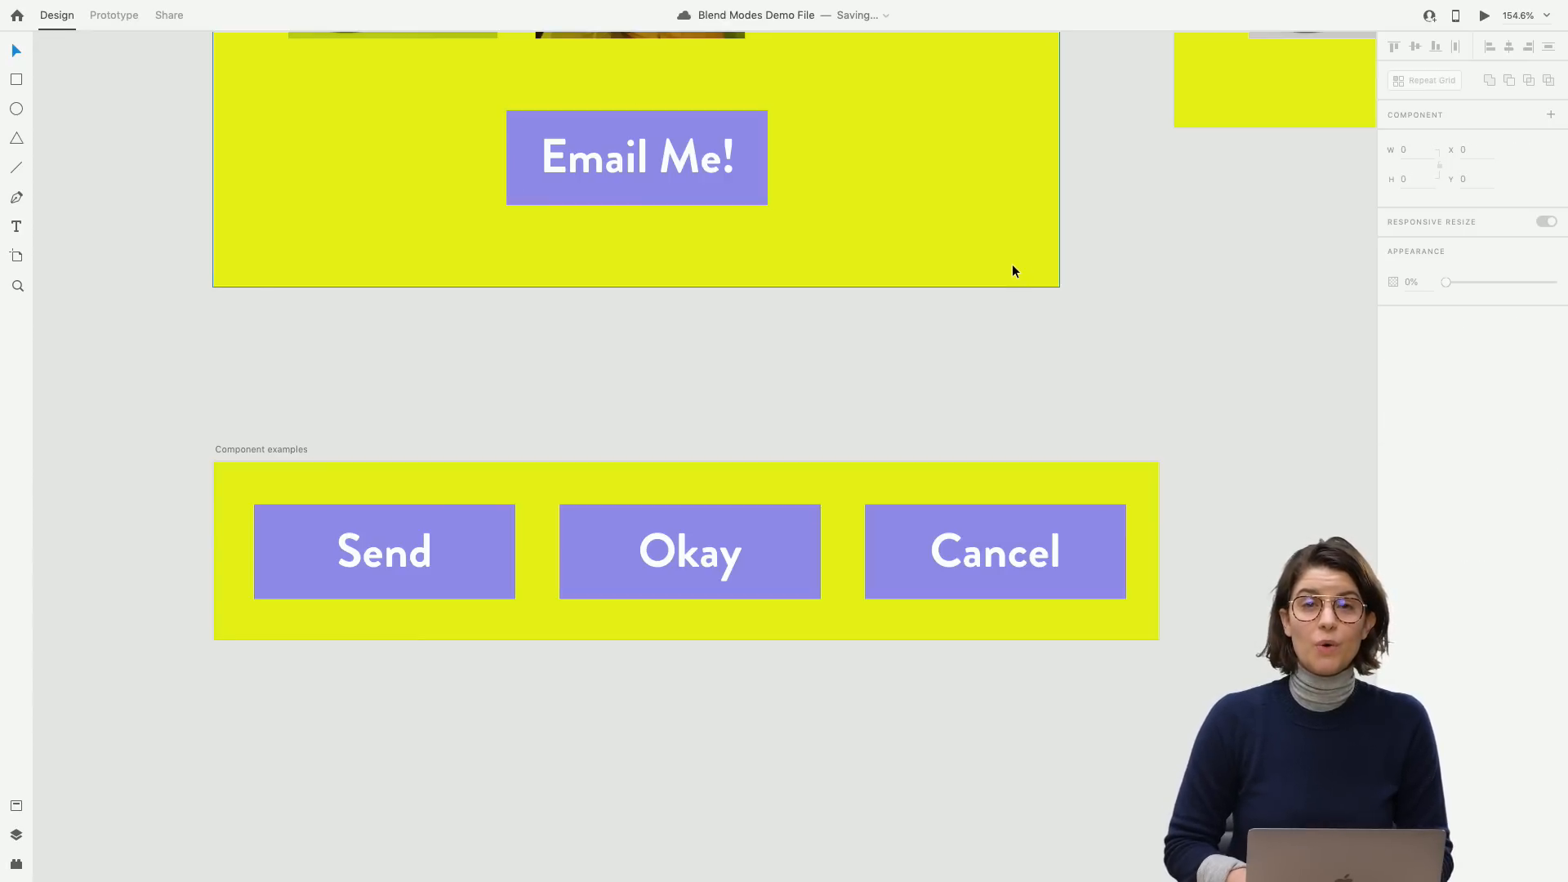
Check the blend mode of the Email Me! component's background and compare the button with the instances on the Component examples artboard.
scroll(911, 348, "left", 2)
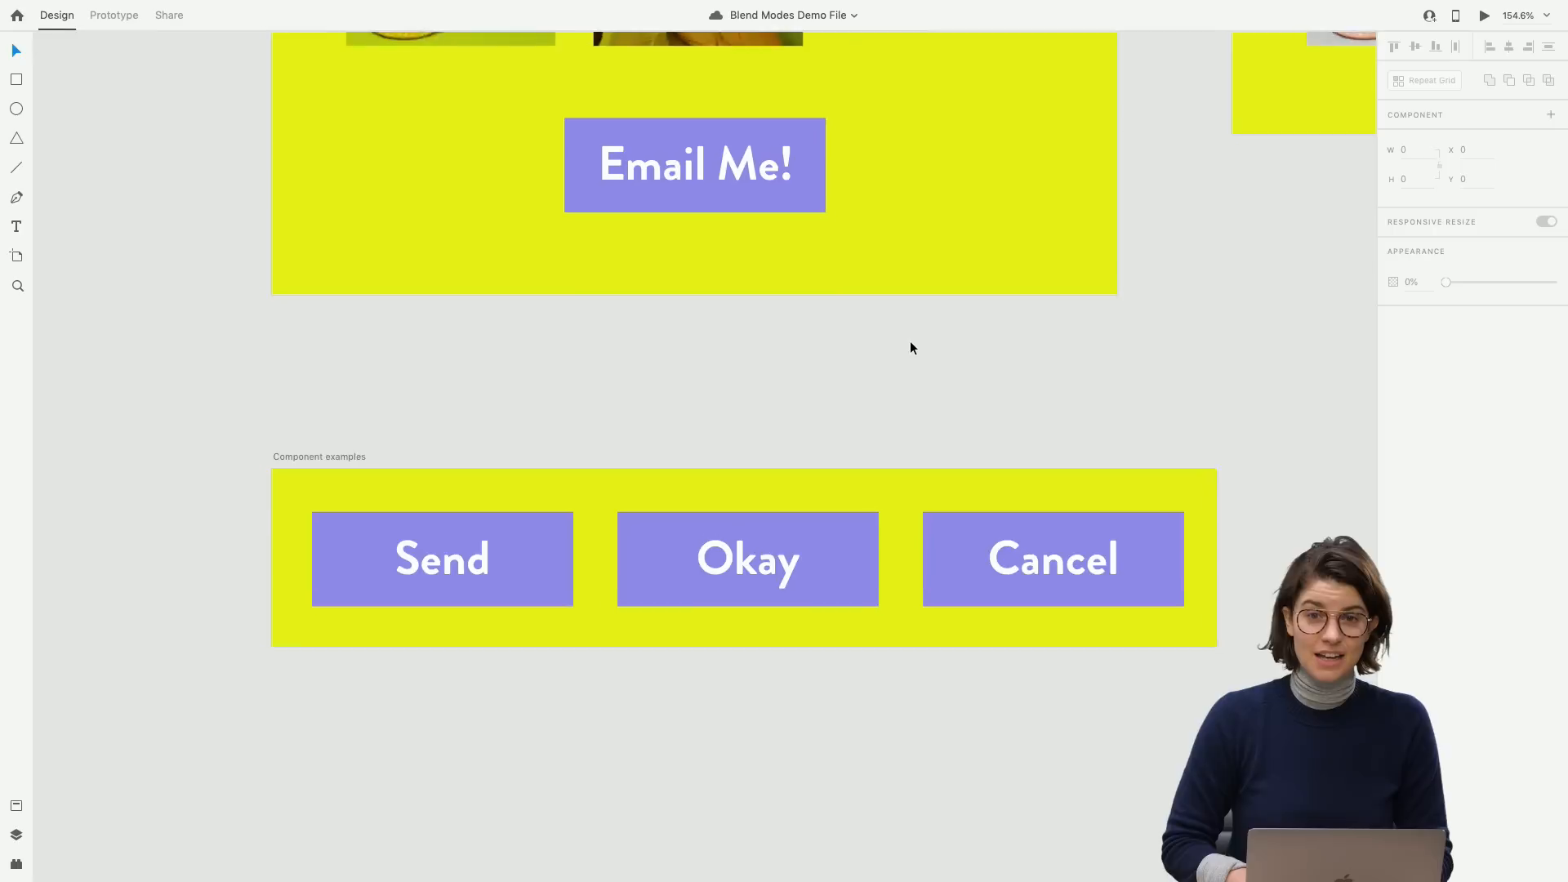
scroll(911, 348, "up", 2)
left_click(839, 250)
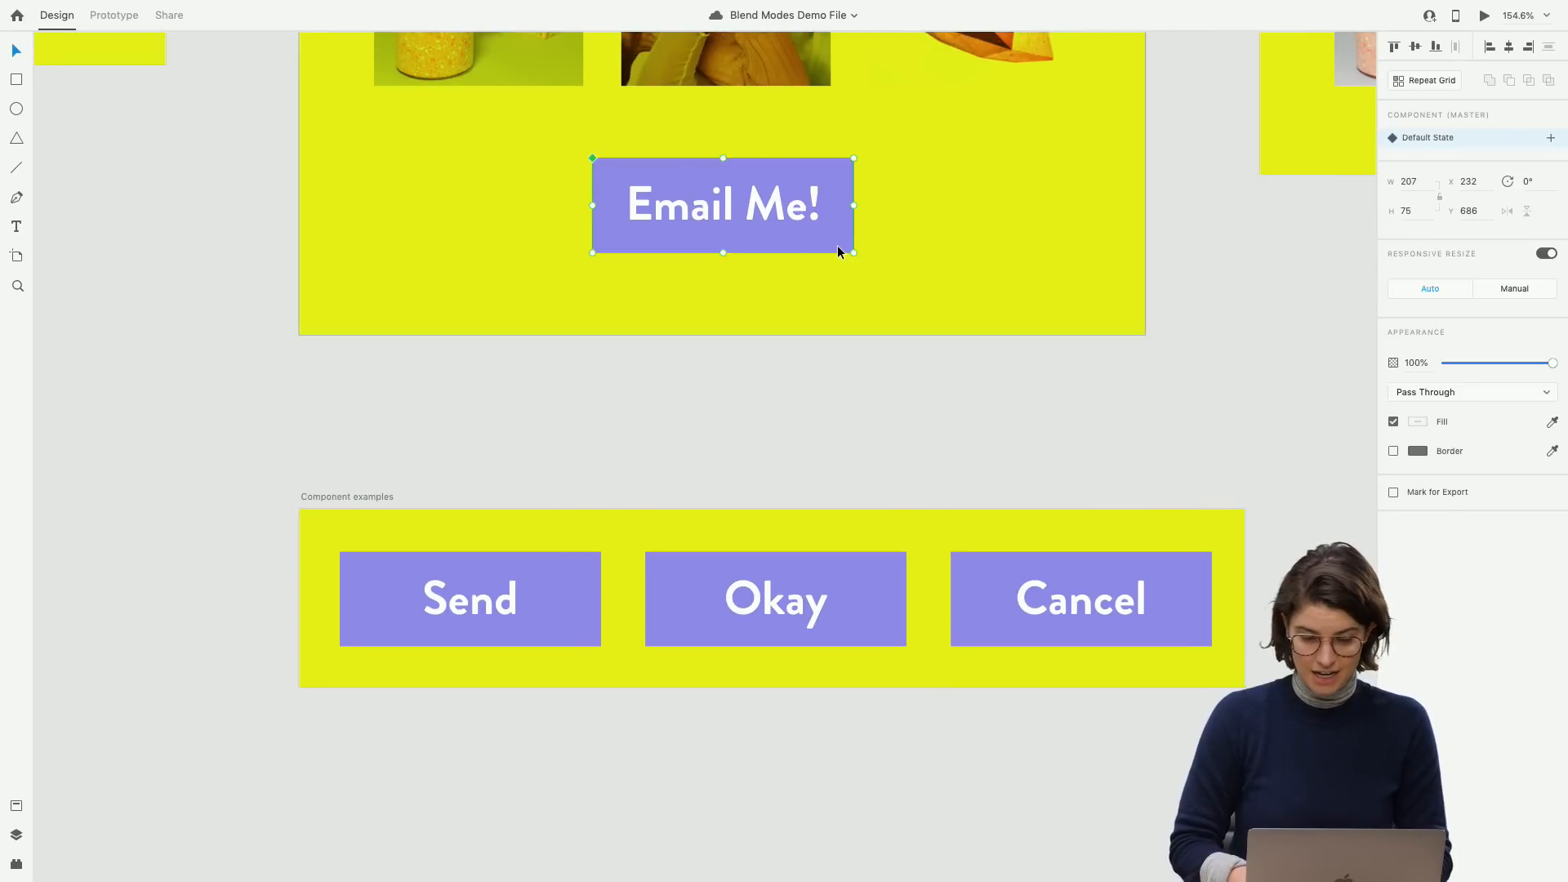
double_click(839, 250)
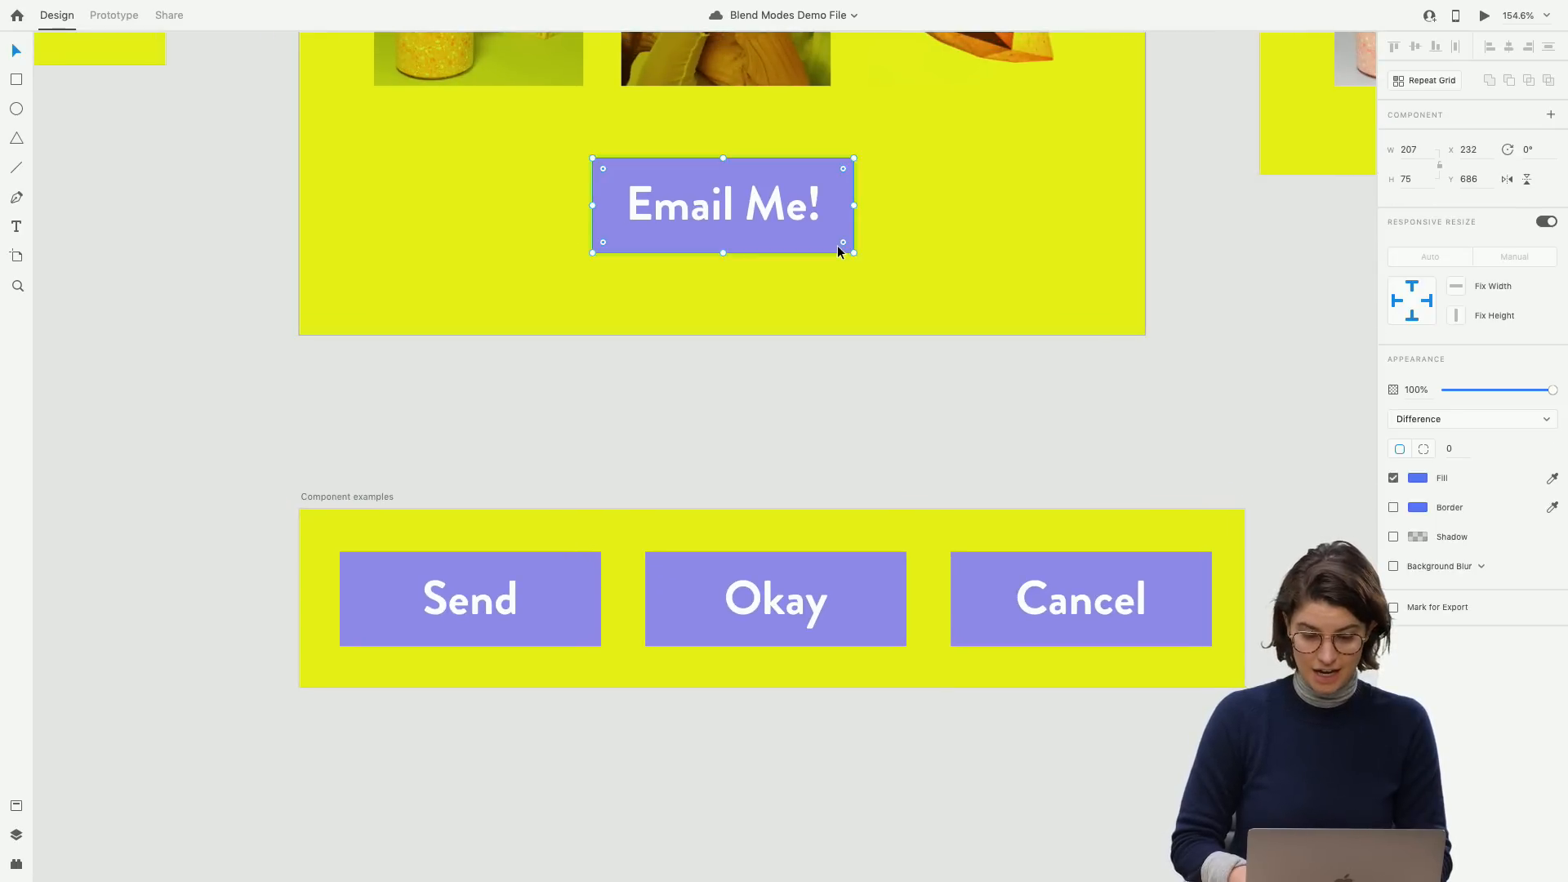
left_click(758, 441)
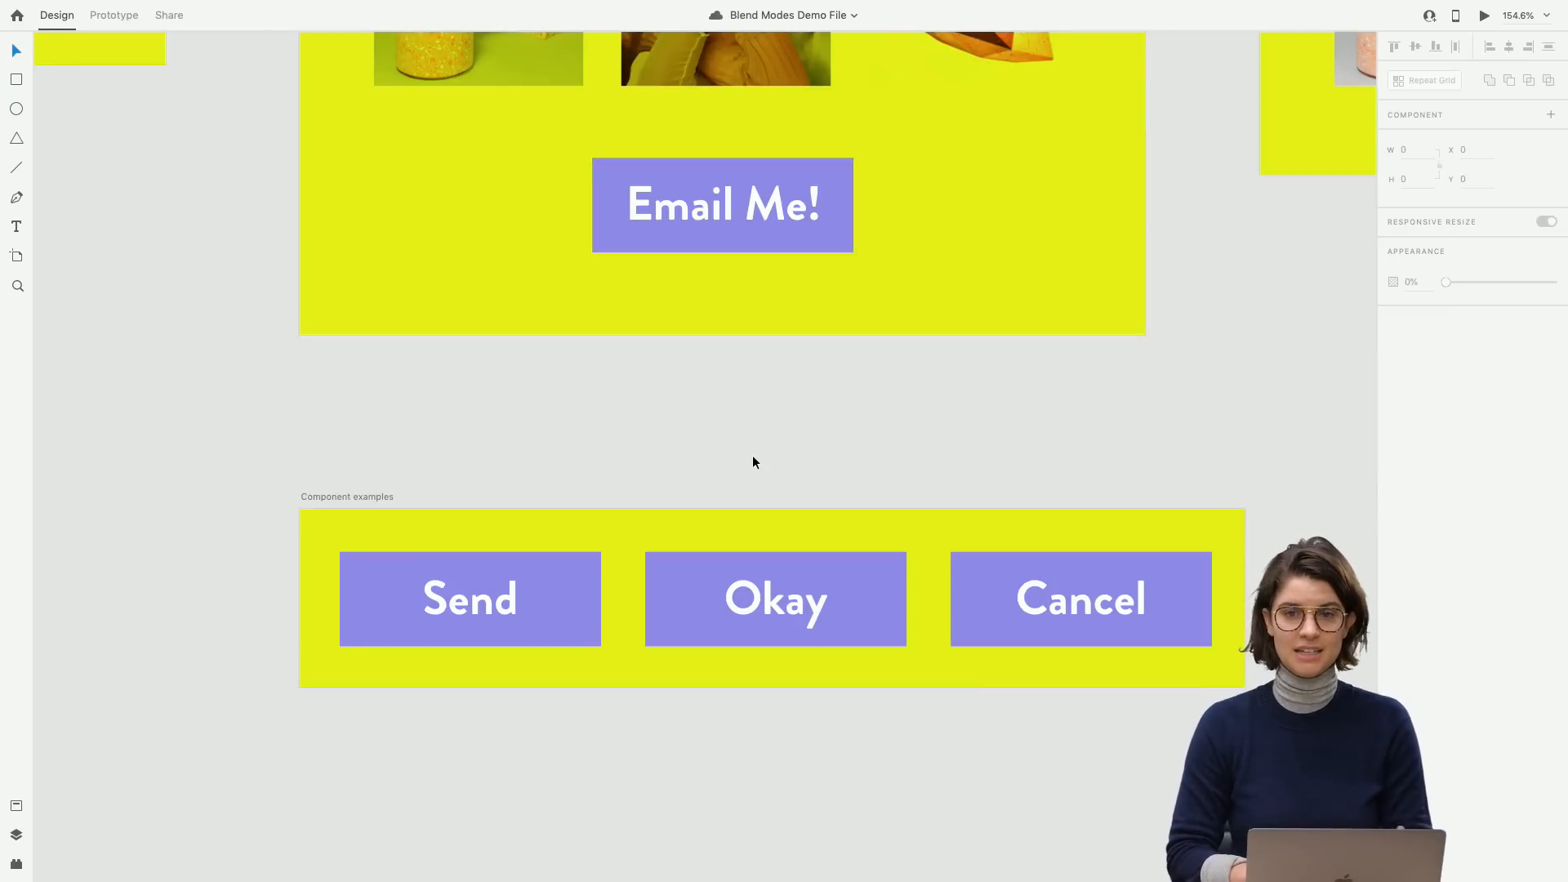
scroll(753, 457, "up", 5)
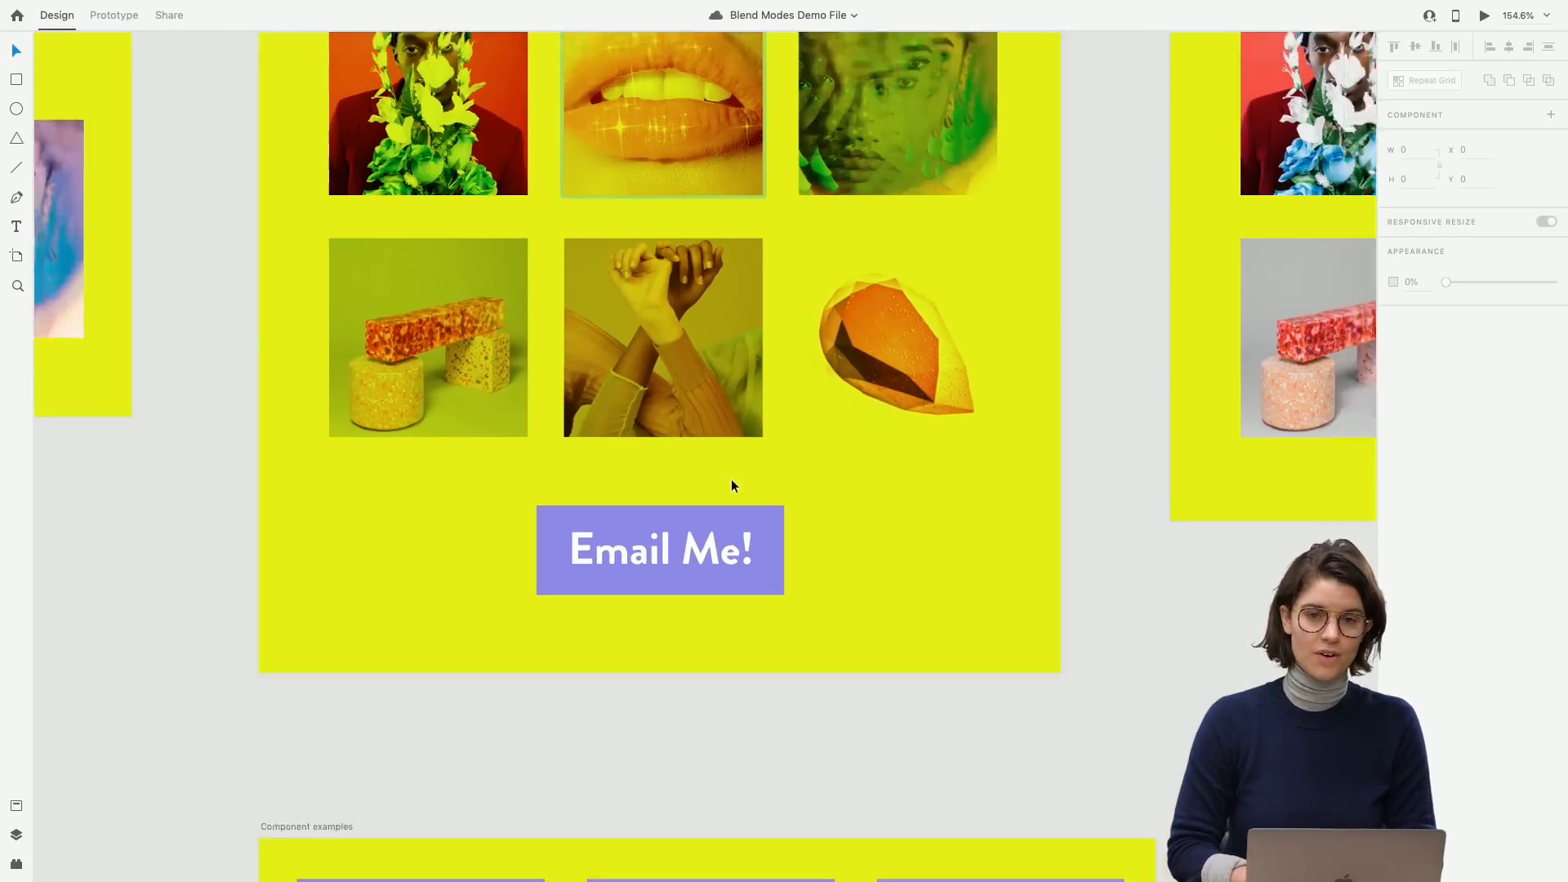
scroll(732, 485, "down", 5)
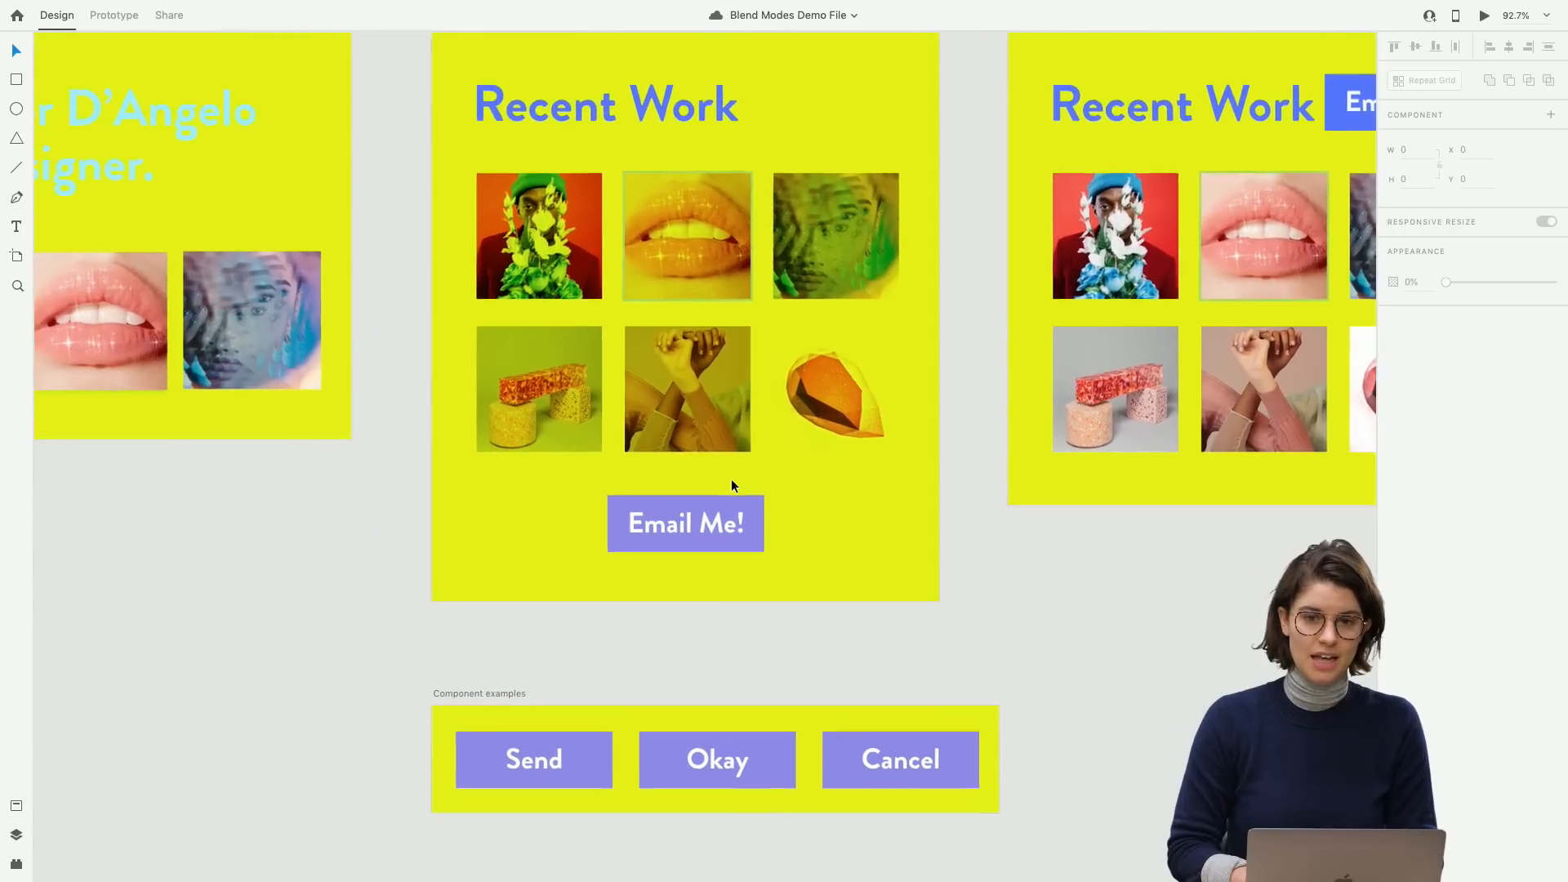
scroll(731, 485, "up", 1)
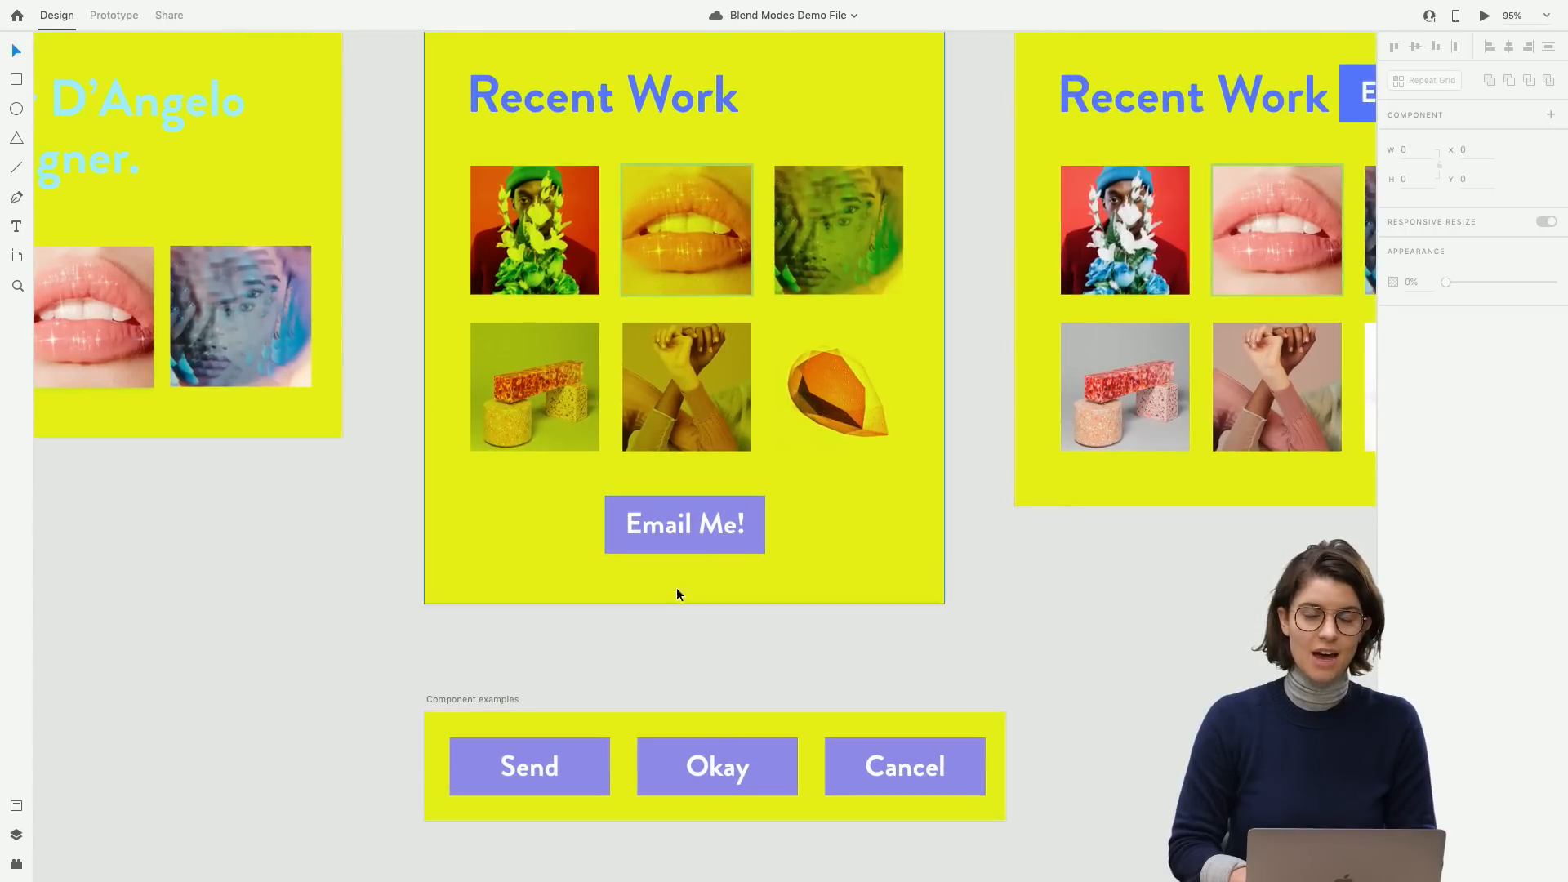
scroll(597, 711, "down", 3)
scroll(606, 707, "up", 5)
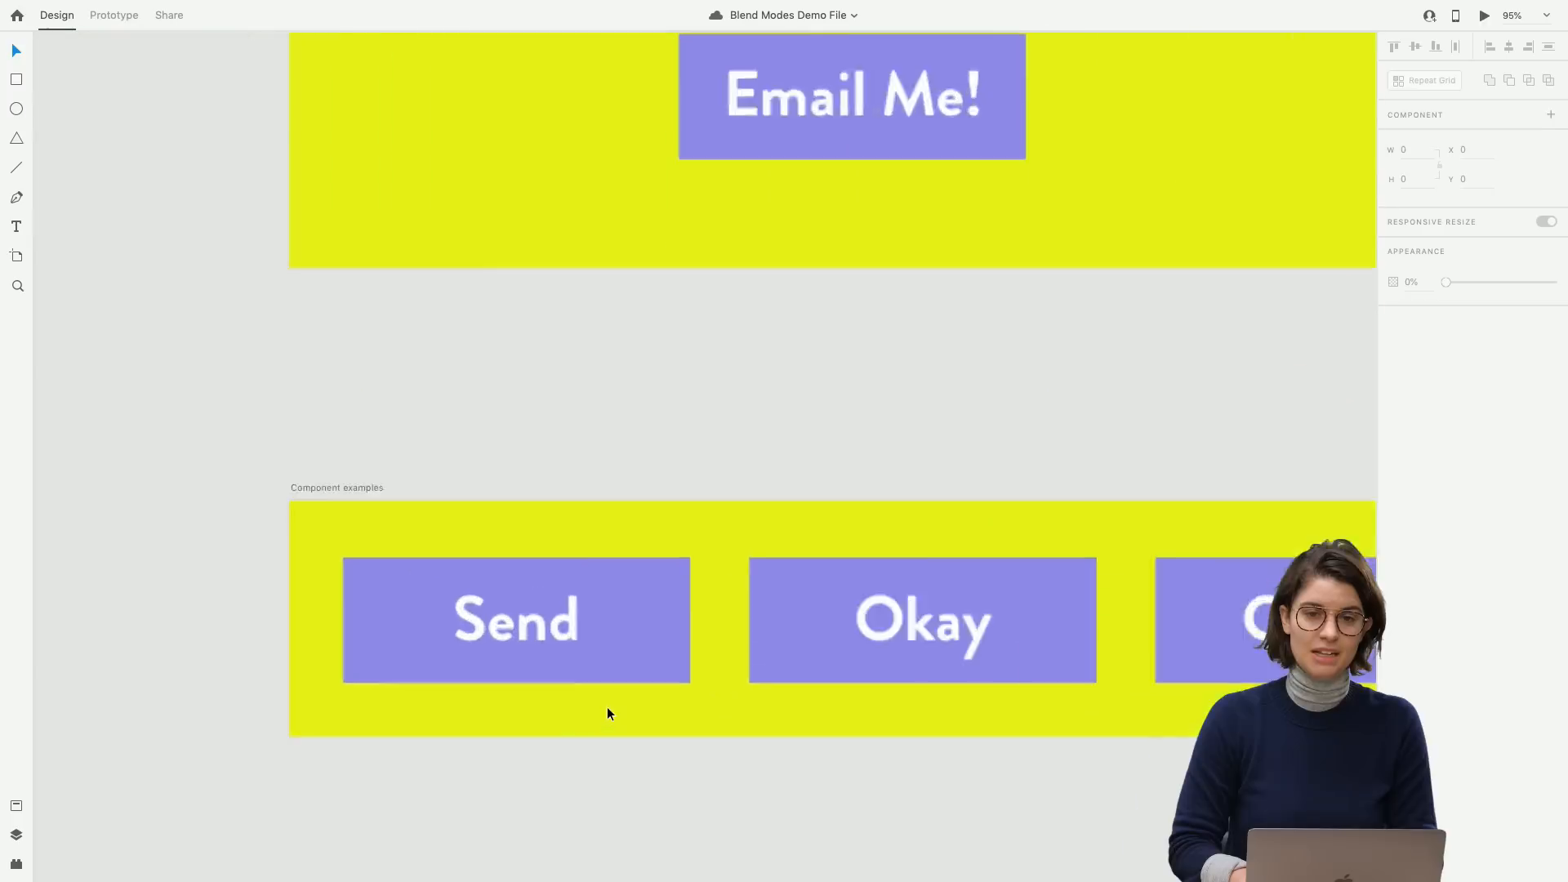
Try the Color Dodge and Overlay blend modes on the background rectangle of the Send button instance on the Component examples artboard.
left_click(713, 645)
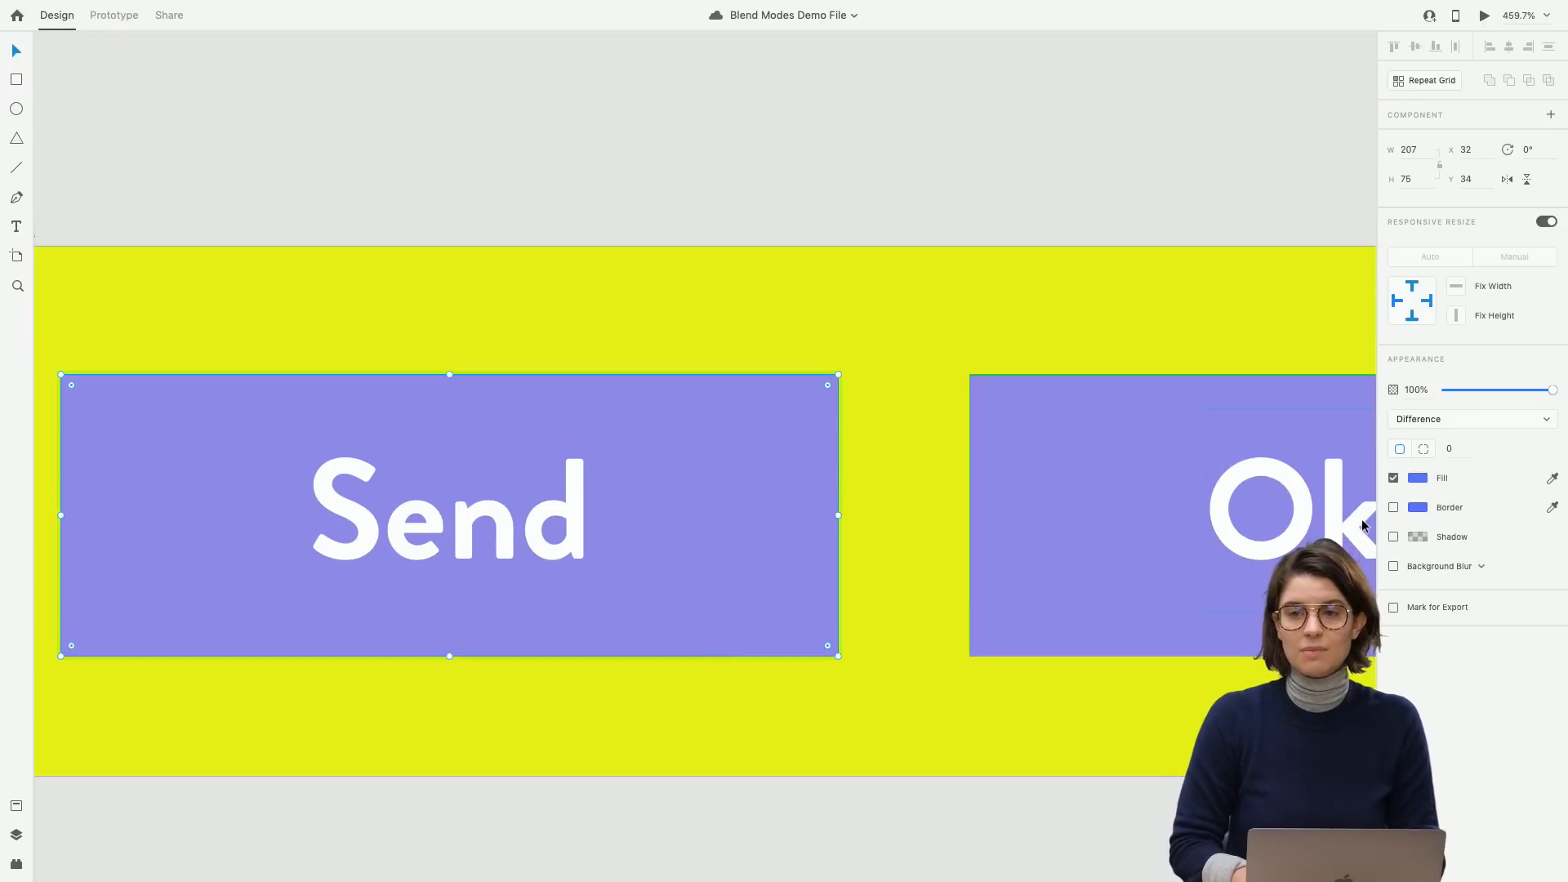
left_click(1472, 423)
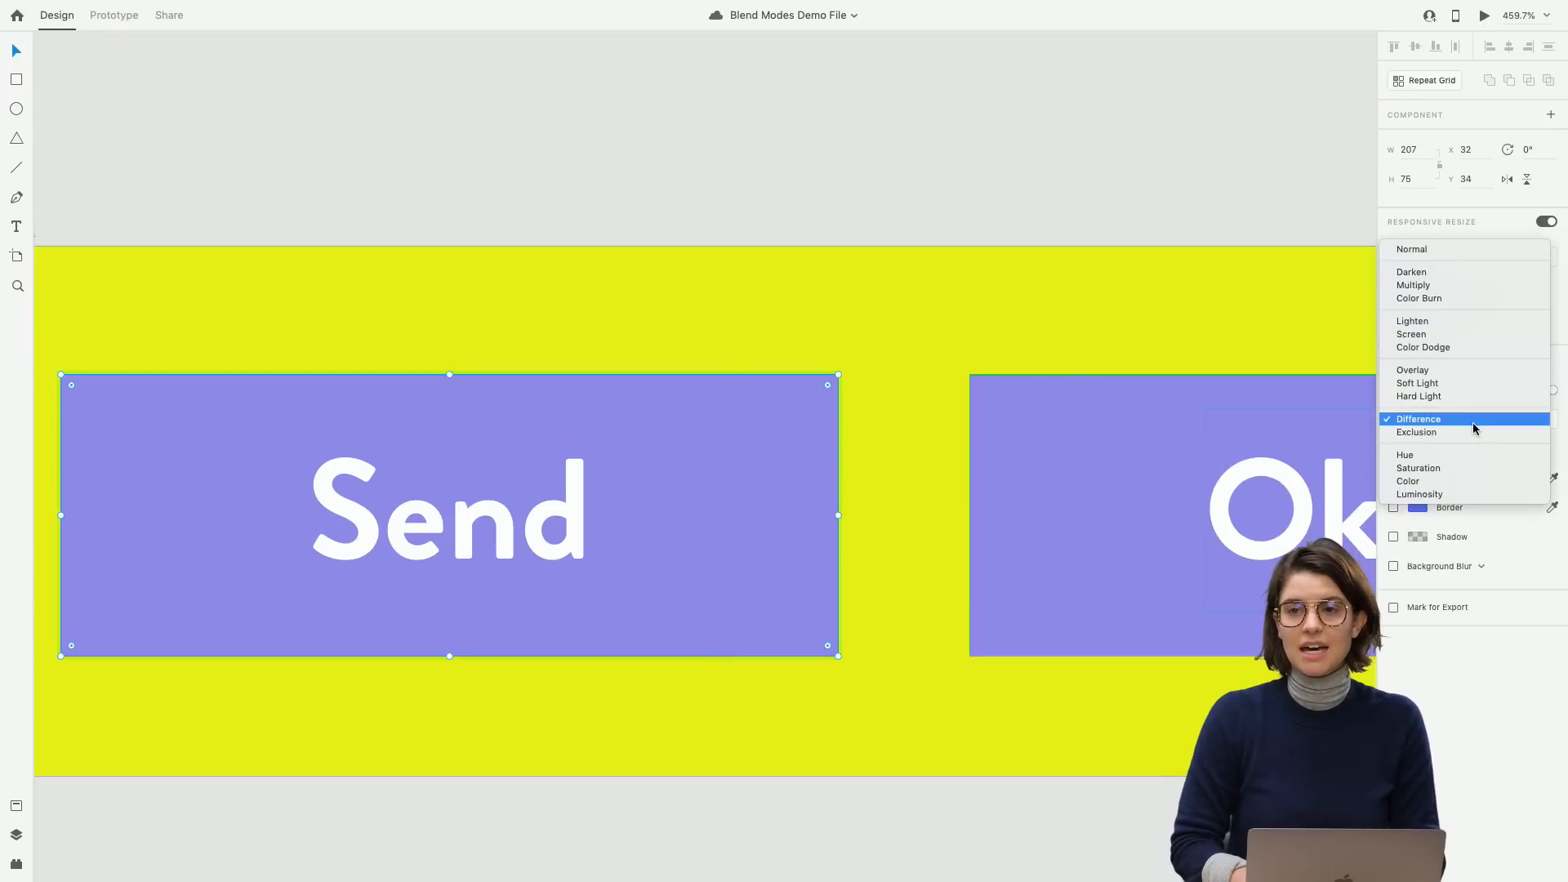
left_click(1491, 349)
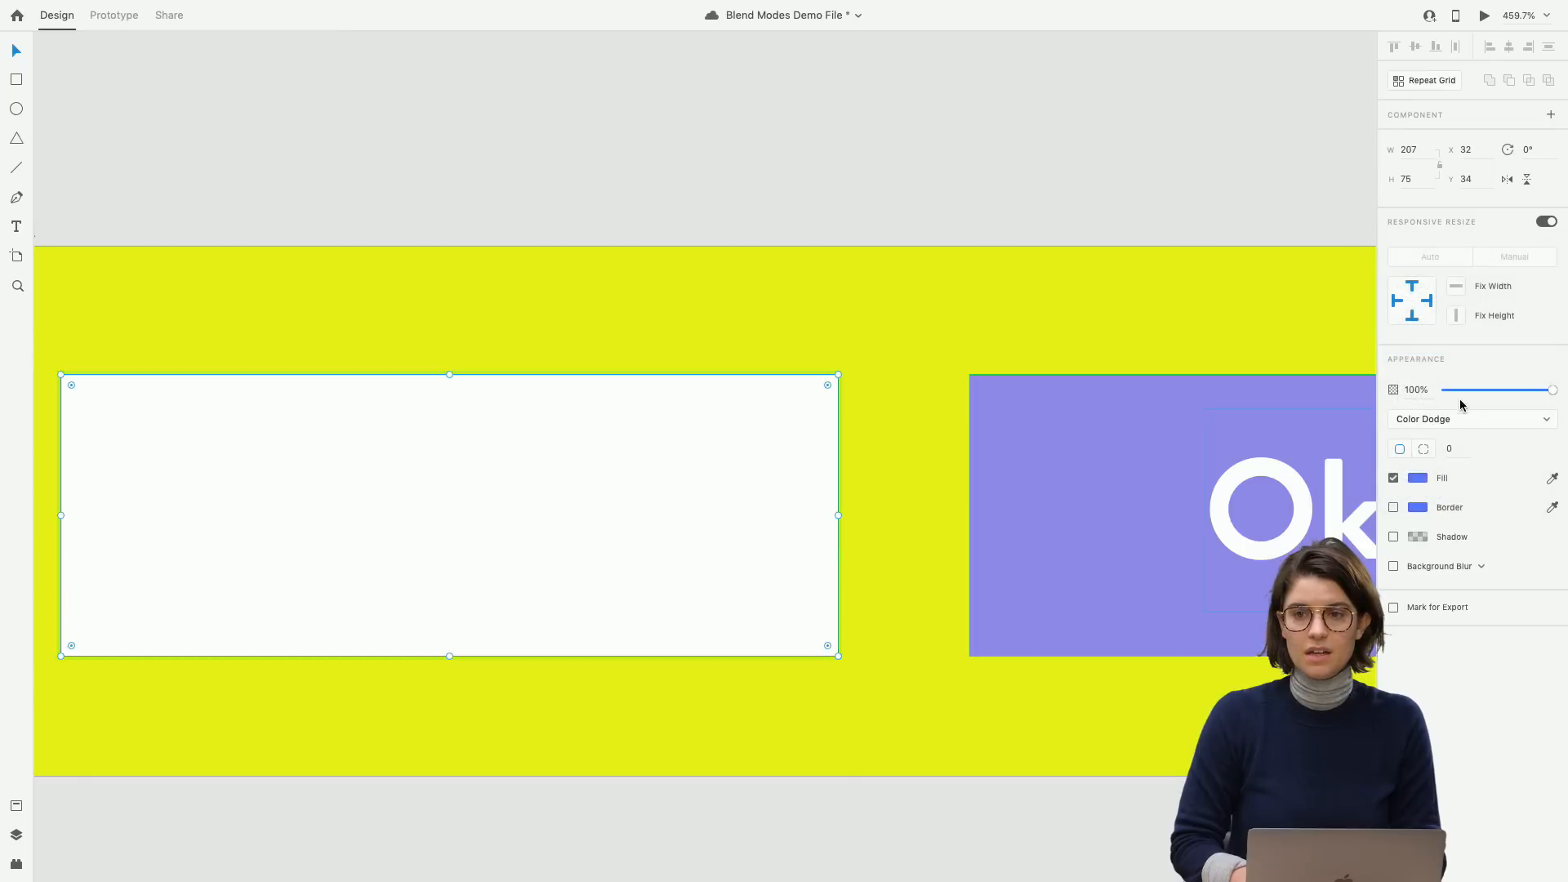
left_click(1453, 421)
left_click(1434, 443)
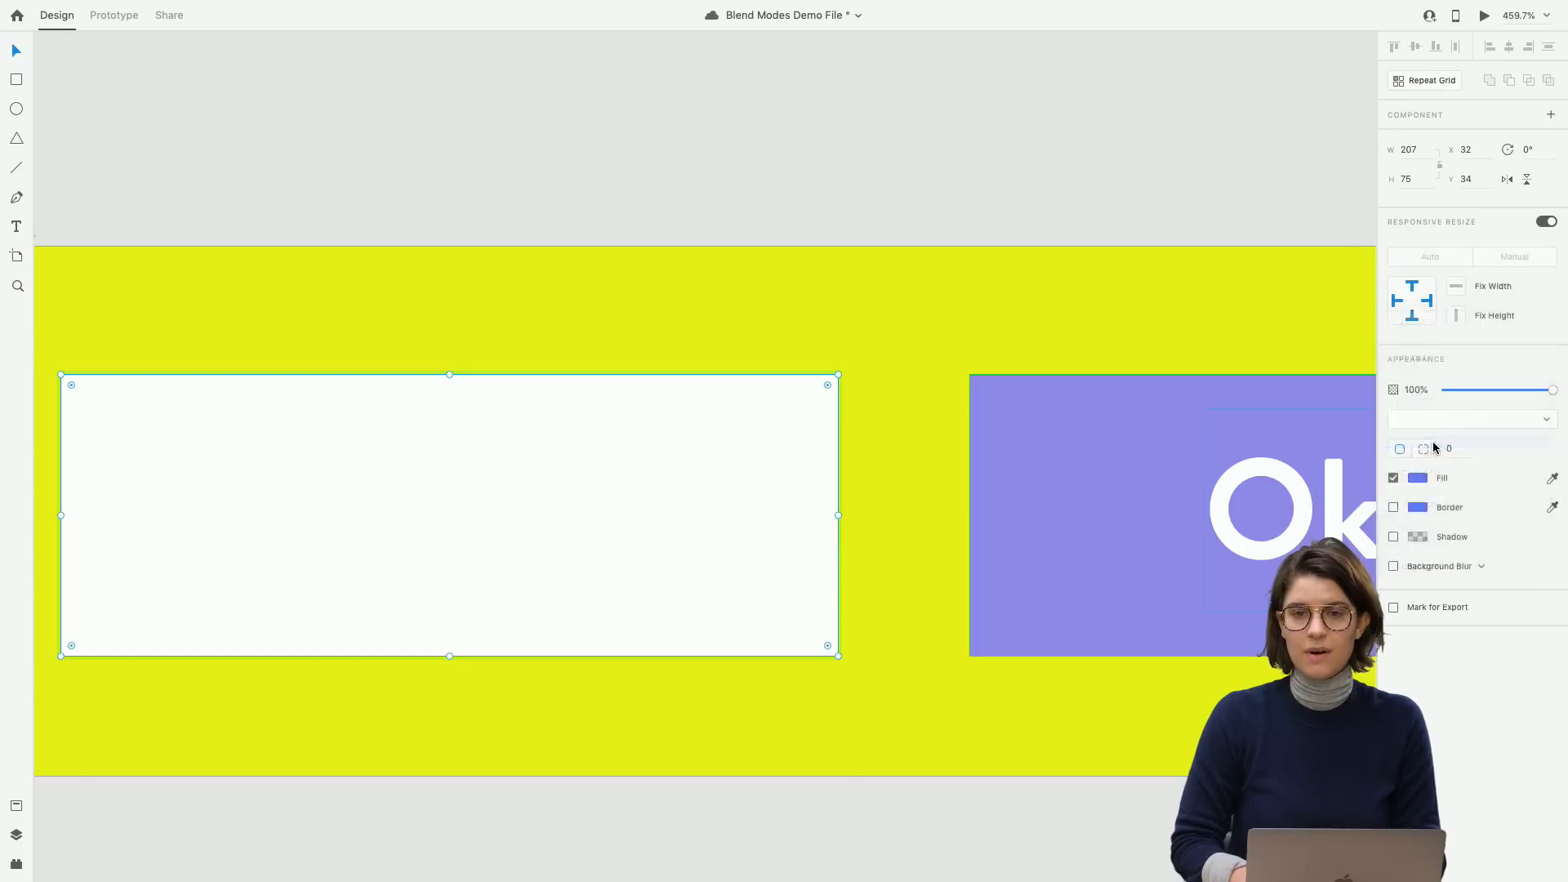
Set the blend mode of the Send button's background rectangle to Color Burn and deselect it.
left_click(1442, 421)
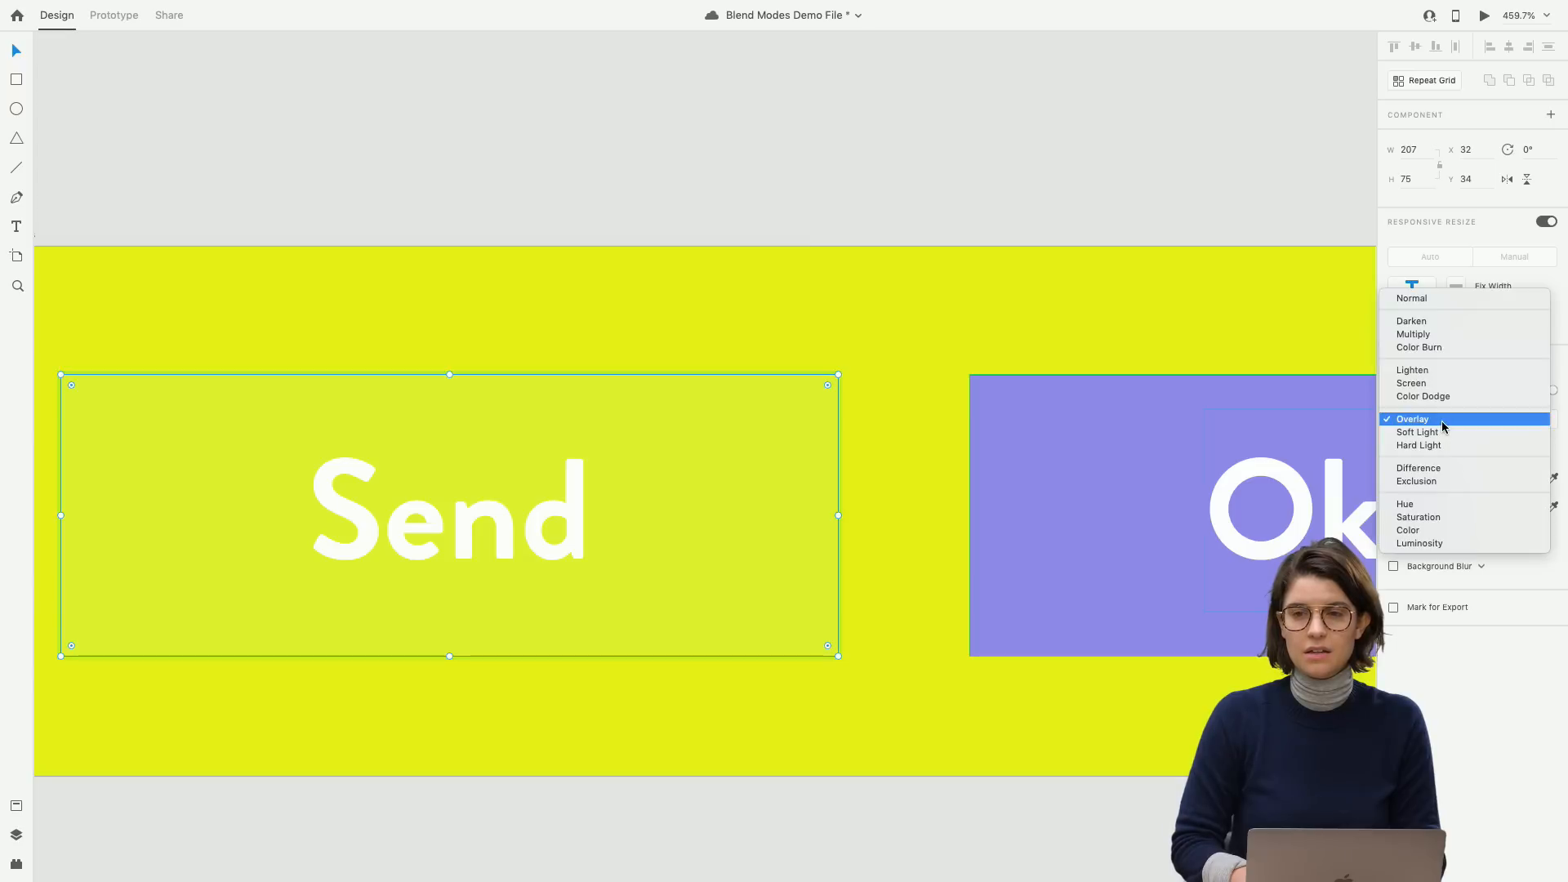
left_click(1447, 346)
left_click(1056, 214)
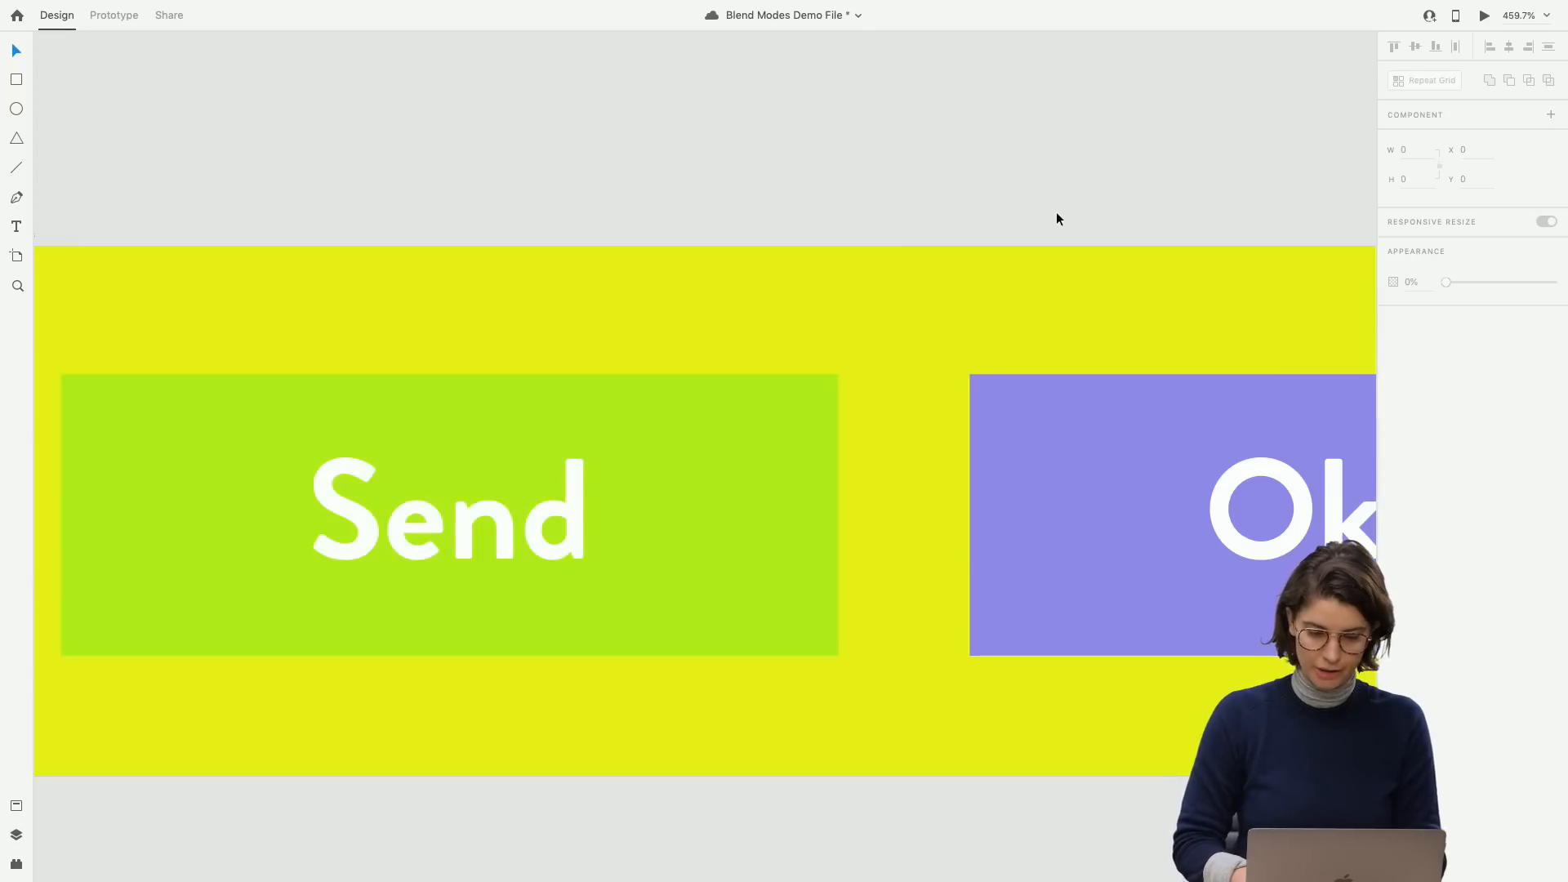
Try to shorten the selected artwork on the On Repeat Grid / Components – 1 artboard from its lower edge and undo the changes.
key("super+0")
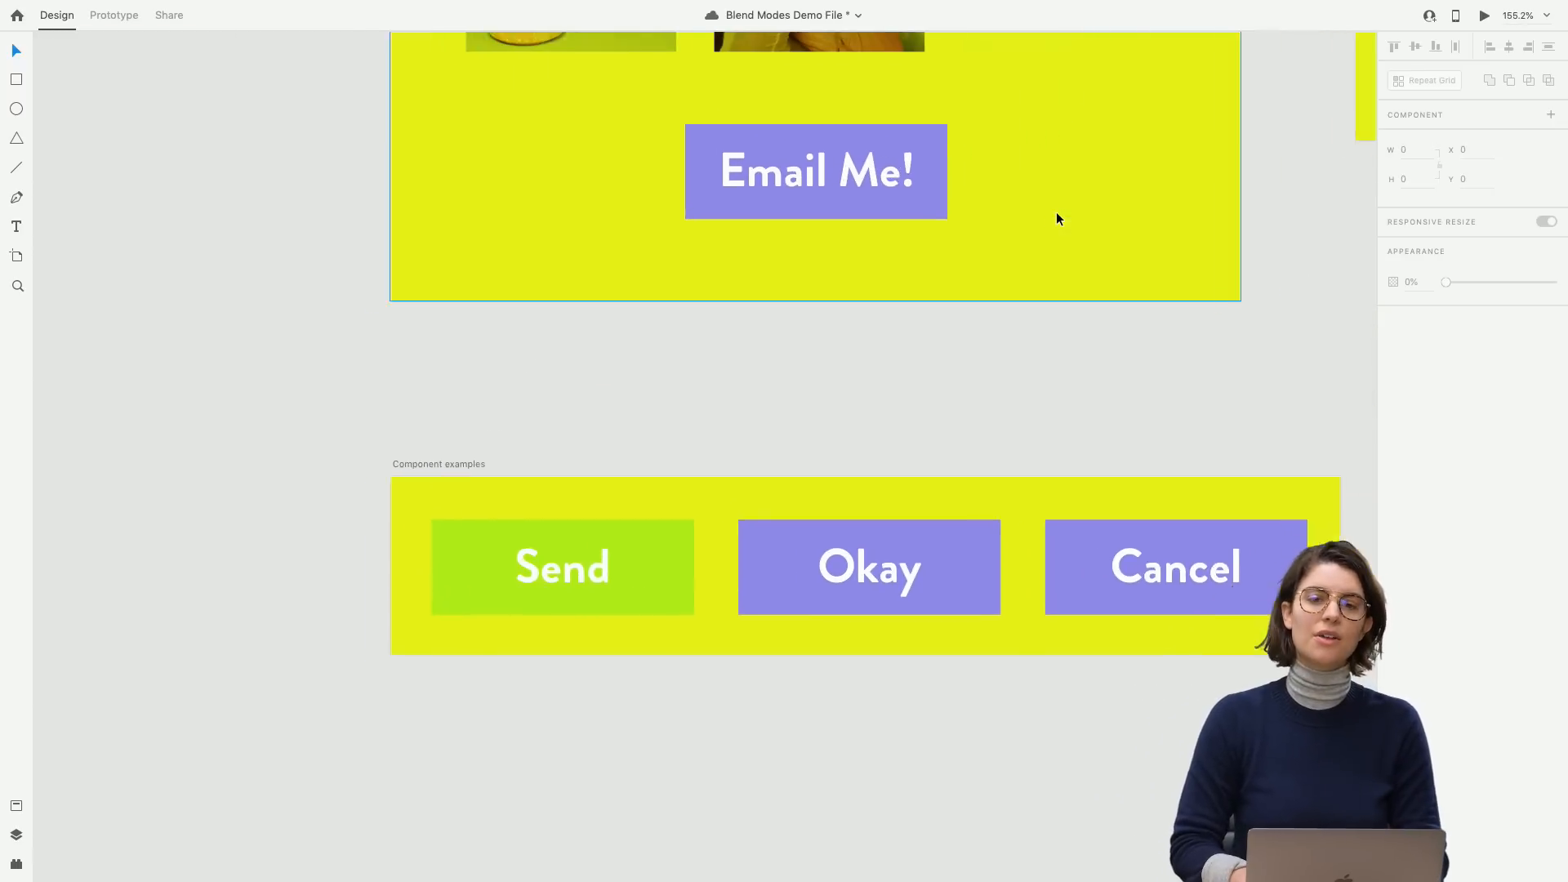
scroll(1056, 212, "up", 5)
scroll(1056, 213, "right", 7)
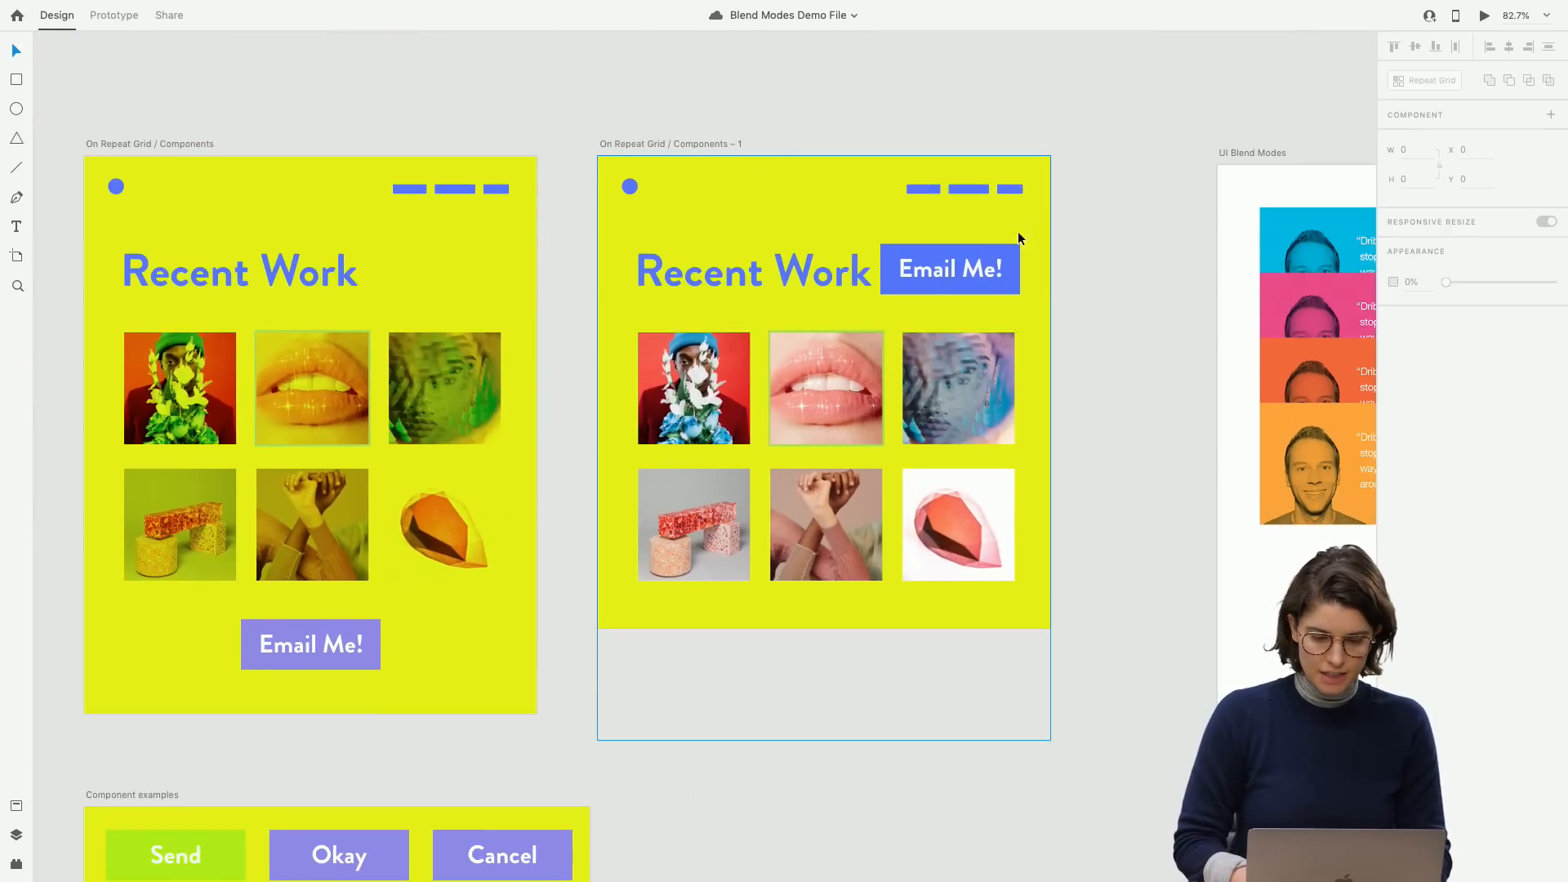
left_click(1011, 251)
left_click(728, 665)
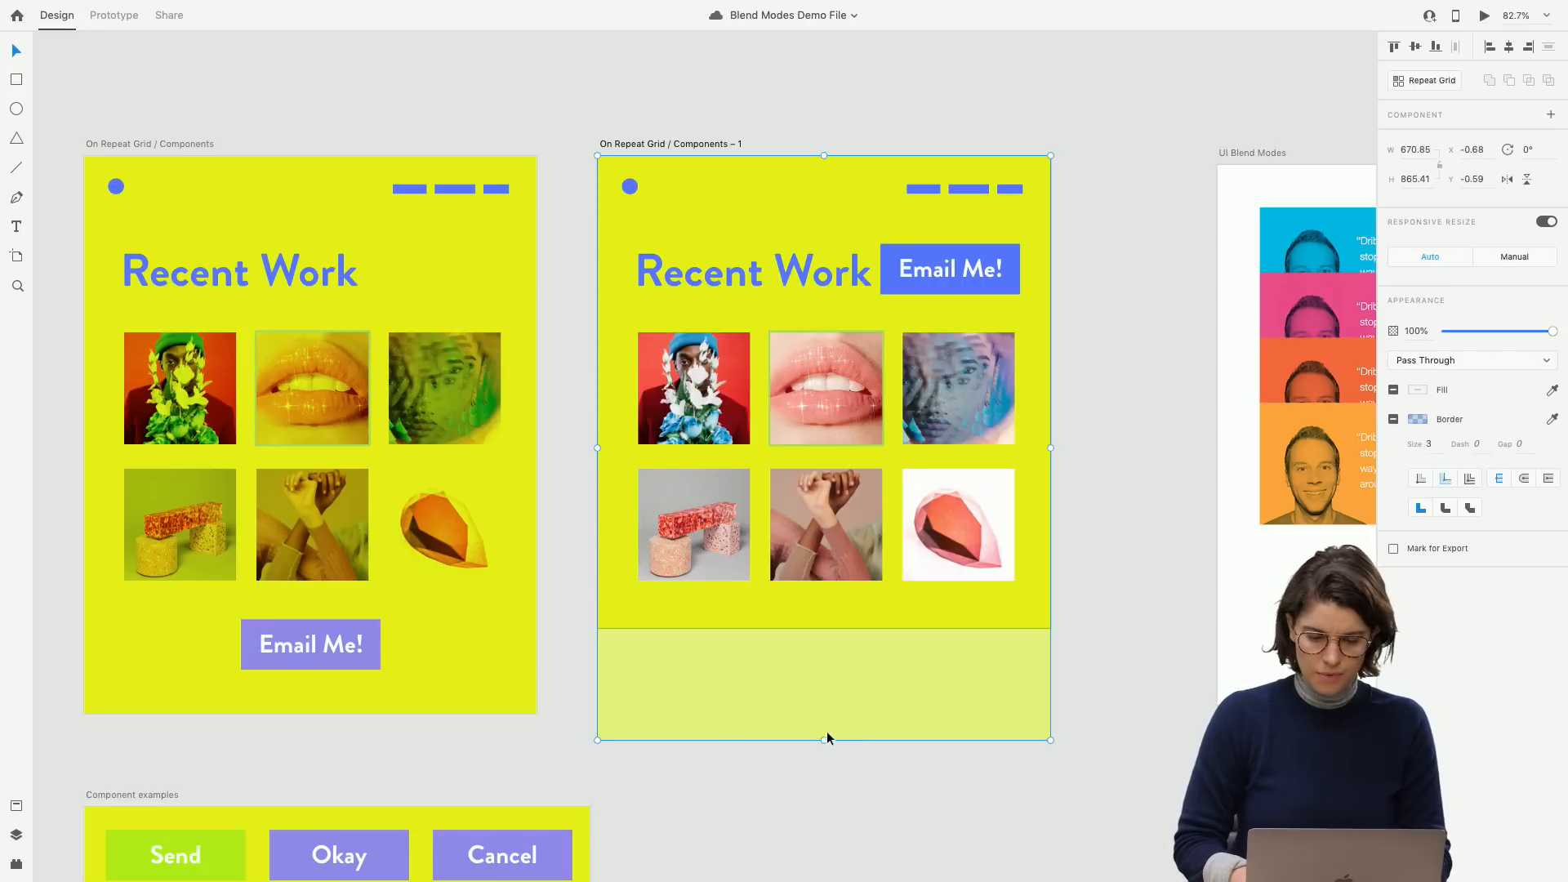
left_click_drag(824, 740, 852, 660)
key("ctrl+z")
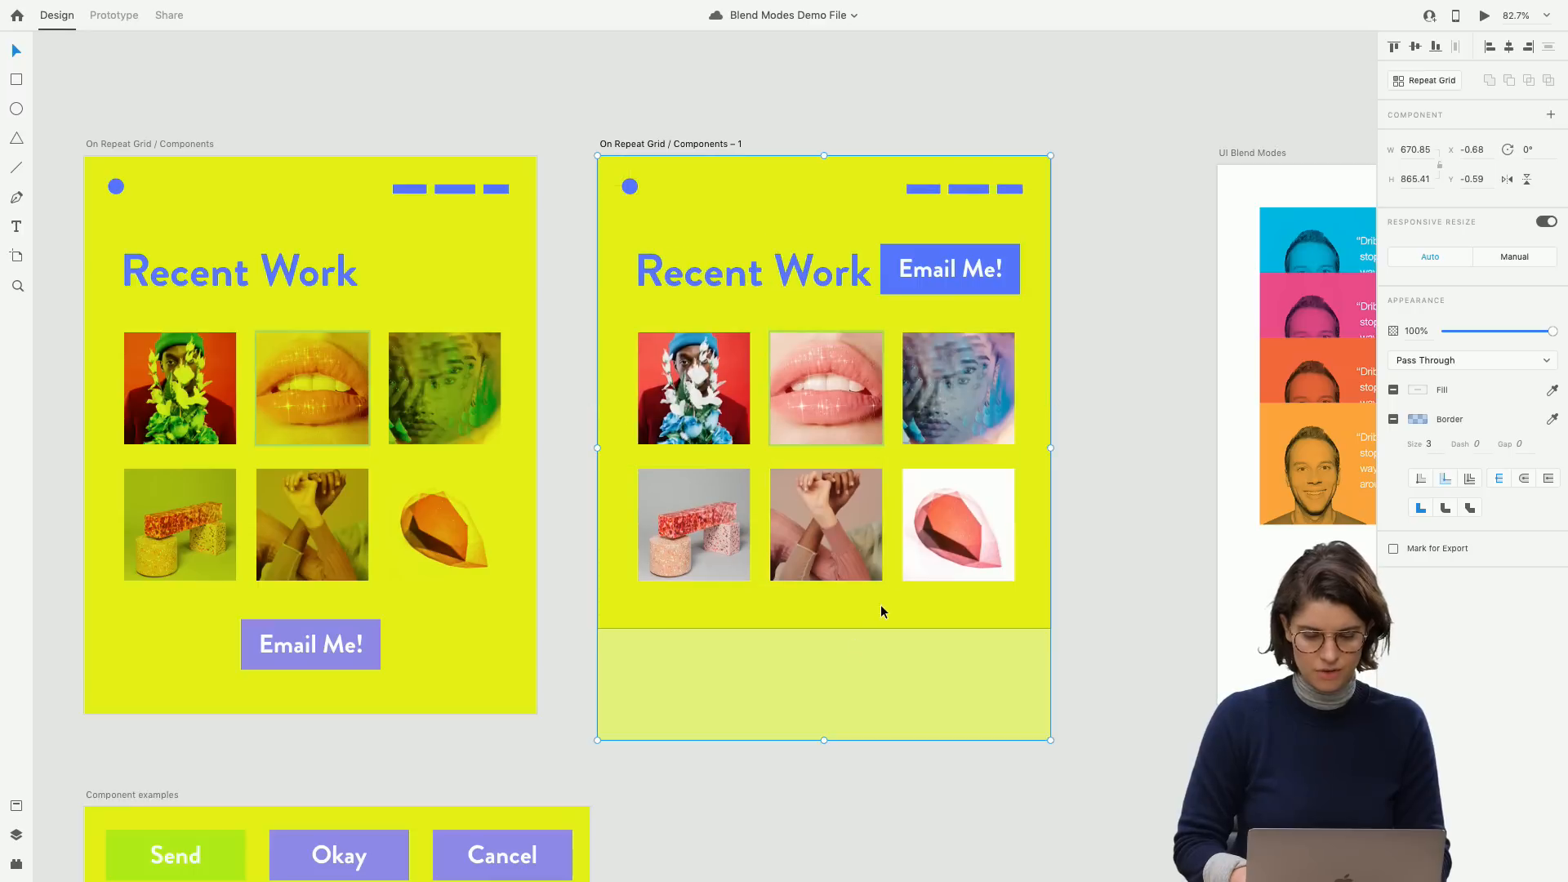
left_click_drag(824, 740, 855, 622)
key("ctrl+z")
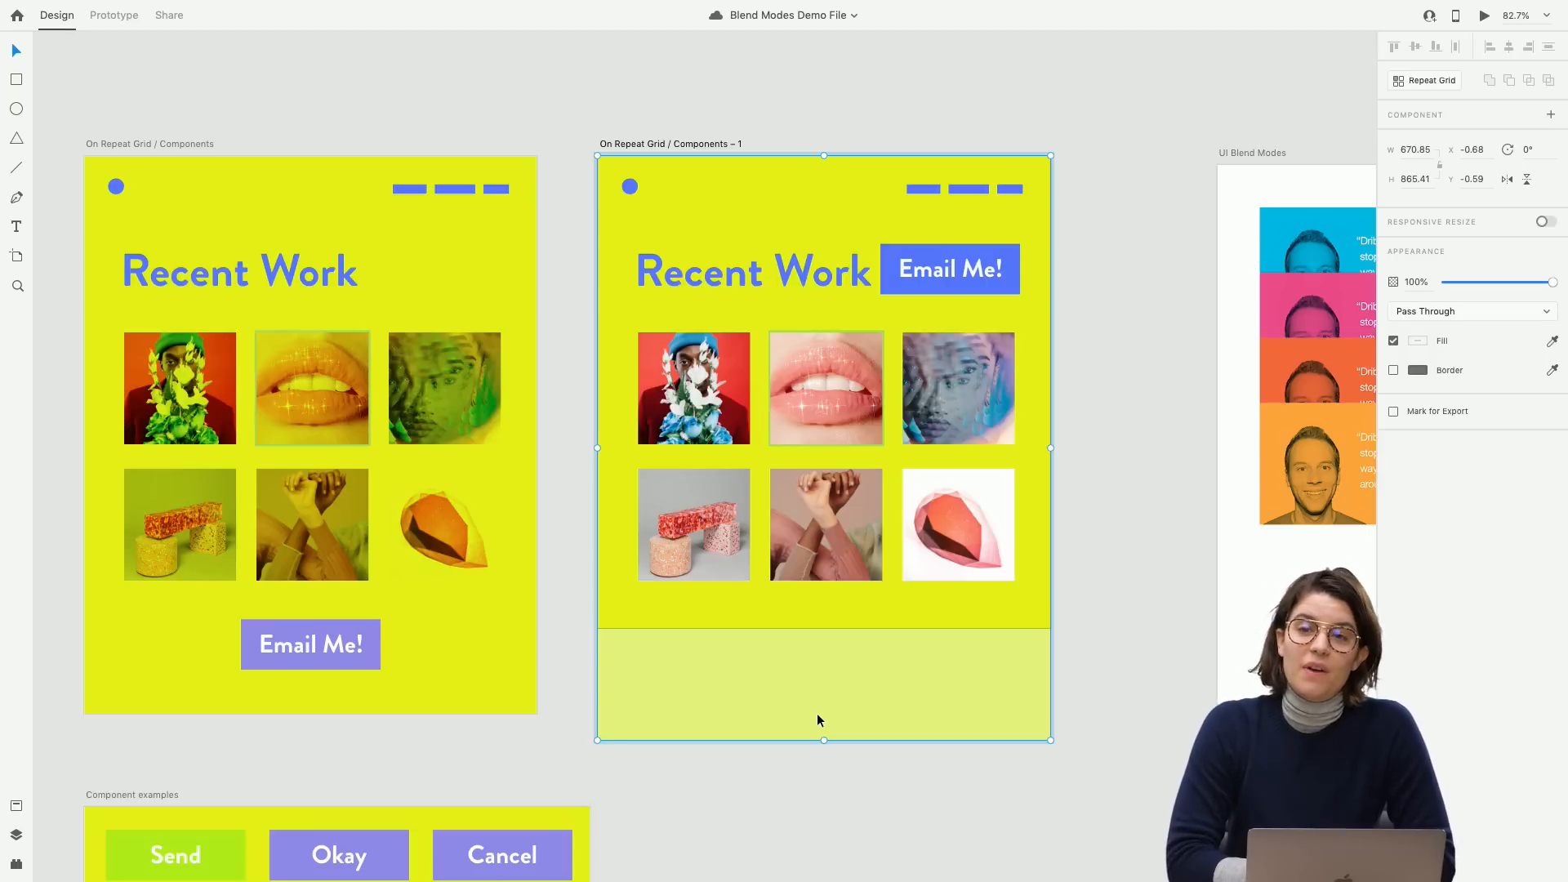
Move the blue bar and the Vertical dropdown on the UI Blend Modes artboard down to Y 63, level with the testimonial picture's upper edge.
scroll(818, 716, "right", 10)
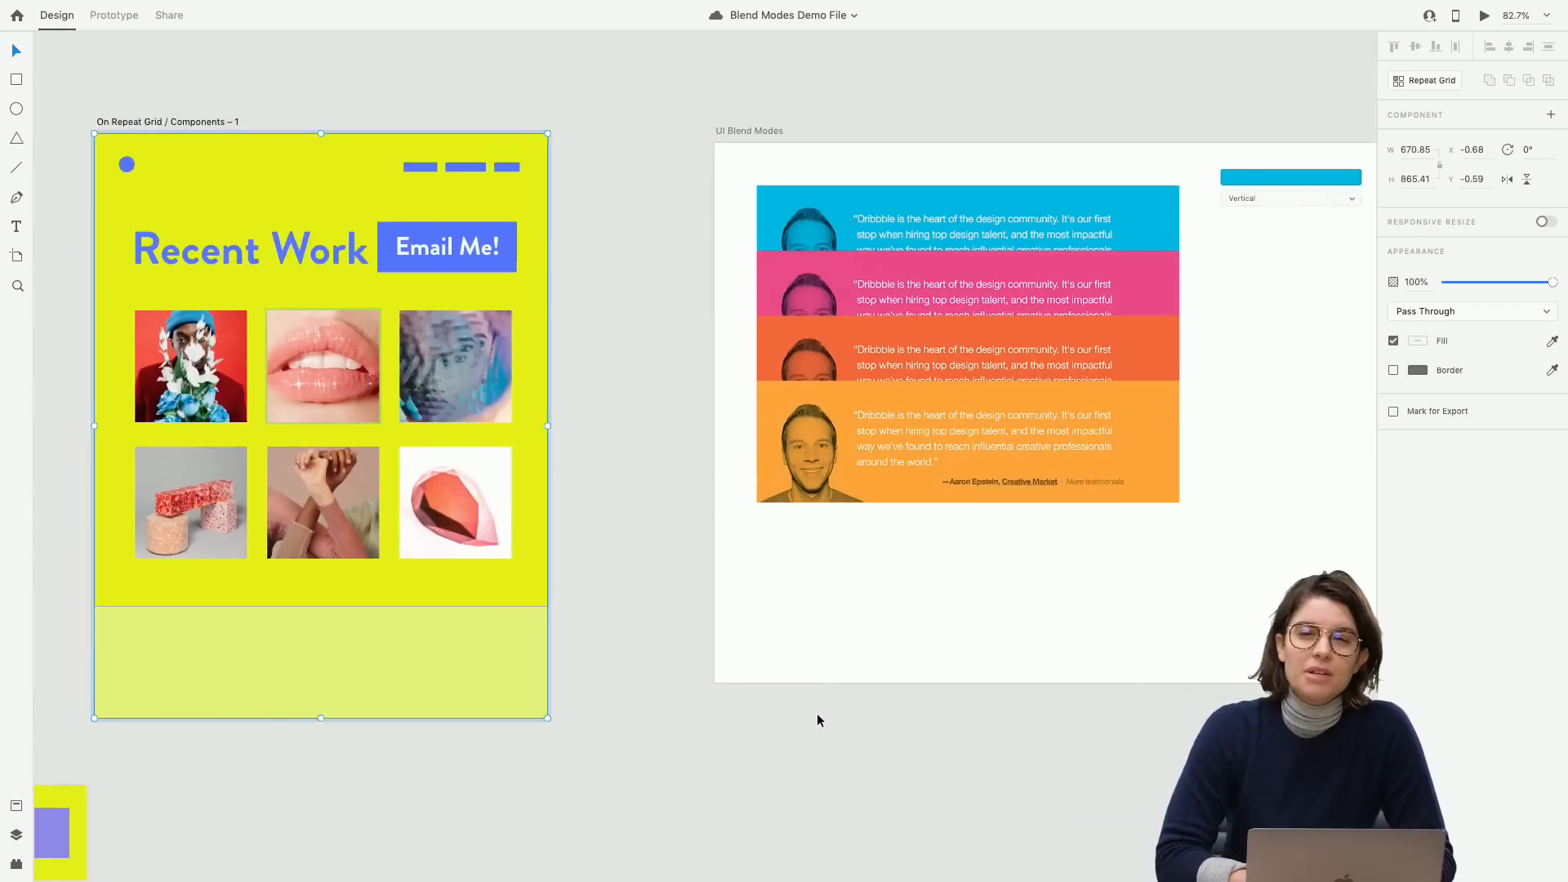
scroll(818, 715, "up", 3)
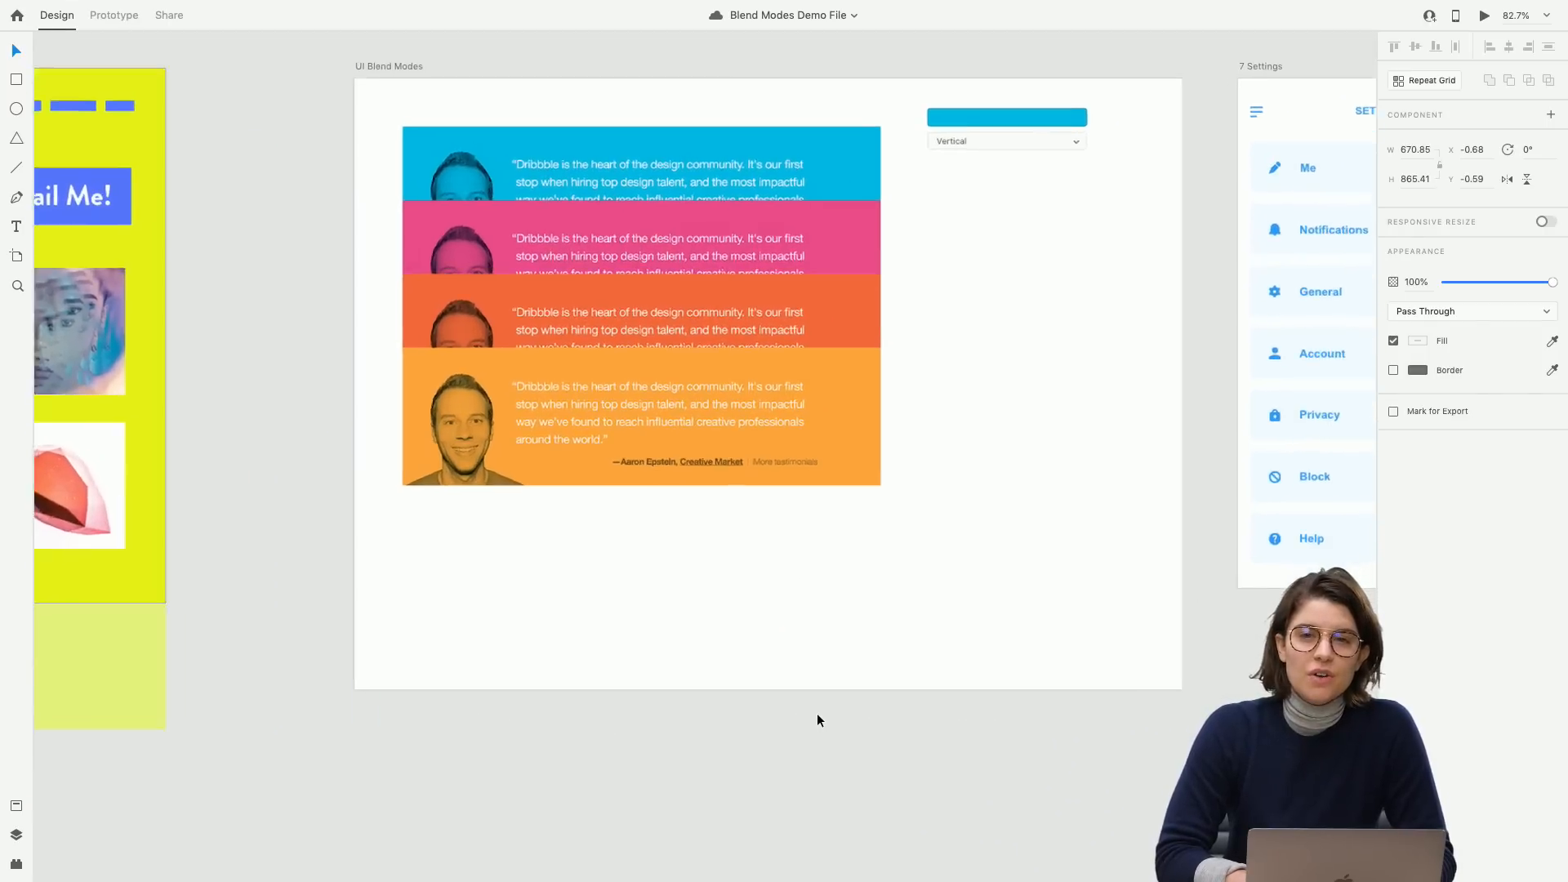
left_click(756, 700)
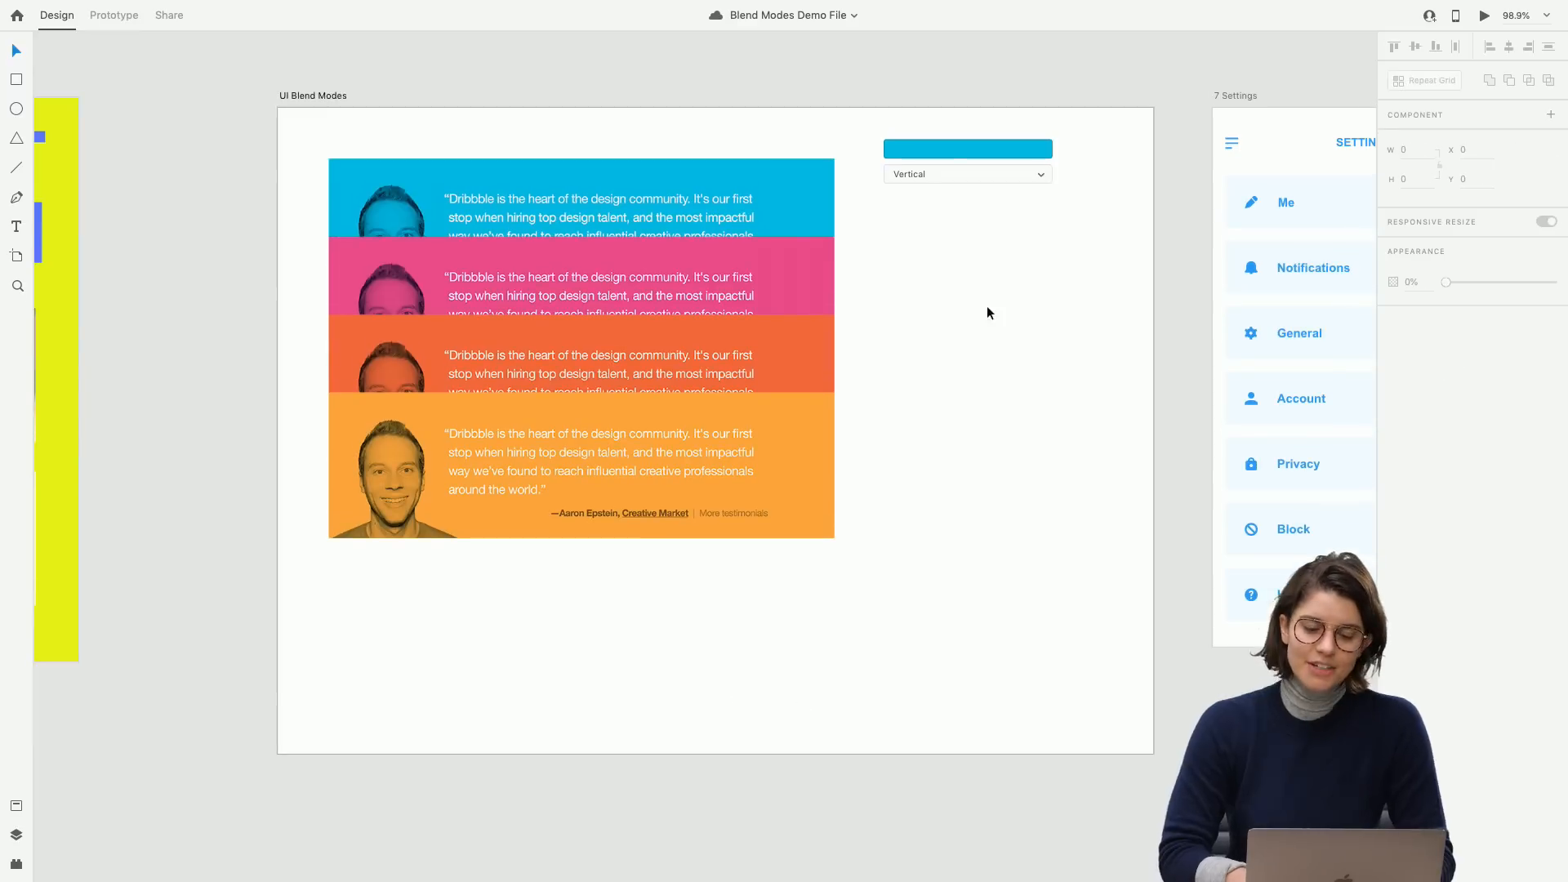
left_click_drag(1035, 295, 955, 182)
key("ctrl+z")
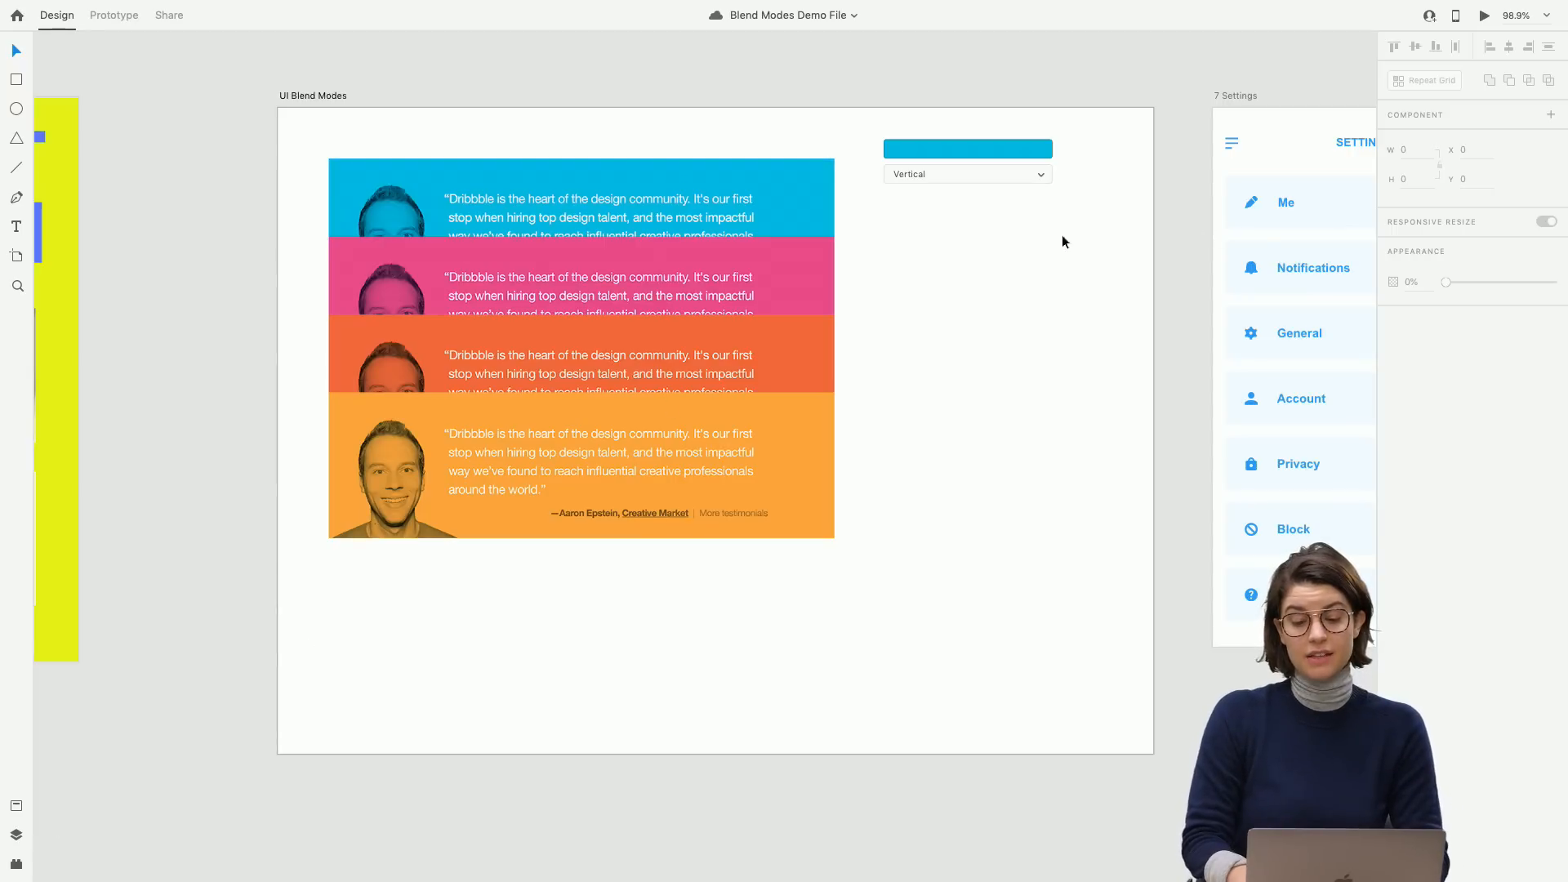
left_click_drag(1093, 236, 919, 167)
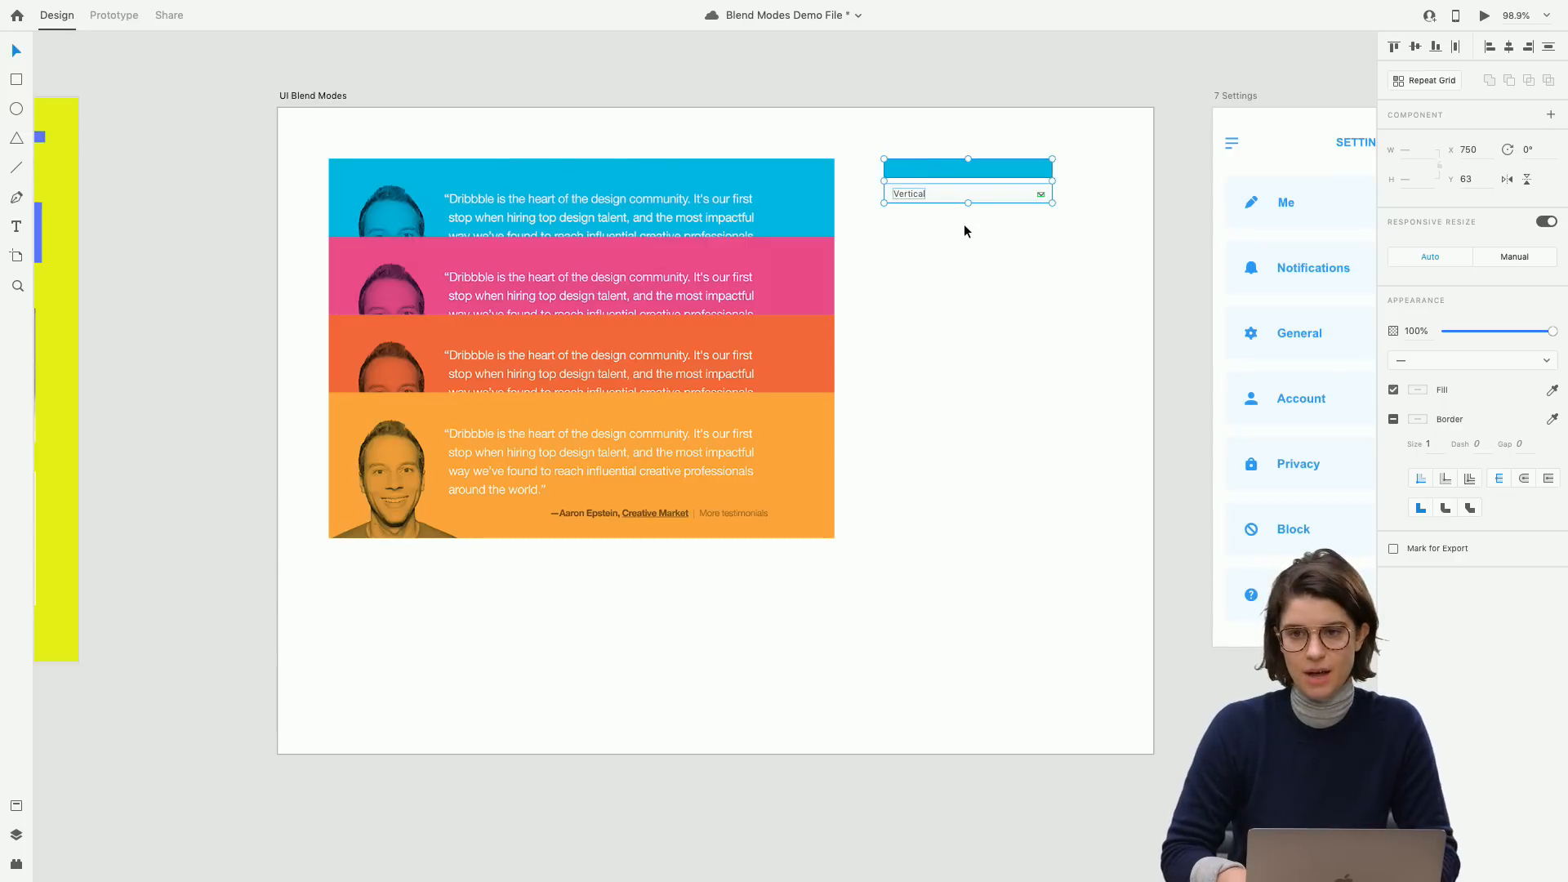
left_click(919, 352)
Examine the testimonial picture, the blue bar and the Vertical dropdown on the UI Blend Modes artboard up close.
left_click(813, 359)
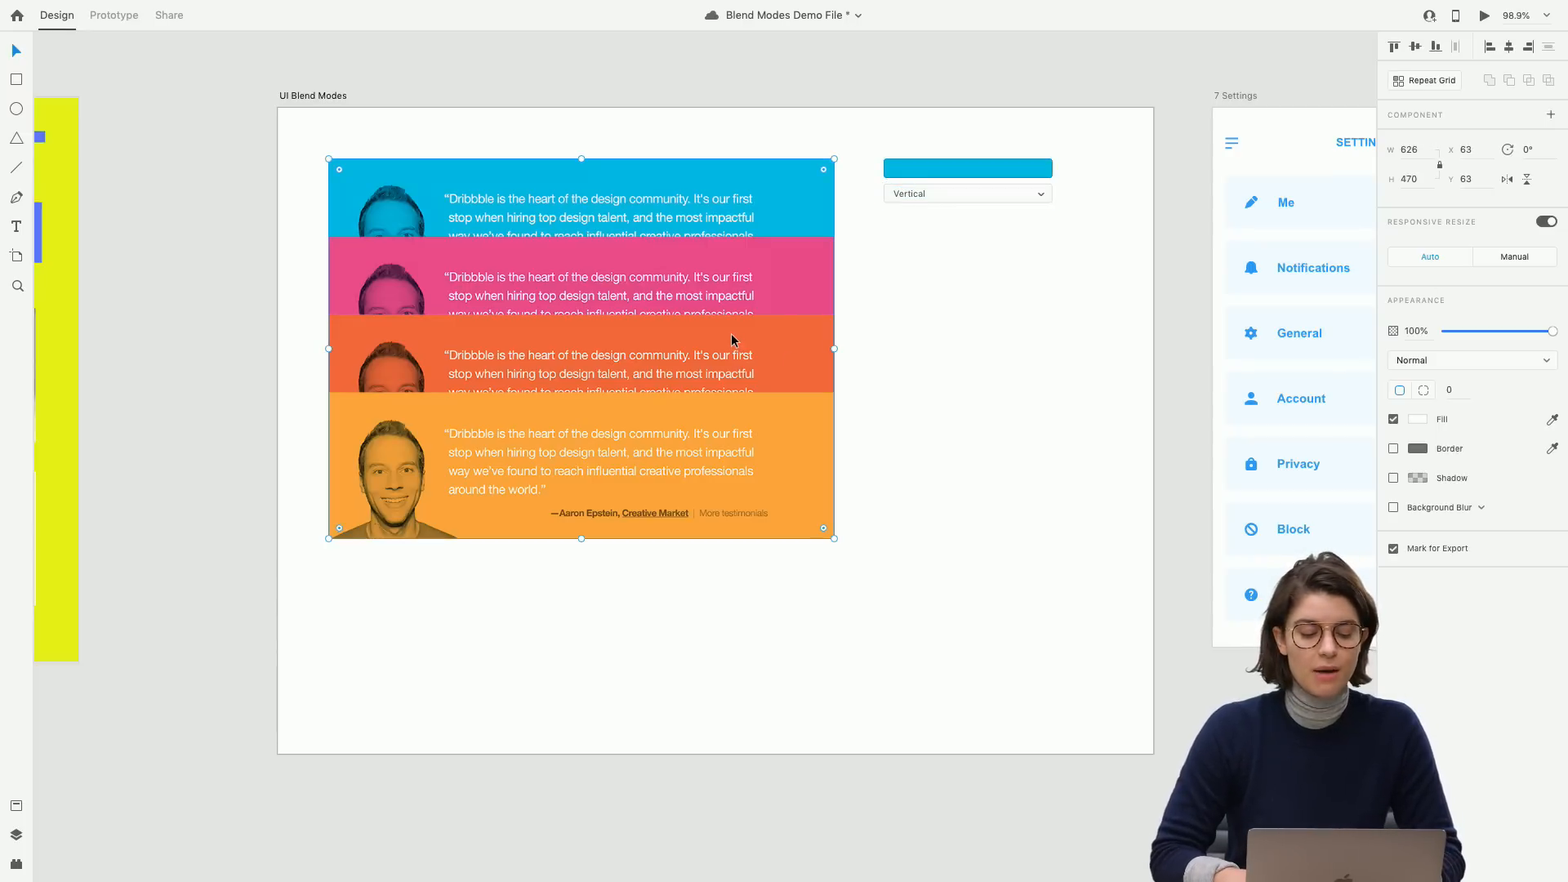
left_click(928, 168)
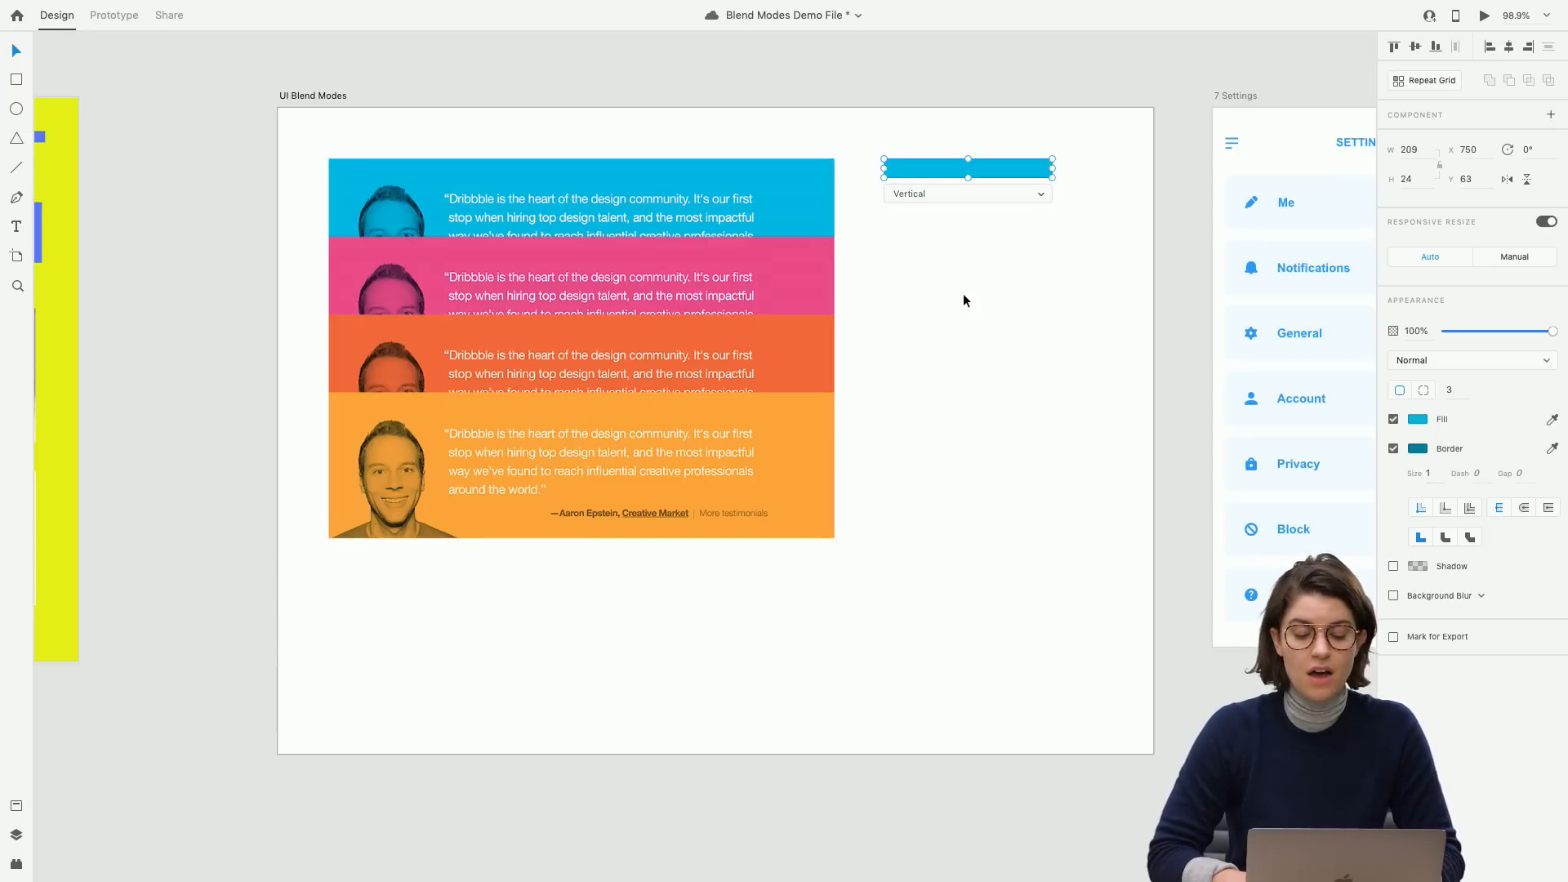
scroll(963, 293, "up", 5)
scroll(963, 300, "up", 3)
scroll(995, 353, "up", 2)
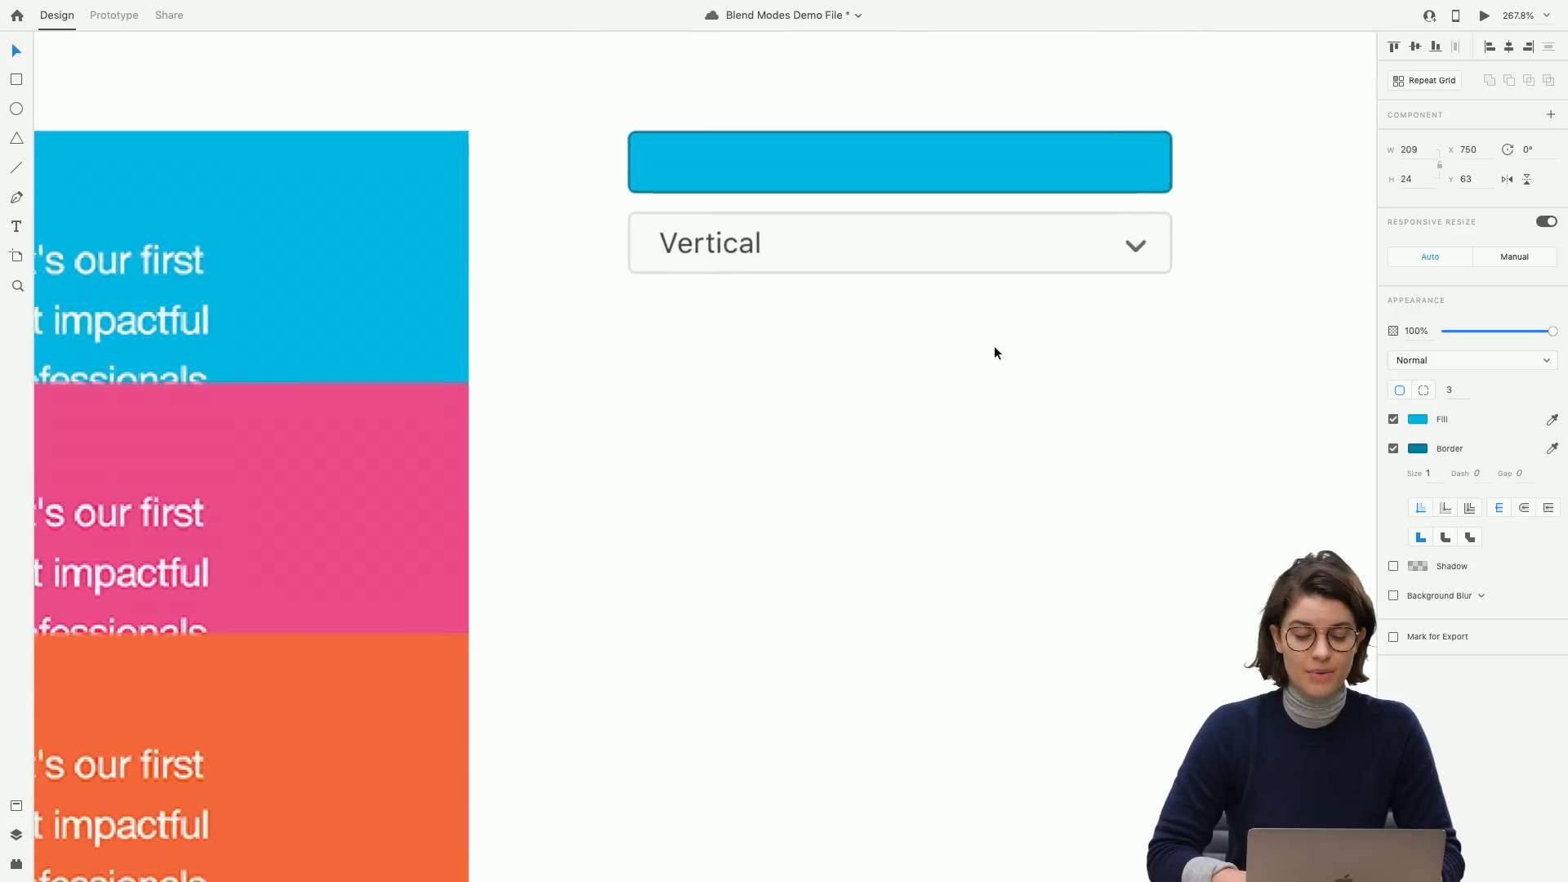
scroll(993, 353, "up", 1)
left_click(972, 302)
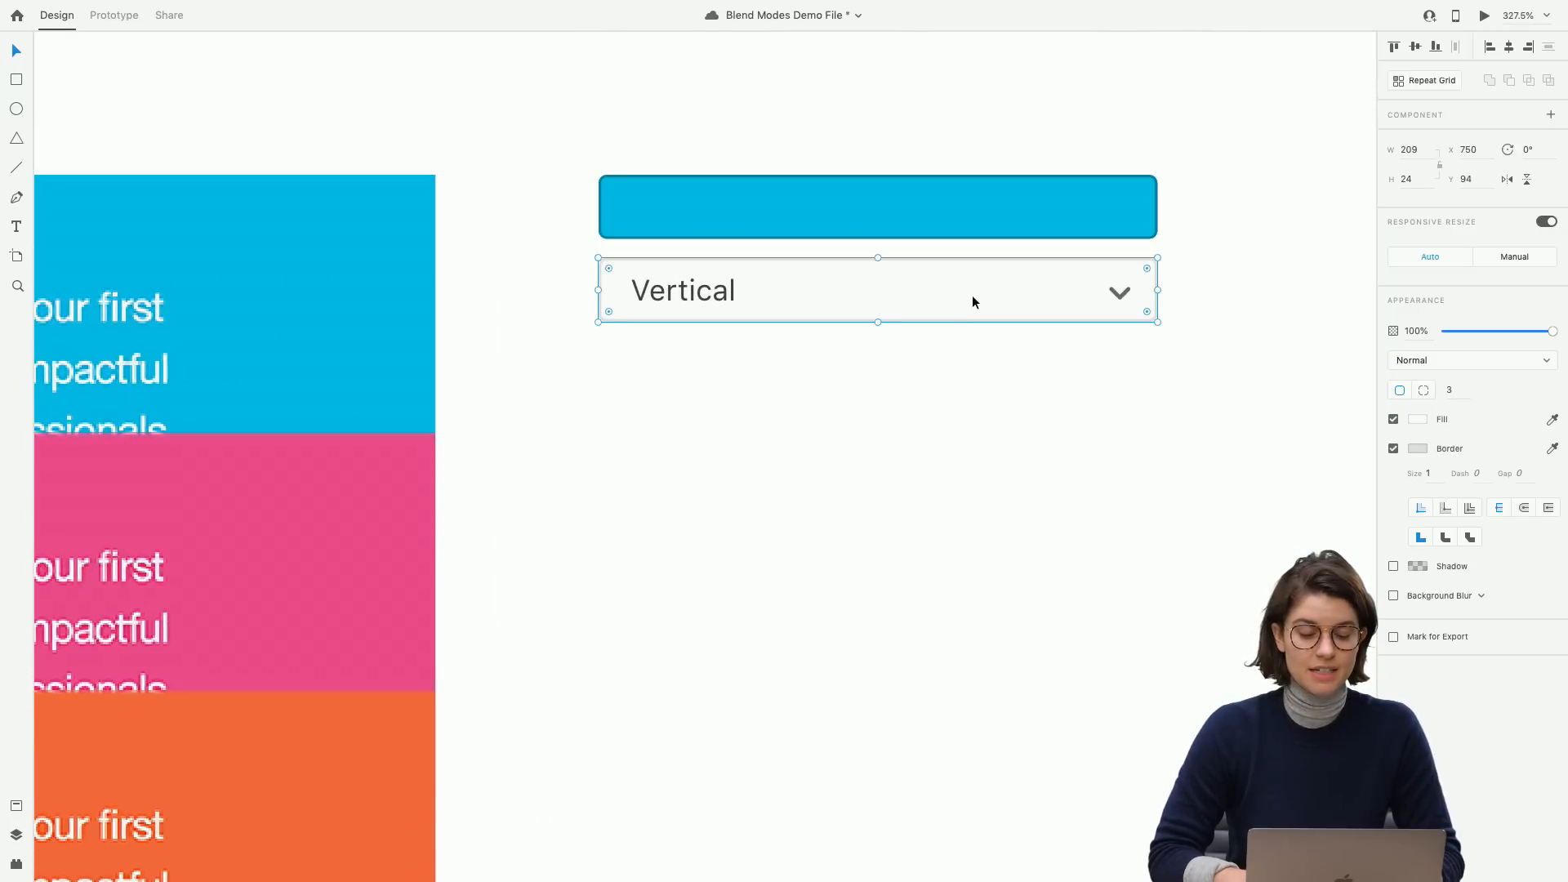
key("ctrl+a")
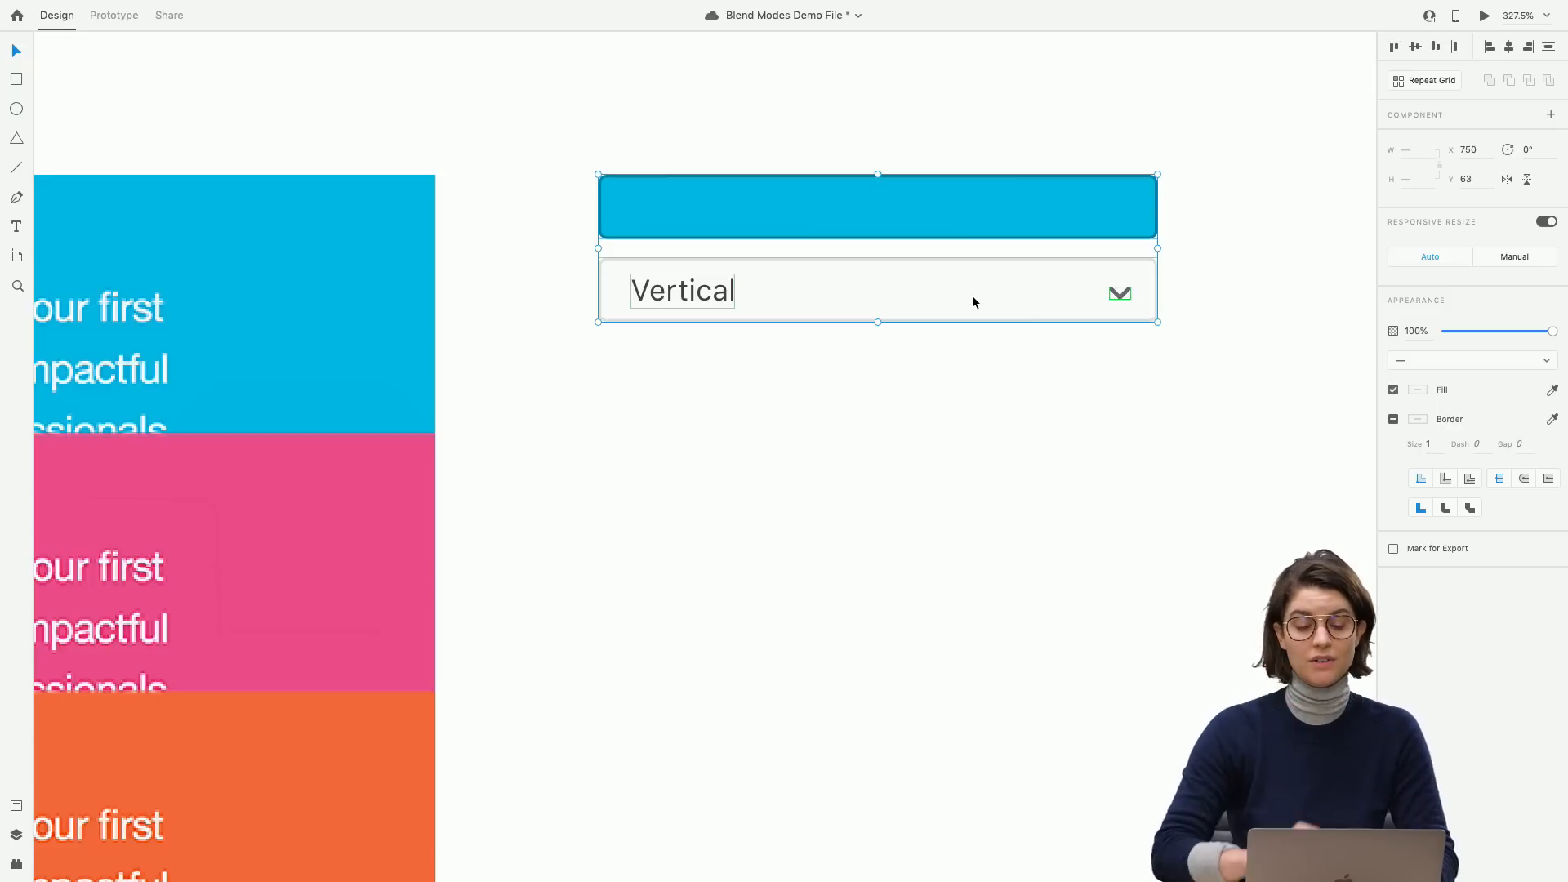
left_click(972, 363)
Copy the background box of the Vertical dropdown.
left_click(964, 287)
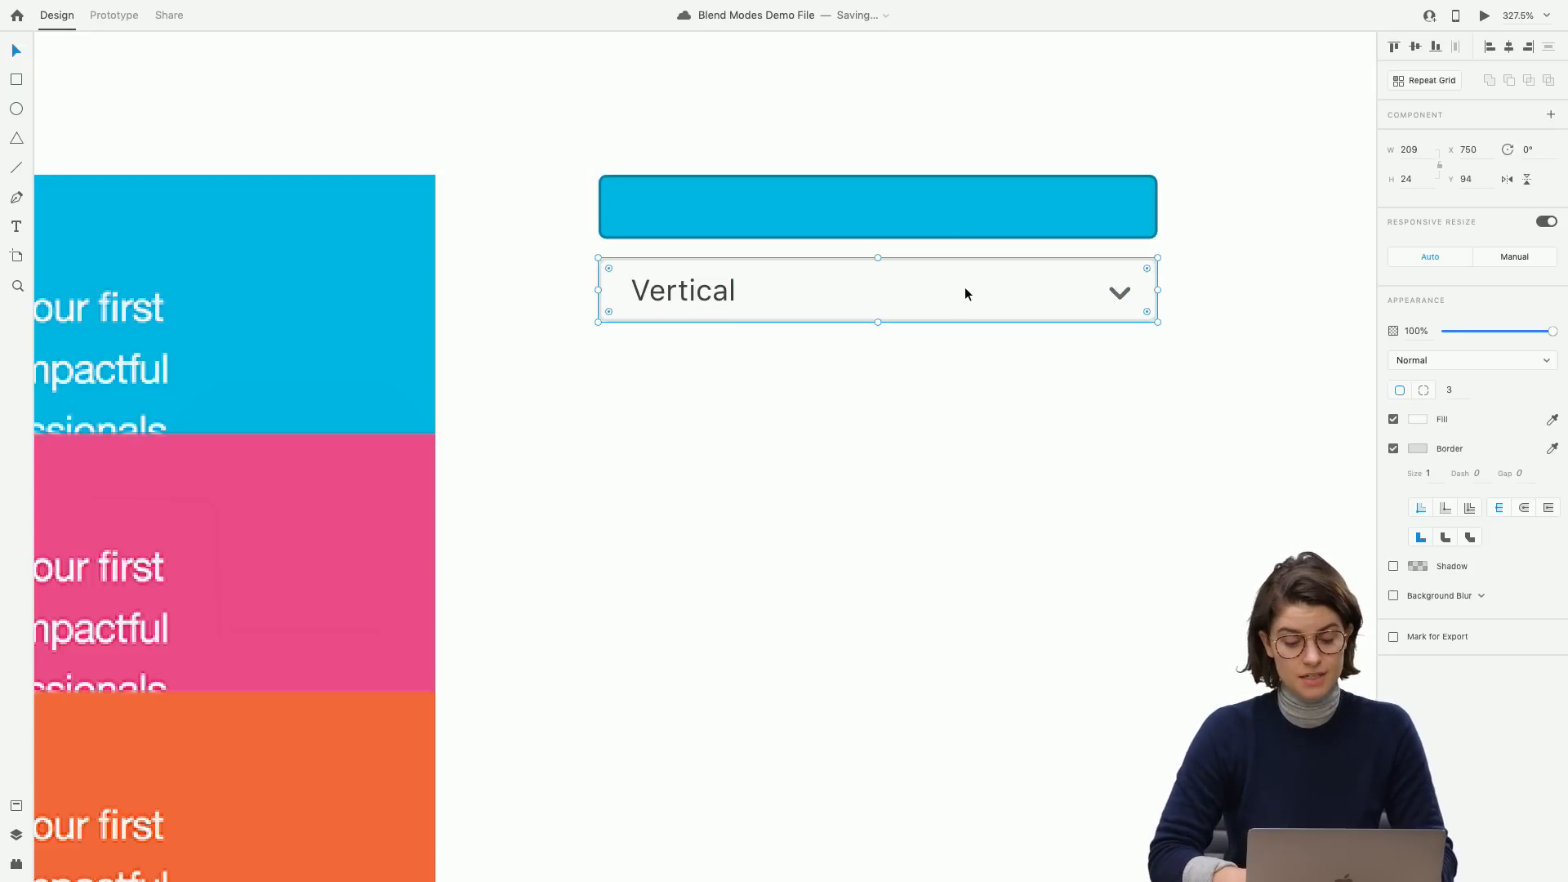
right_click(965, 293)
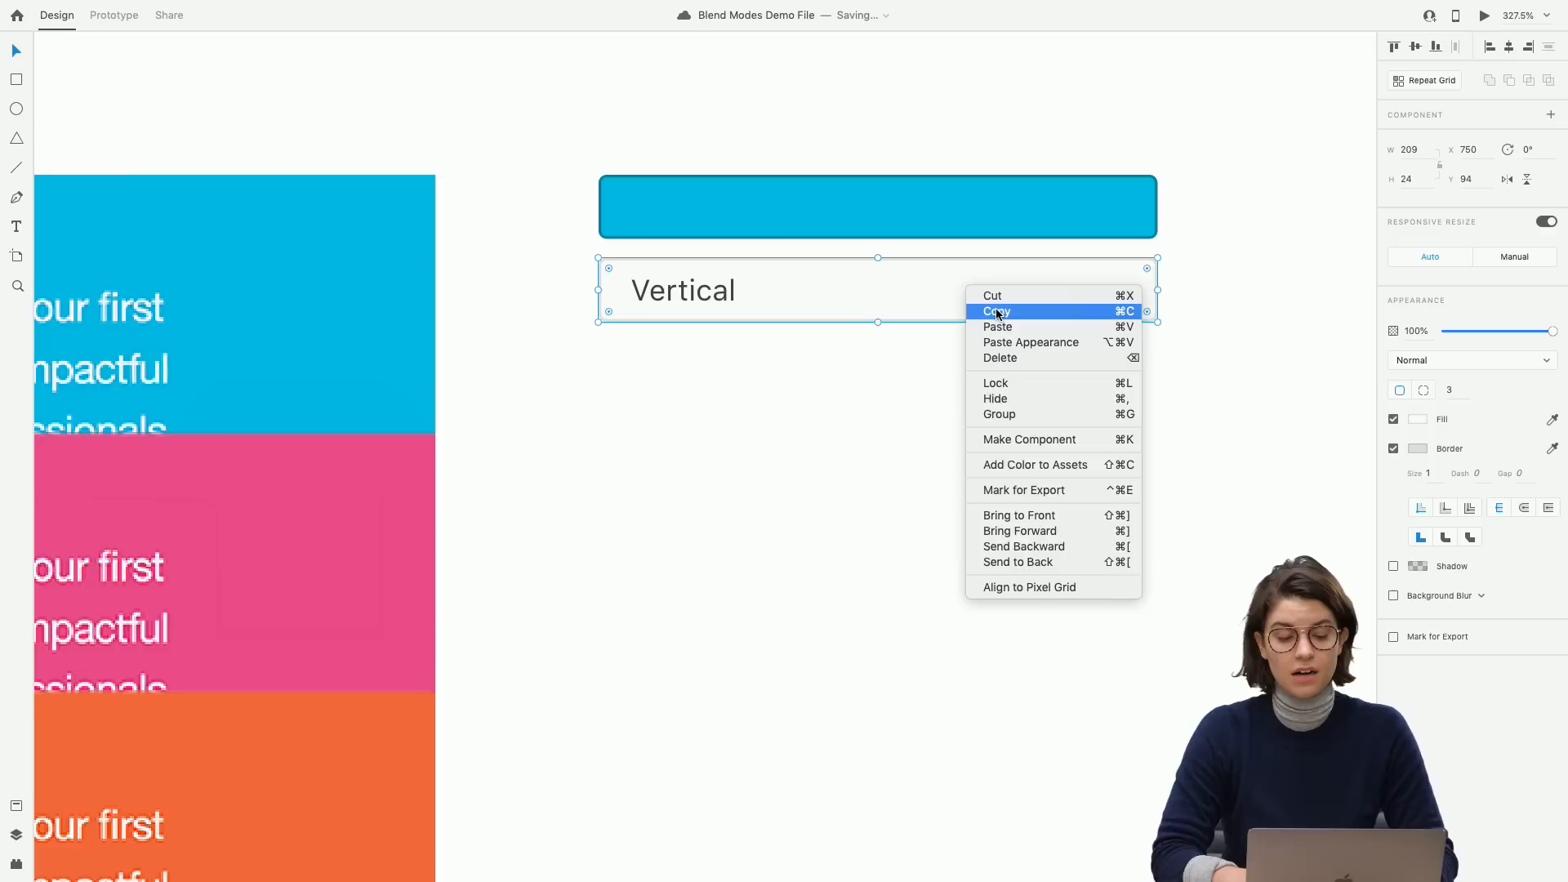
left_click(996, 312)
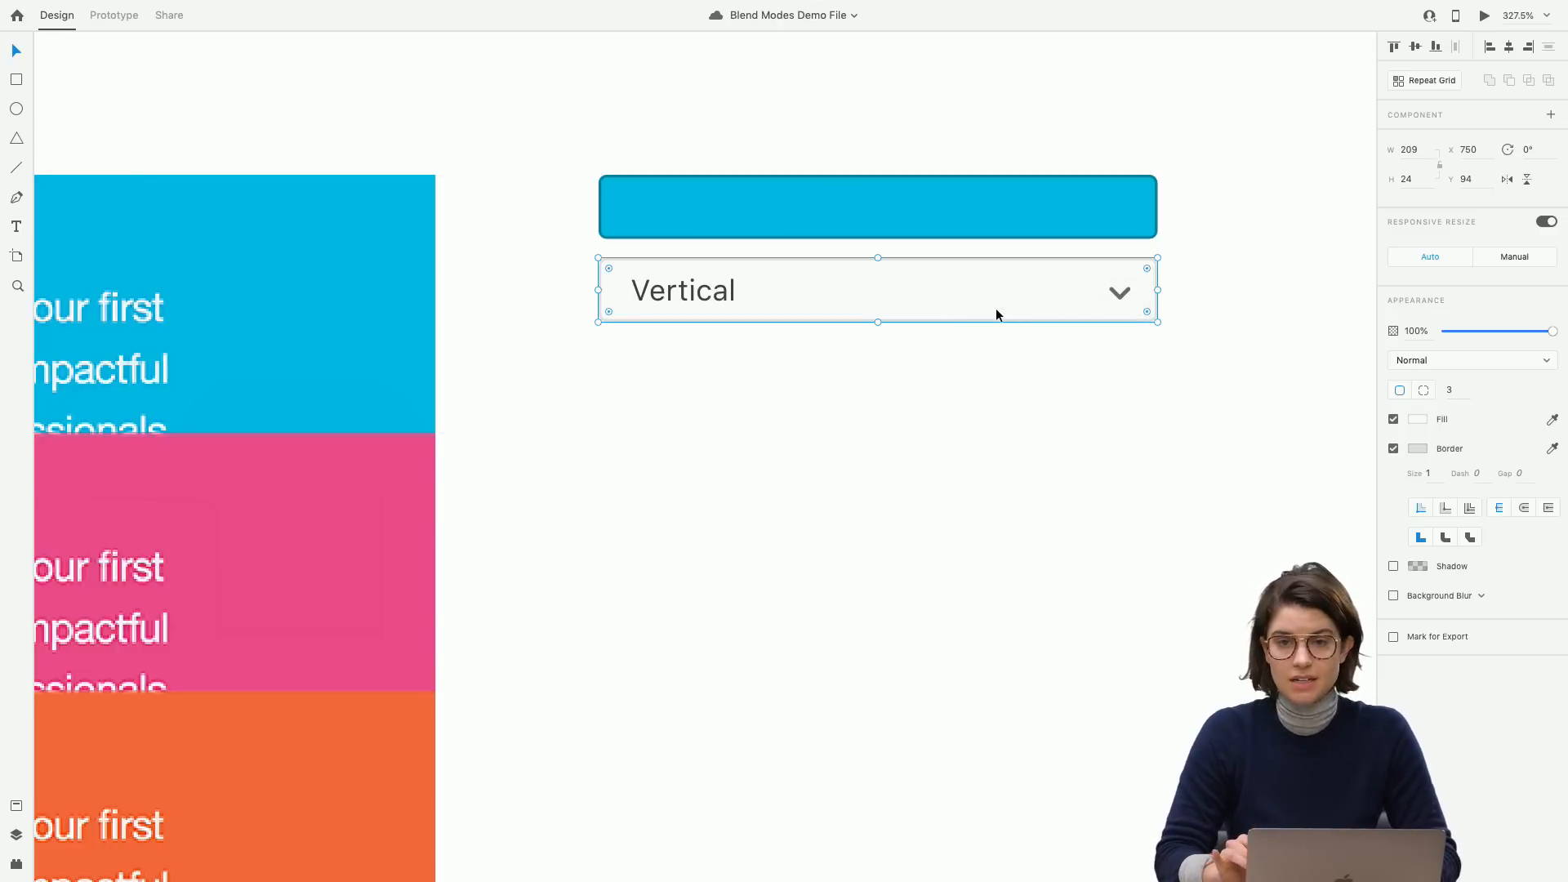
Draw a rectangle about 211 by 53 below the Vertical dropdown, roughly matching the dropdown's width.
left_click(972, 229)
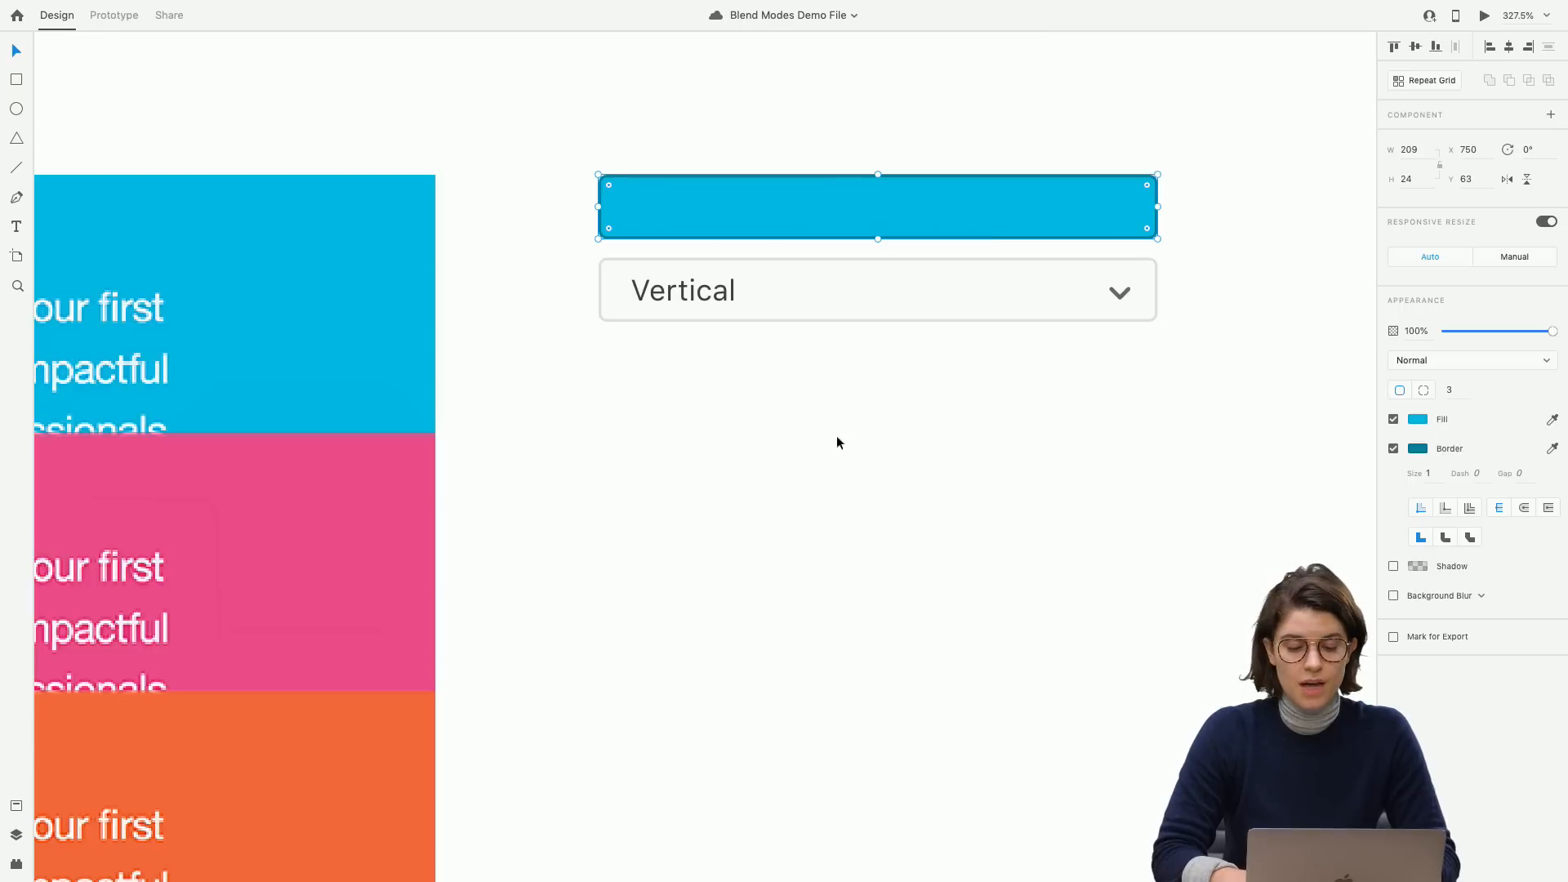
key("r")
left_click_drag(596, 384, 1158, 525)
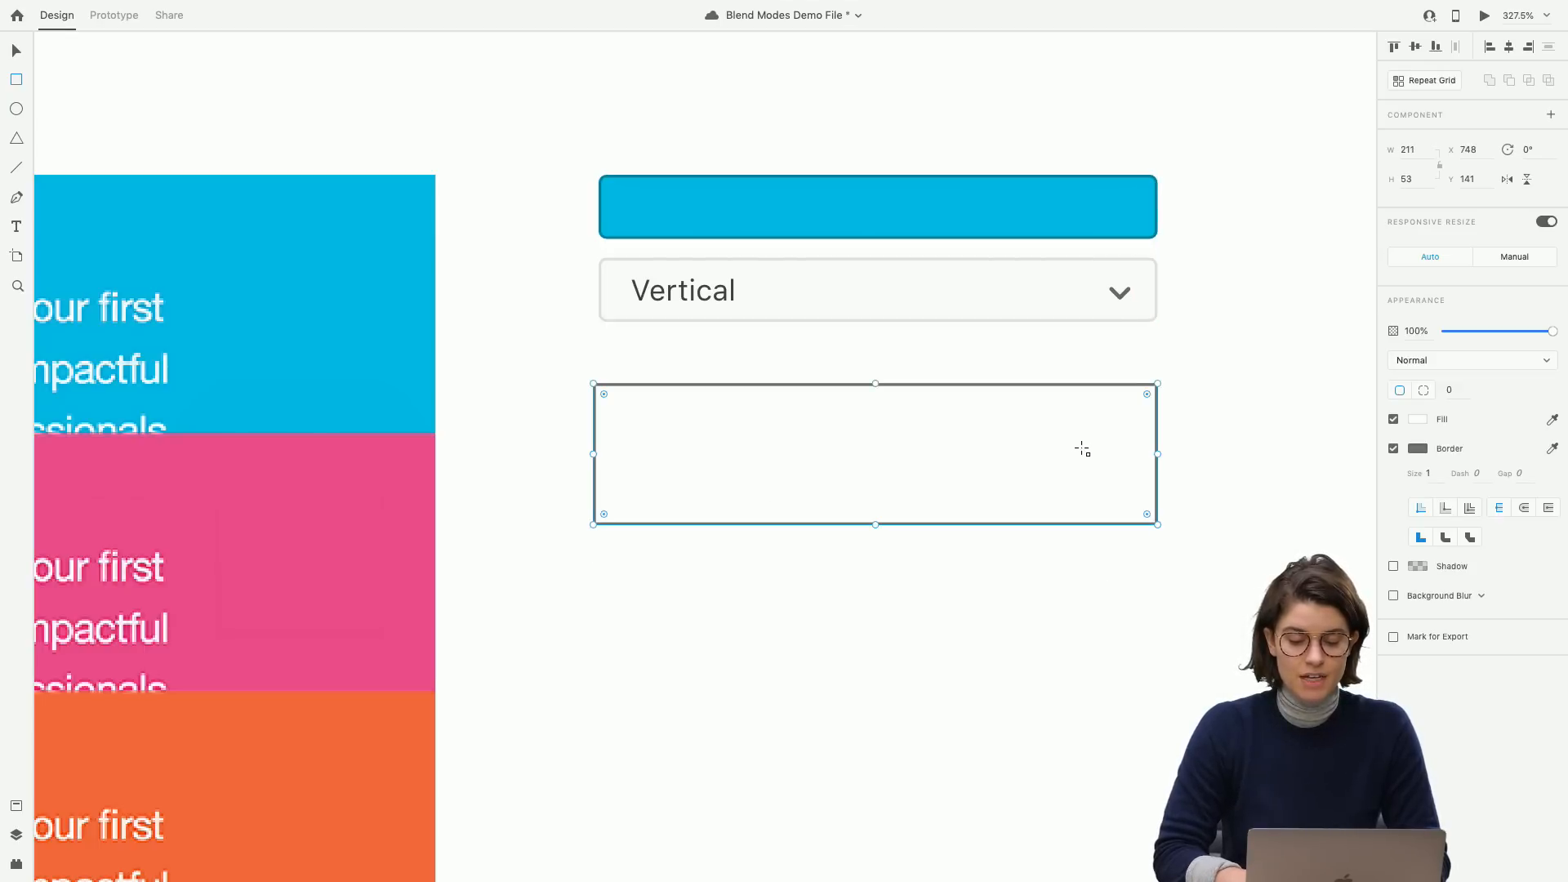
Try pasting the copied dropdown box's appearance onto the new rectangle, and undo it.
left_click(1010, 298)
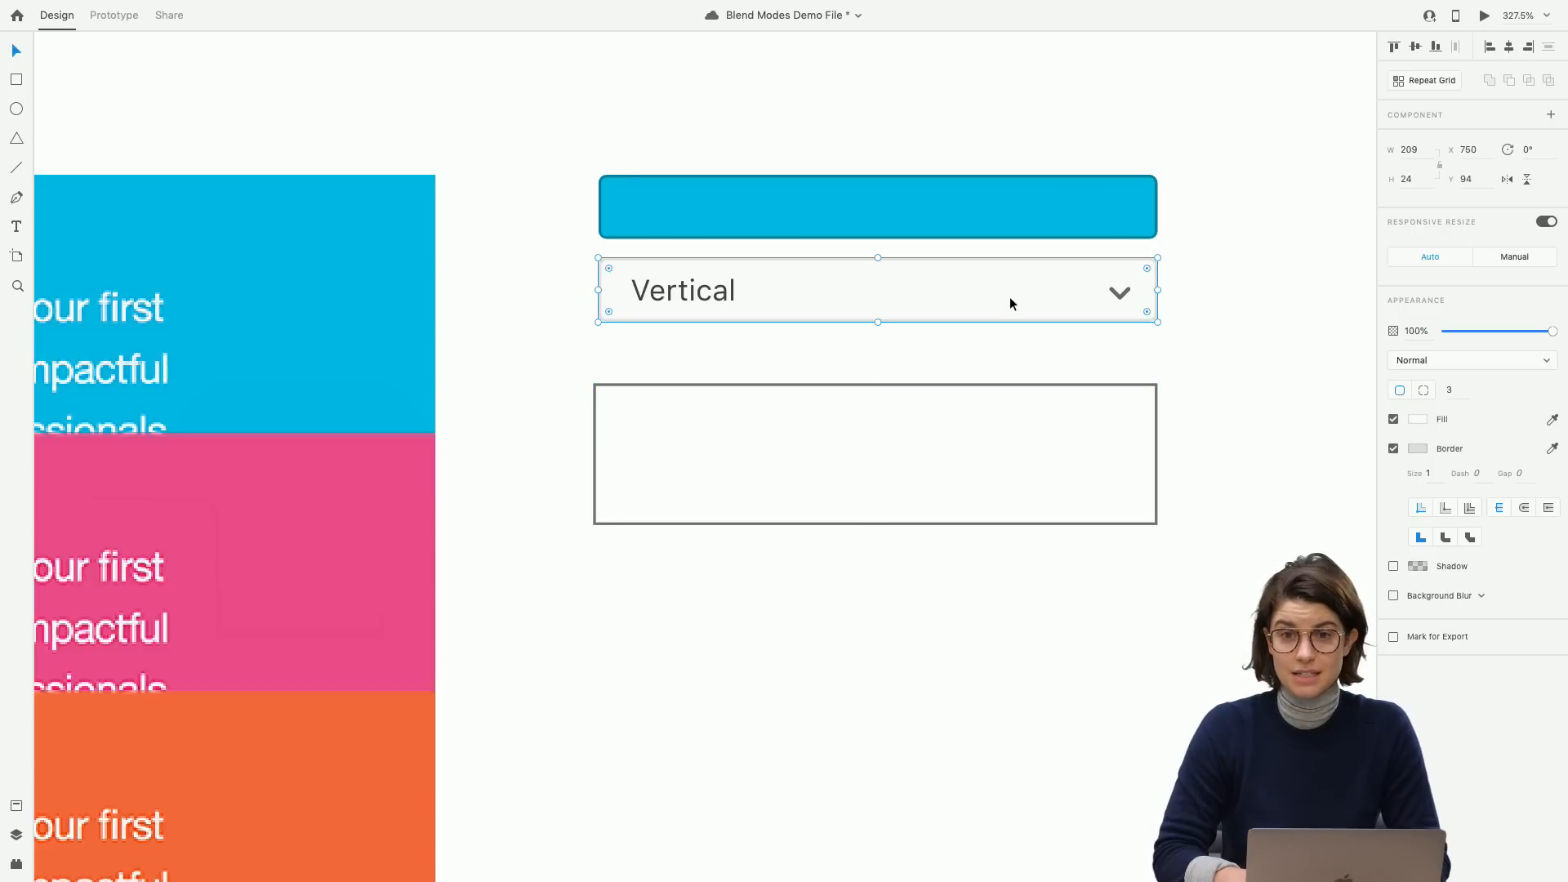
left_click(940, 476)
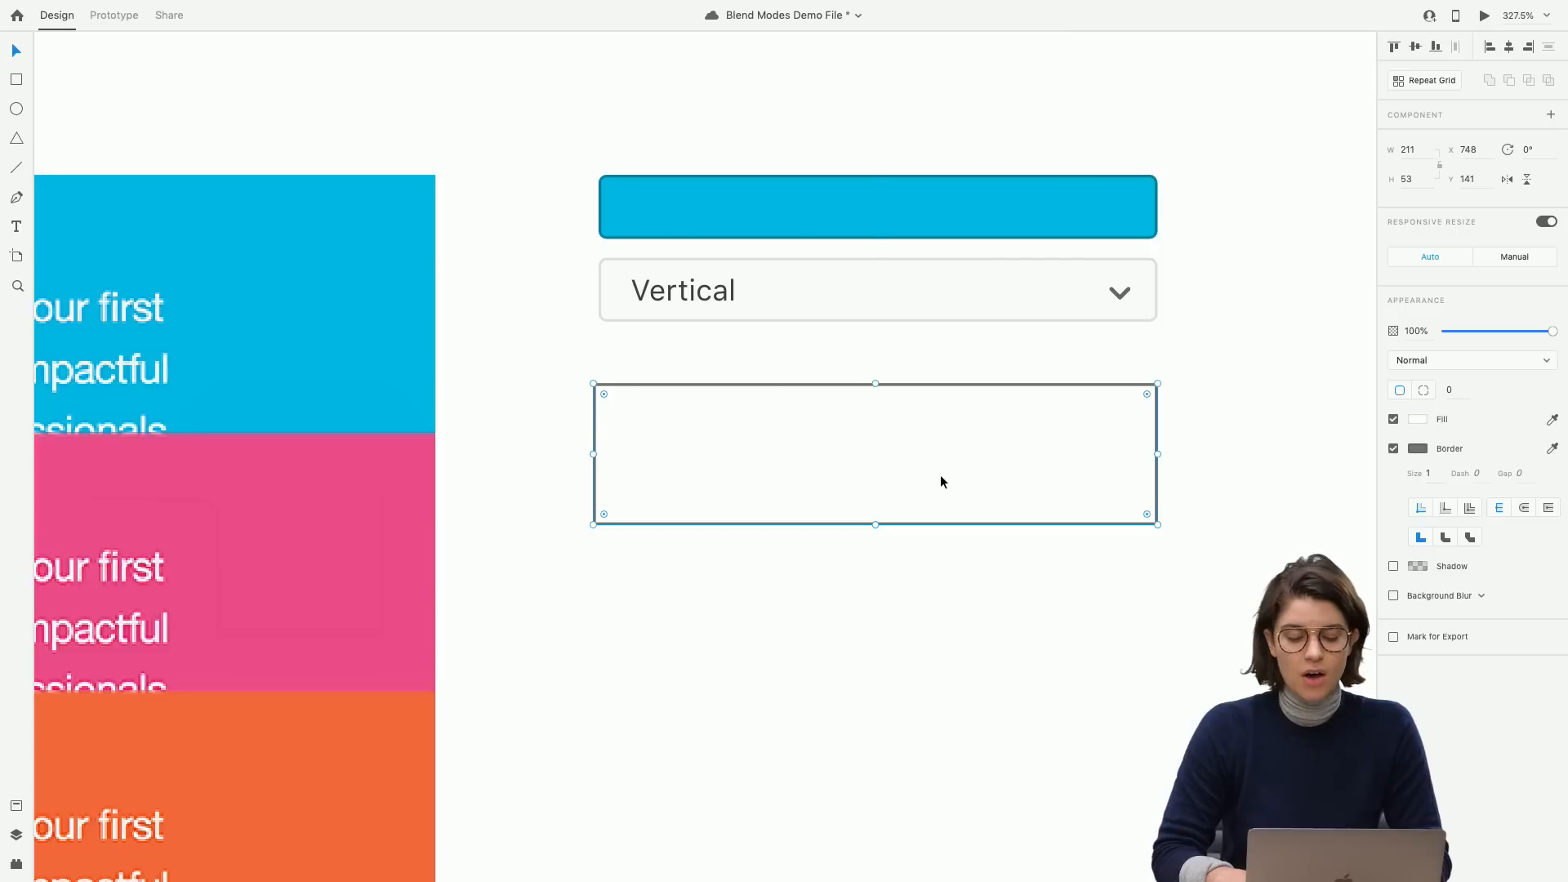
left_click(939, 481)
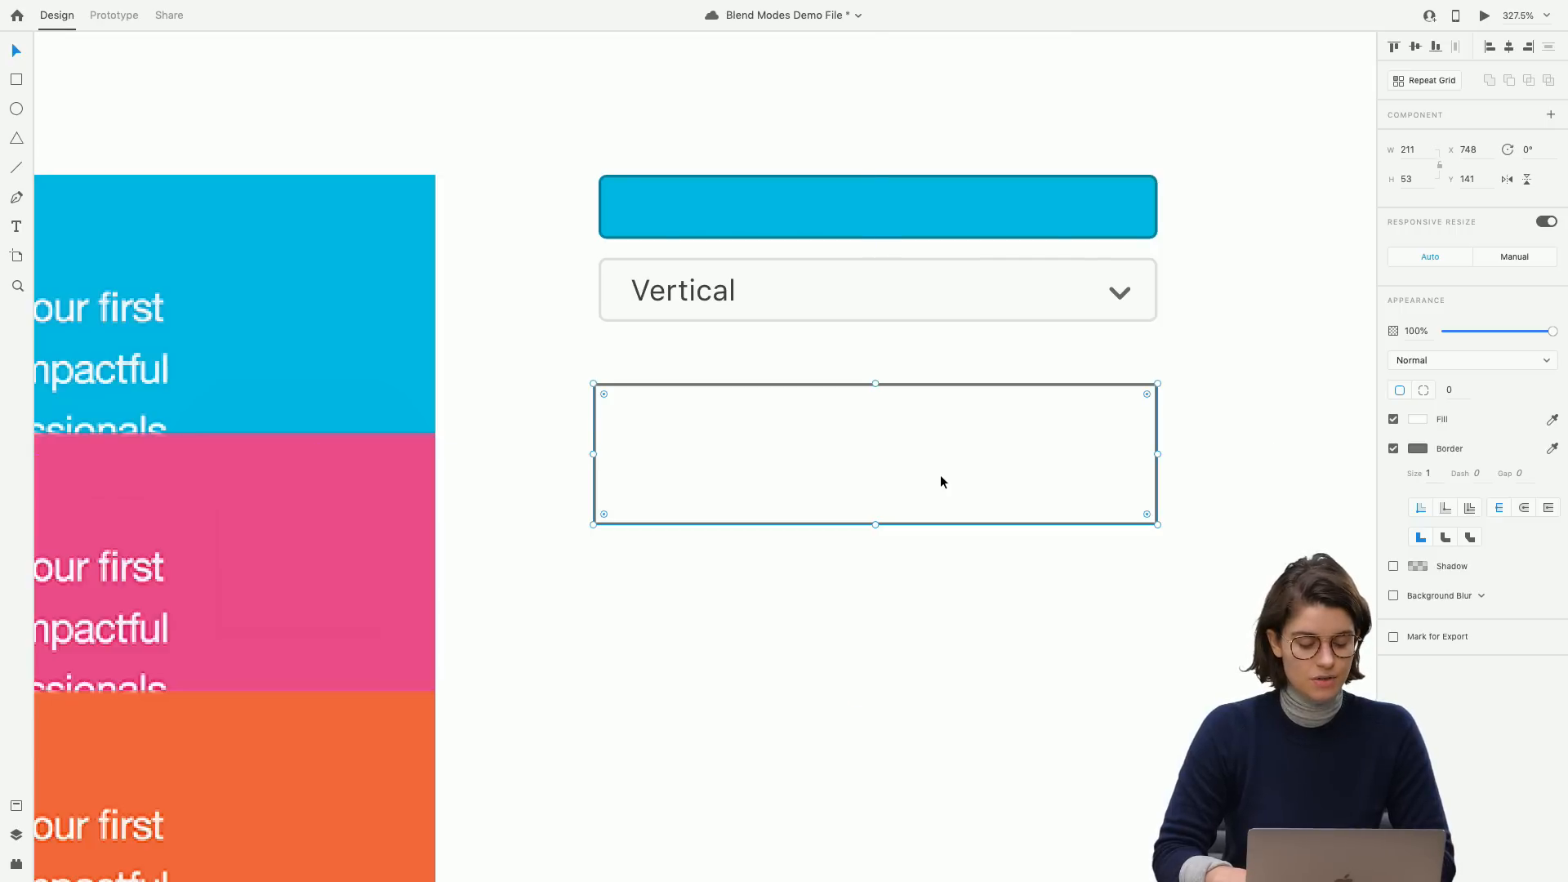
key("alt")
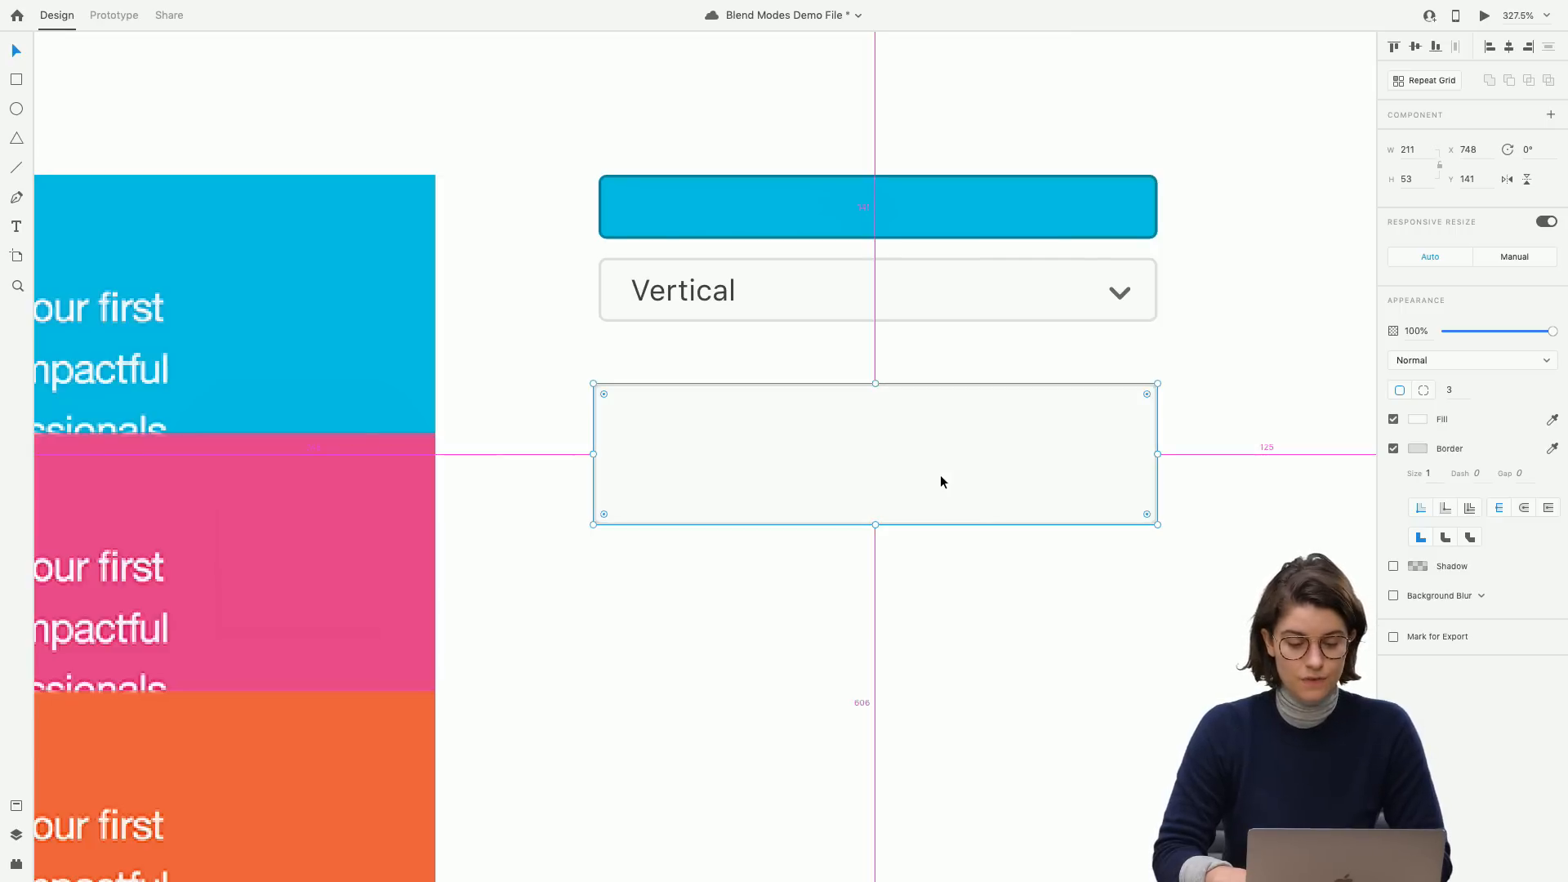
left_click(918, 714)
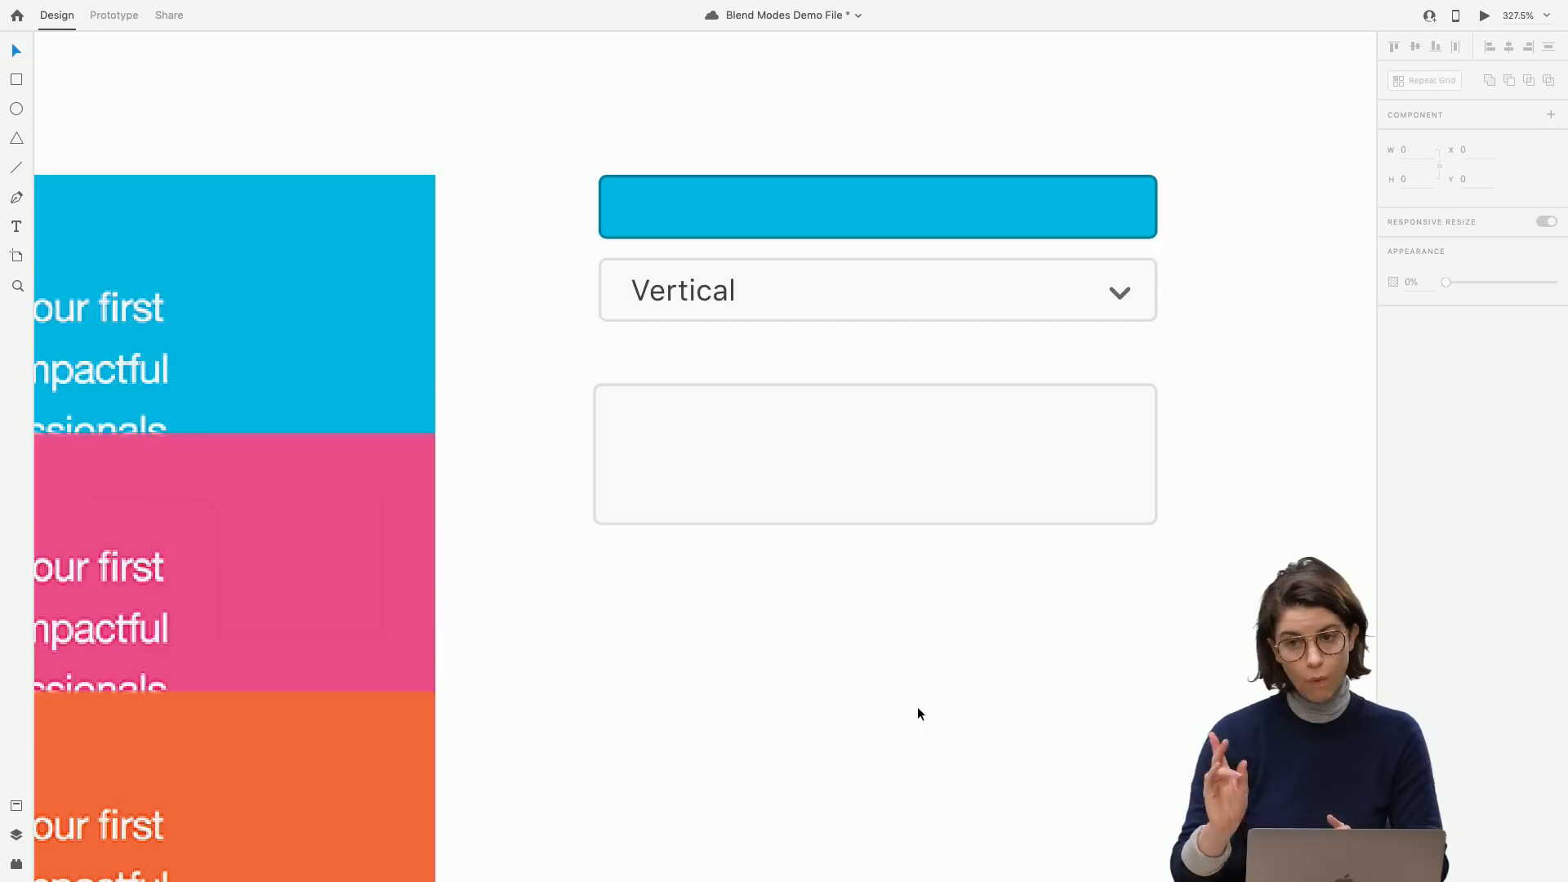
key("super+z")
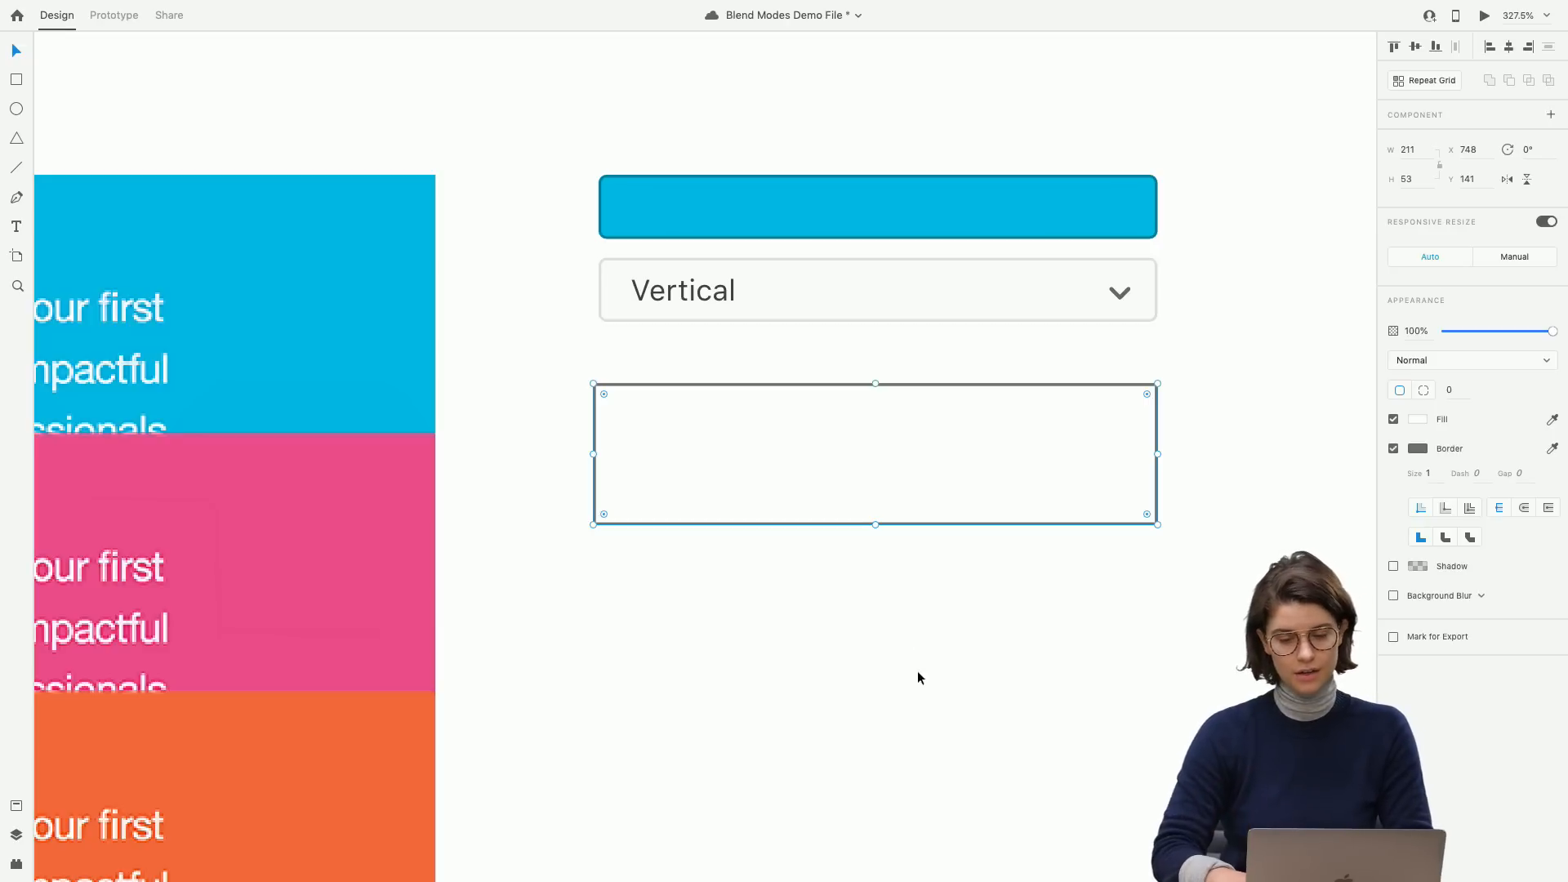
Apply Paste Appearance to the new rectangle using the copied dropdown box's style, and deselect it.
right_click(947, 453)
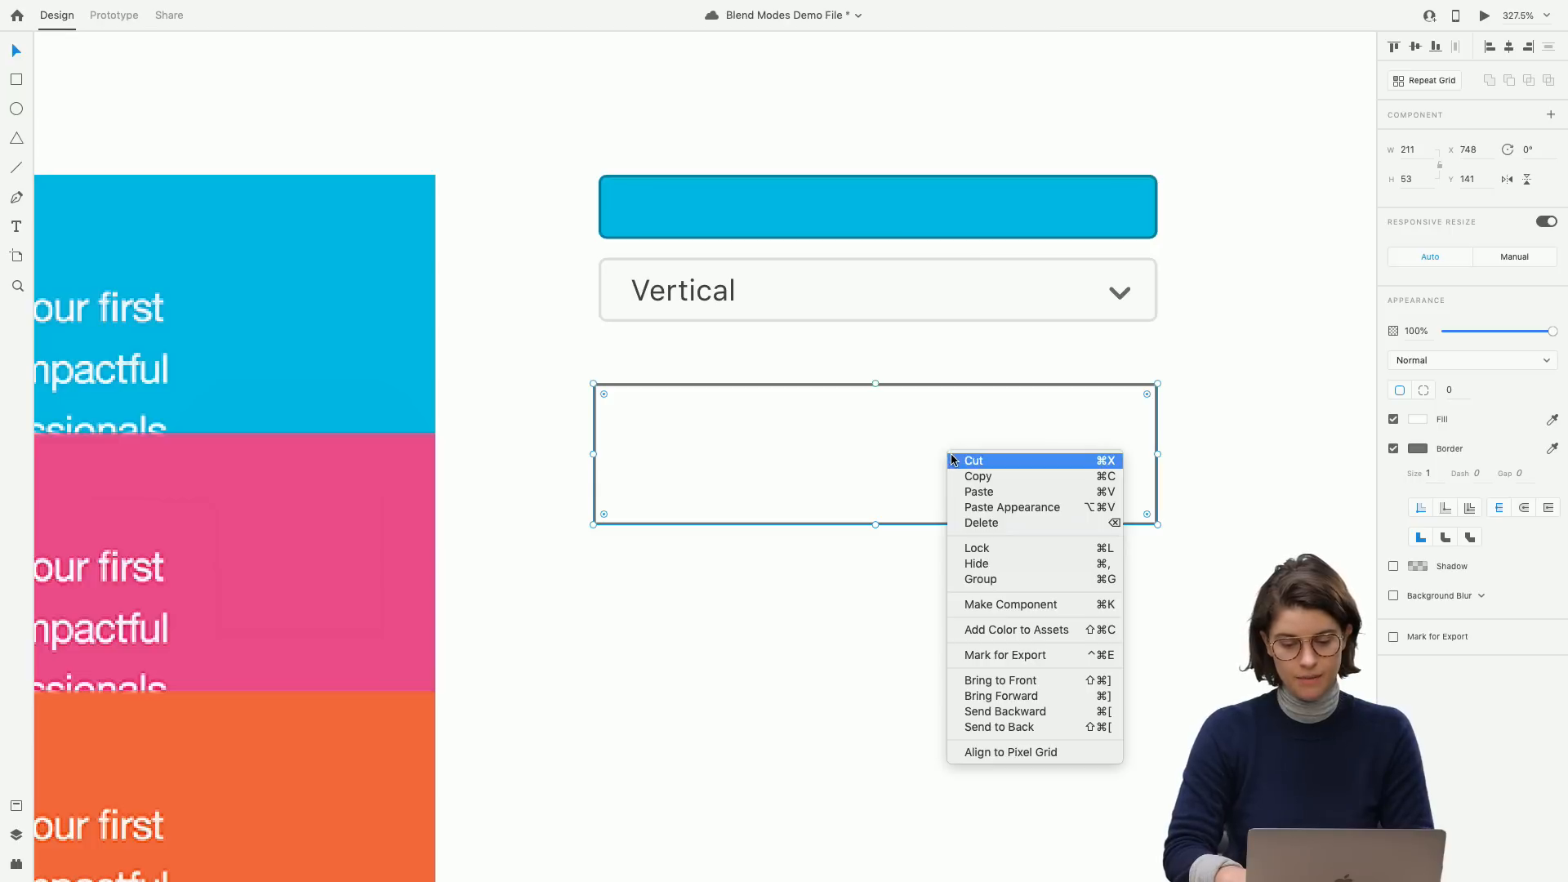
left_click(971, 507)
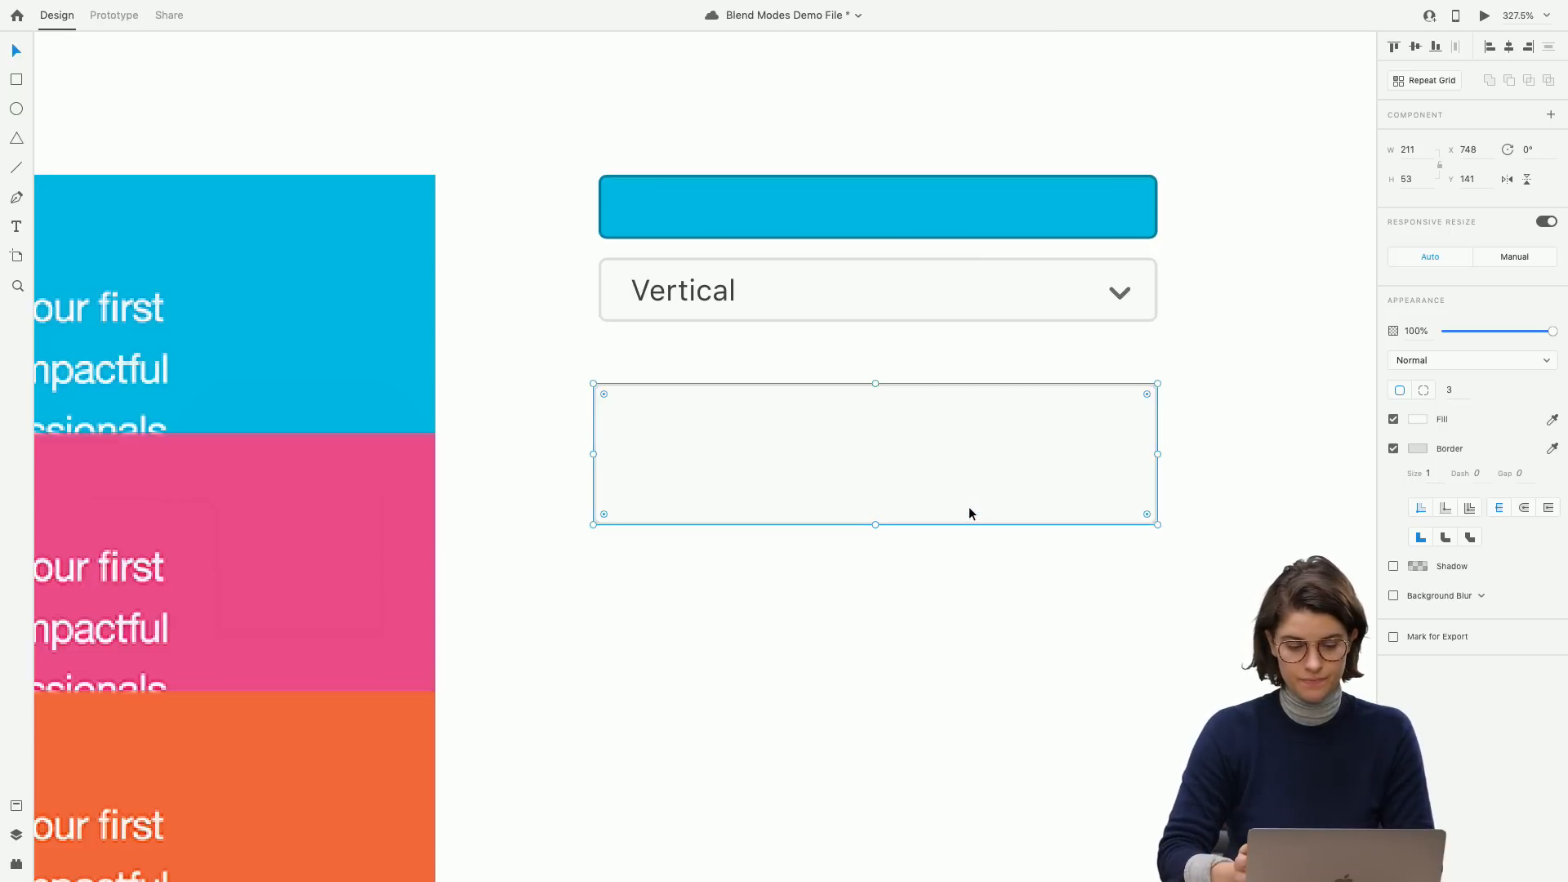
left_click(949, 576)
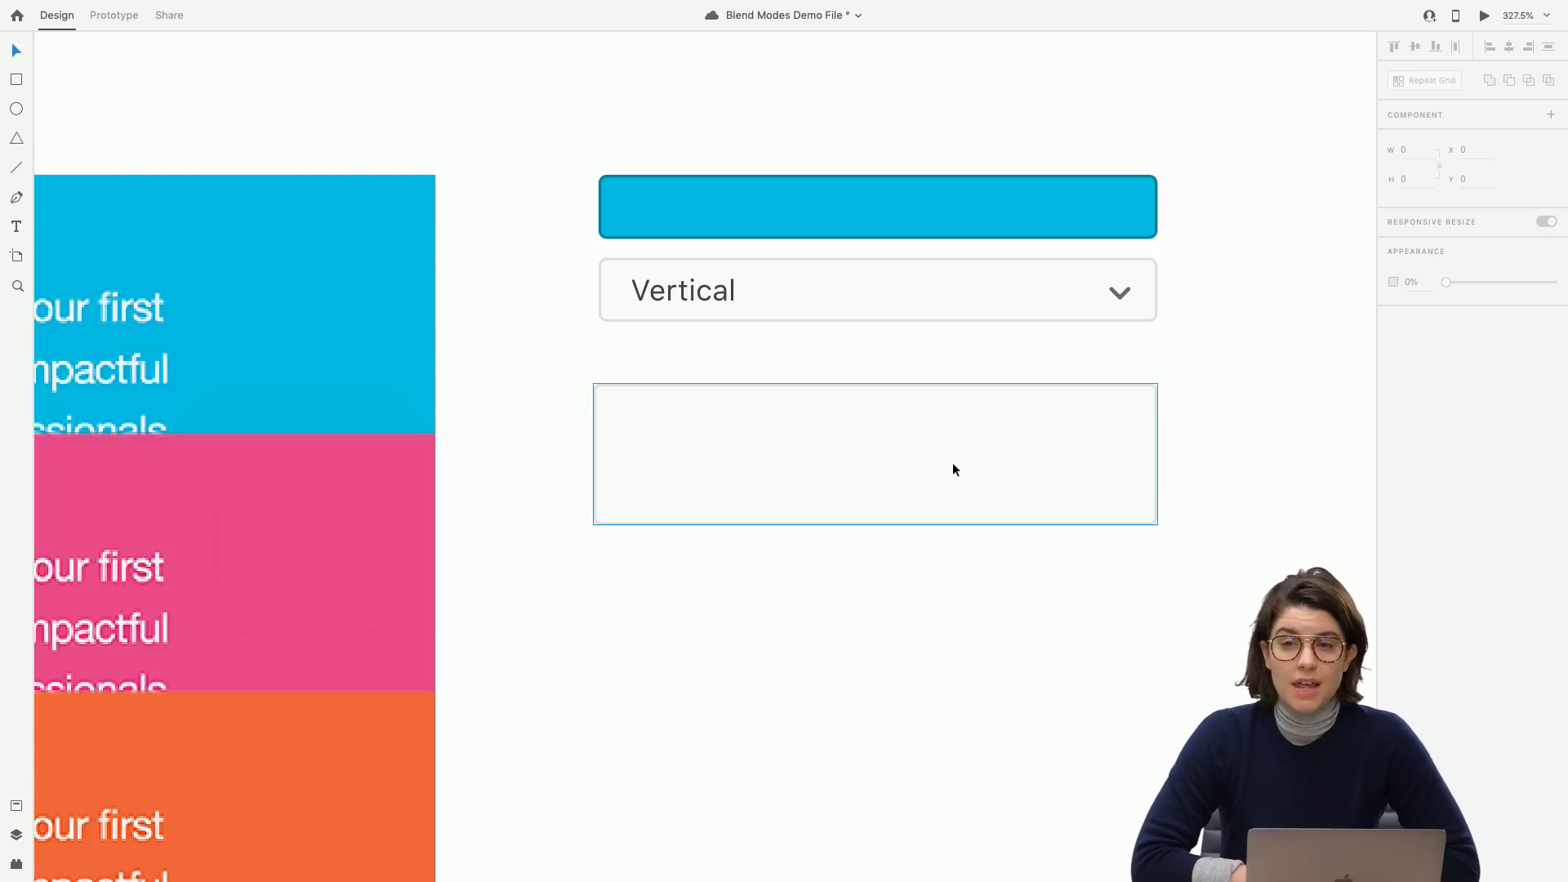
Save the document and delete the rectangle drawn below the Vertical dropdown.
key("super+s")
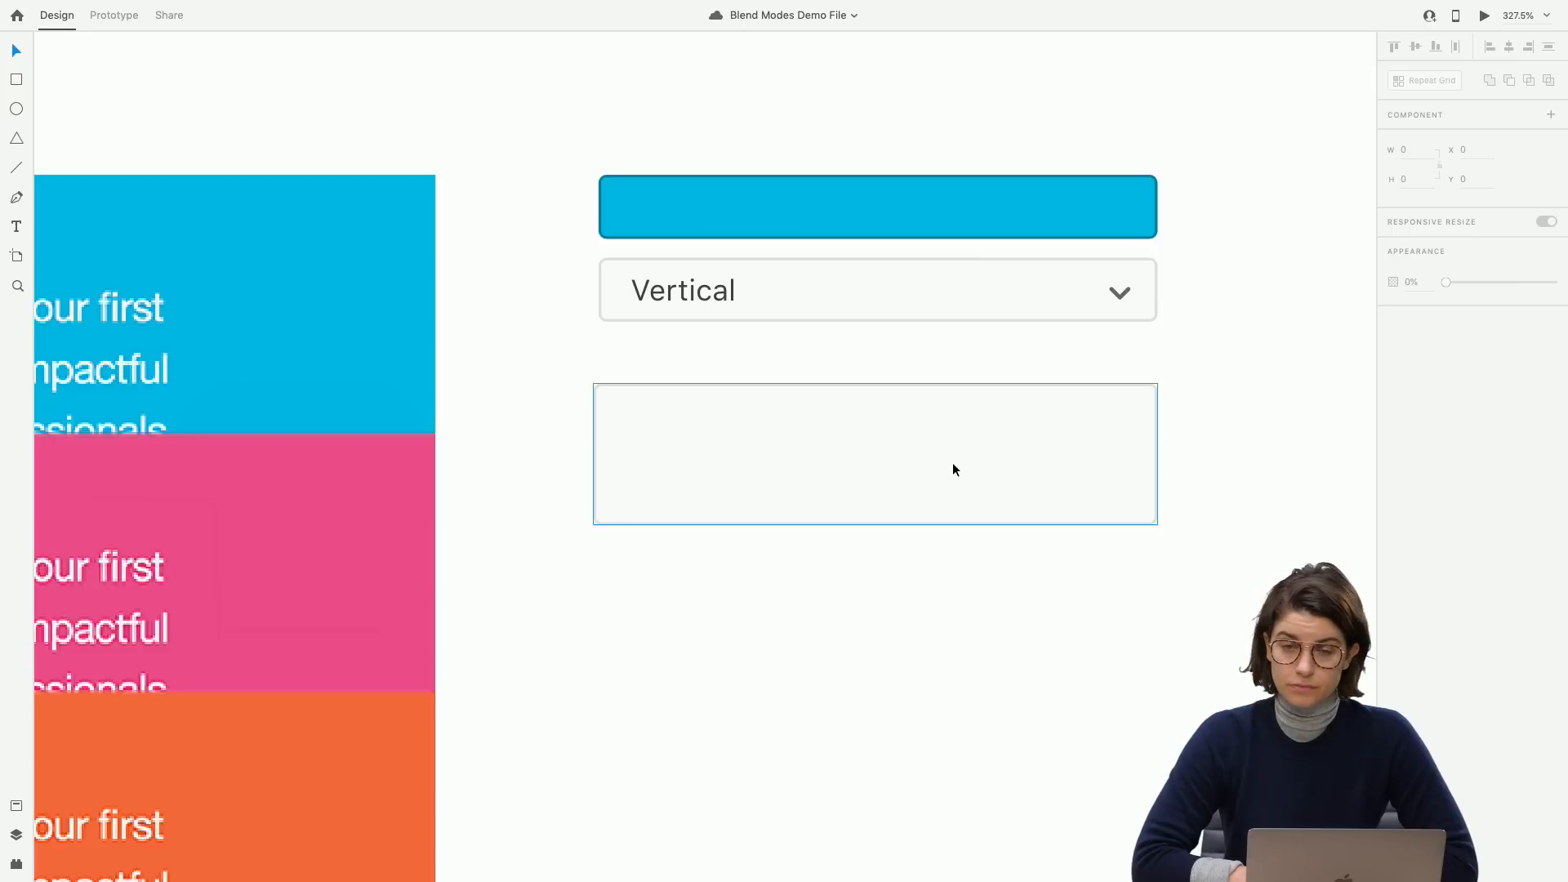
left_click(952, 463)
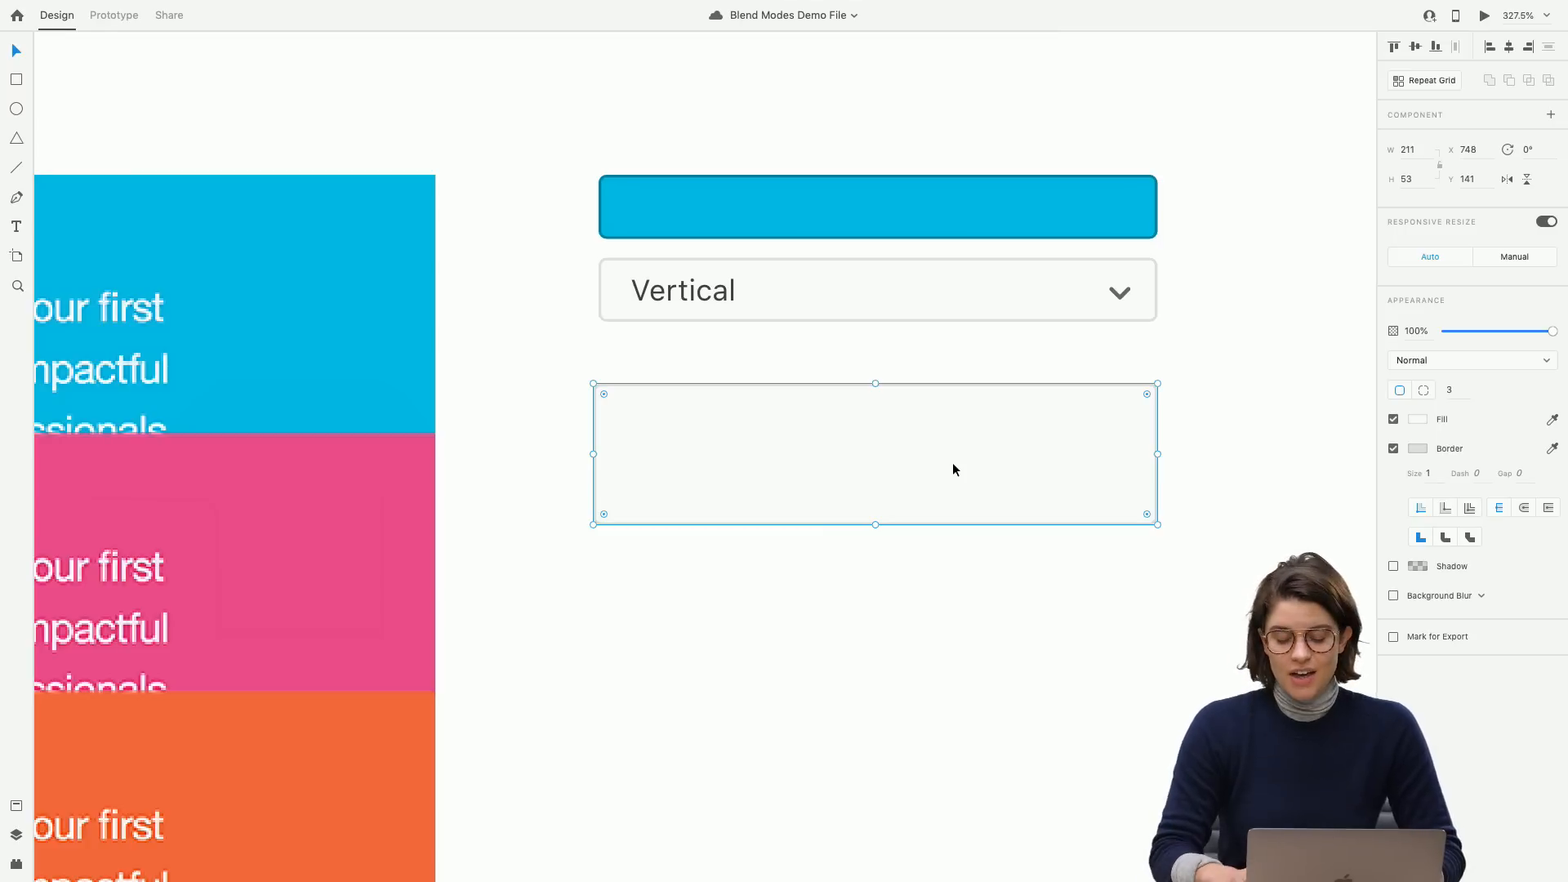
key("Delete")
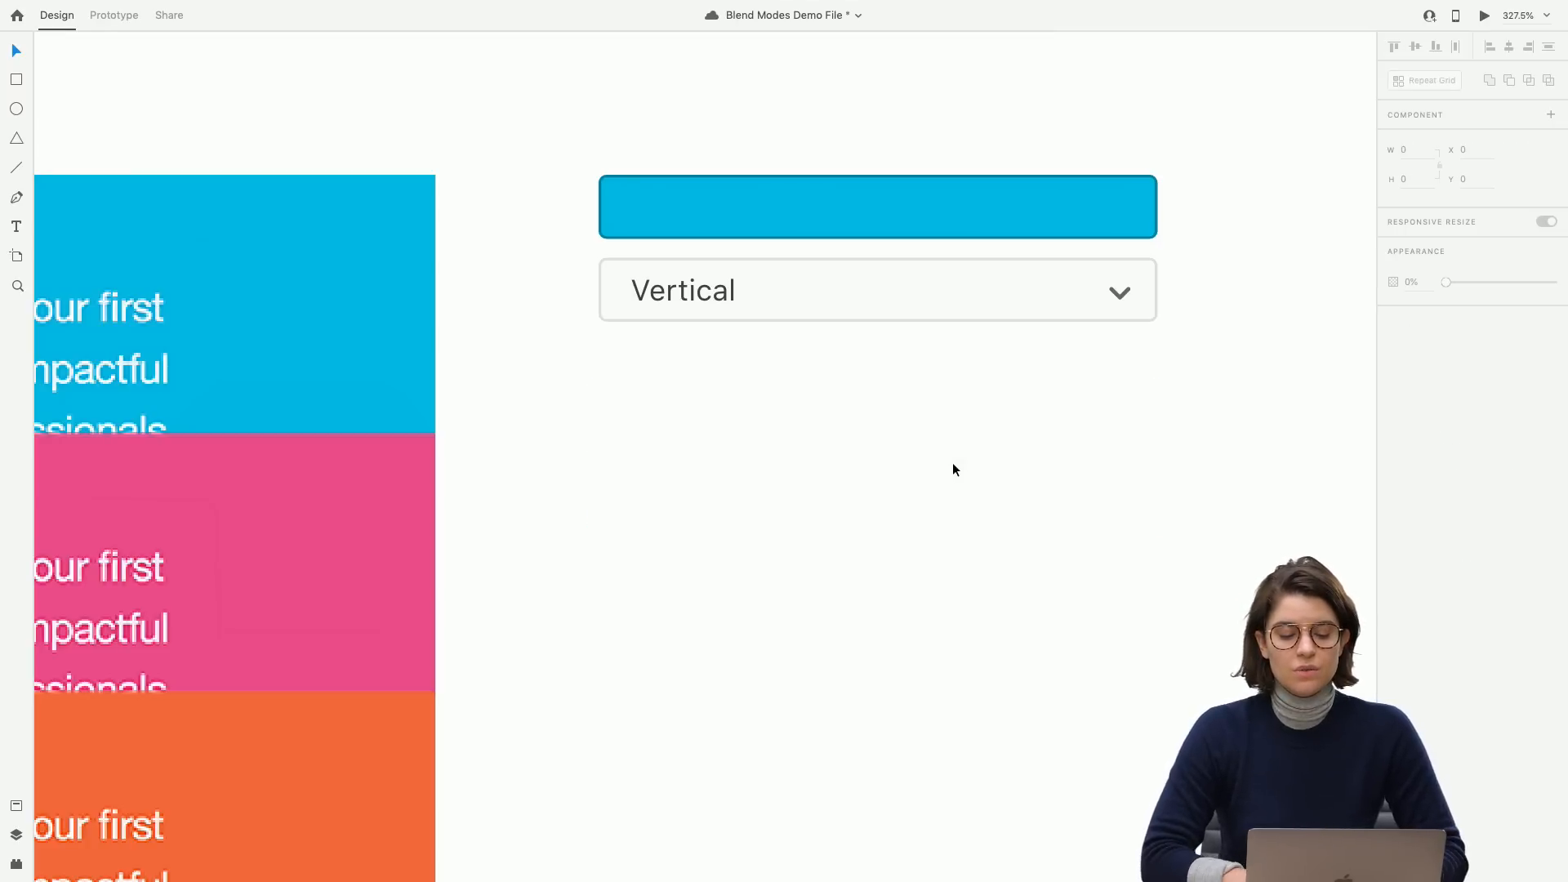
scroll(948, 464, "down", 10)
scroll(948, 471, "up", 3)
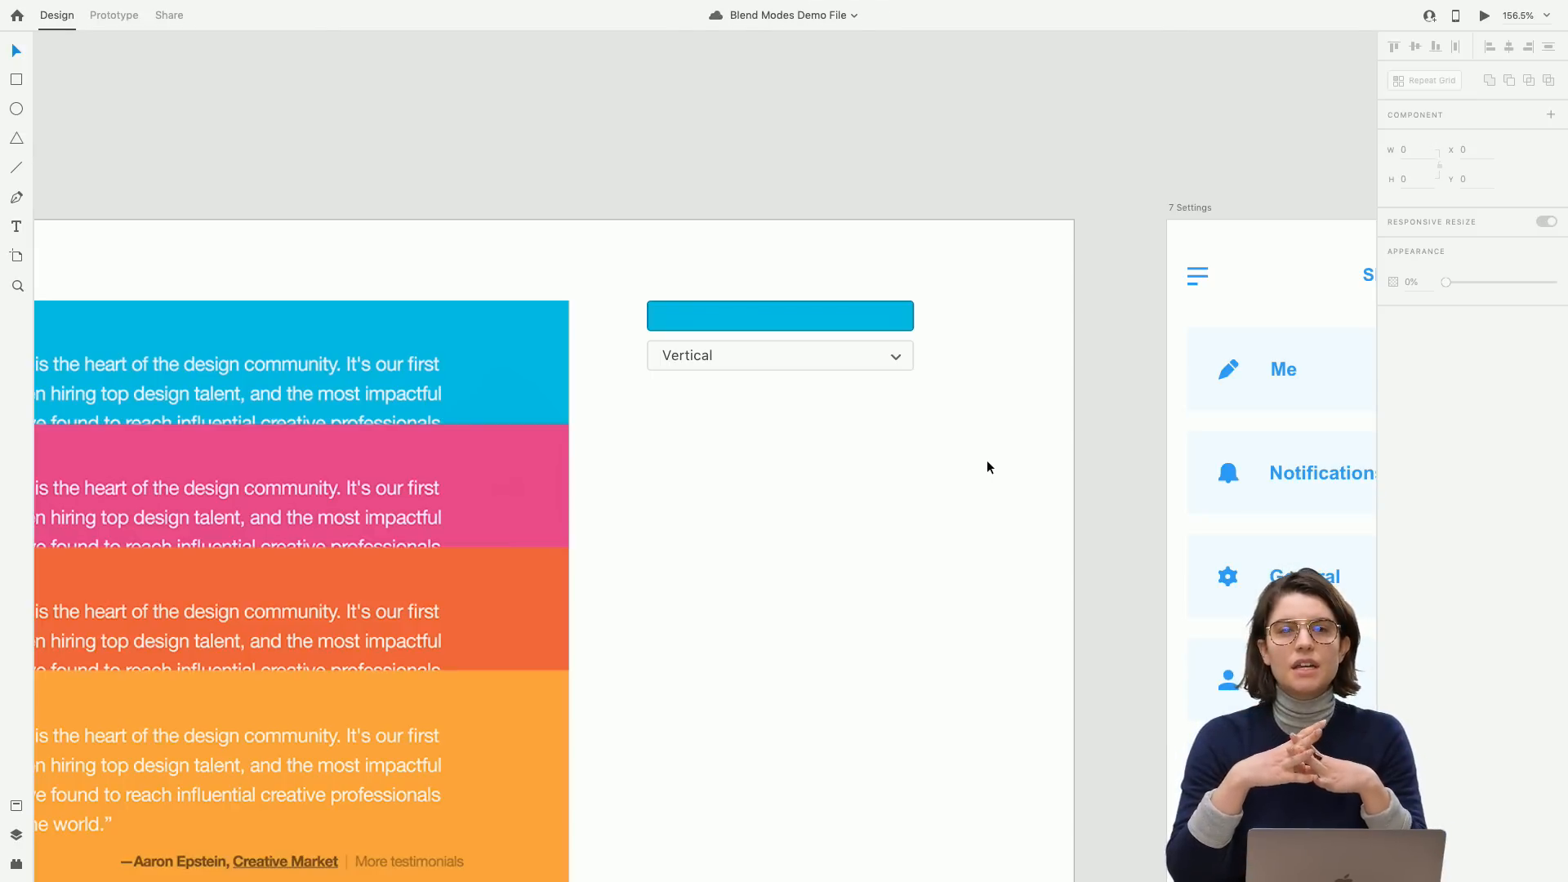
scroll(857, 437, "up", 2)
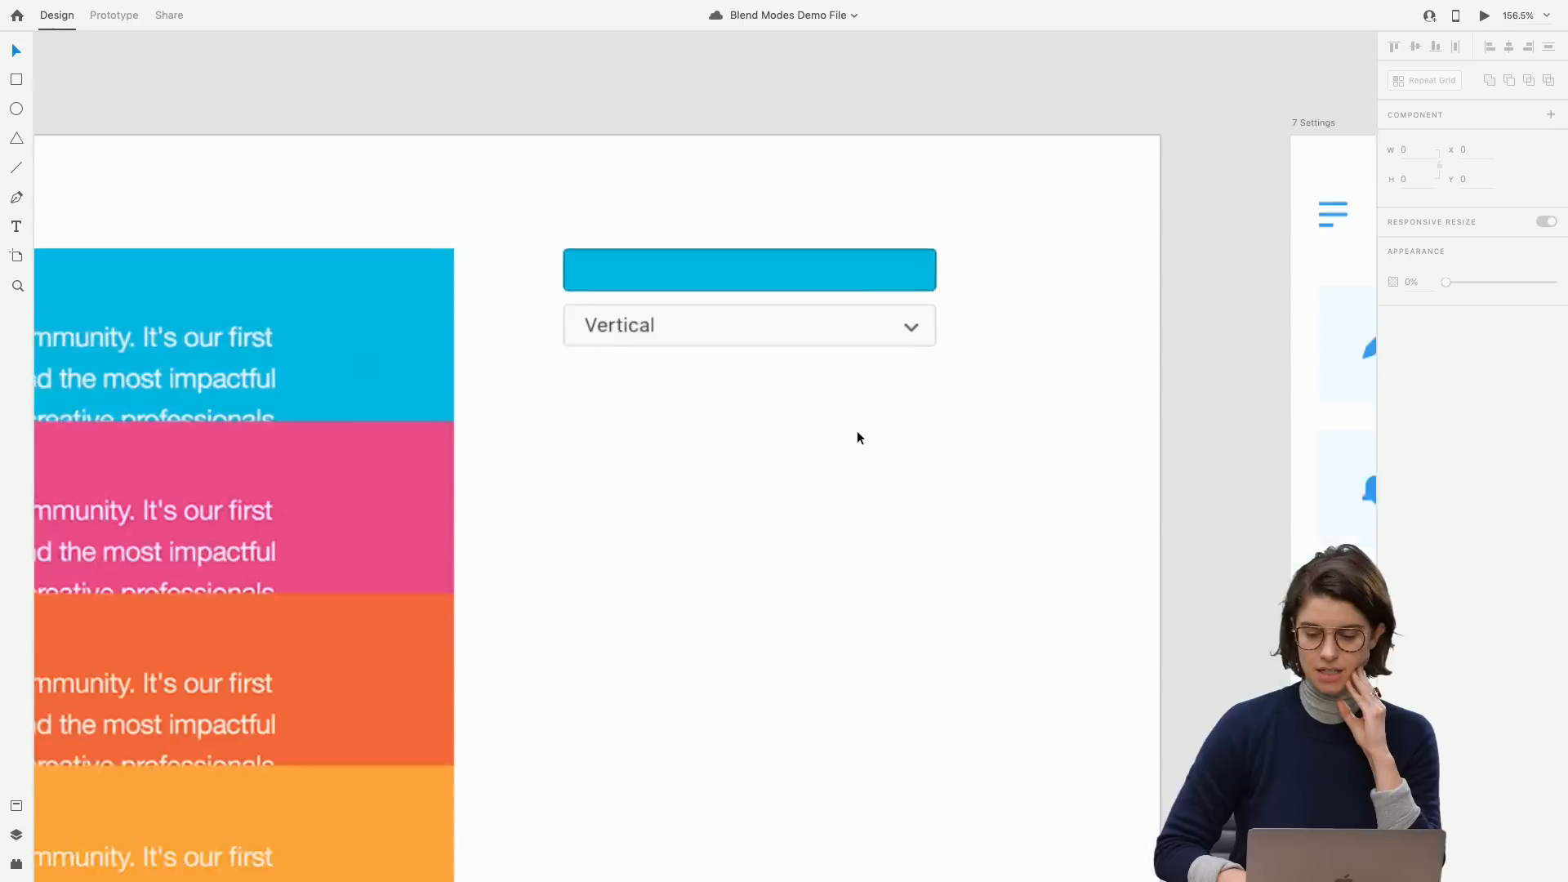
scroll(856, 438, "up", 2)
left_click(811, 298)
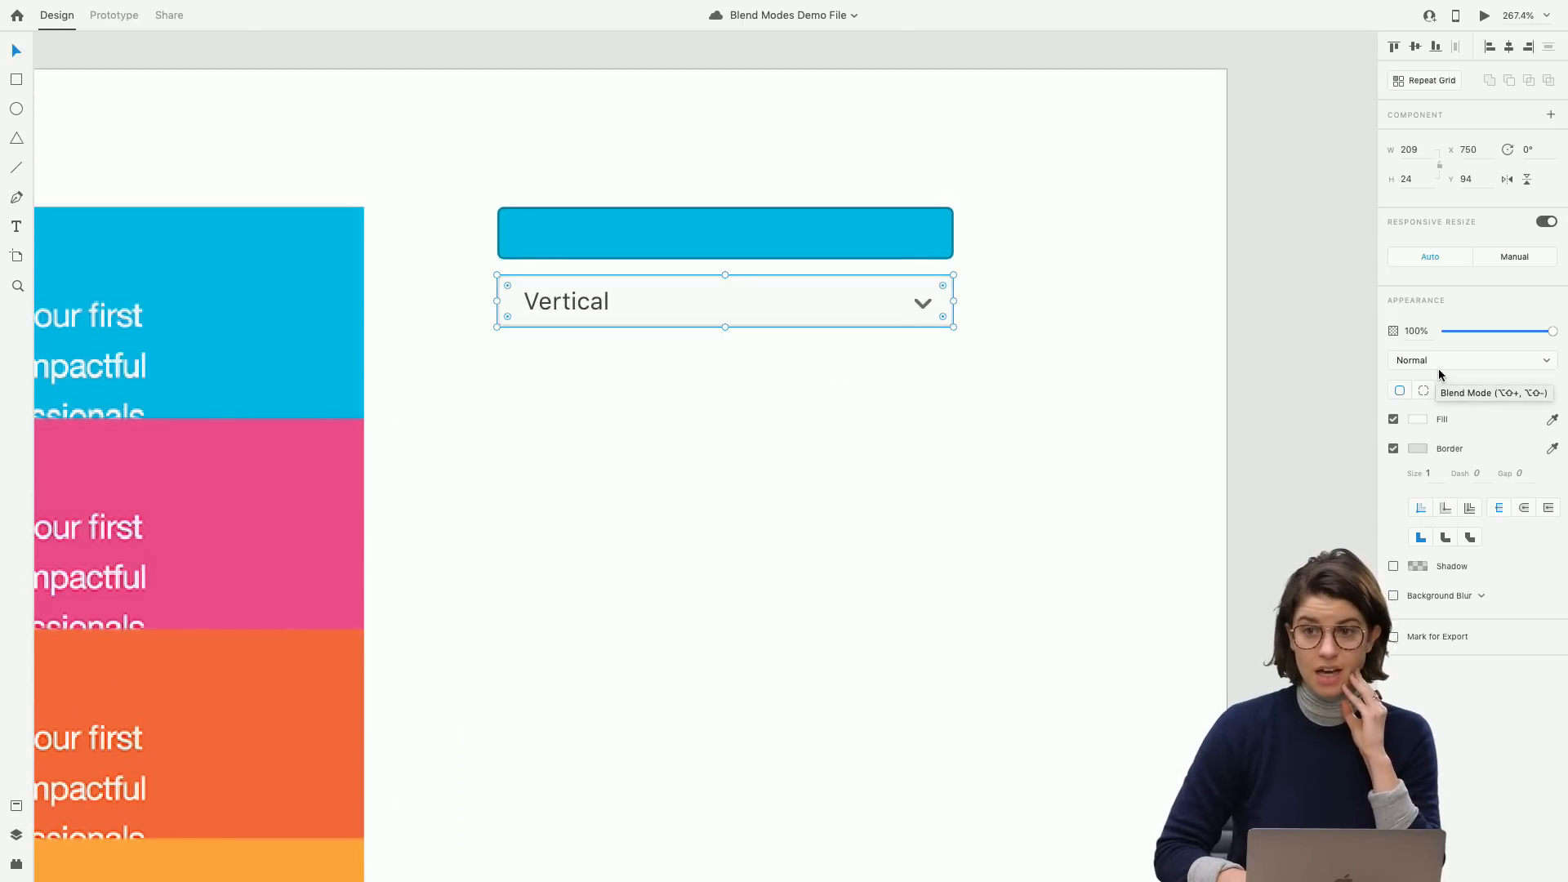
left_click(1056, 441)
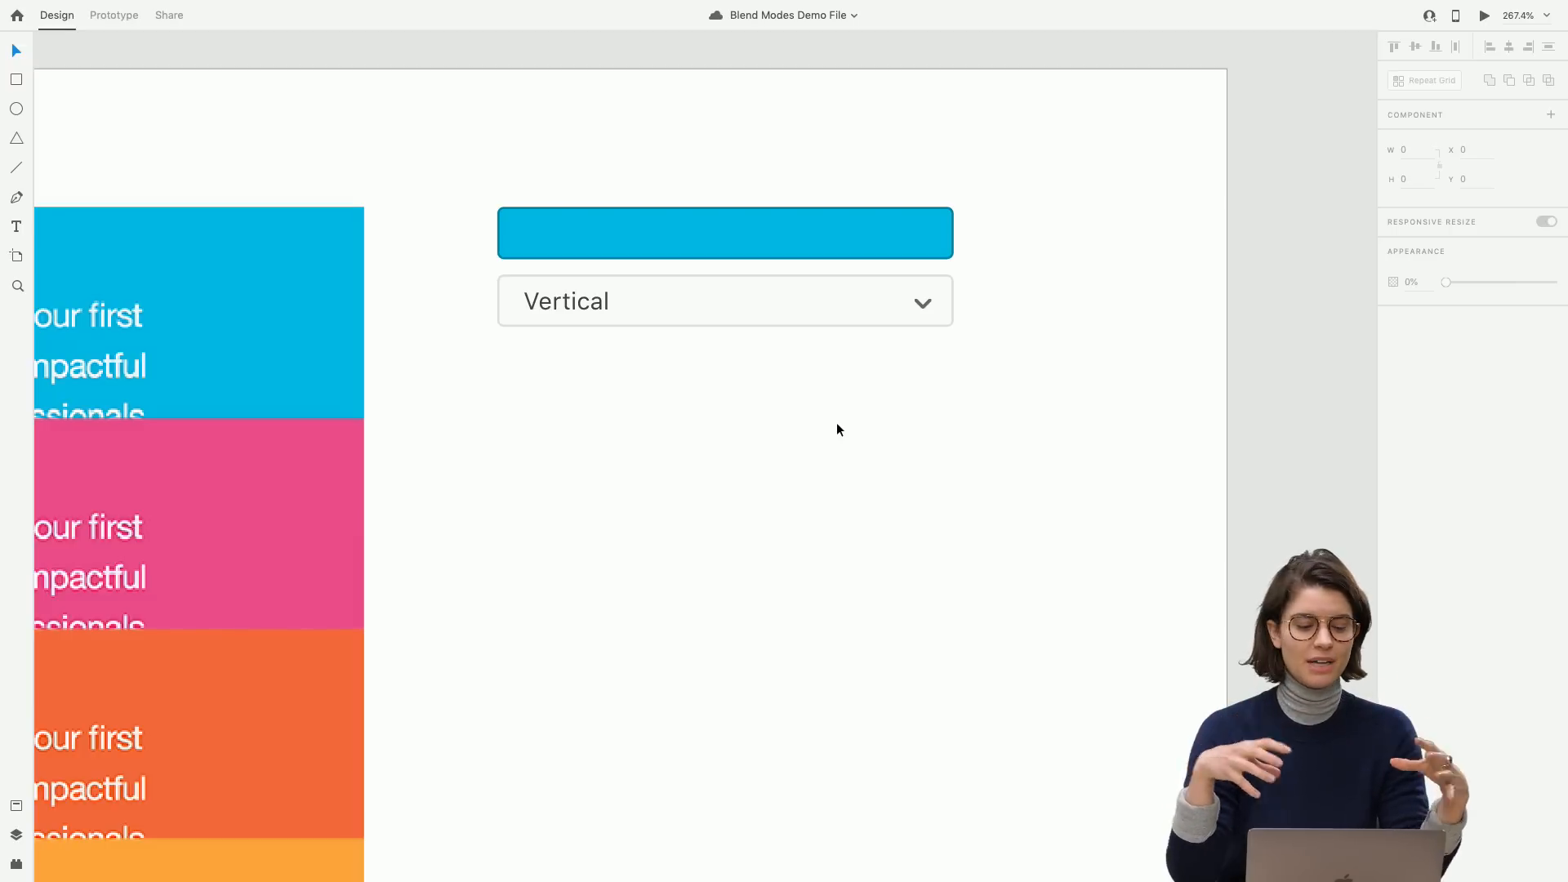
scroll(438, 553, "down", 5)
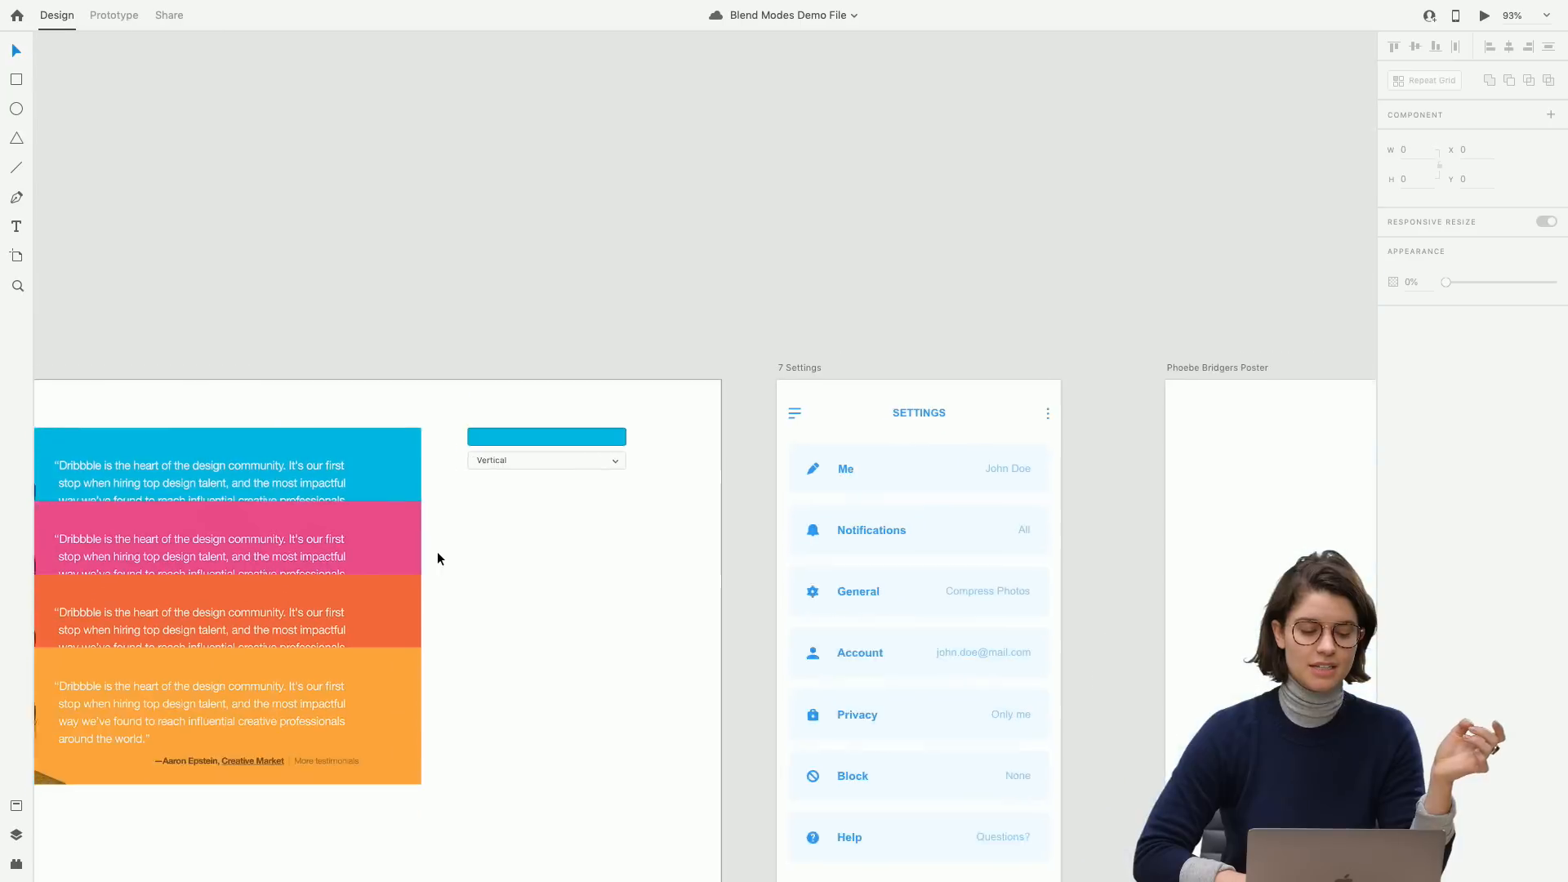
scroll(437, 558, "left", 3)
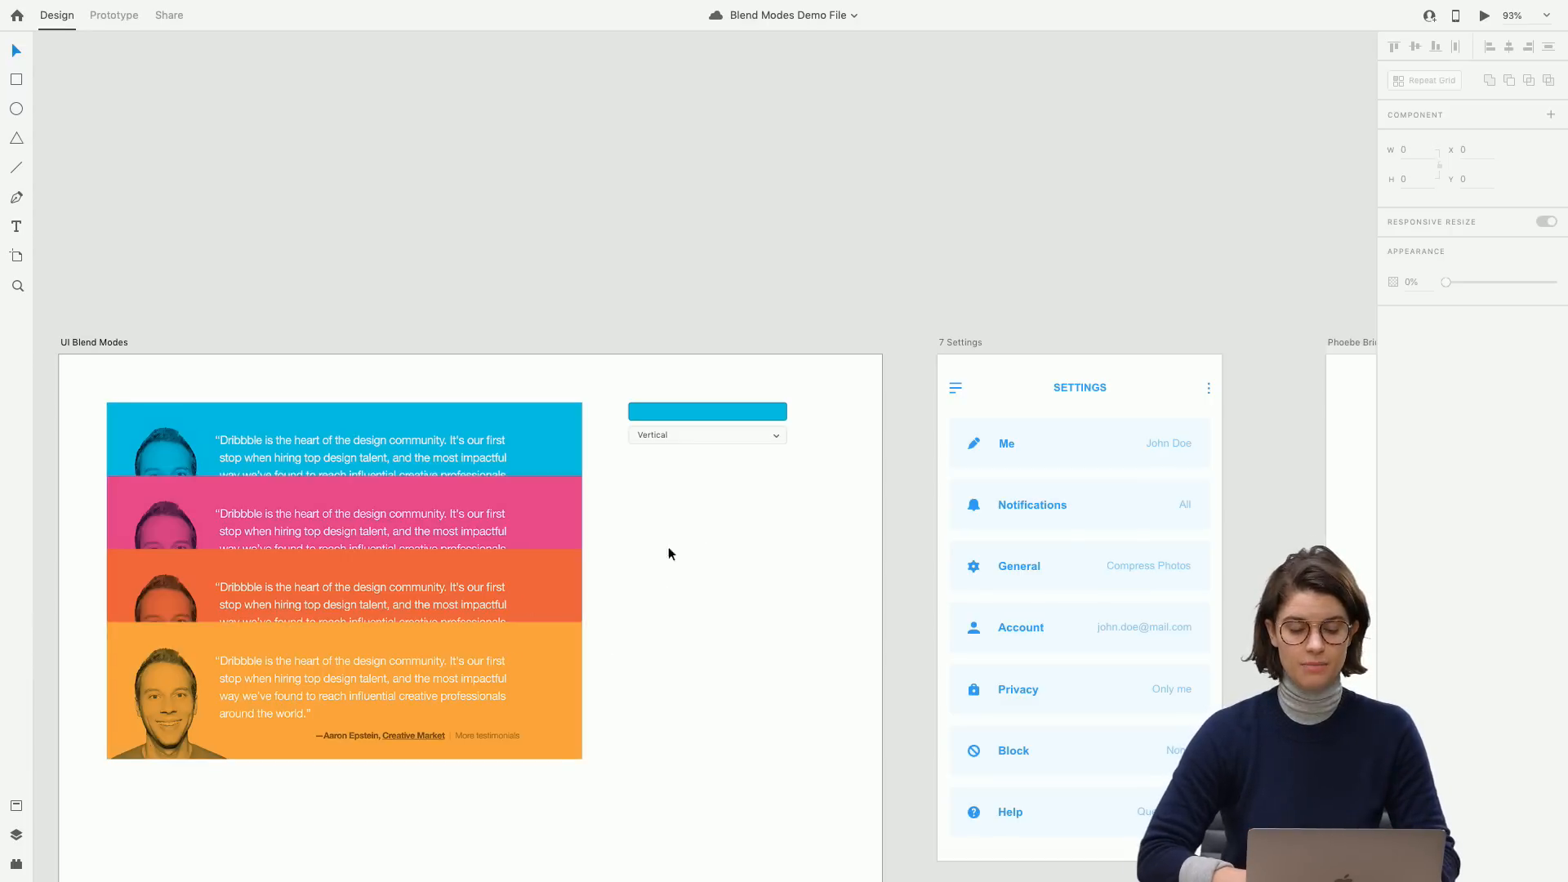
scroll(751, 473, "up", 5)
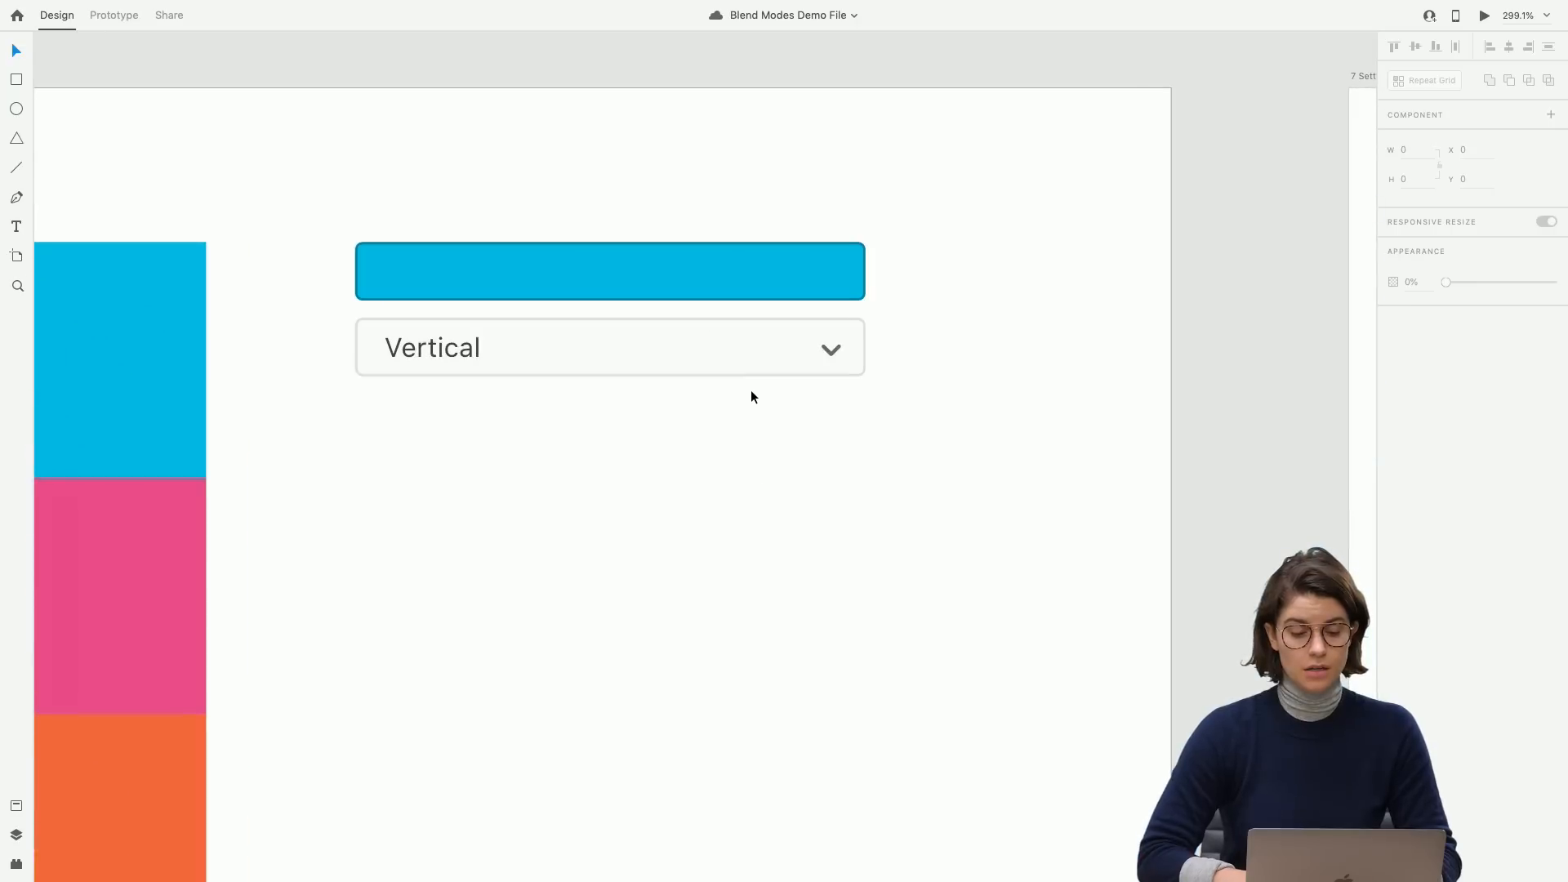
left_click(748, 373)
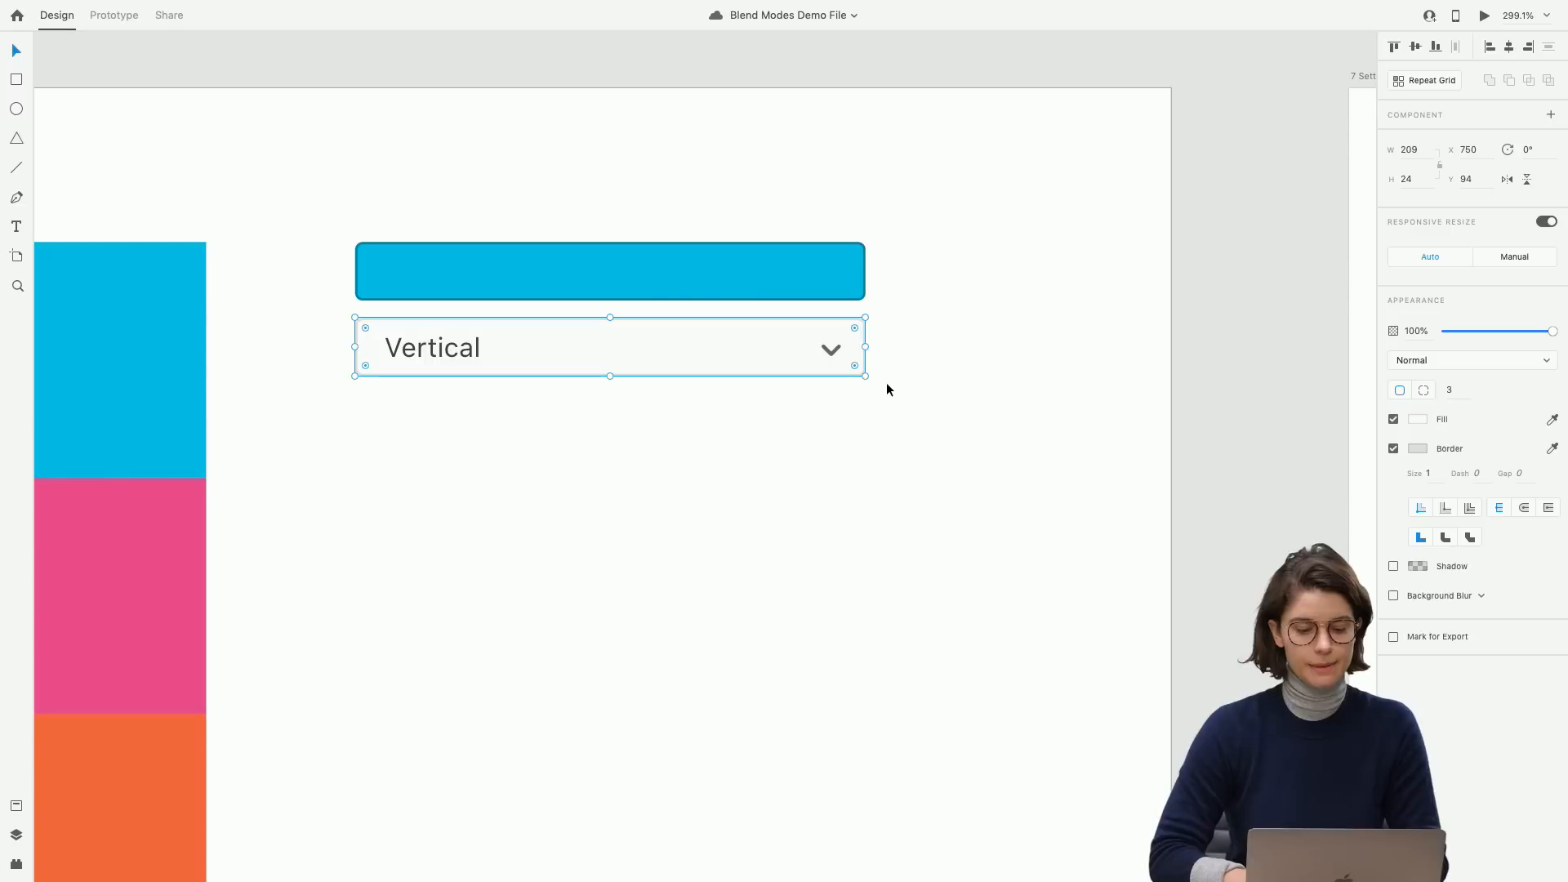
left_click(923, 422)
left_click(688, 330)
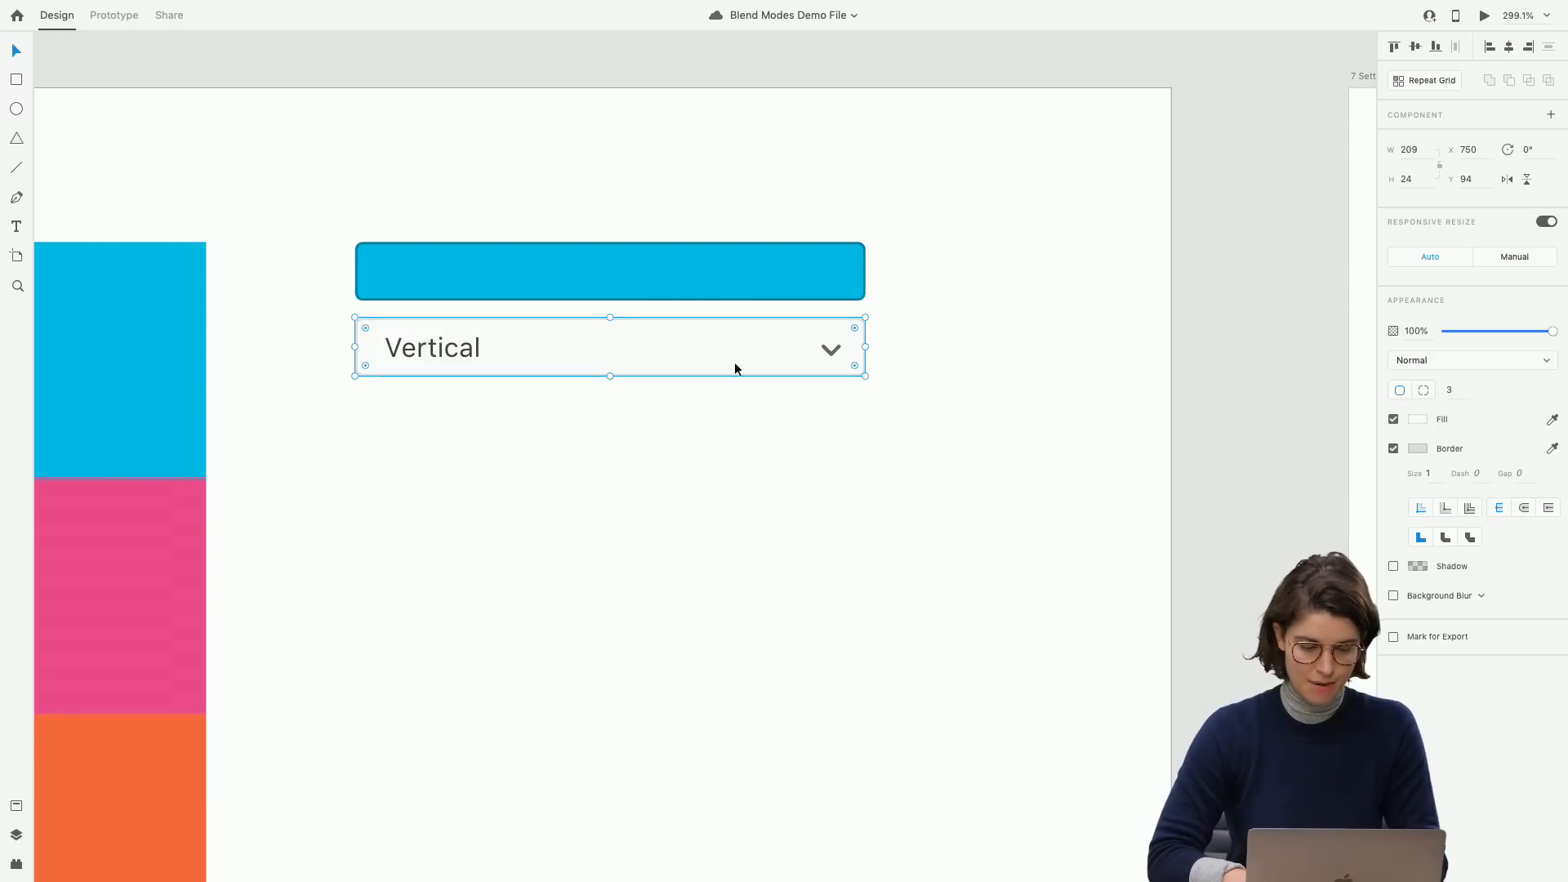
left_click_drag(902, 401, 338, 316)
scroll(338, 316, "left", 3)
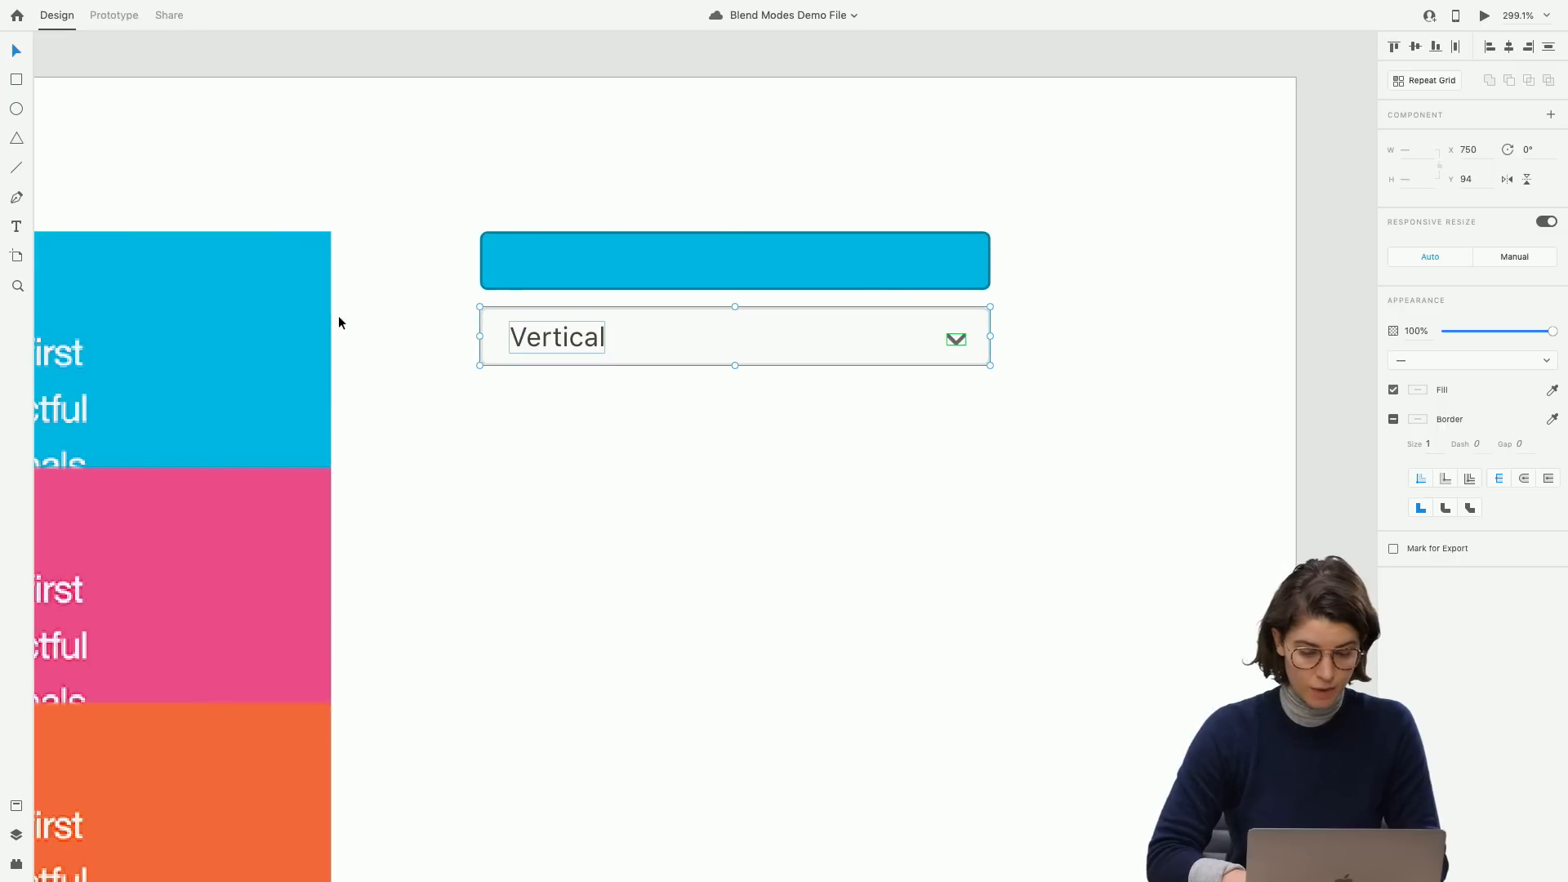
left_click(869, 467)
Ungroup the arrow's component instance in the Vertical dropdown, and turn the box, text and arrow together into one component.
double_click(958, 343)
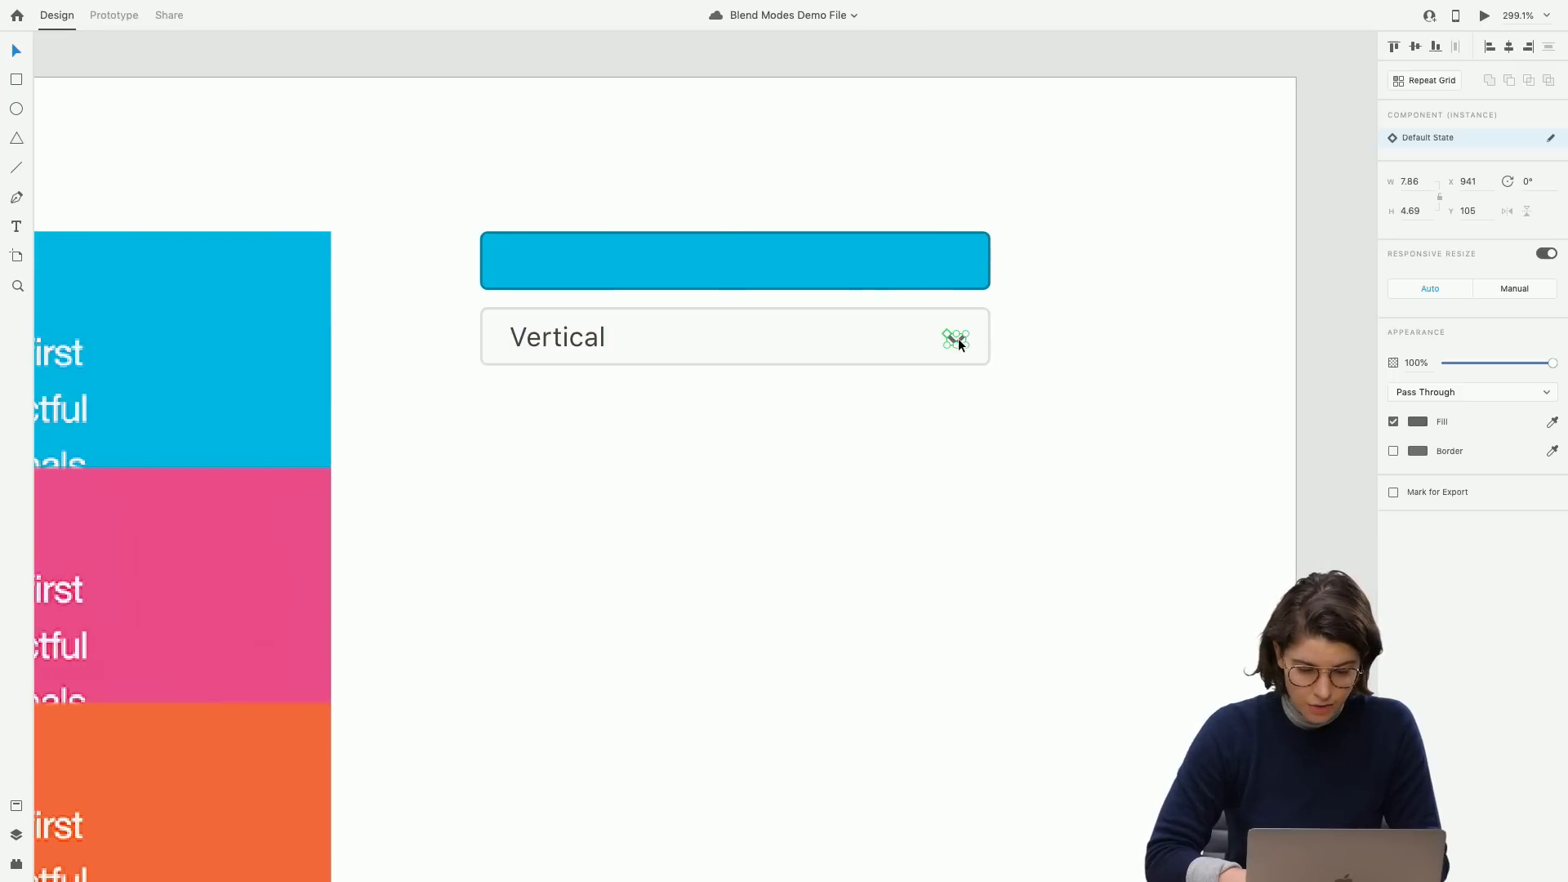
right_click(960, 343)
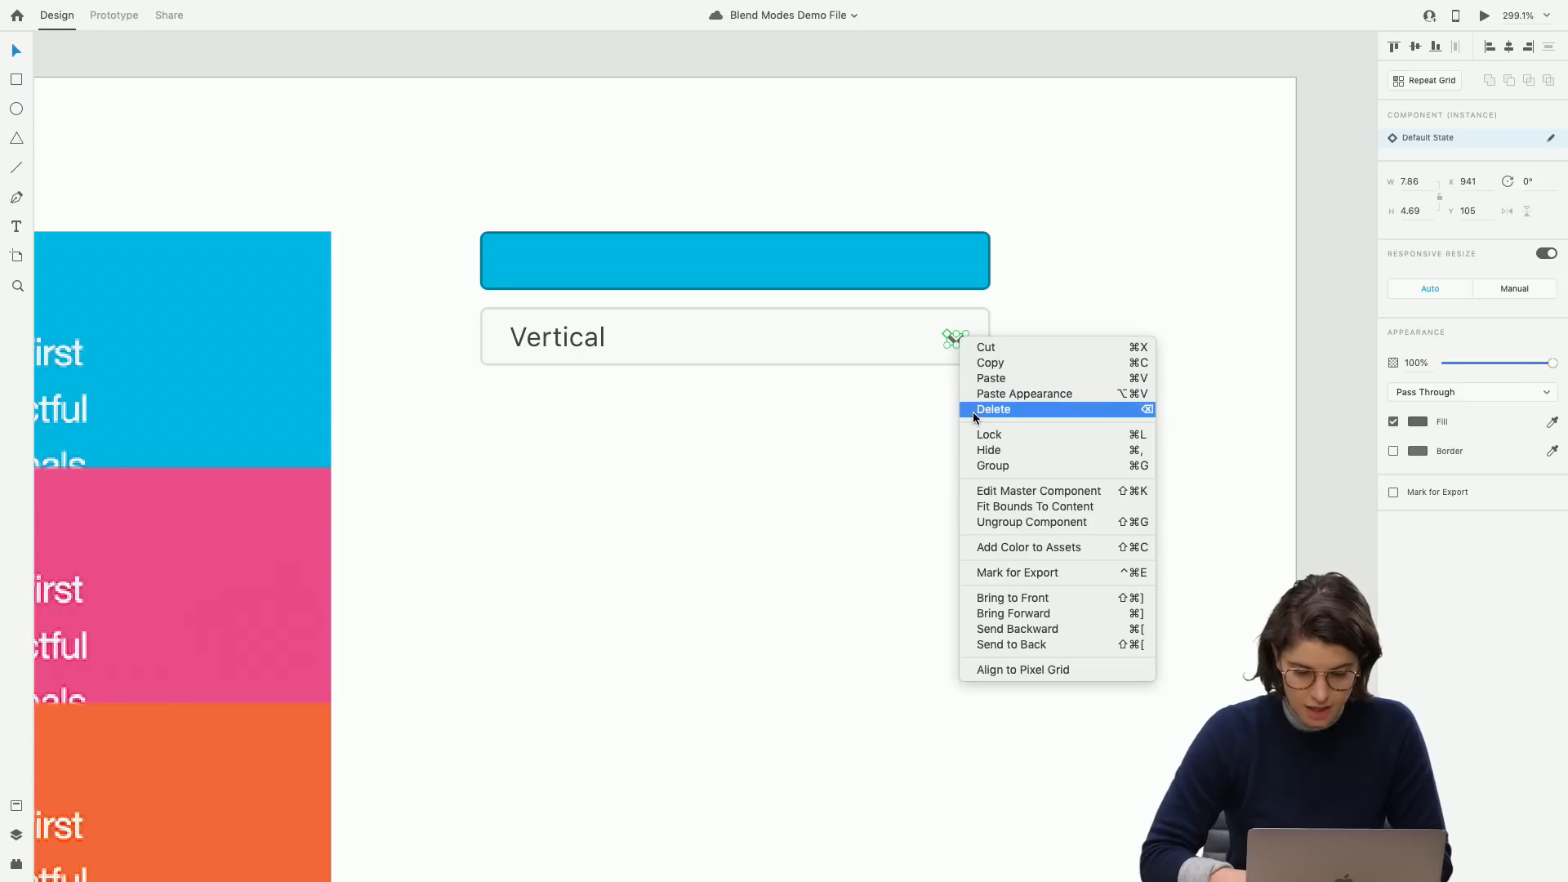
left_click(1005, 522)
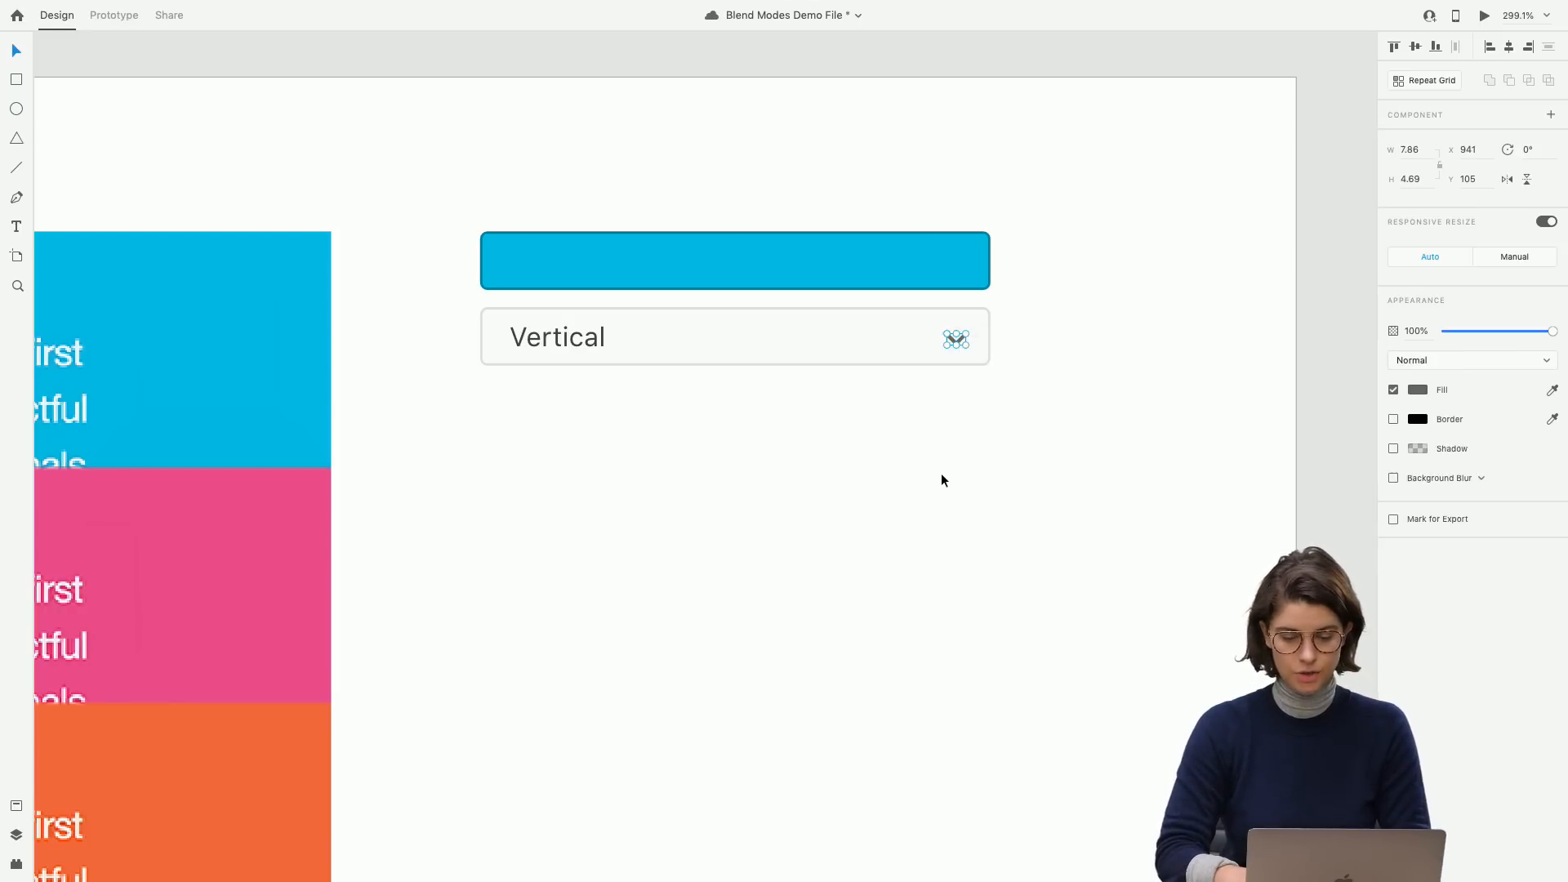
mouse_move(1046, 456)
left_mouse_down()
mouse_move(746, 360)
mouse_move(438, 314)
left_mouse_up()
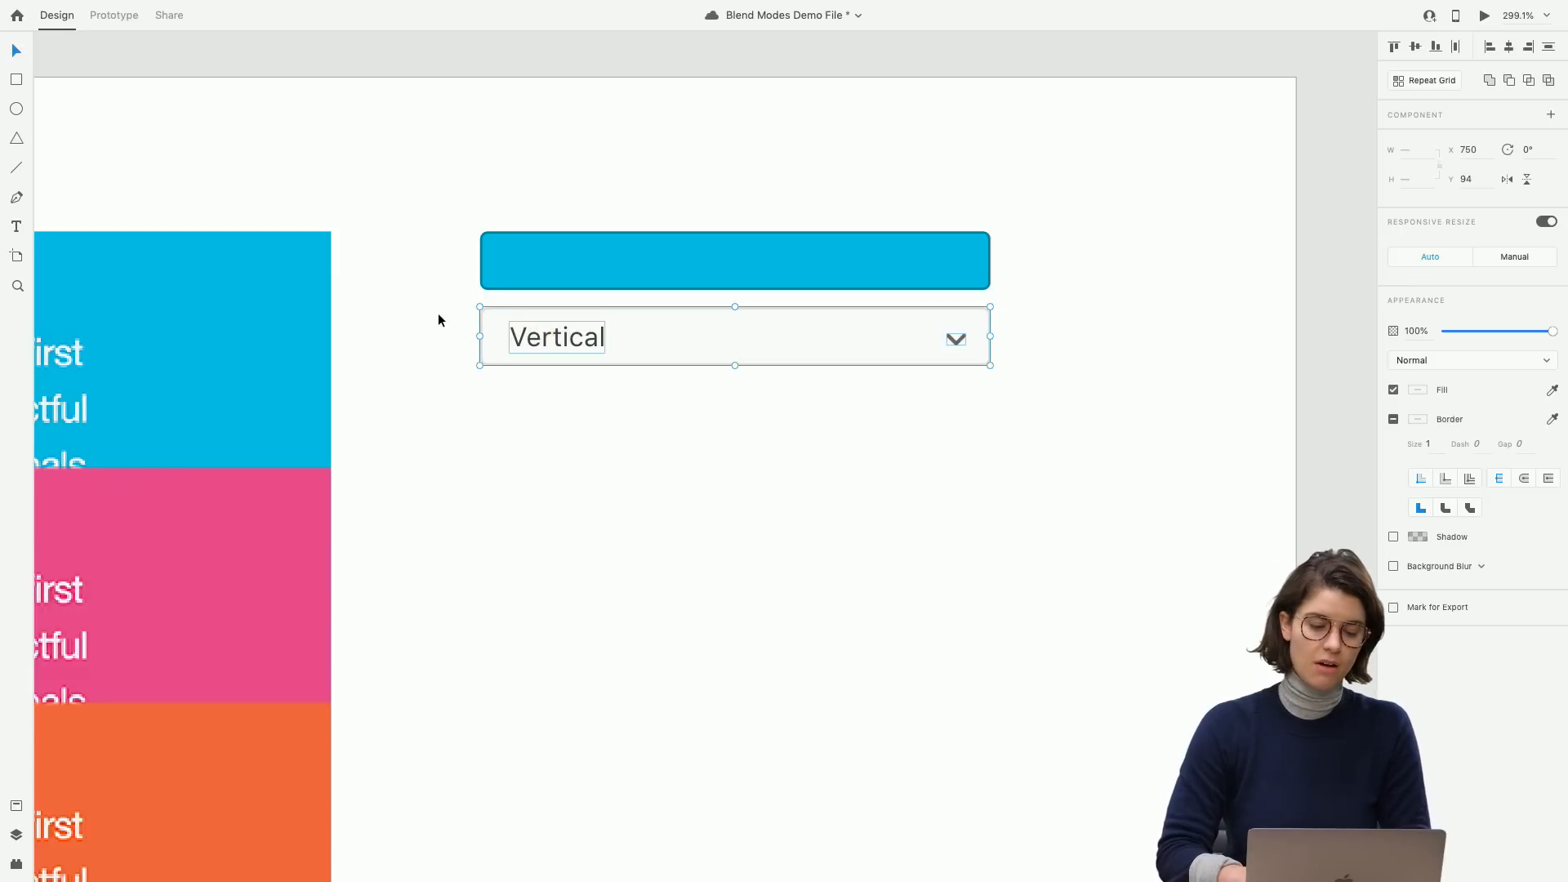
key("super+k")
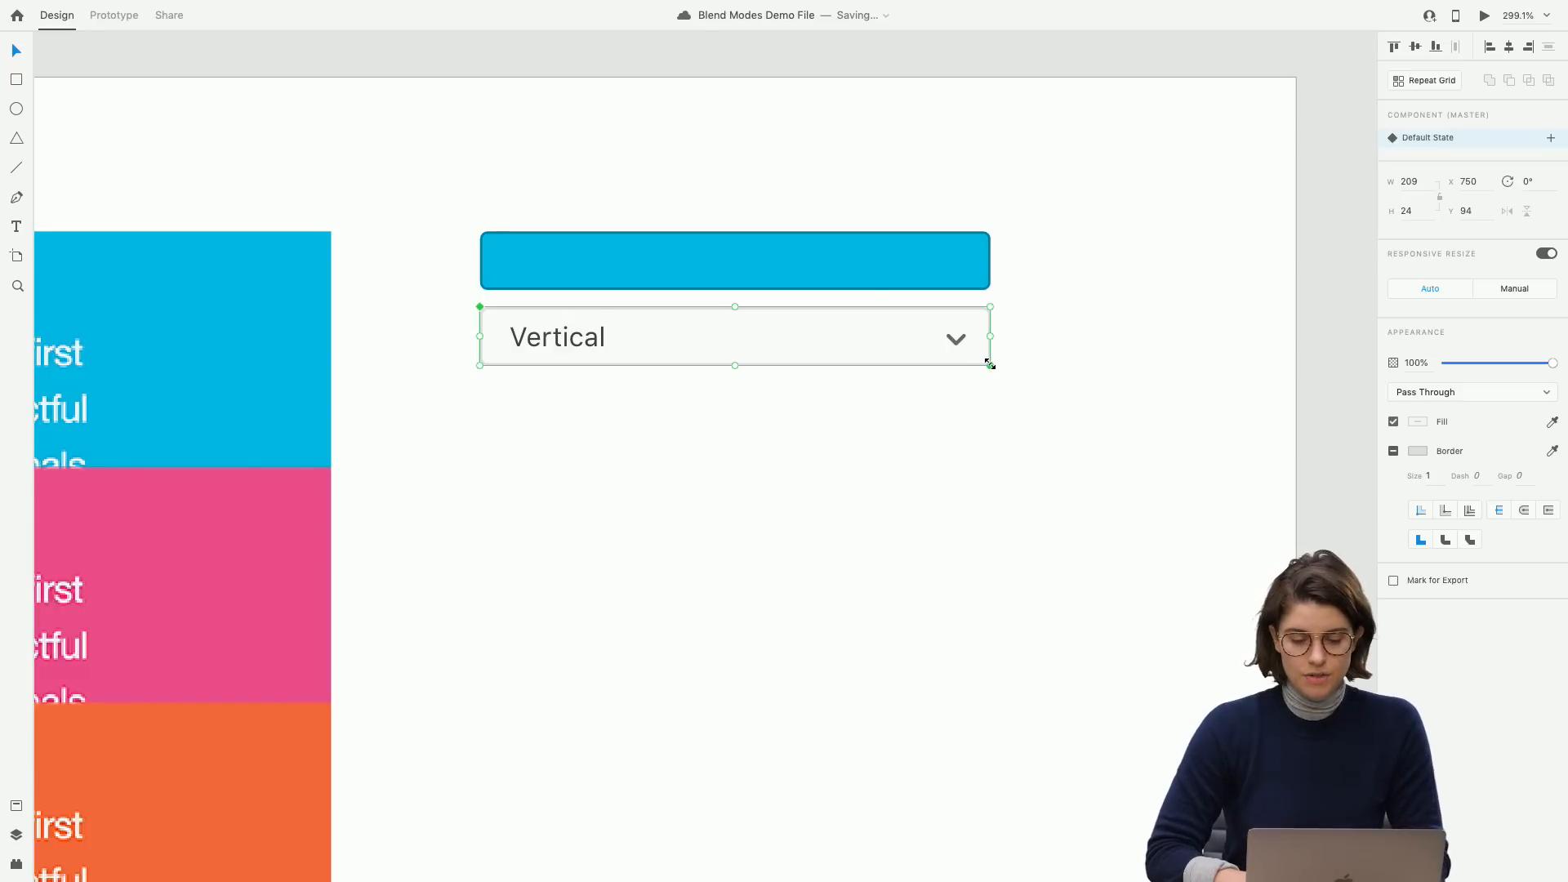
Enlarge the Vertical dropdown component to about 295 by 78 and shift its text slightly right, to about X 776.
left_click_drag(989, 365, 1197, 494)
key("Escape")
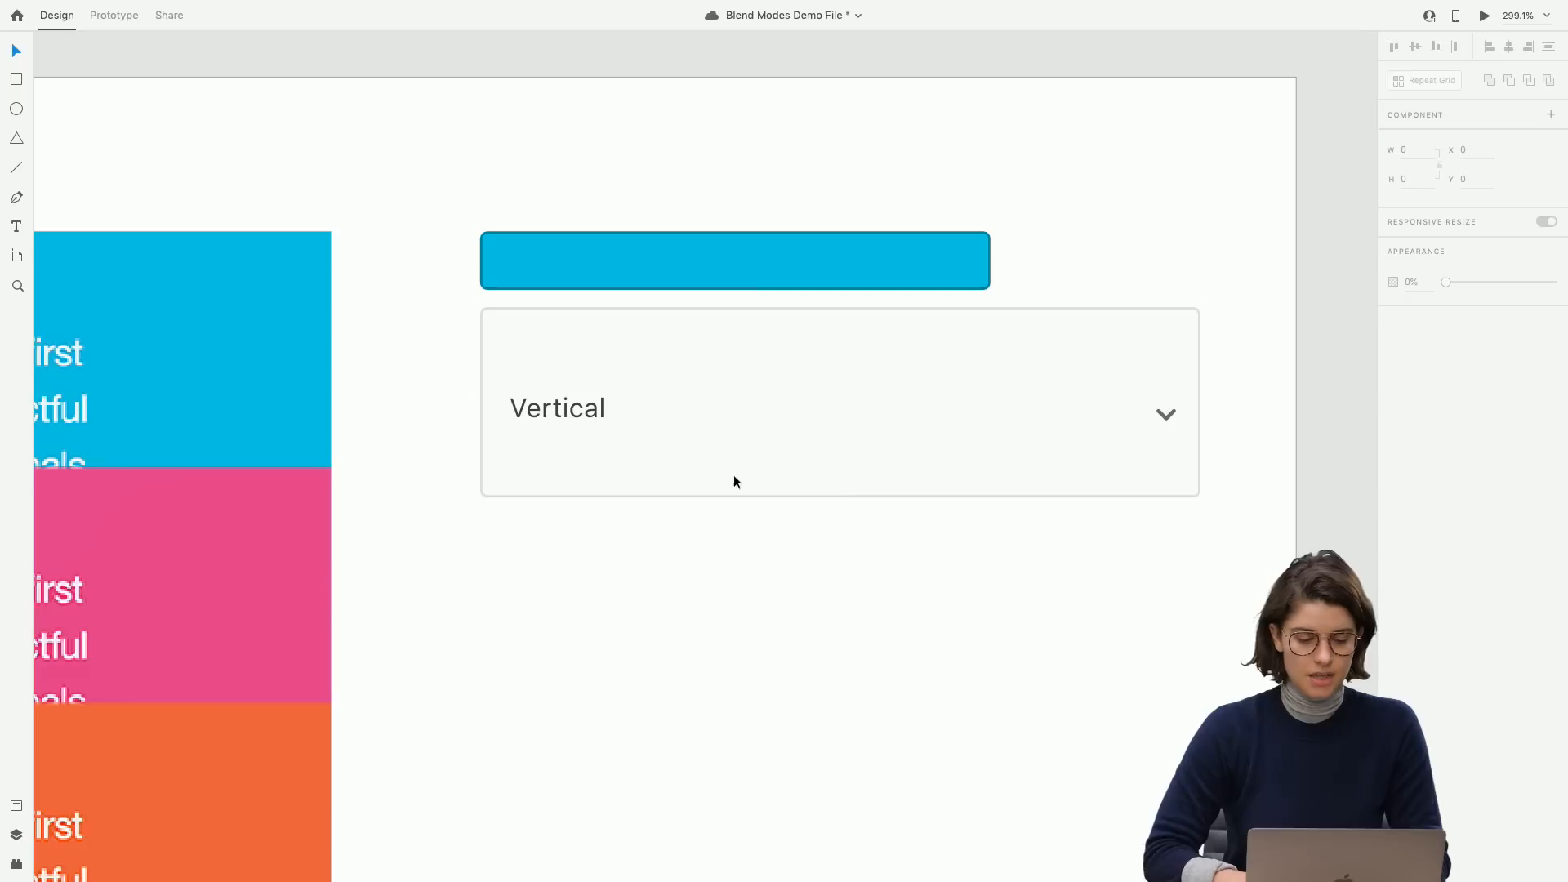
left_click(565, 410)
left_click(565, 410)
left_click_drag(566, 410, 596, 414)
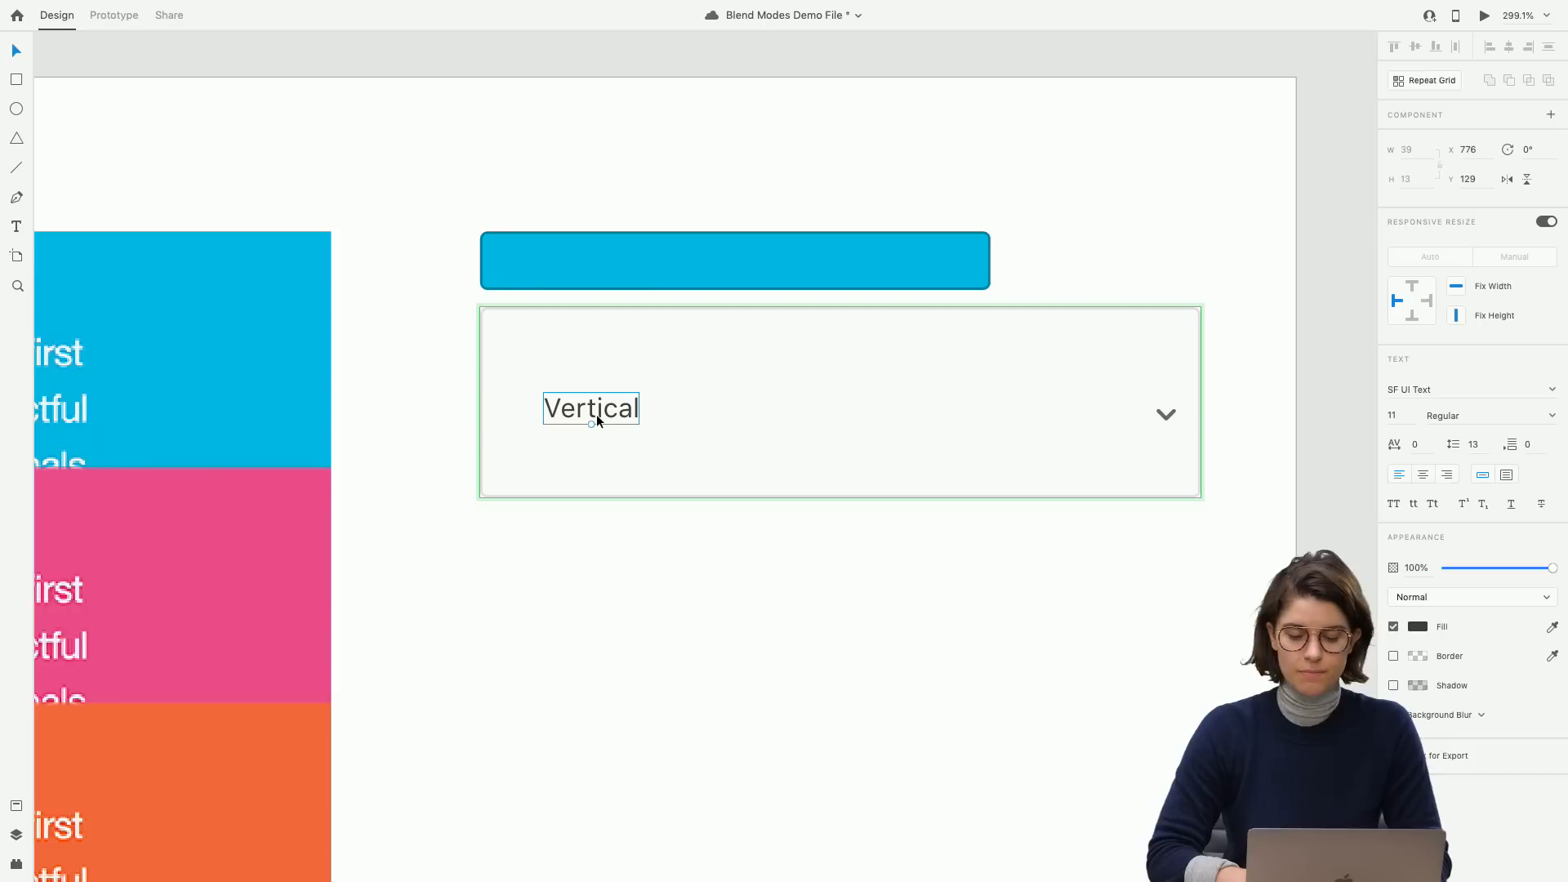
Change the Vertical text's fill to white and set its font size to 31.
left_click(1418, 627)
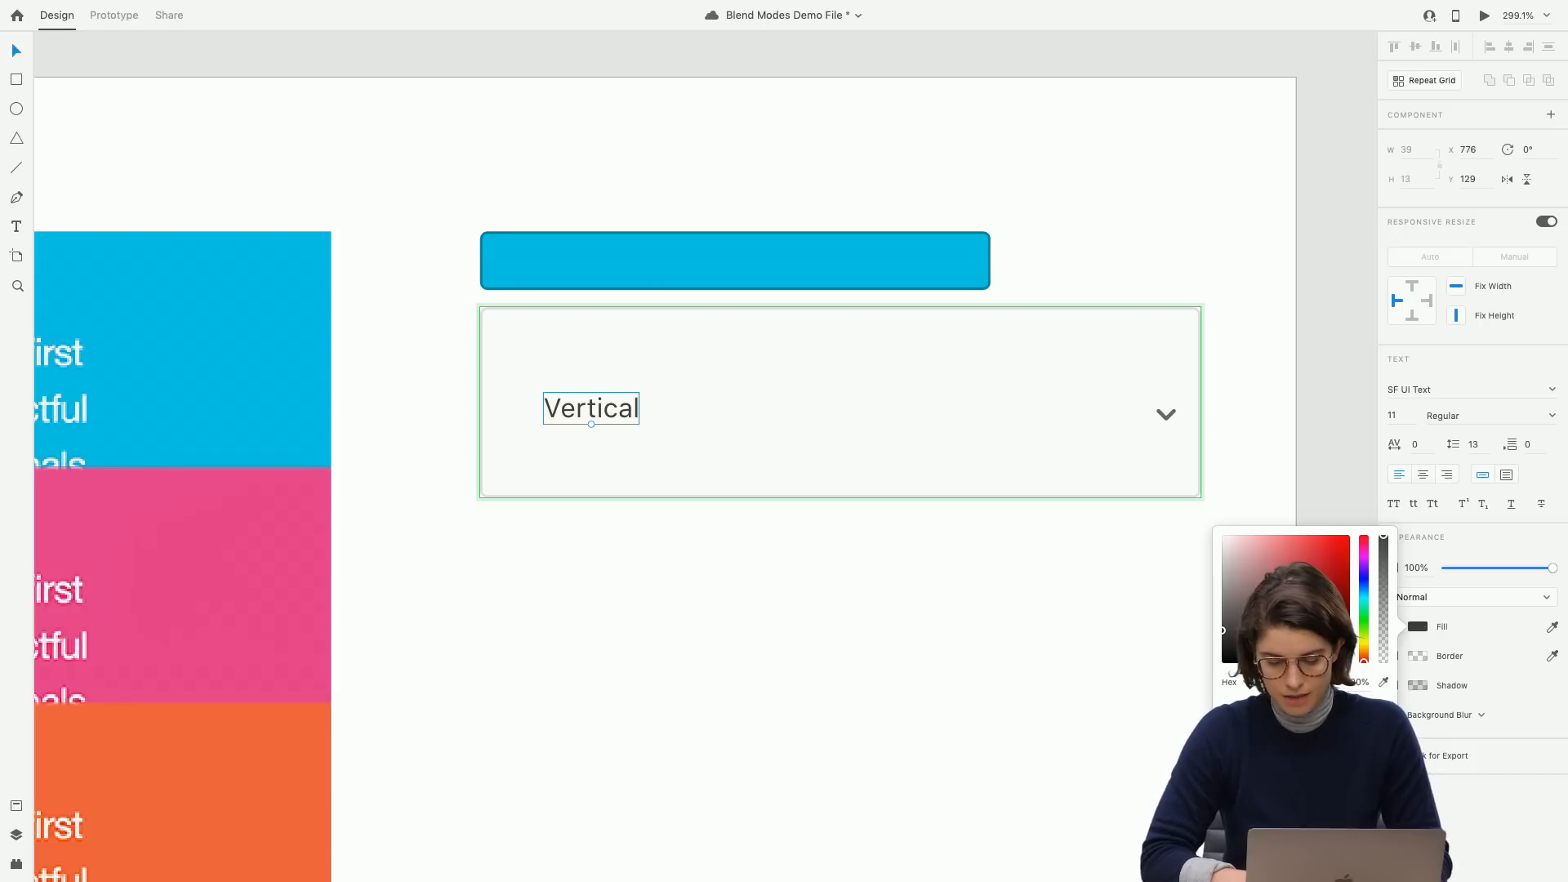
left_click_drag(1233, 665, 1178, 501)
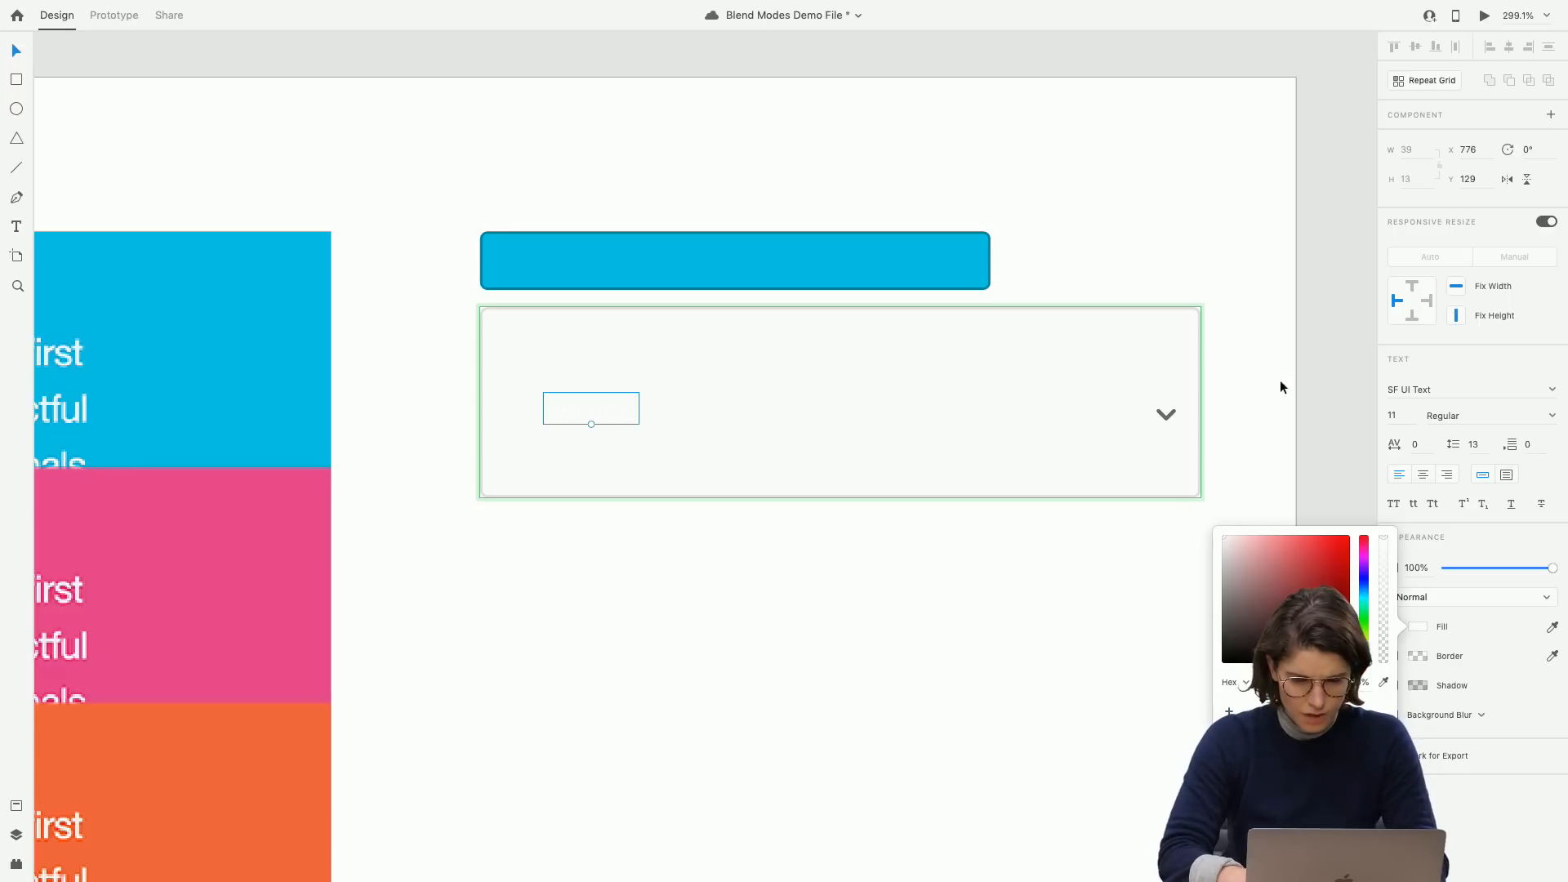
left_click(1463, 386)
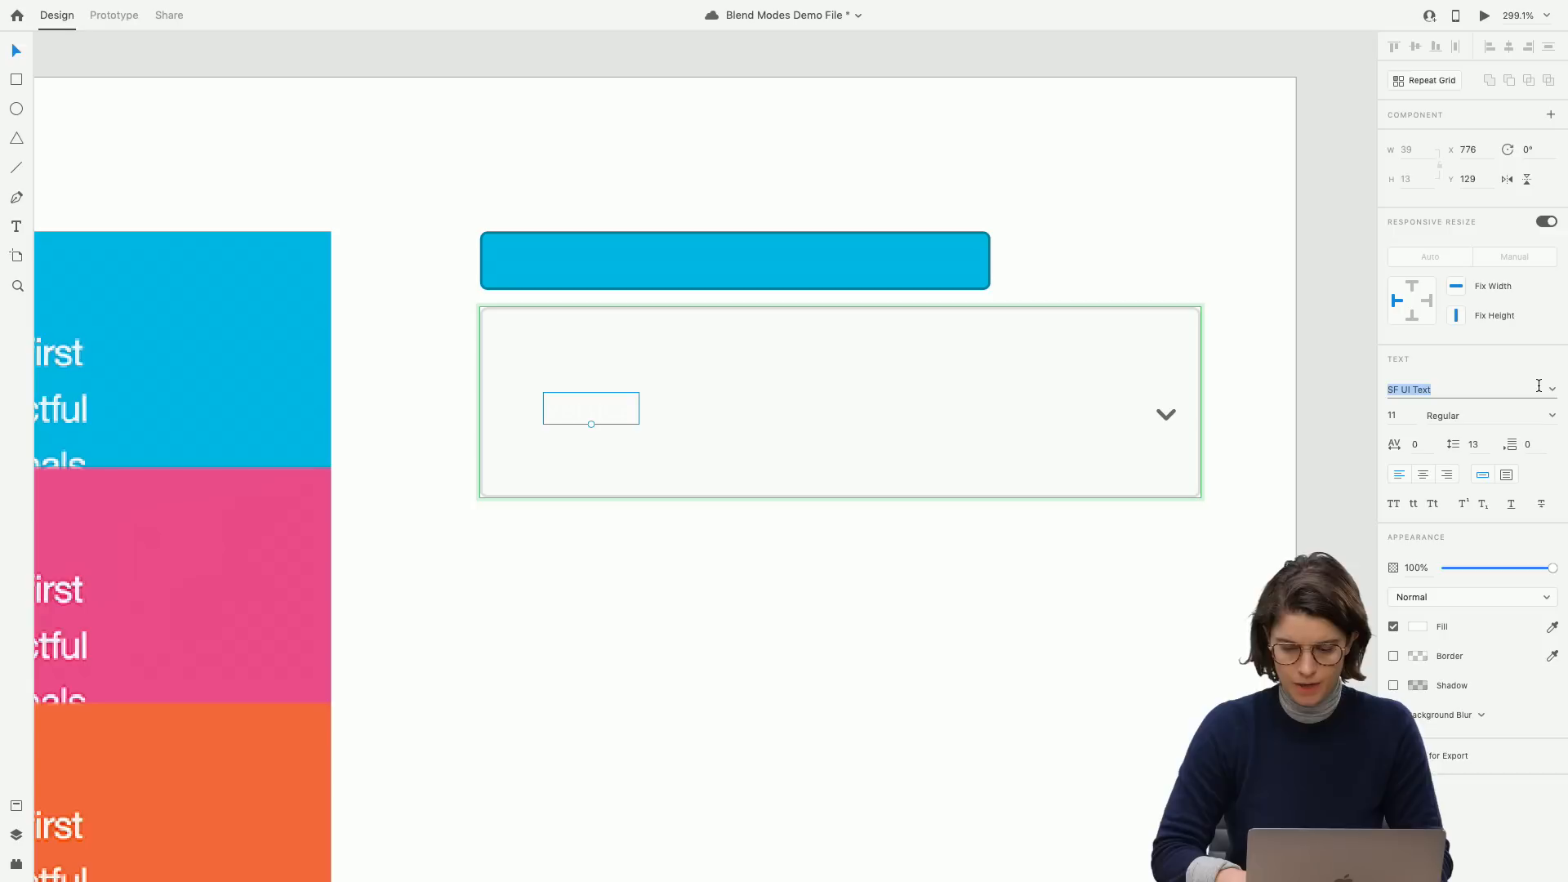
left_click(1389, 416)
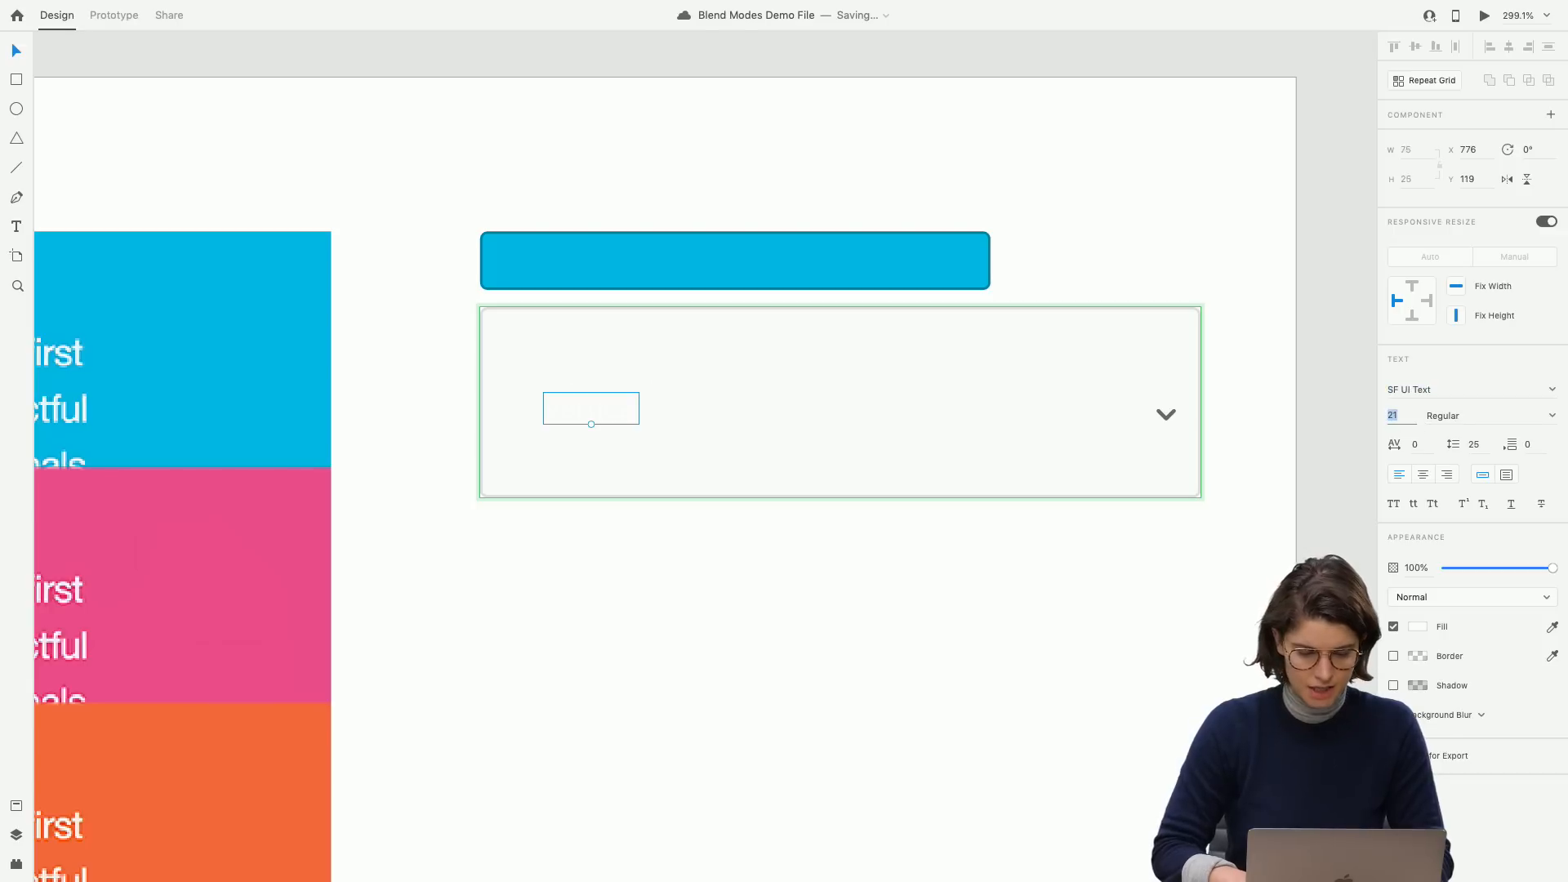
type("31")
key("Return")
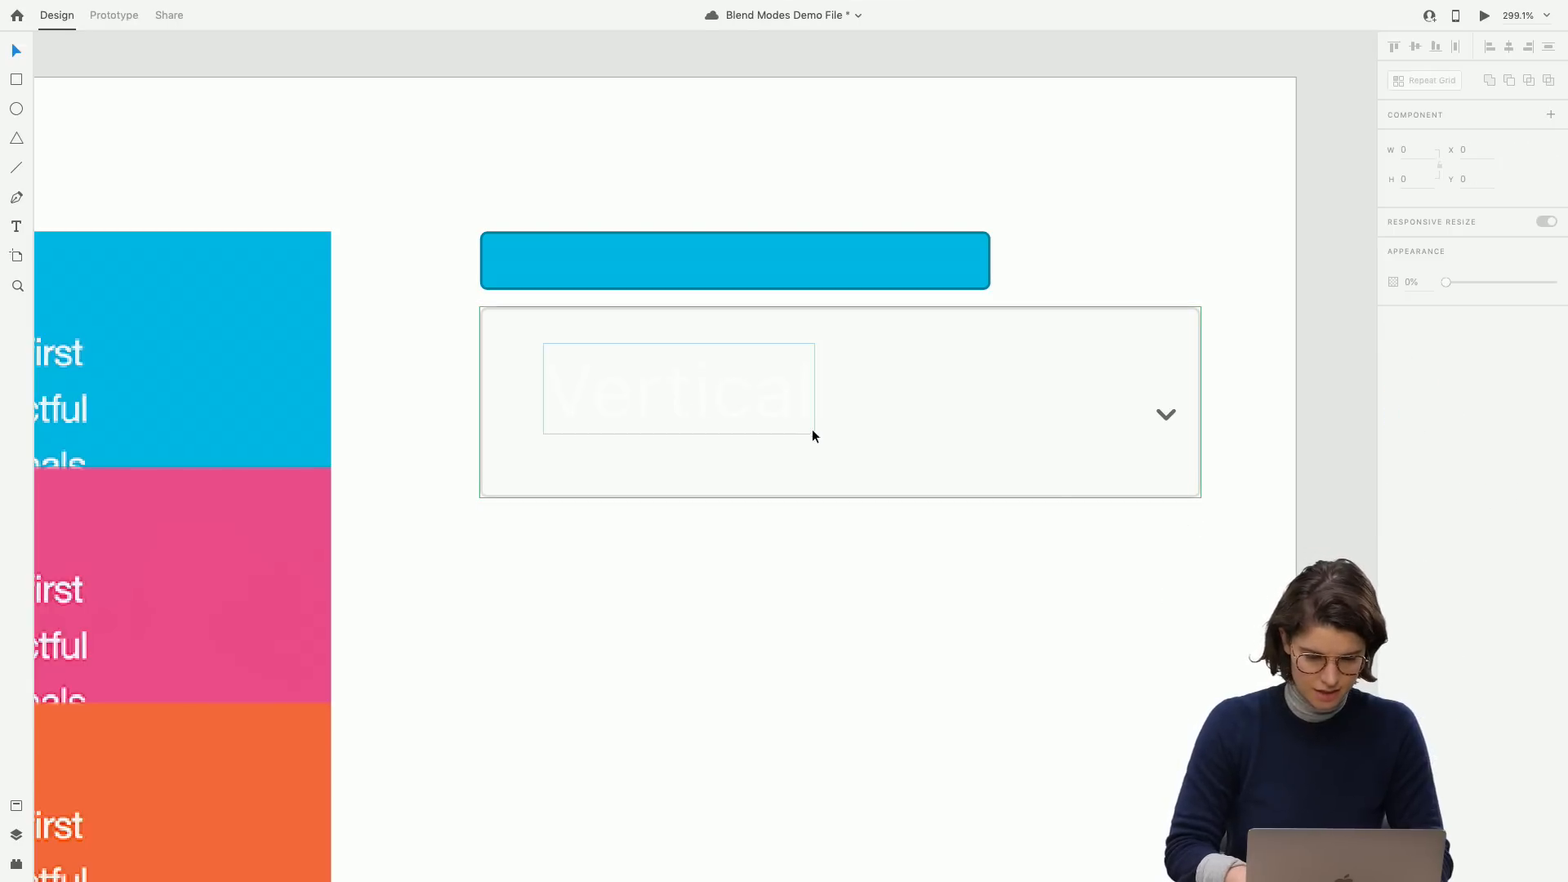
Move the Vertical text slightly down, to about Y 115, and set its font to Helvetica Neue Bold.
left_click(792, 416)
left_click(792, 417)
left_click_drag(793, 417, 786, 426)
left_click(1552, 391)
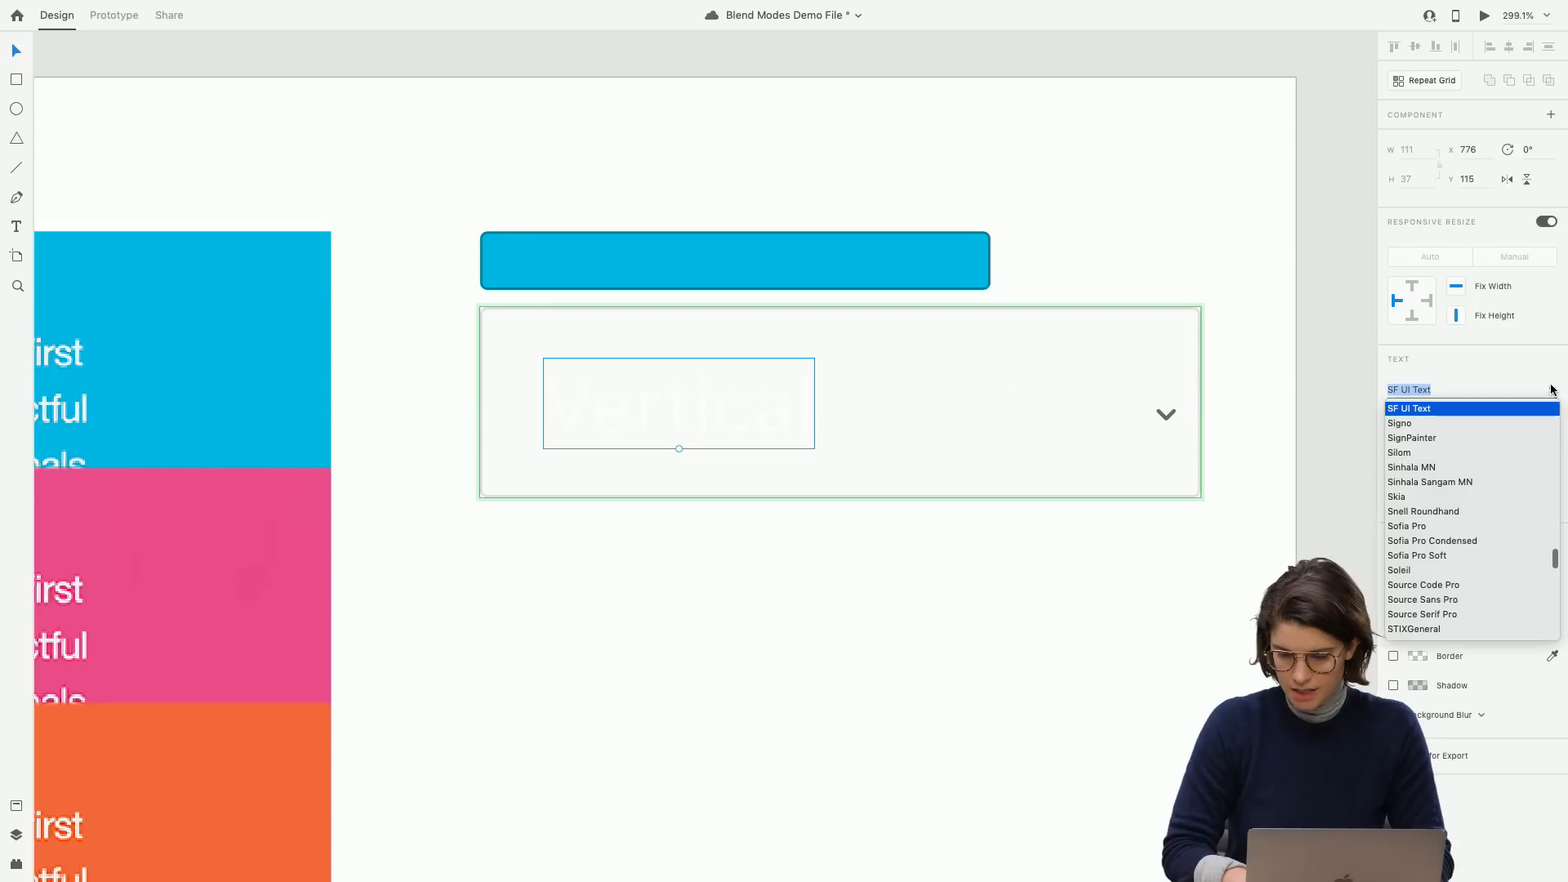
type("Helve")
key("Down")
key("Down")
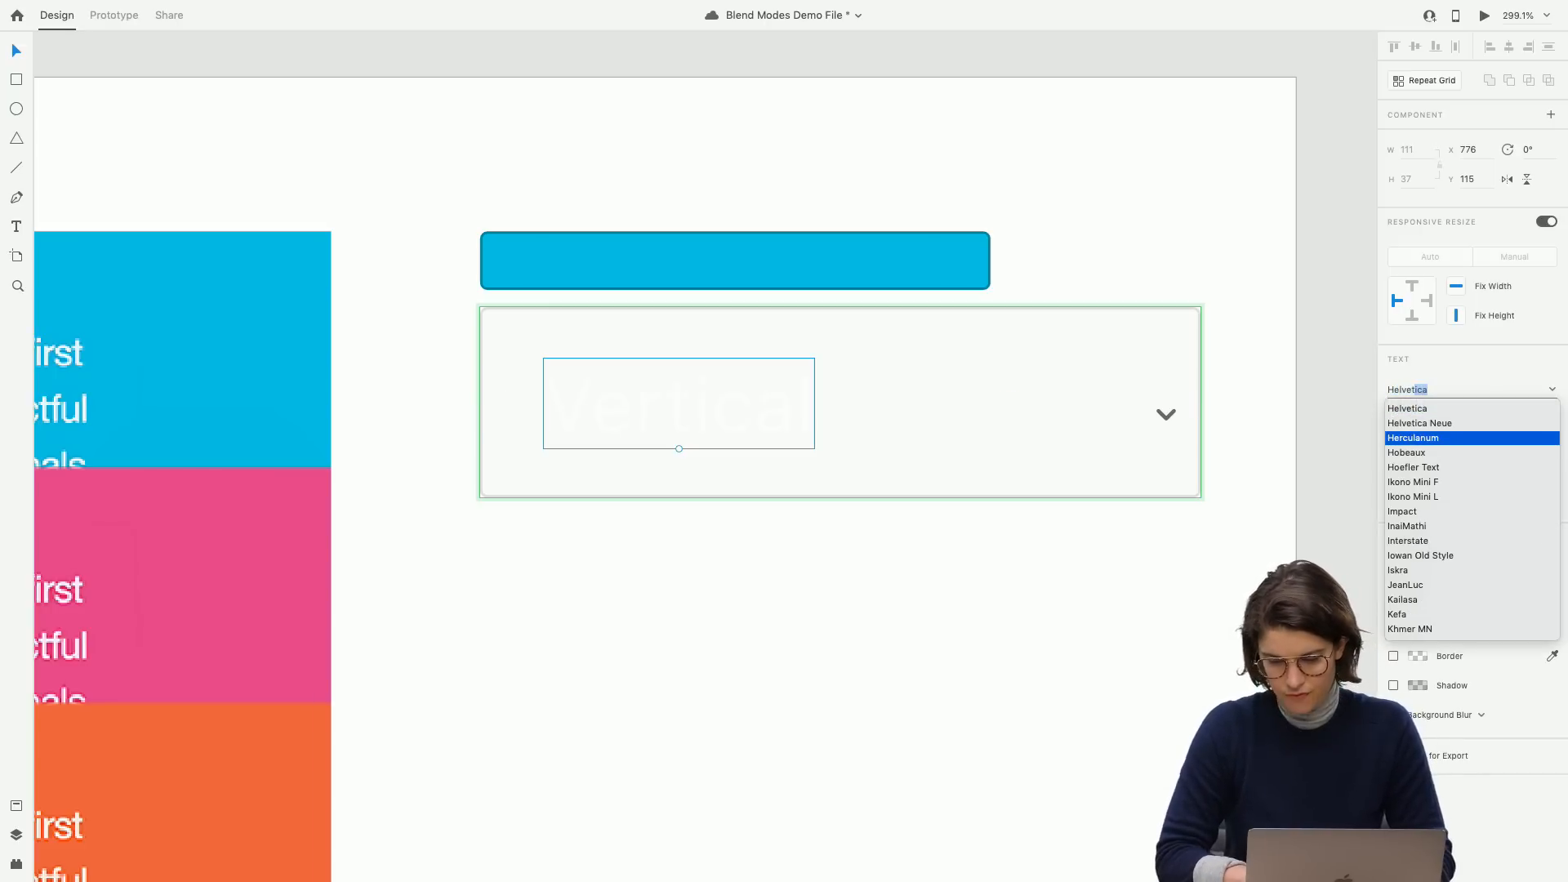
key("Up")
key("Return")
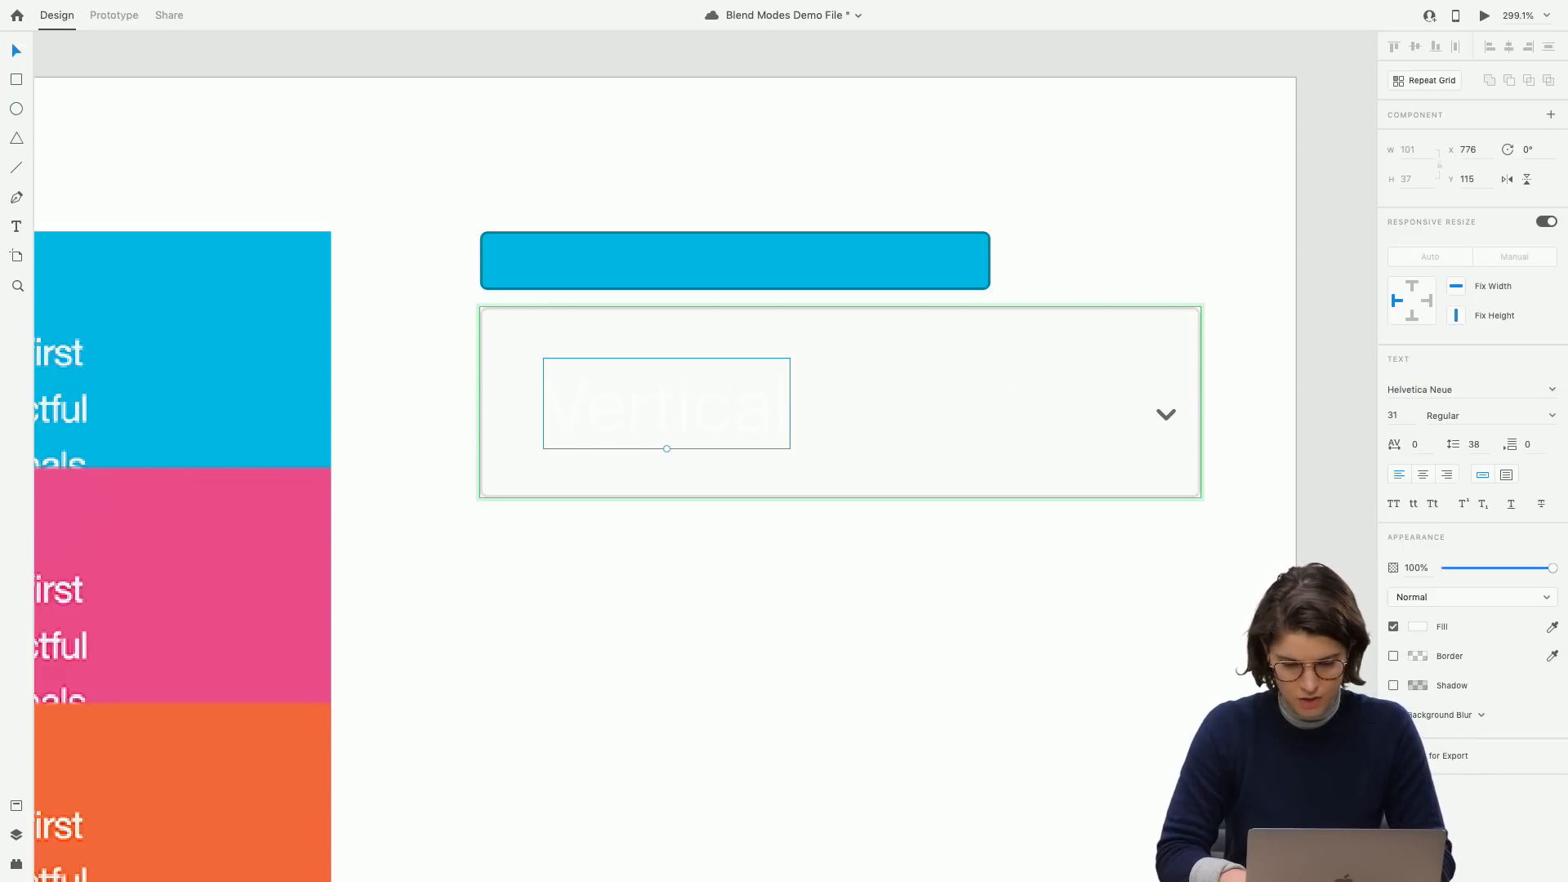
left_click(1551, 417)
left_click(1465, 581)
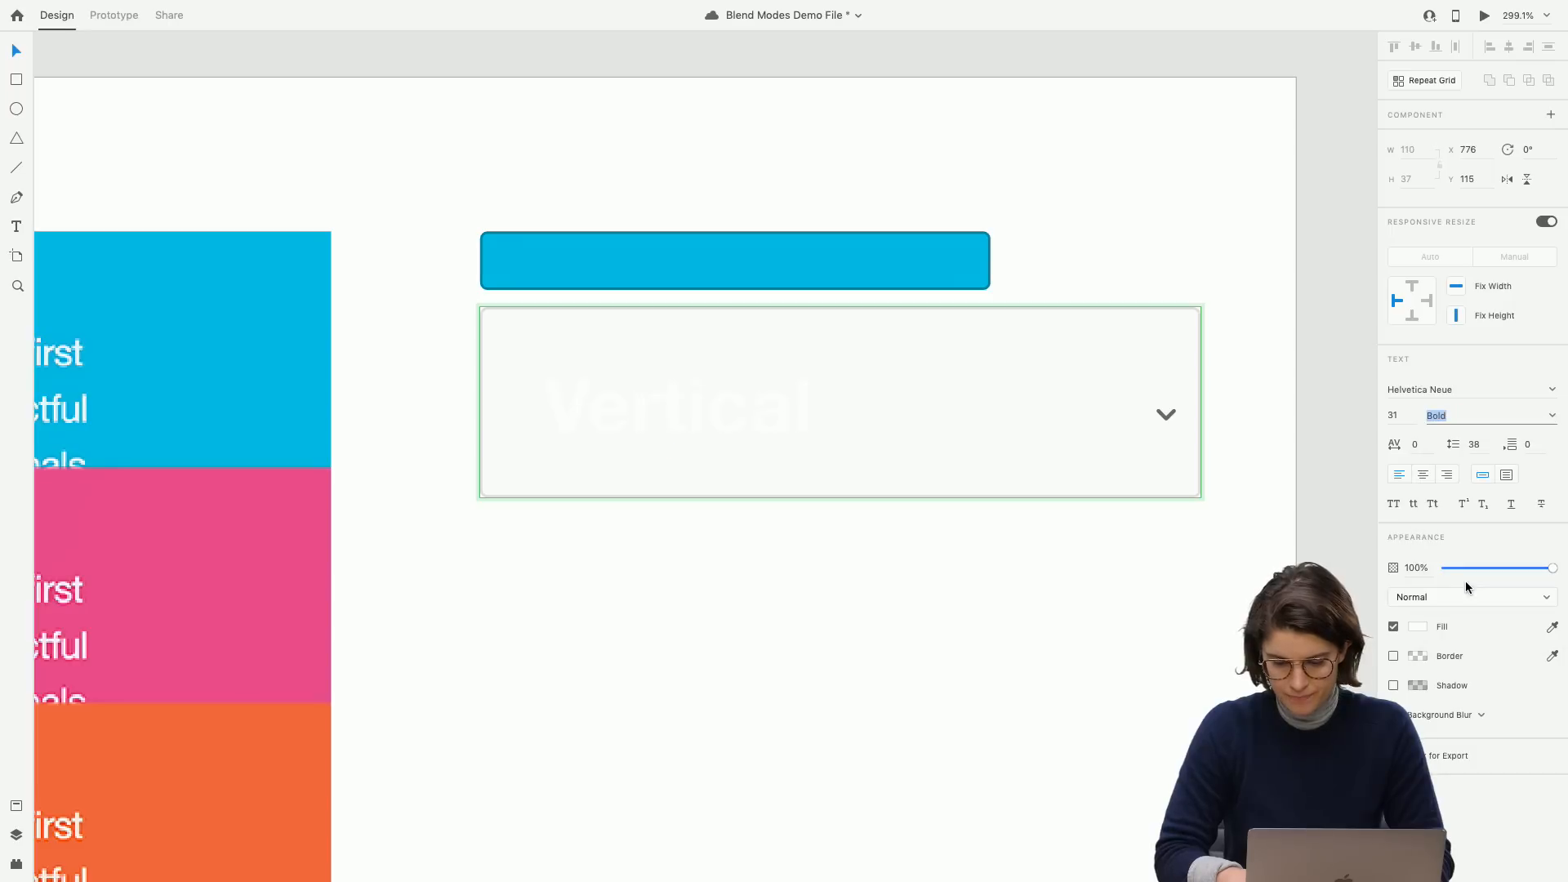
left_click(1044, 539)
Square off the dropdown's background box by reducing its corner radius to 0.
left_click(994, 489)
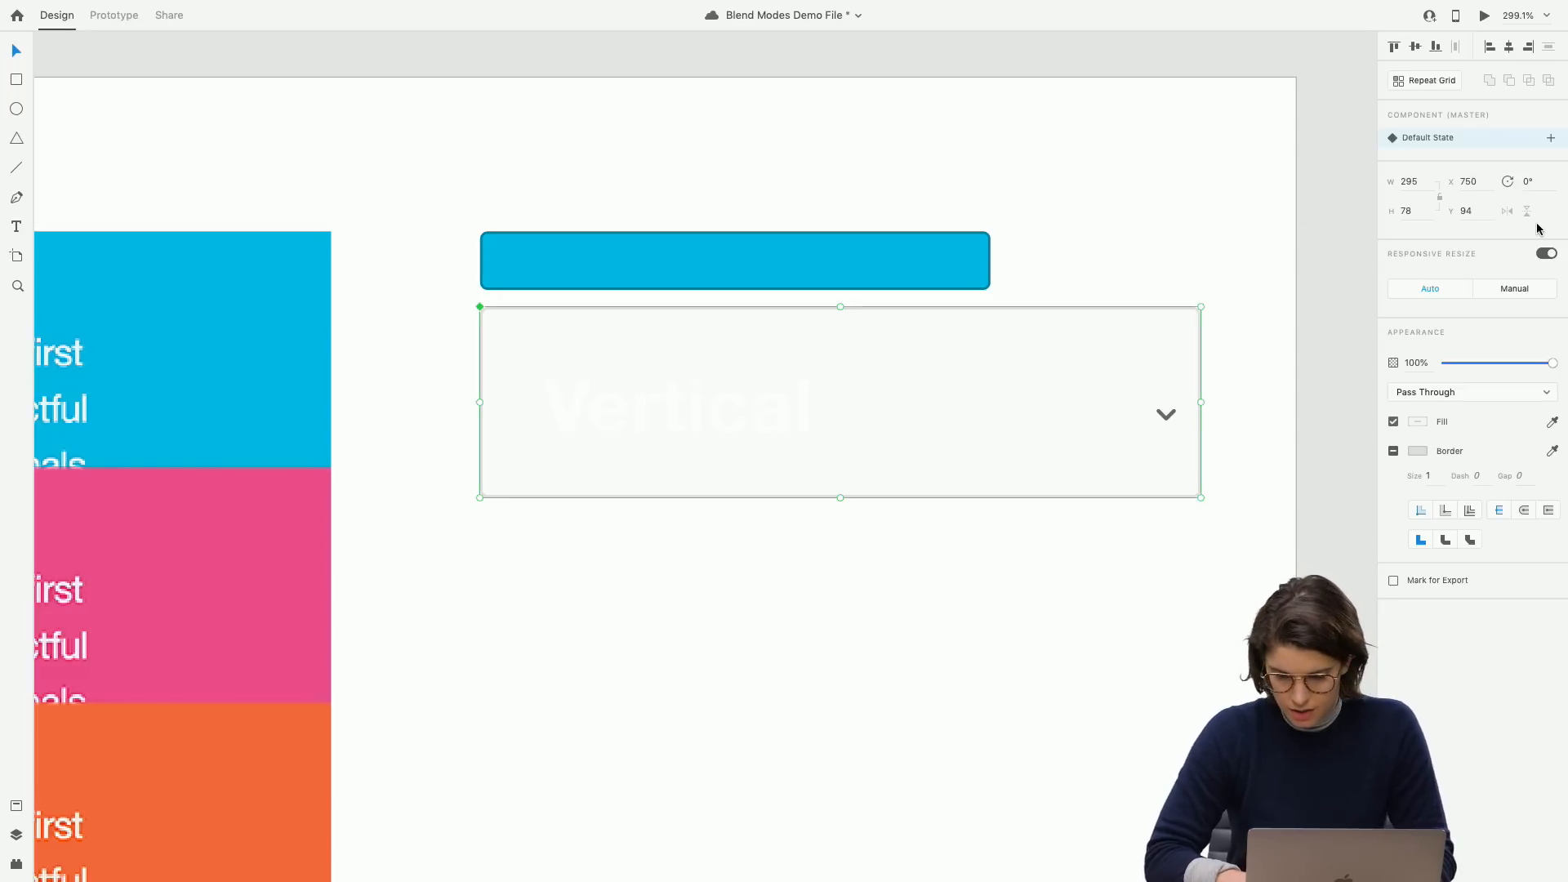
left_click_drag(1190, 319, 1240, 281)
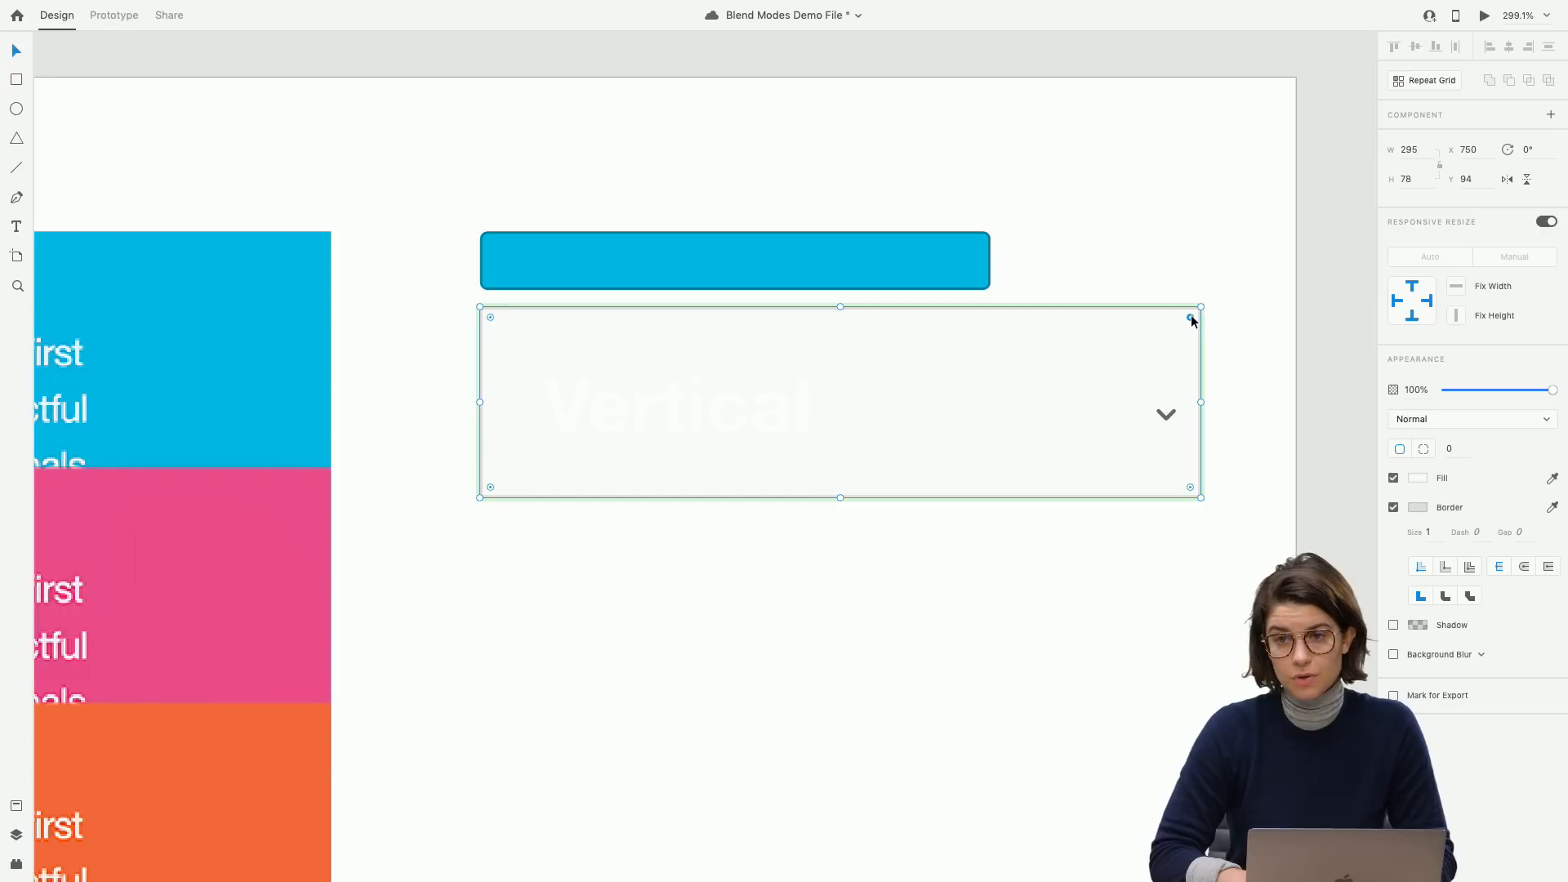
key("super+z")
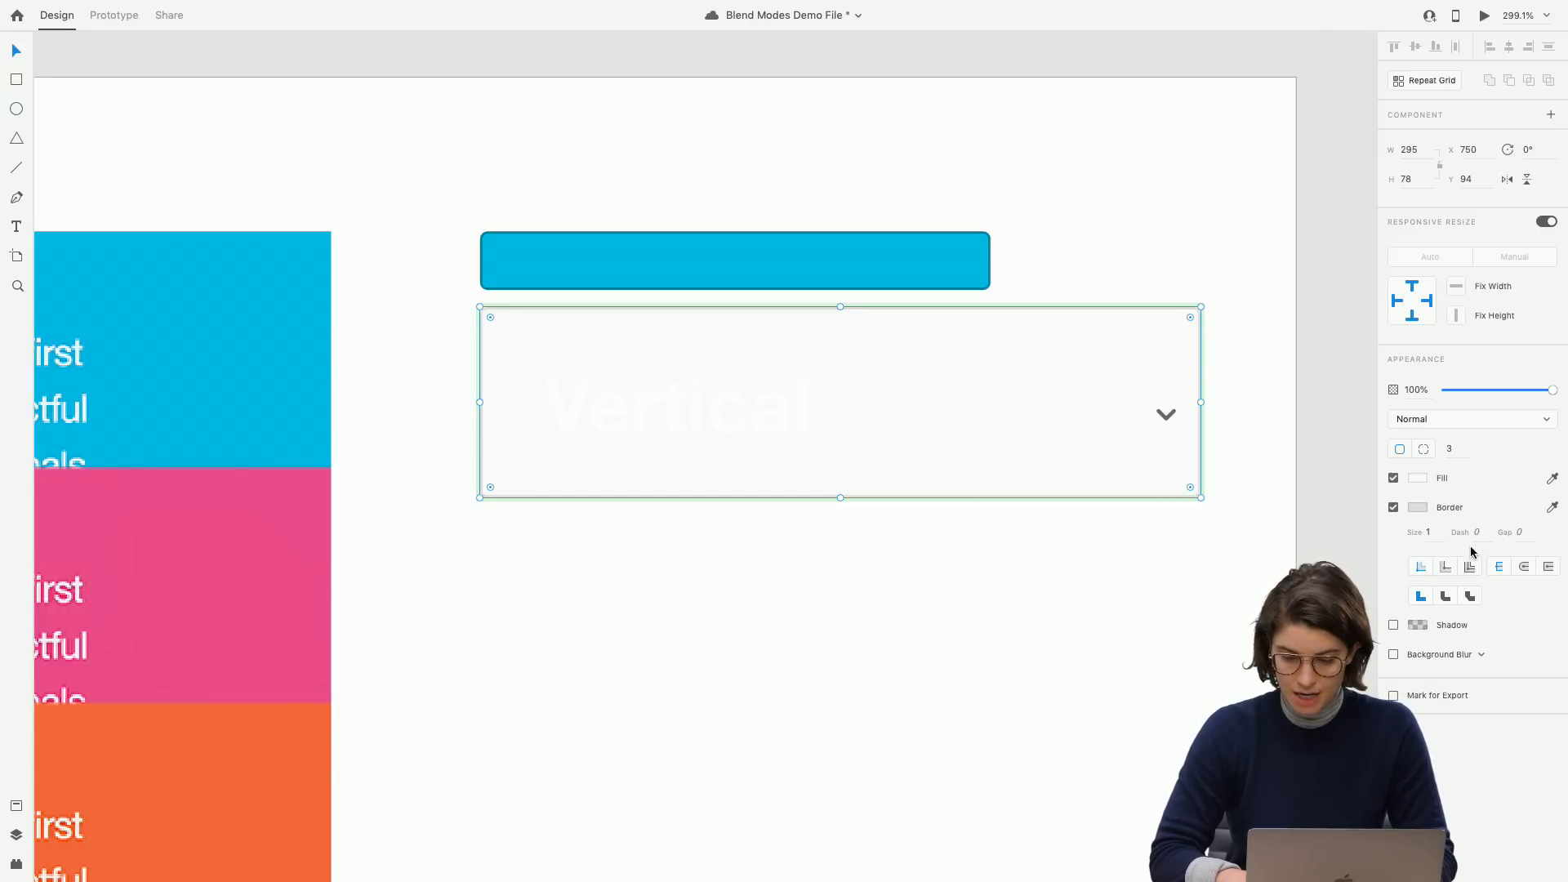
left_click(1115, 581)
left_click(1064, 469)
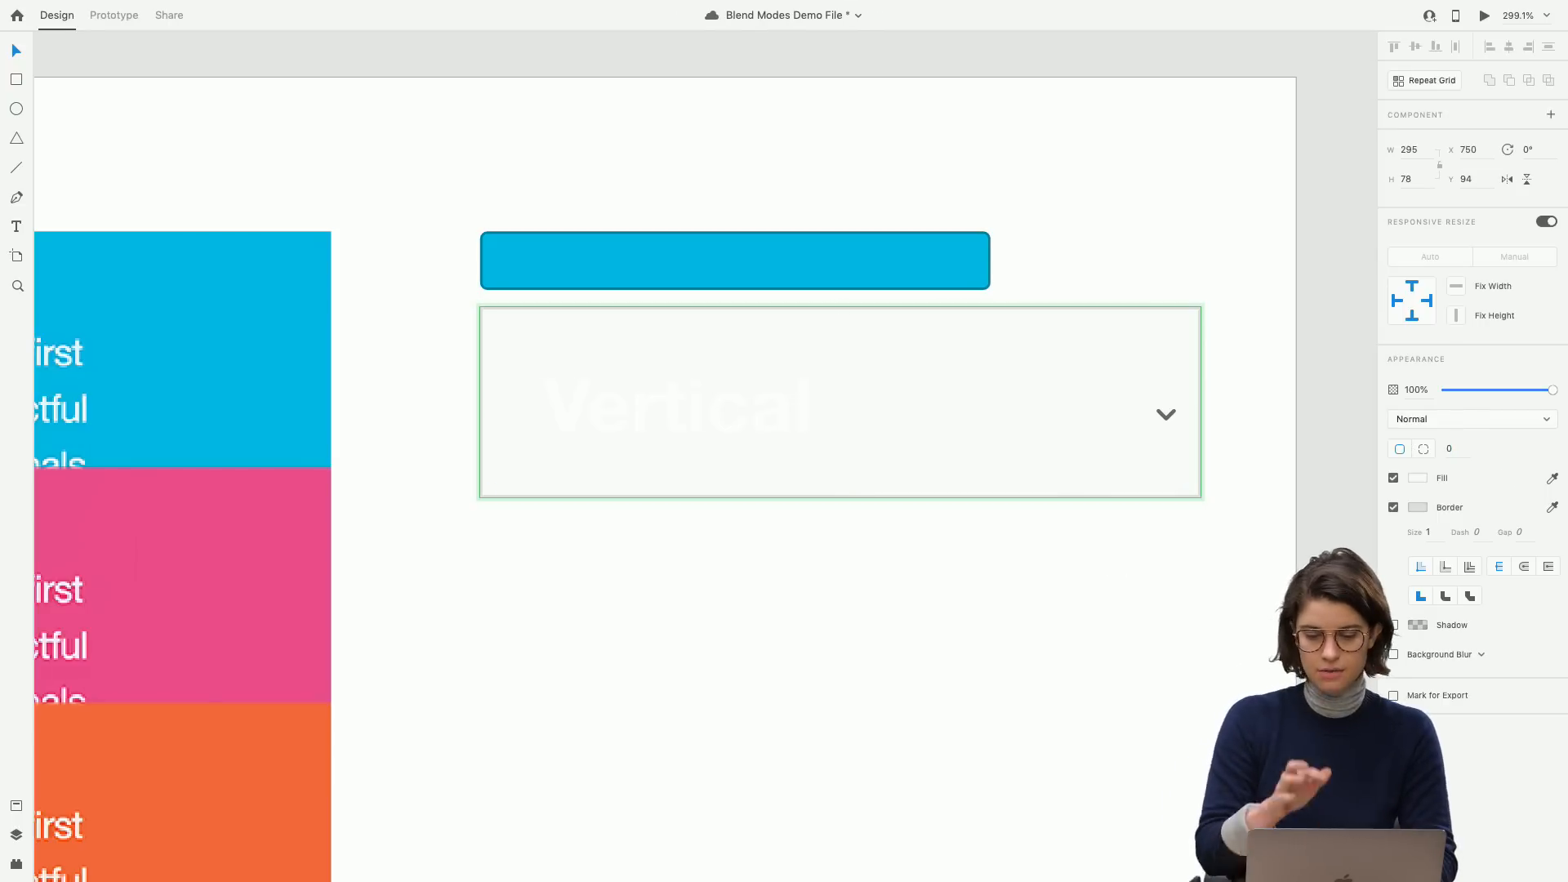
left_click(1039, 586)
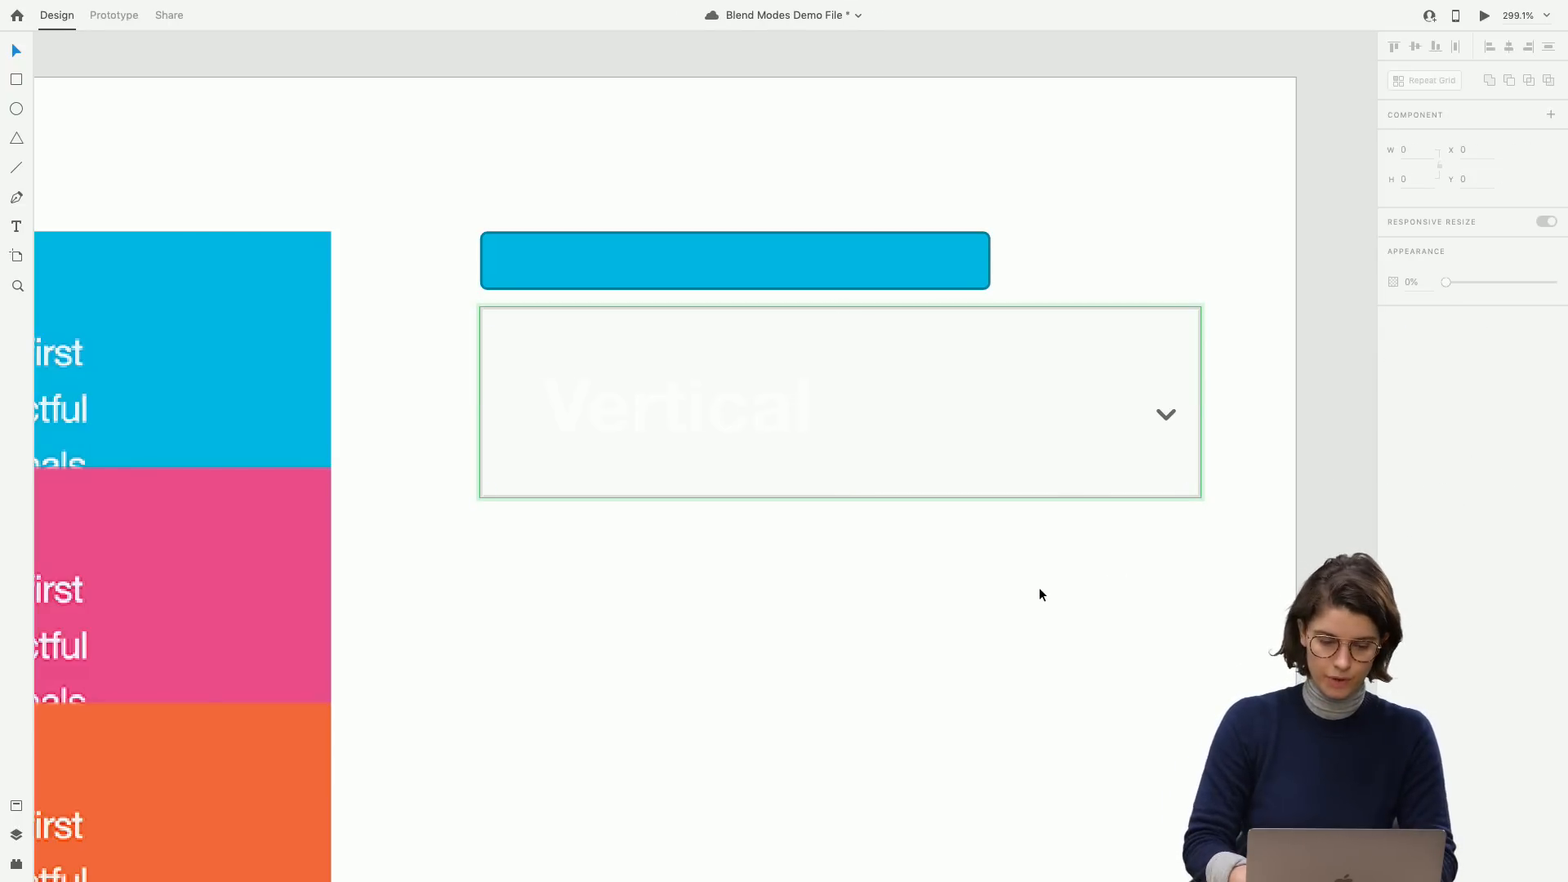
left_click(1032, 373)
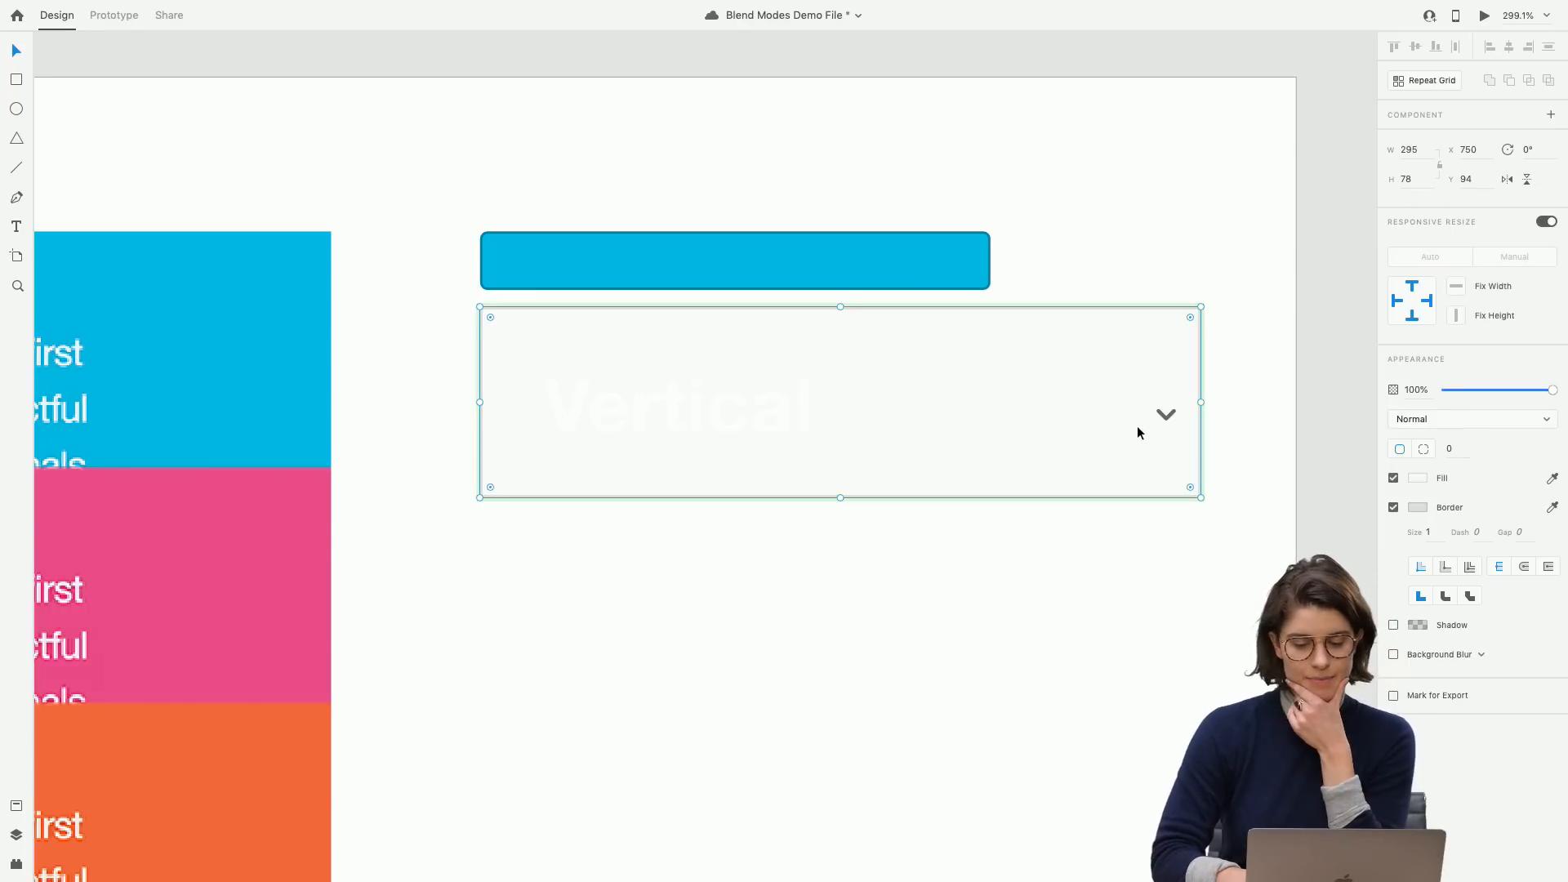
Enlarge the dropdown's chevron to about 23 by 14 and shift it slightly left, to about X 1007.
double_click(1165, 415)
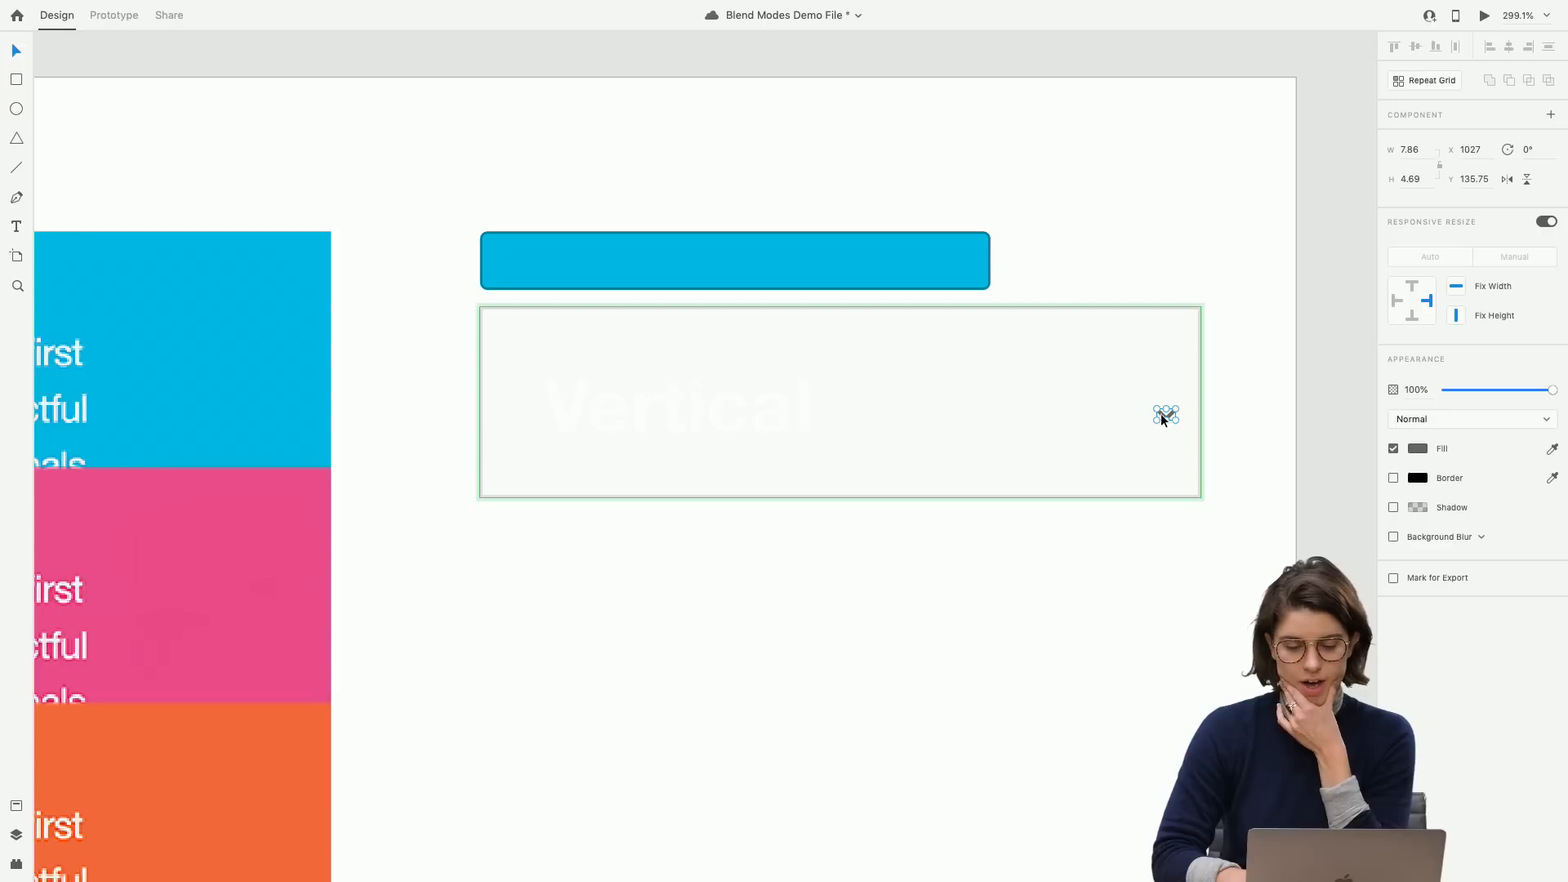
left_click_drag(1155, 408, 1117, 384)
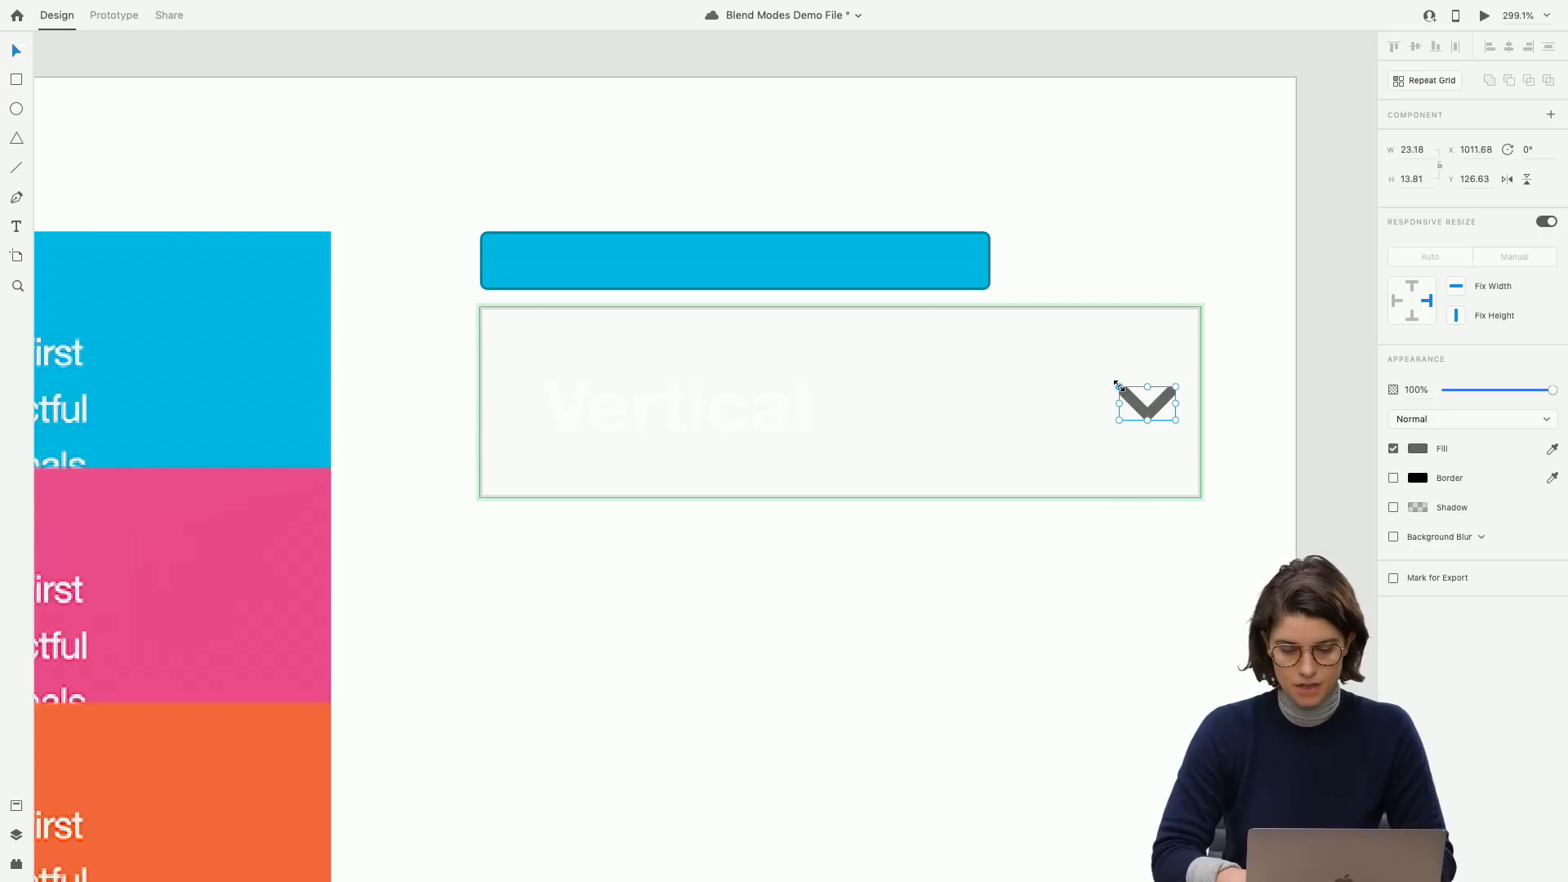
left_click(1097, 476)
left_click(1153, 405)
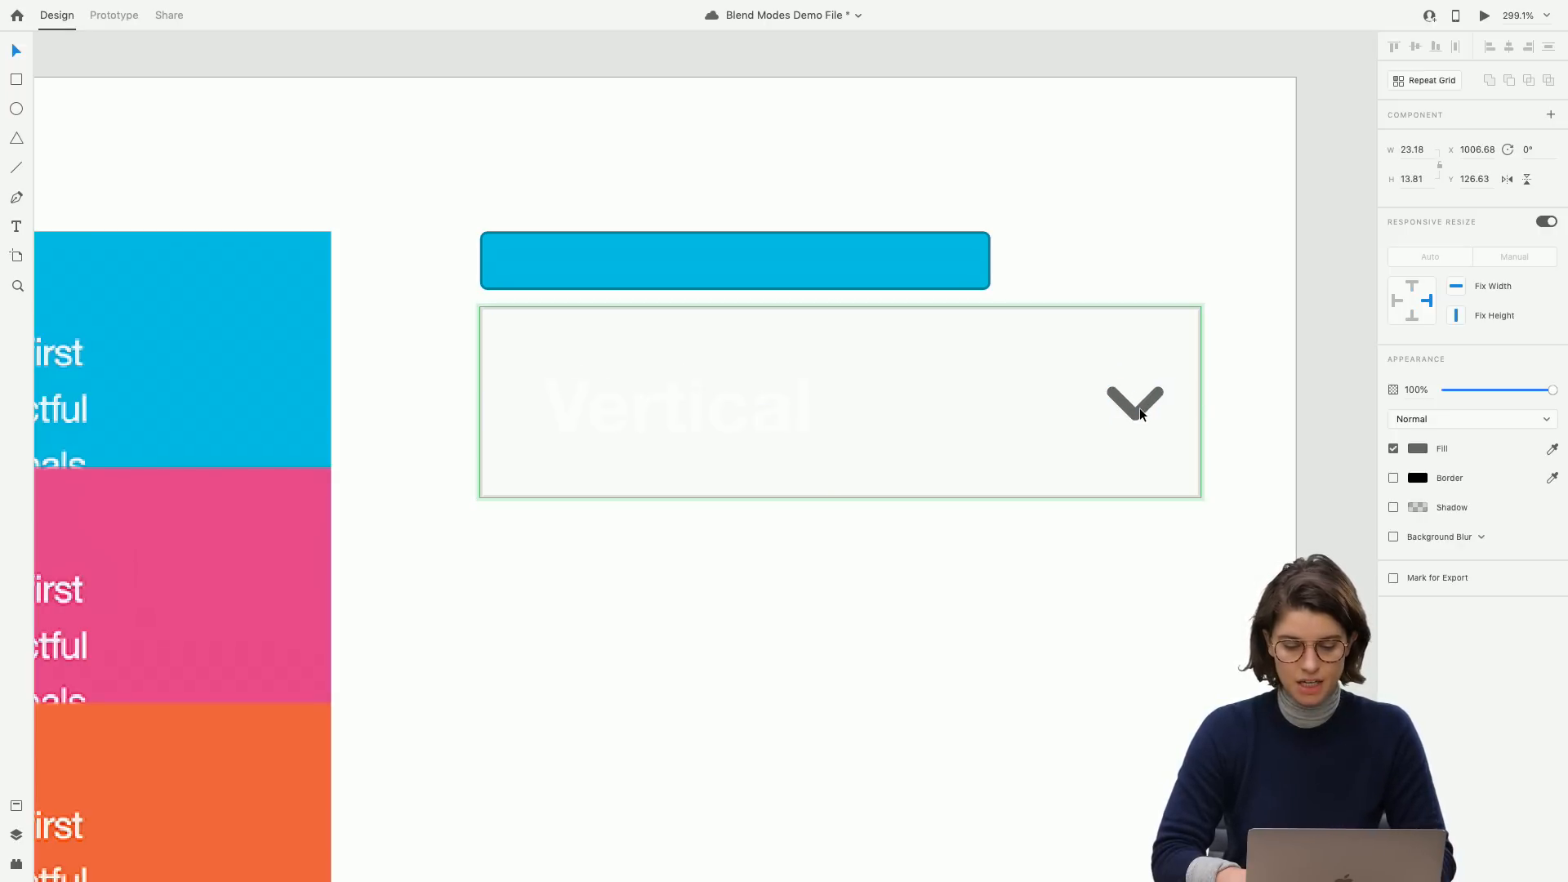
Set the chevron's fill to #F5F5F5 and save the file.
left_click(1415, 450)
type("F5F5F5")
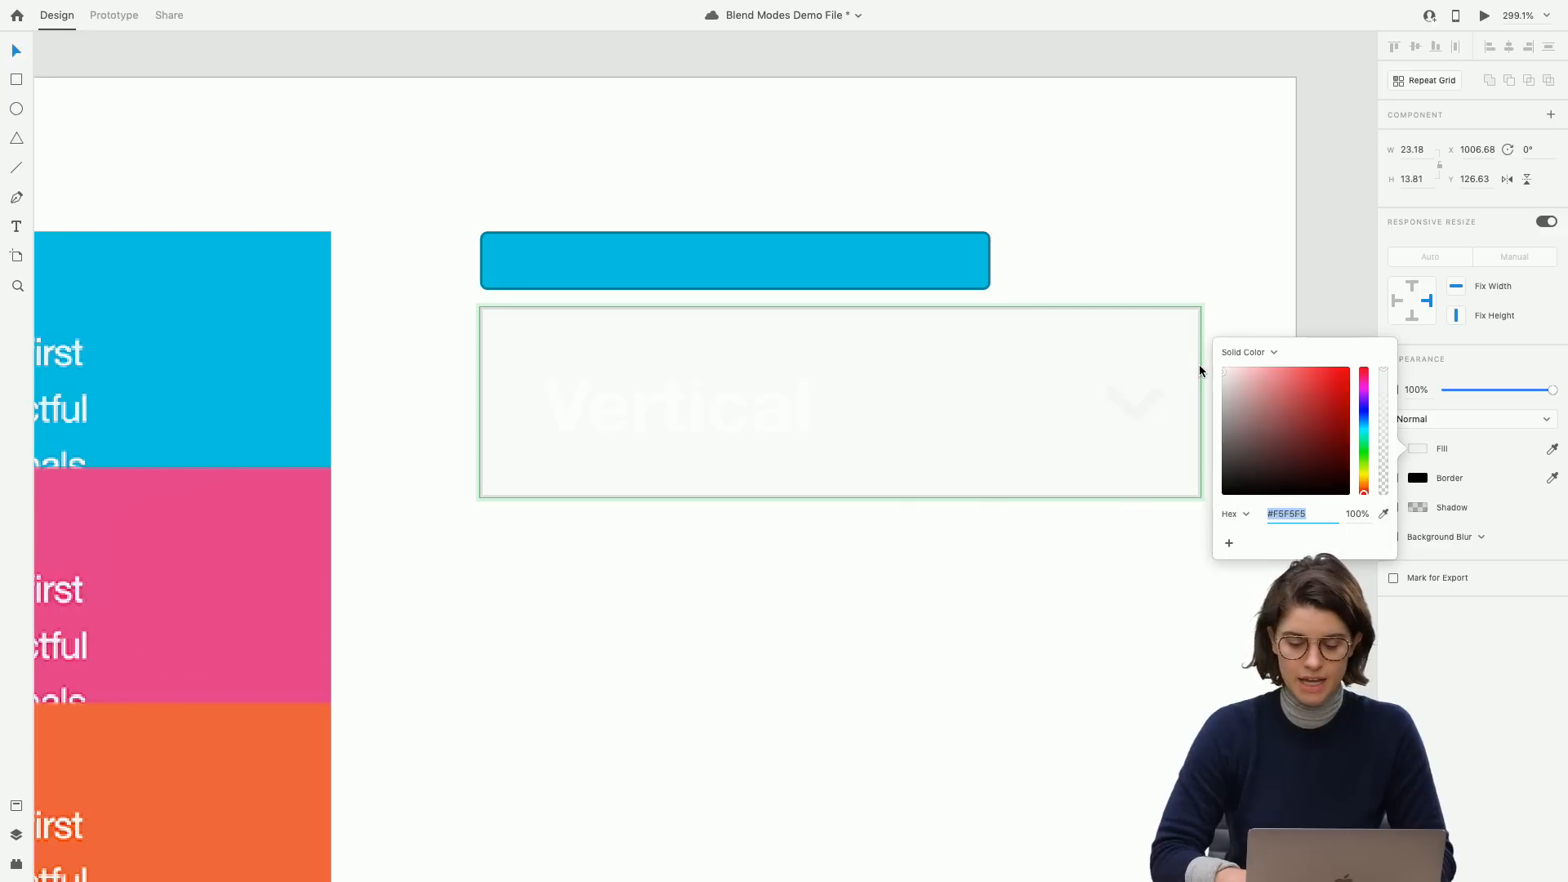
left_click(1044, 520)
left_click(1004, 454)
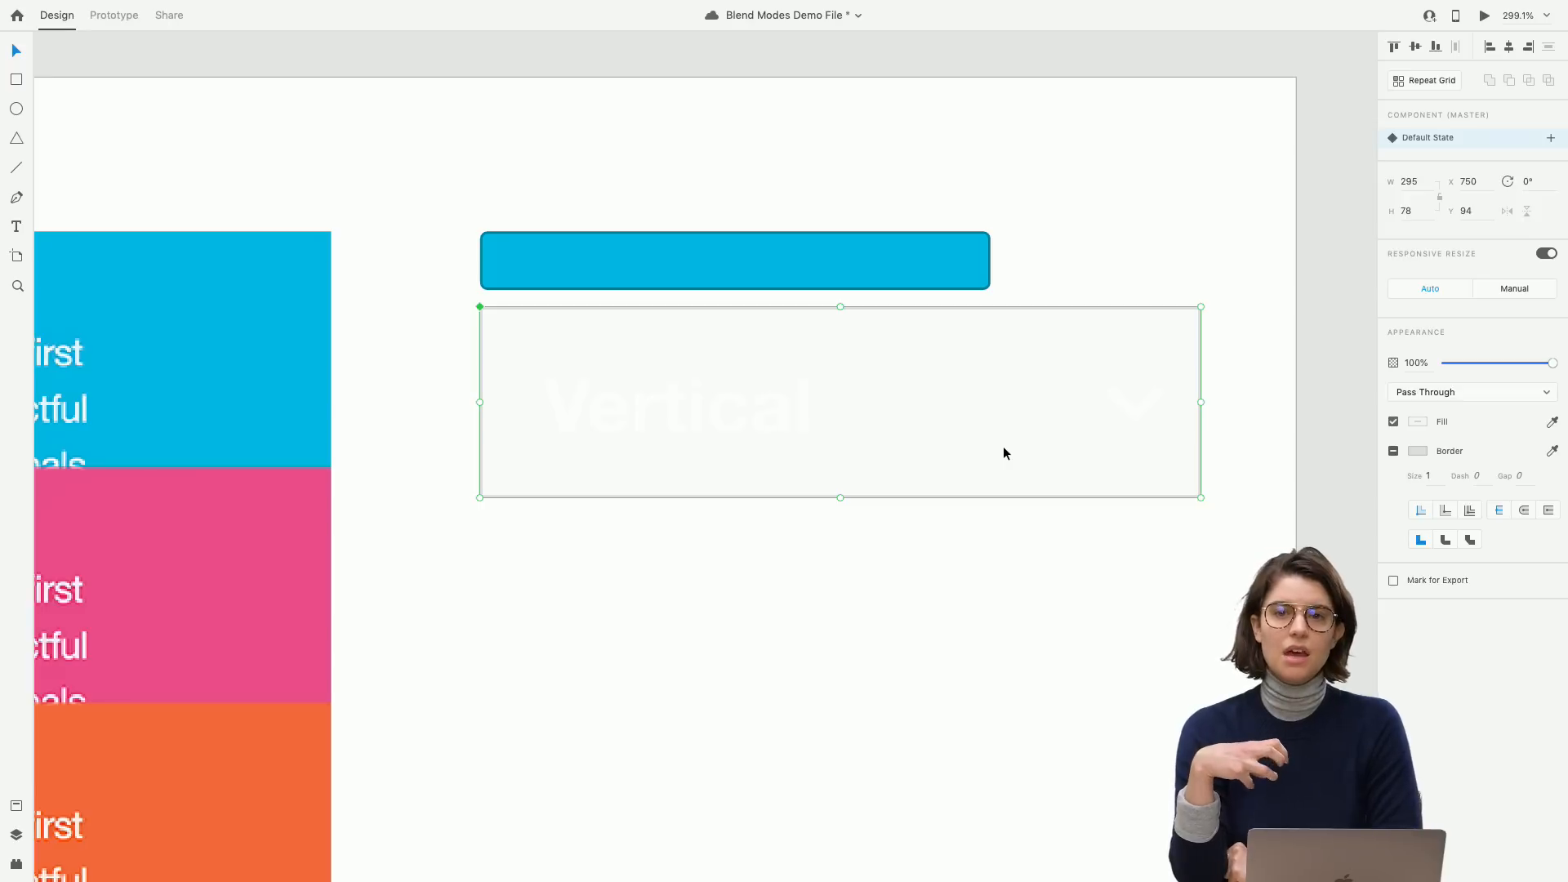
key("super+s")
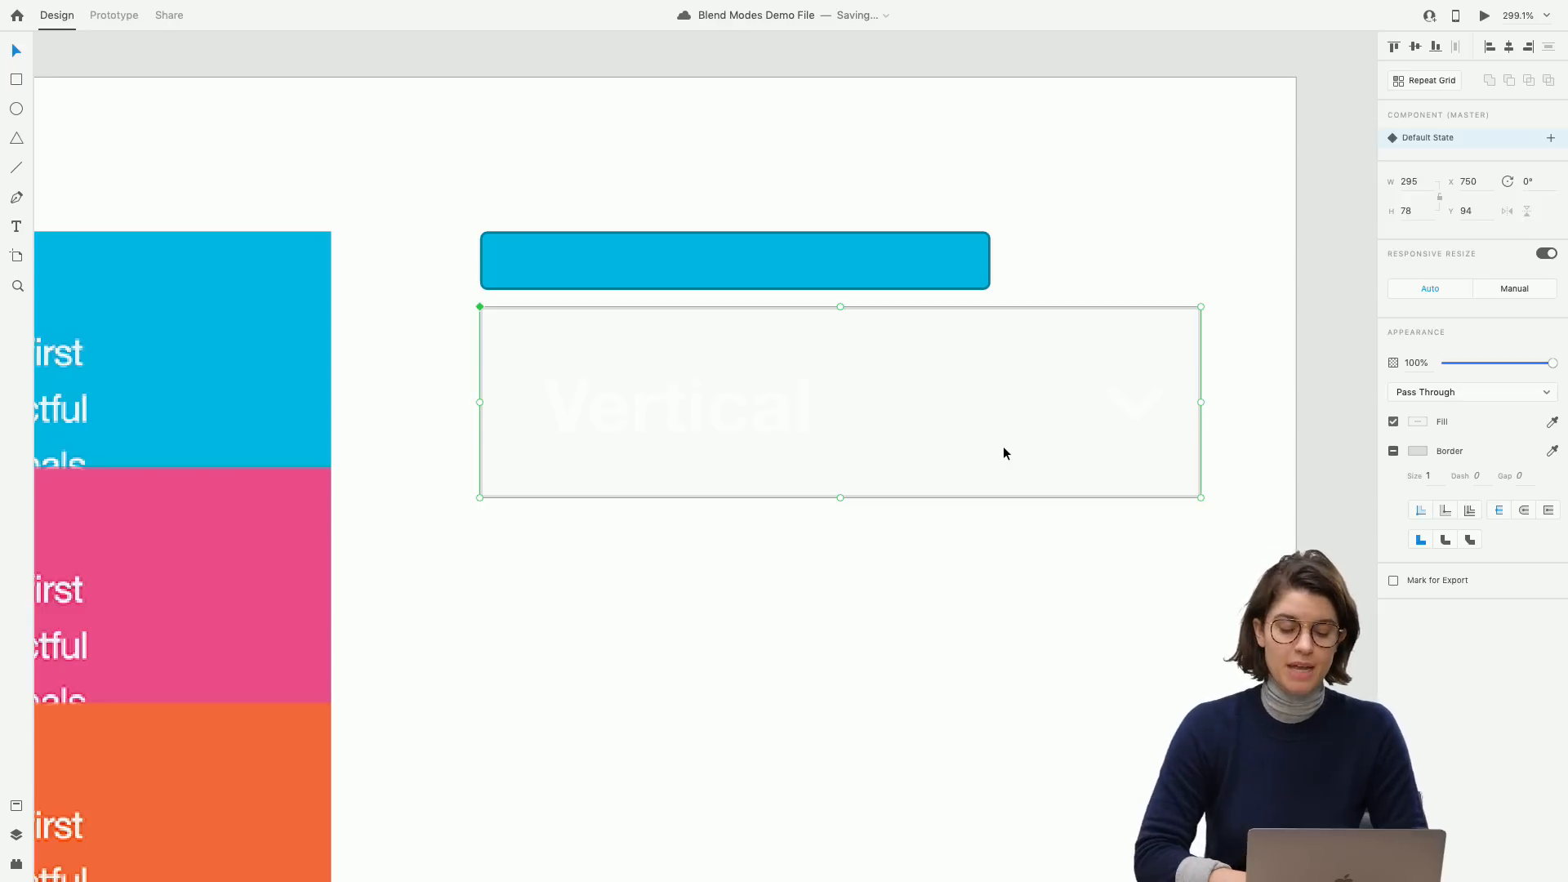
Change the fill of the dropdown's background box to the mid gray #B4B4B4.
left_click(960, 526)
left_click(974, 417)
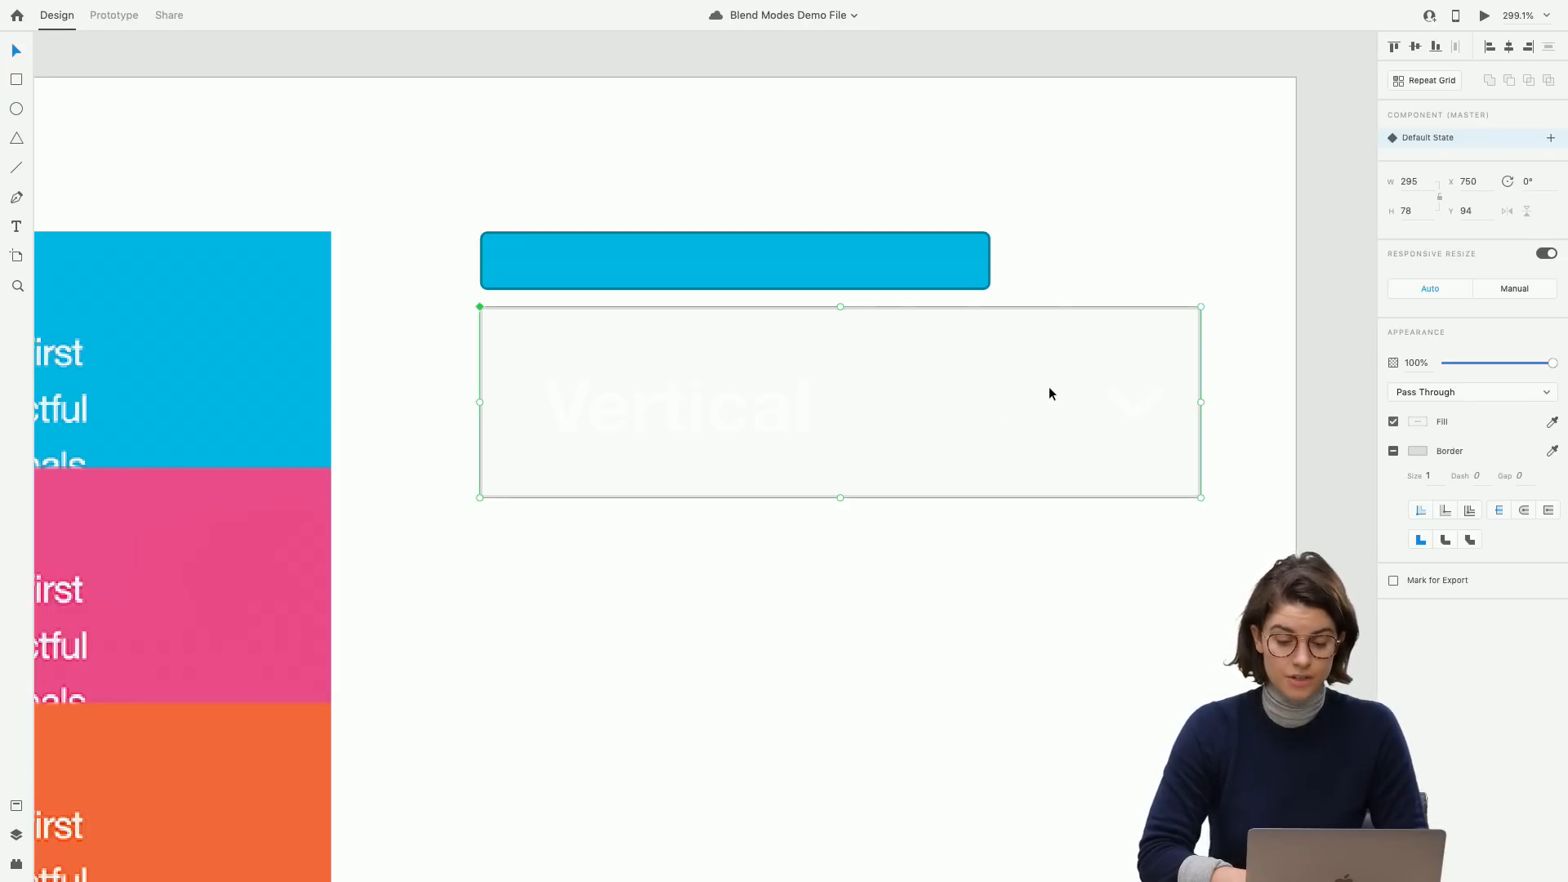
double_click(989, 427)
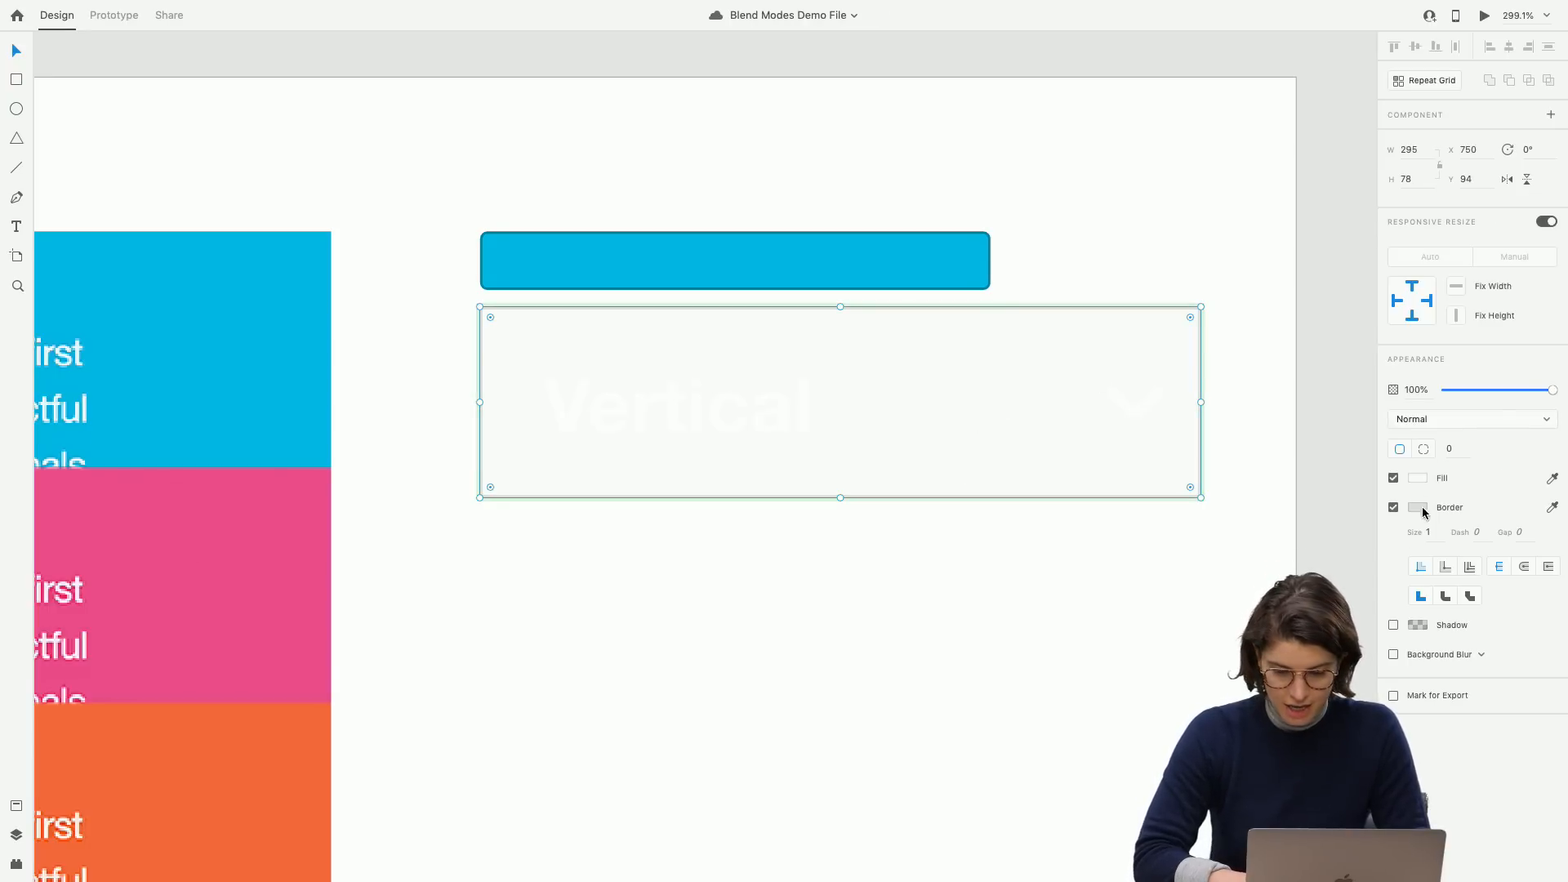
left_click(1418, 479)
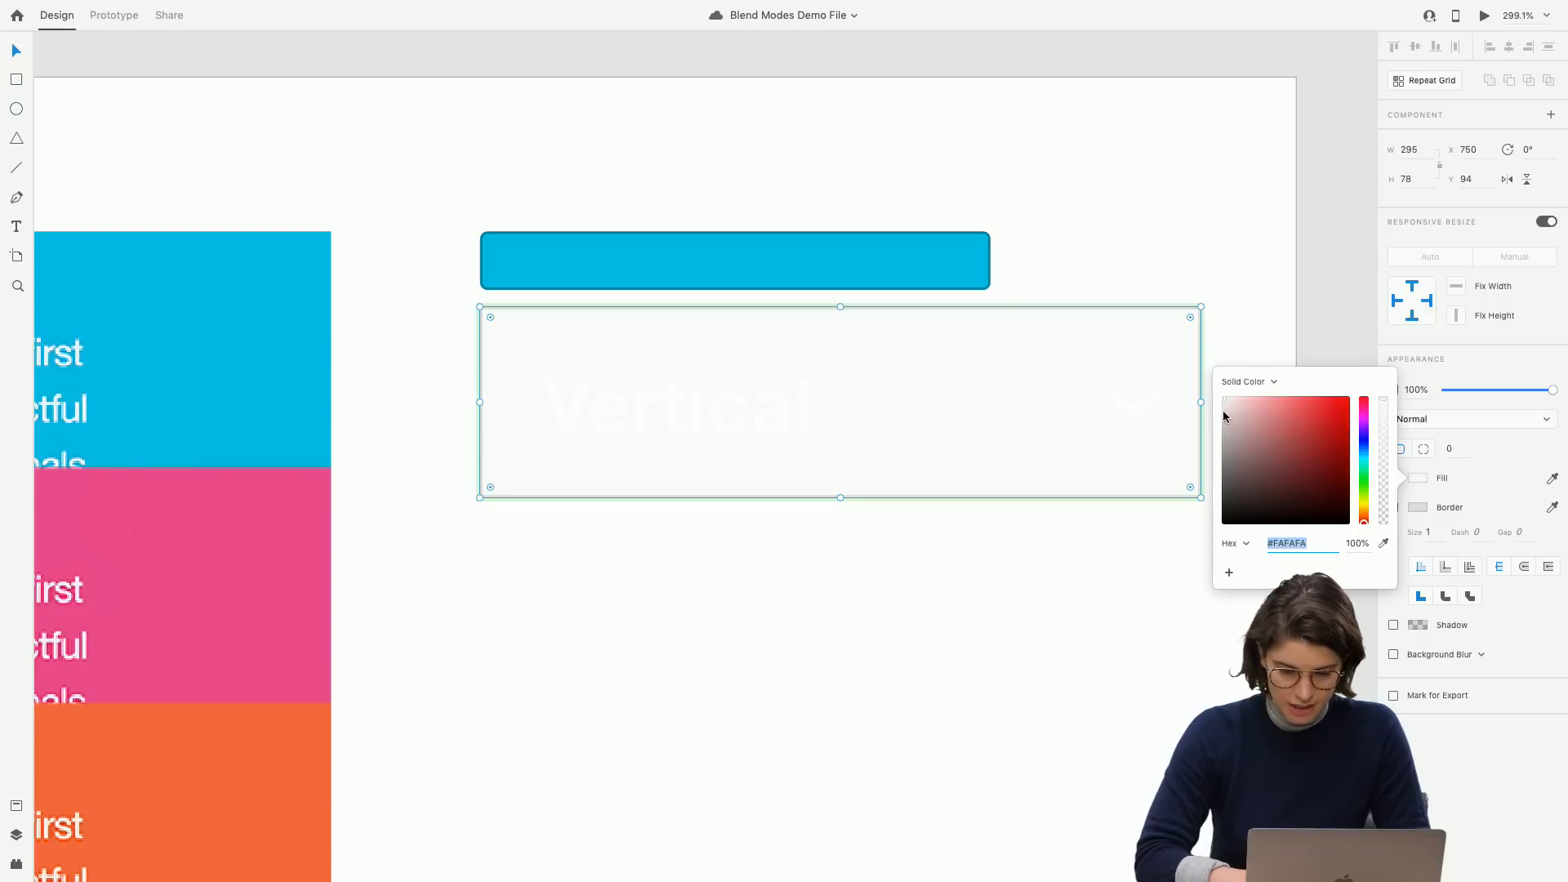
left_click(1220, 436)
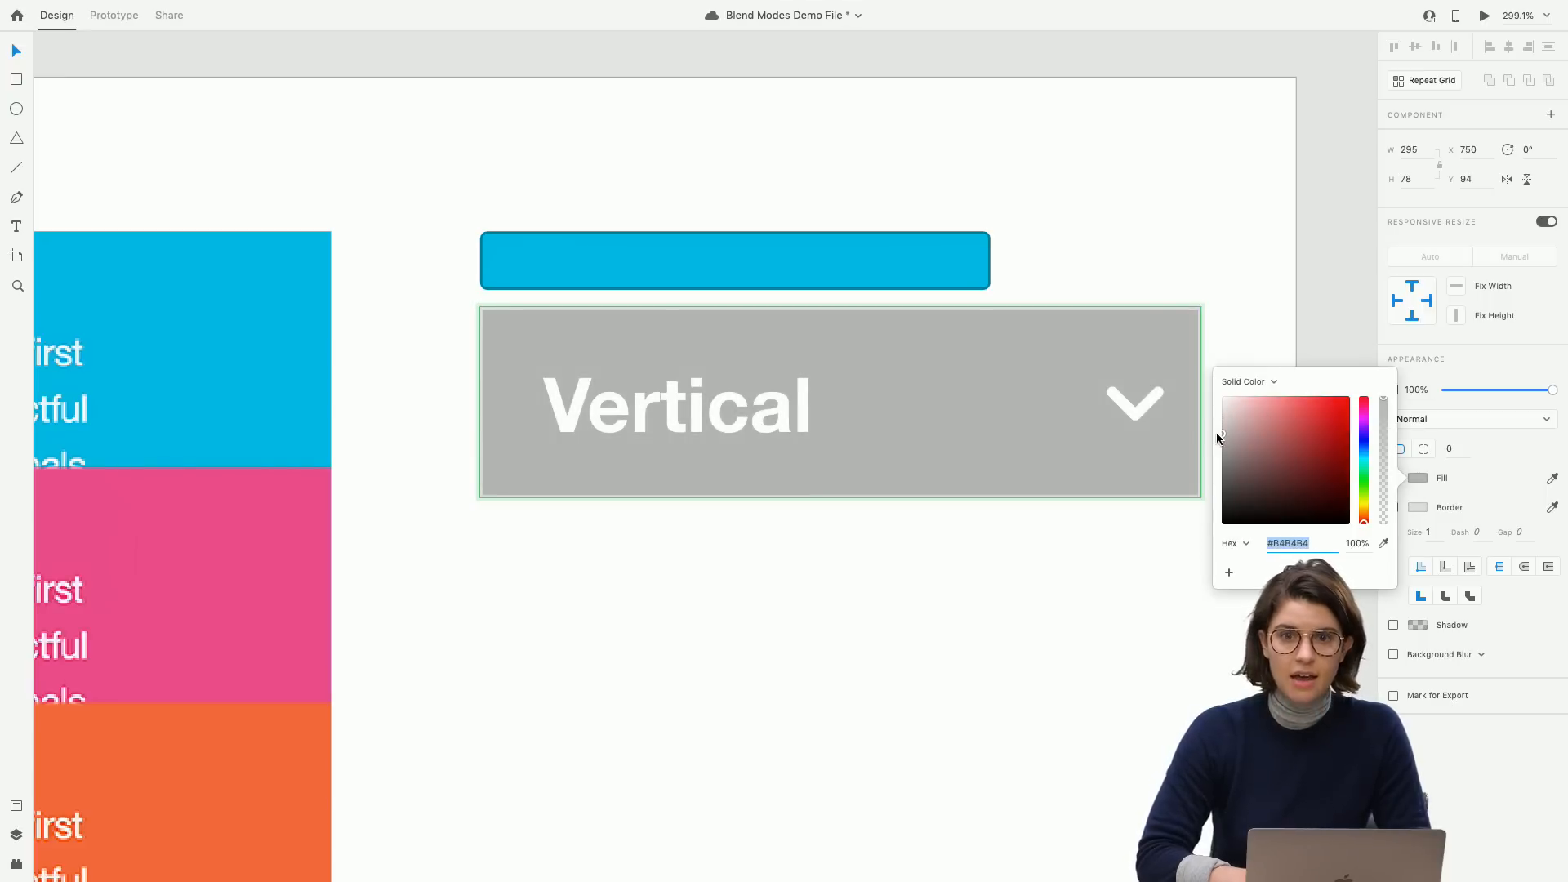
left_click(902, 611)
scroll(900, 605, "right", 2)
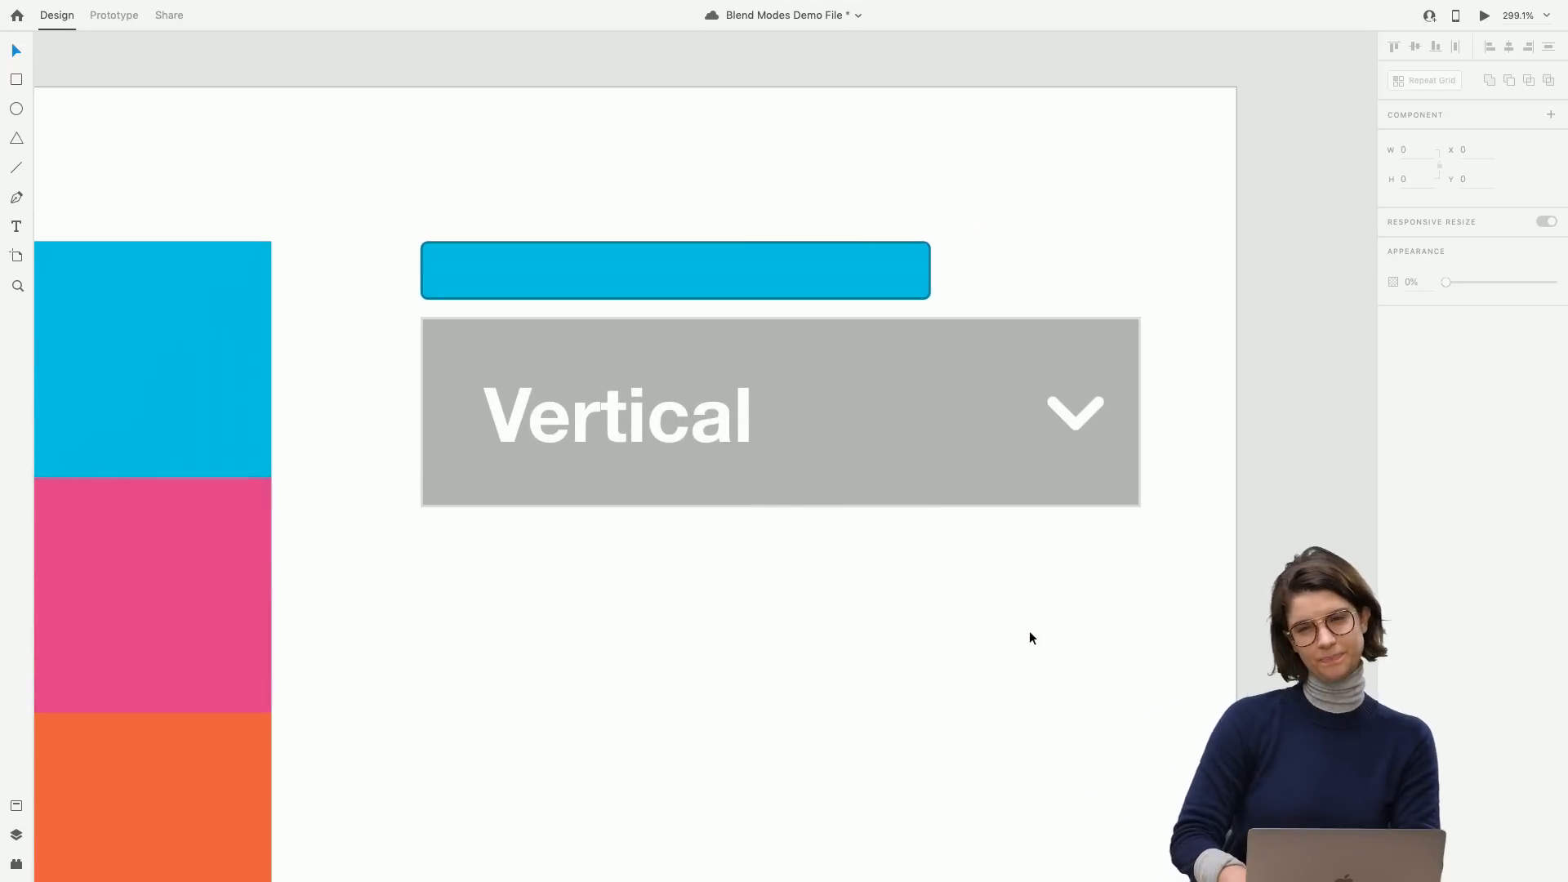
Shift the blue bar and the dropdown component together slightly left, to X 736, and save the file.
left_click_drag(1148, 617, 468, 234)
left_click_drag(550, 378, 521, 390)
left_click(517, 567)
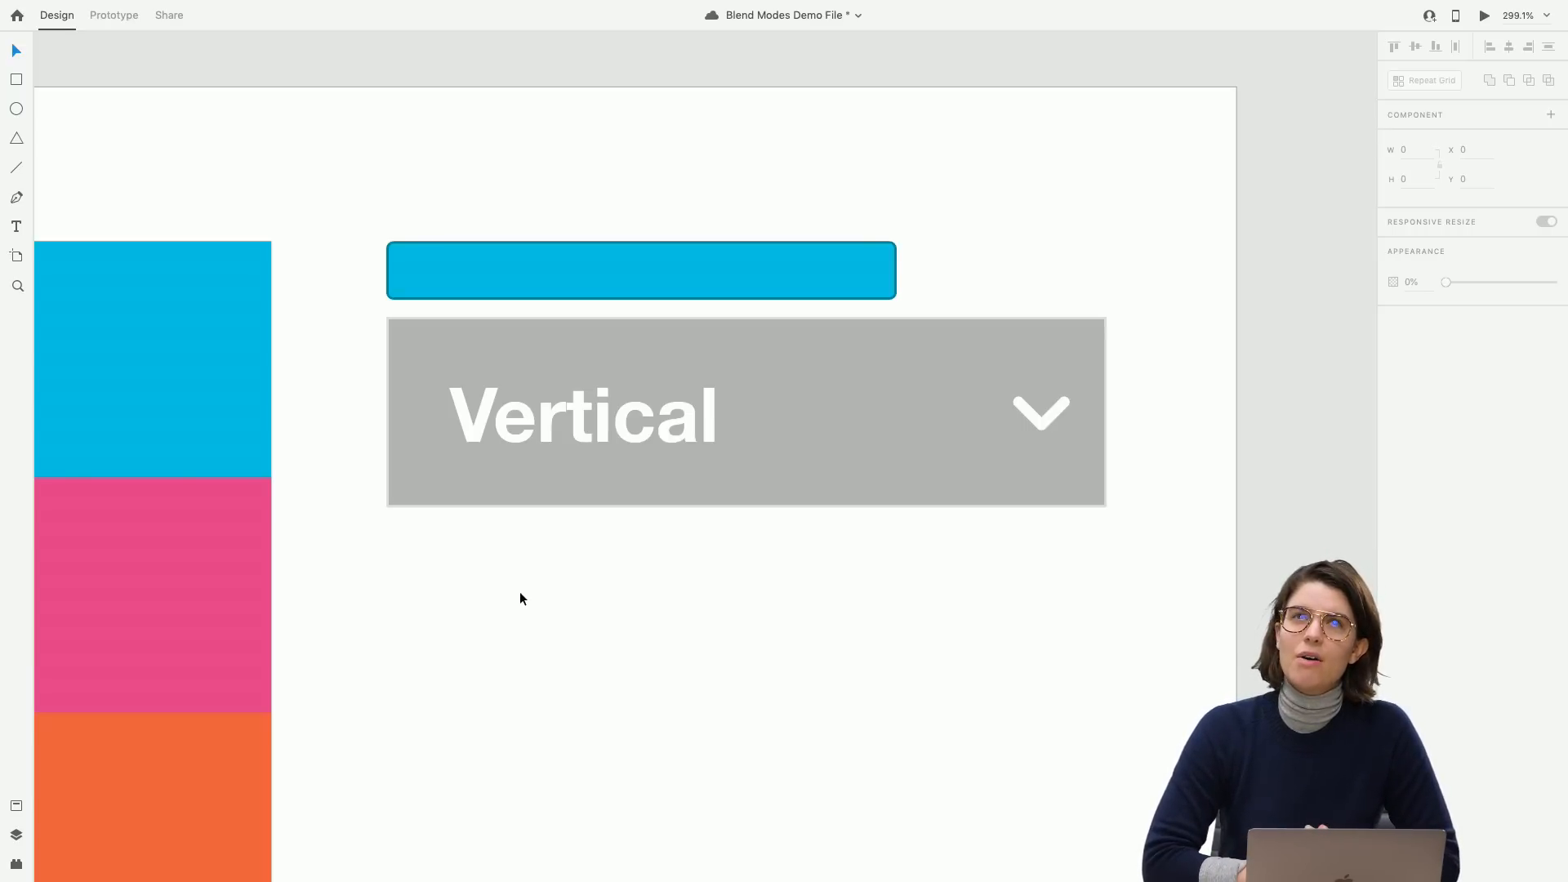
key("super+s")
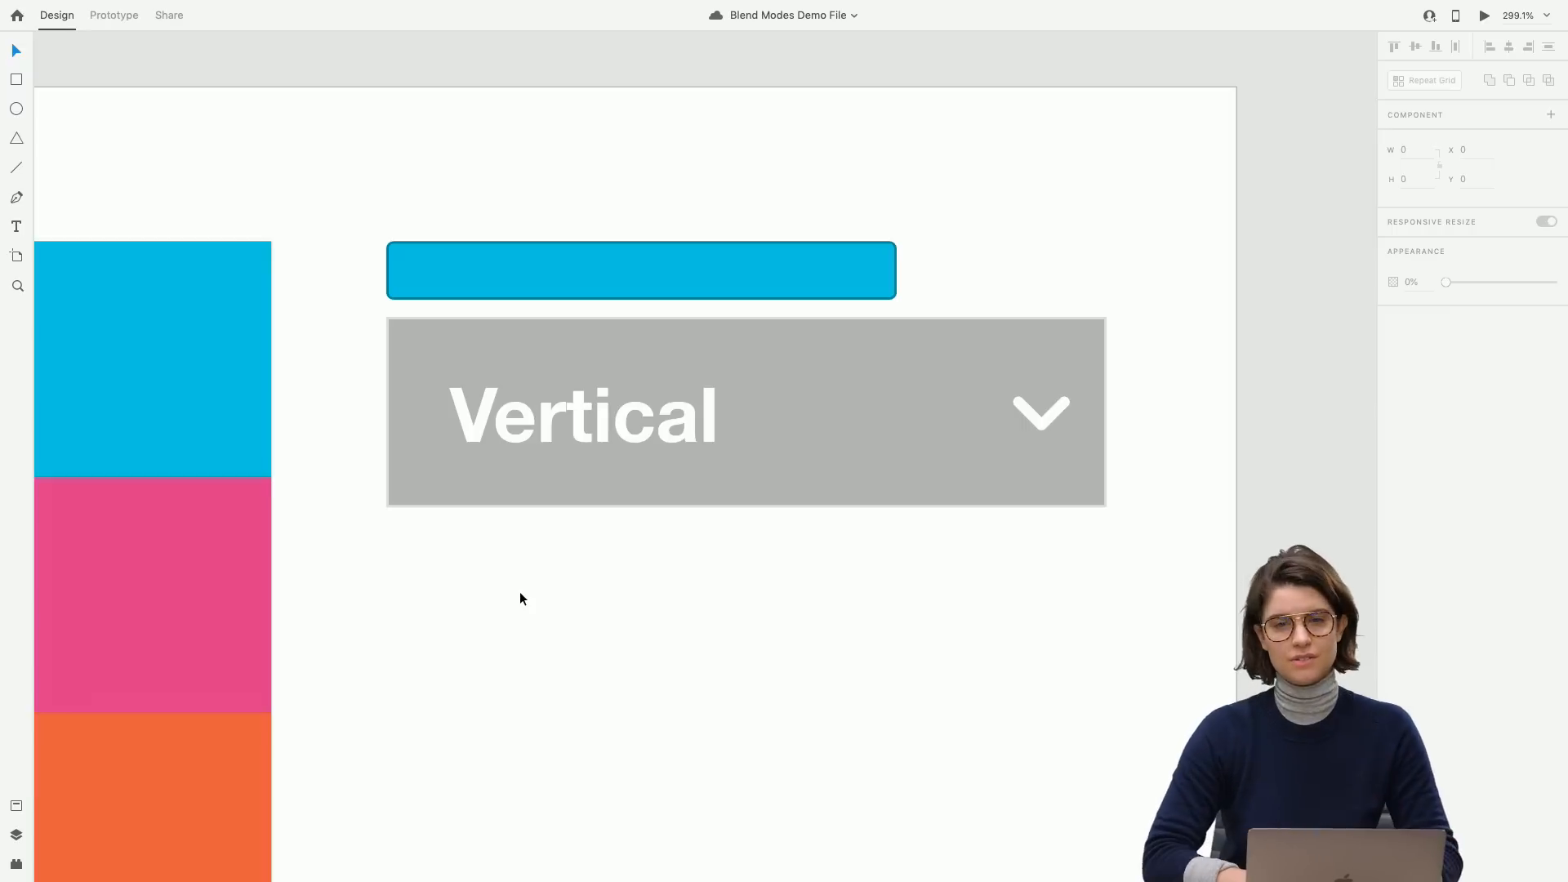
Replace the dropdown's Vertical label with Paris.
double_click(617, 442)
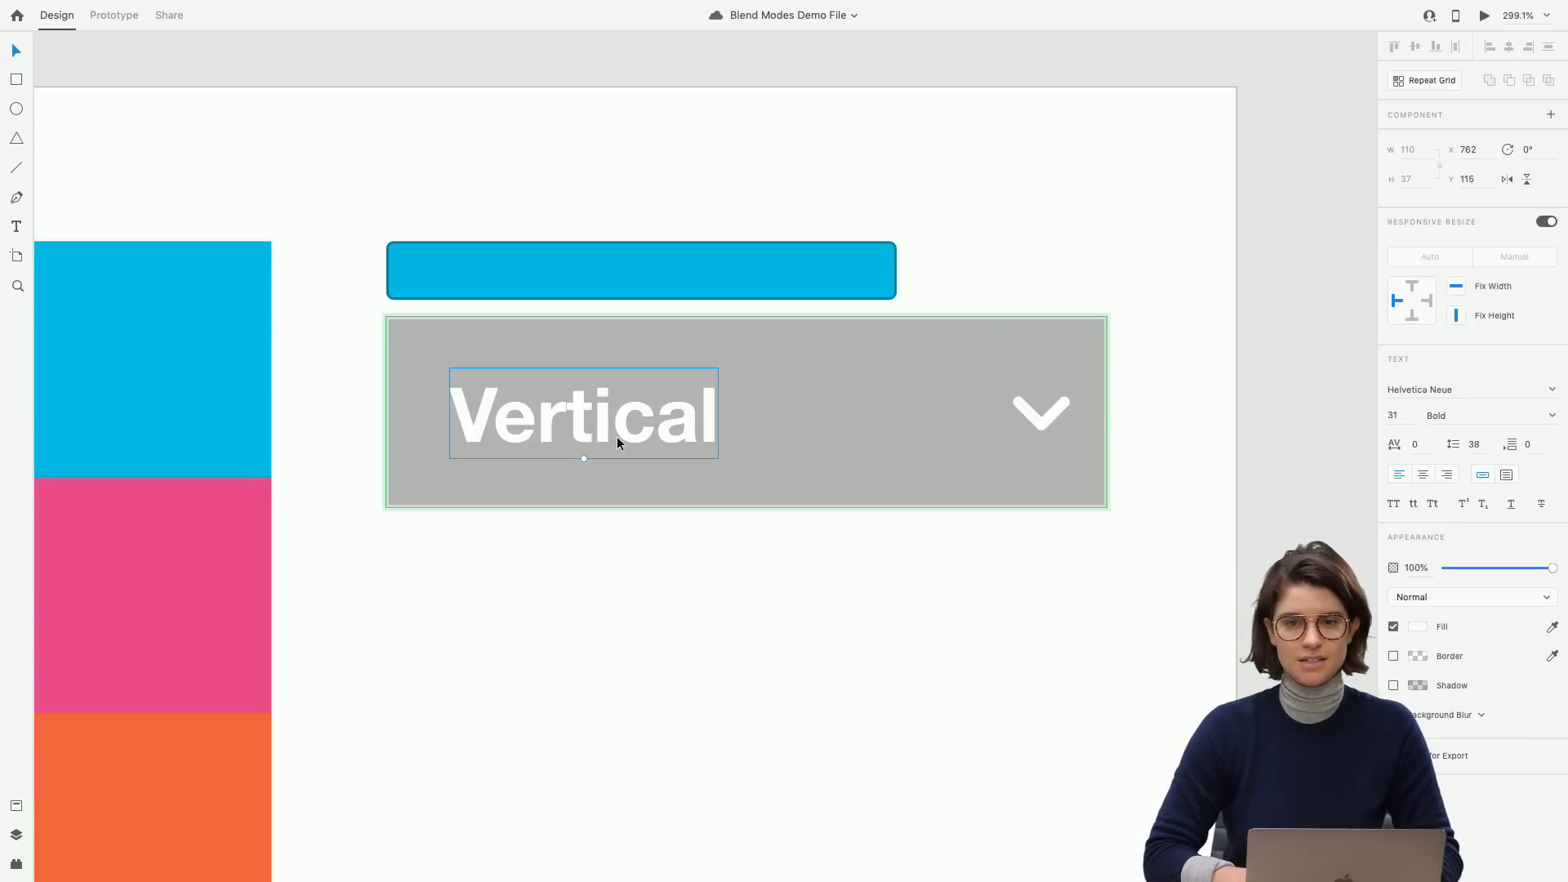
double_click(616, 437)
type("Paris")
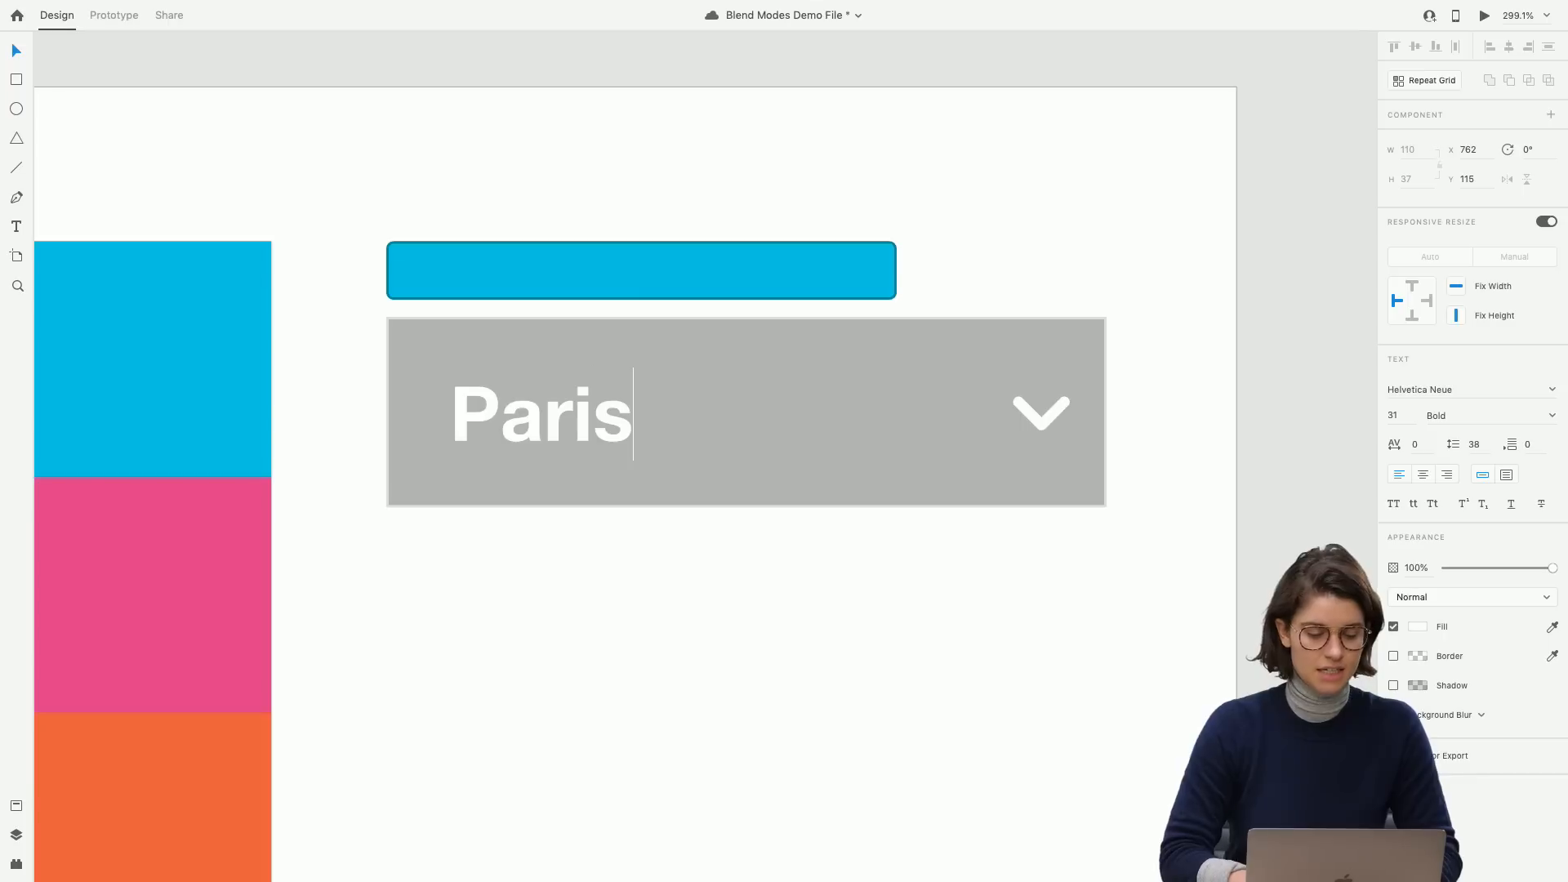
key("Escape")
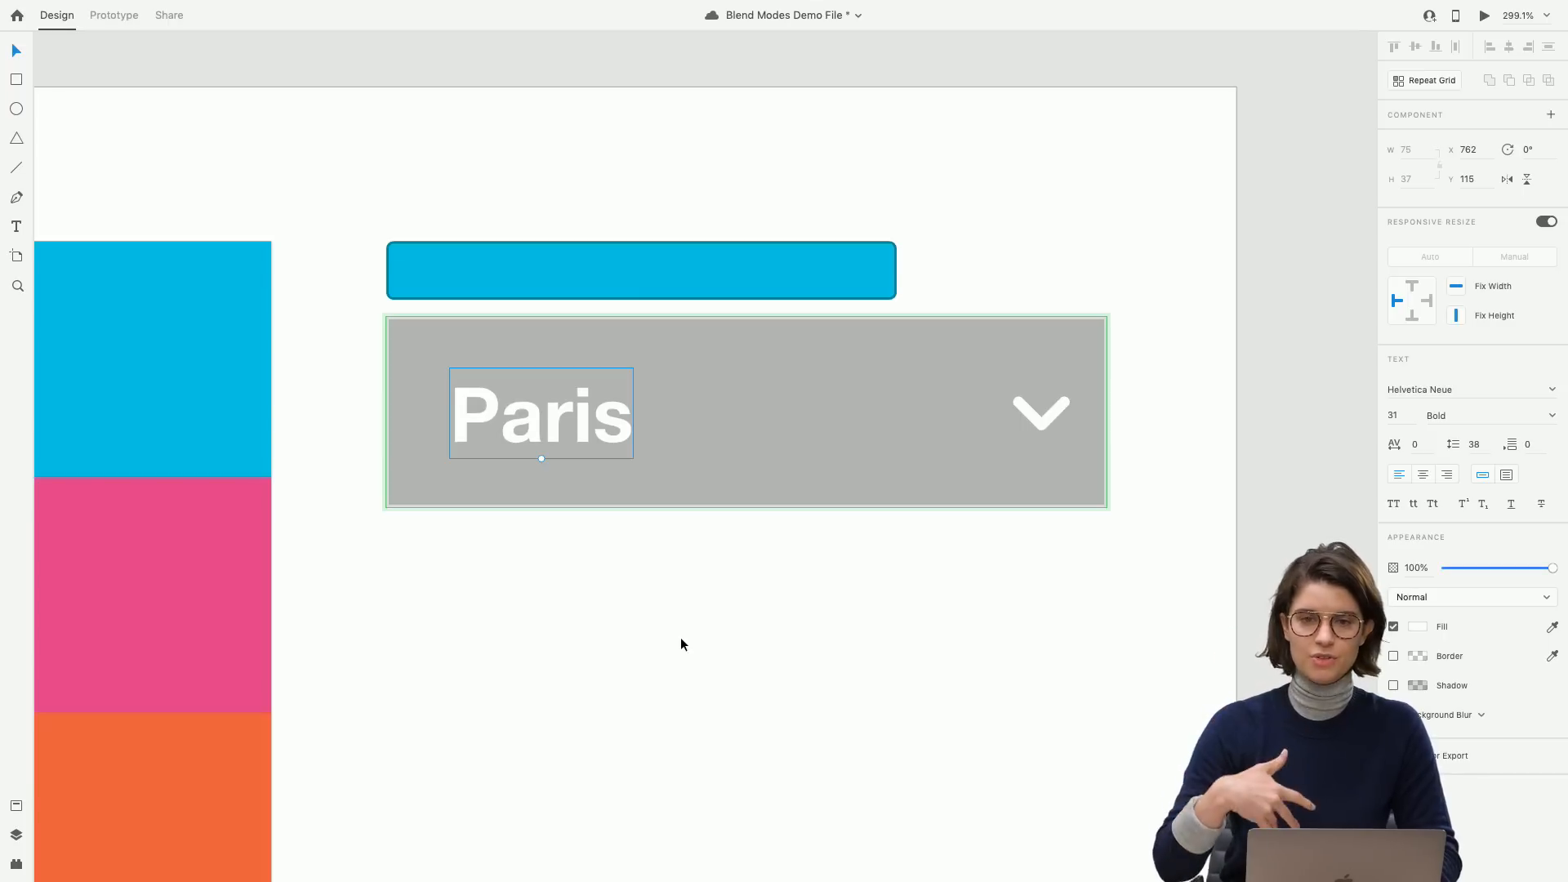
left_click(682, 644)
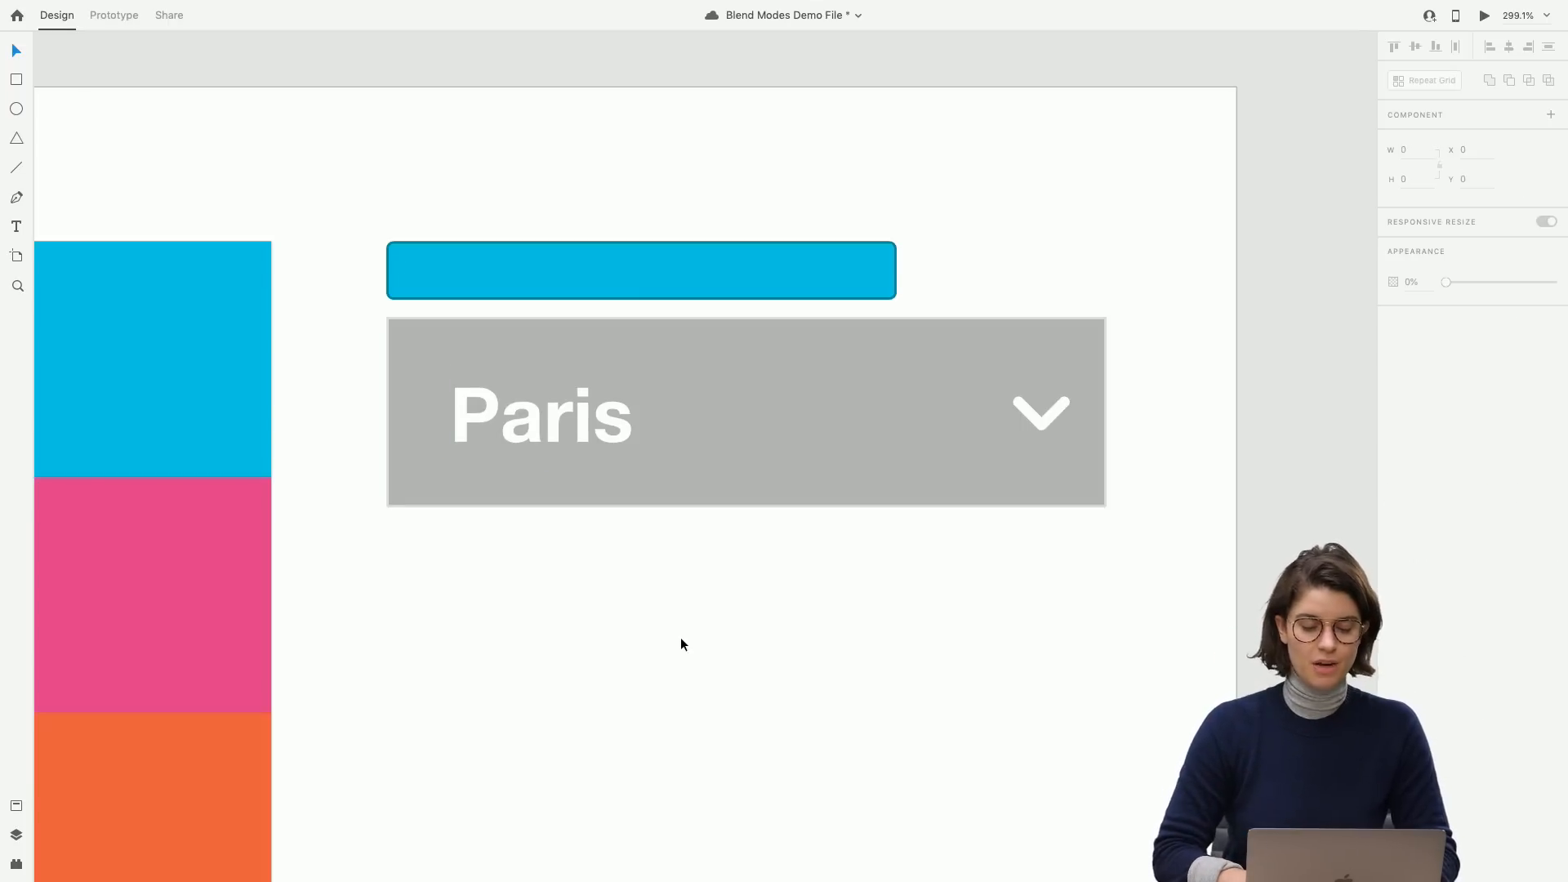
Duplicate the Paris component directly beneath itself, at Y 172, and change the copy's label to Stockholm.
scroll(682, 644, "down", 3)
left_click_drag(1169, 482, 436, 445)
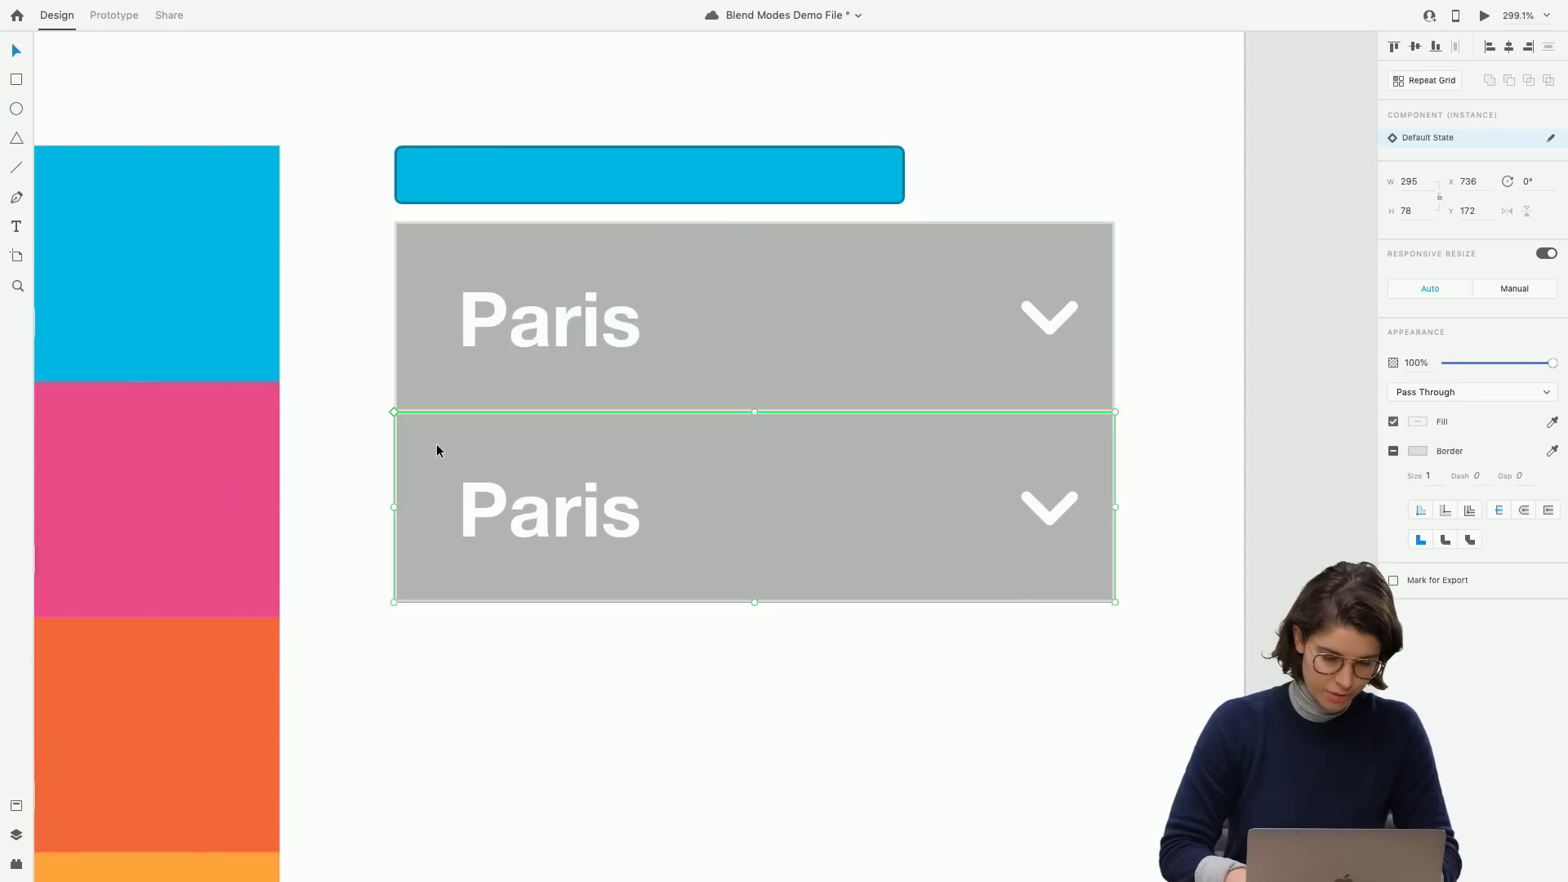
double_click(532, 532)
double_click(531, 532)
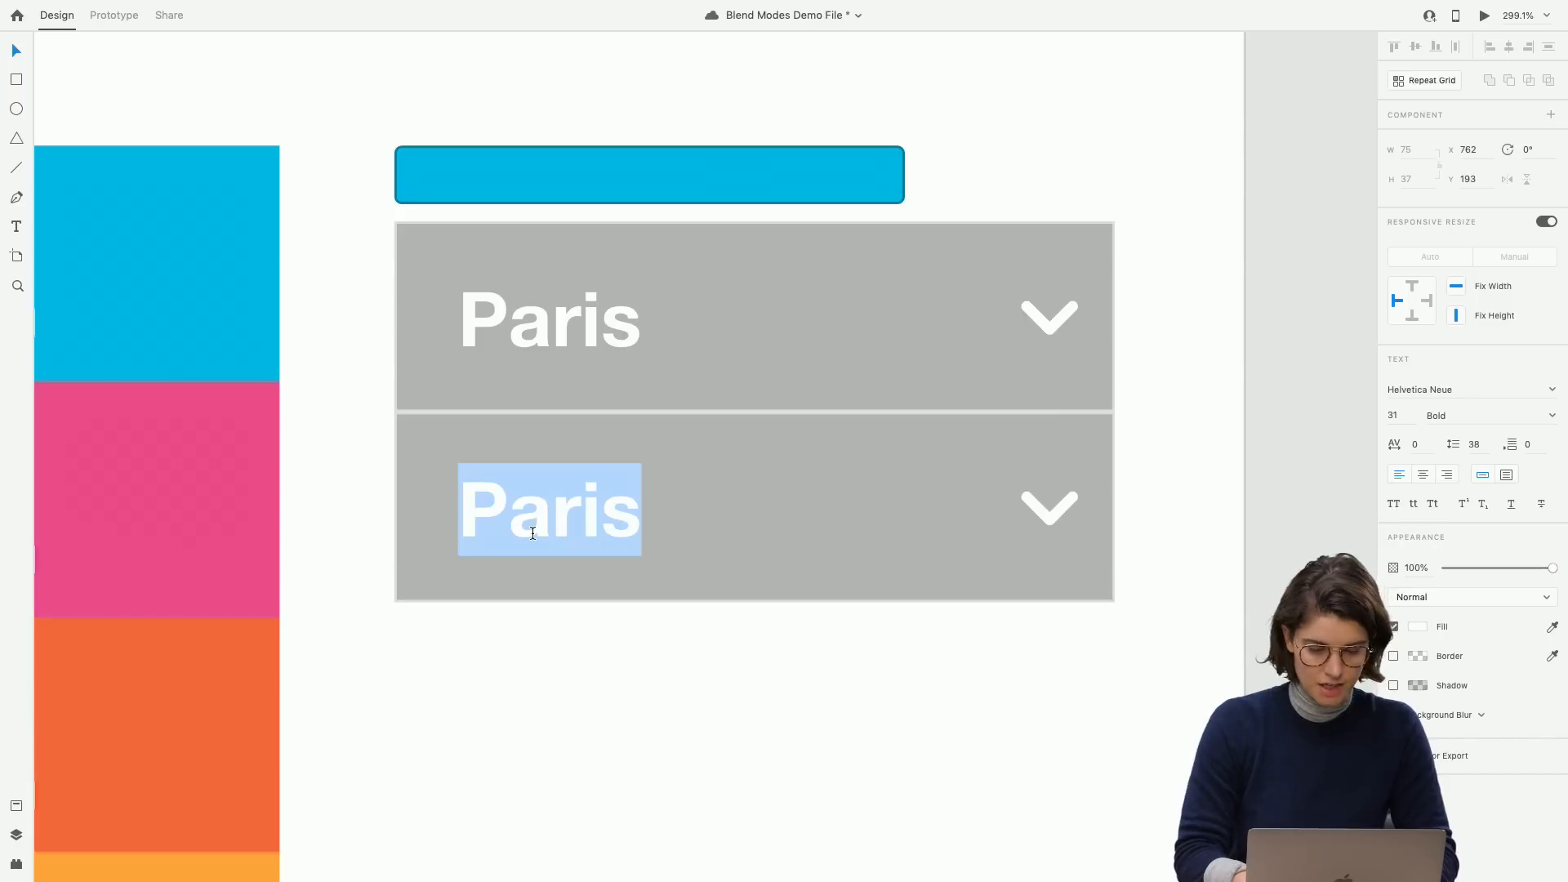
type("Stockholm")
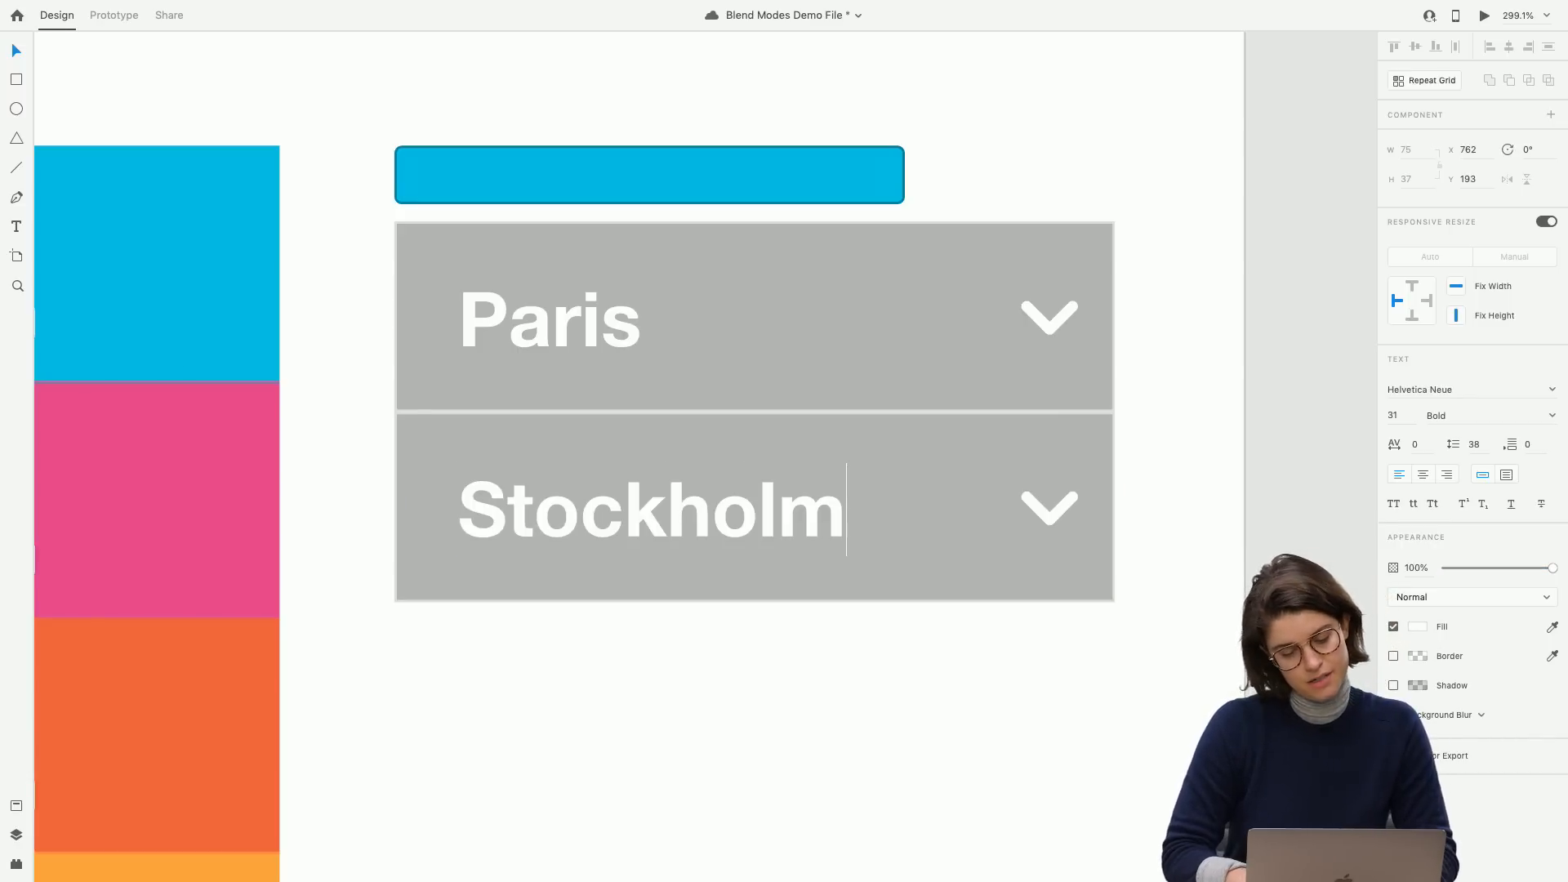
key("Escape")
left_click(889, 716)
Duplicate the Stockholm component directly beneath itself and change the copy's label to Berlin.
left_click_drag(1075, 698, 484, 658)
double_click(508, 720)
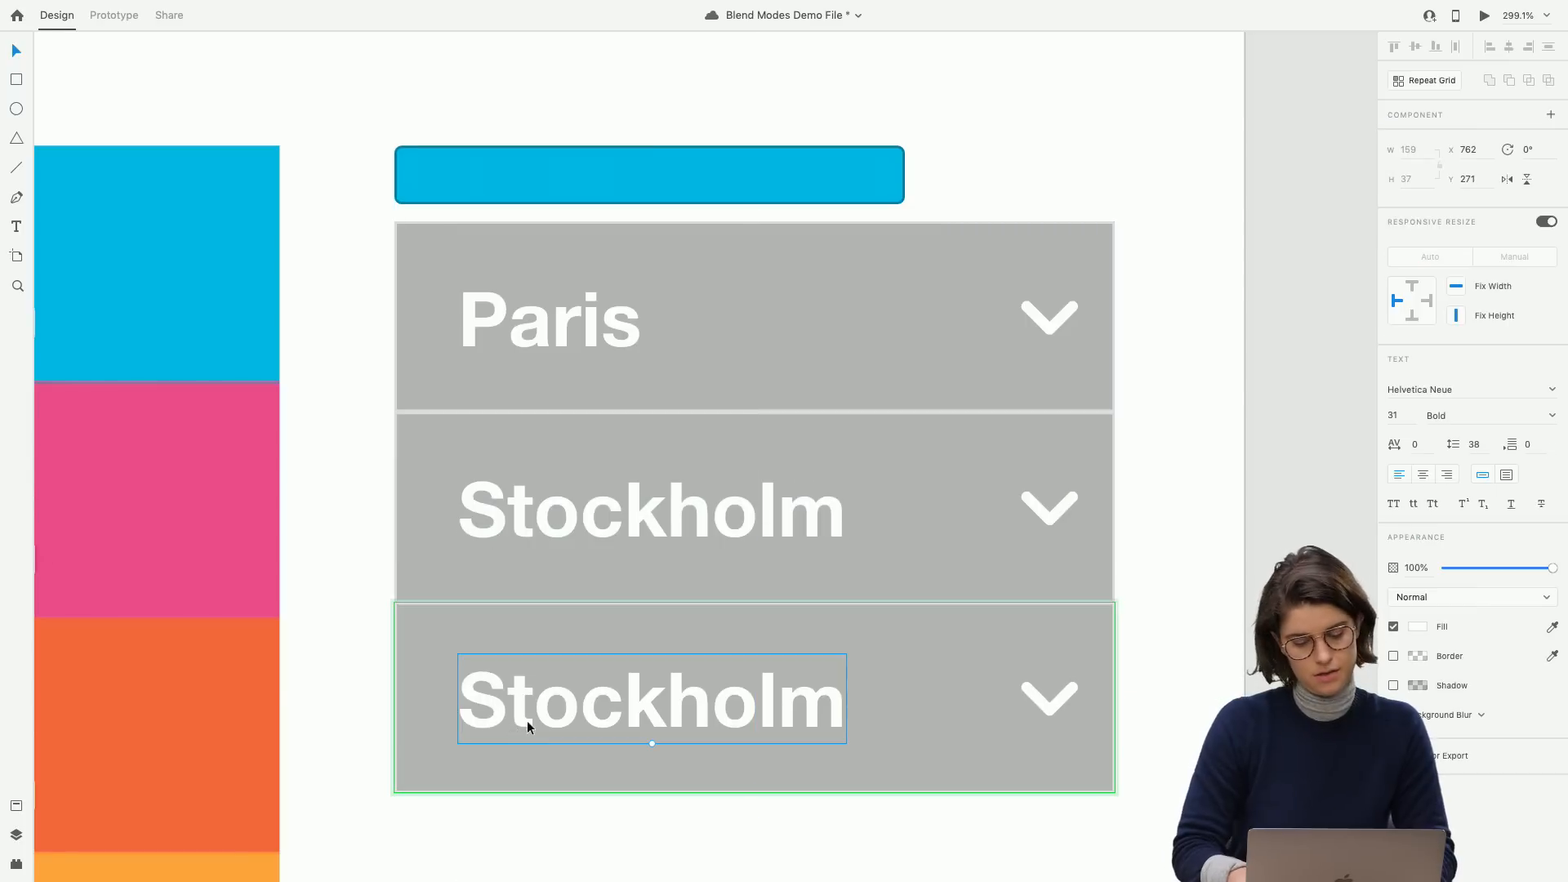
double_click(527, 721)
type("Berlin")
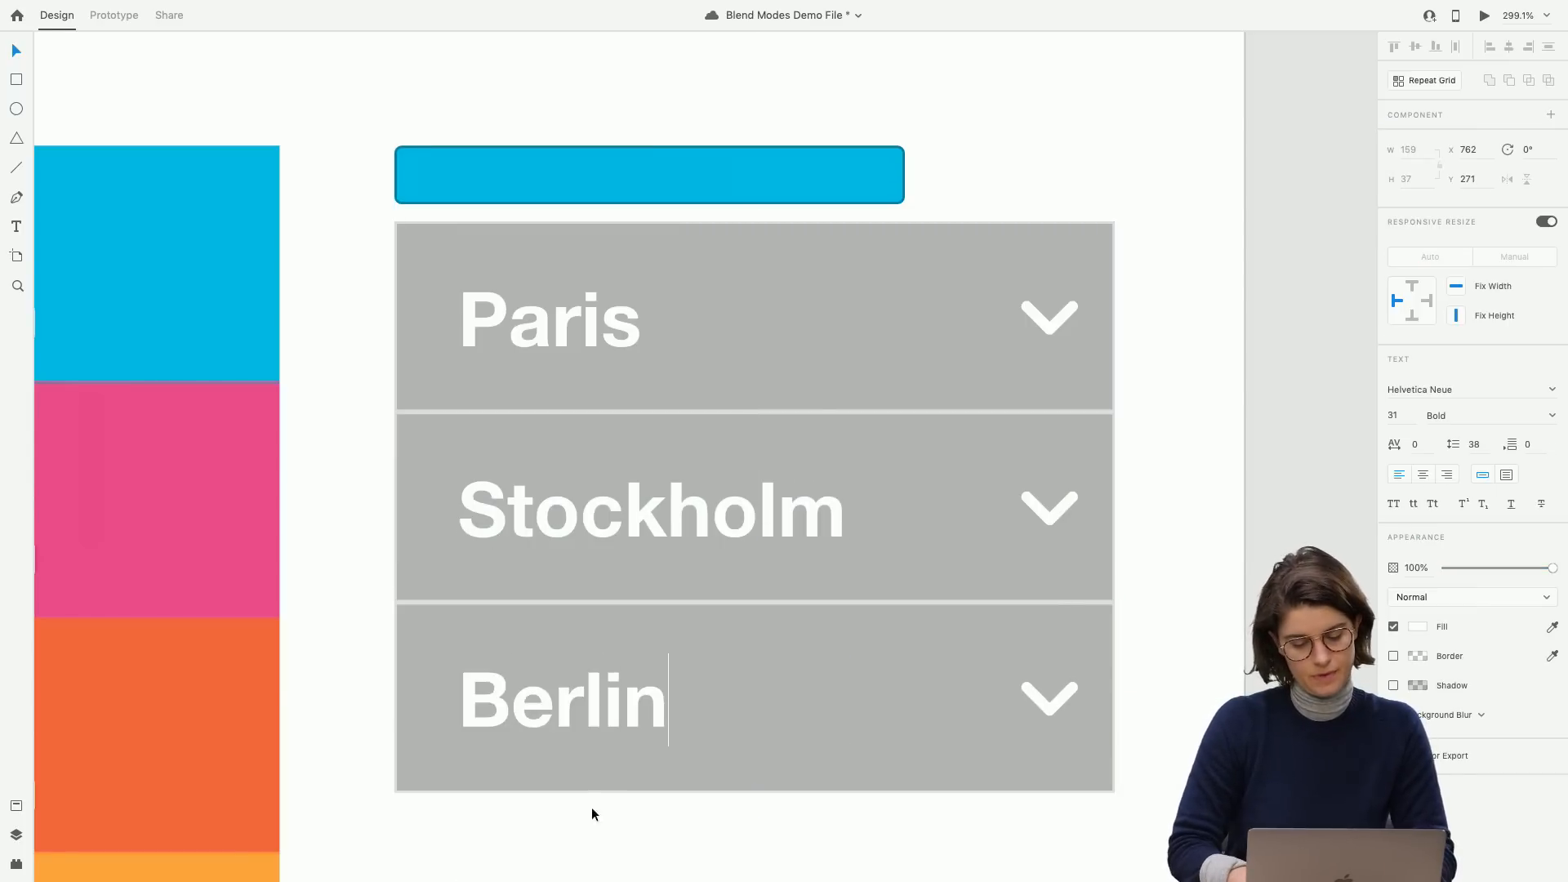
key("Escape")
Duplicate the Berlin component directly beneath itself and change the copy's label to Cairo.
scroll(586, 829, "down", 5)
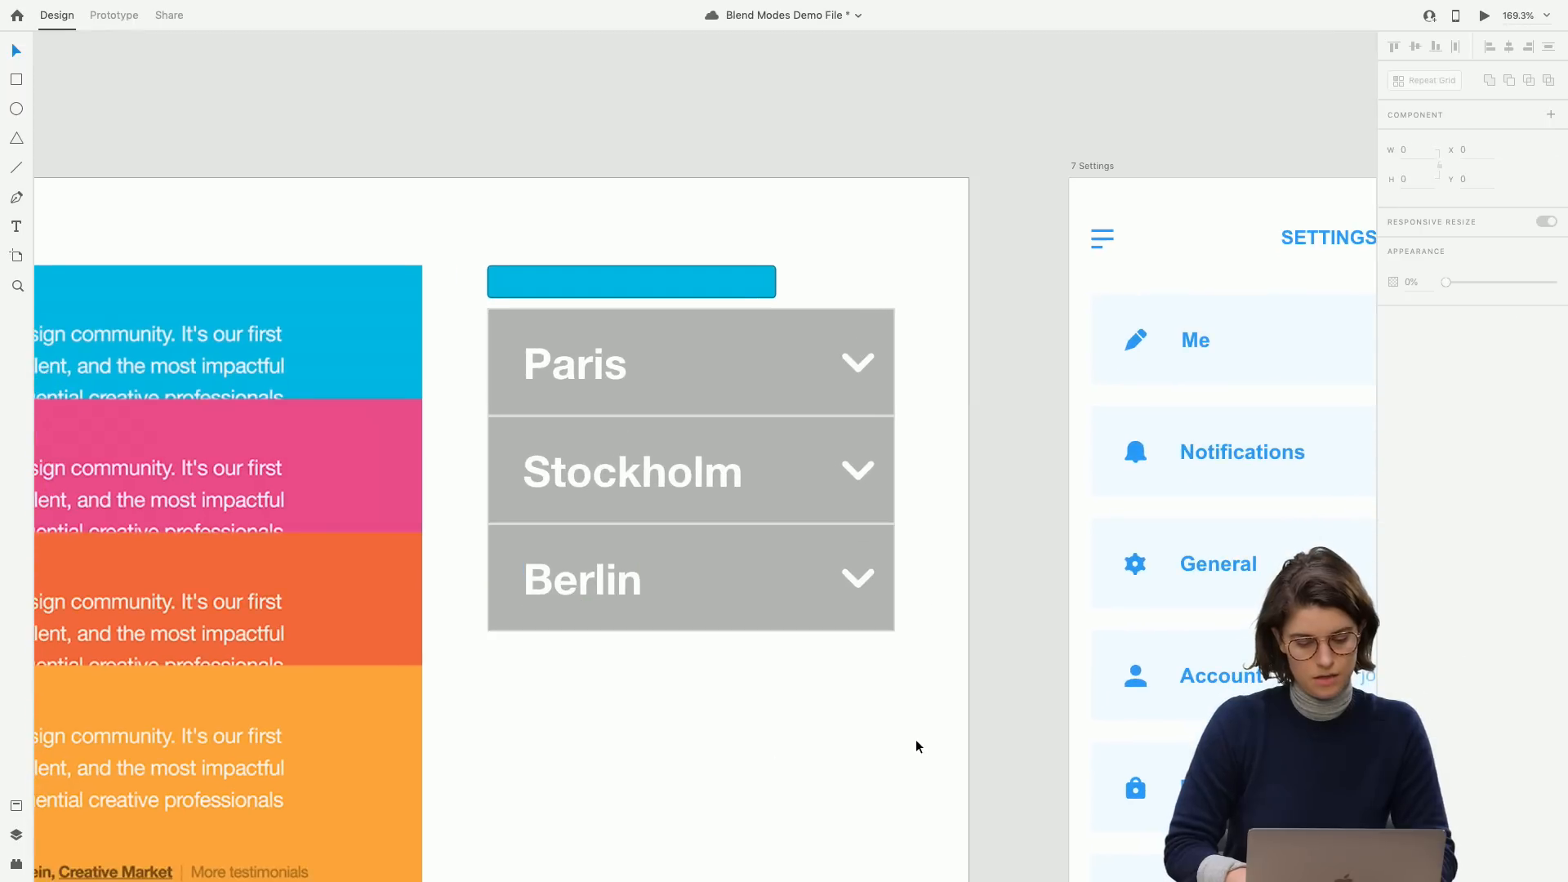
left_click_drag(916, 745, 601, 663)
double_click(604, 702)
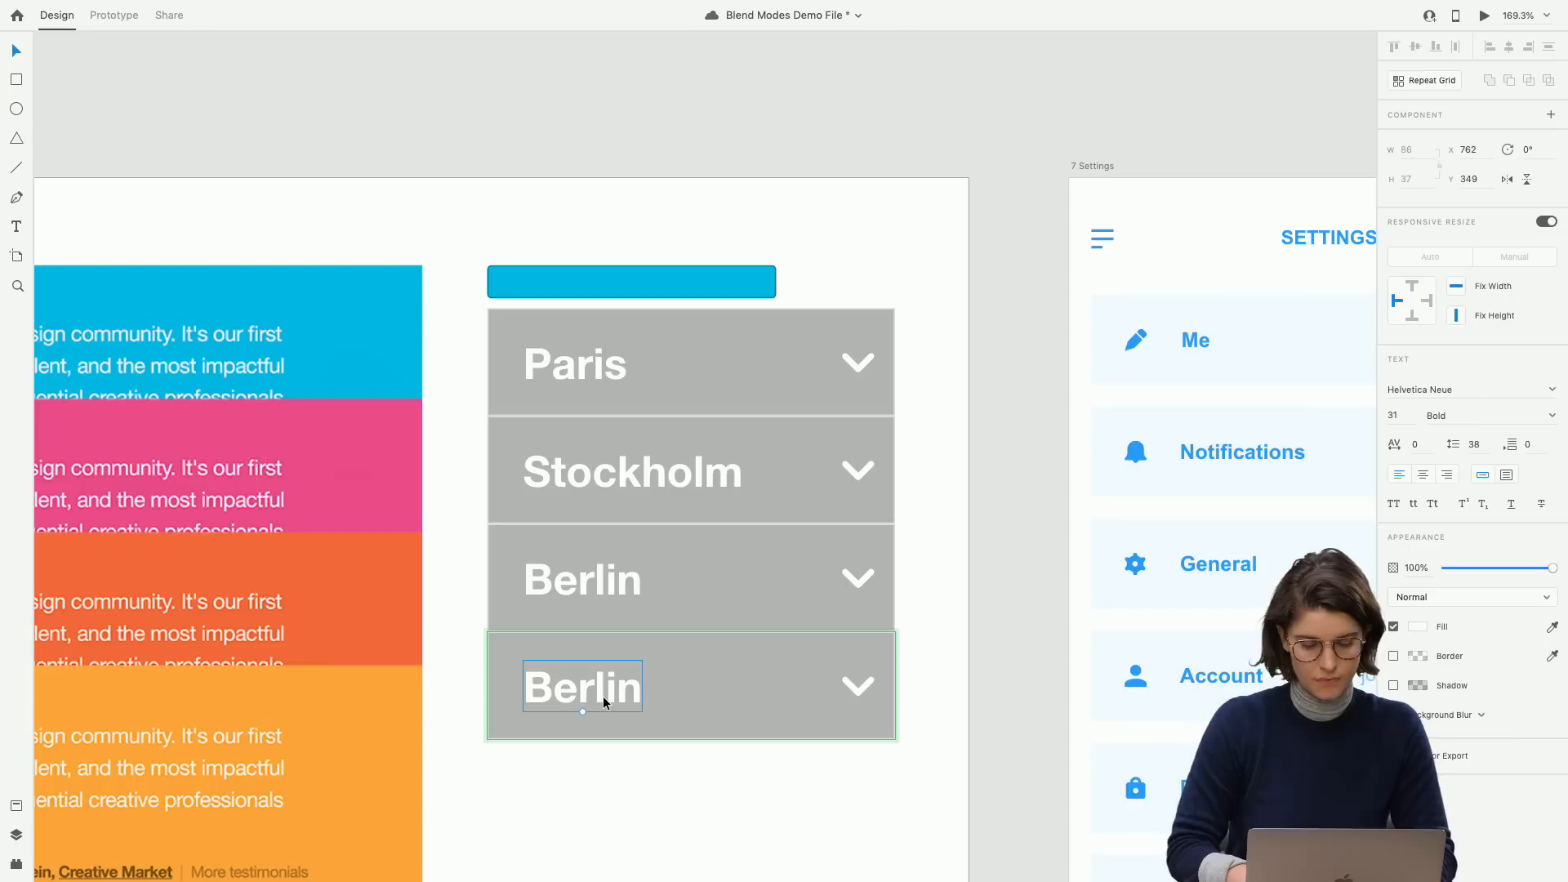
double_click(608, 688)
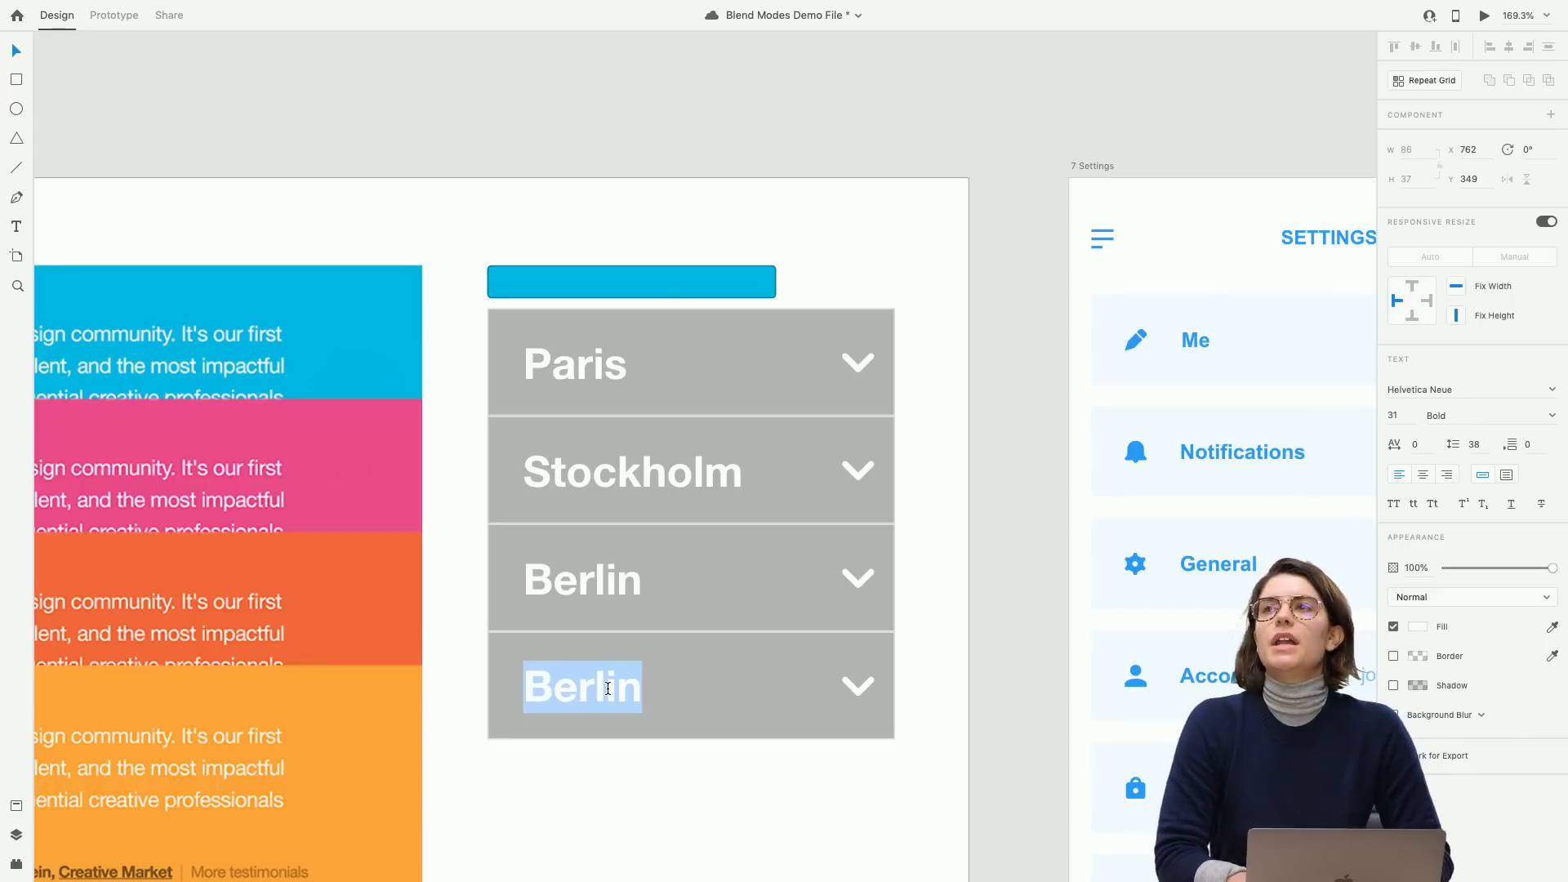
type("Cairo")
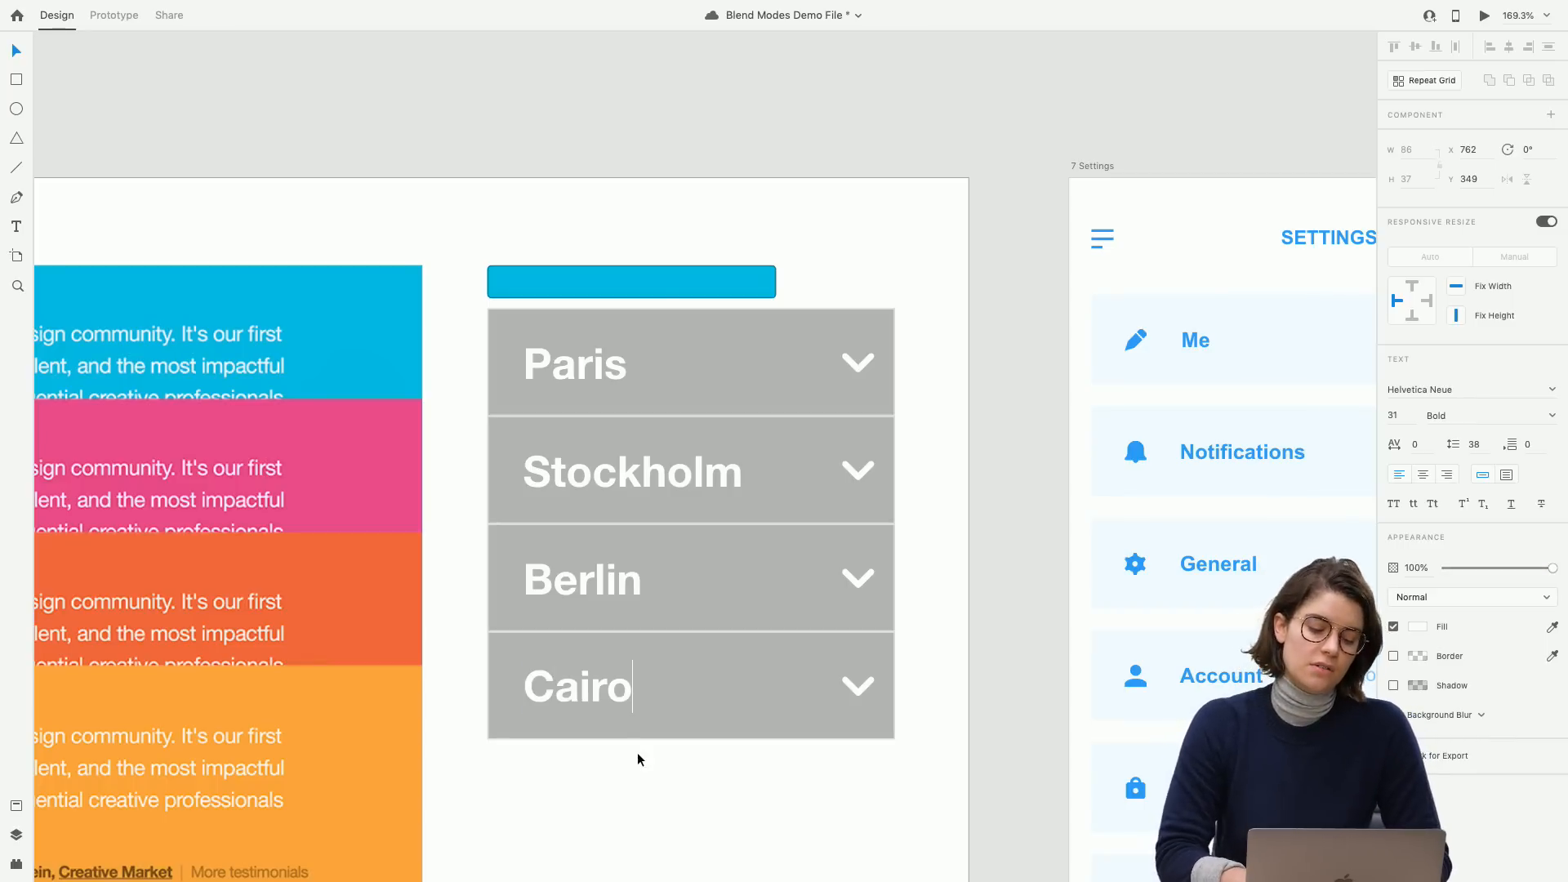
key("Escape")
left_click(831, 792)
Duplicate the Cairo component directly beneath itself and change the copy's label to Tokyo.
scroll(832, 792, "down", 1)
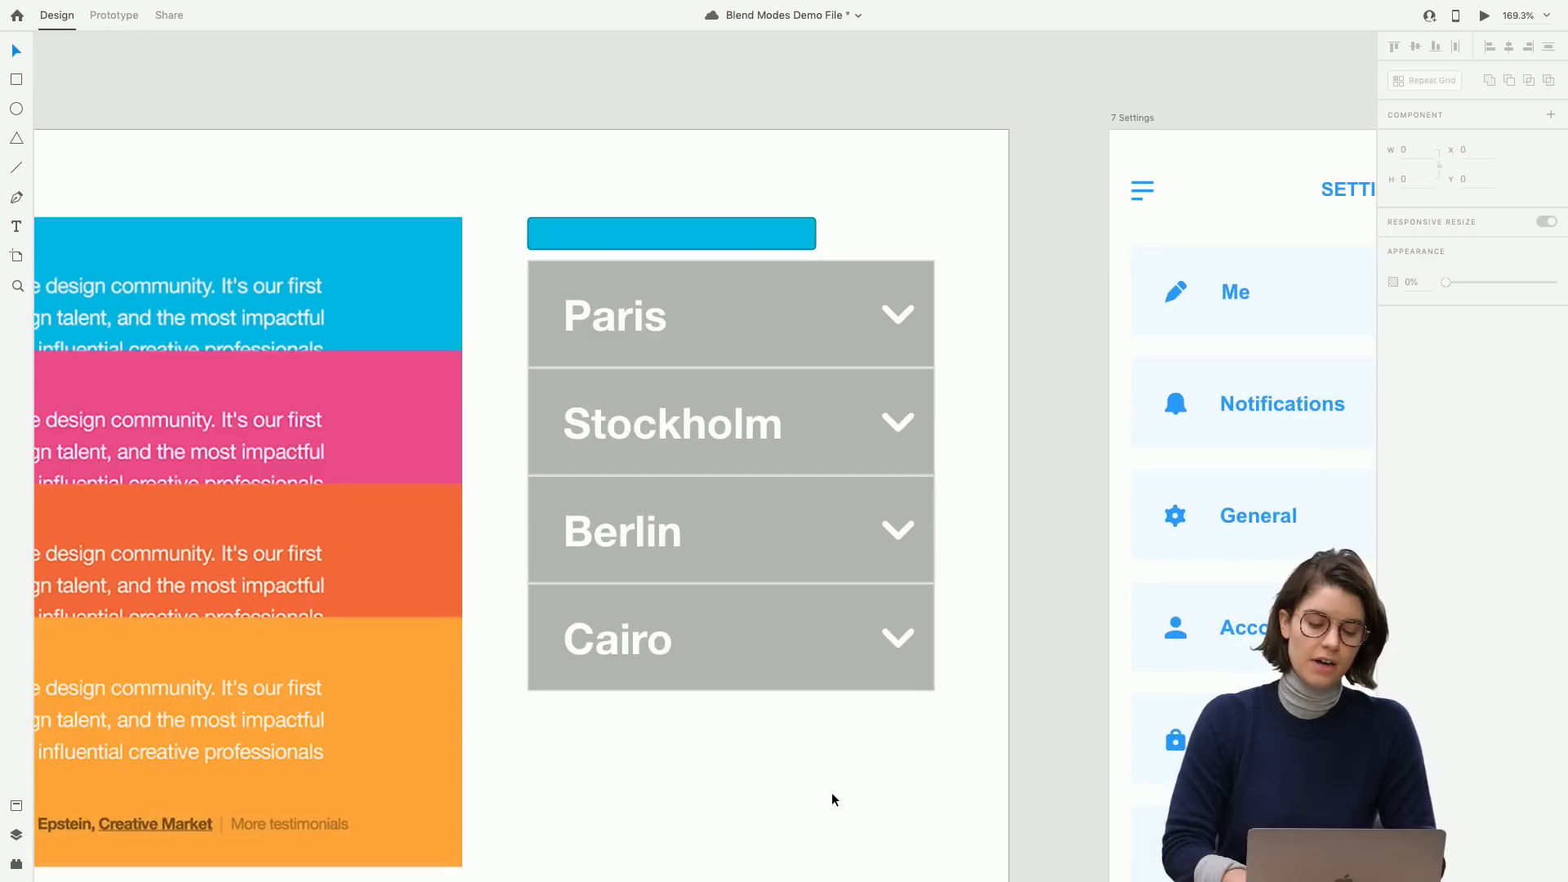
left_click_drag(978, 732, 590, 713)
double_click(621, 758)
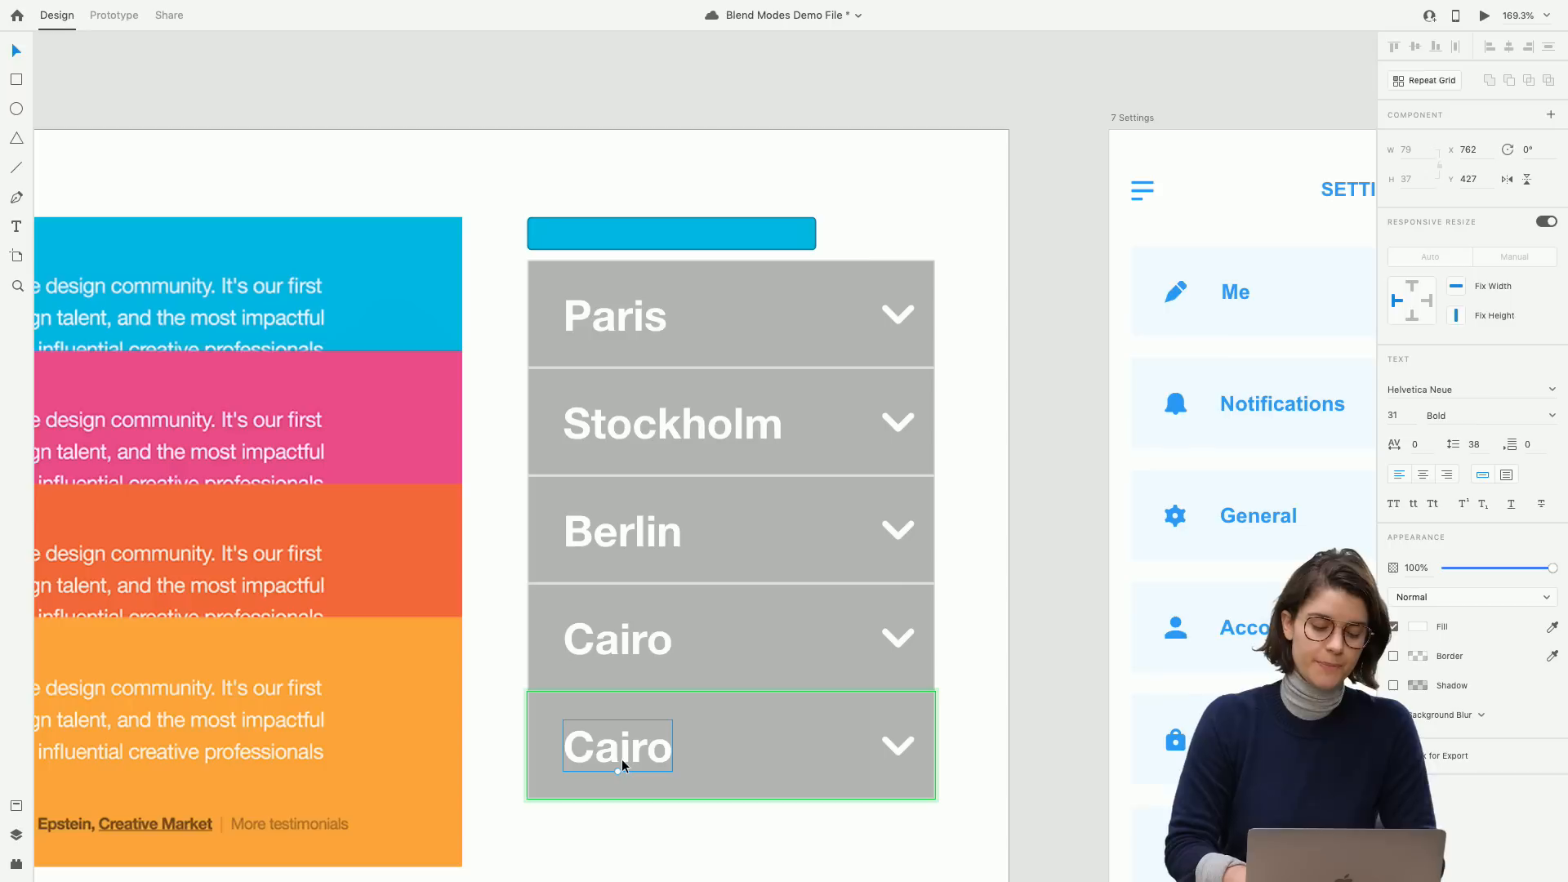
double_click(621, 757)
type("Tokyo")
key("Escape")
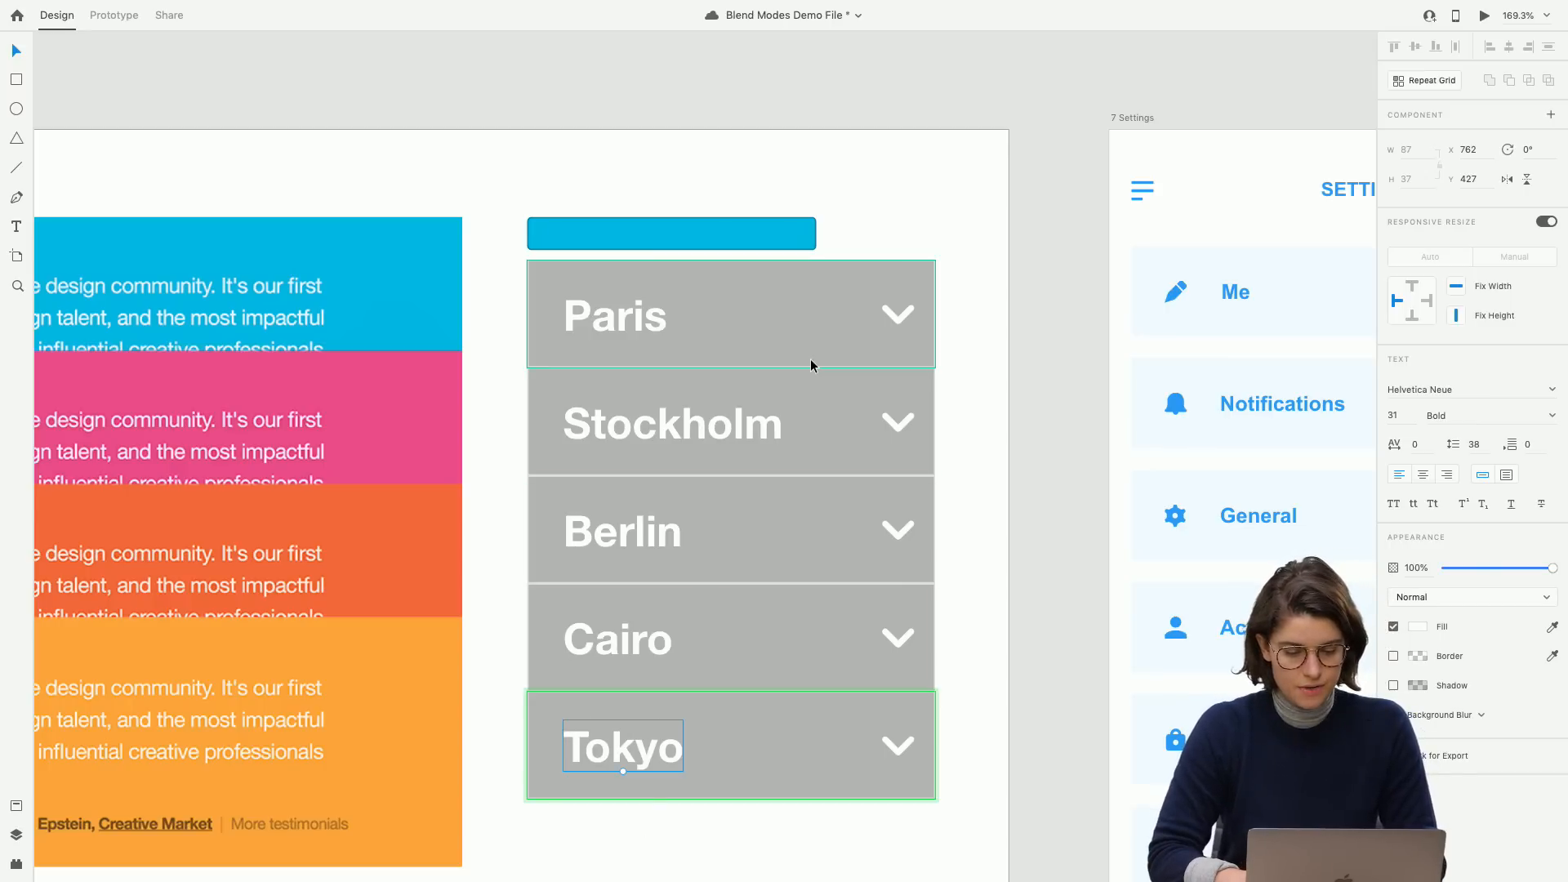
left_click(966, 421)
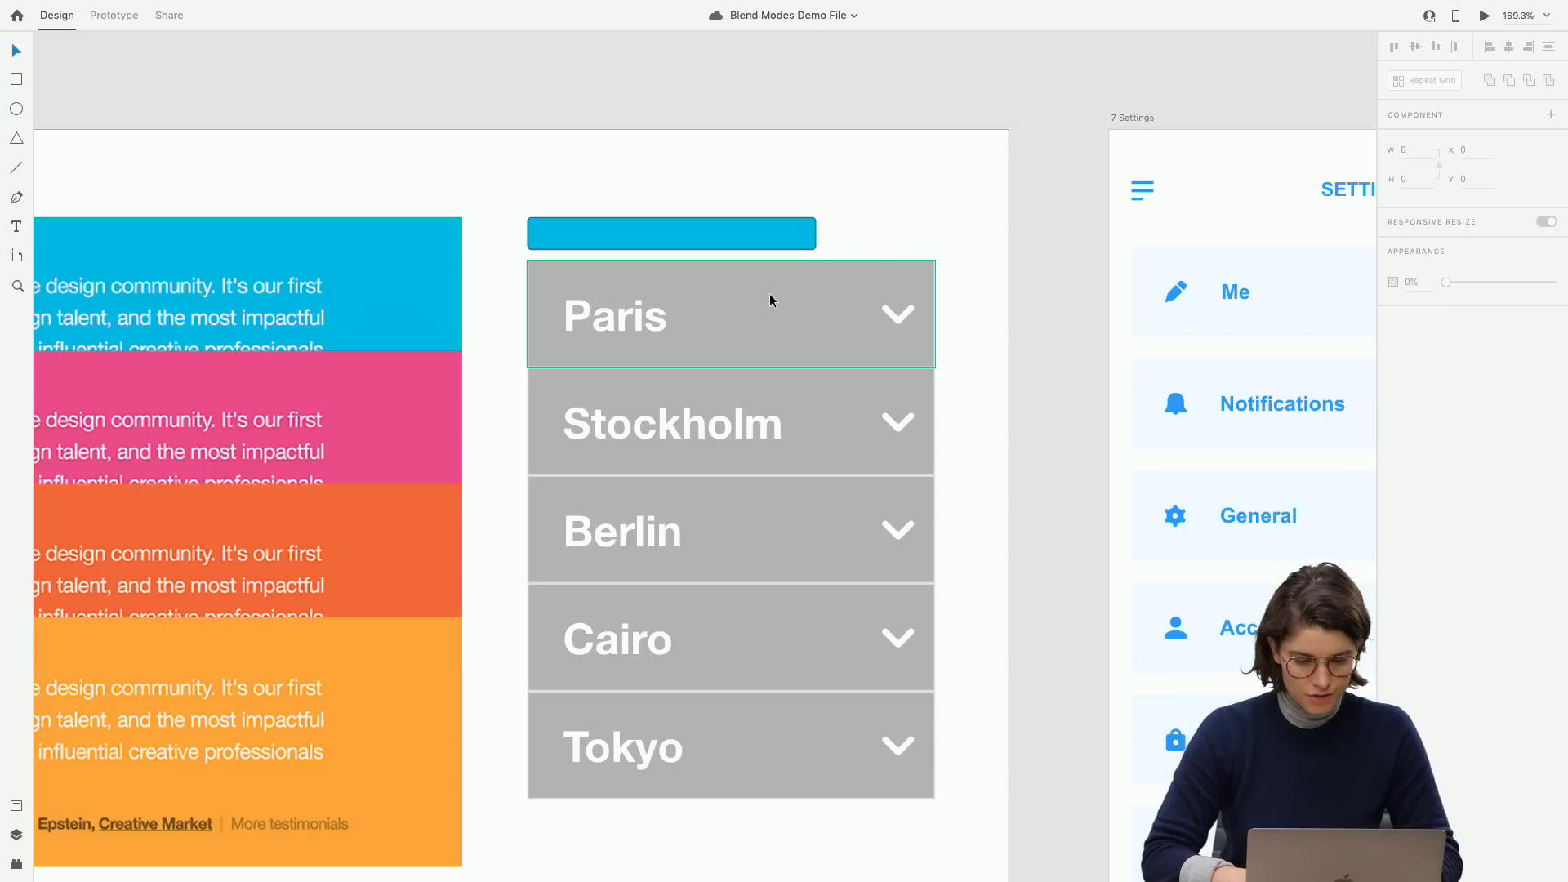
Darken the fill of the Stockholm row's background box to a deeper gray.
left_click(869, 458)
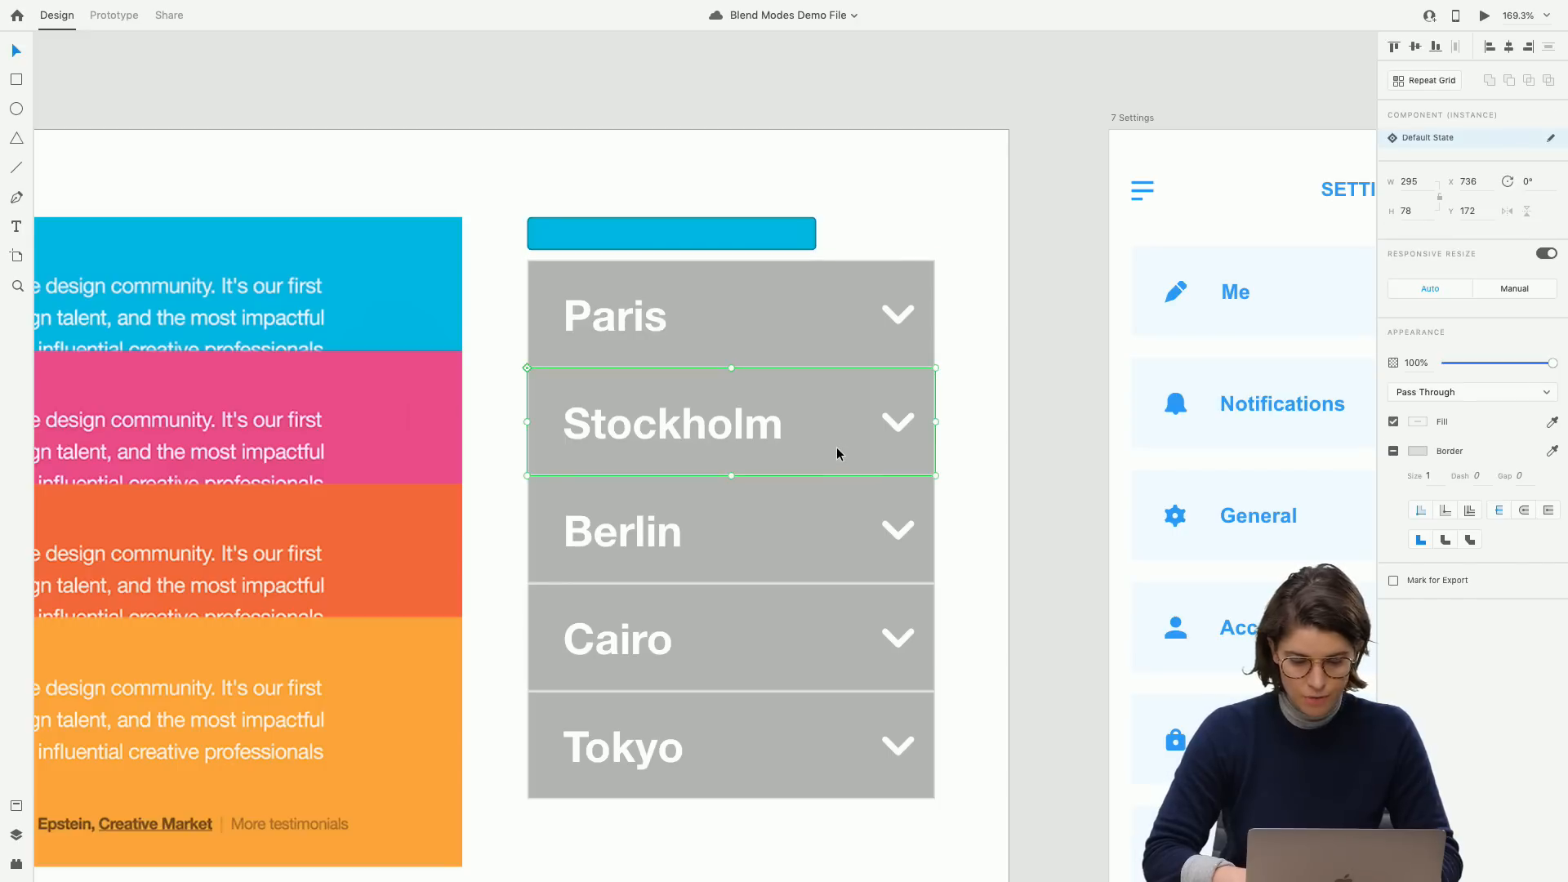
double_click(836, 449)
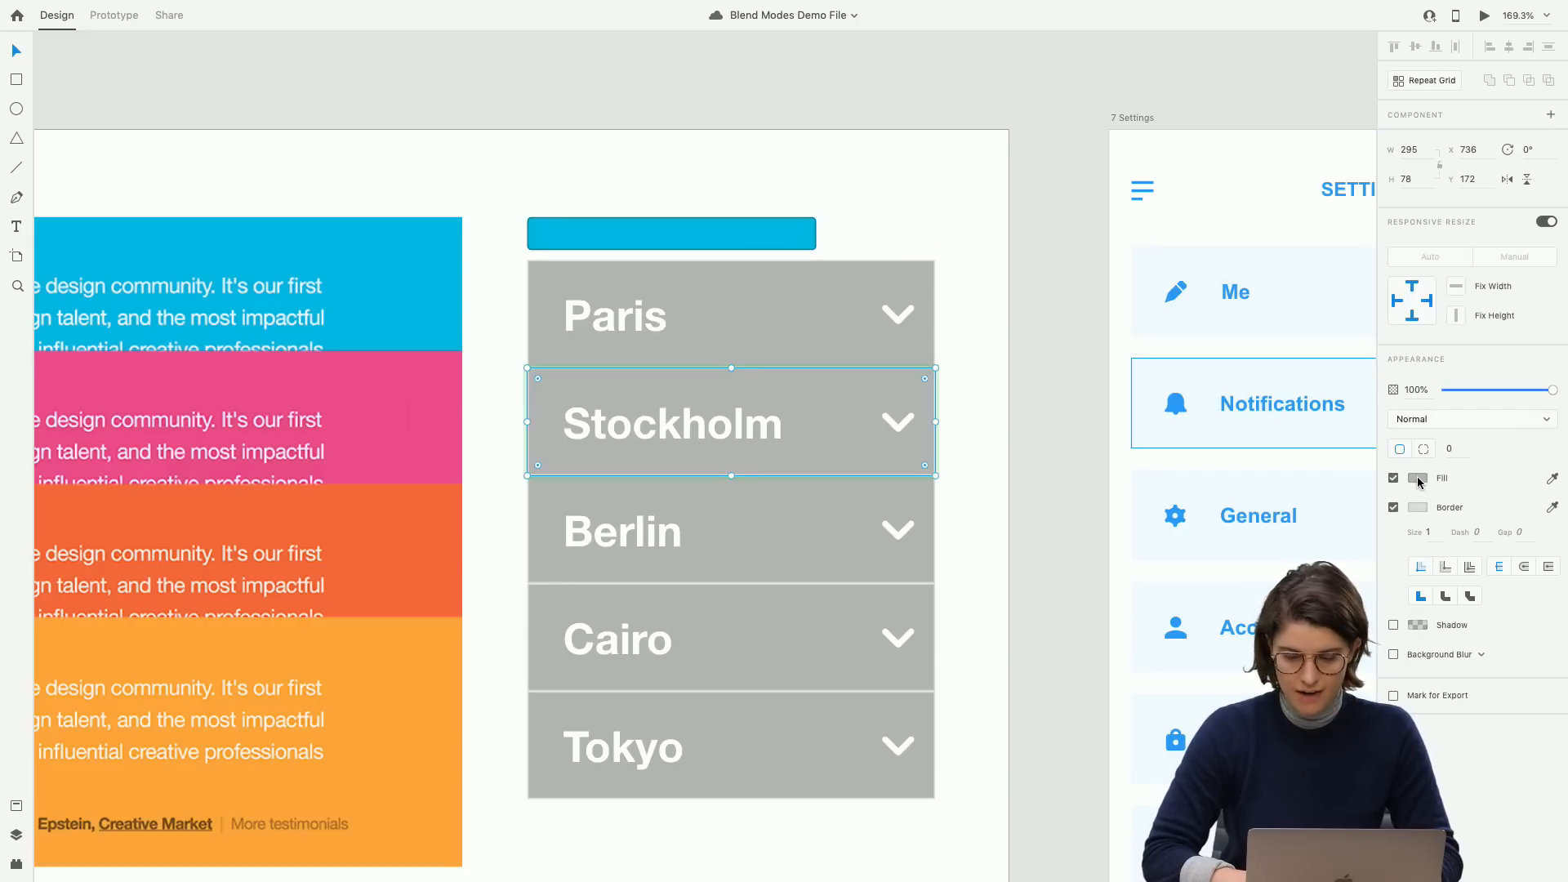
left_click(1418, 479)
left_click_drag(1223, 435, 1222, 446)
Darken the fill of the Berlin row's background box to #838383.
left_click(799, 534)
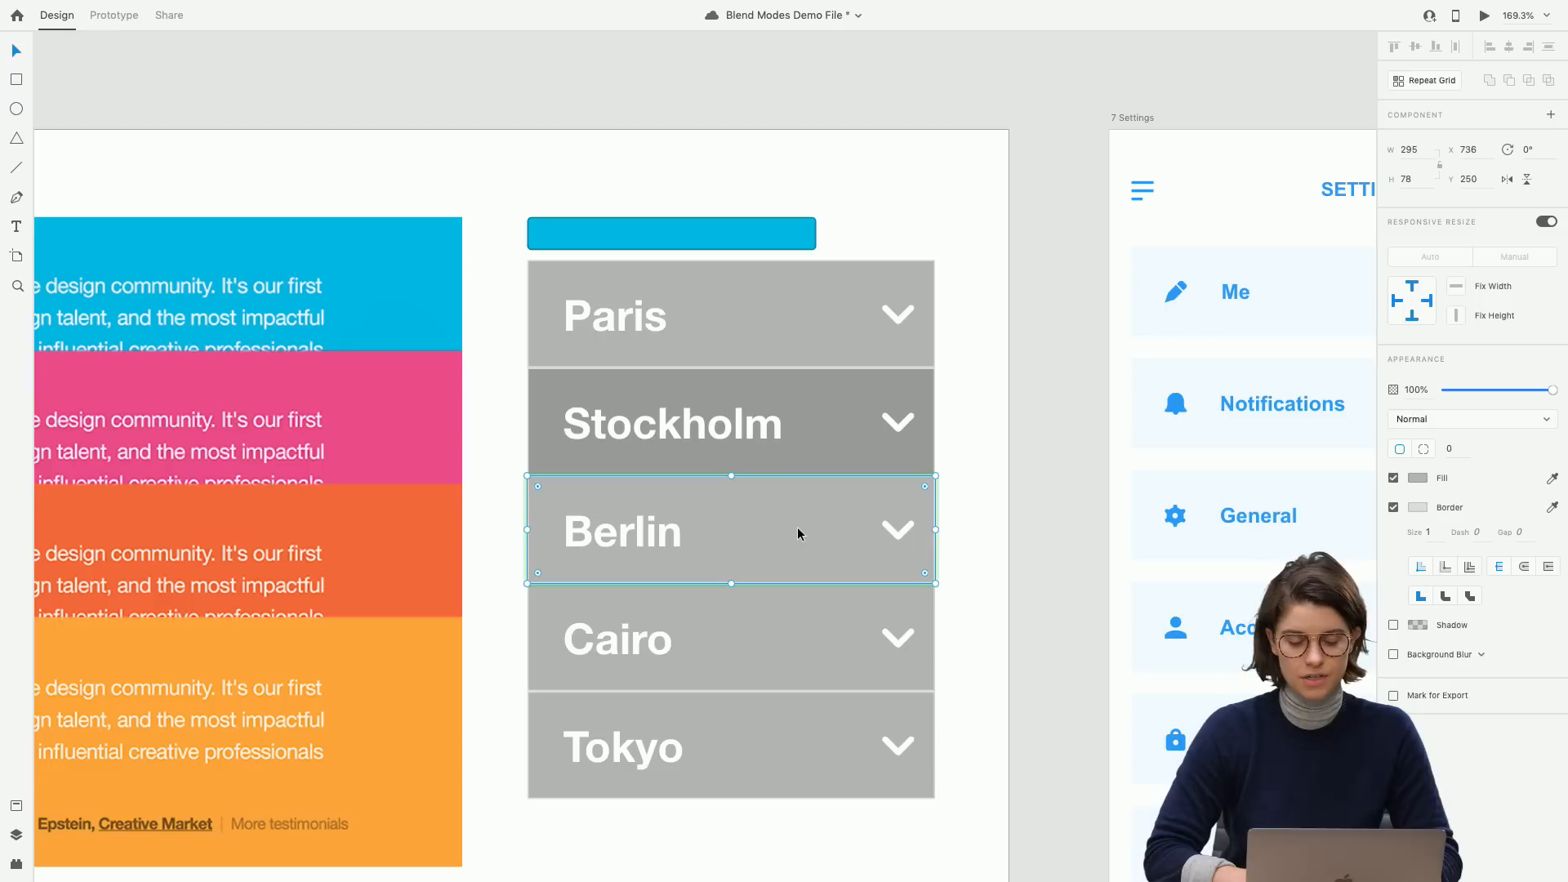
left_click(1409, 480)
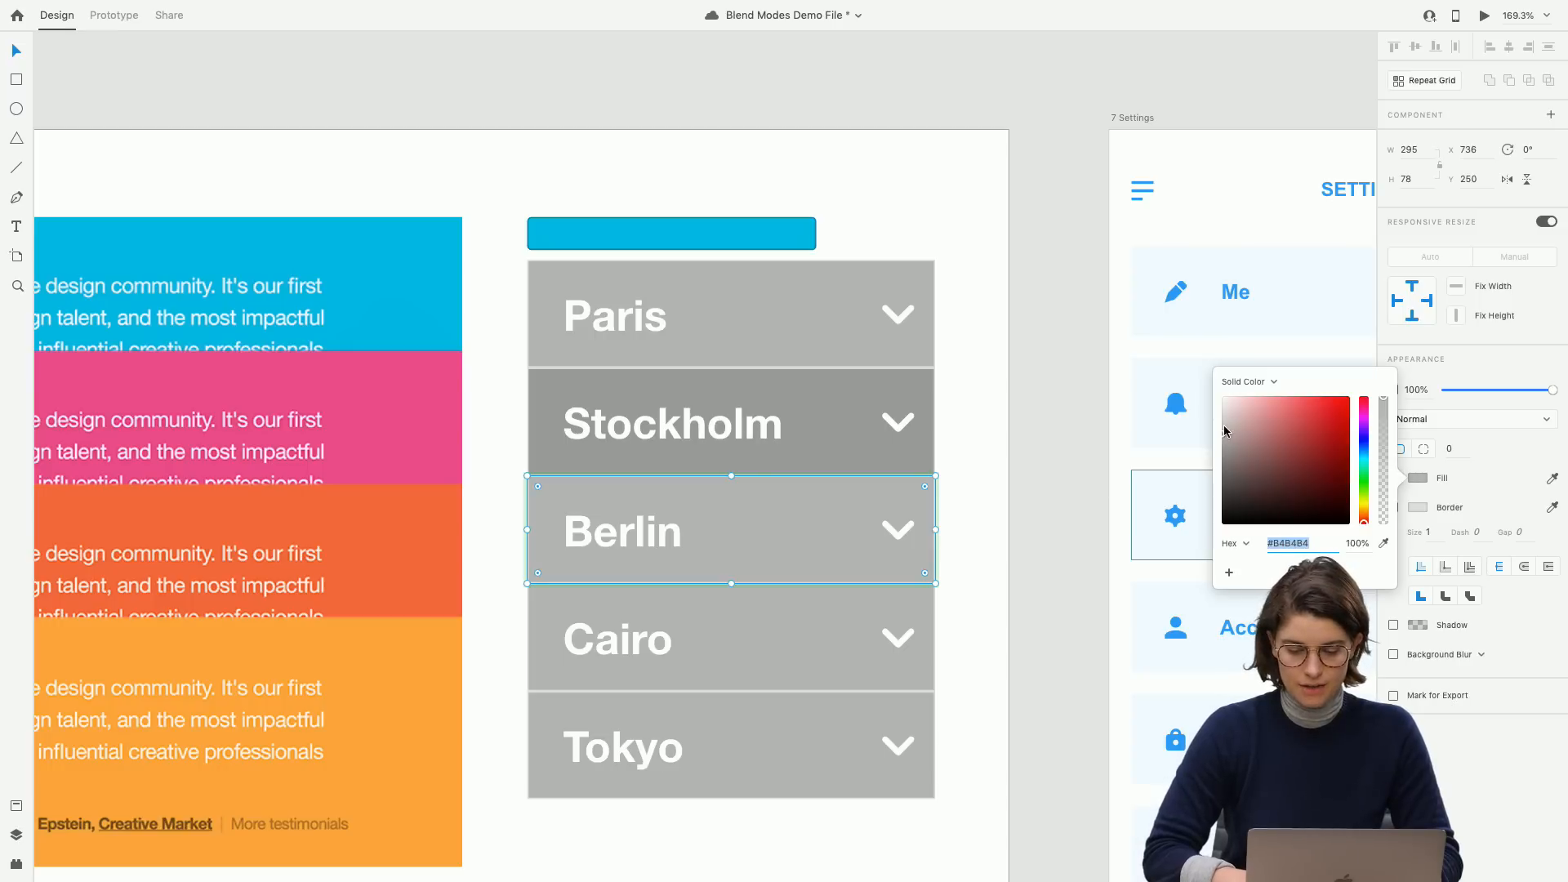
left_click_drag(1223, 438, 1220, 463)
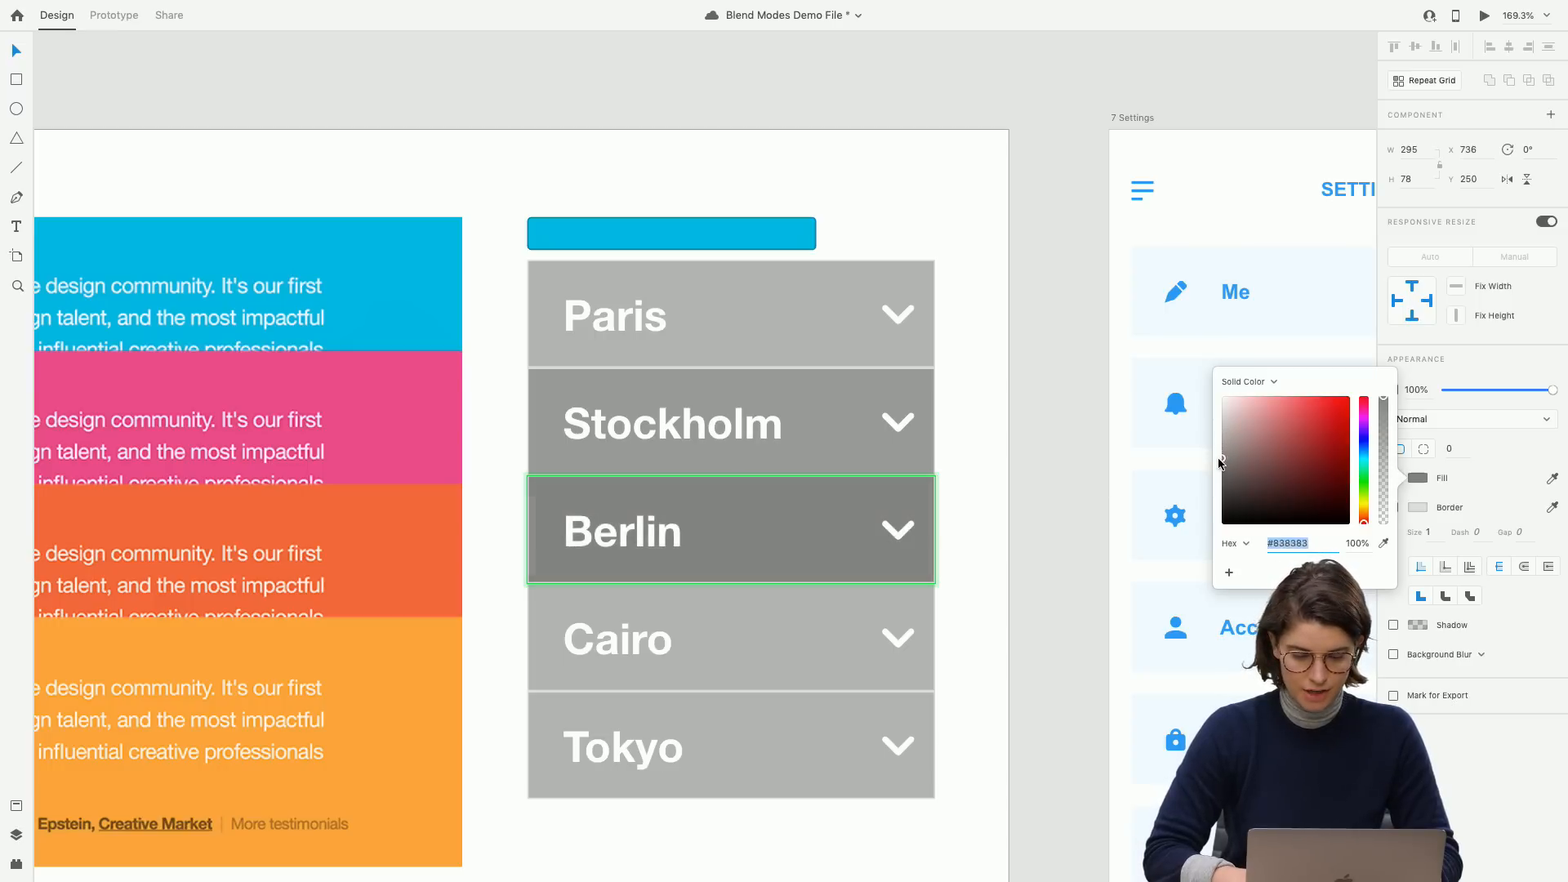
Darken the fill of the Cairo row's background box to #727272.
left_click(764, 675)
left_click(1418, 479)
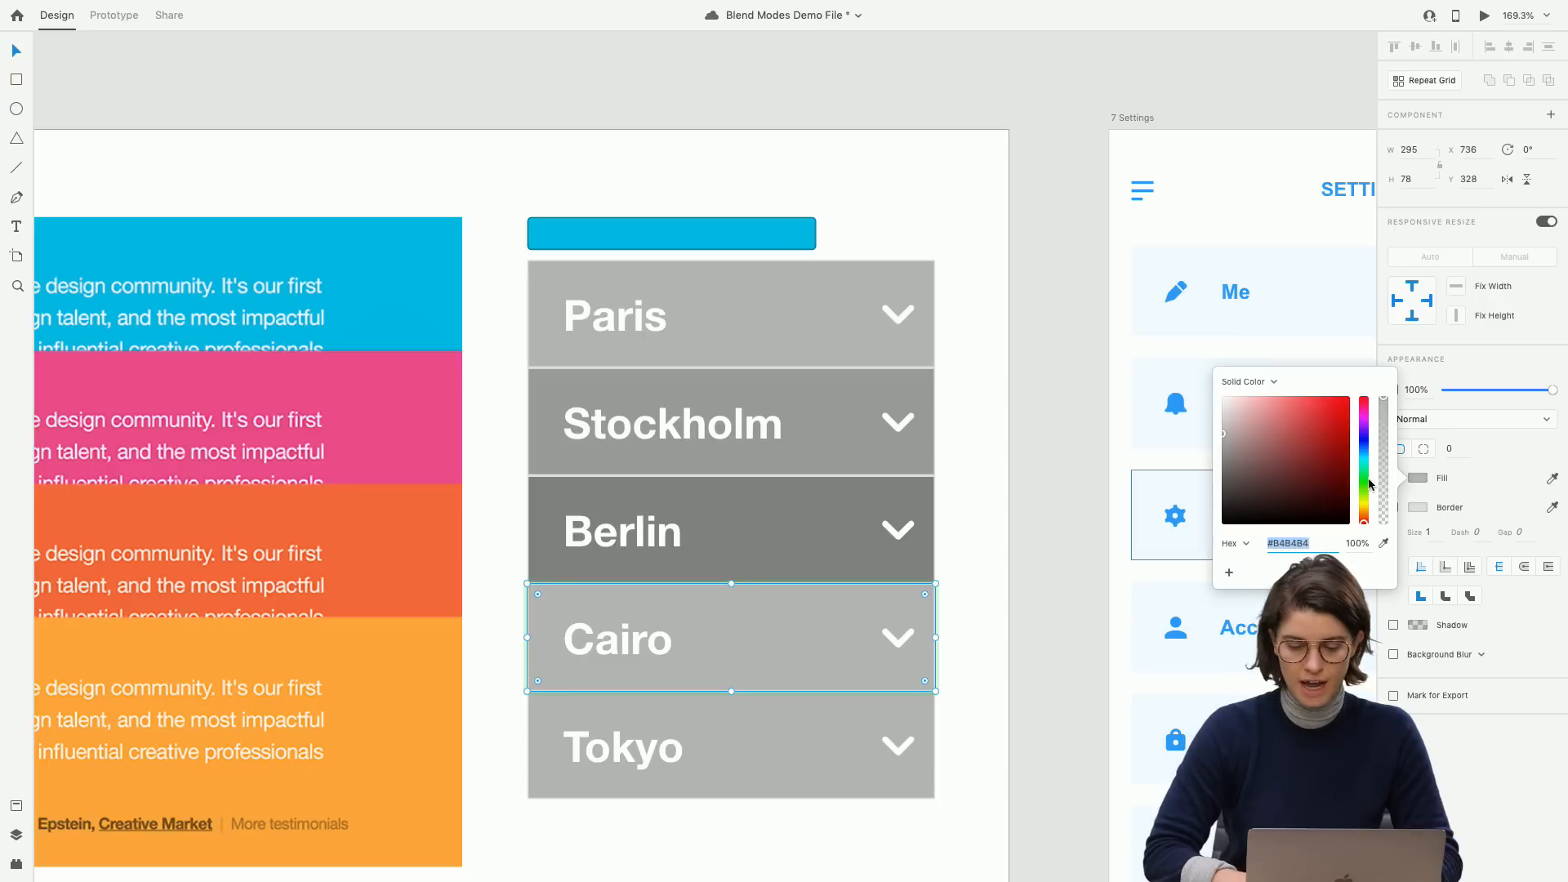
left_click_drag(1225, 433, 1223, 468)
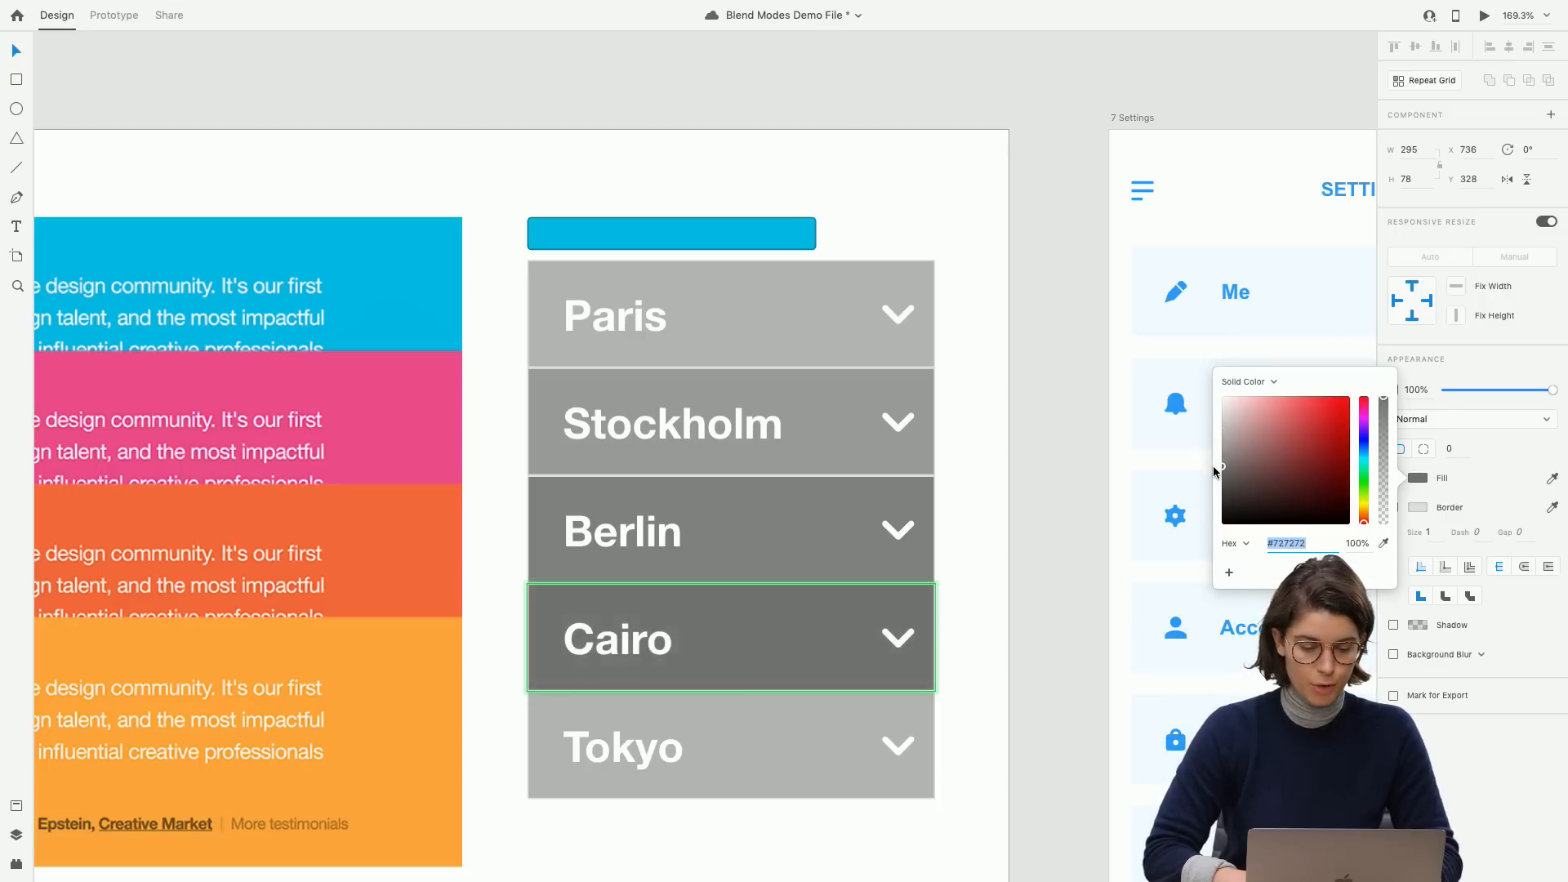
Darken the fill of the Tokyo row's background box to #464646 and save the document.
left_click(791, 738)
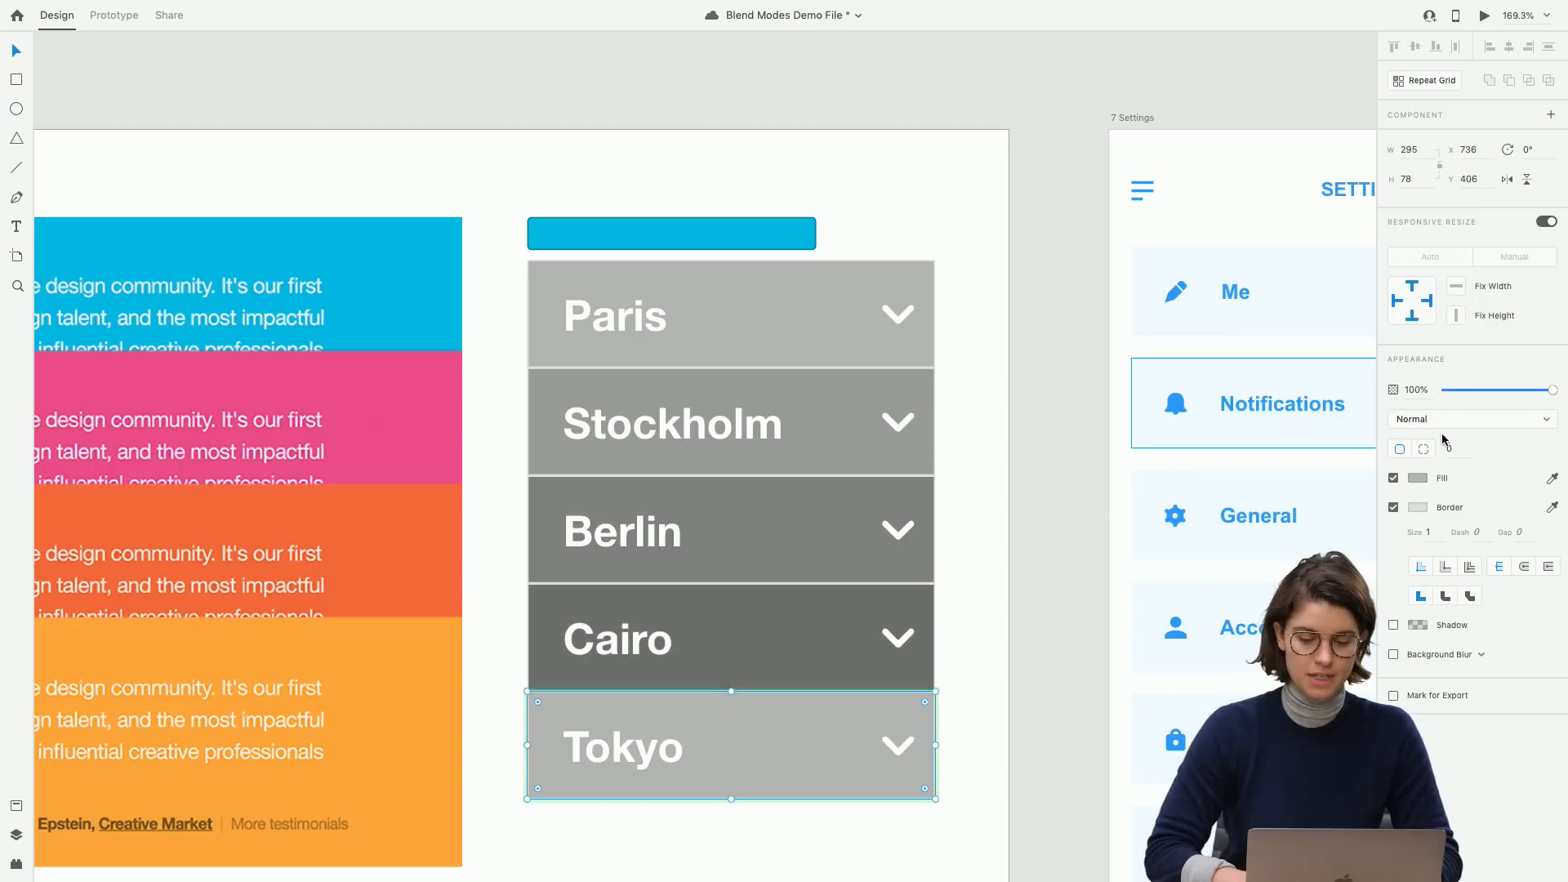
left_click(1417, 480)
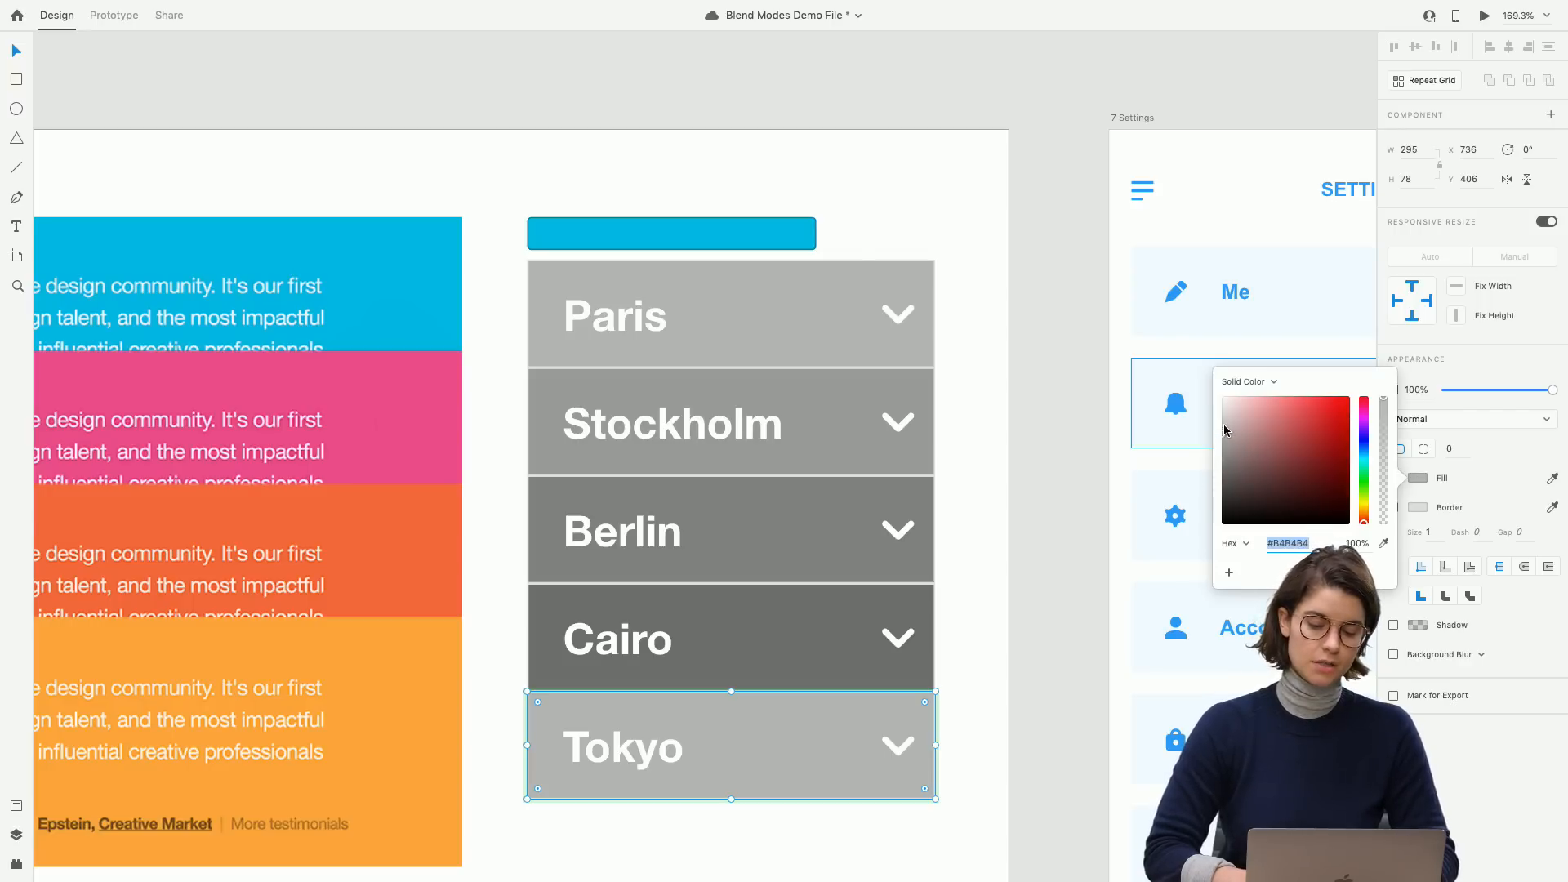
left_click_drag(1223, 429, 1211, 490)
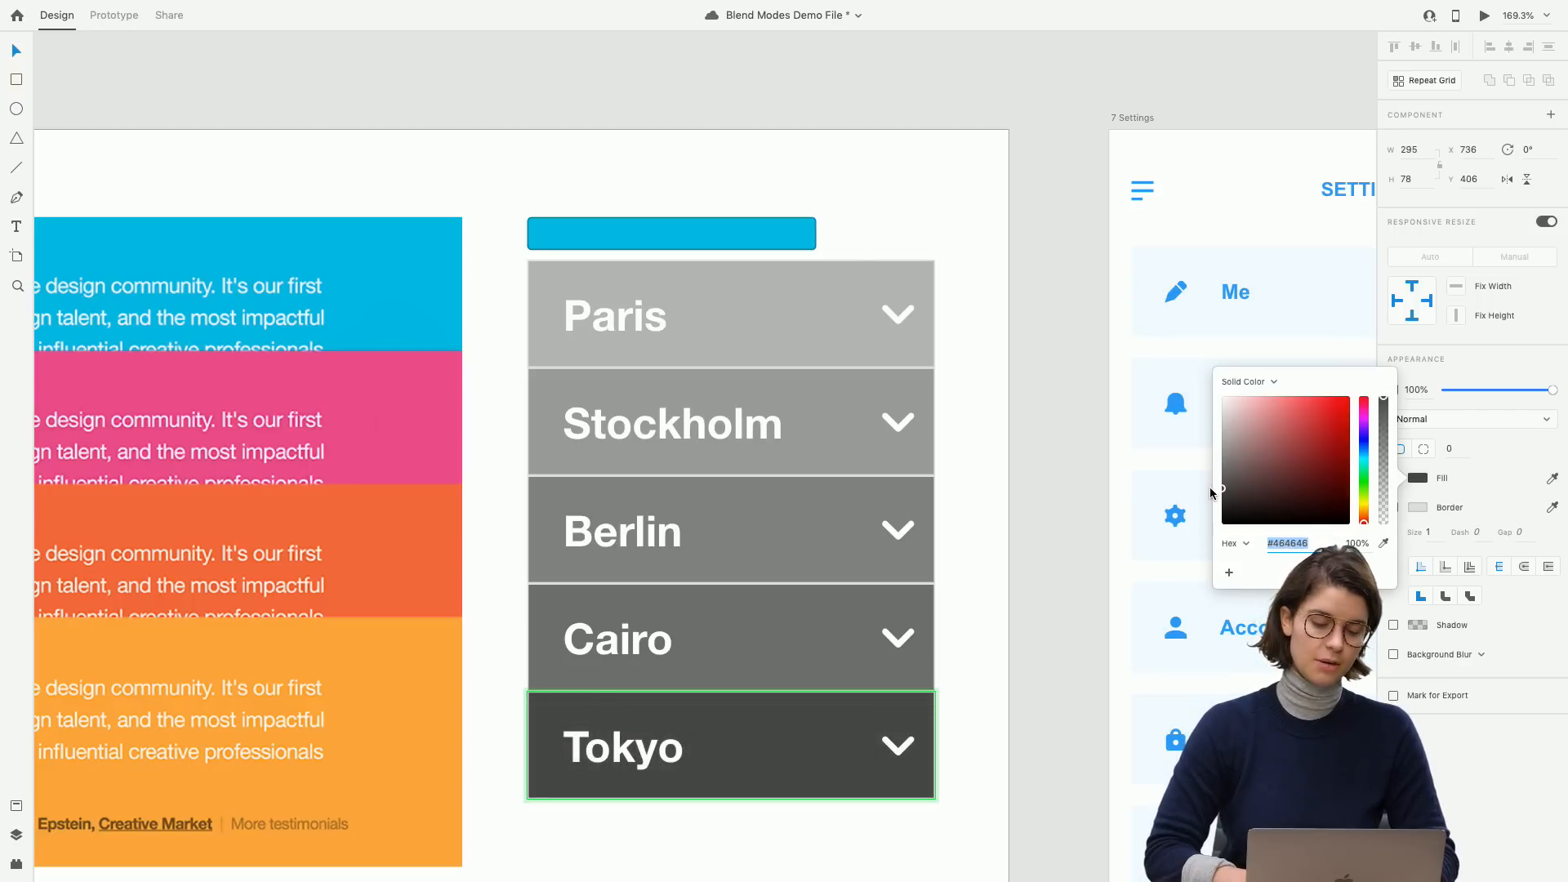
left_click(1012, 520)
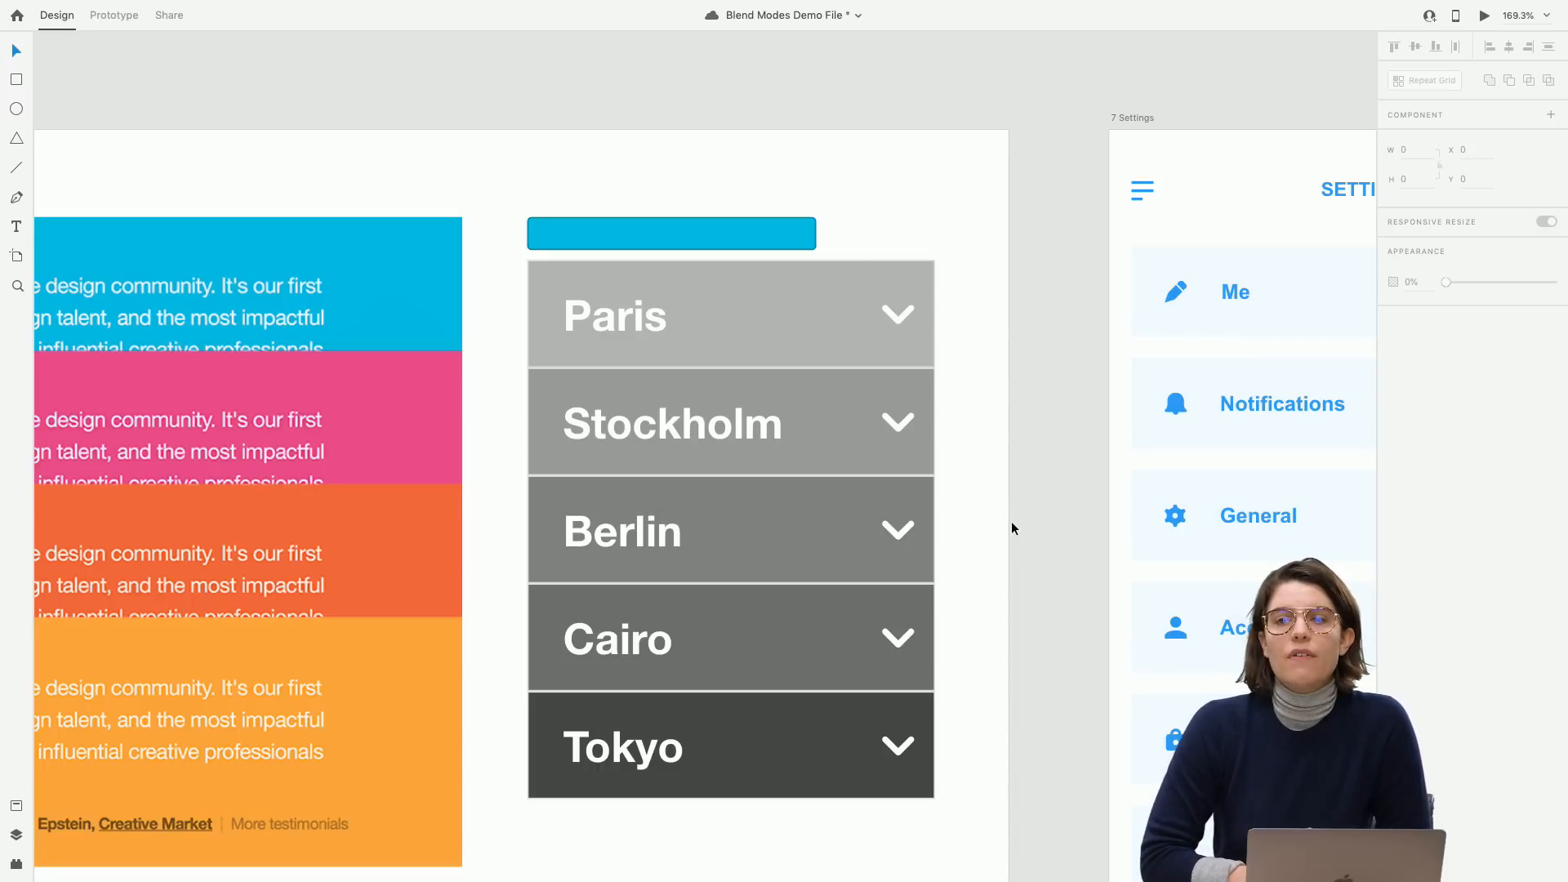
key("super+s")
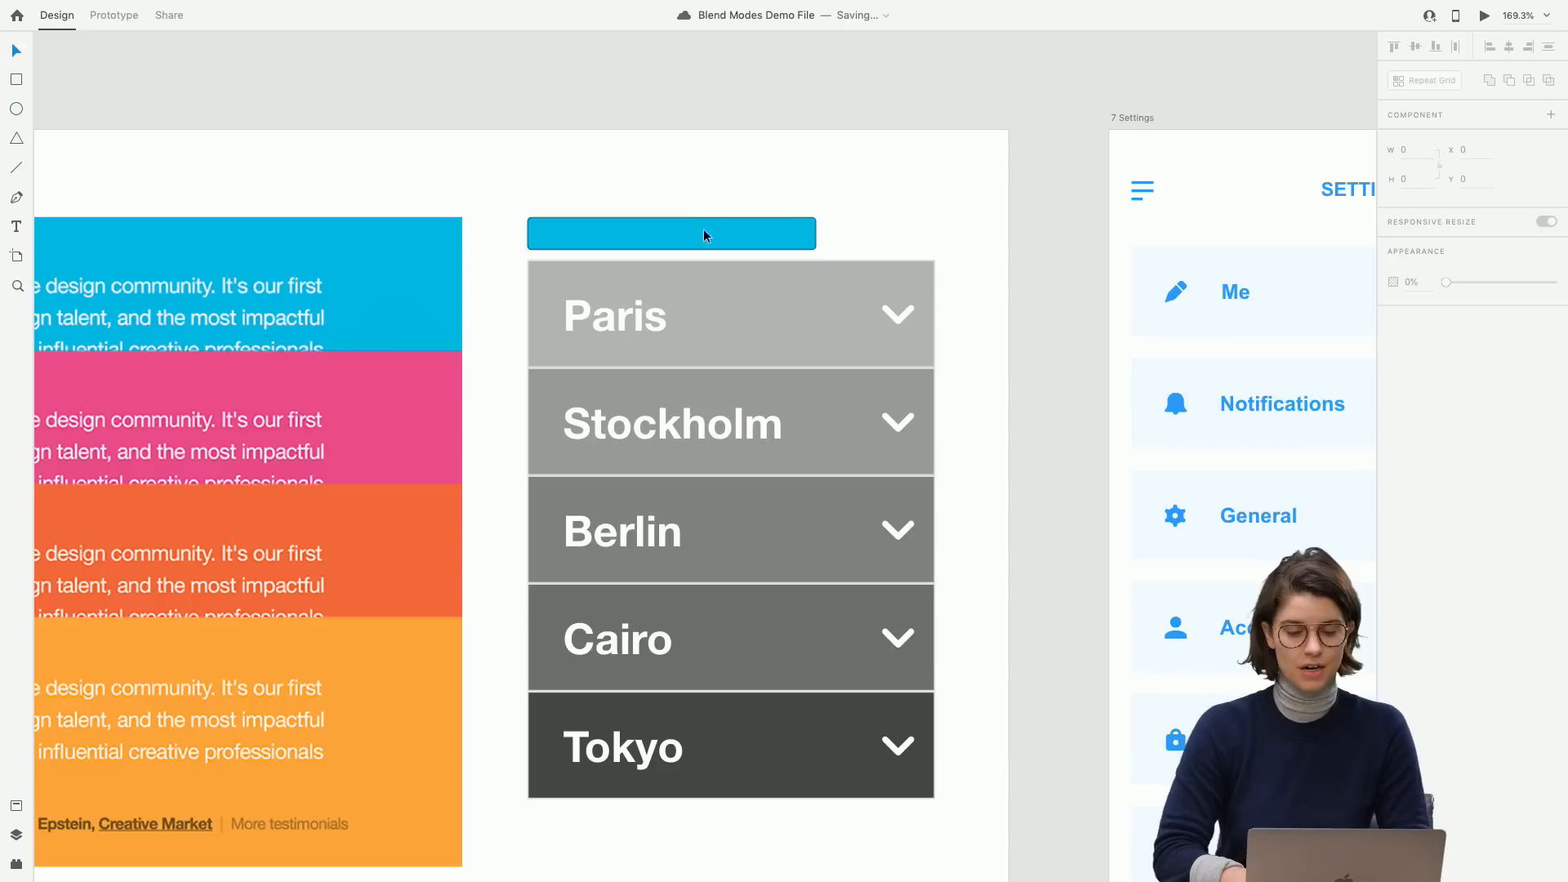
Add a Hover State with its default name to the Paris master component.
left_click(743, 327)
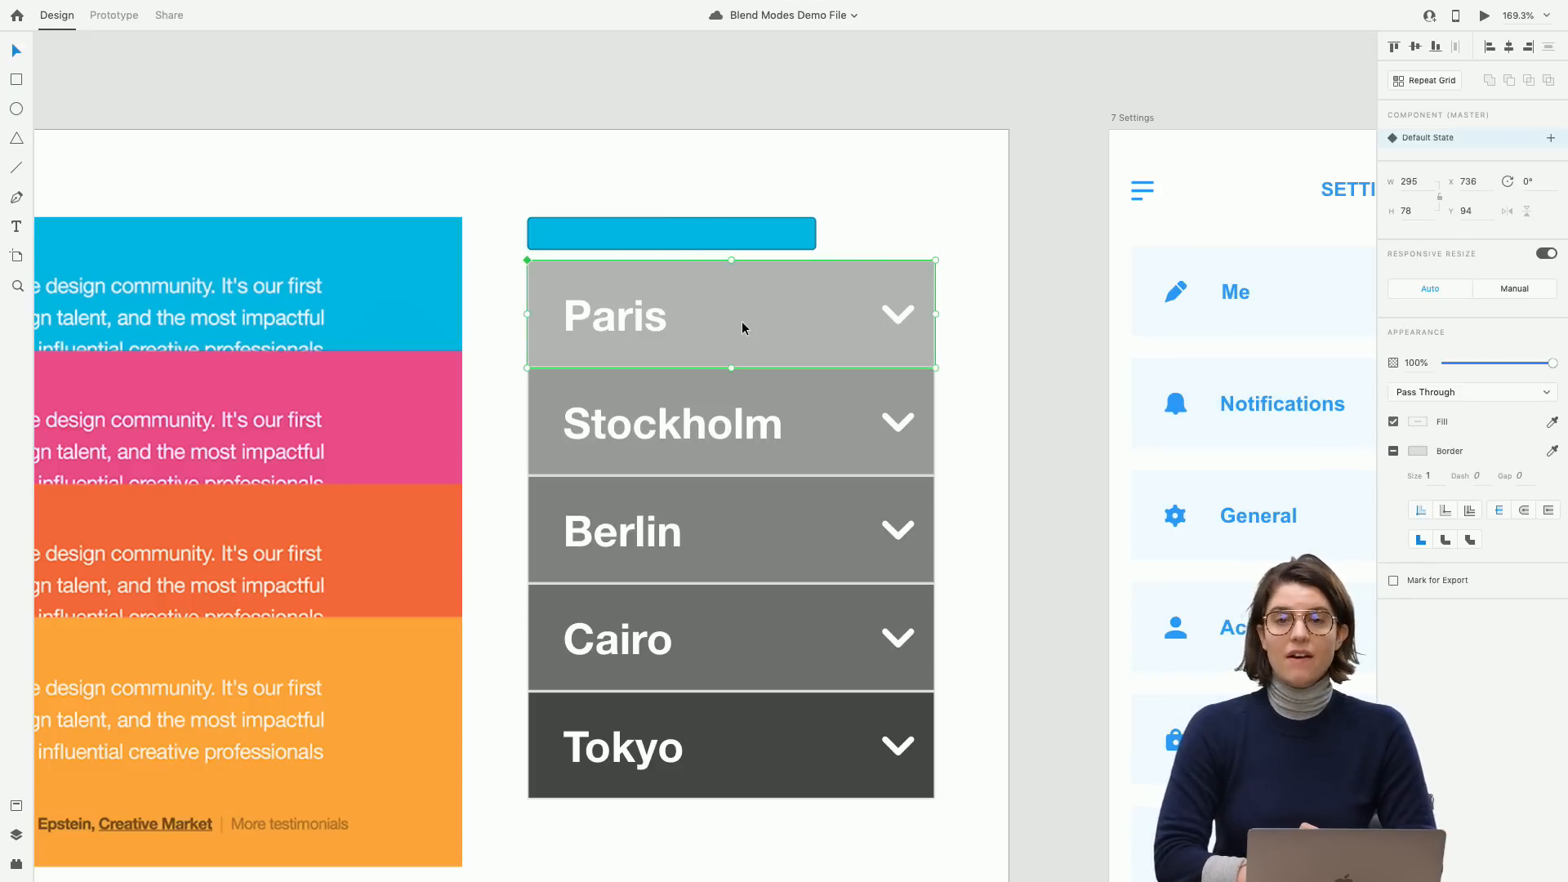
left_click(1551, 140)
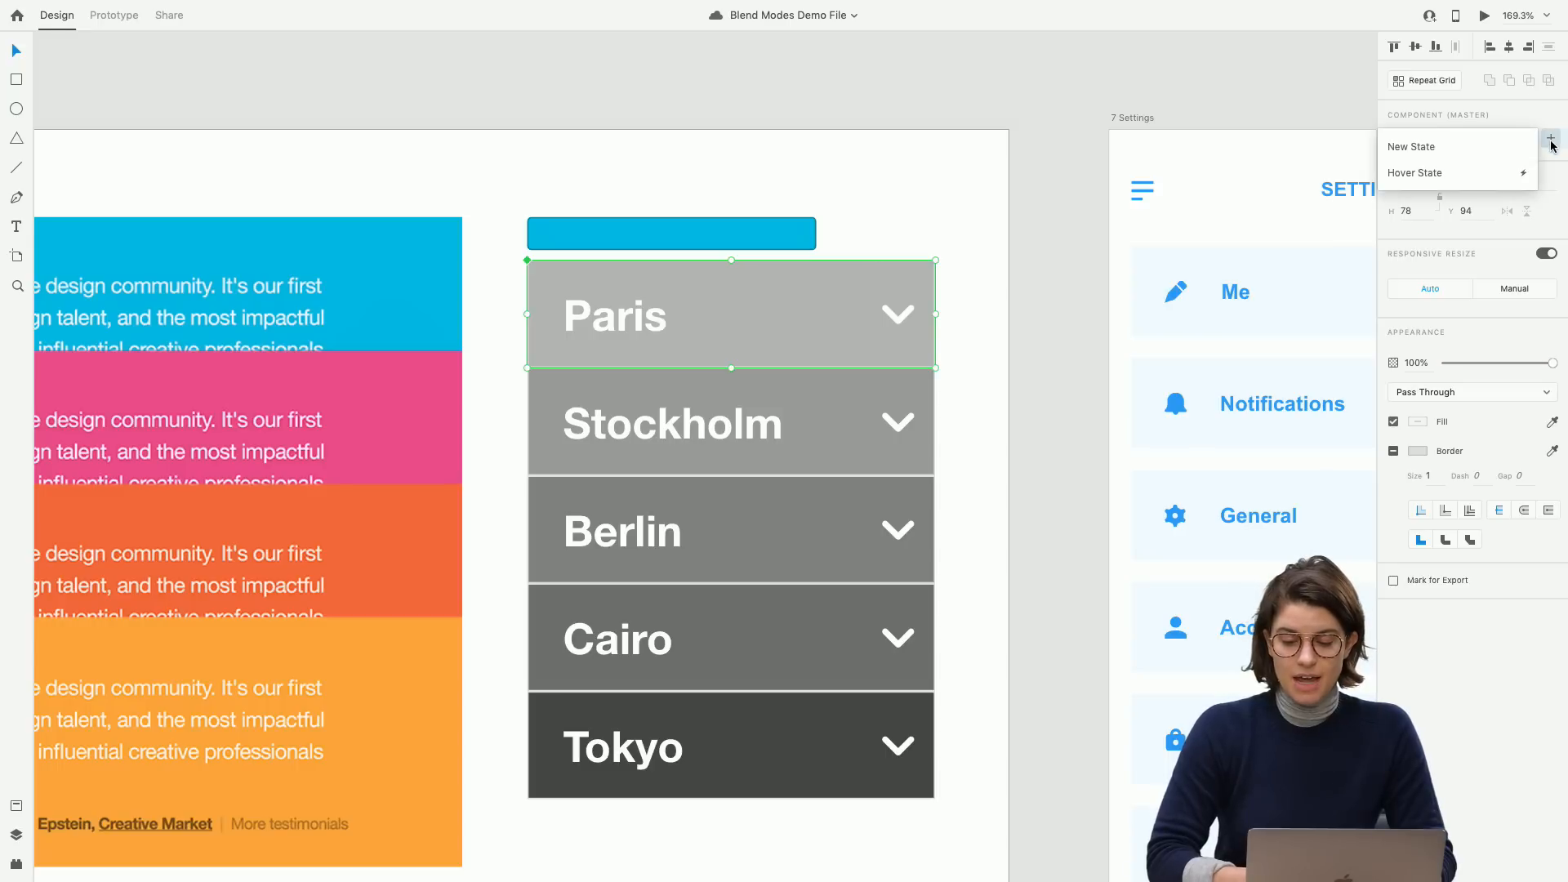
left_click(1464, 173)
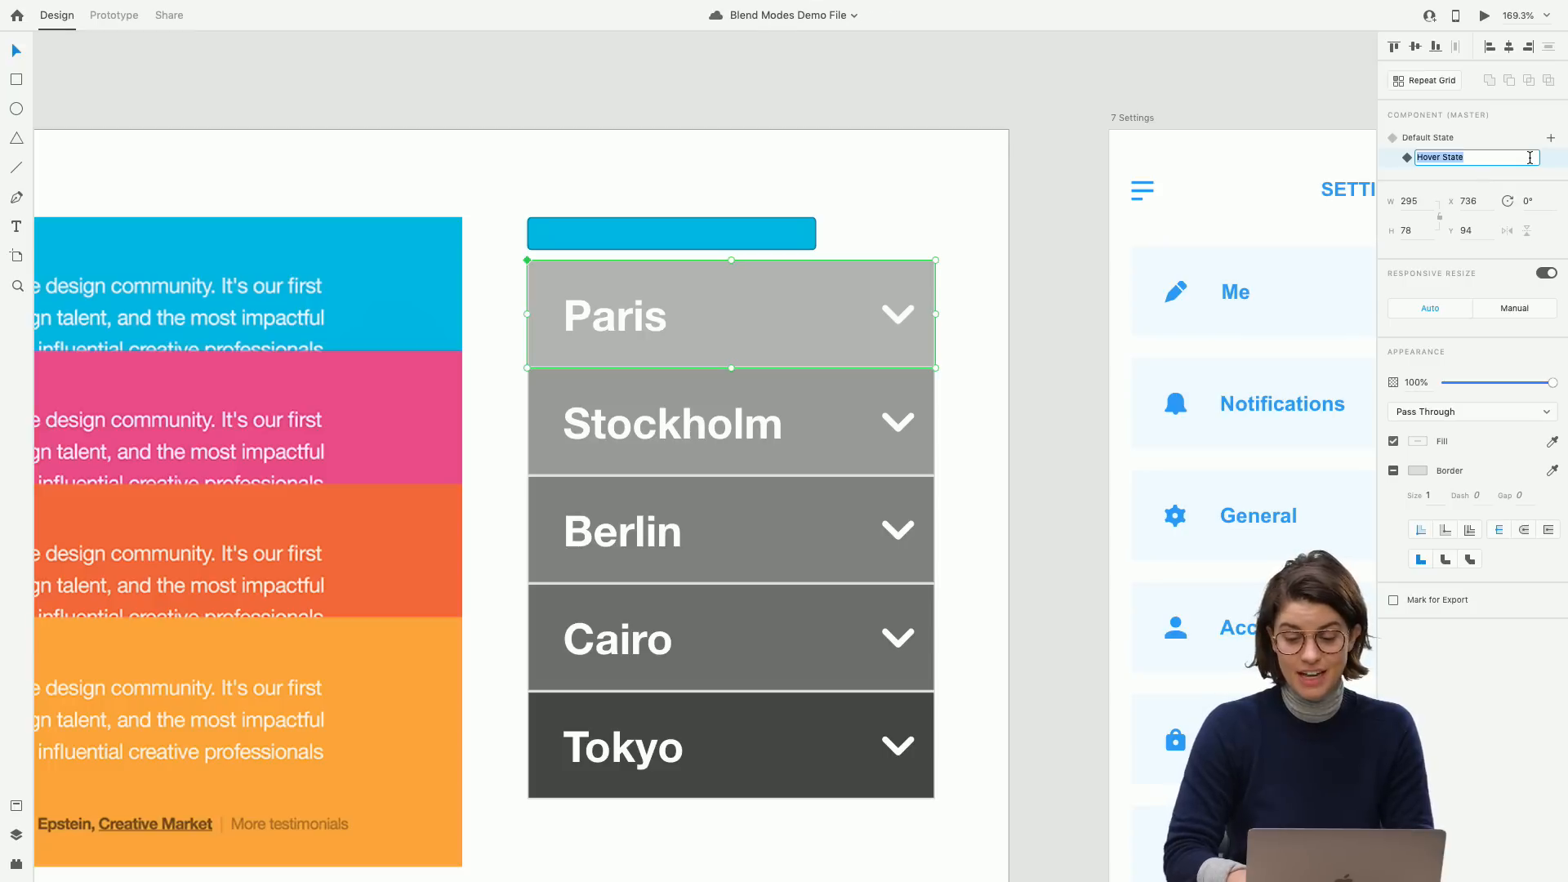
left_click(1562, 161)
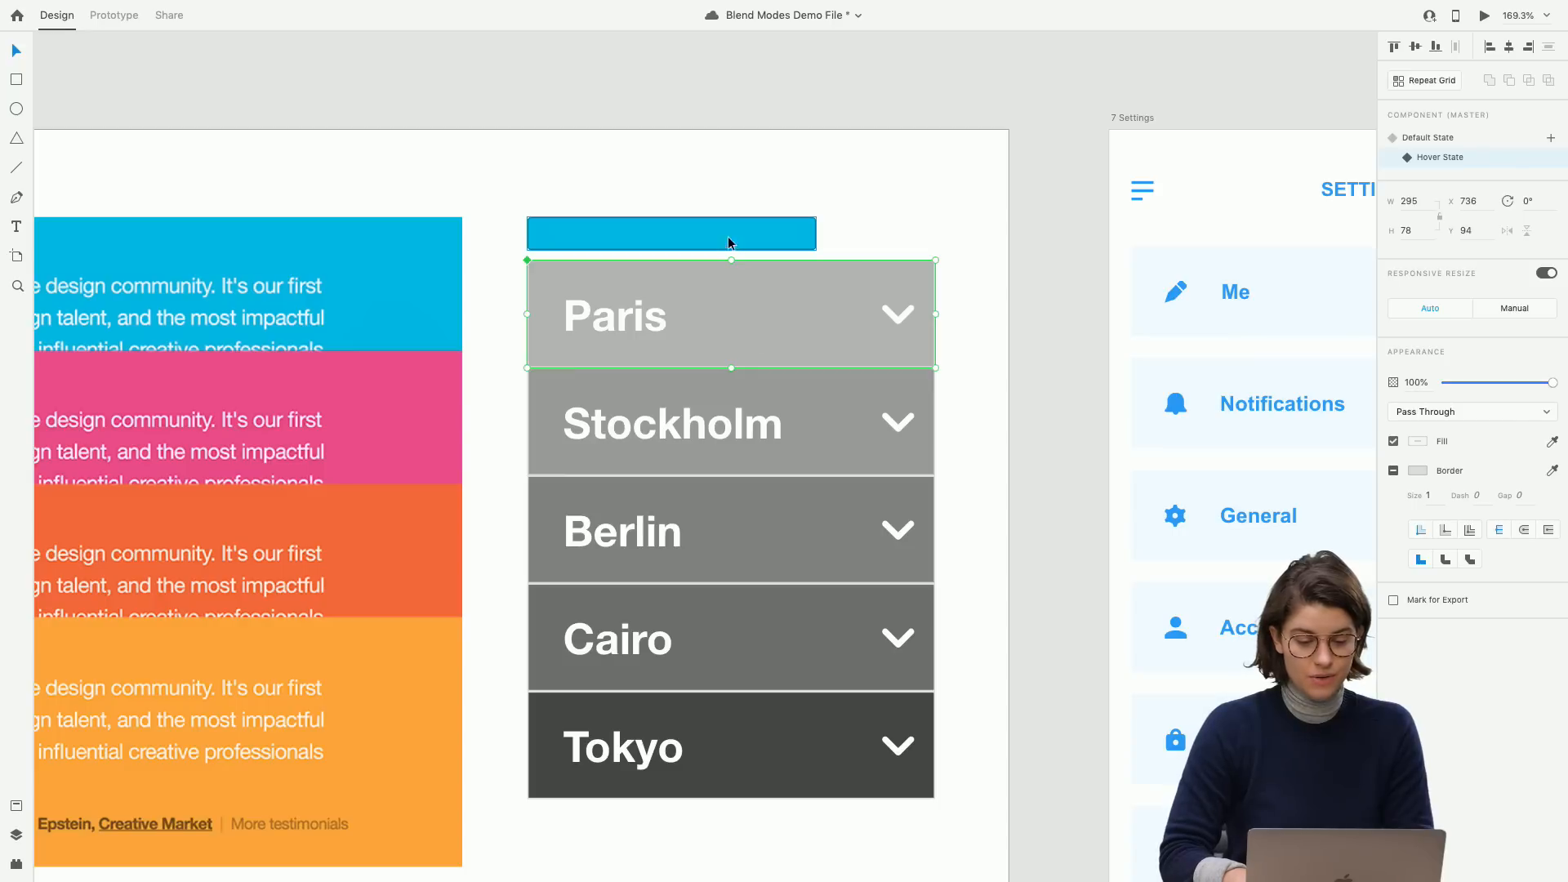
Draw a 295 × 78 rectangle inside the Paris component's hover state, covering the whole row.
left_click(729, 234)
left_click_drag(728, 233, 733, 233)
left_click(729, 323)
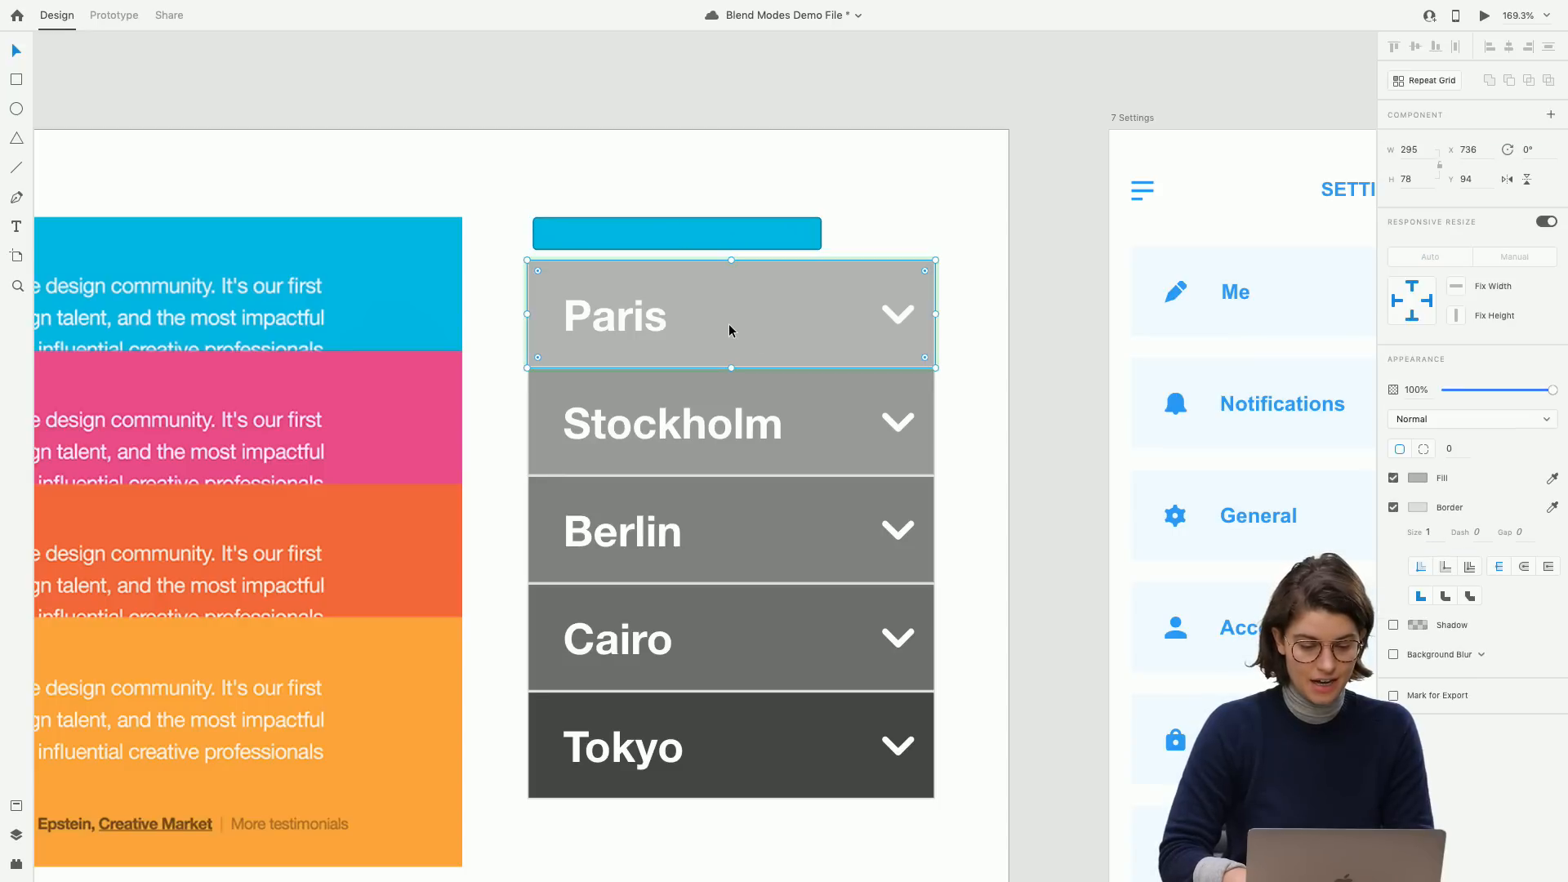
key("r")
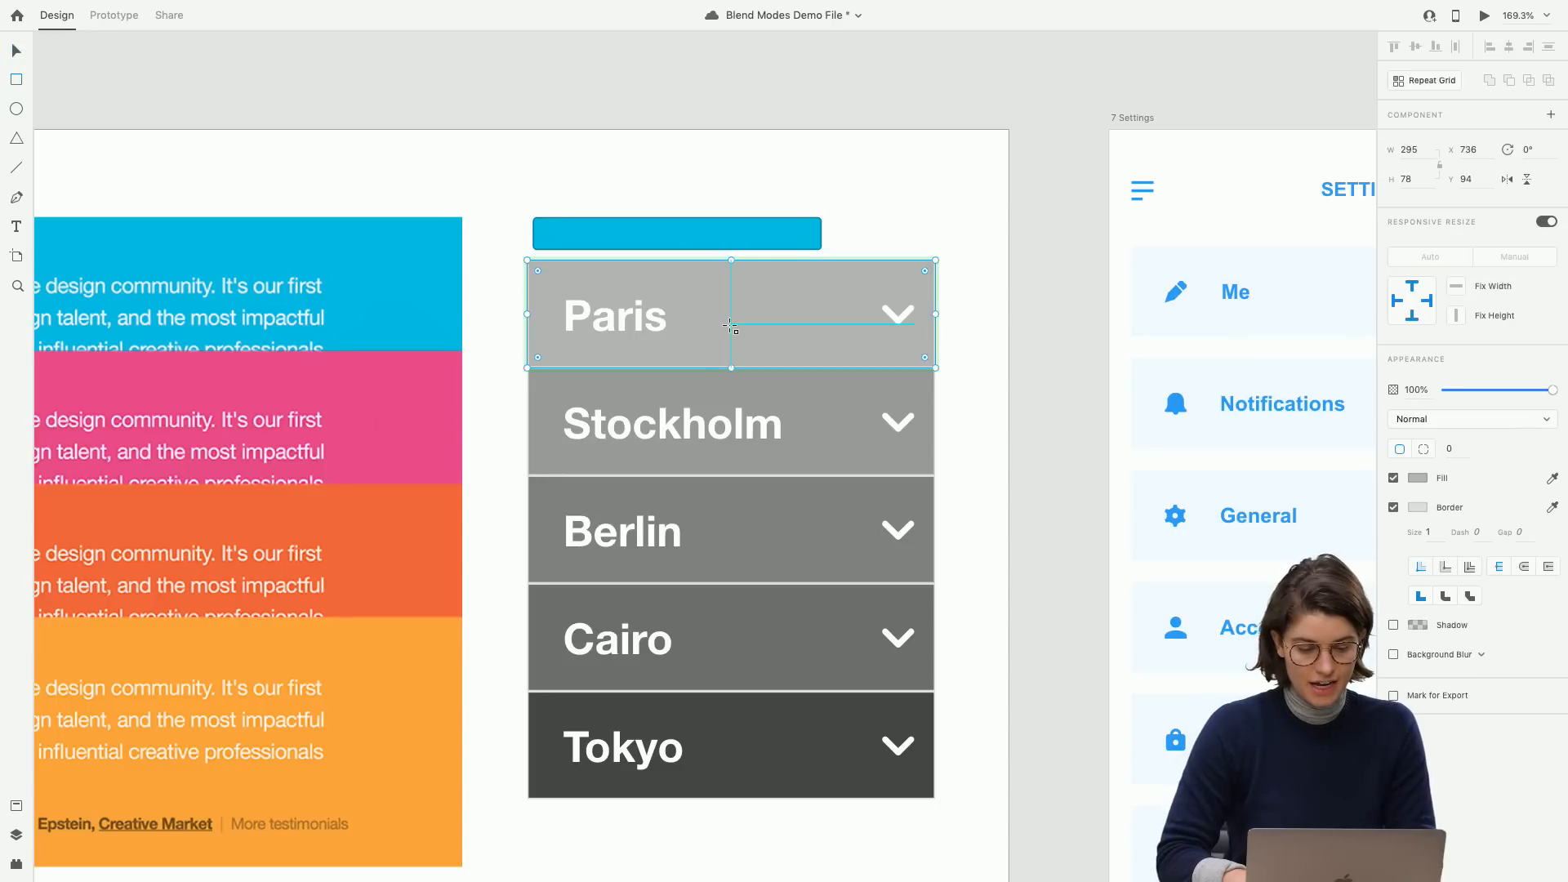
mouse_move(527, 364)
left_mouse_down()
mouse_move(630, 277)
mouse_move(936, 261)
left_mouse_up()
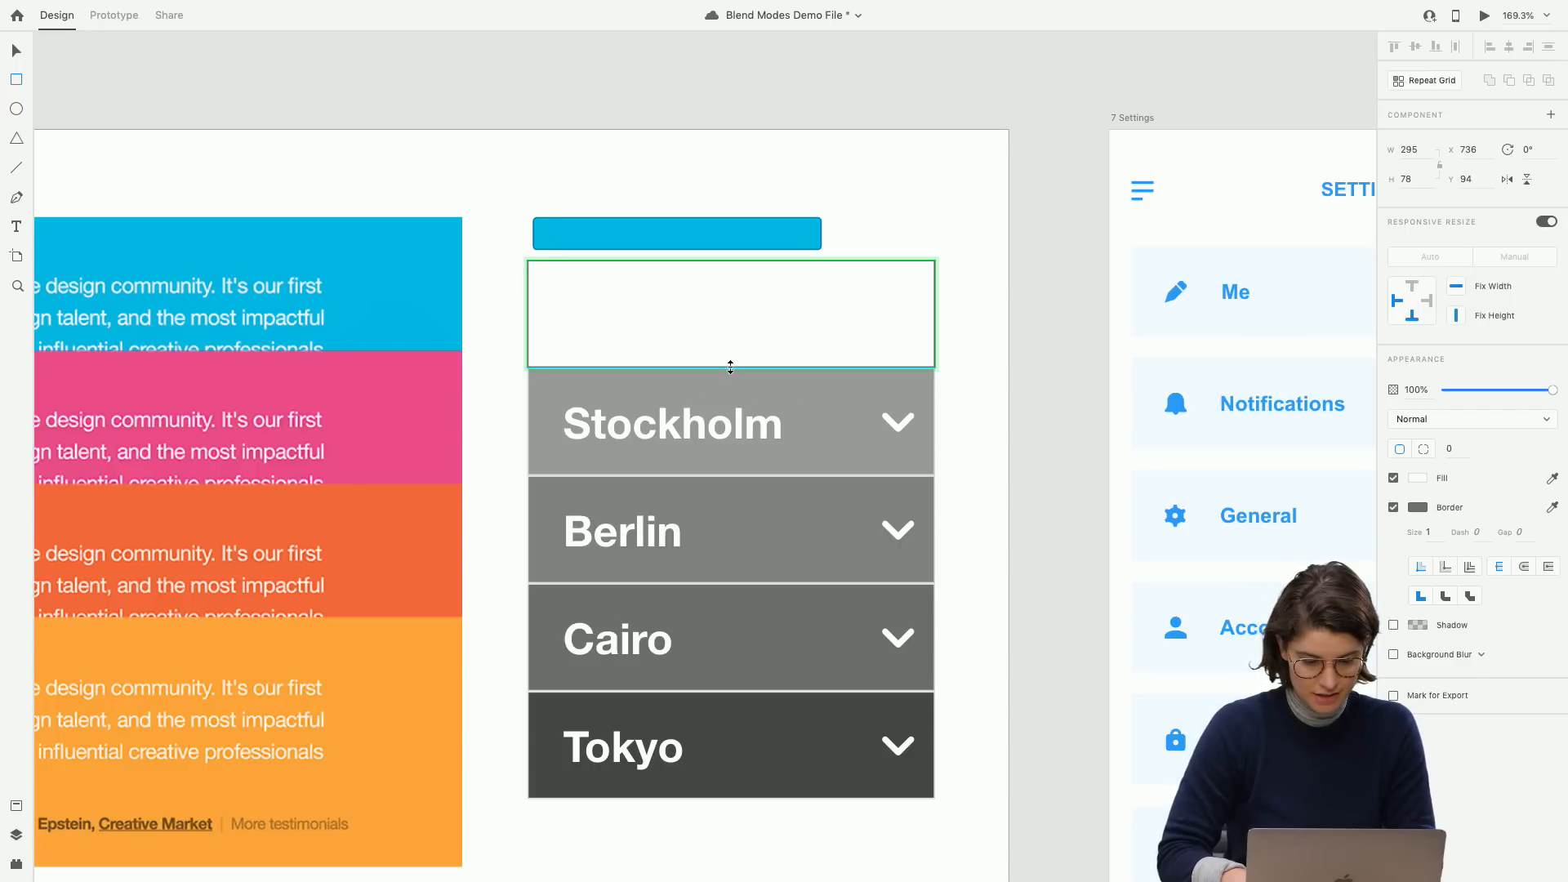
left_click_drag(731, 363, 731, 367)
Fill the new rectangle with the blue sampled from the bar above it and remove its border.
key("i")
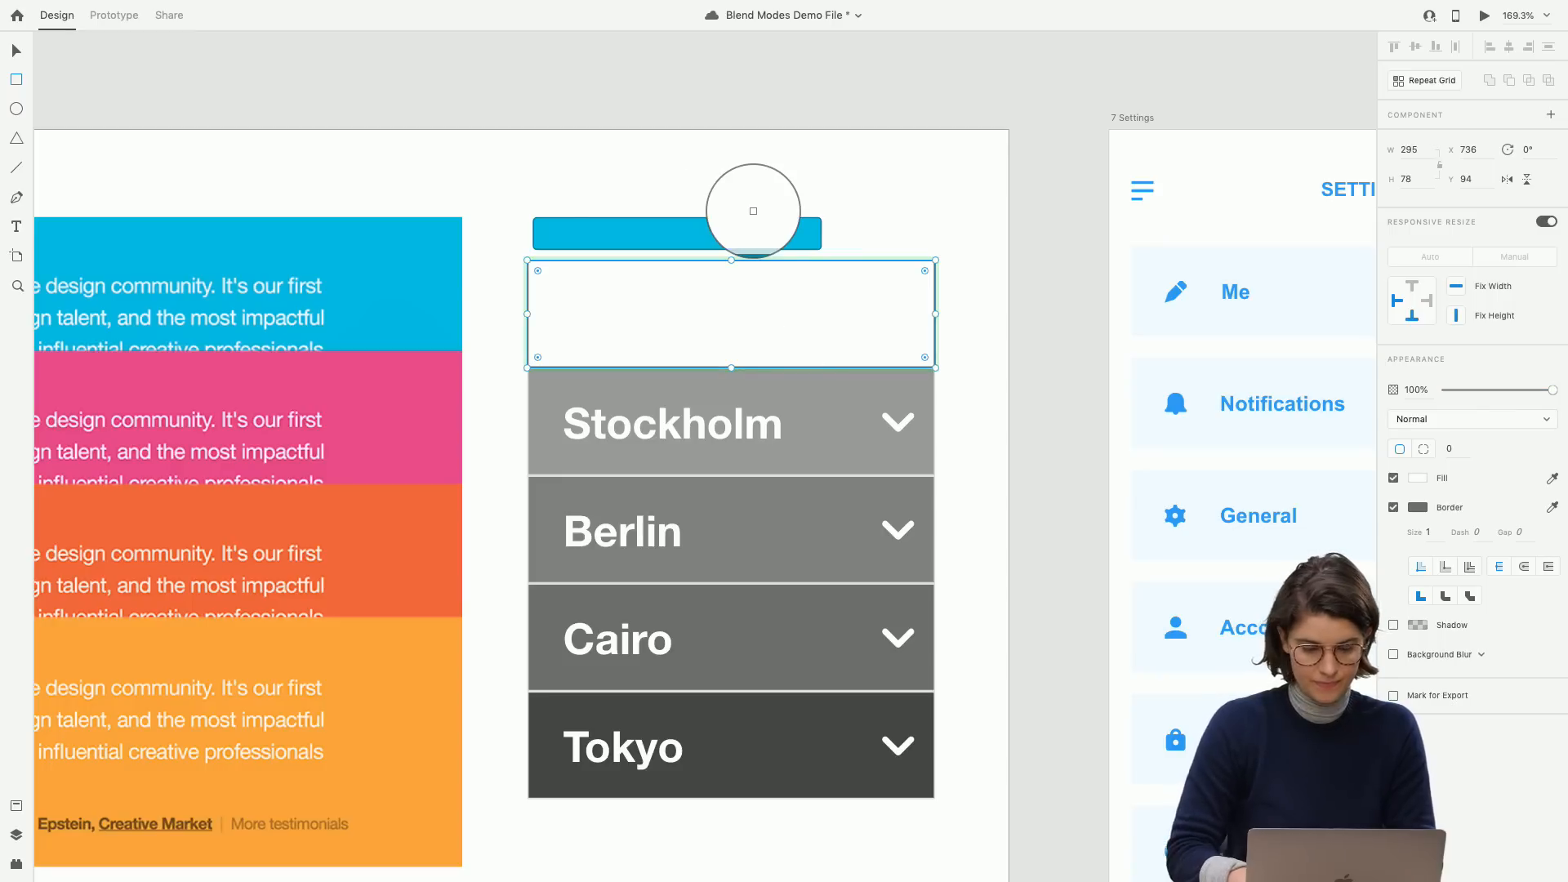
left_click(753, 211)
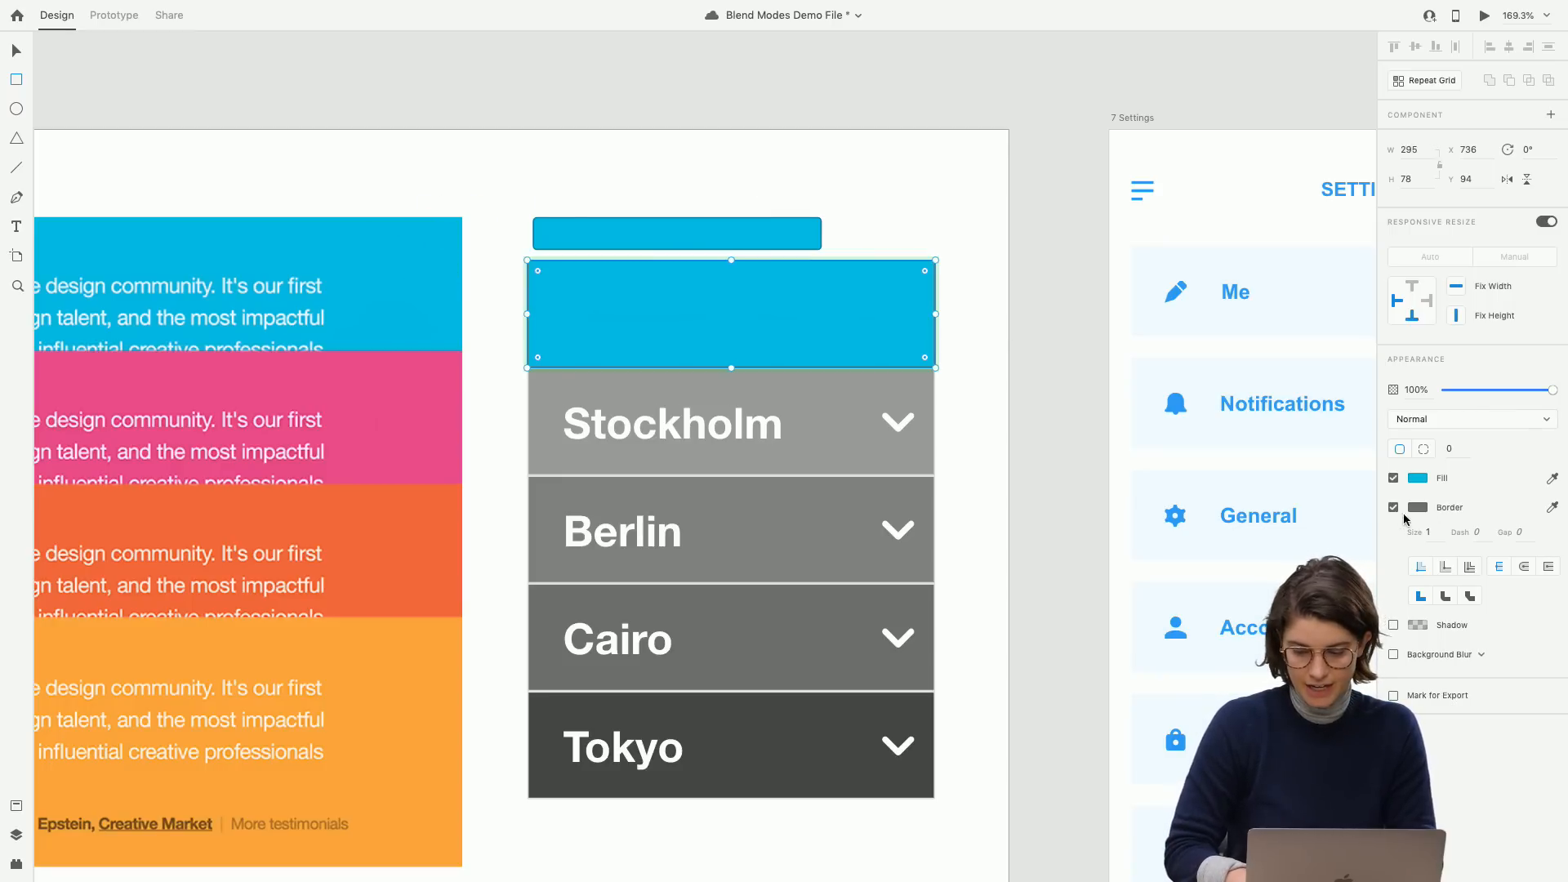
left_click(1441, 510)
Try the Multiply blend mode on the blue rectangle over the Paris row, and settle on Color Burn.
left_click(1447, 419)
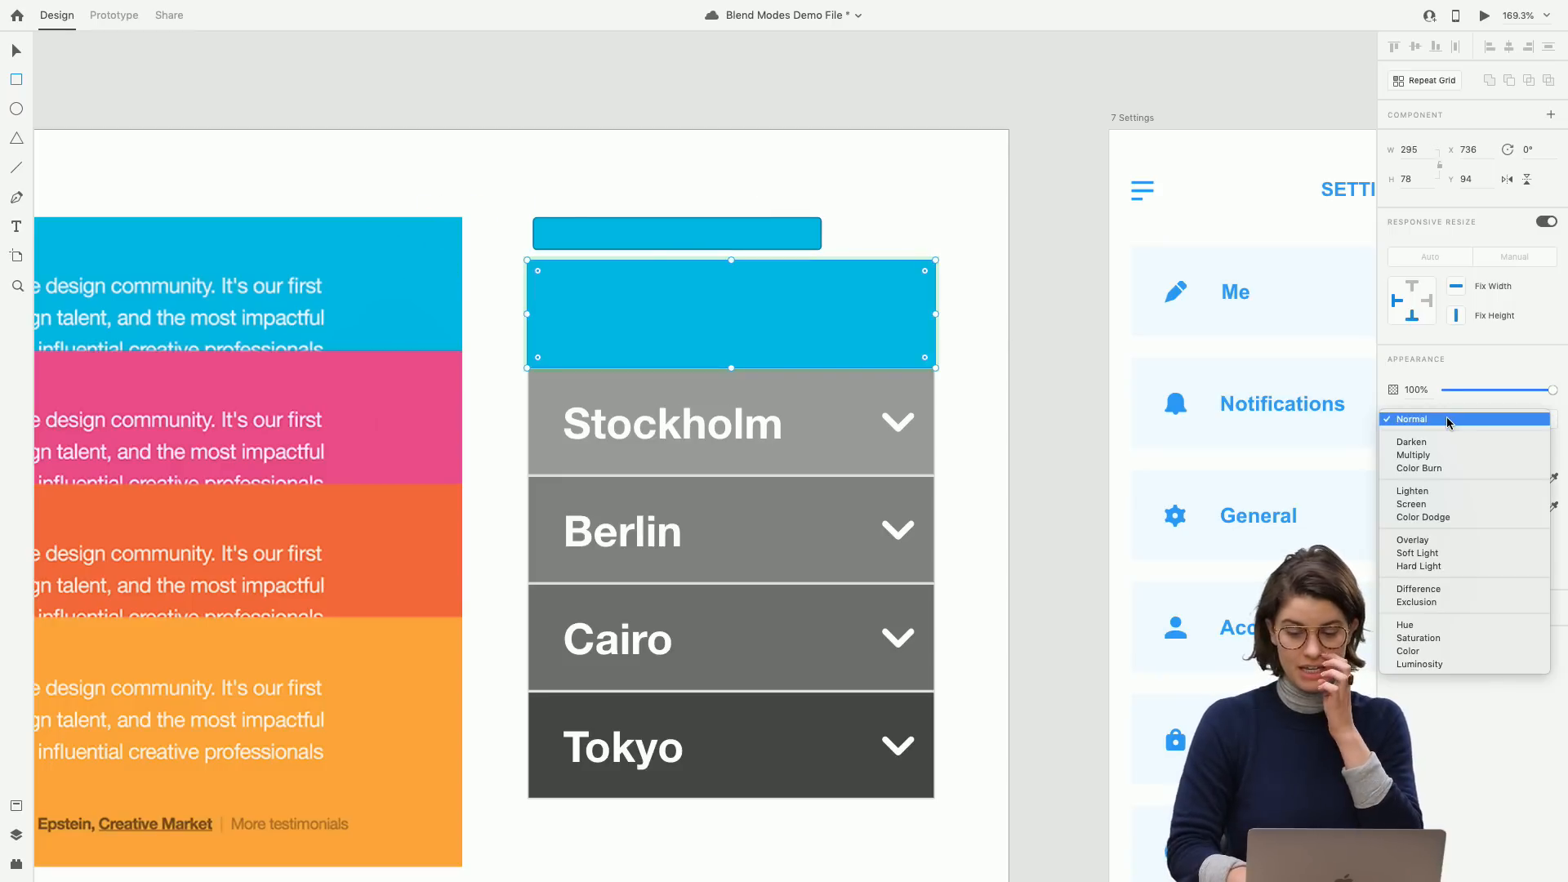
left_click(1429, 454)
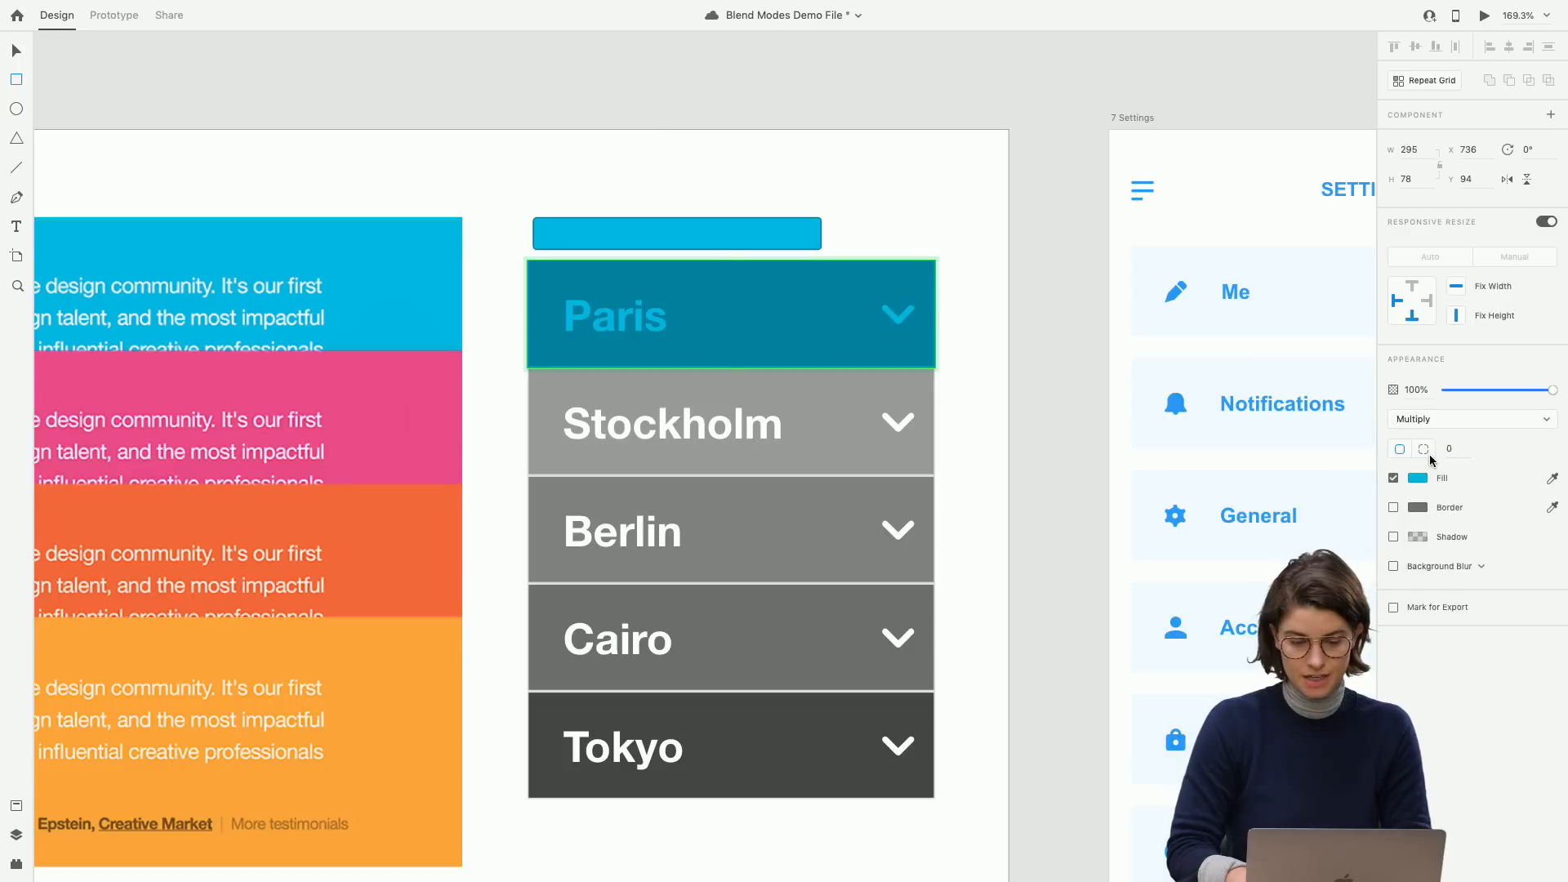
left_click(1446, 417)
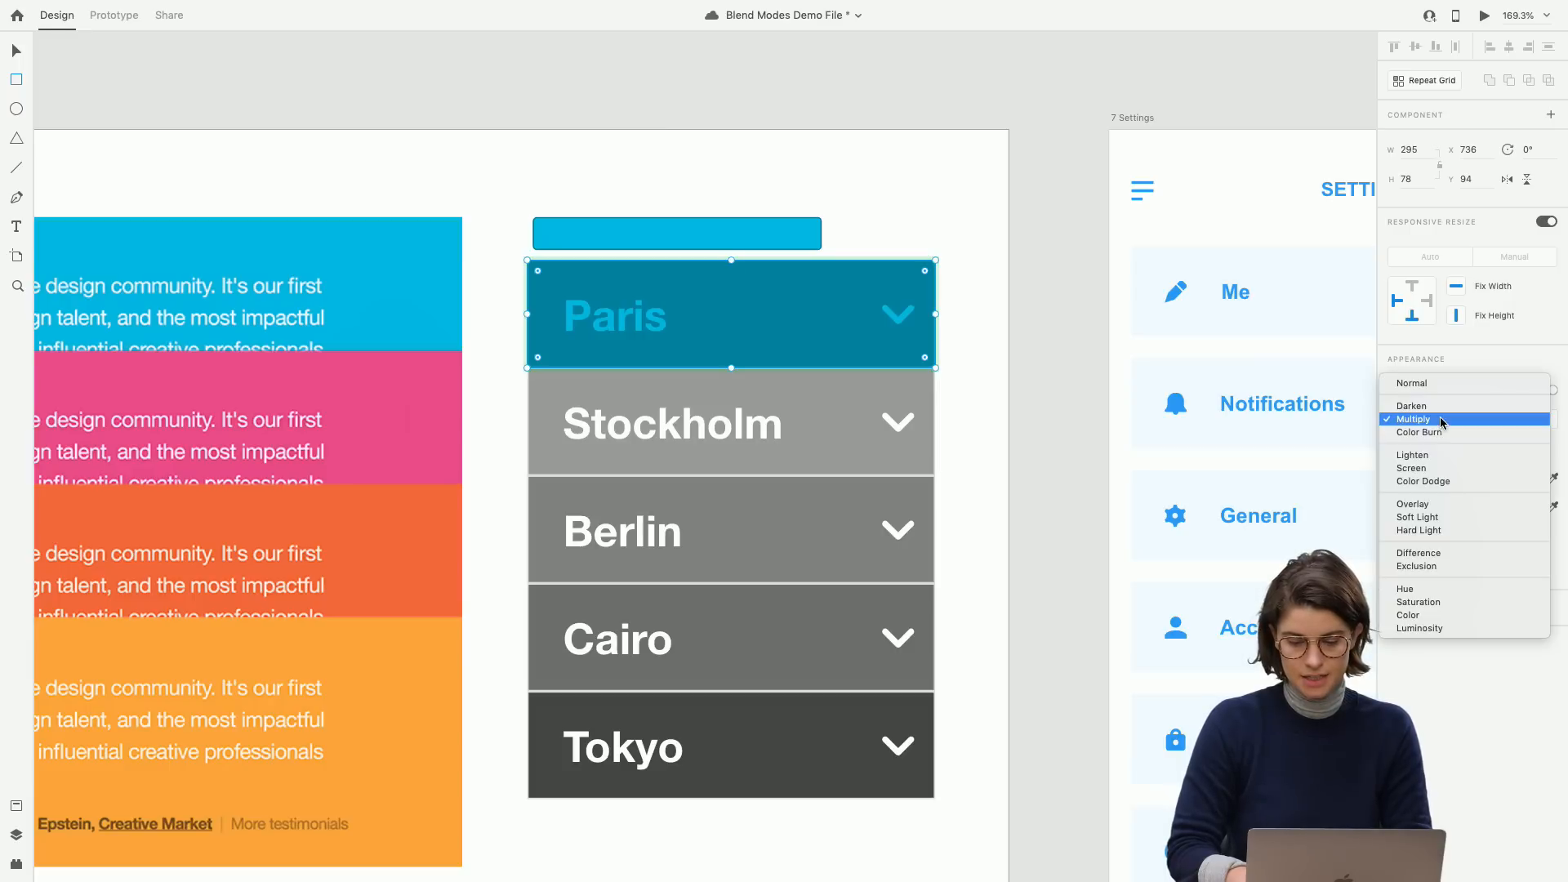
left_click(1444, 428)
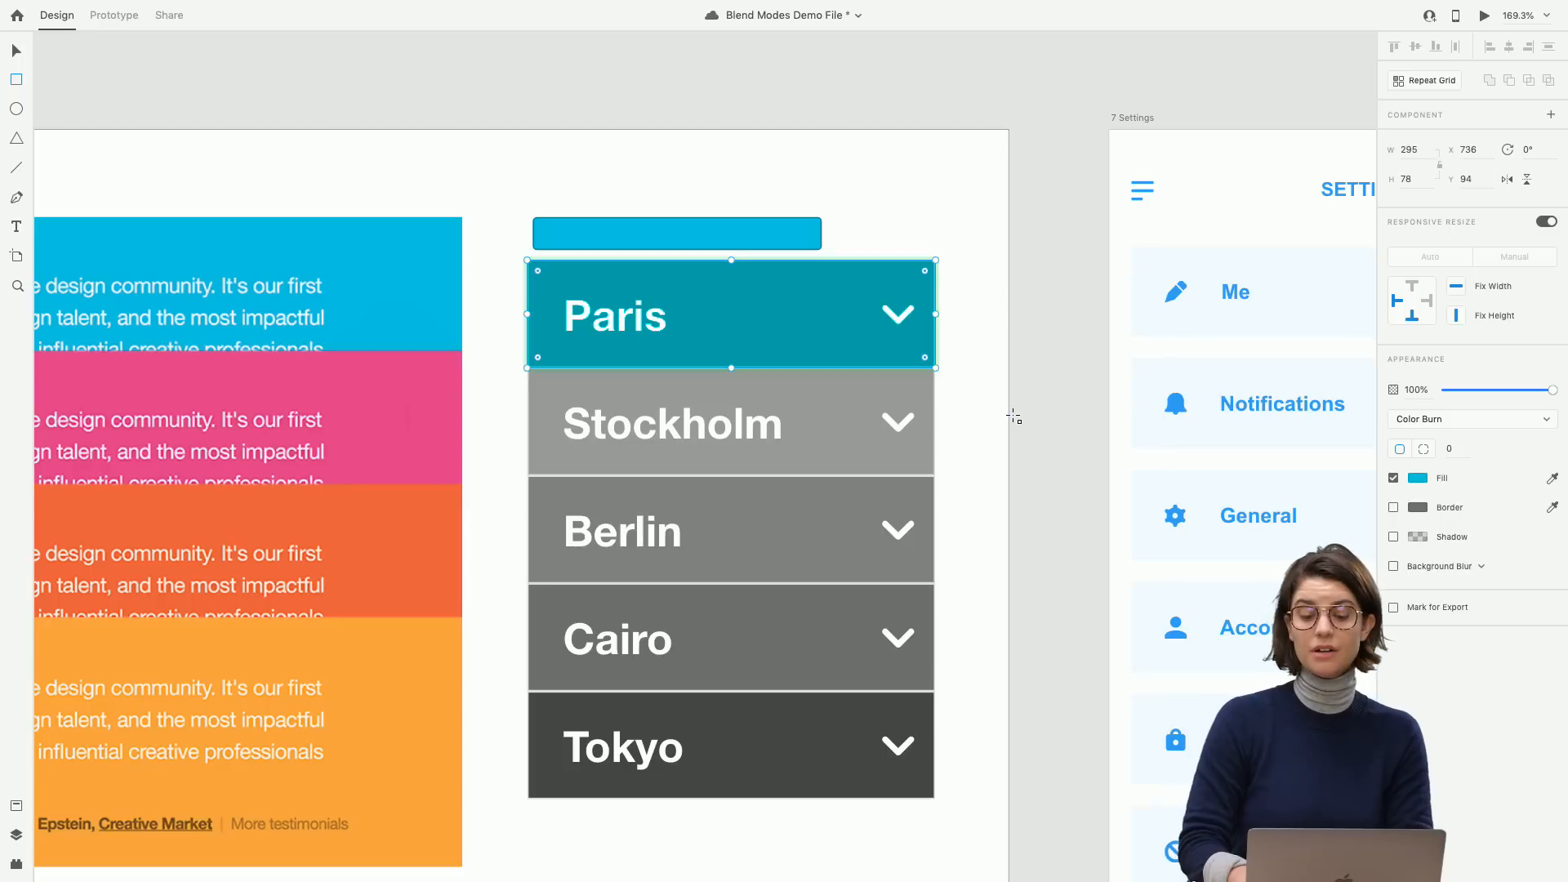
Remove the blue bar above the city rows and move all five rows up level with the top of the neighboring testimonial panel.
left_click(15, 50)
left_click(502, 167)
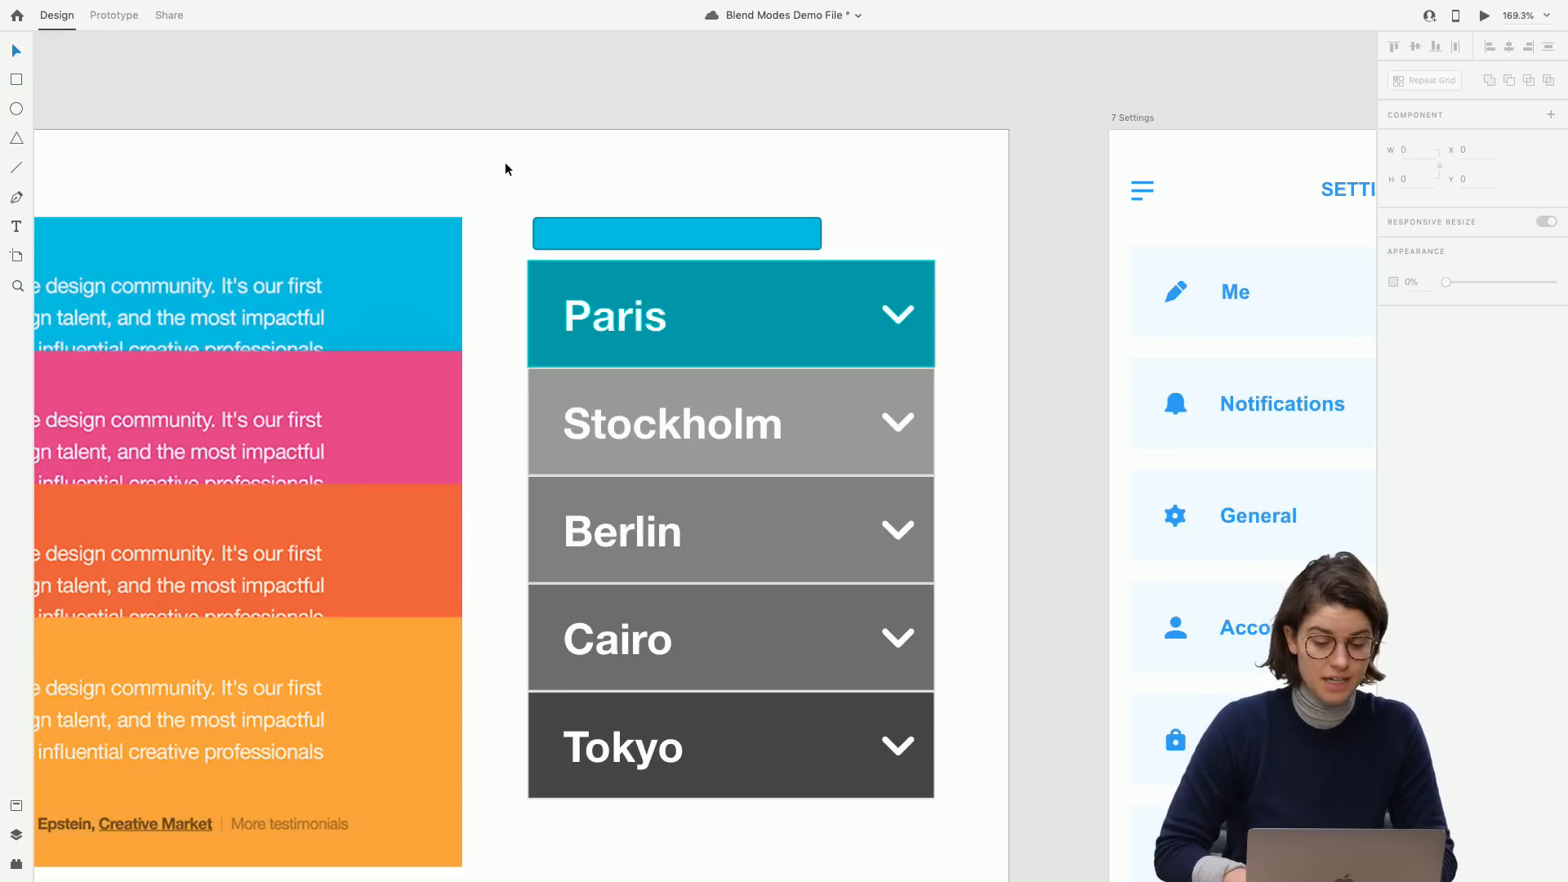
left_click(669, 318)
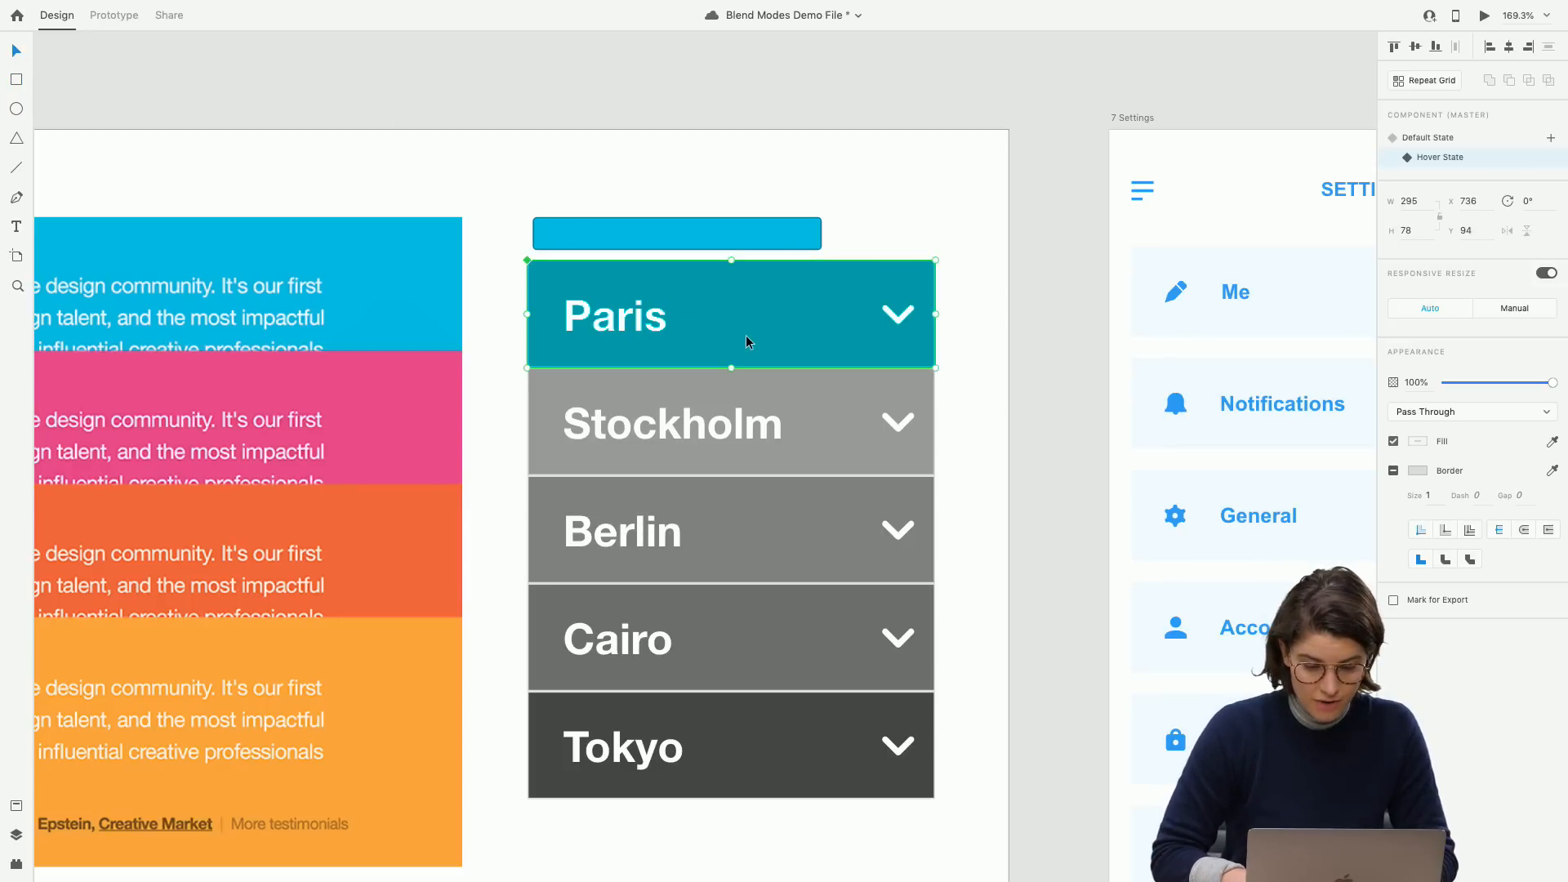
left_click(1016, 337)
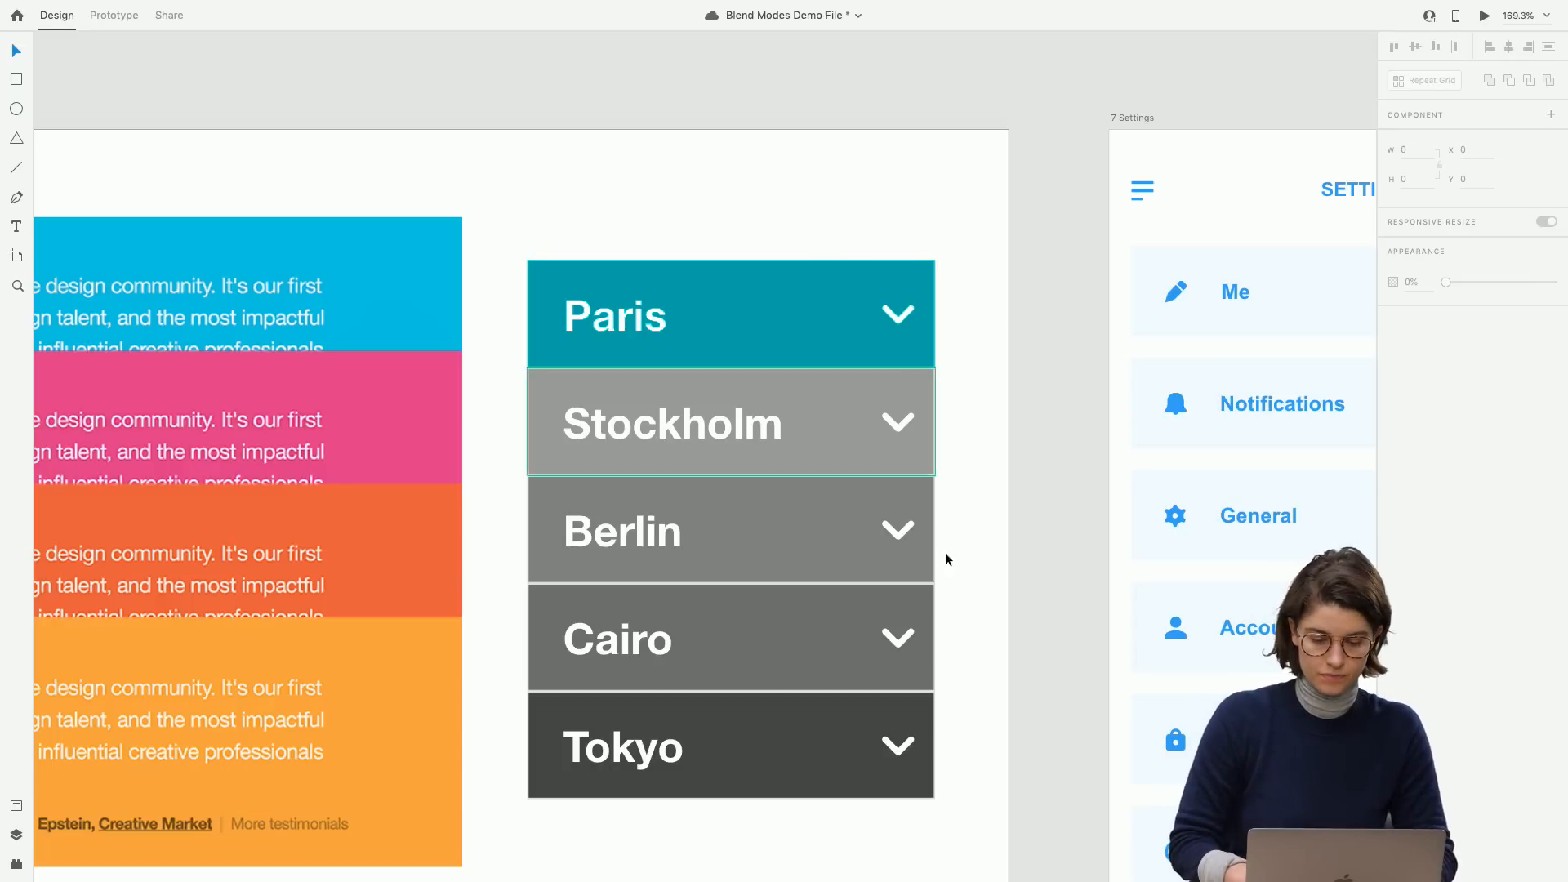
left_click_drag(982, 829, 532, 245)
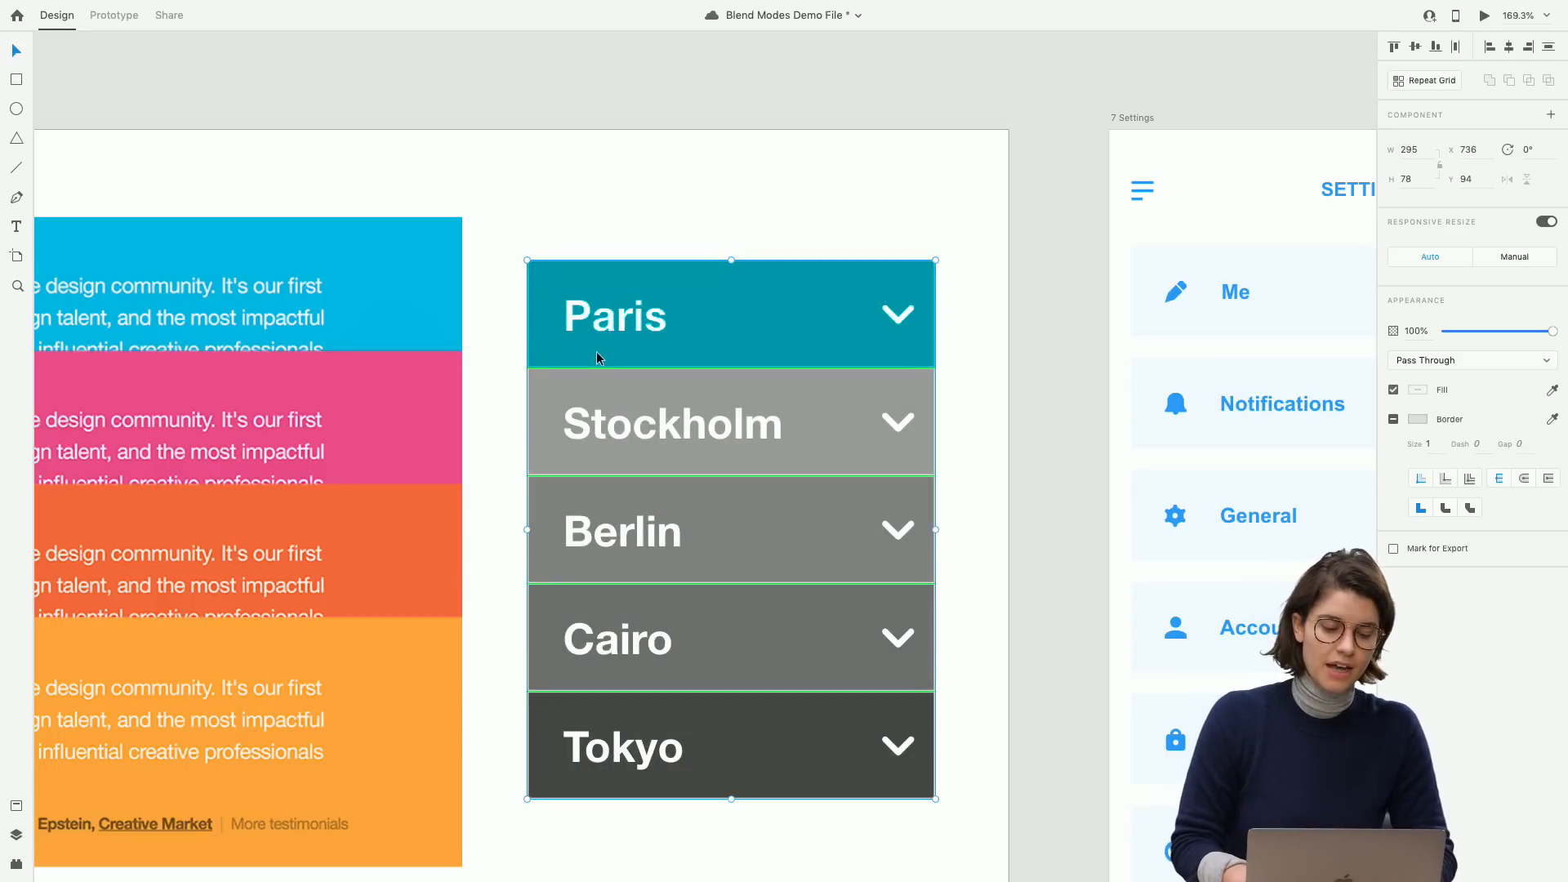
left_click_drag(595, 354, 597, 307)
left_click(972, 356)
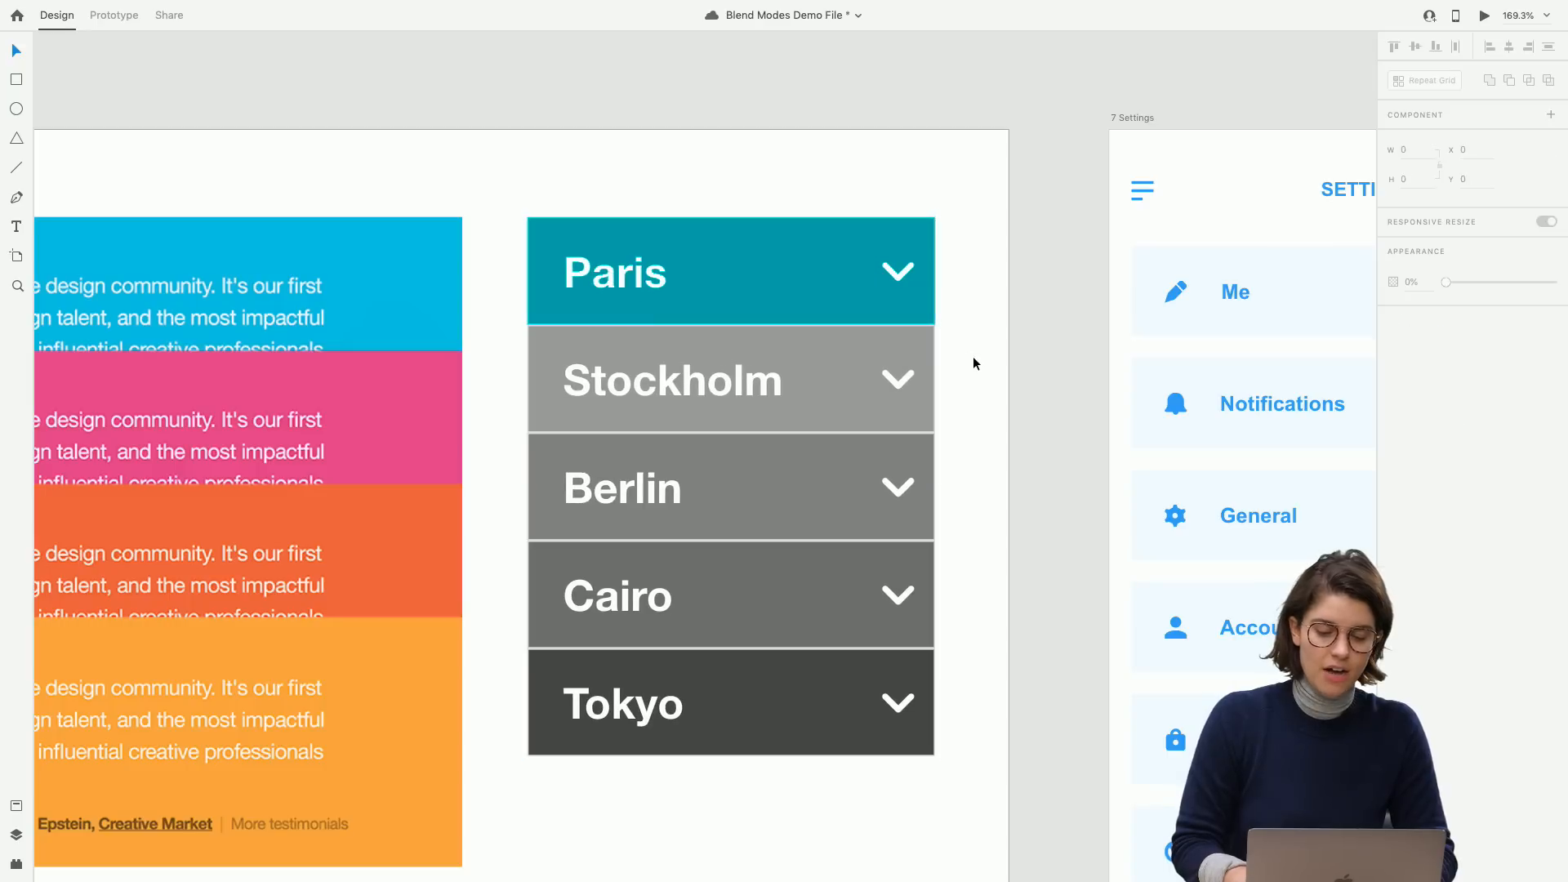
left_click(810, 291)
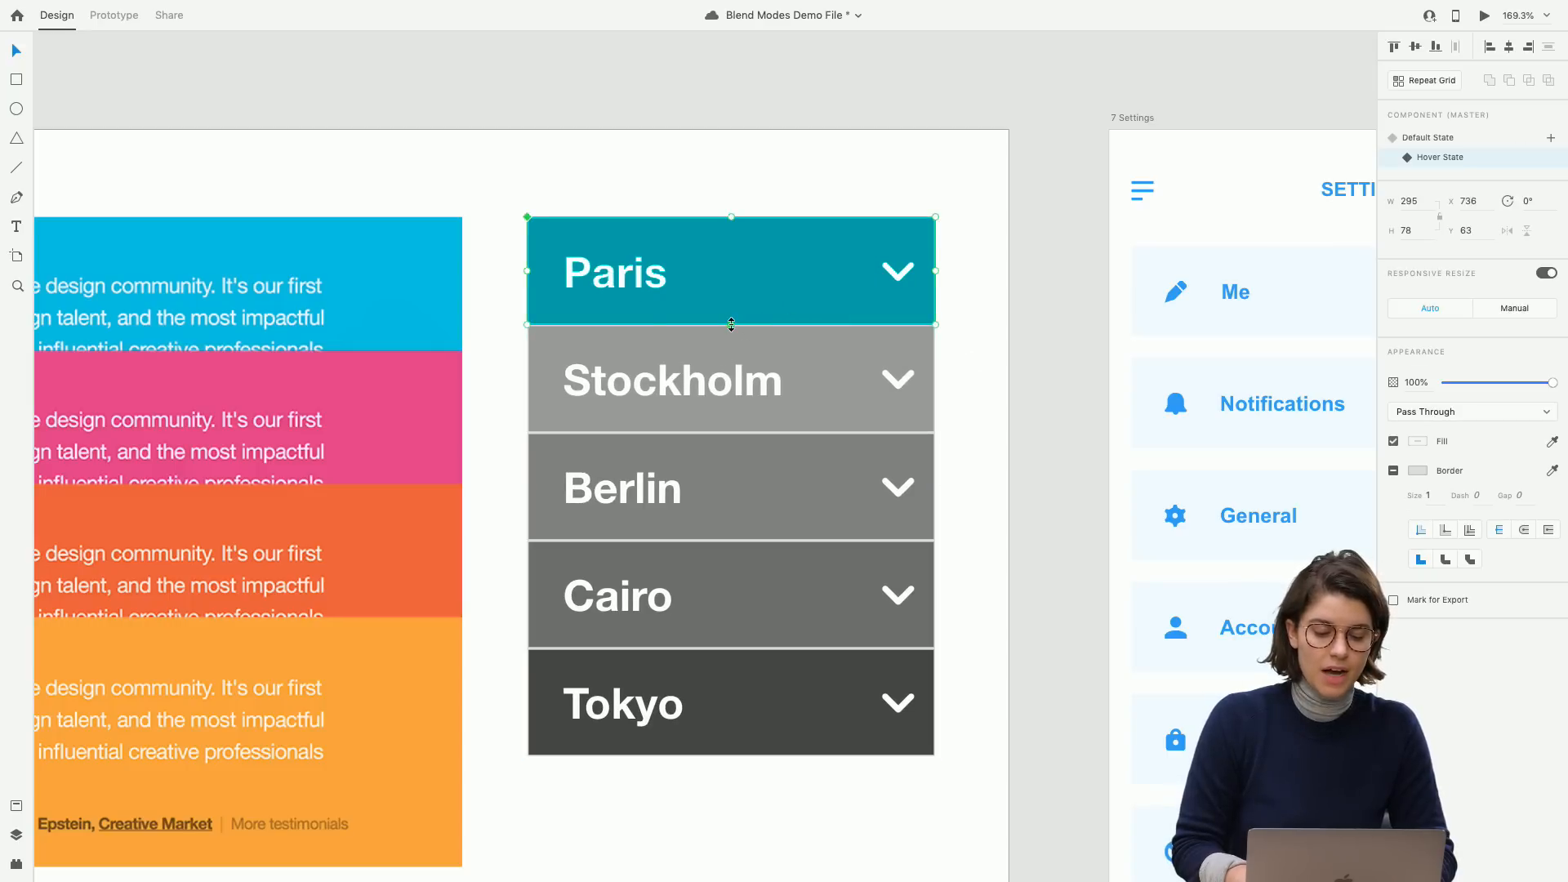
left_click_drag(731, 325, 731, 384)
key("ctrl+z")
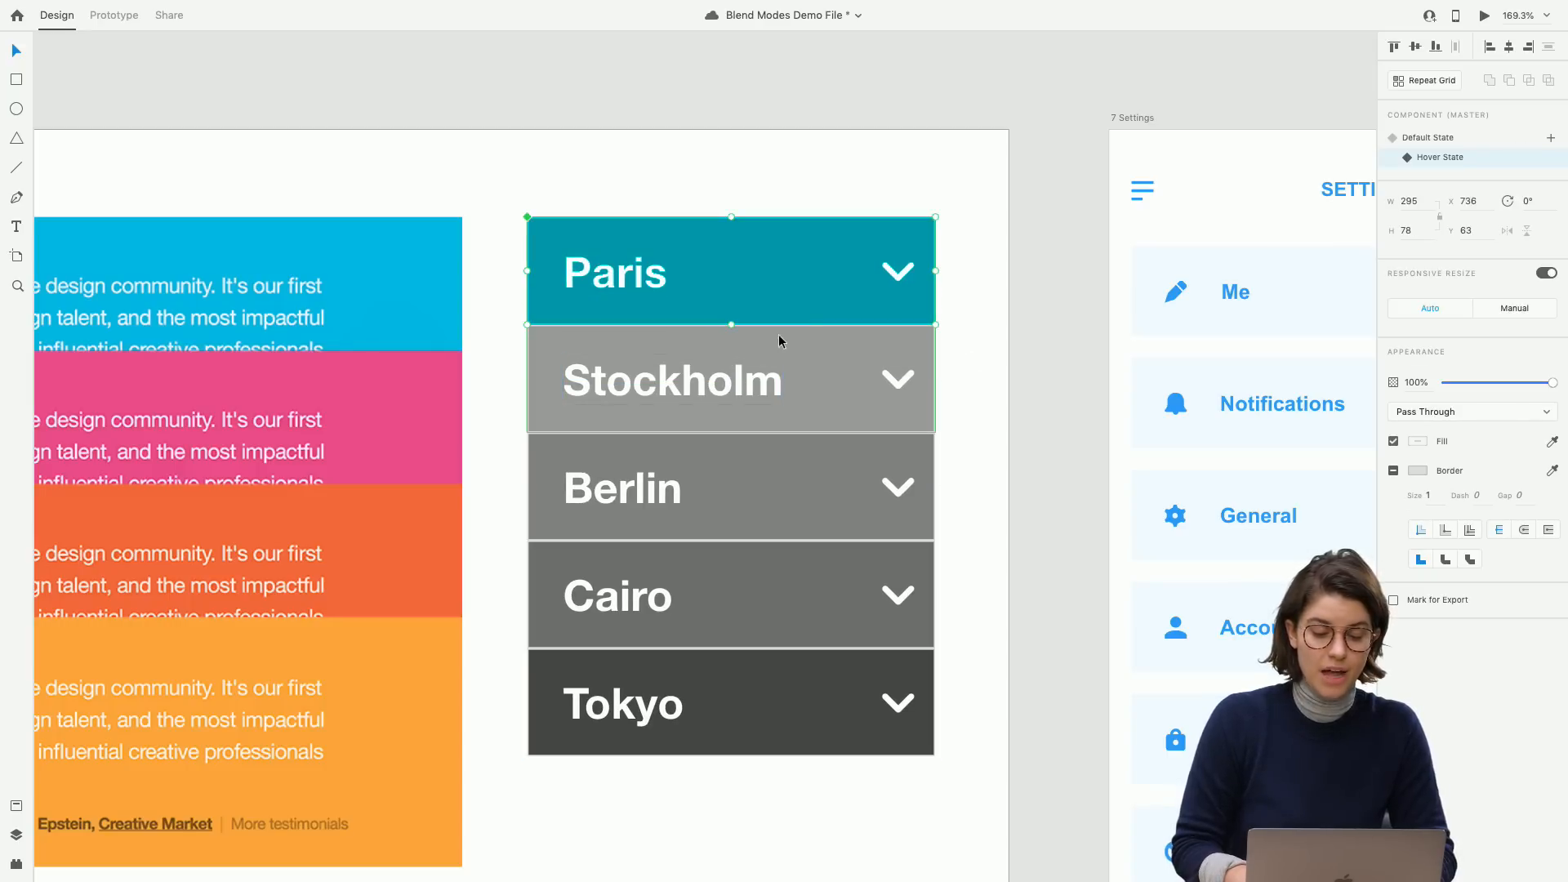
left_click(772, 277)
left_click(772, 277)
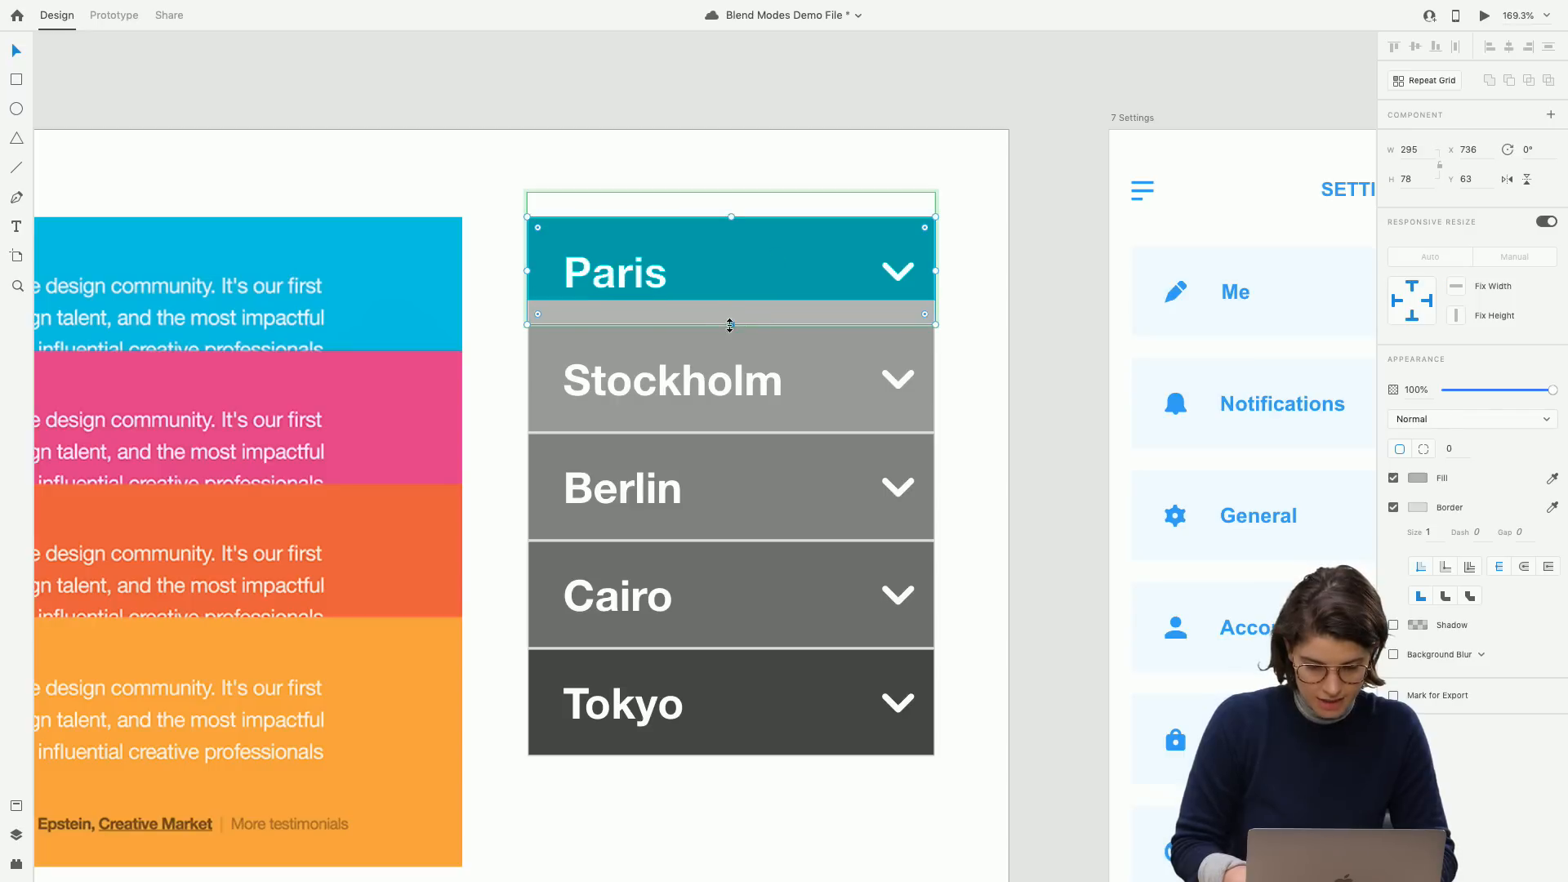
left_click_drag(731, 325, 704, 537)
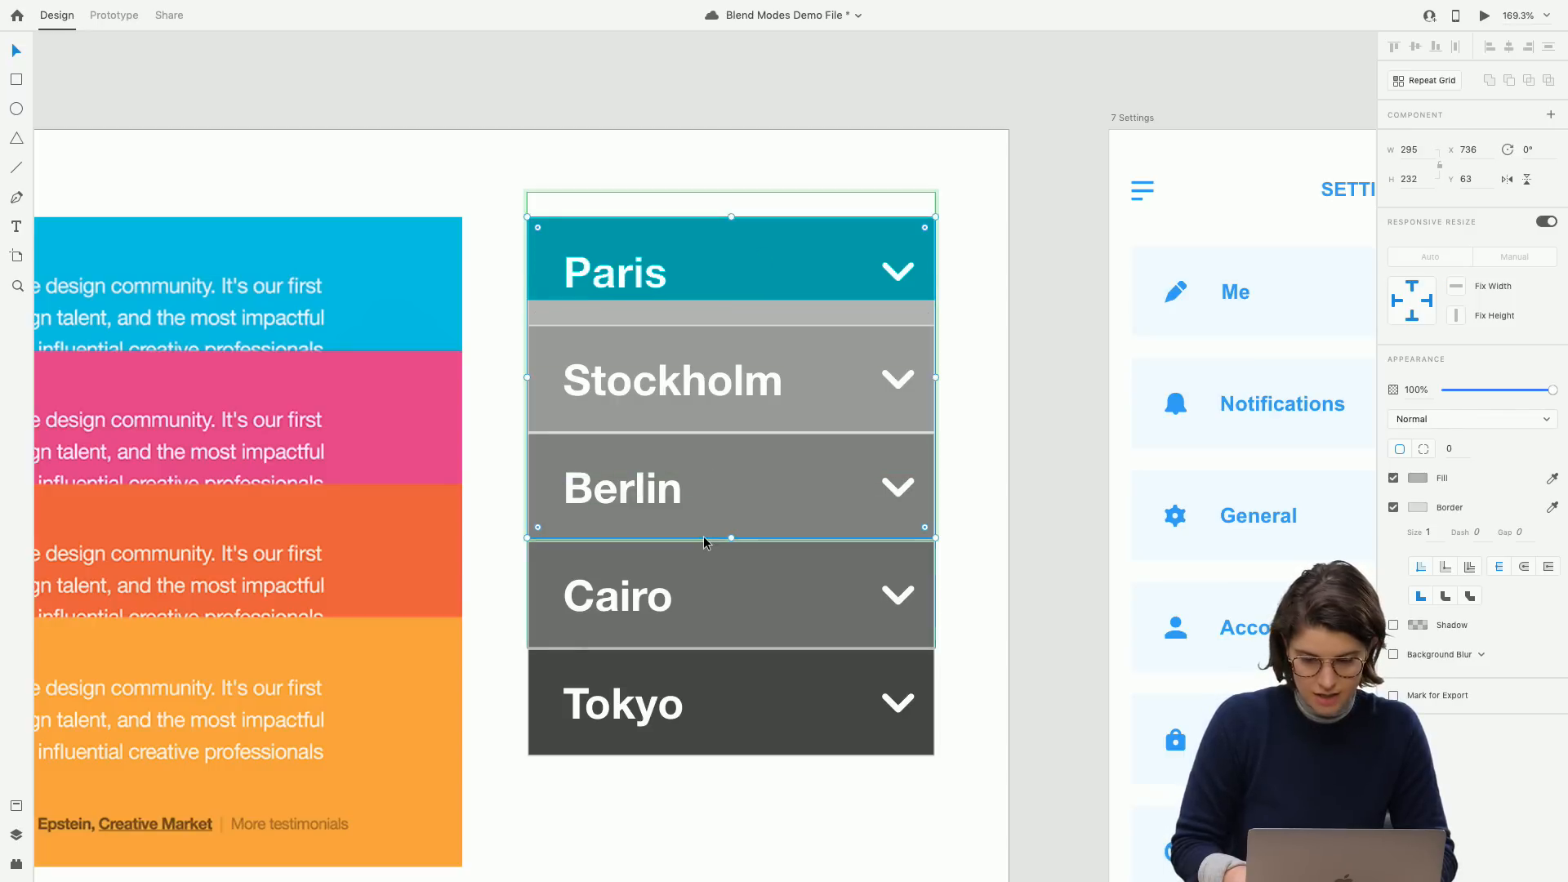
key("ctrl+z")
In Paris's hover state, move the blue overlay up to Y 14, stretch the gray background box to a height of 233, and save.
left_click(818, 271)
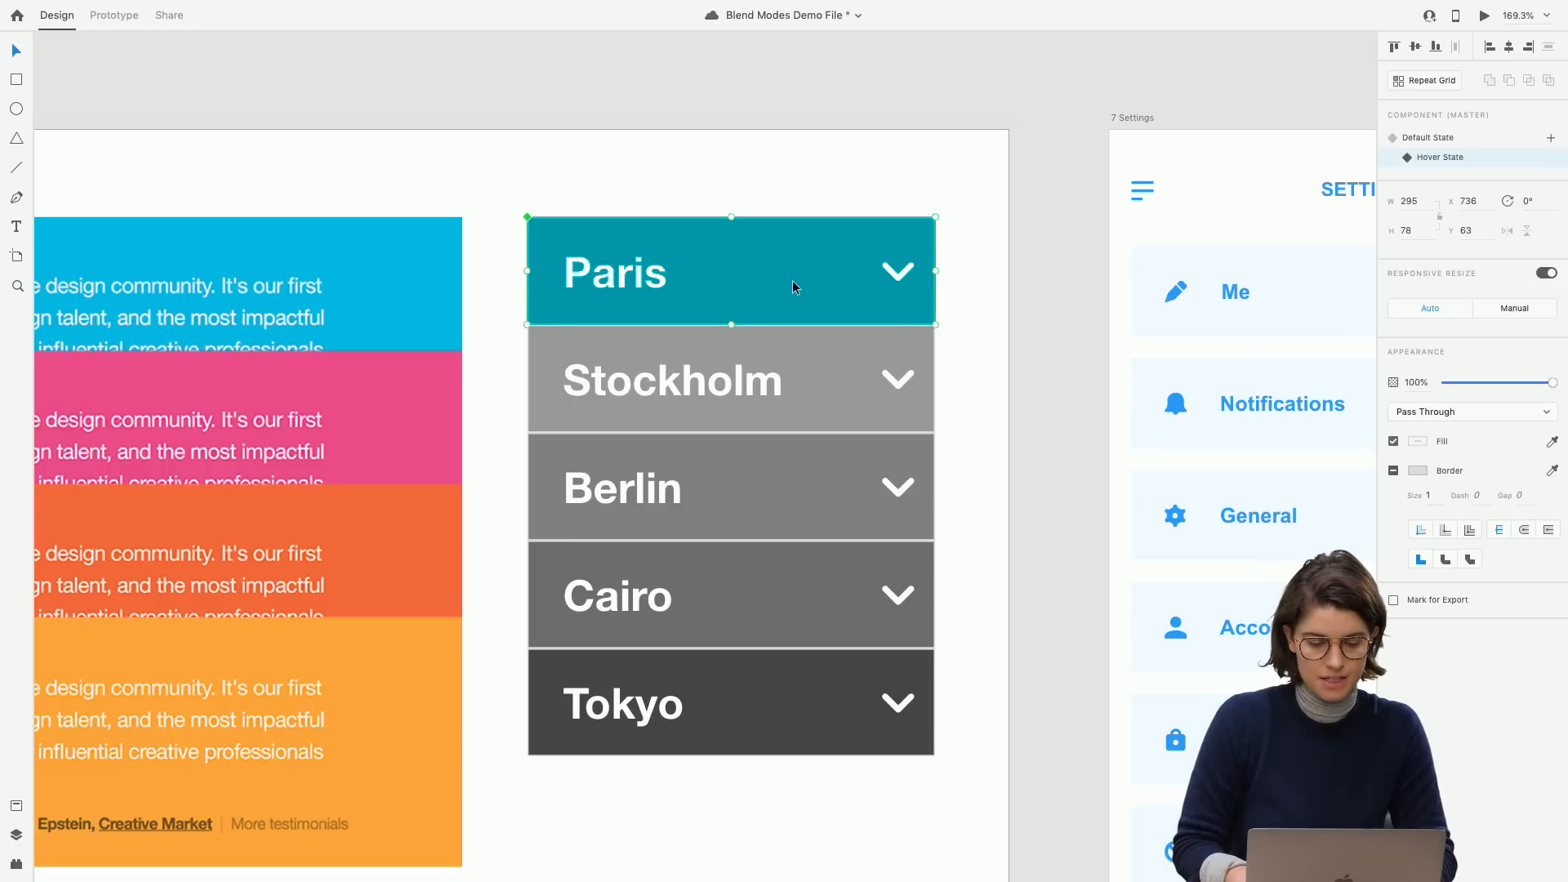
double_click(793, 281)
left_click_drag(792, 281, 796, 211)
left_click(761, 297)
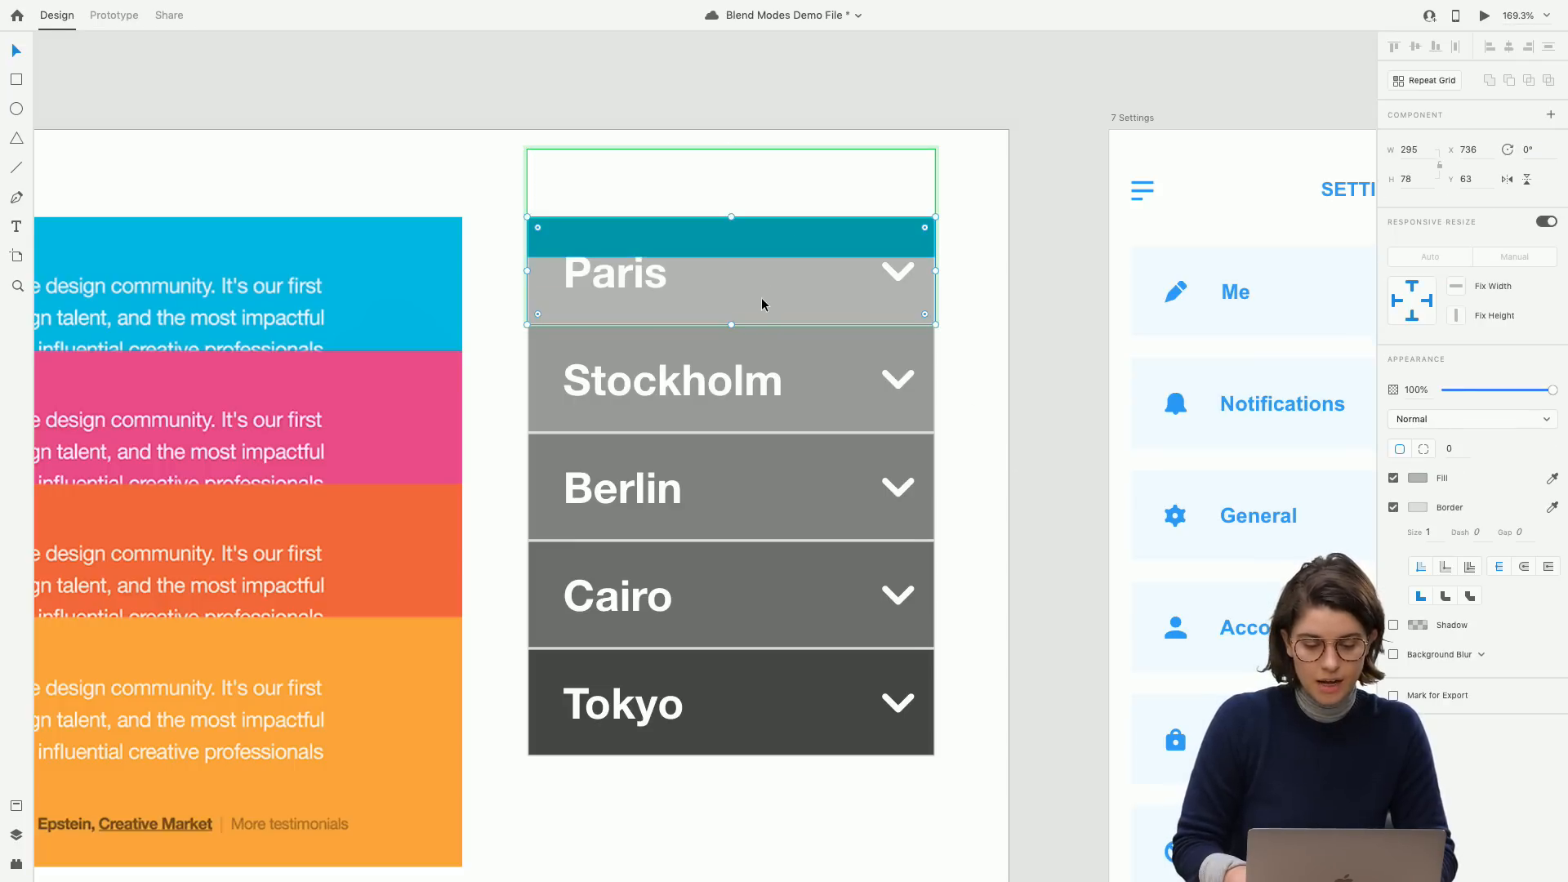
left_click_drag(728, 324, 707, 542)
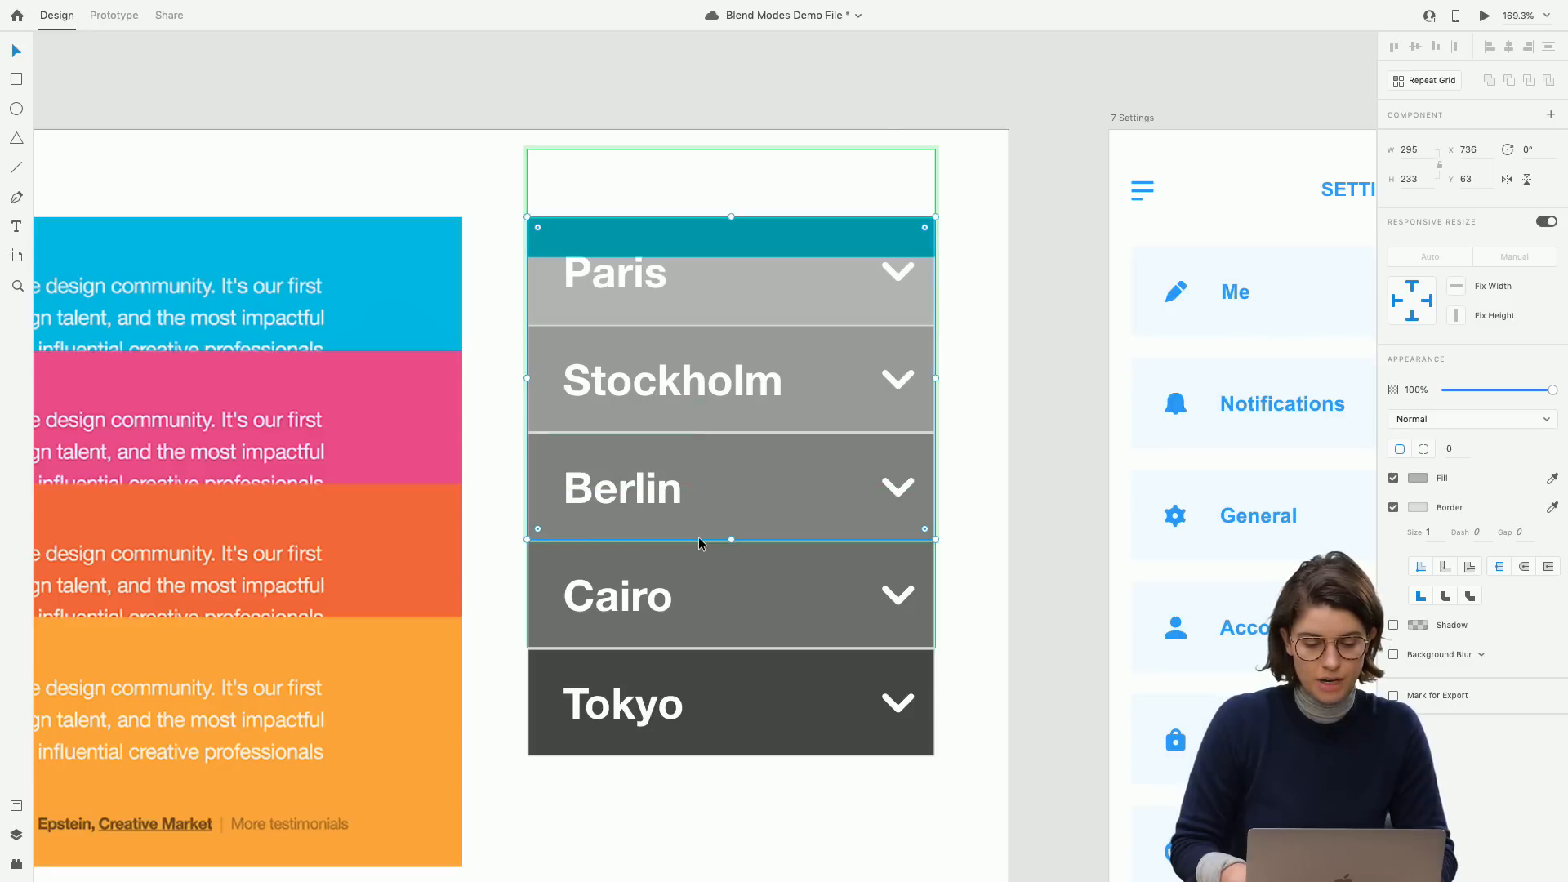
left_click(815, 235, "shift")
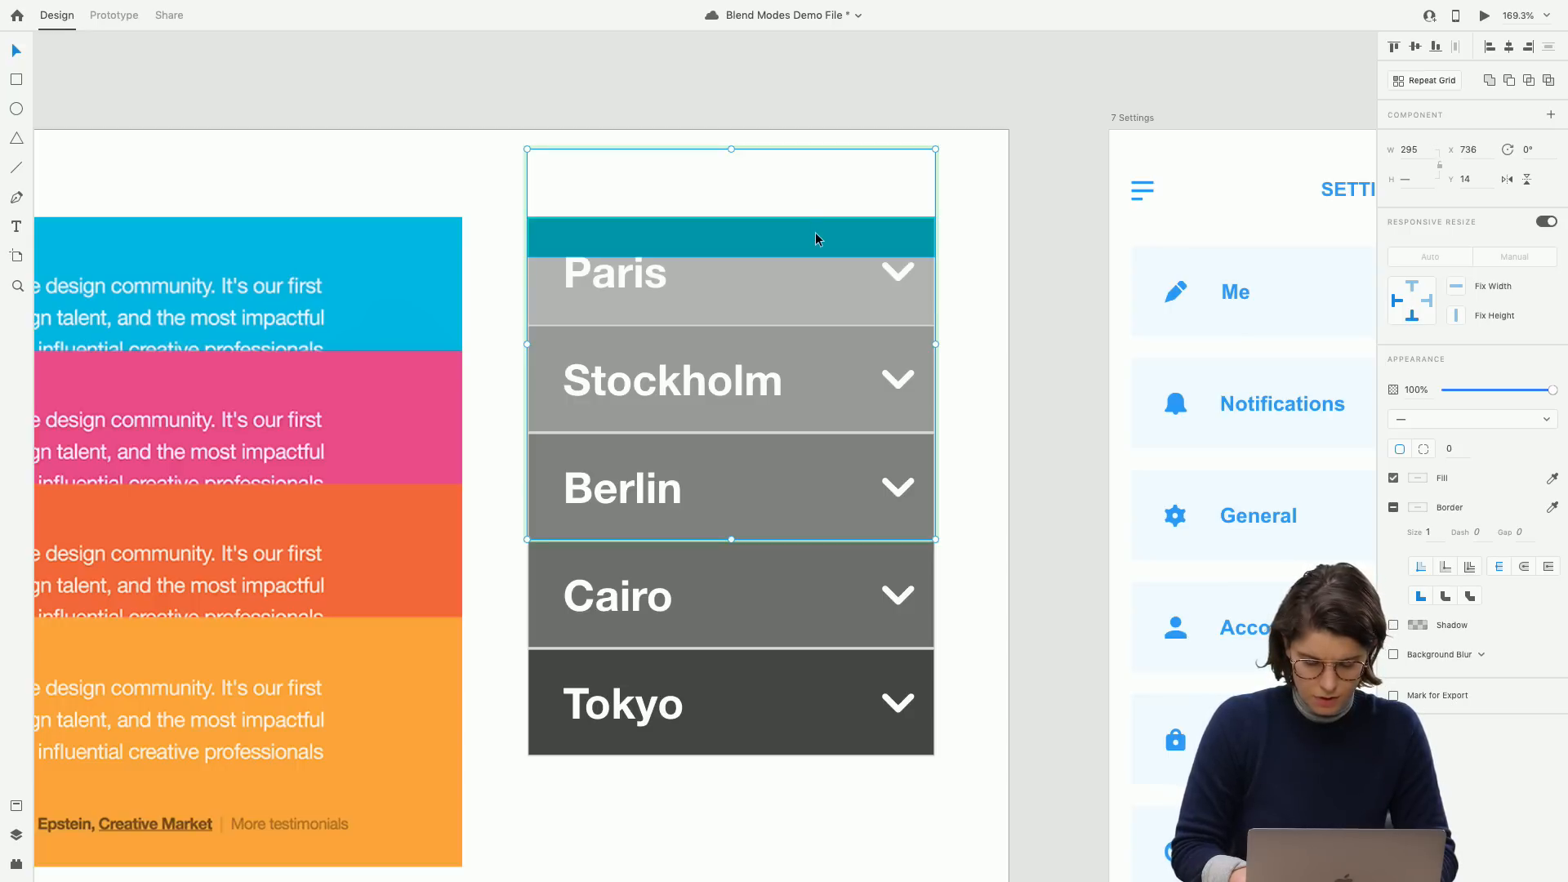
key("super+s")
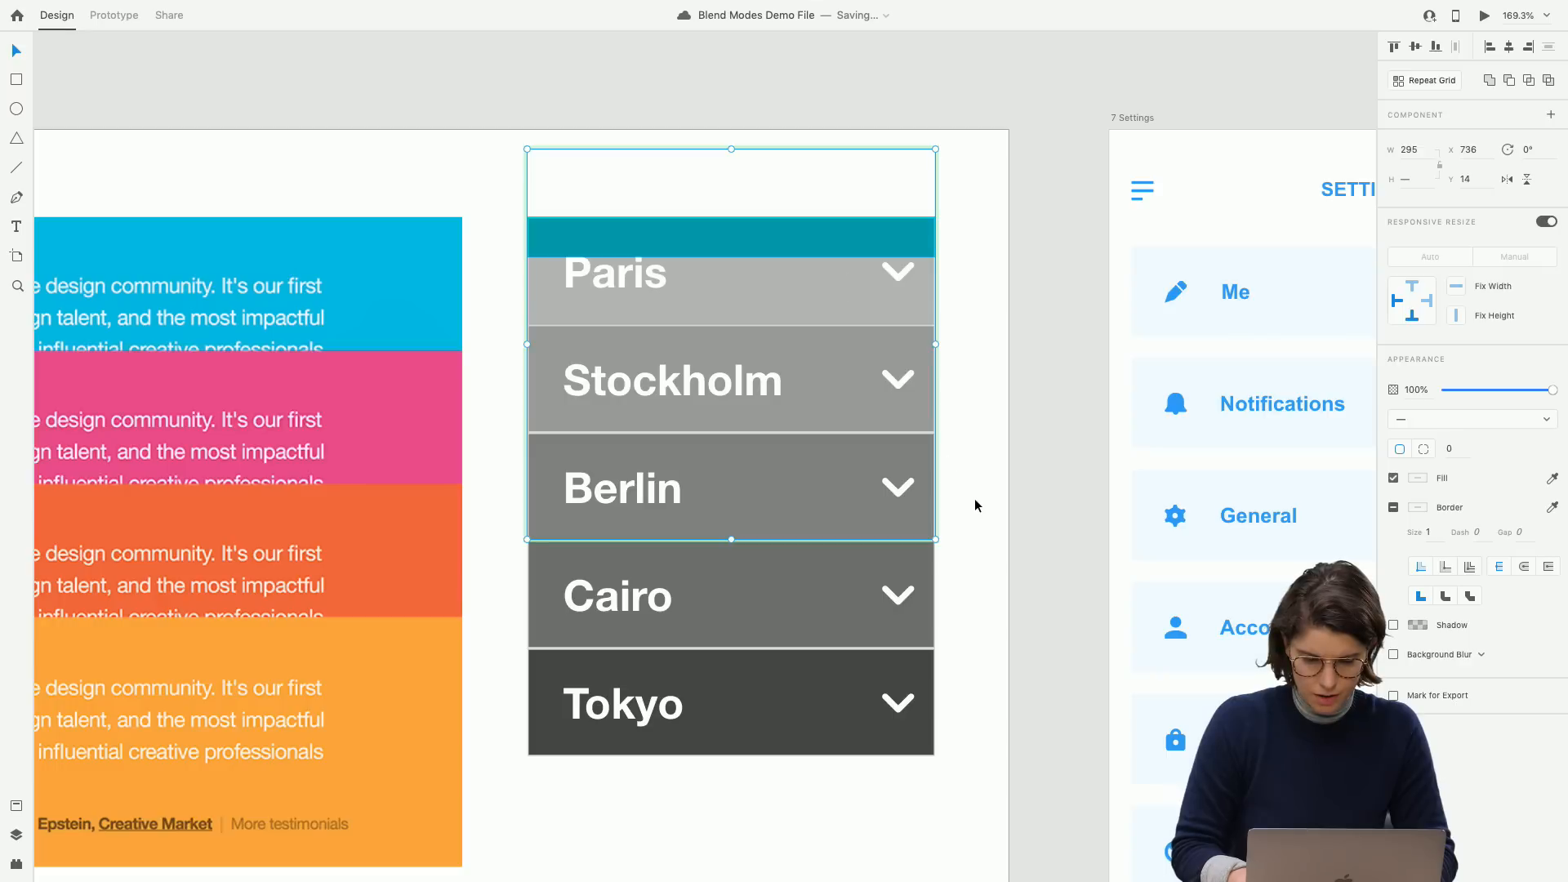
Send the Stockholm, Berlin, Cairo and Tokyo rows behind the expanded Paris component.
left_click(973, 498)
double_click(754, 492)
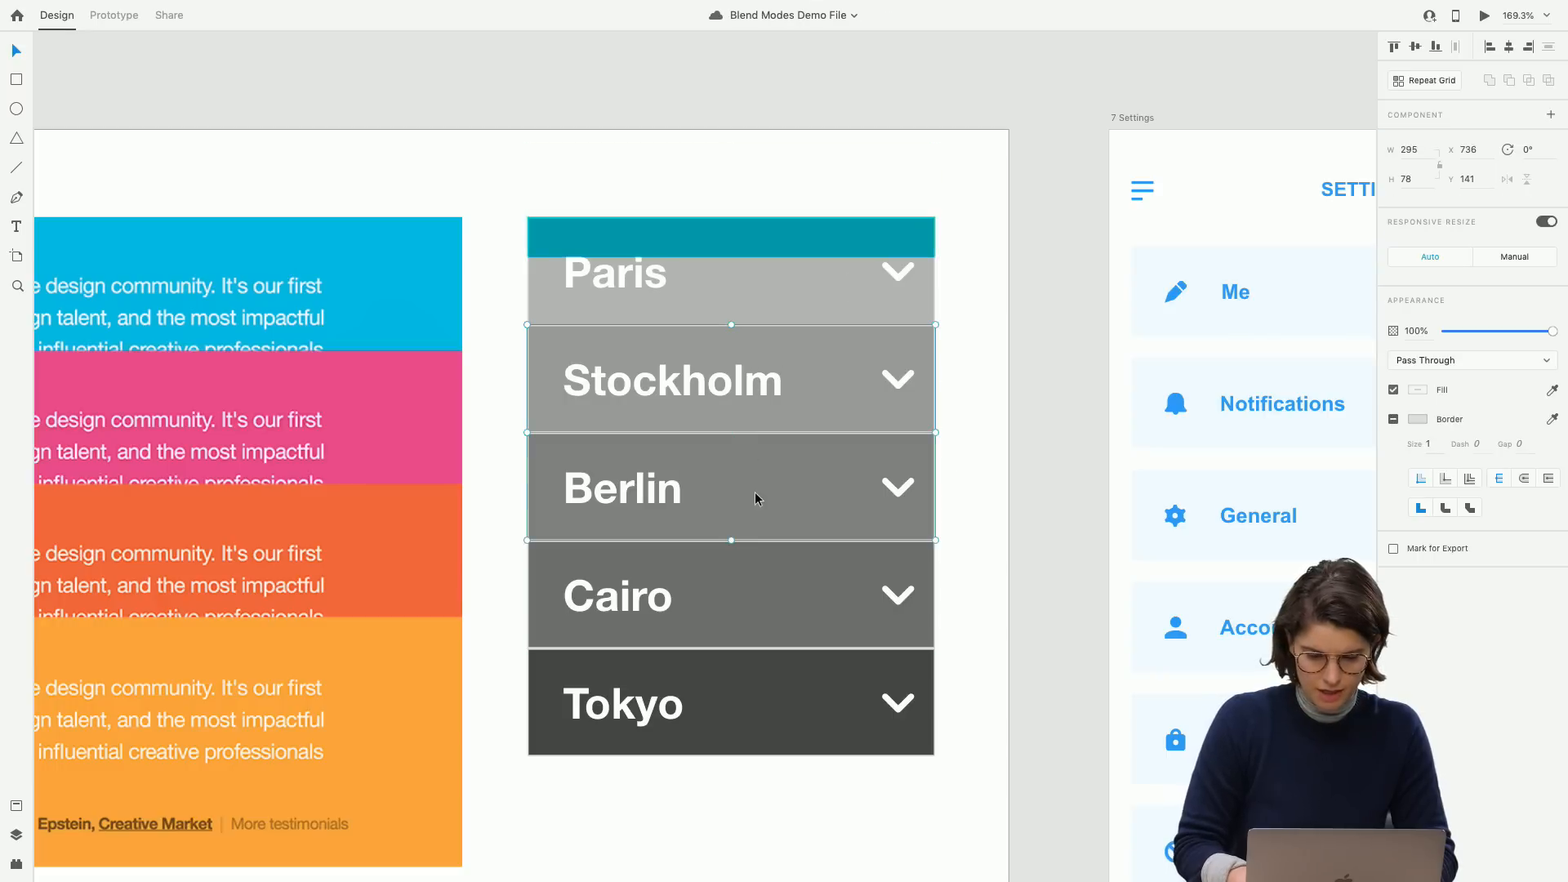
left_click(719, 682, "shift")
key("Delete")
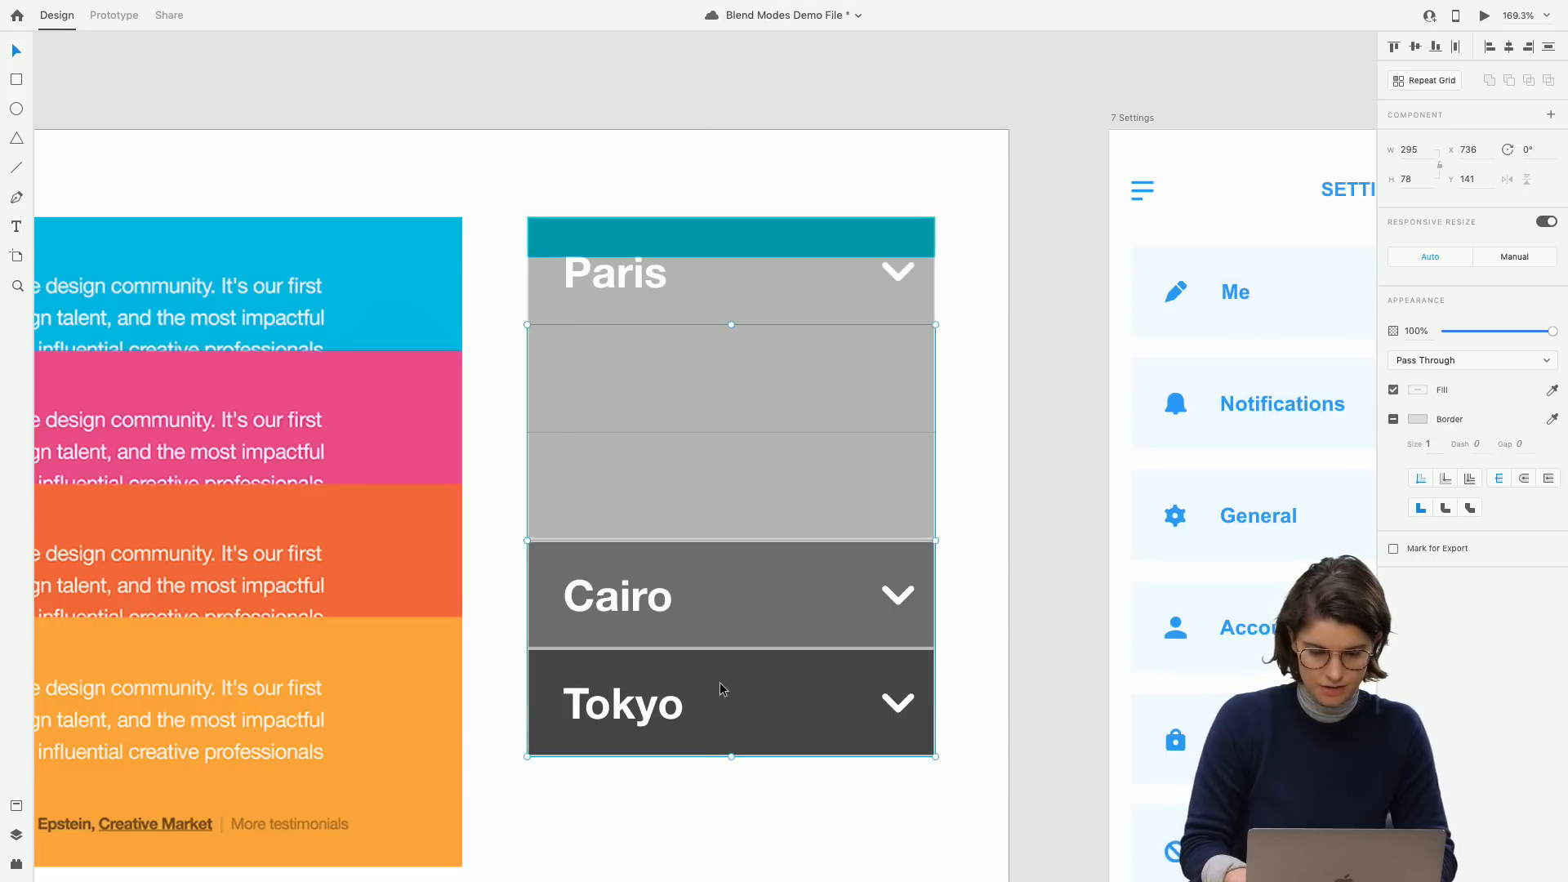
left_click(1055, 624)
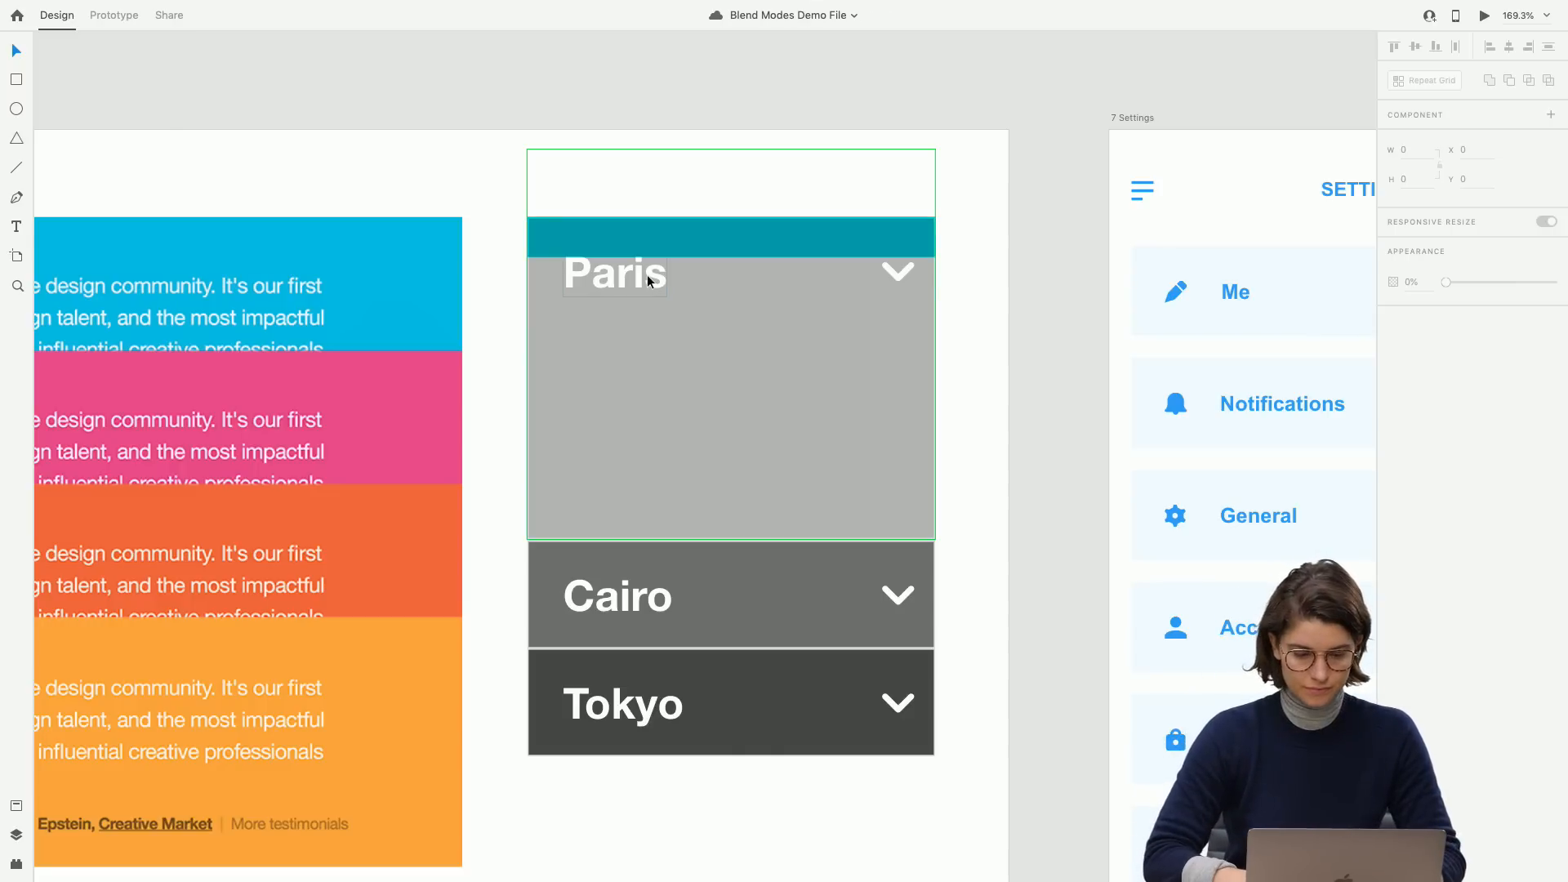
In Paris's hover state, turn the chevron to point up and add a copy of the Paris label at Y 130 reading "Restaurants".
double_click(900, 275)
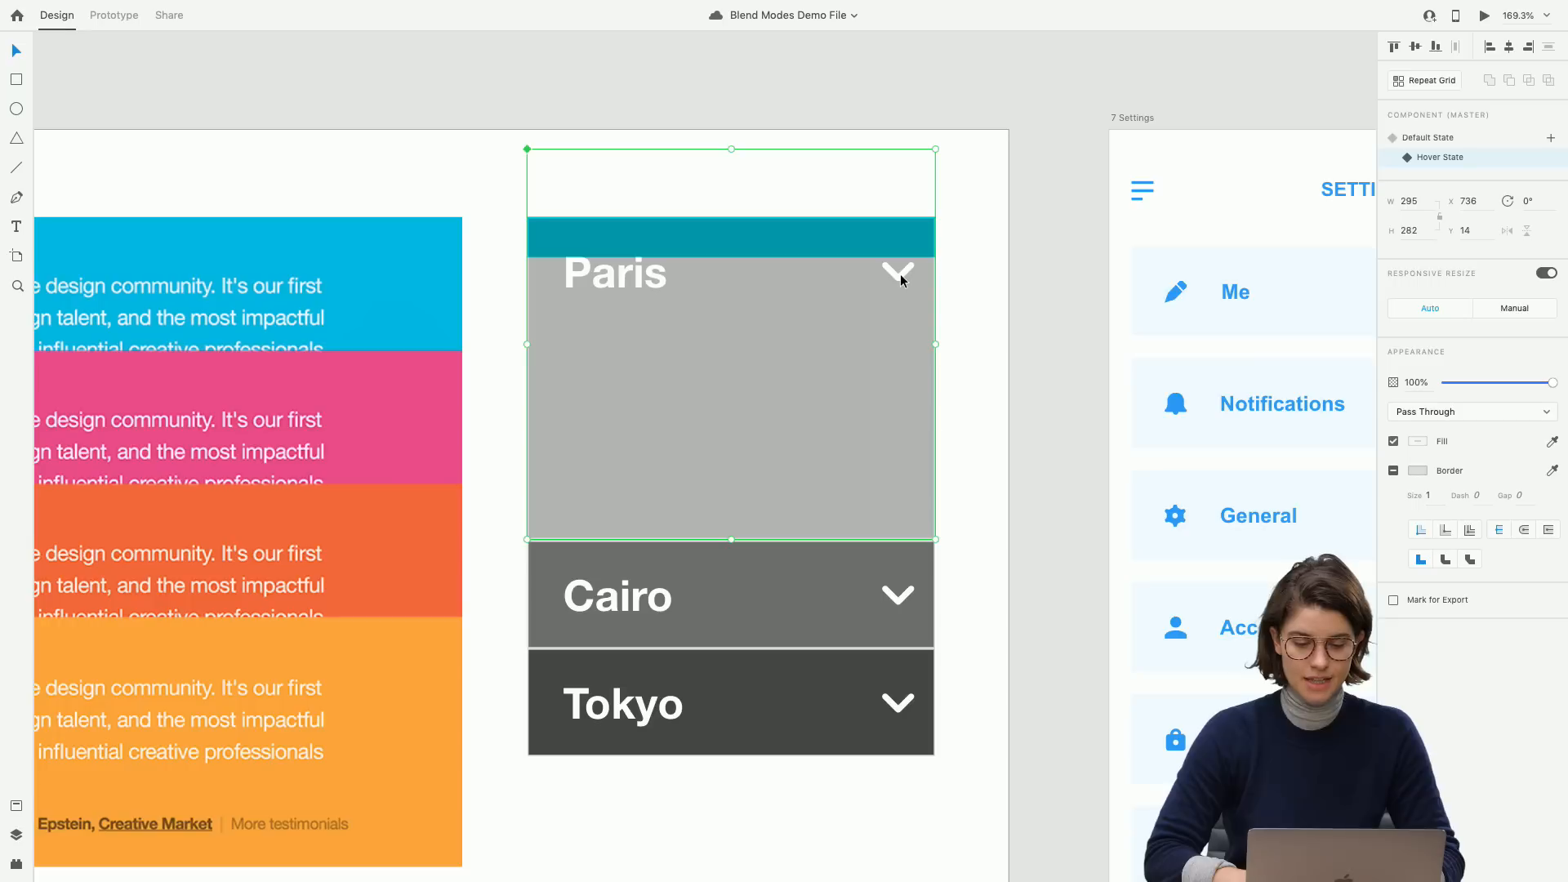
left_click_drag(918, 284, 849, 235)
left_click(634, 277)
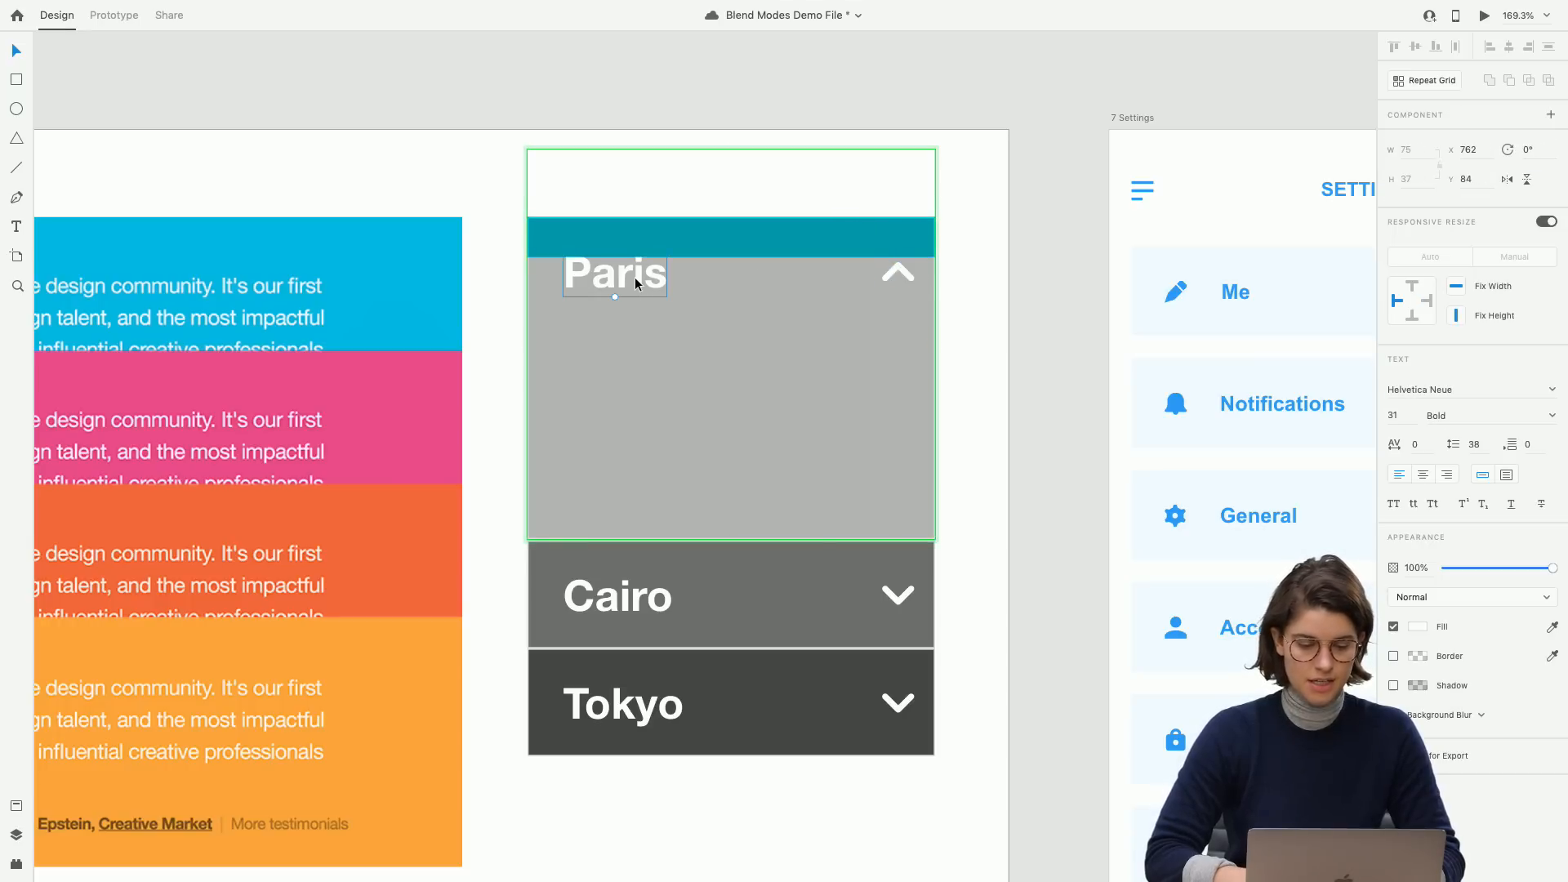
left_click_drag(635, 277, 634, 341)
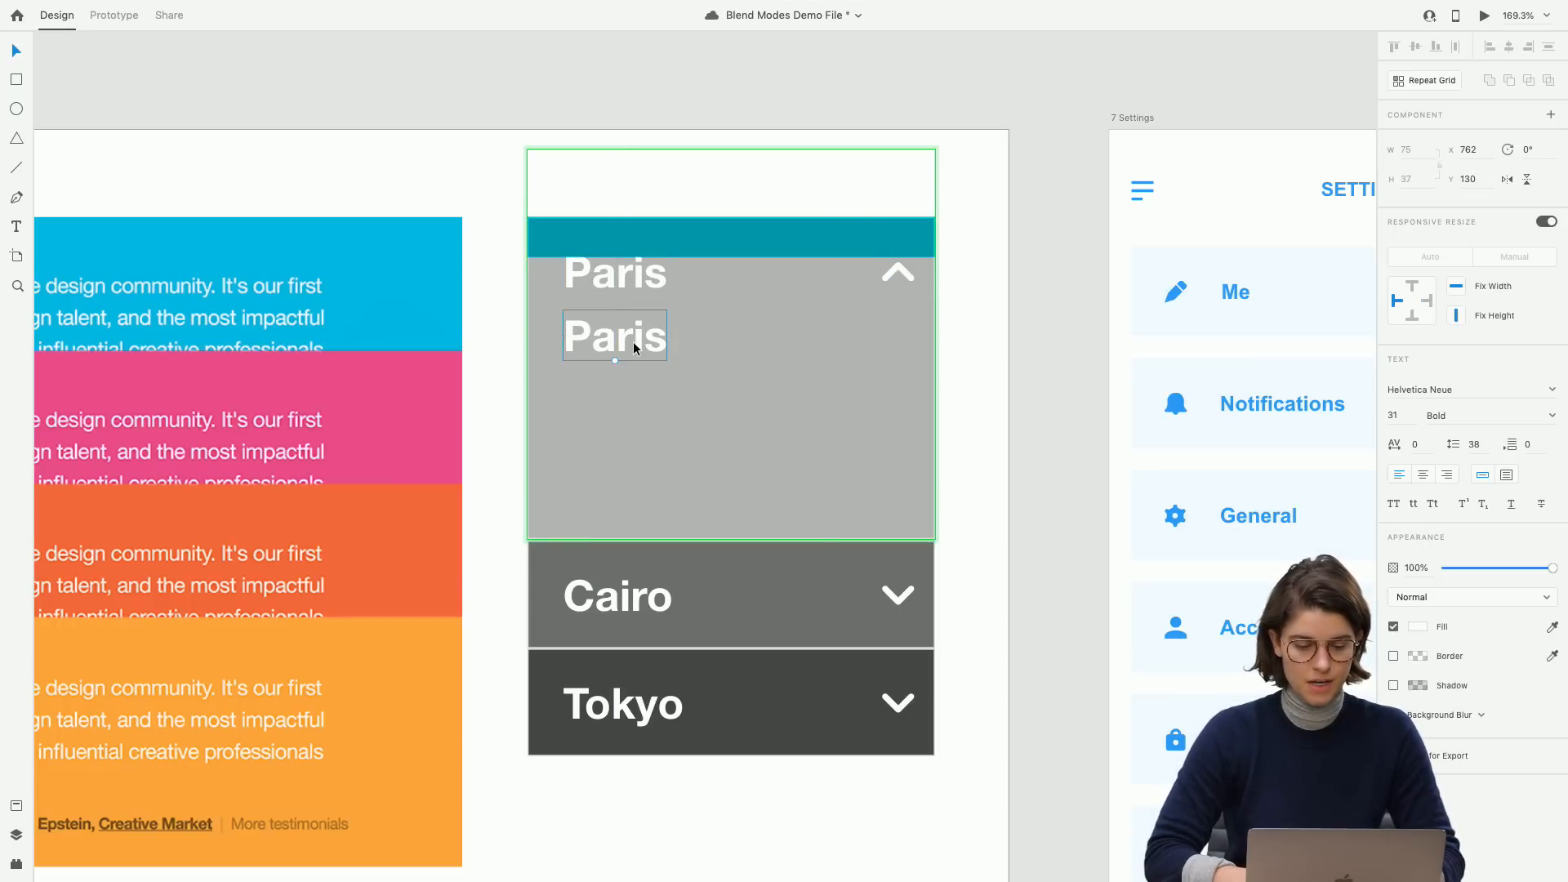
double_click(634, 343)
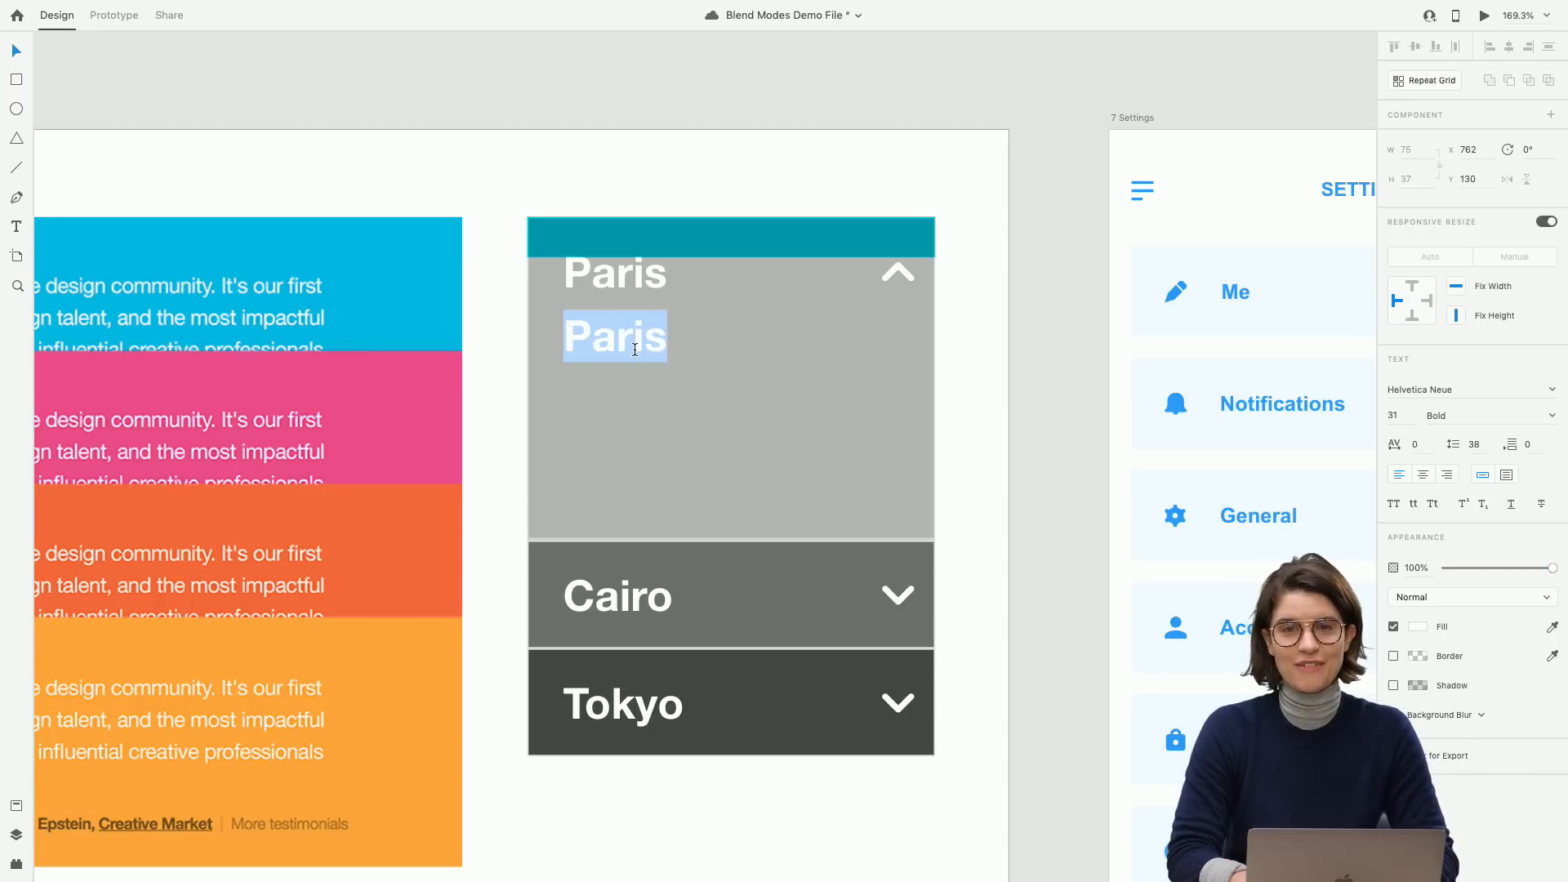
type("Restaurant")
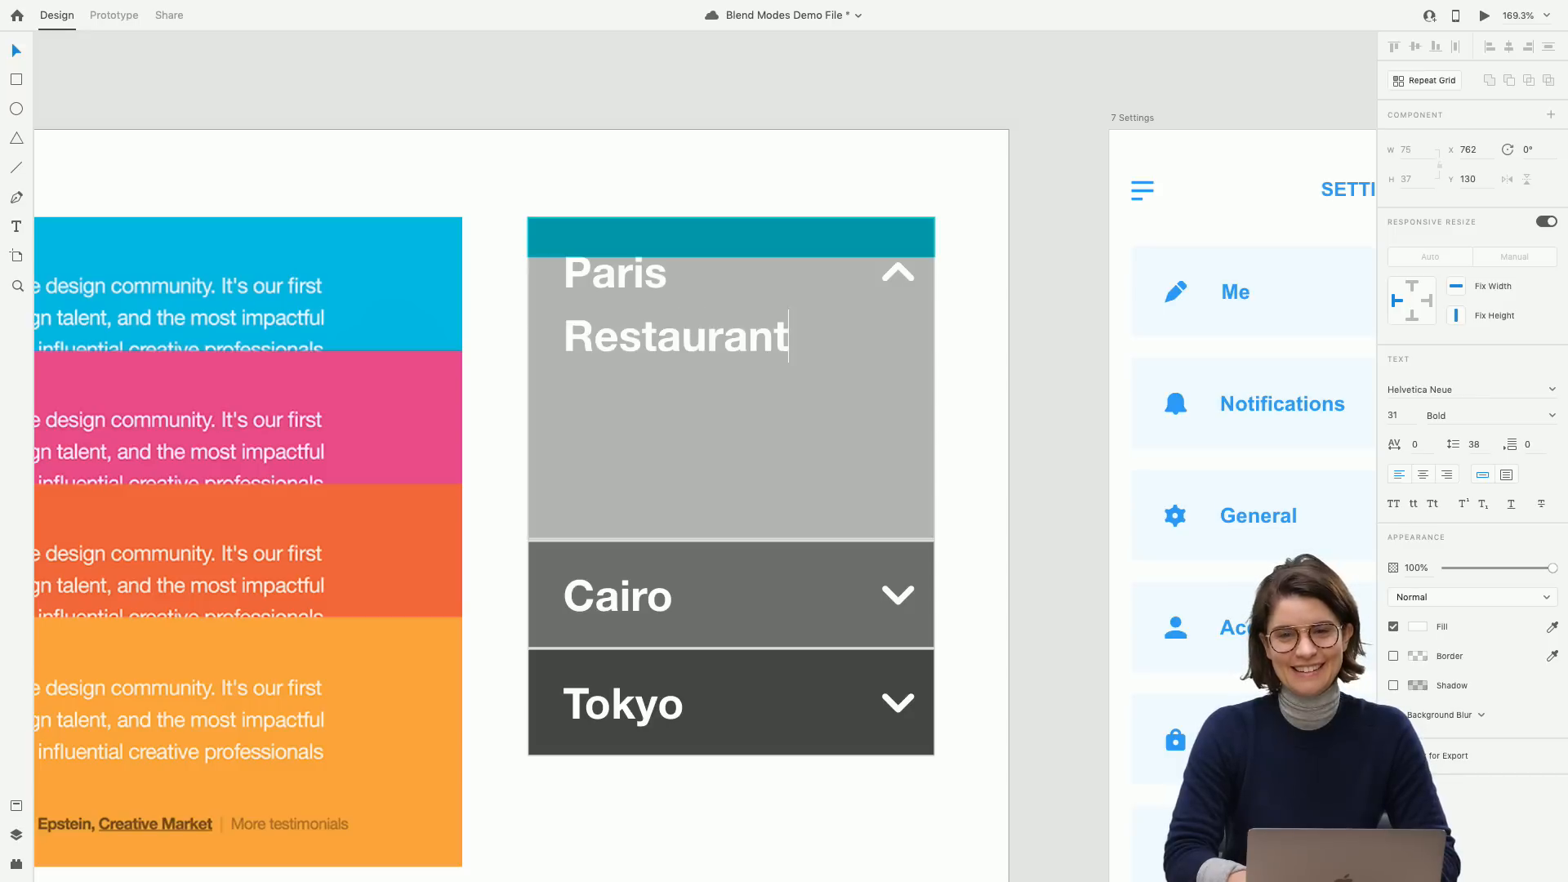
type("s")
key("Escape")
Repeat the Restaurants label vertically as a three-row Repeat Grid inside Paris's gray box.
left_click_drag(644, 353, 645, 436)
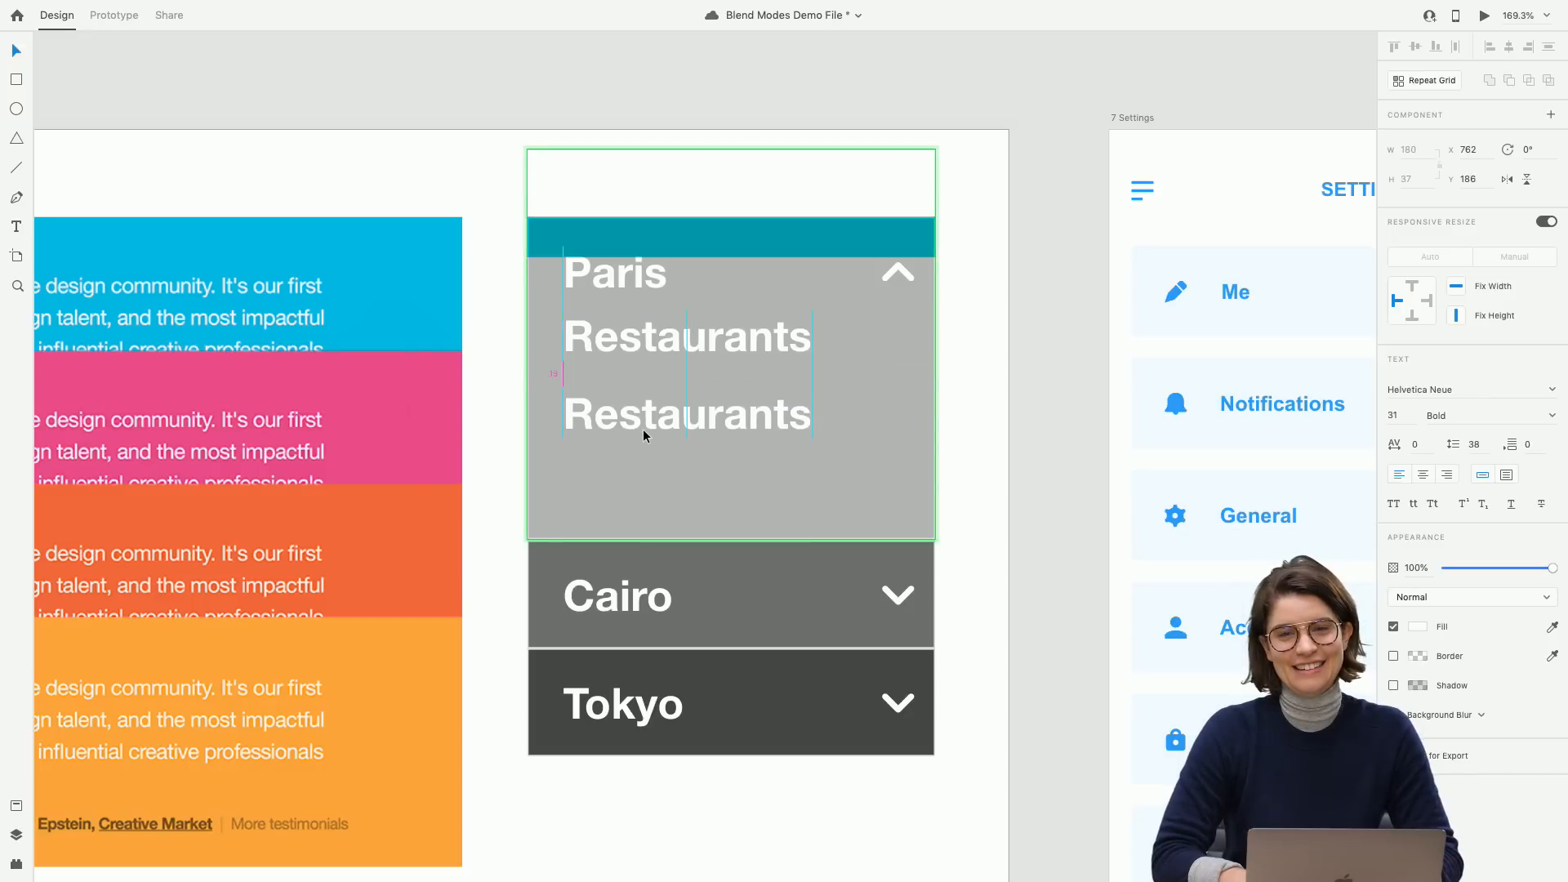
key("super+z")
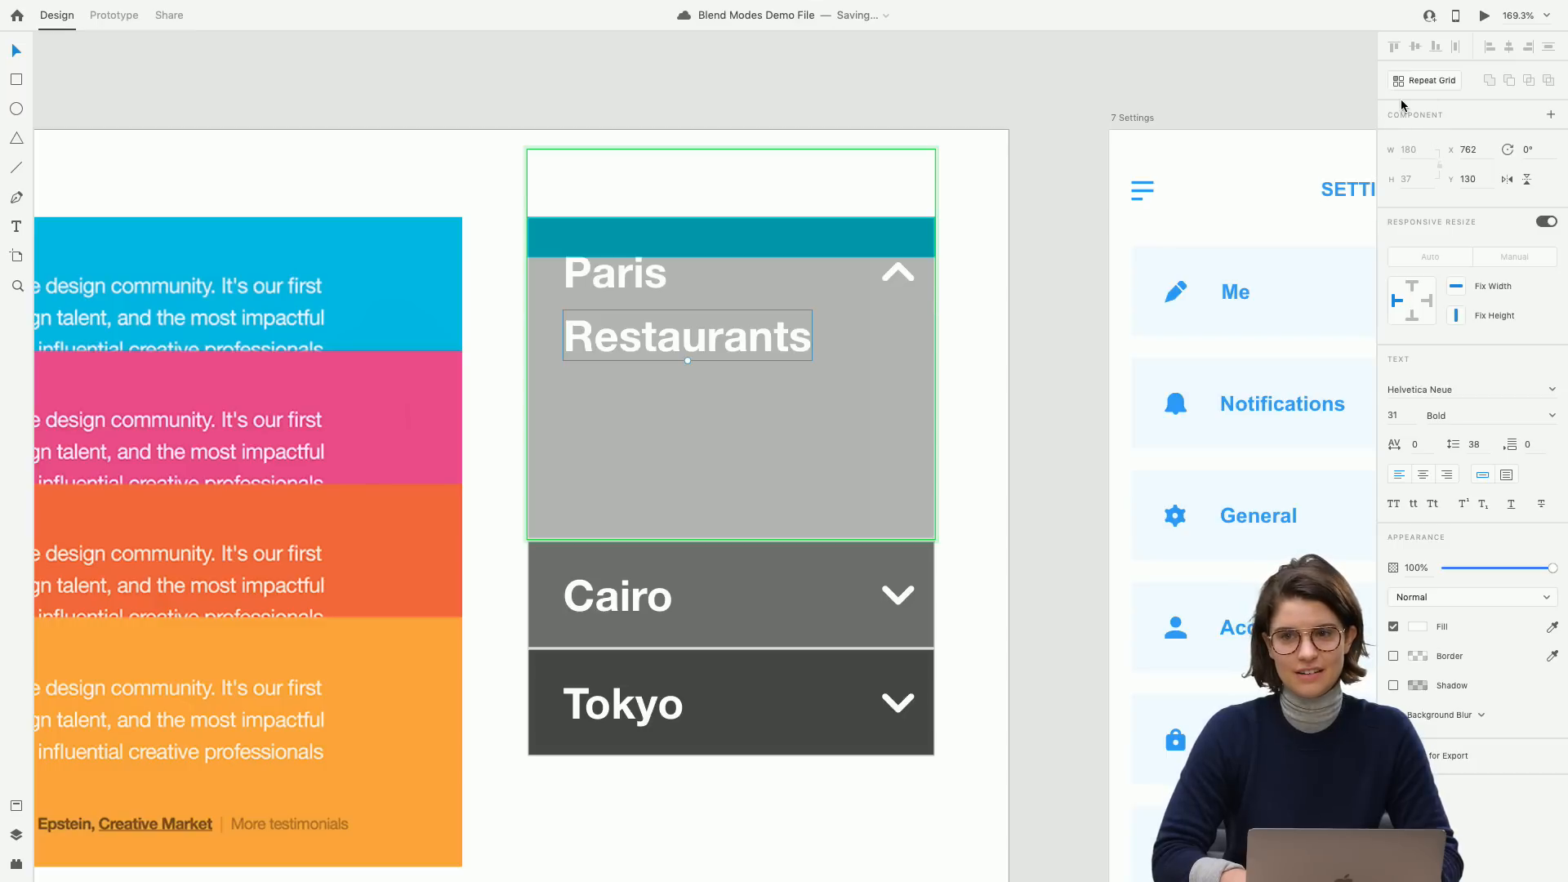
left_click(1421, 82)
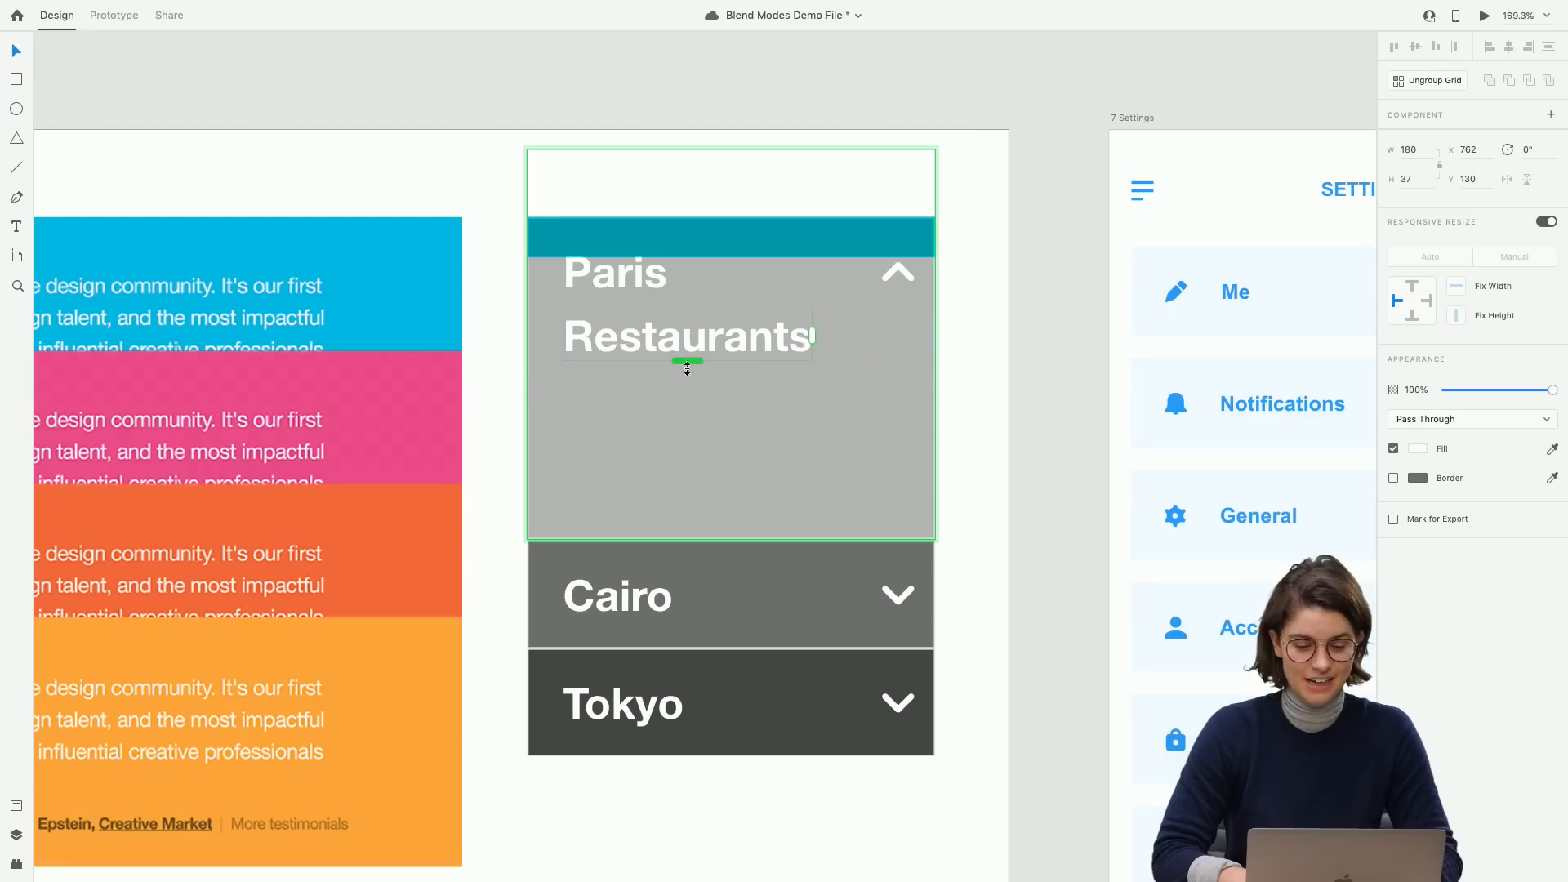
left_click_drag(687, 369, 704, 521)
Change the second repeated label to "Public Transit" and the third to "Hotels".
double_click(701, 414)
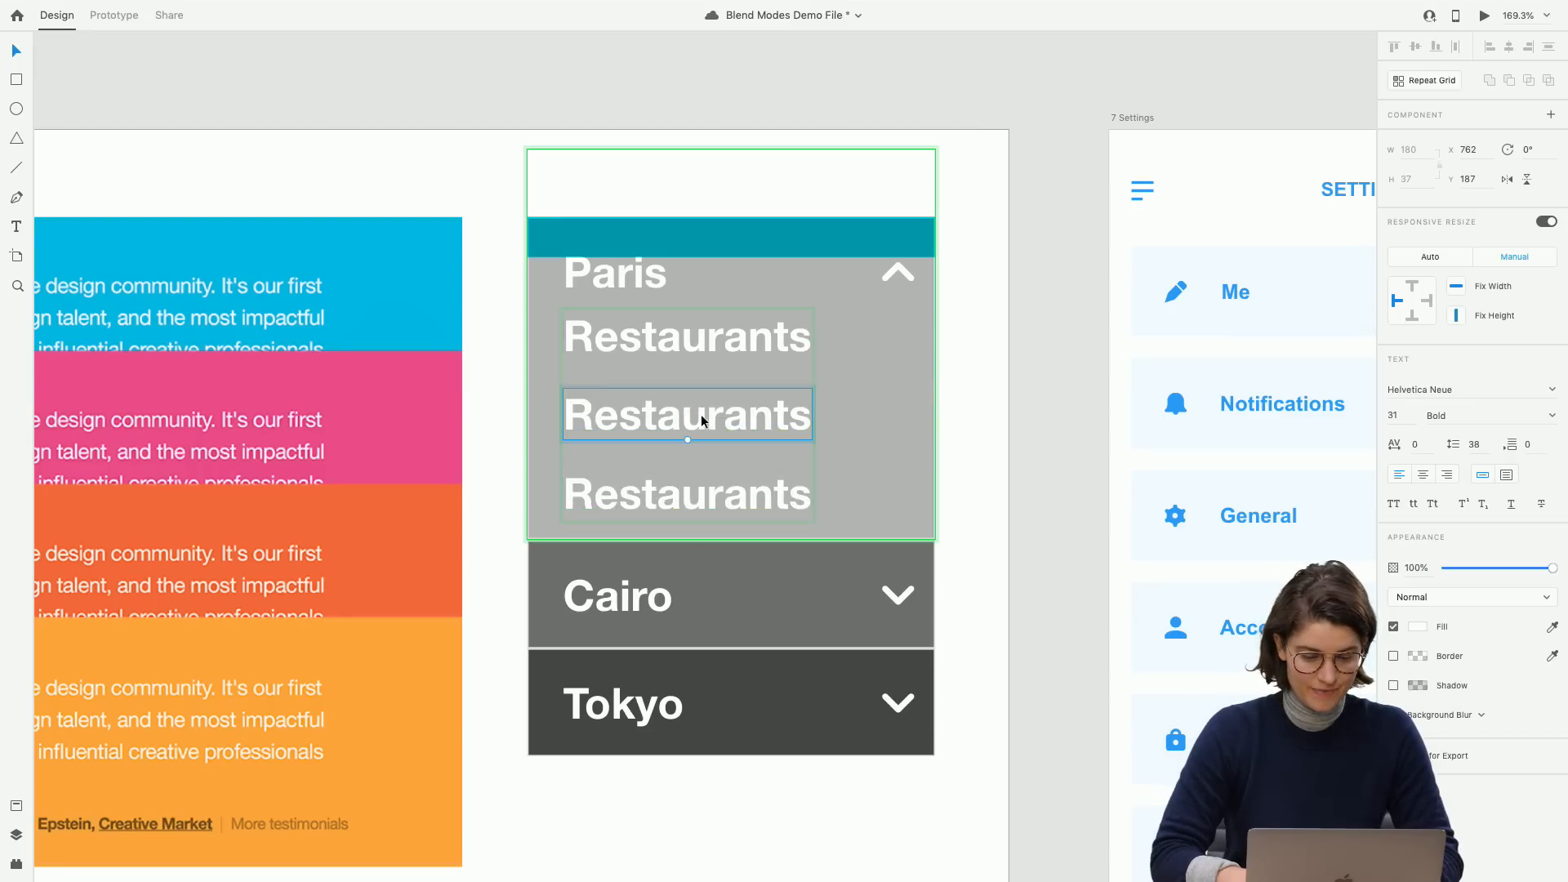
double_click(700, 414)
type("Public Transit")
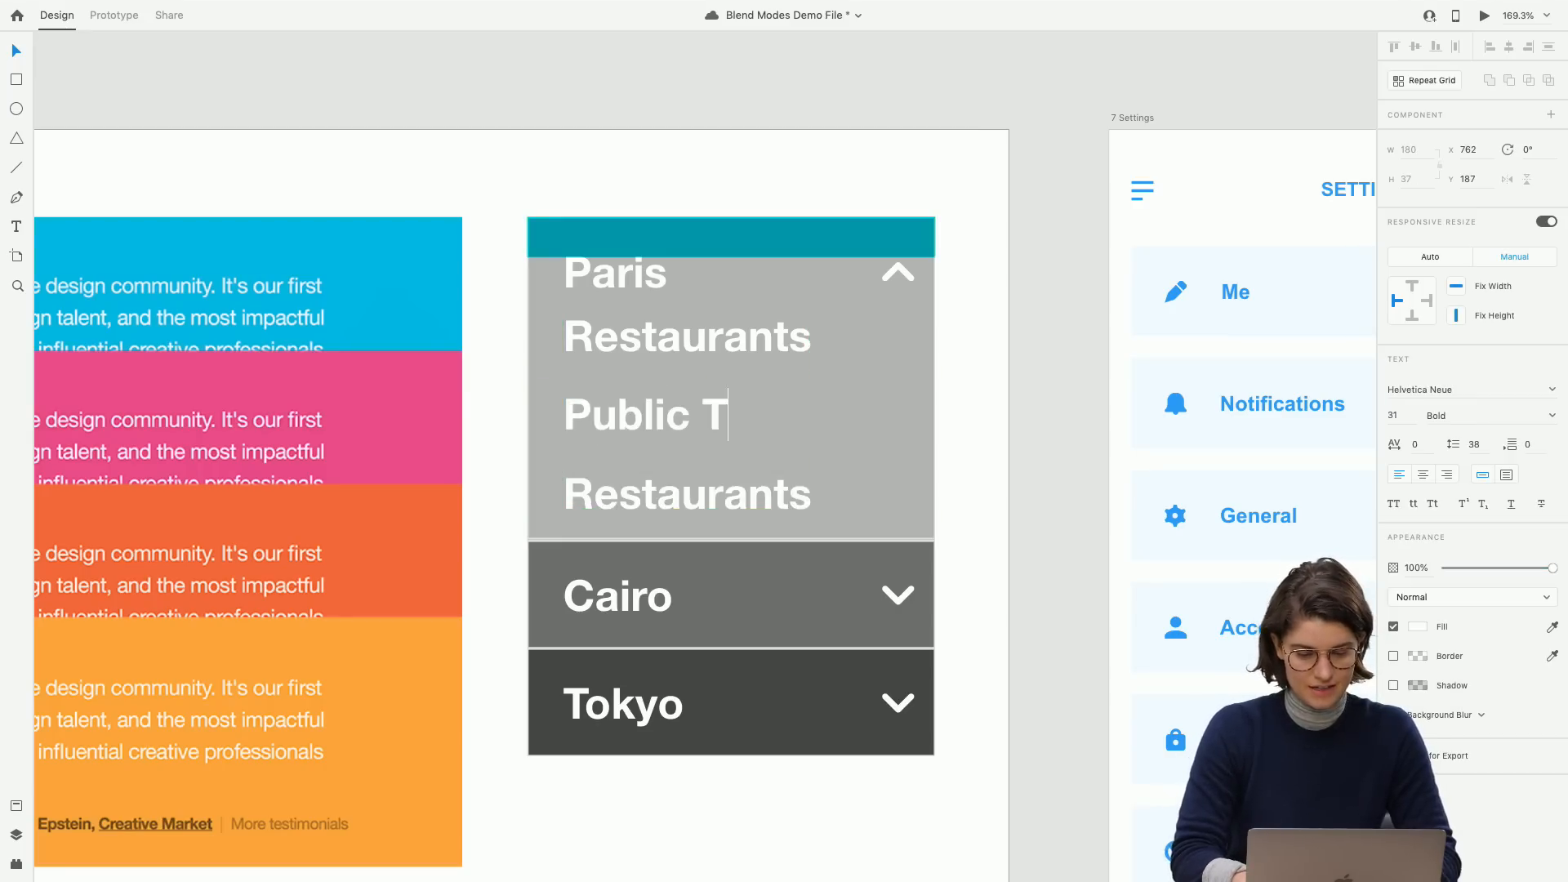
left_click(675, 501)
double_click(673, 500)
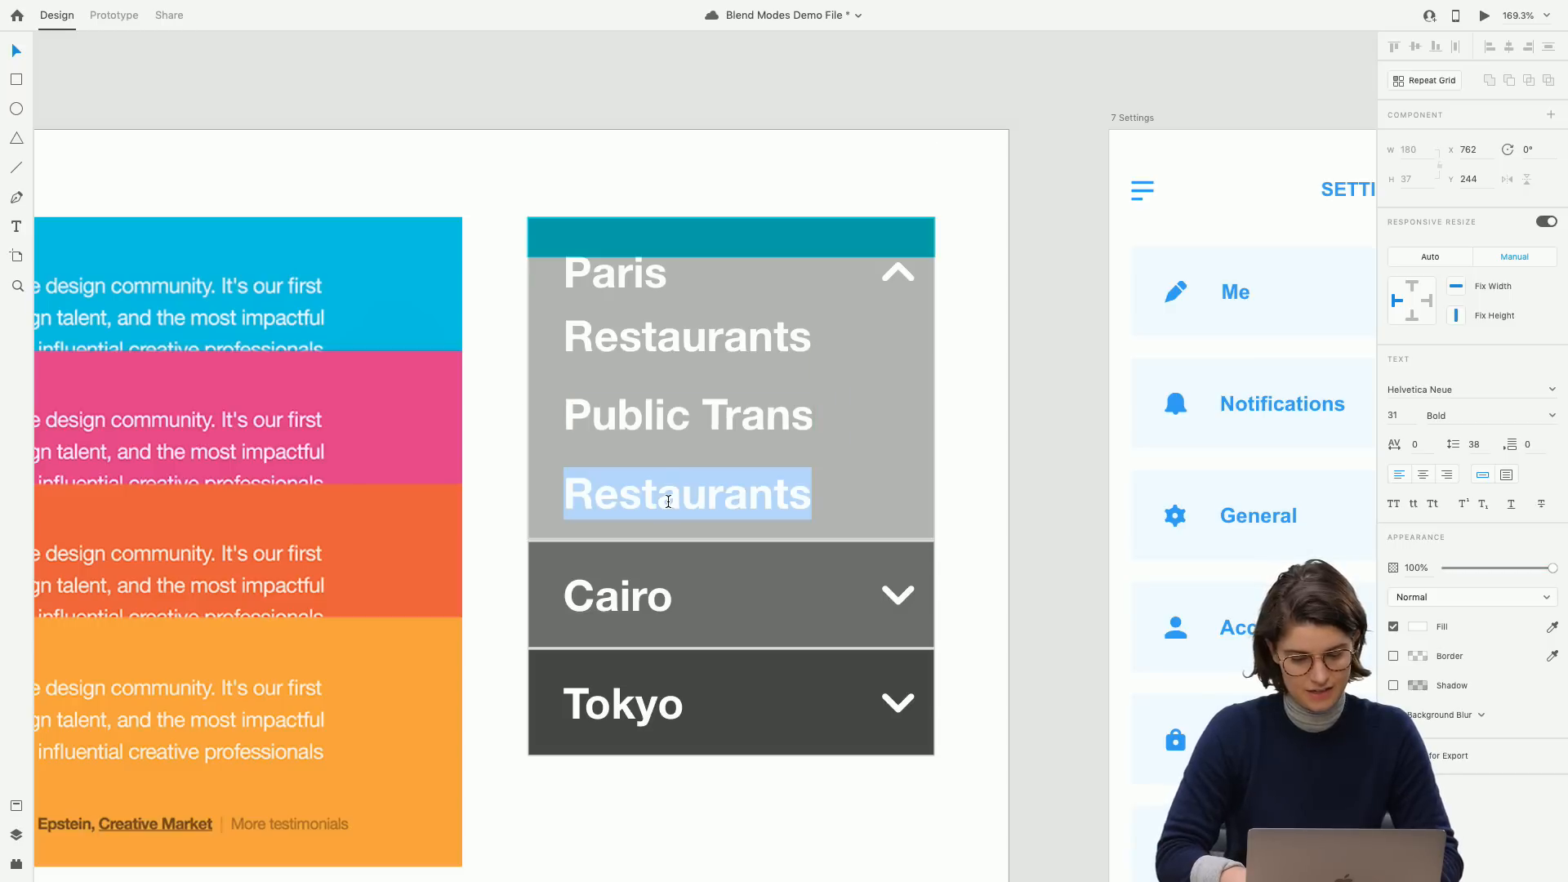
type("Hotels")
left_click(833, 340)
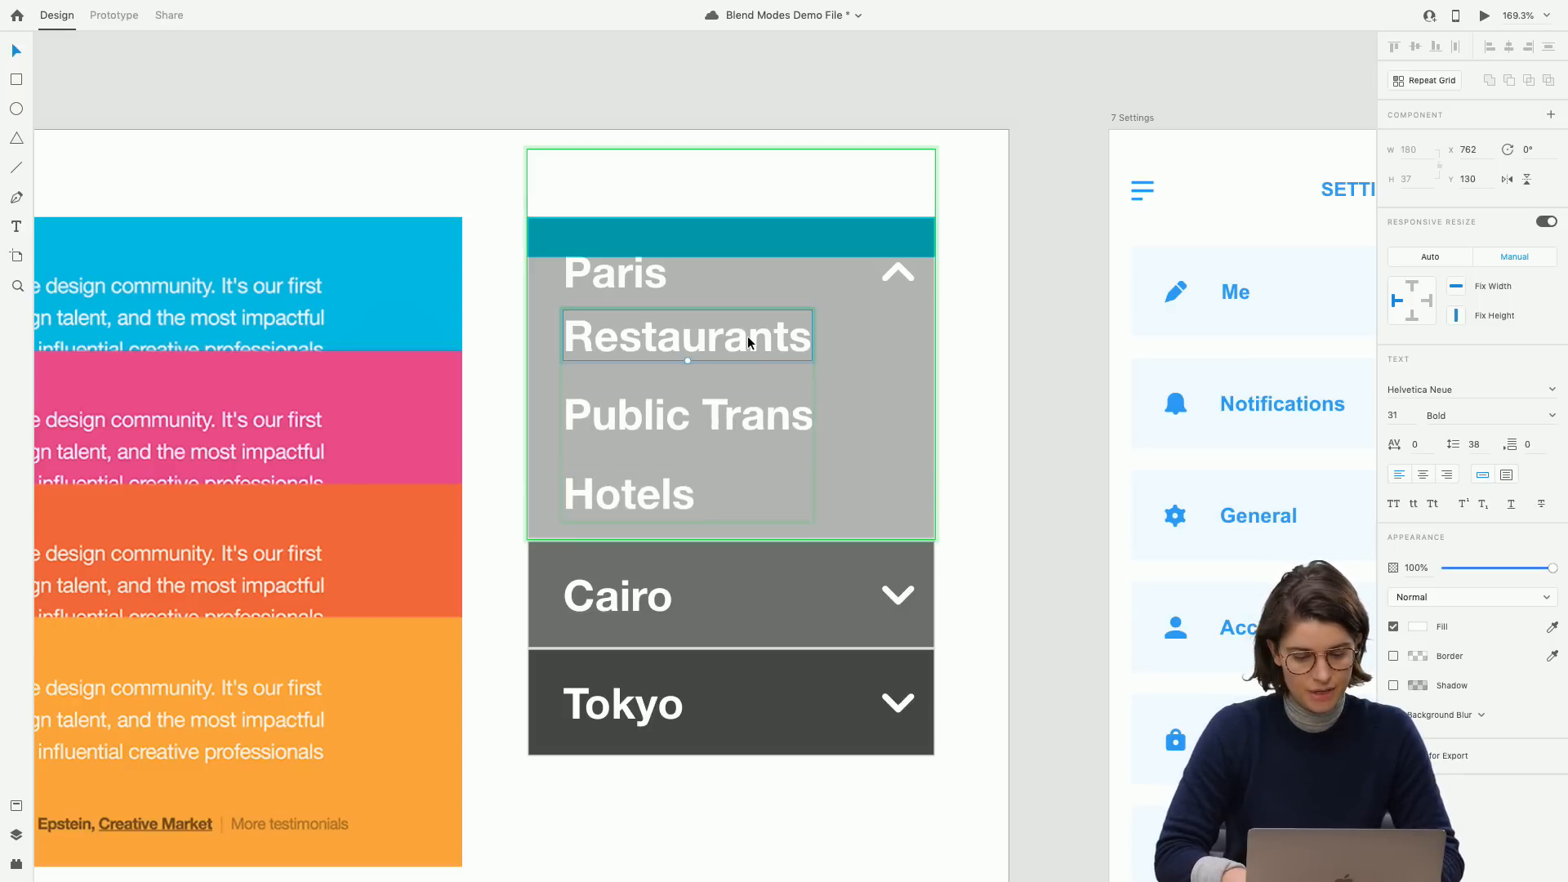
Reduce the font size of the repeated labels to 22.
double_click(609, 352)
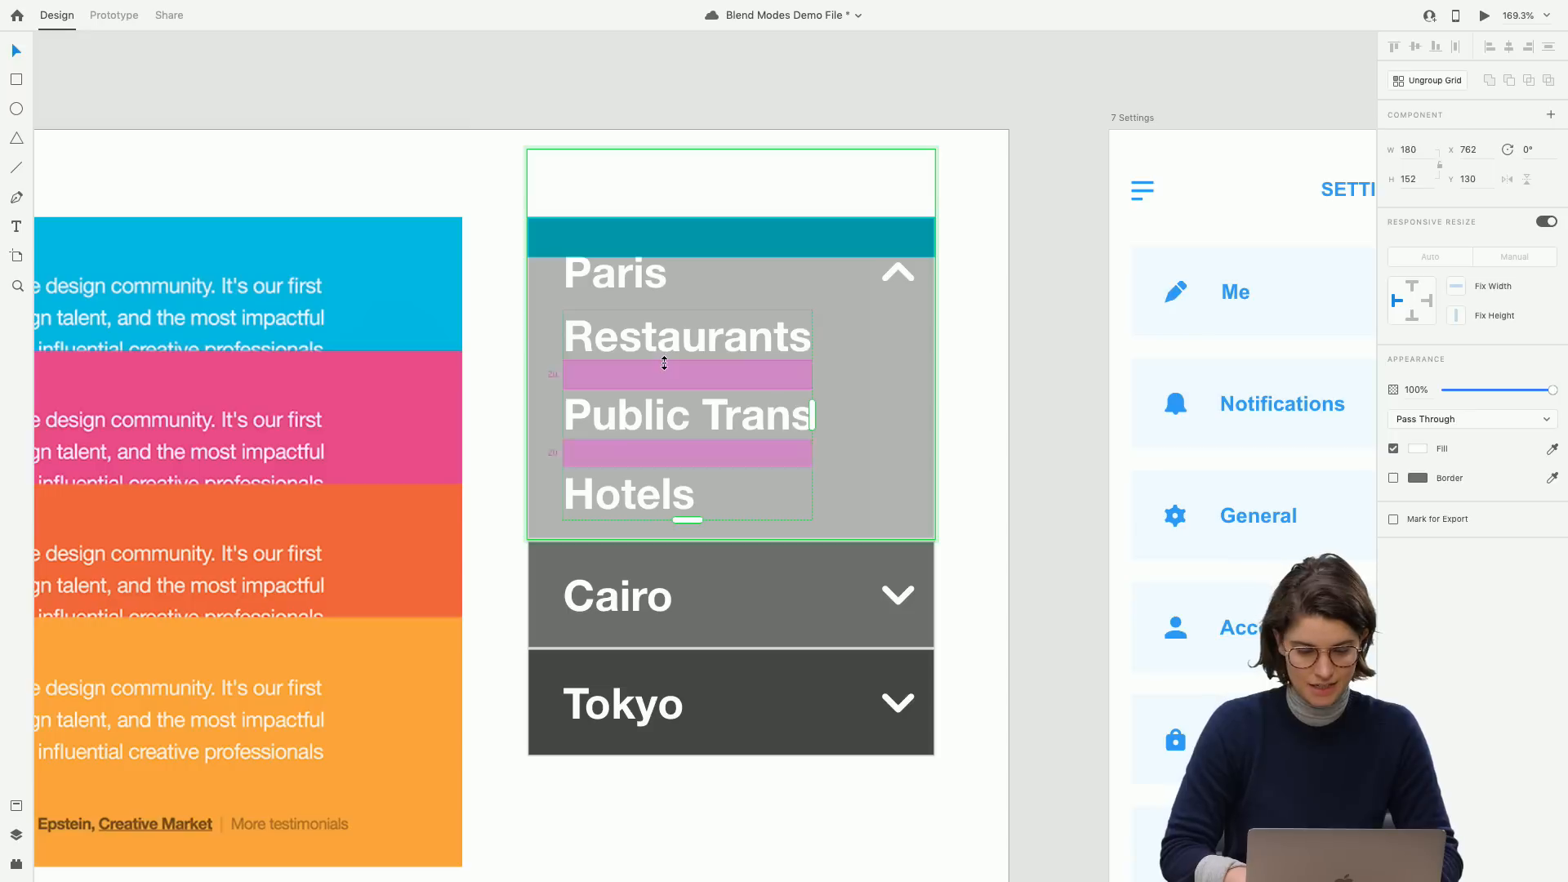
double_click(665, 335)
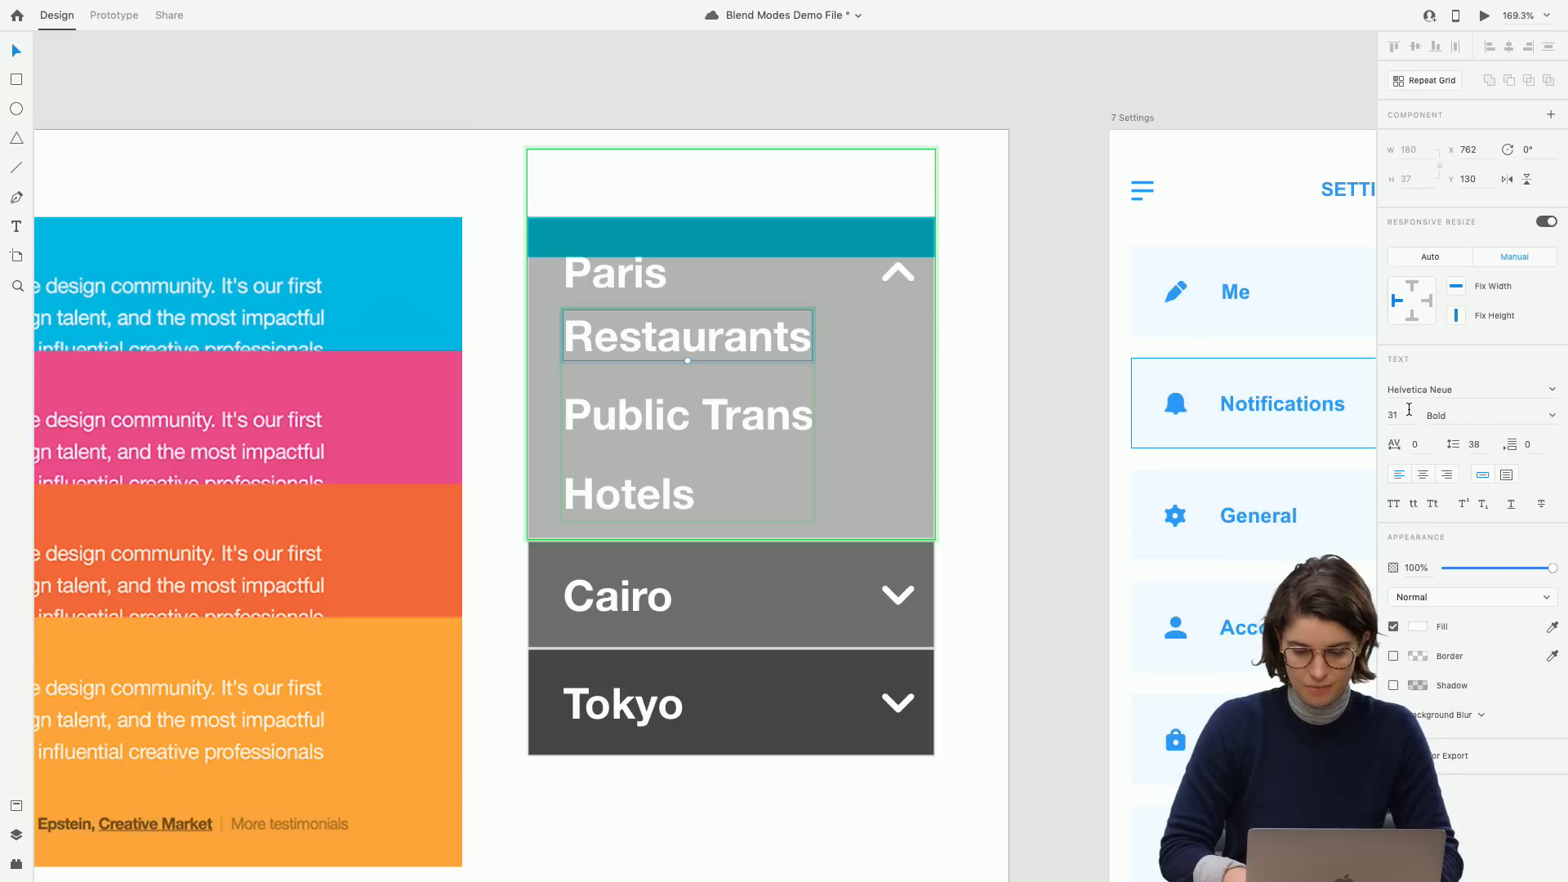
key("Down")
key("Down")
key("Down")
key("Down")
key("Down")
key("Down")
key("Down")
key("Down")
key("Down")
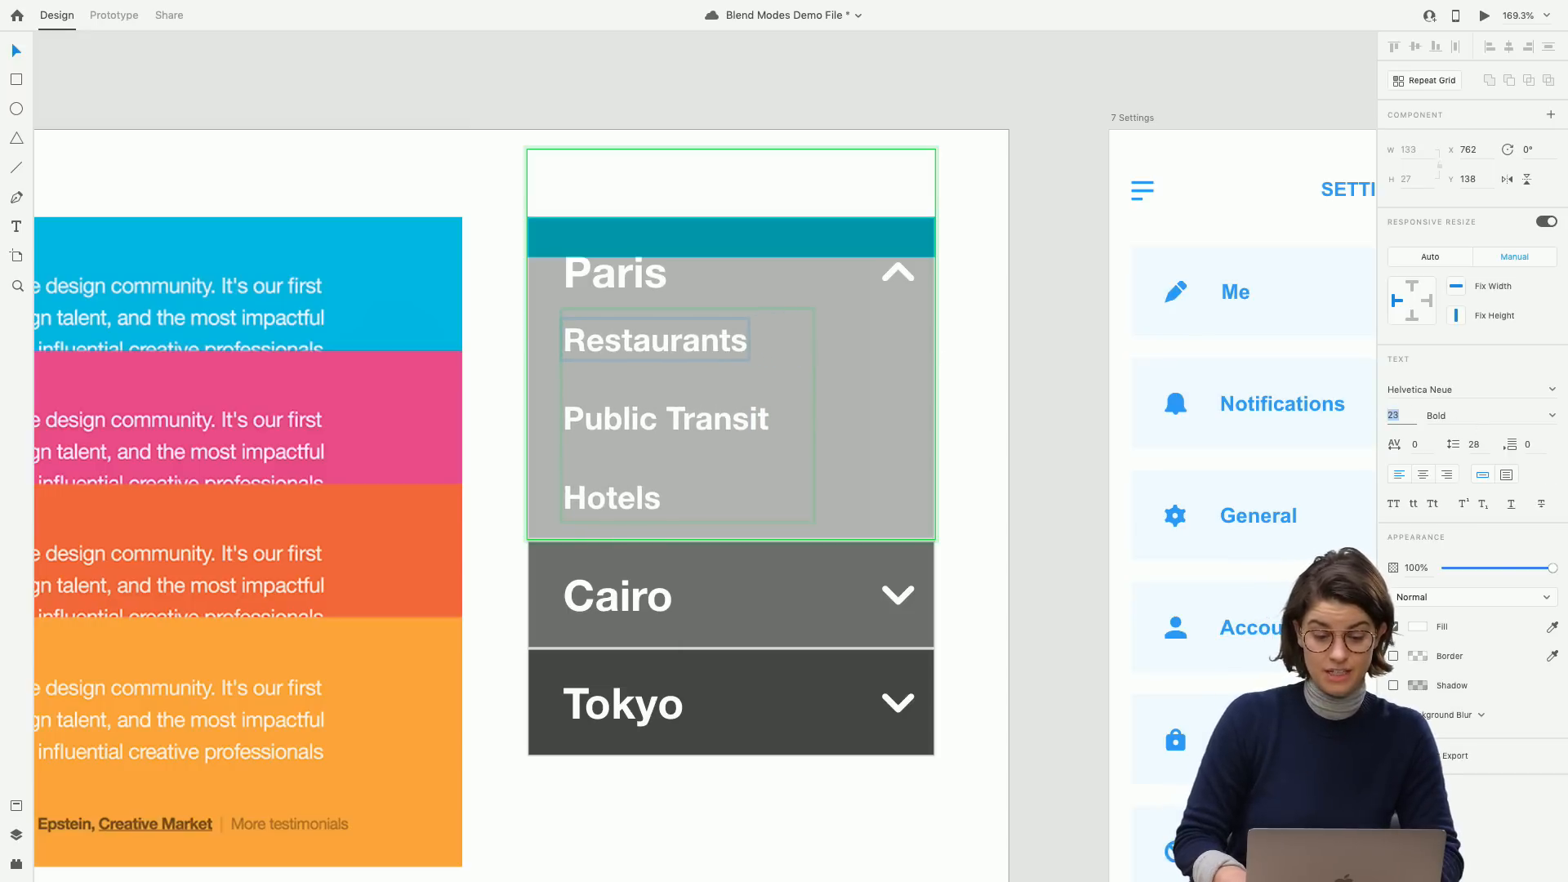
left_click(472, 412)
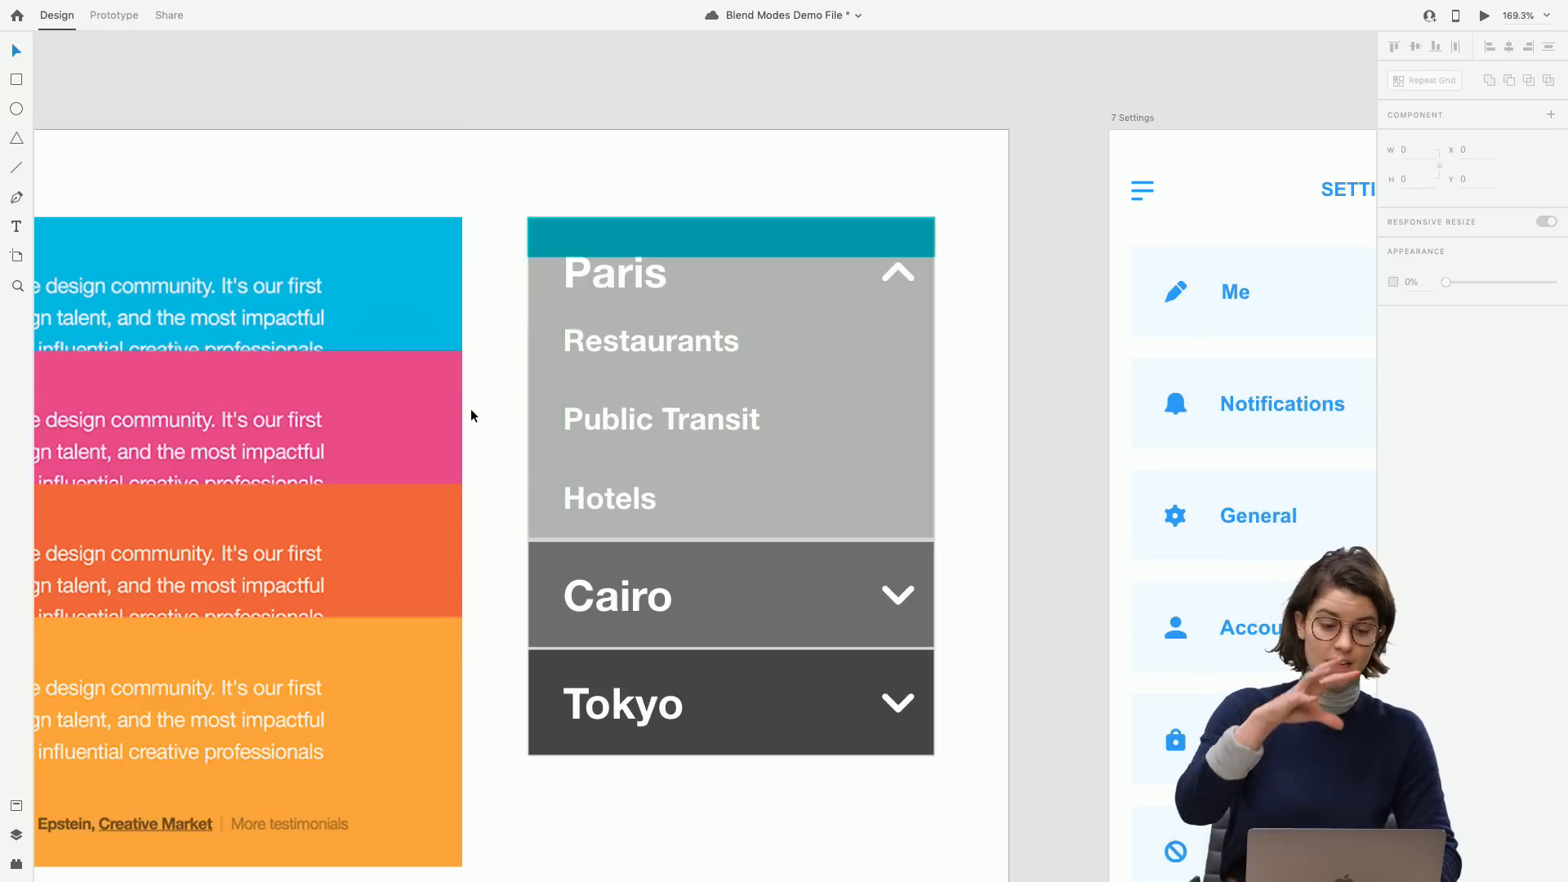
left_click(688, 341)
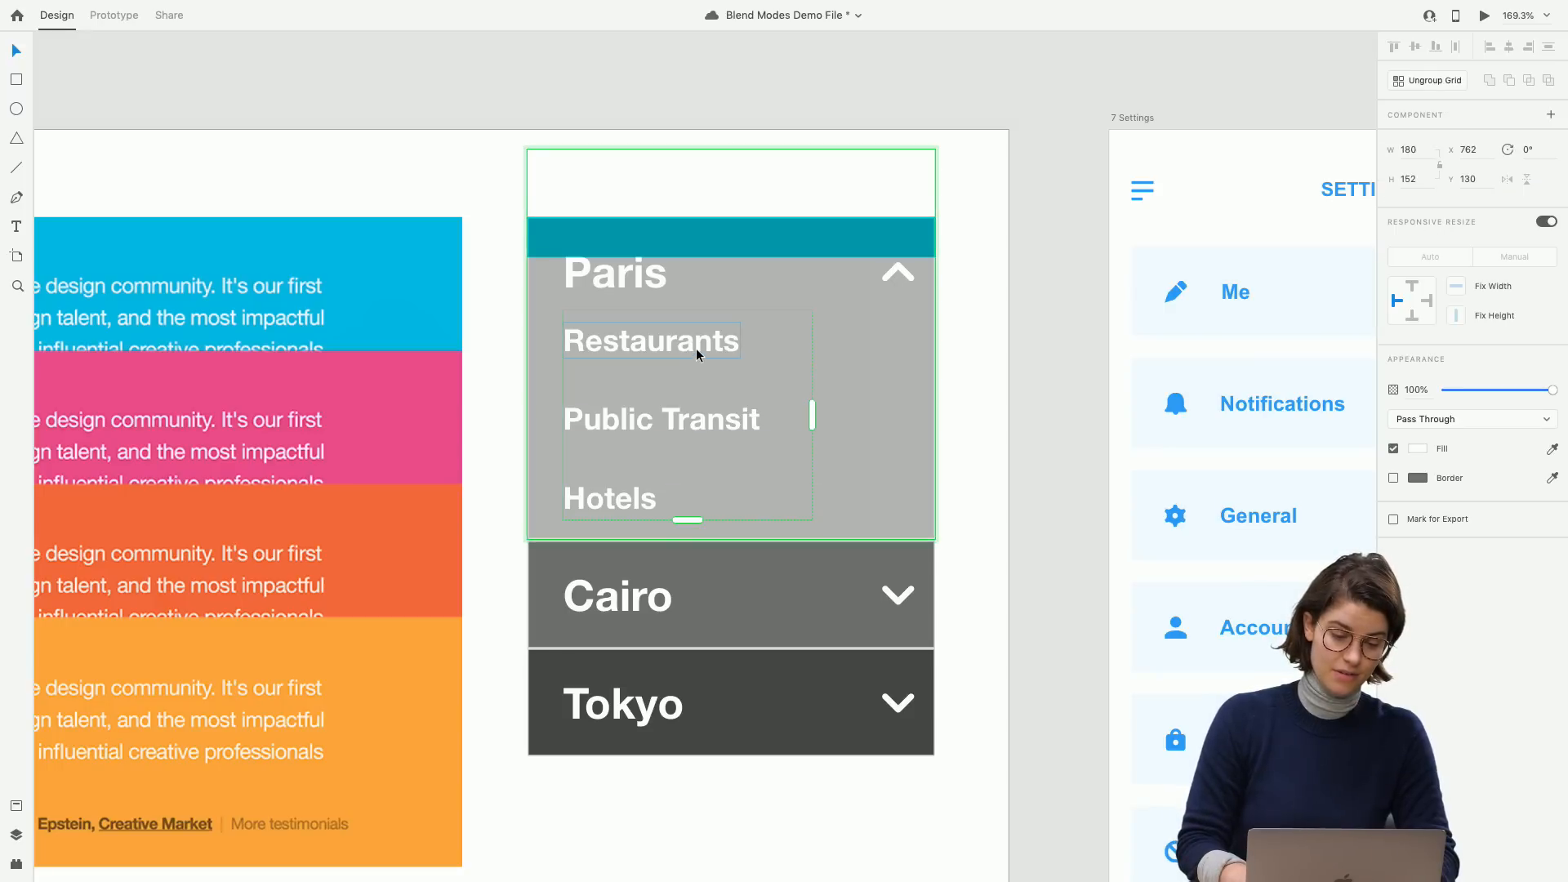
left_click(477, 394)
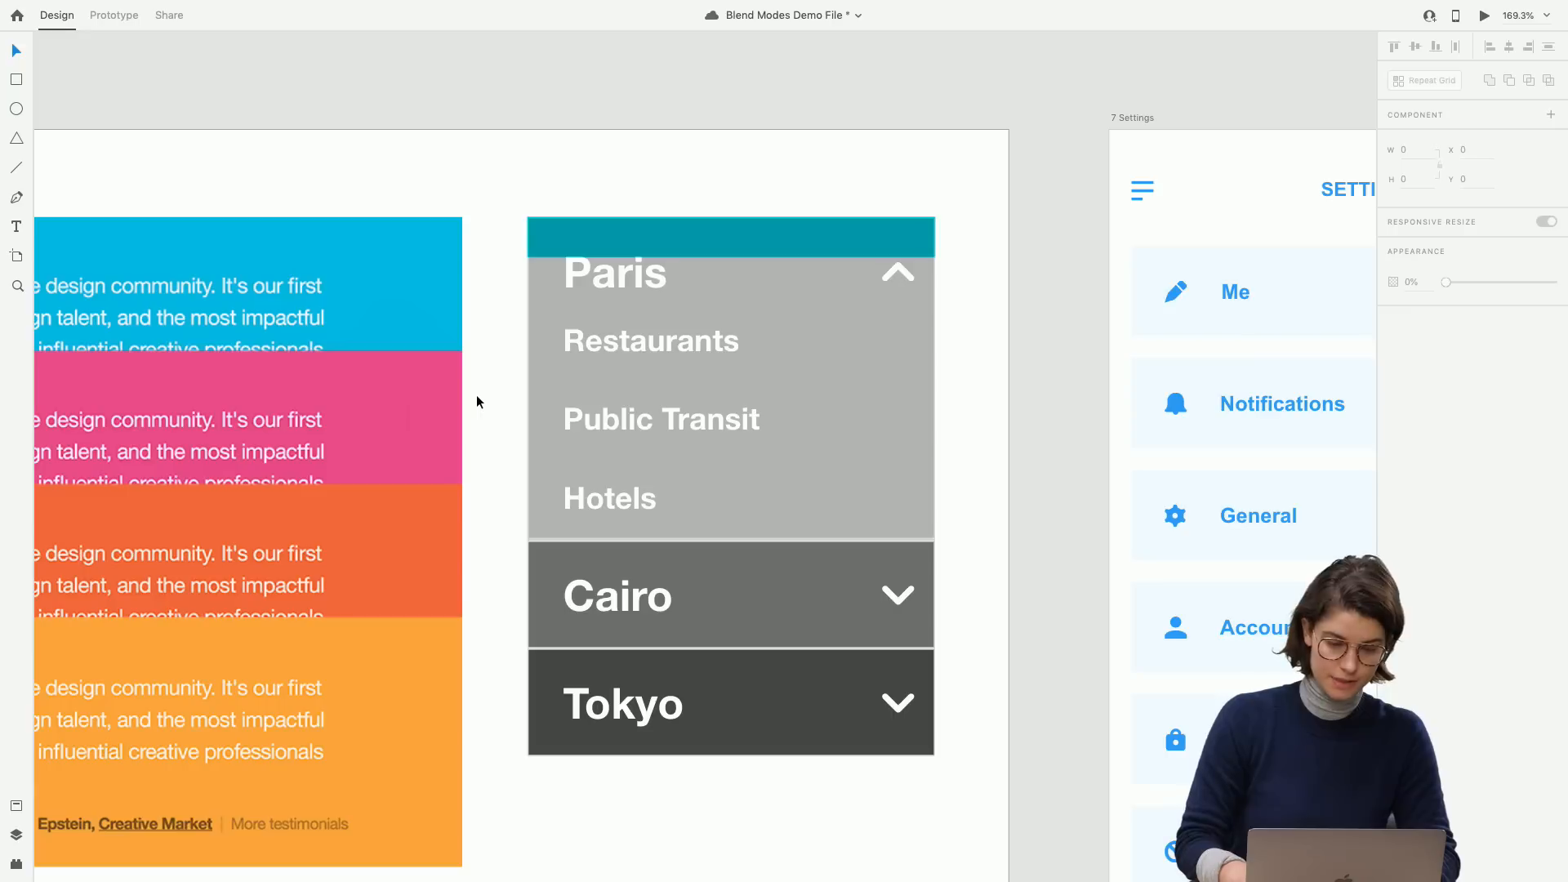
Resize the blue Color Burn overlay to a height of 233 at Y 63 so it covers the whole expanded Paris box.
left_click(867, 331)
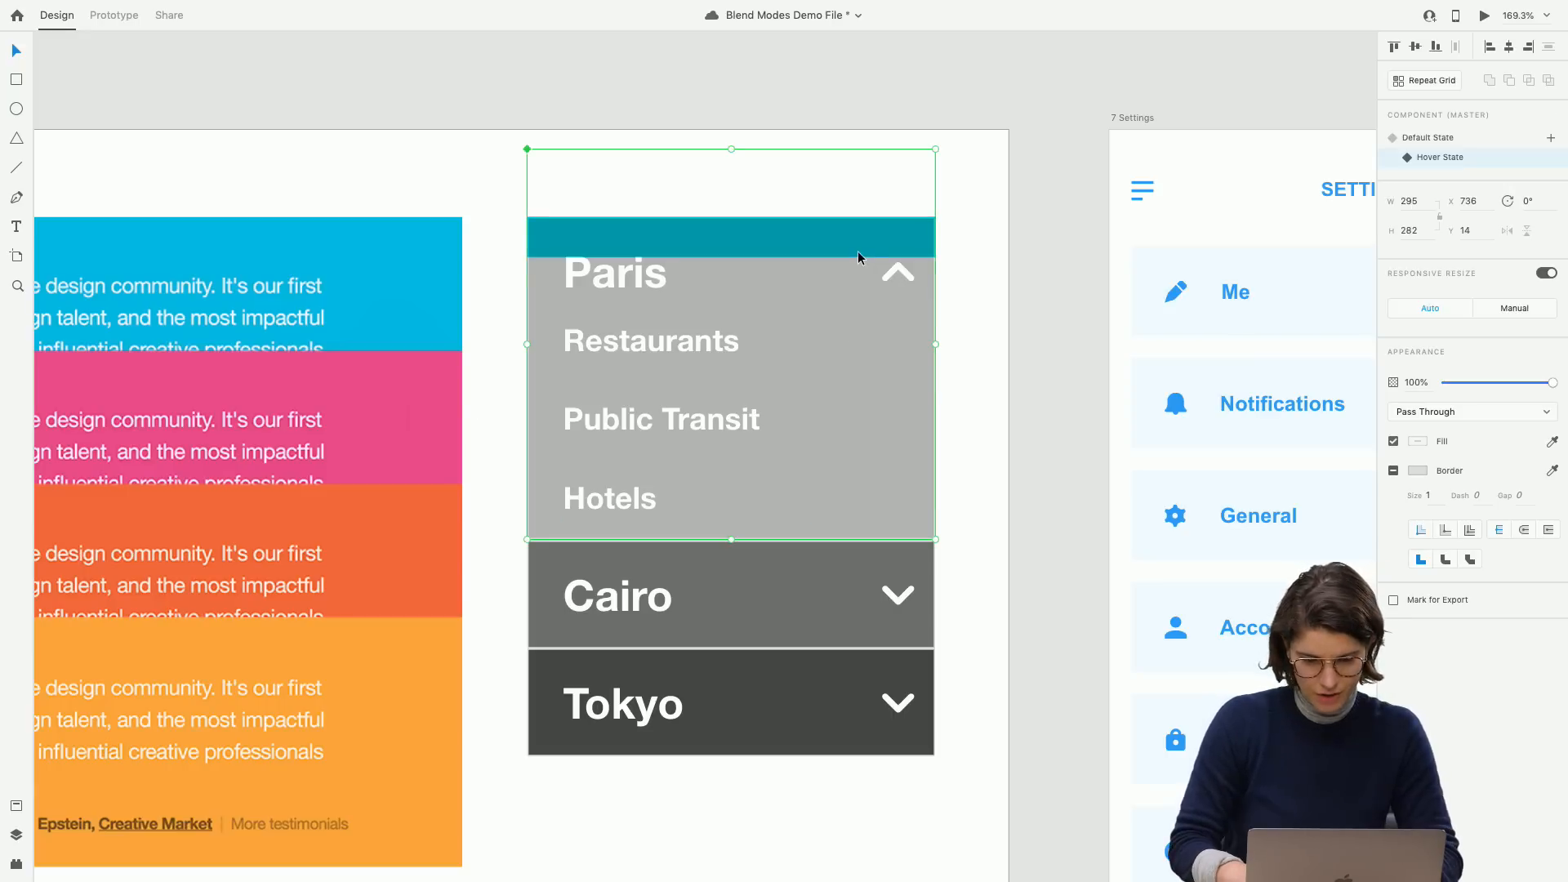
double_click(824, 247)
left_click_drag(791, 248, 718, 538)
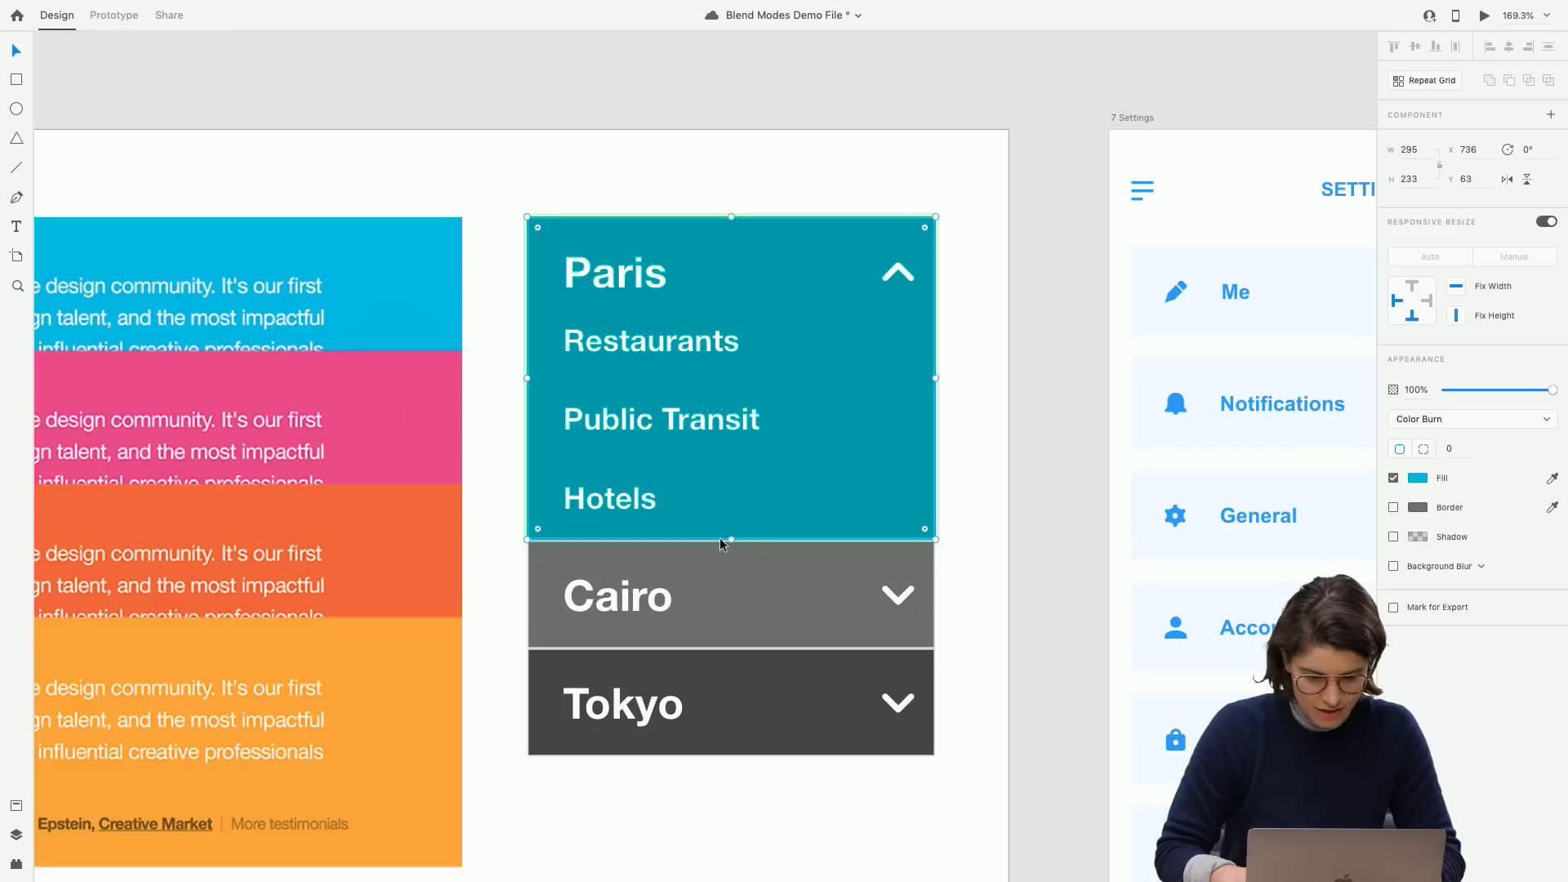
Draw a white (#FFFFFF) horizontal divider 242 wide between Restaurants and Public Transit, and copy it between Public Transit and Hotels.
double_click(686, 342)
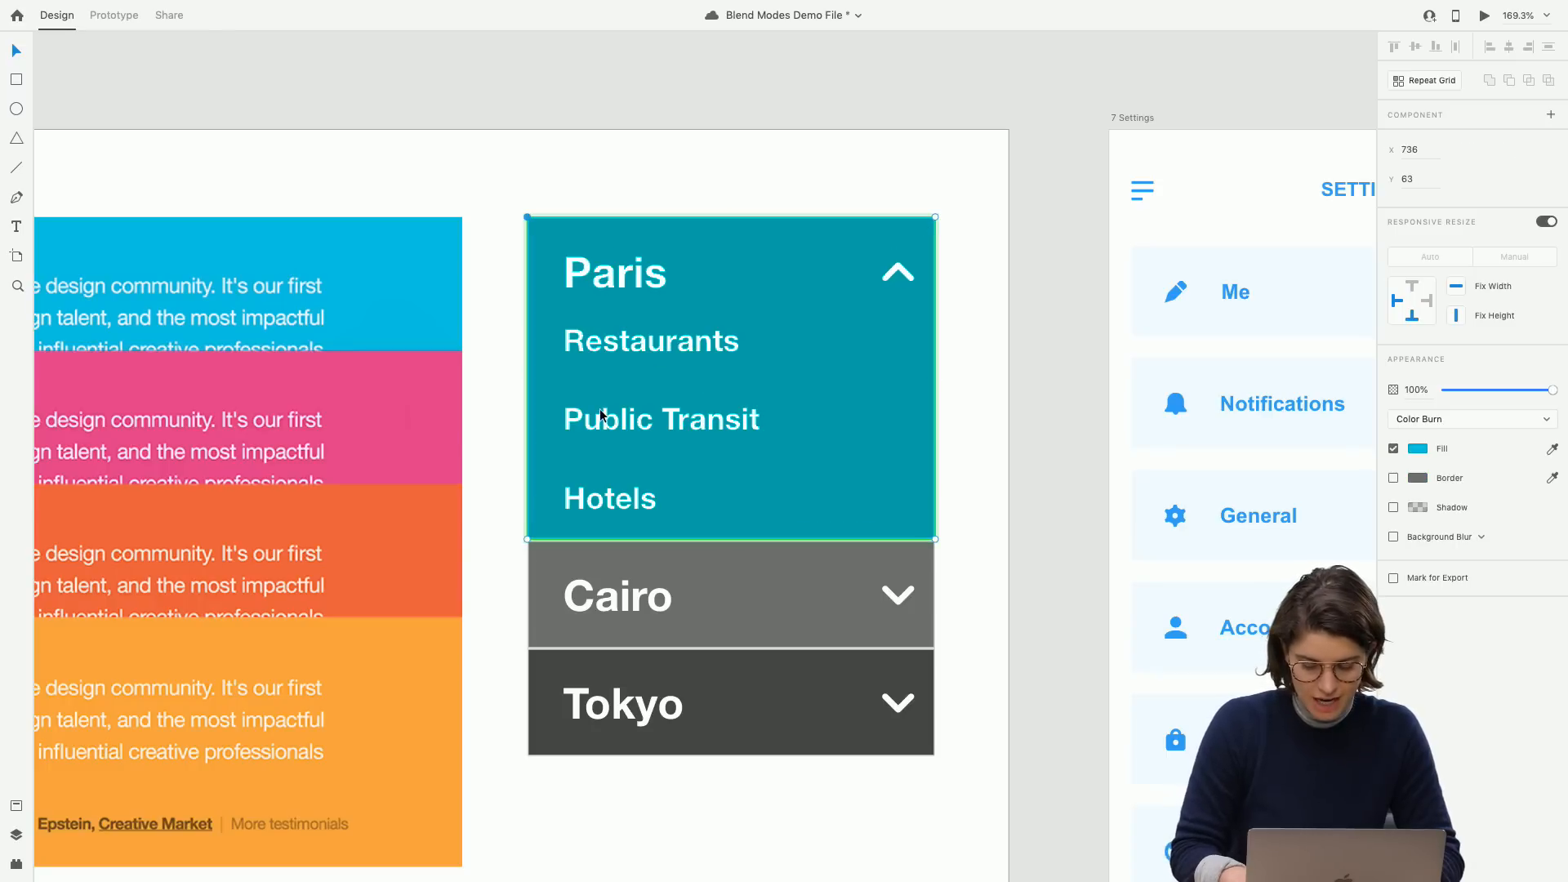
key("l")
left_click_drag(563, 378, 899, 395)
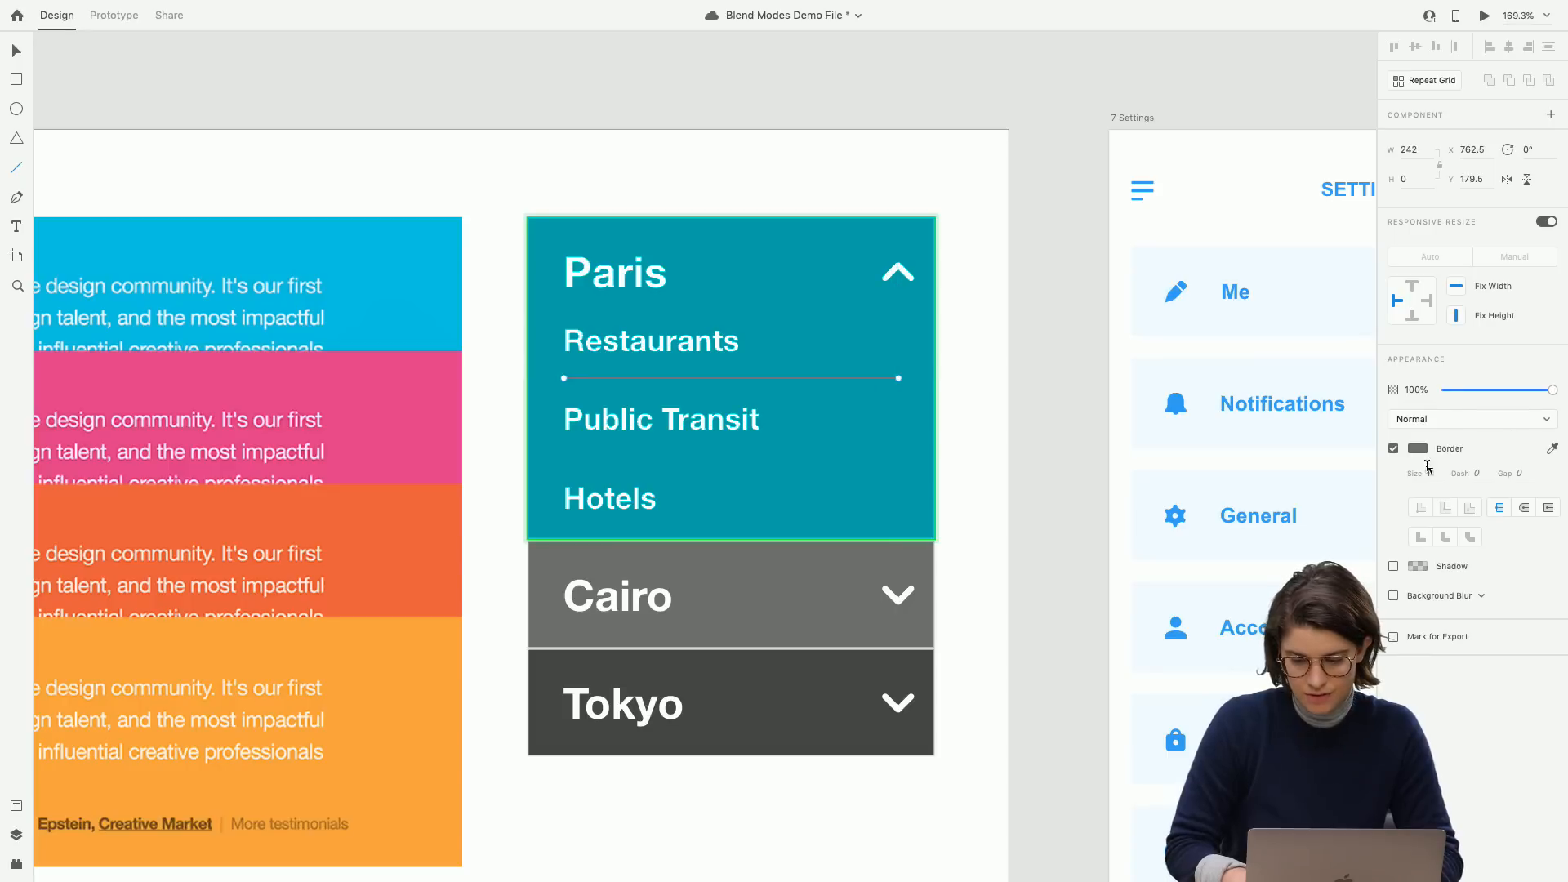
left_click(1418, 449)
left_click_drag(1274, 408, 1207, 356)
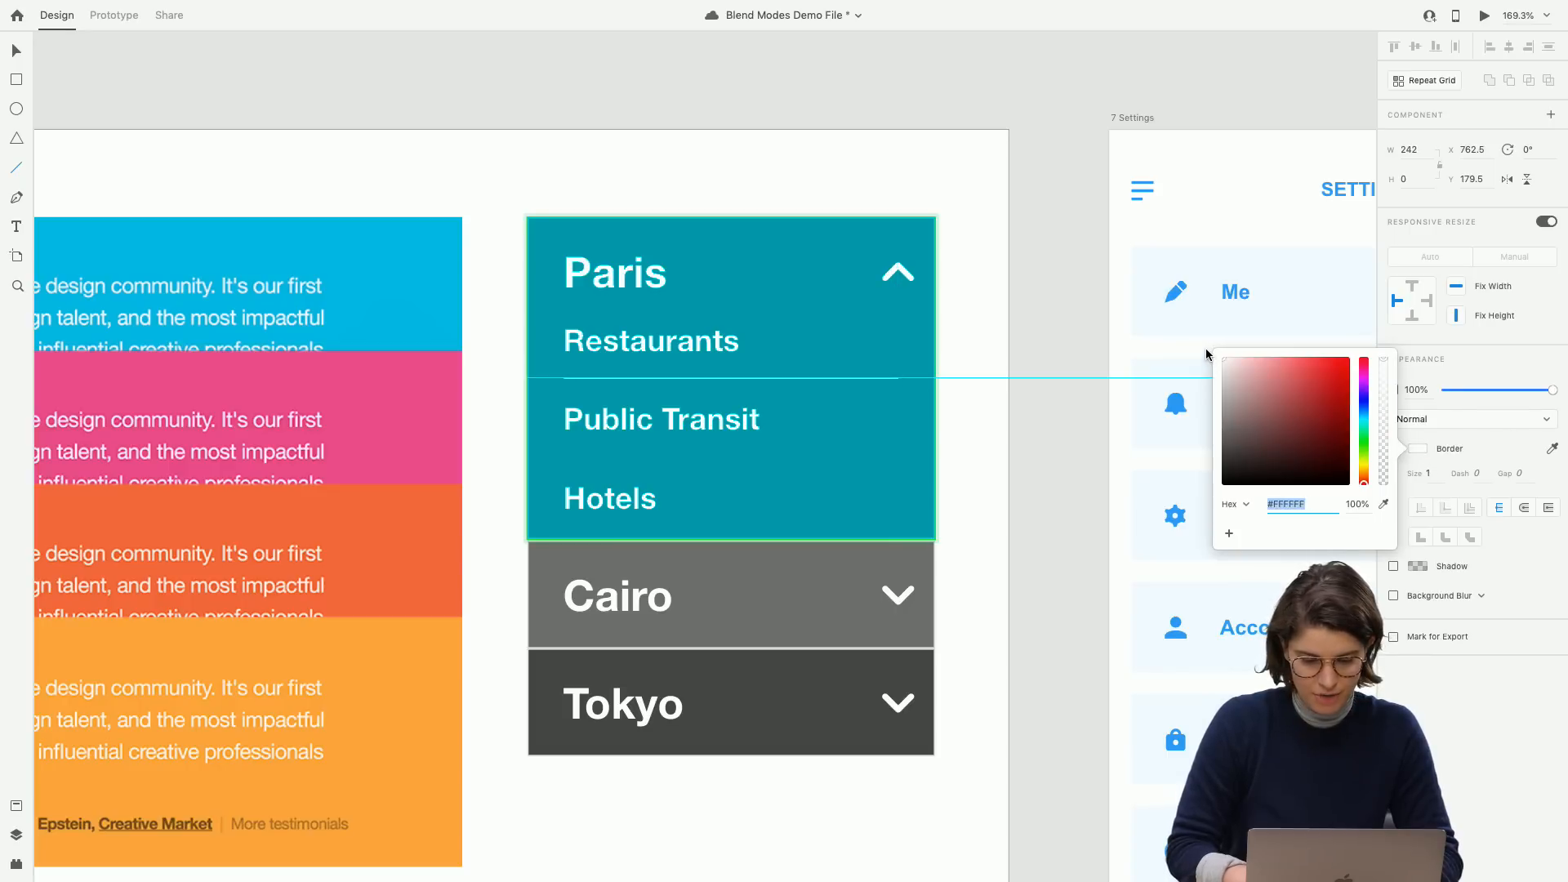
type("v")
left_click(18, 52)
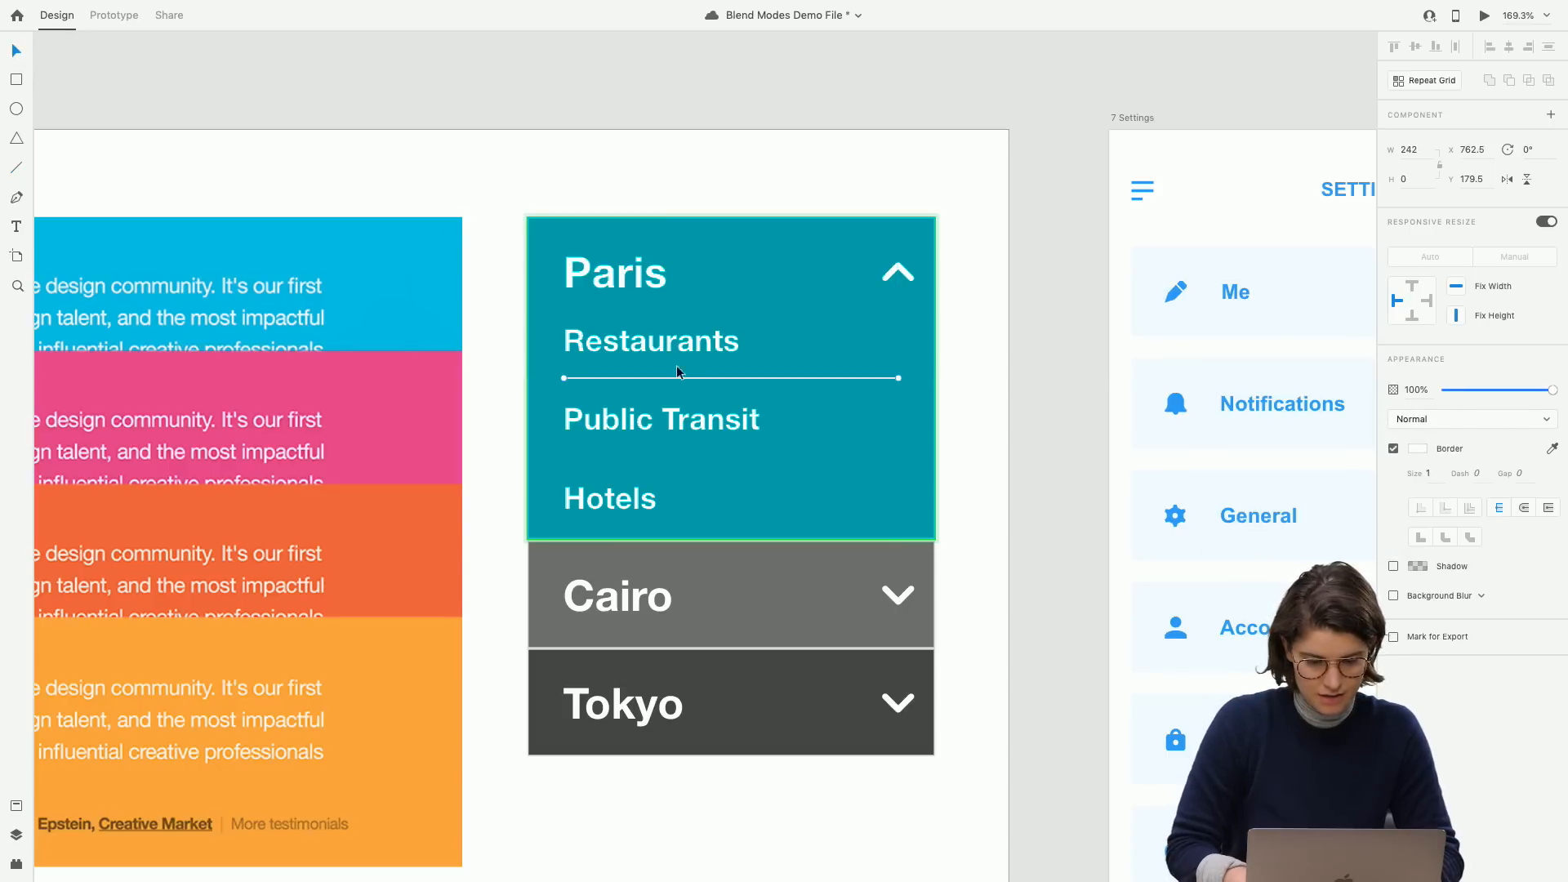
left_click_drag(668, 378, 670, 463)
left_click(478, 387)
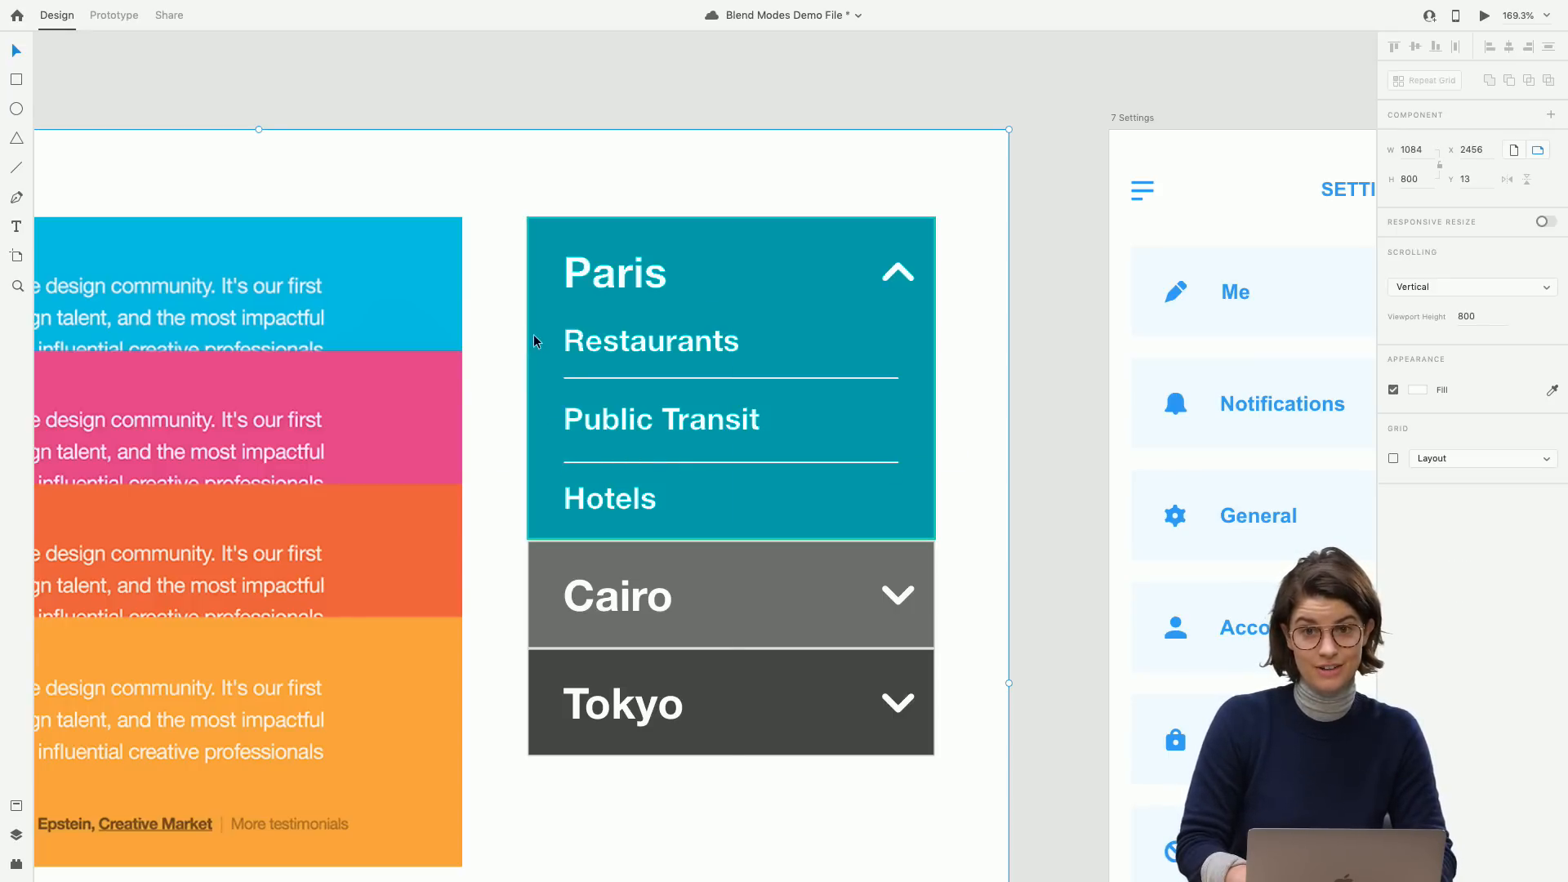
Switch the Paris component back to its Default State.
left_click(794, 250)
left_click(1454, 139)
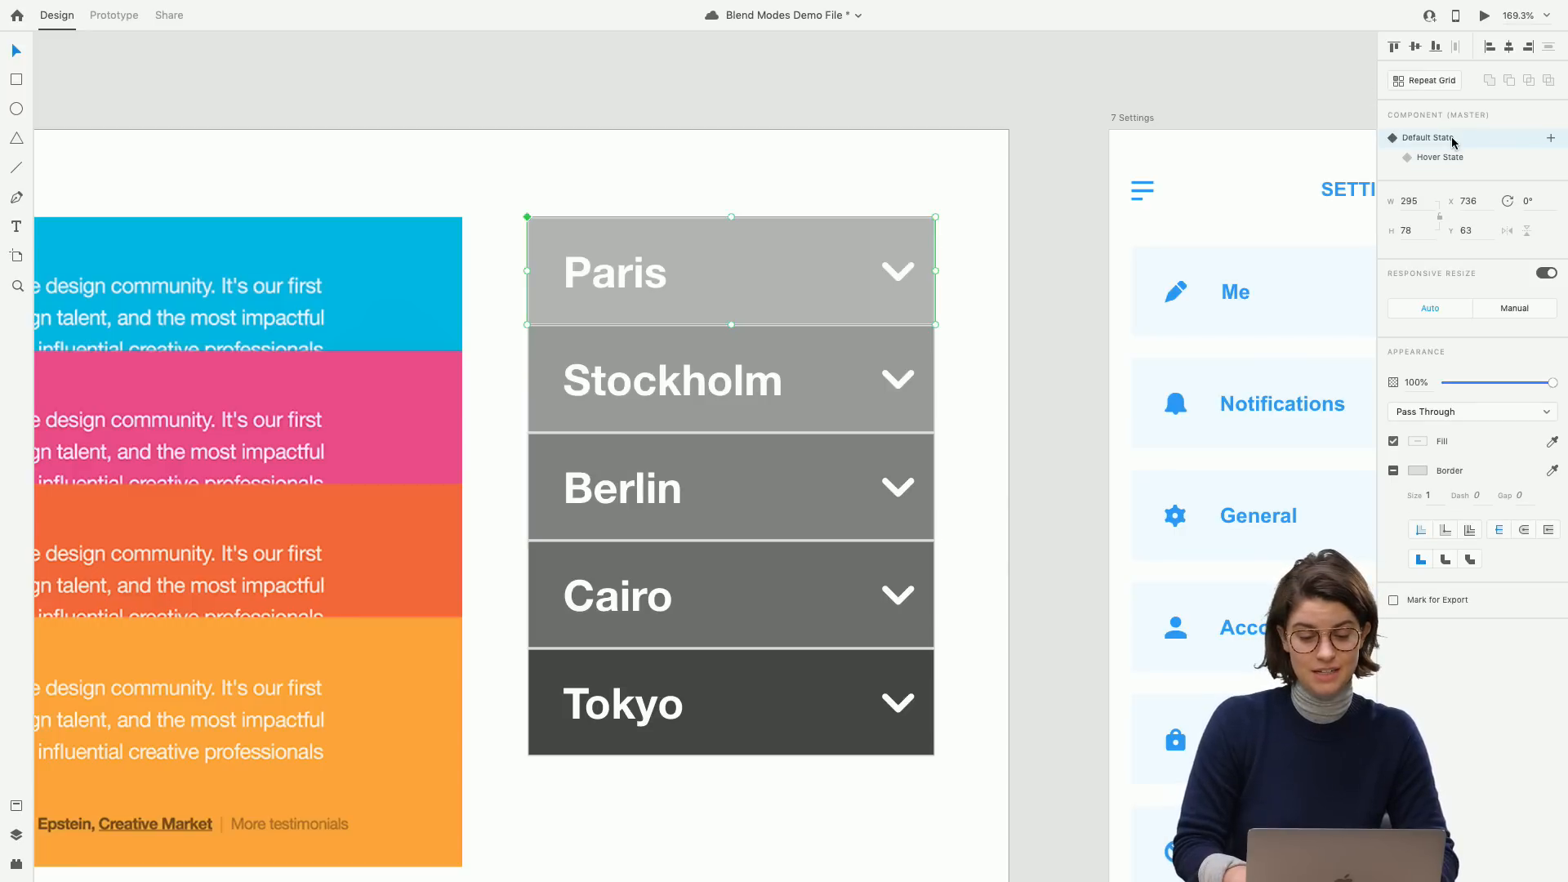
left_click(980, 154)
left_click(759, 291)
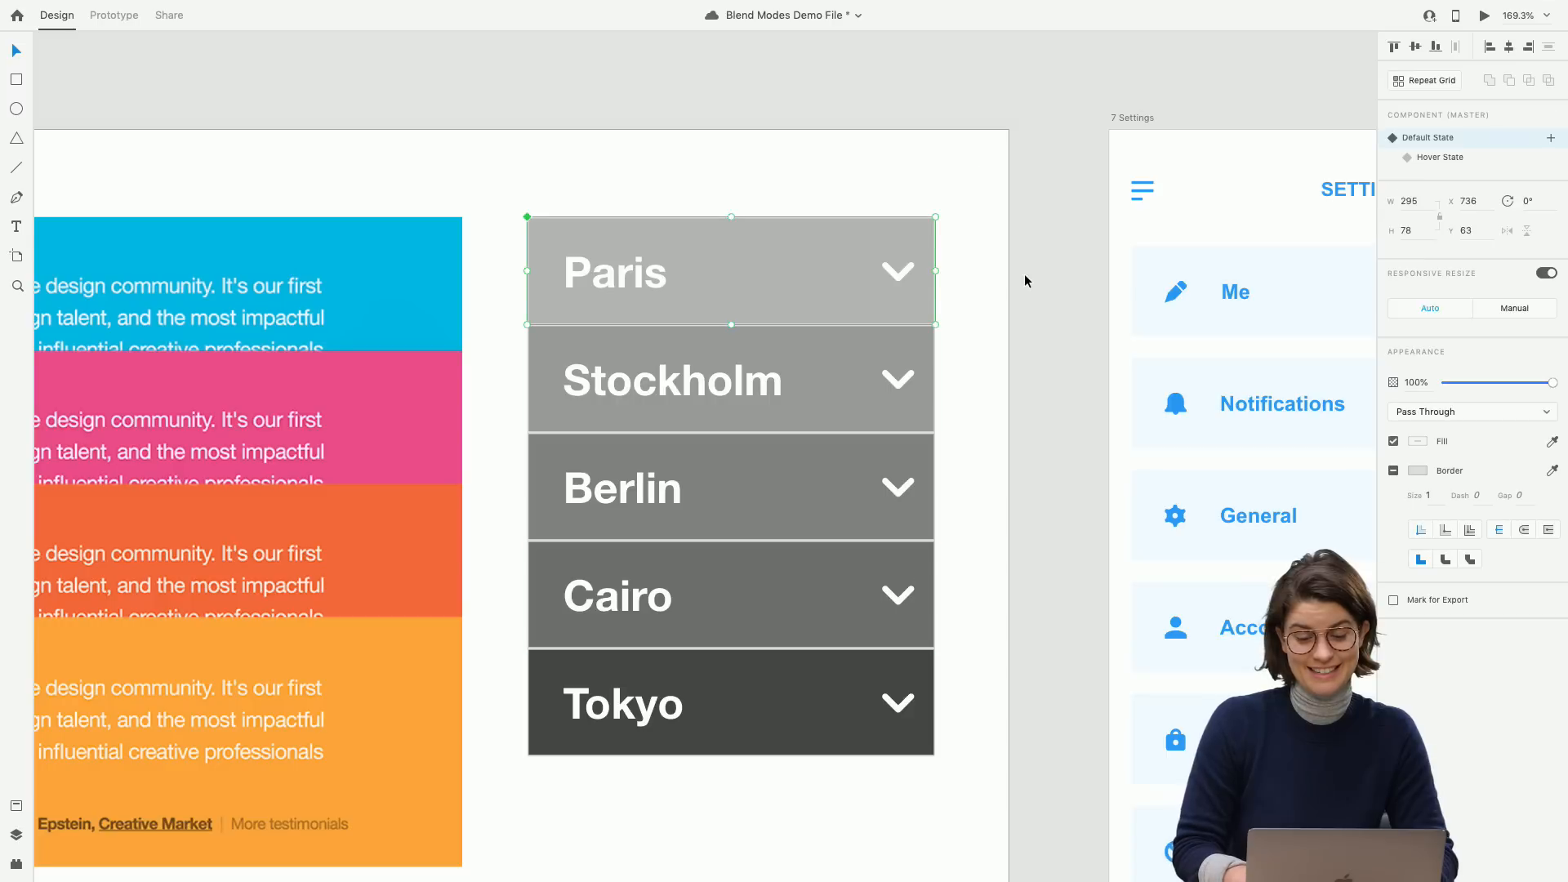
left_click(986, 478)
Duplicate the 7 Settings artboard below the UI Blend Modes artboard and delete all content from the original.
key("super+0")
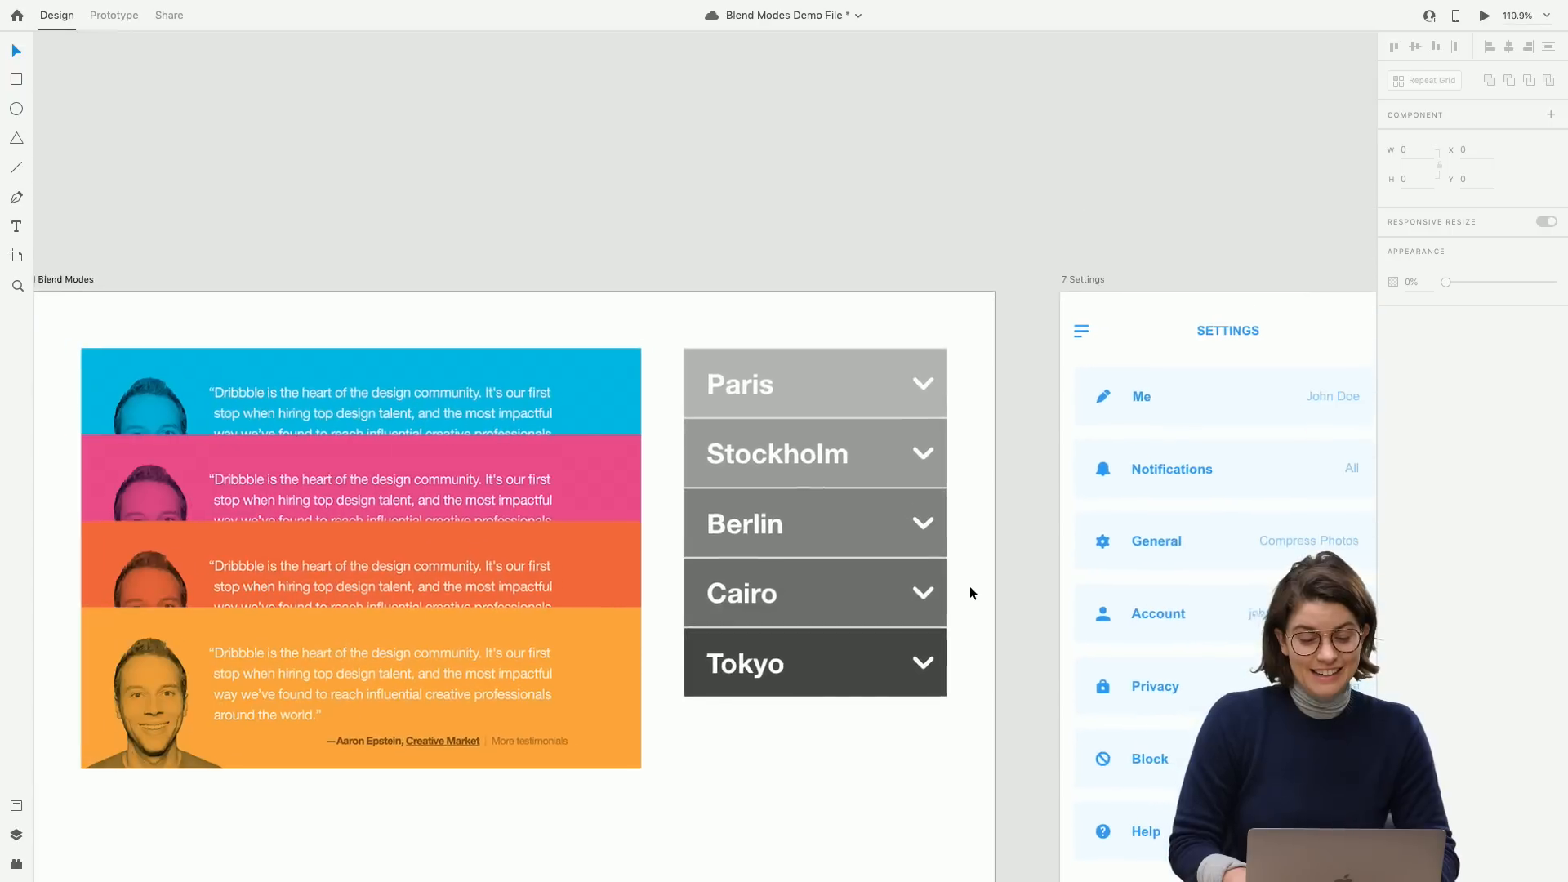
scroll(969, 586, "down", 3)
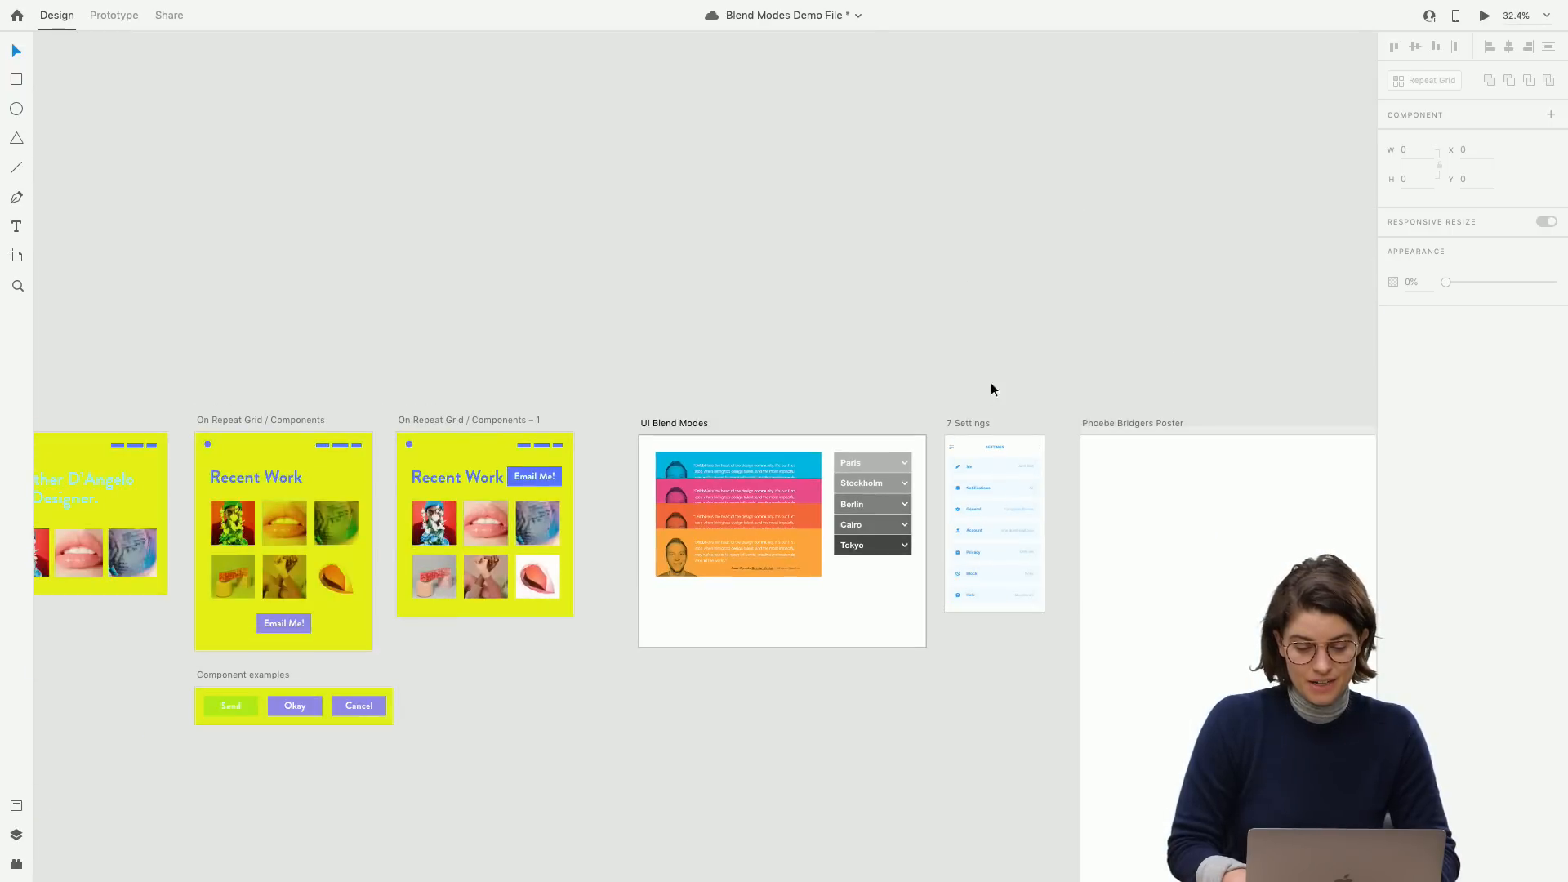
left_click(968, 422)
left_click_drag(967, 422, 661, 663)
left_click(972, 423)
key("super+a")
key("Delete")
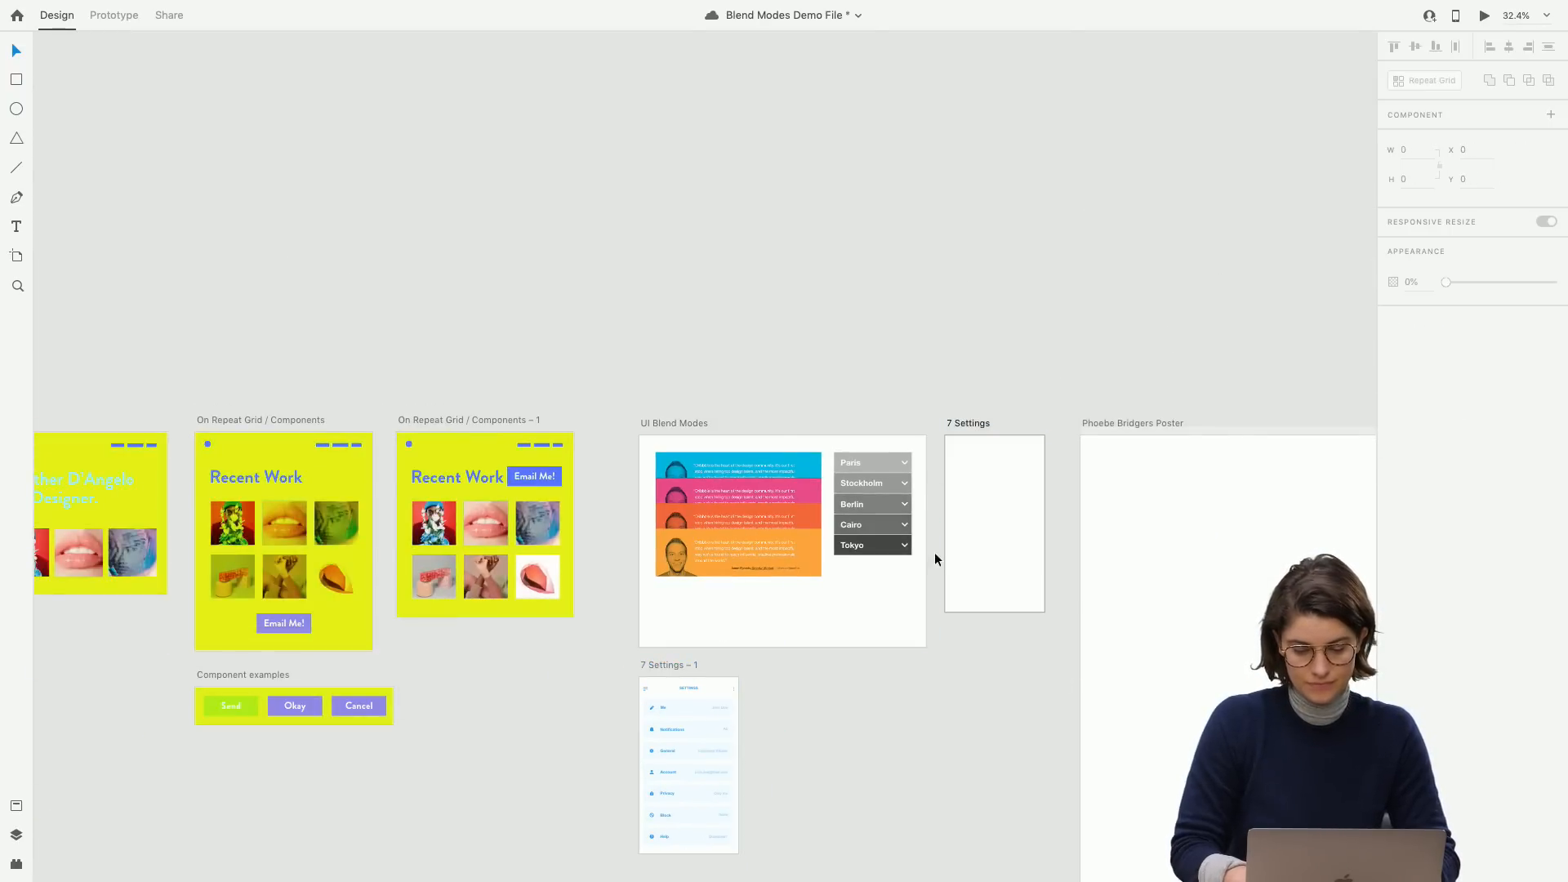
Move the five city rows into the emptied 7 Settings artboard and try the Paris row's interaction in that artboard's preview.
left_click(881, 521)
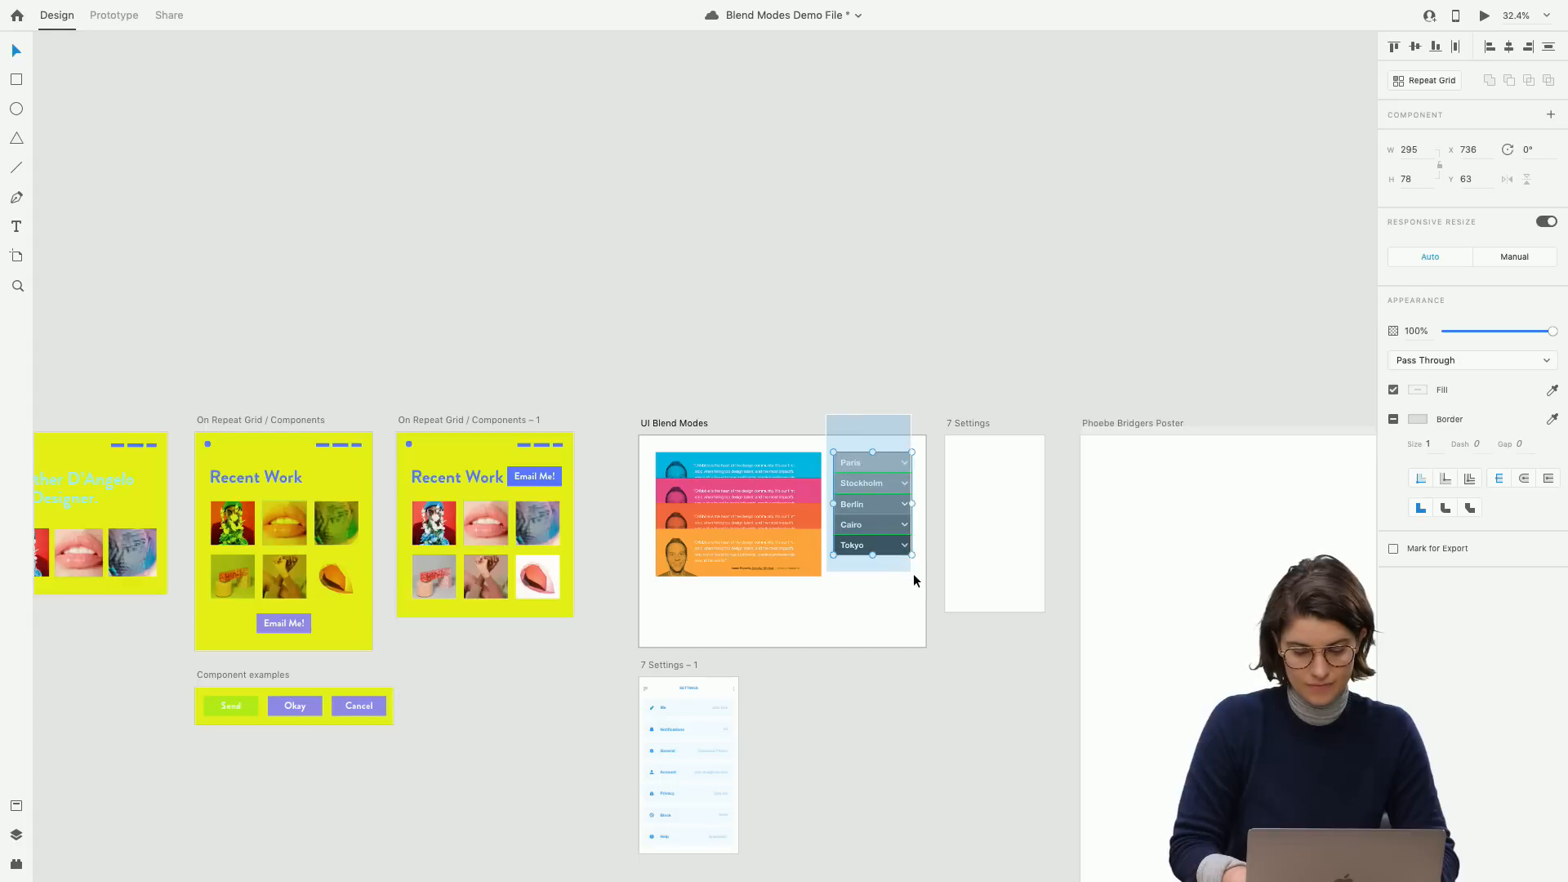
left_click_drag(880, 531, 1000, 517)
left_click(985, 424)
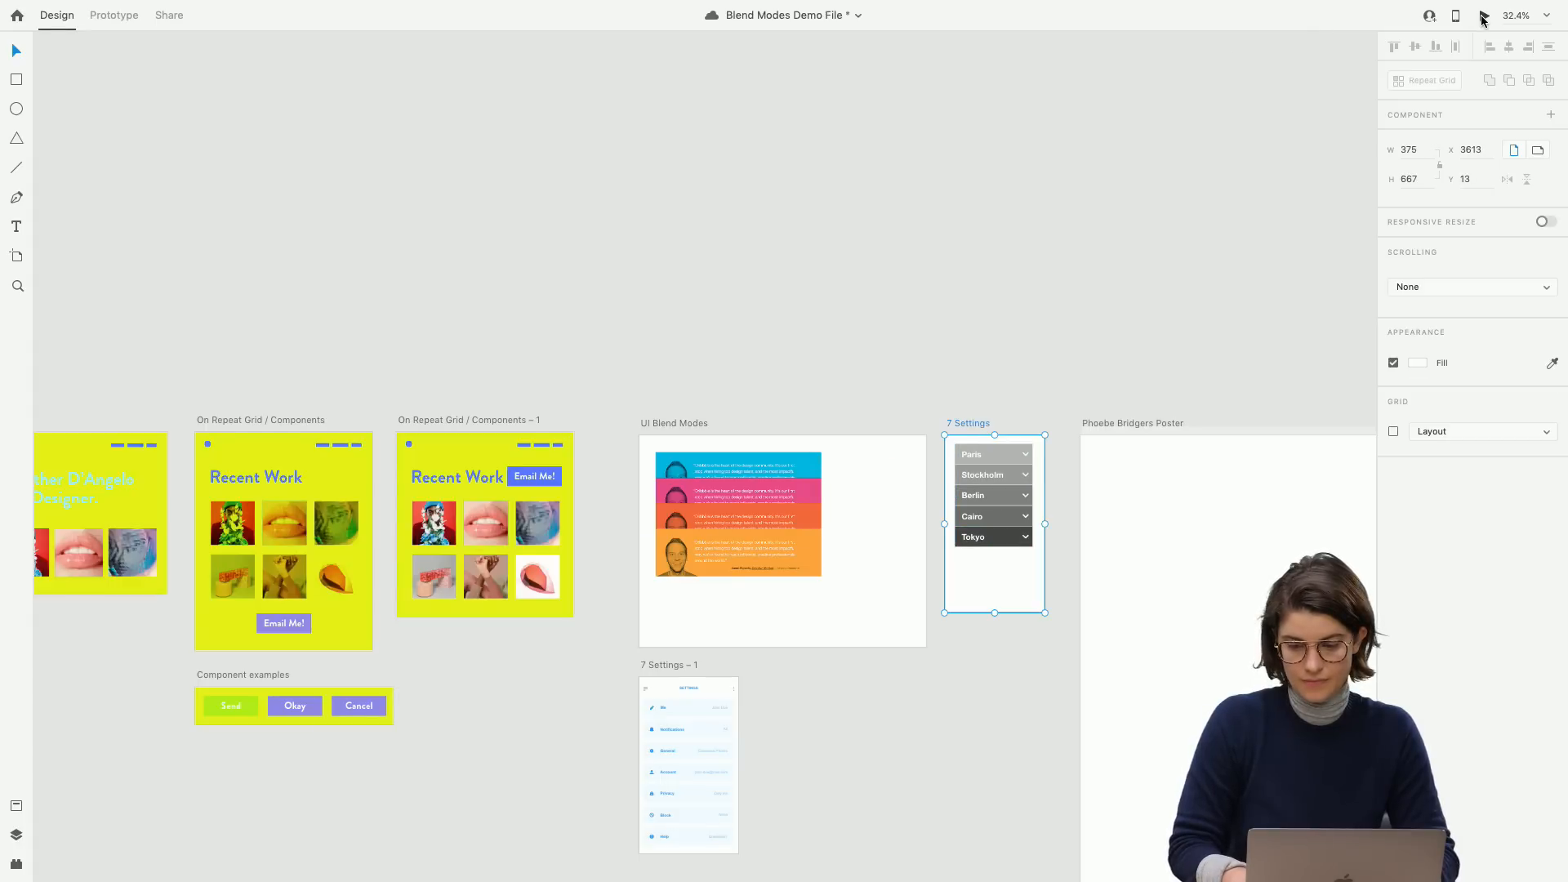
left_click(1483, 16)
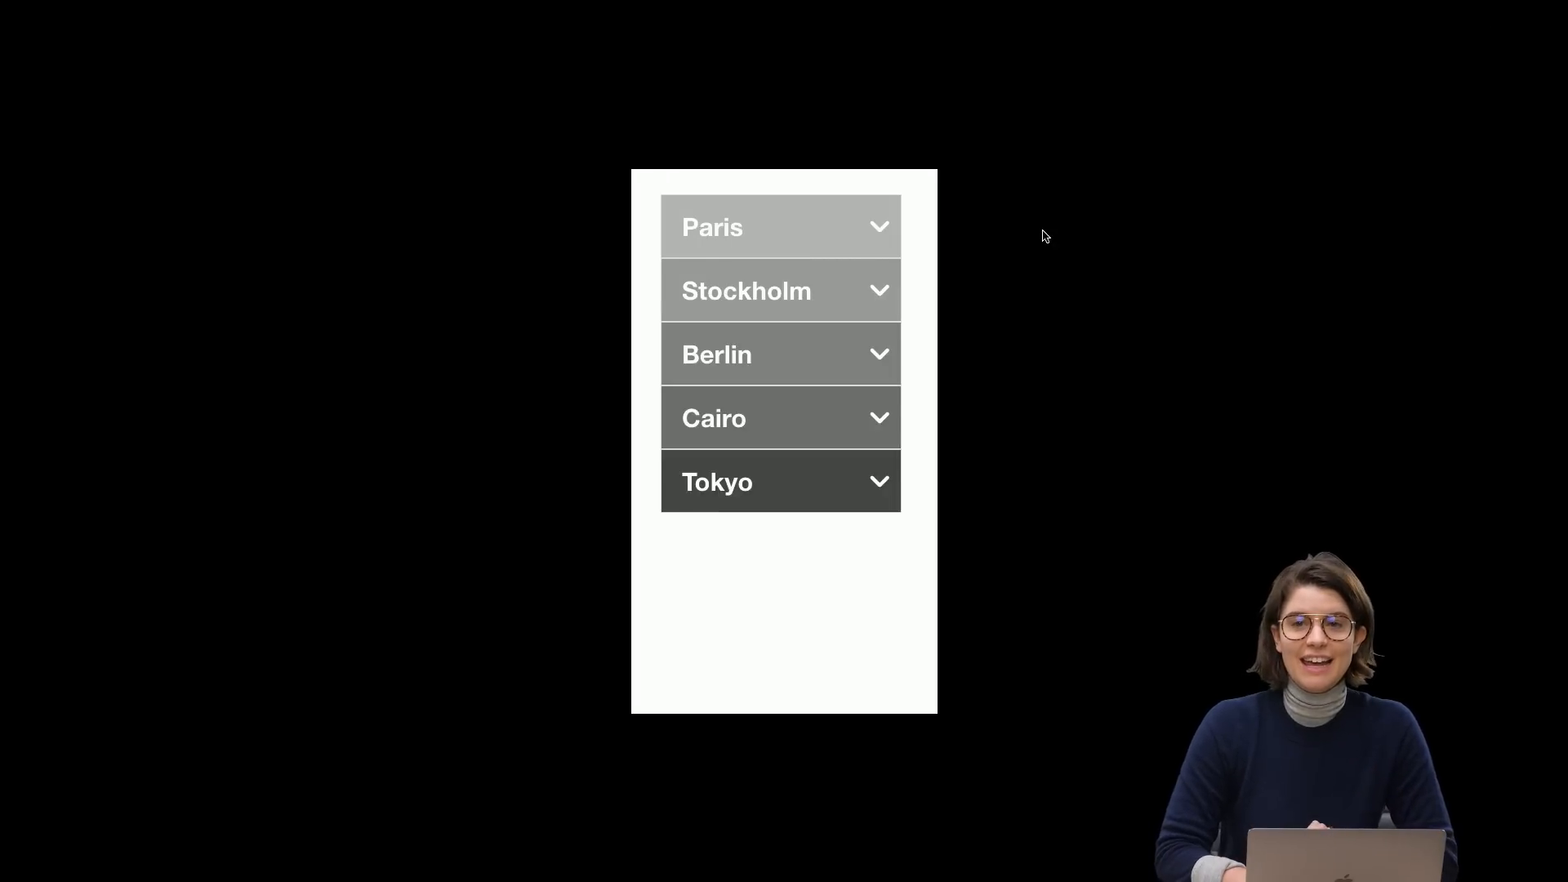
left_click(870, 235)
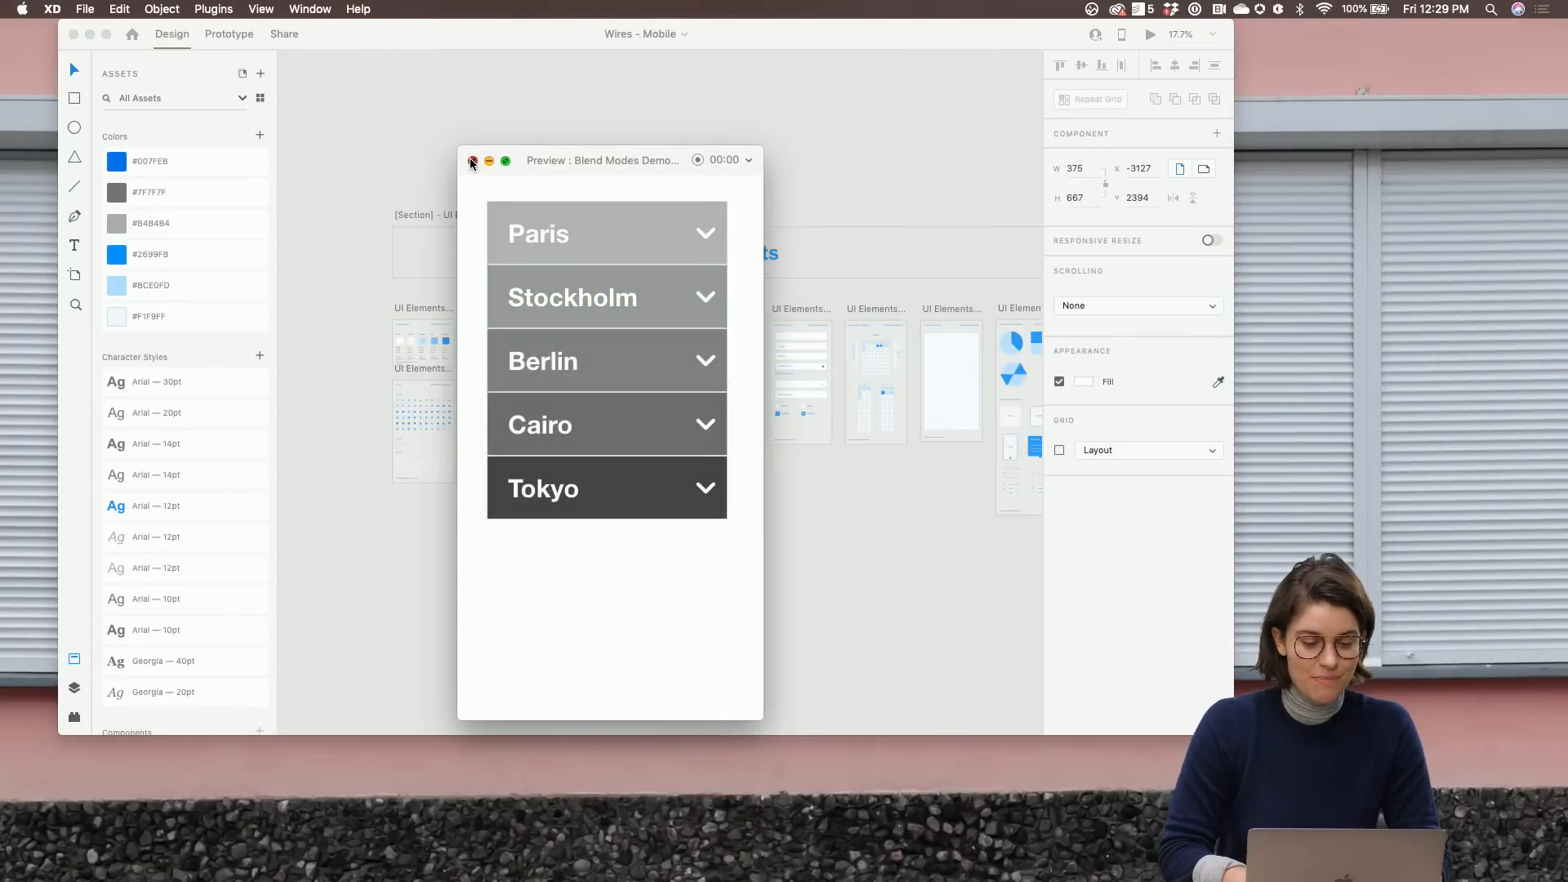
left_click(472, 161)
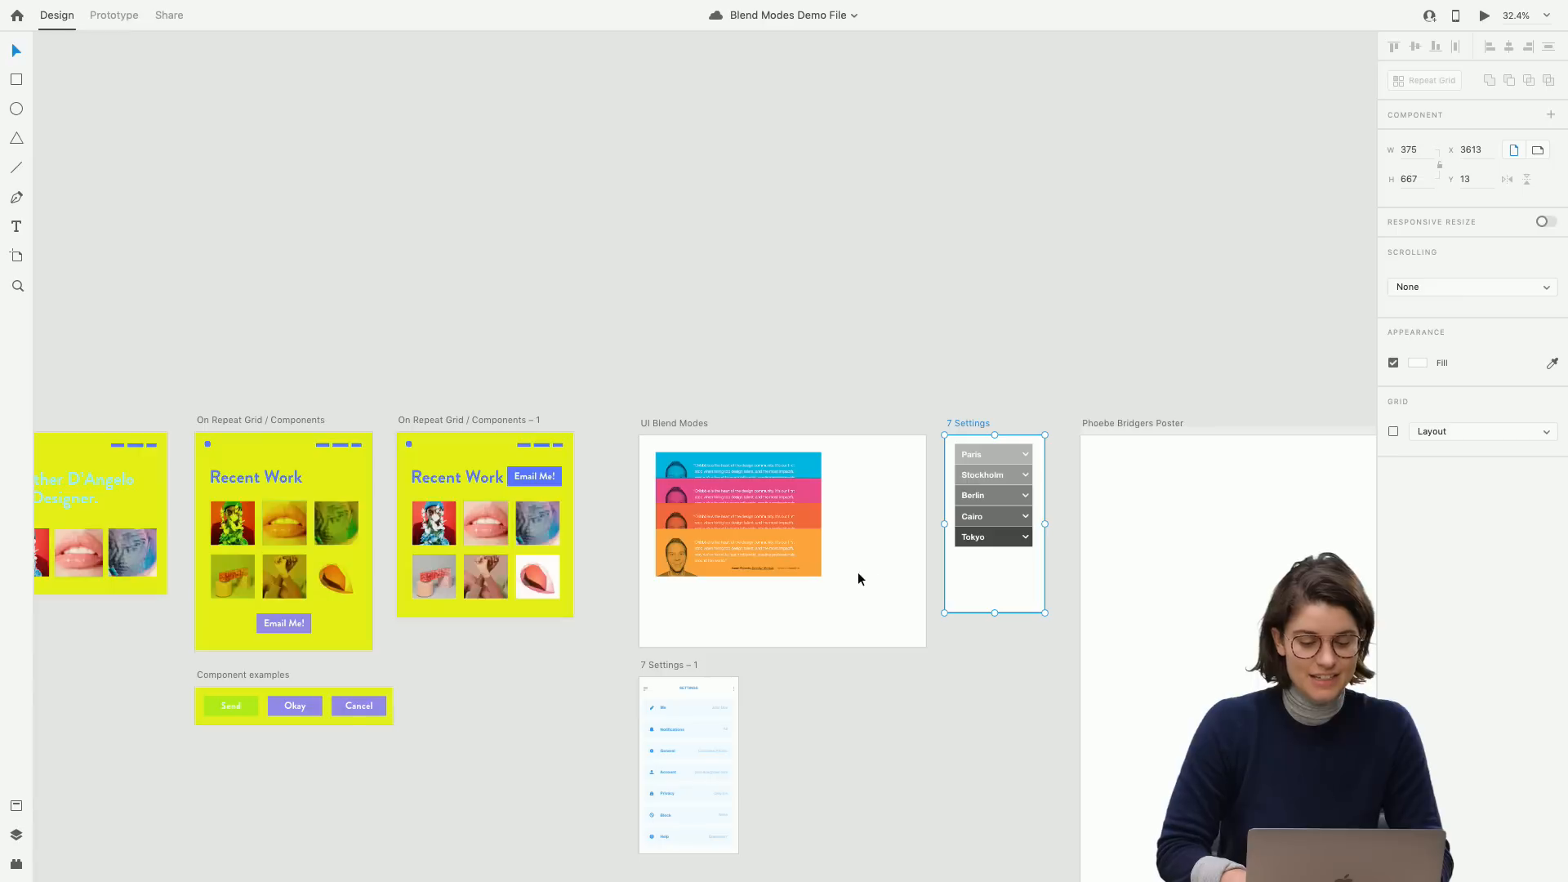
scroll(858, 579, "up", 5)
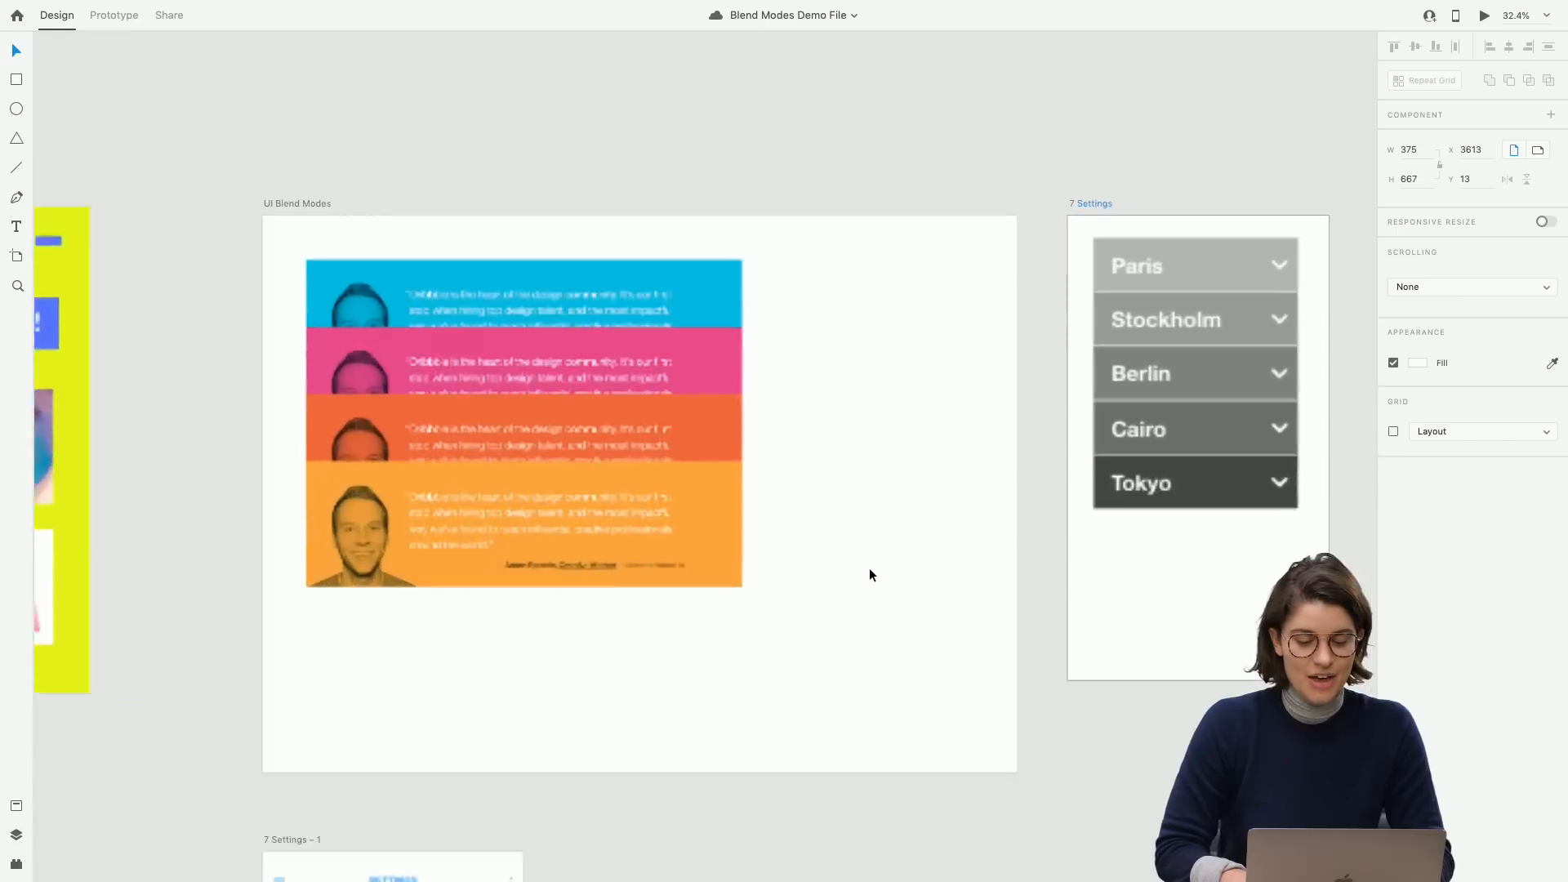